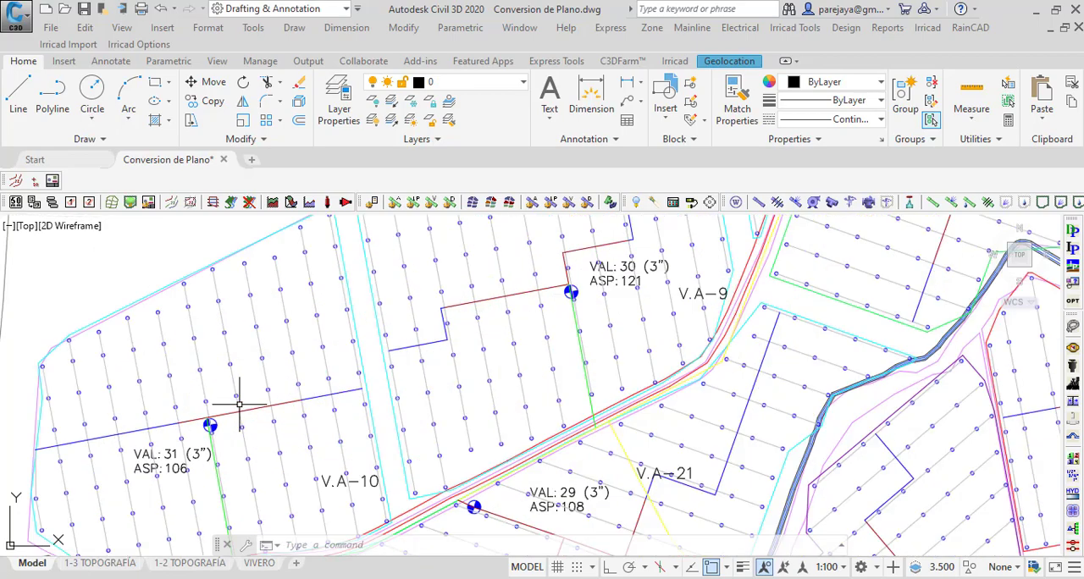
pyautogui.scroll(-6, 238, 405)
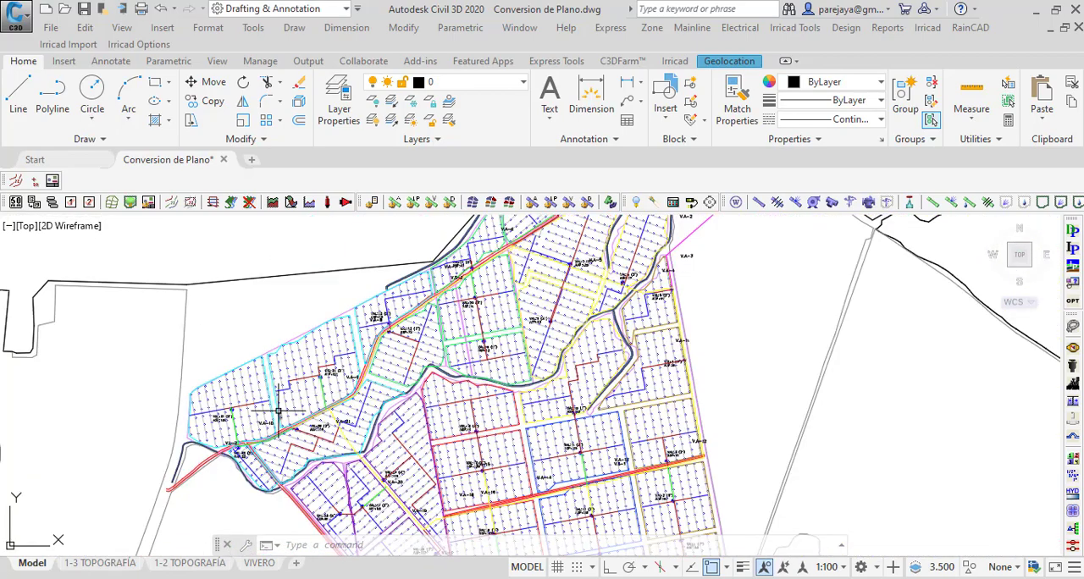
pyautogui.scroll(6, 226, 404)
pyautogui.scroll(3, 216, 381)
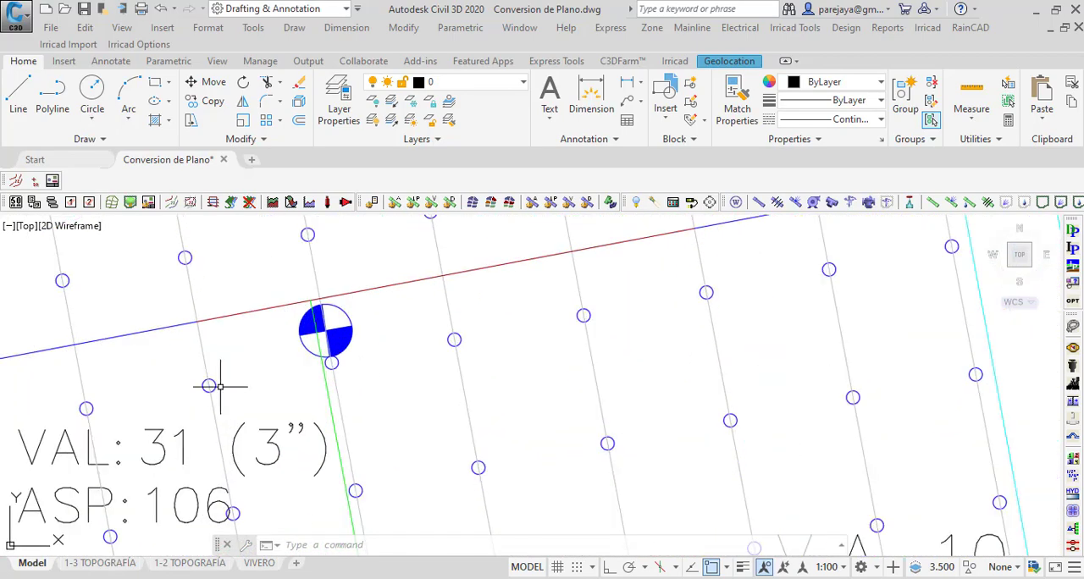
pyautogui.scroll(-6, 216, 370)
pyautogui.scroll(-2, 246, 424)
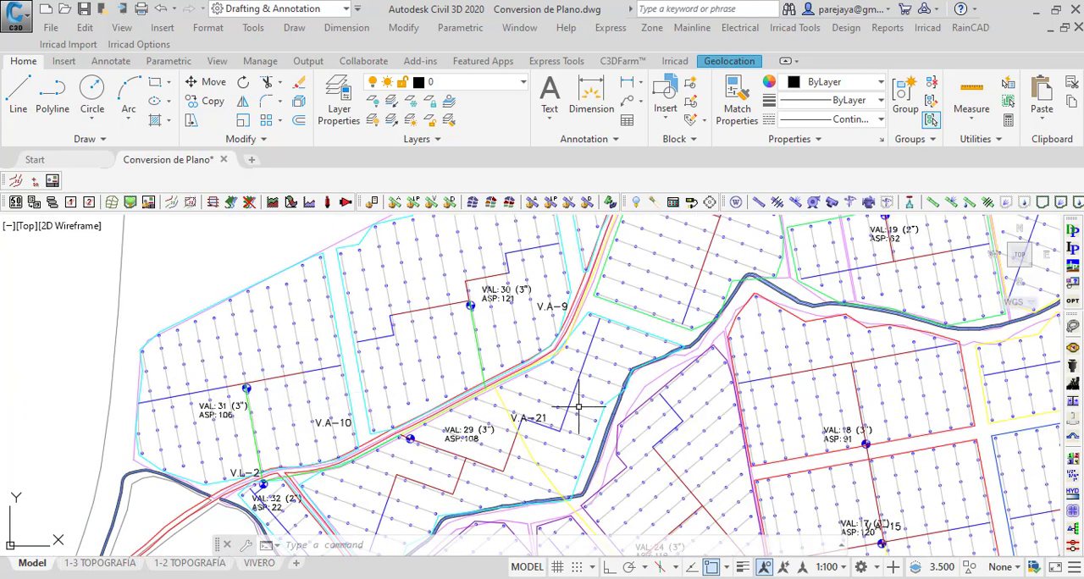
# Step: Minimize the drawing window and launch Irricad V18 Databases (ACAD 2020) from the desktop as administrator
pyautogui.click(1039, 10)
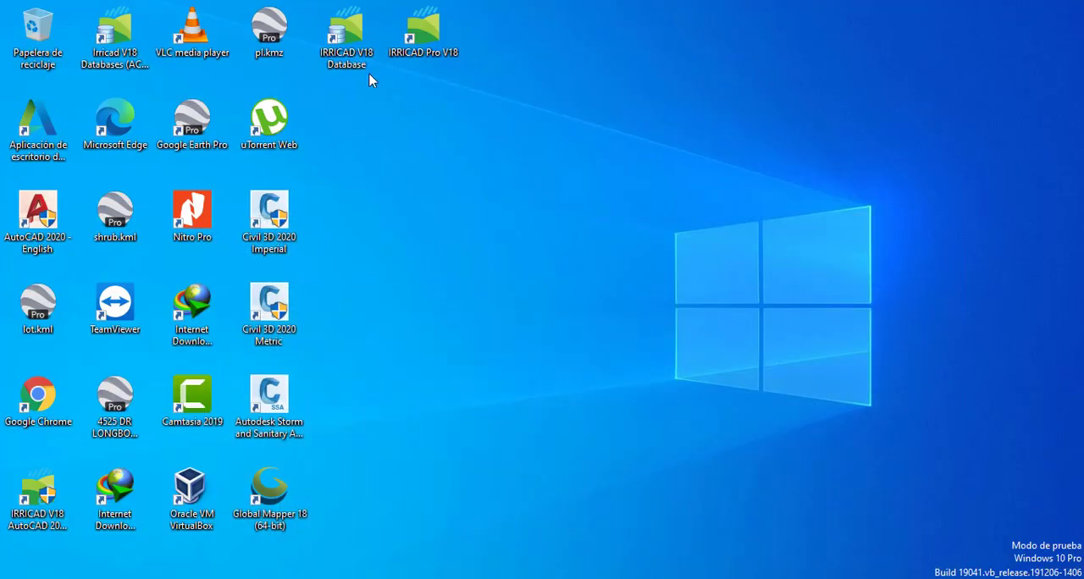
pyautogui.click(116, 64)
pyautogui.rightClick(111, 53)
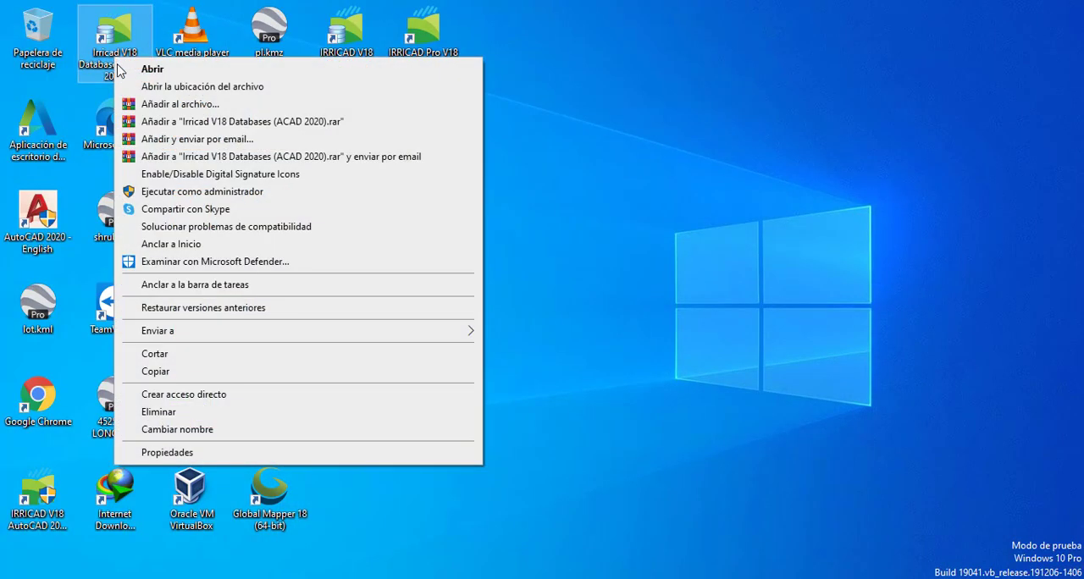
pyautogui.click(191, 191)
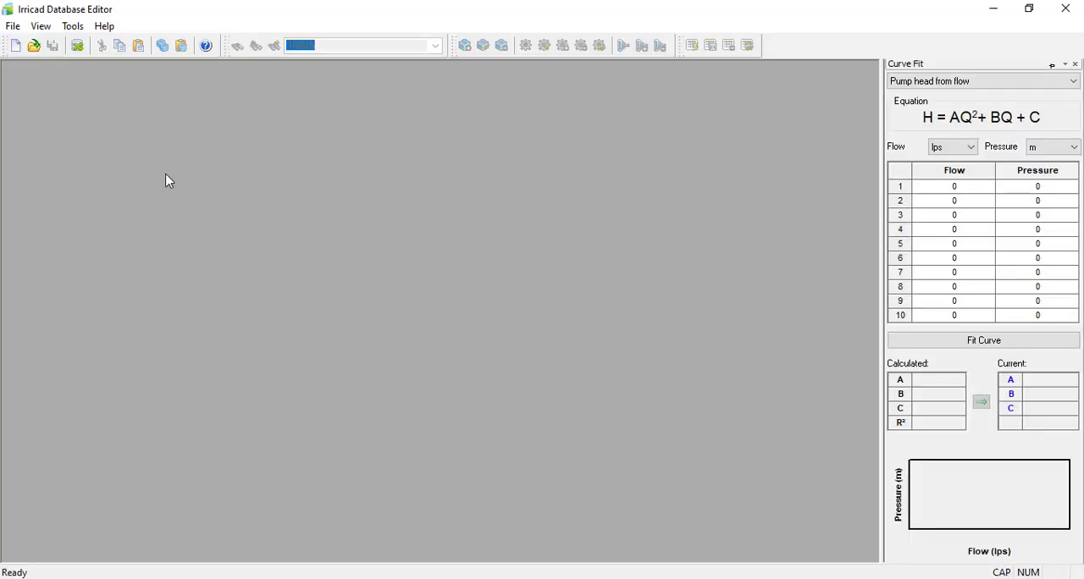
# Step: Open the recent database Tuberias Agrodinco.mdb and maximize its window
pyautogui.click(13, 26)
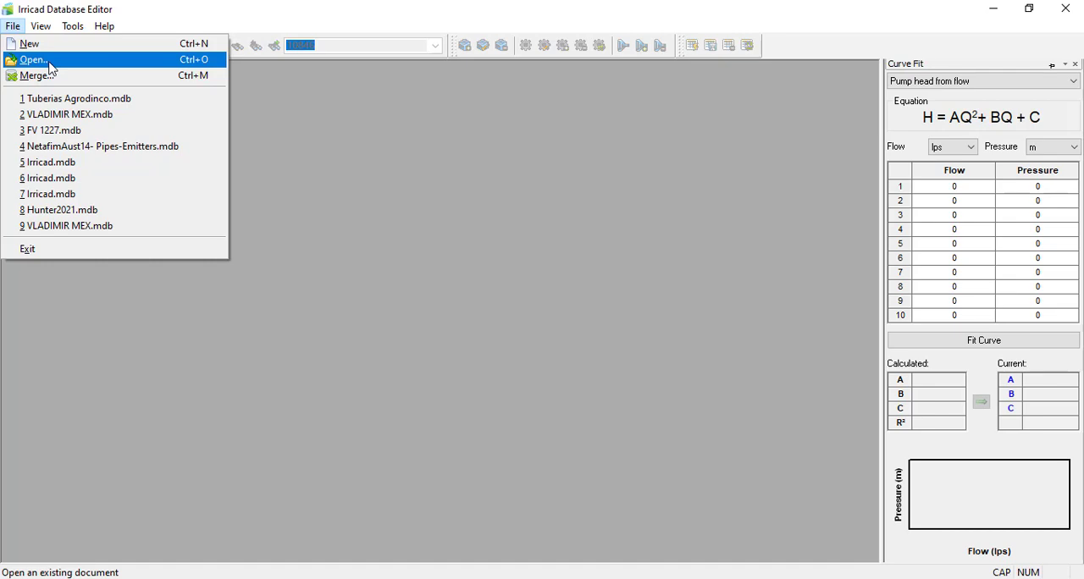
pyautogui.click(76, 98)
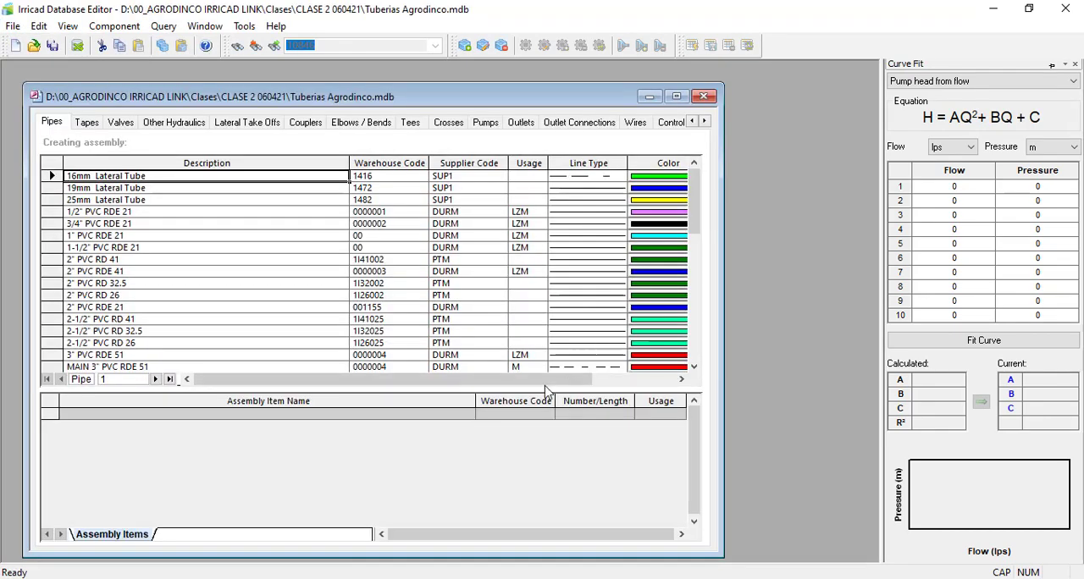
pyautogui.click(675, 95)
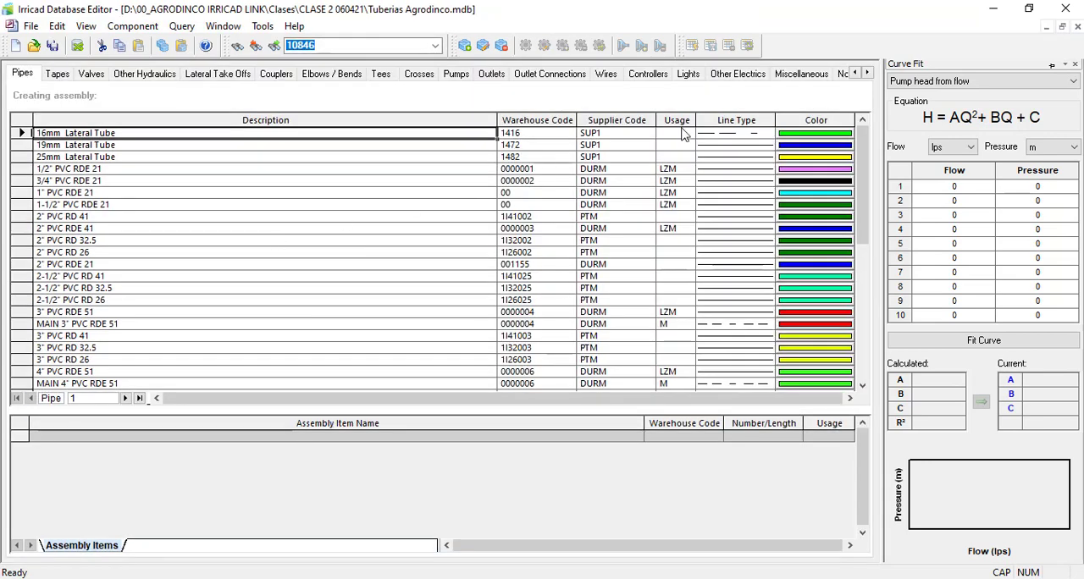
# Step: Sort the pipes by usage with the M and LZM pipes first and open the MAIN 6" PVC RDE 51 pipe for editing
pyautogui.click(675, 122)
pyautogui.click(675, 122)
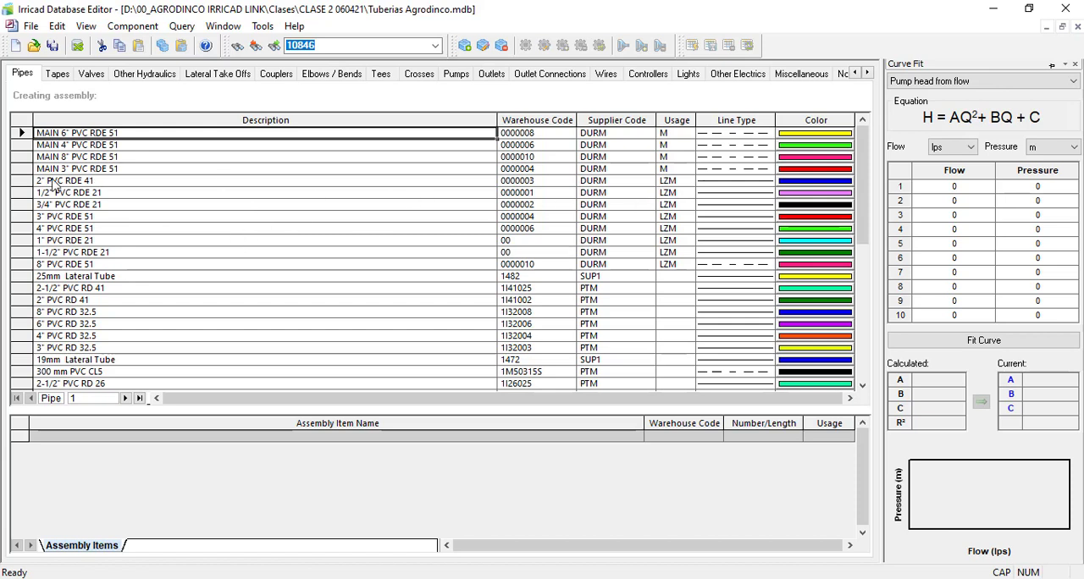
pyautogui.click(25, 193)
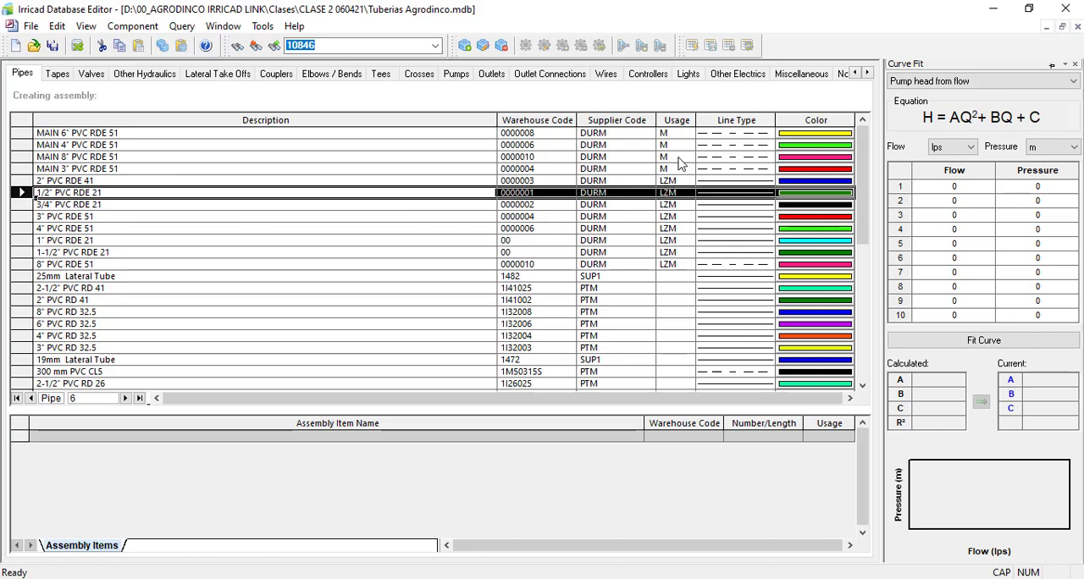
pyautogui.click(34, 181)
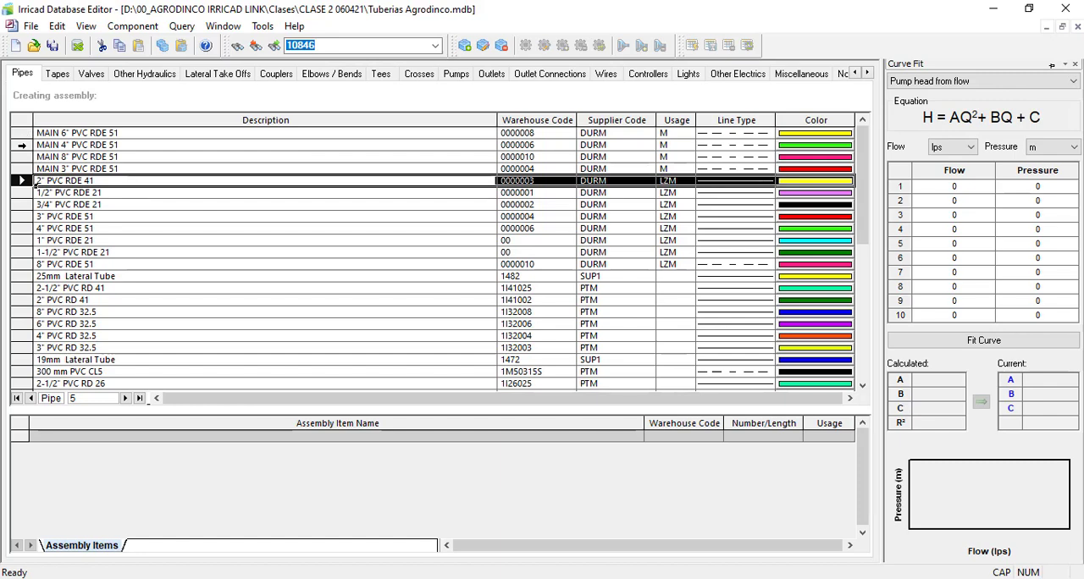
pyautogui.click(22, 145)
pyautogui.doubleClick(22, 133)
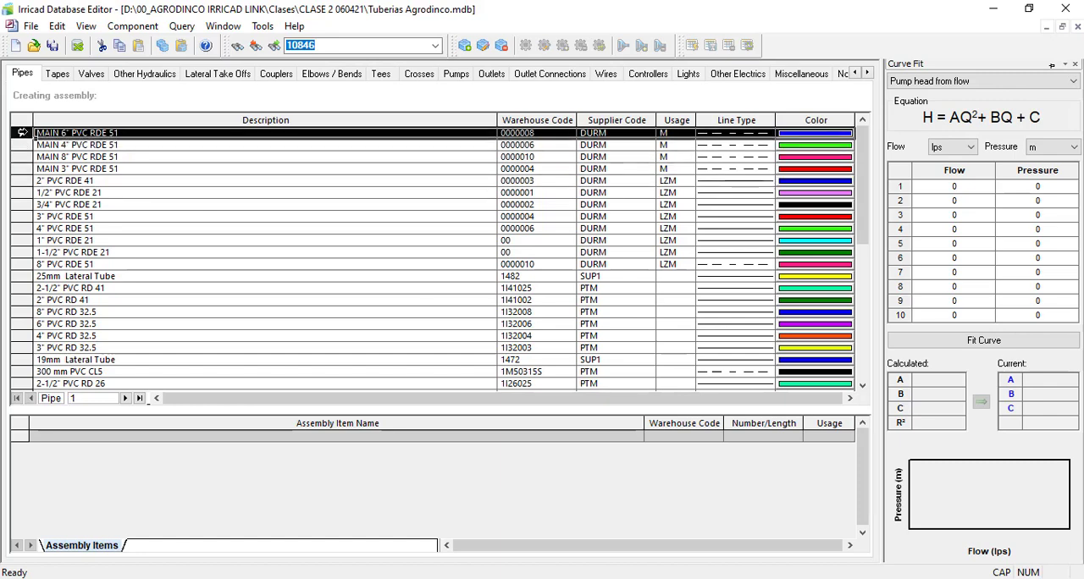
# Step: Compare the pipe's nominal diameter with the pipe diameter table in Diametros para Accesorios.pdf in Nitro Pro and return to the Edit Pipe dialog
pyautogui.doubleClick(533, 276)
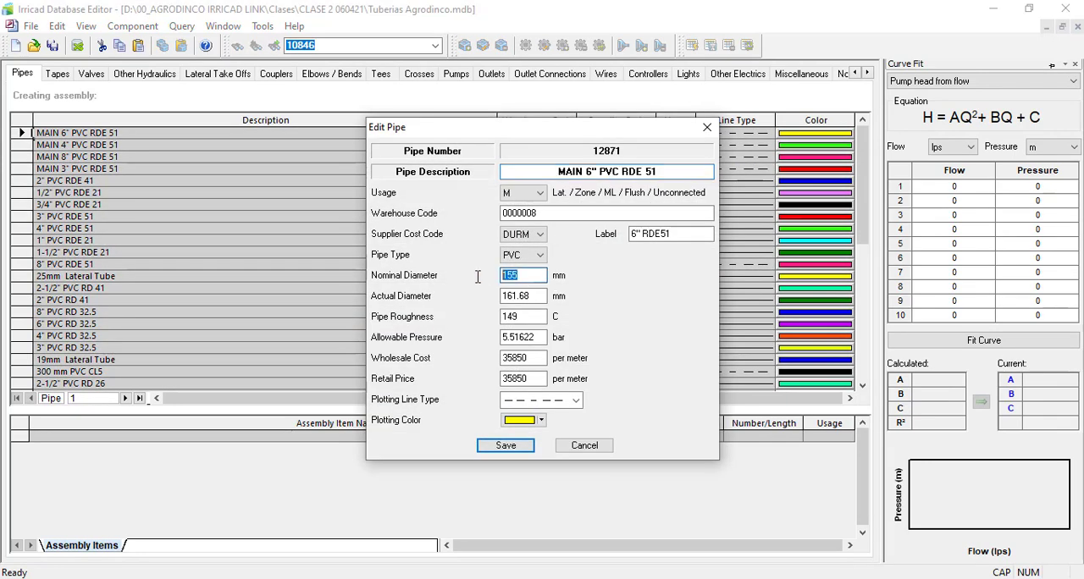
pyautogui.hotkey('alt', 'Tab')
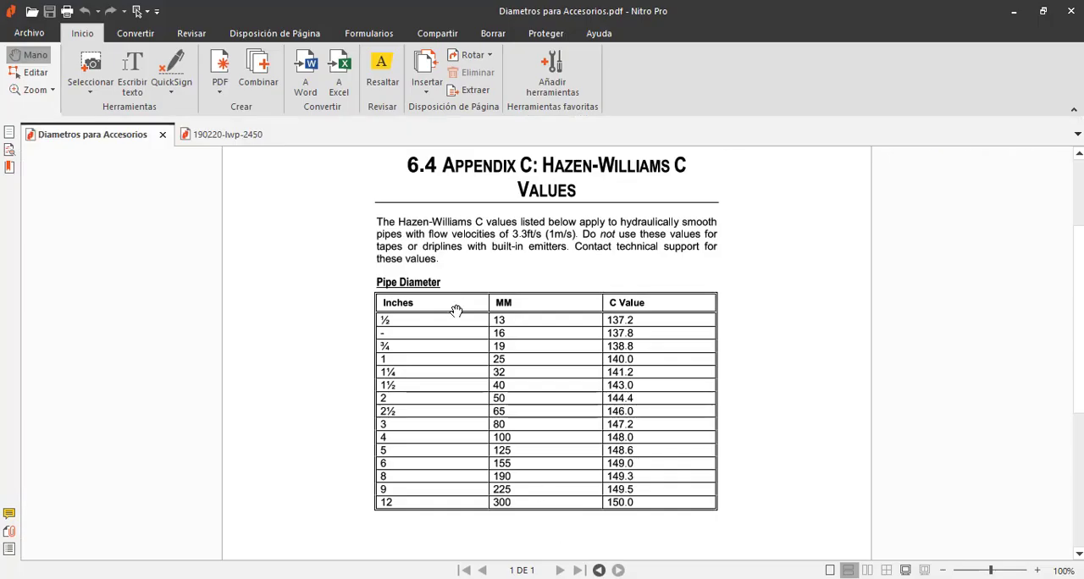
pyautogui.scroll(-3, 537, 355)
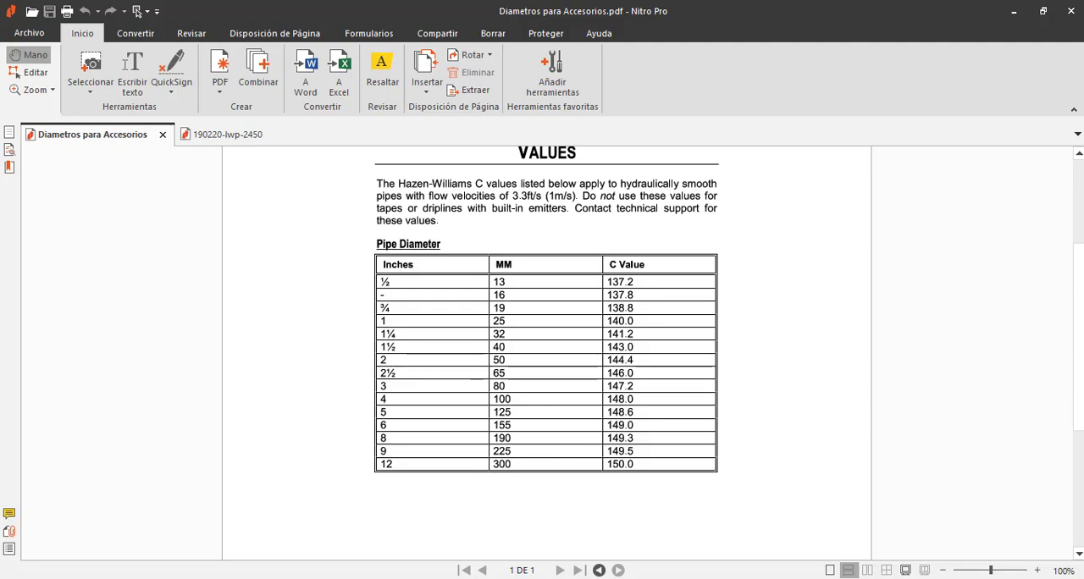
pyautogui.hotkey('alt', 'Tab')
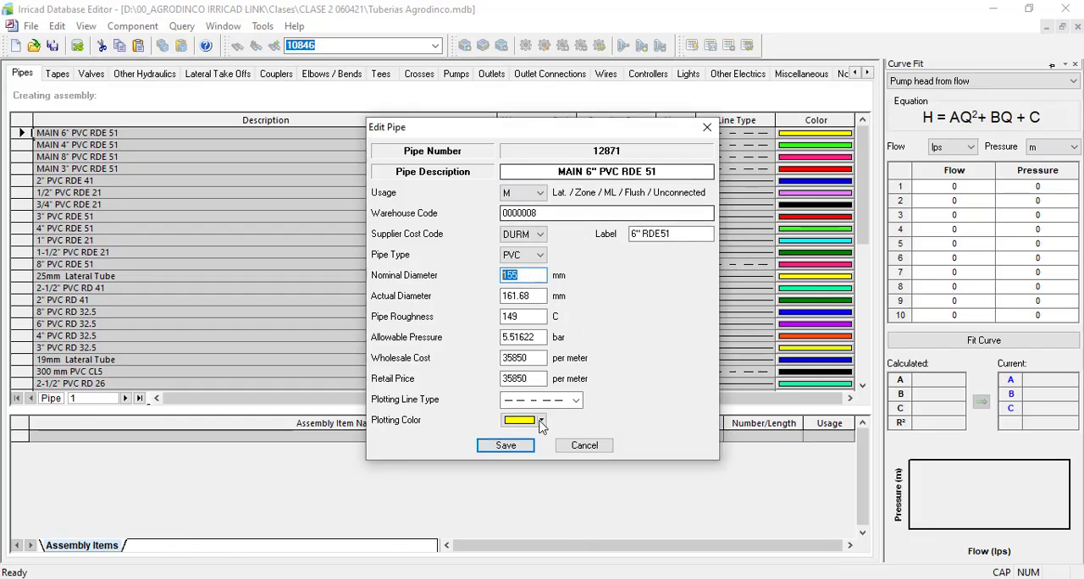
# Step: Save the MAIN 6" PVC RDE 51 pipe entry and show the database's Outlets list
pyautogui.click(505, 445)
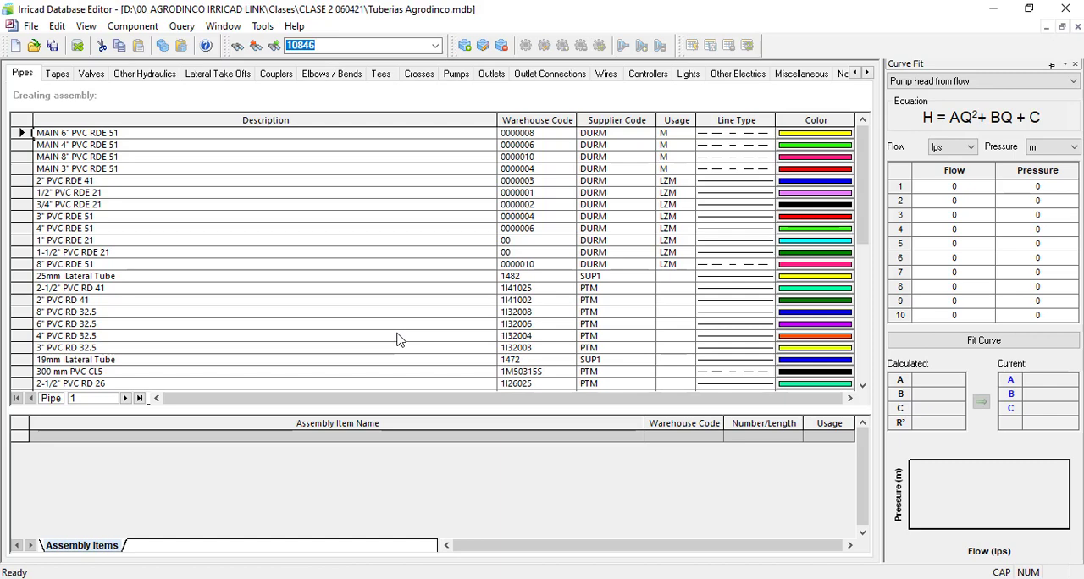
pyautogui.click(487, 76)
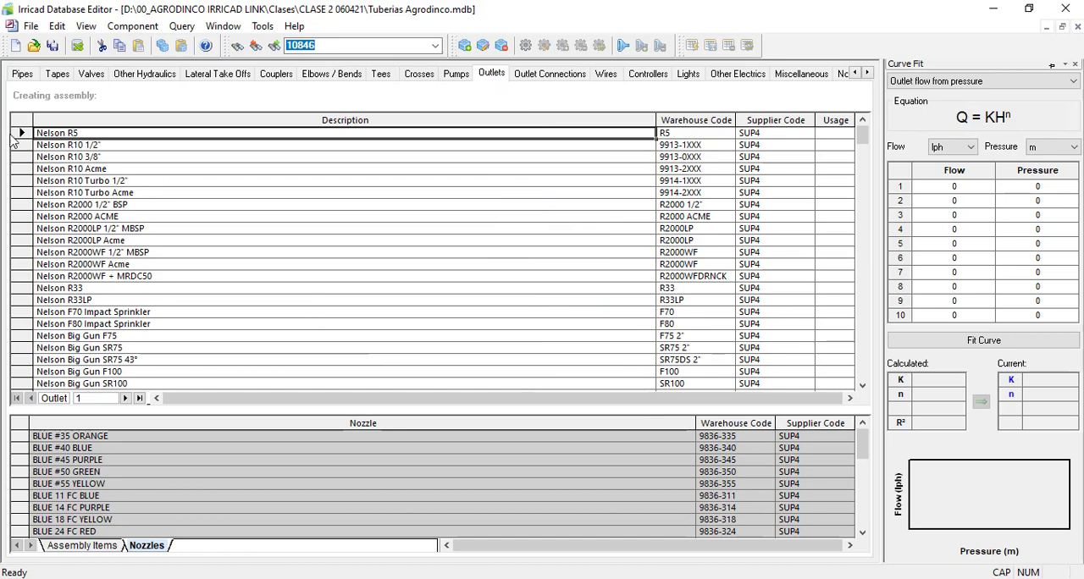
pyautogui.click(25, 145)
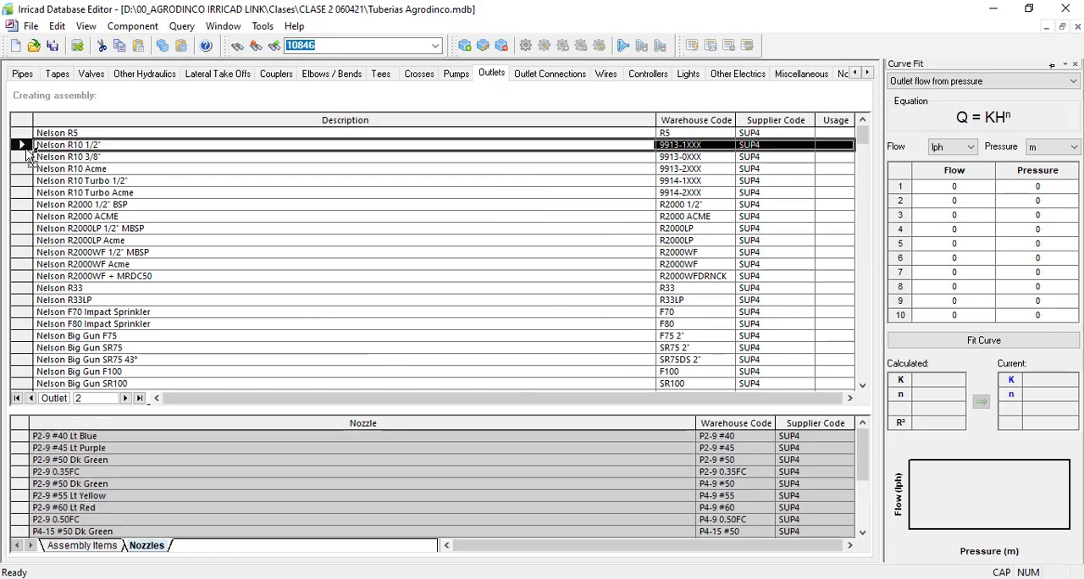
pyautogui.rightClick(25, 147)
pyautogui.click(76, 182)
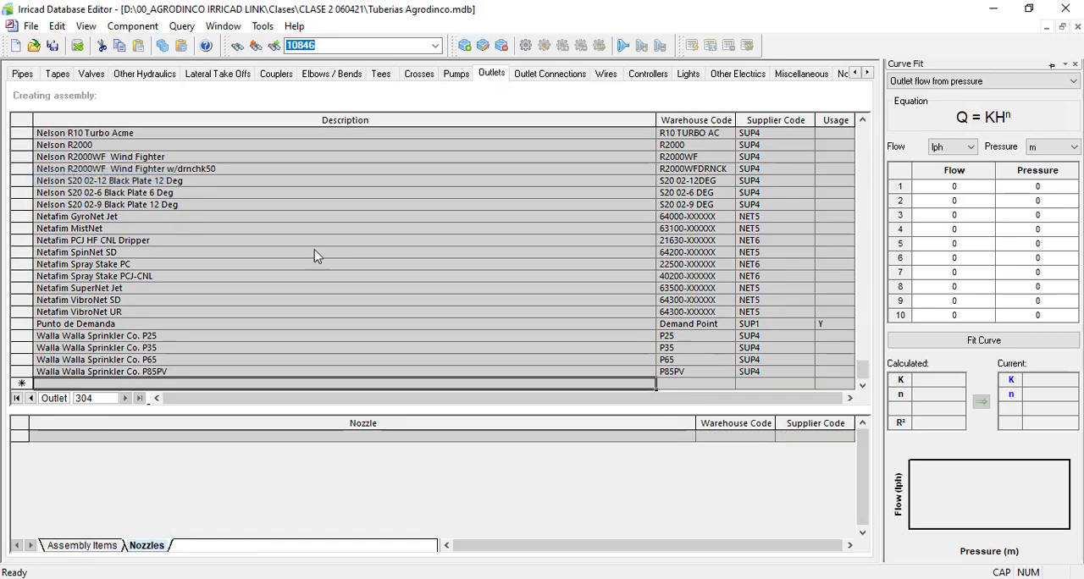
pyautogui.click(707, 87)
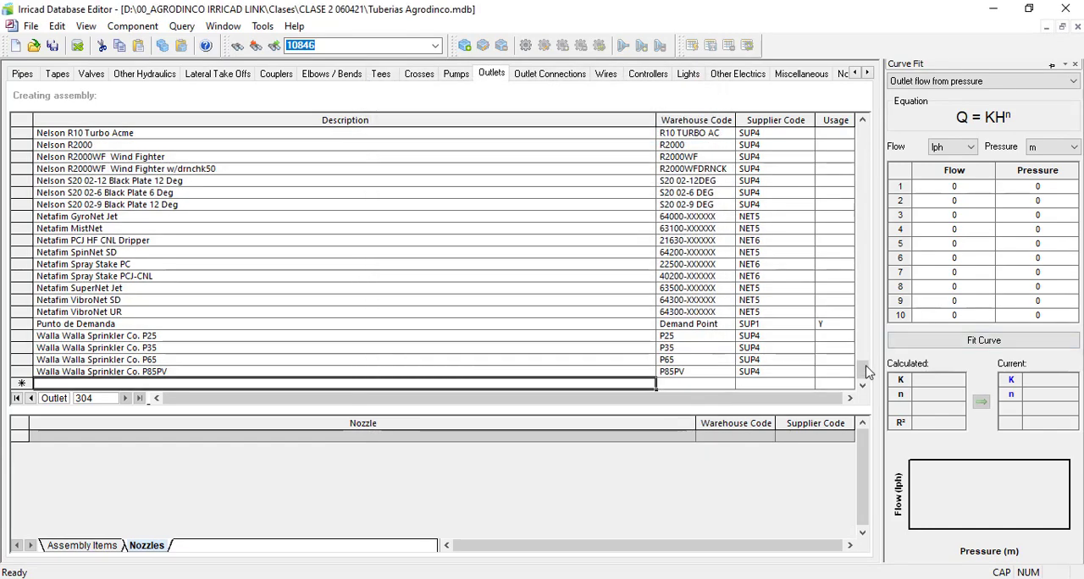
# Step: Sort the outlets by usage with the selectable ones first, and open the LWP 2450 outlet for editing
pyautogui.moveTo(864, 371); pyautogui.dragTo(864, 135)
pyautogui.click(834, 133)
pyautogui.click(835, 121)
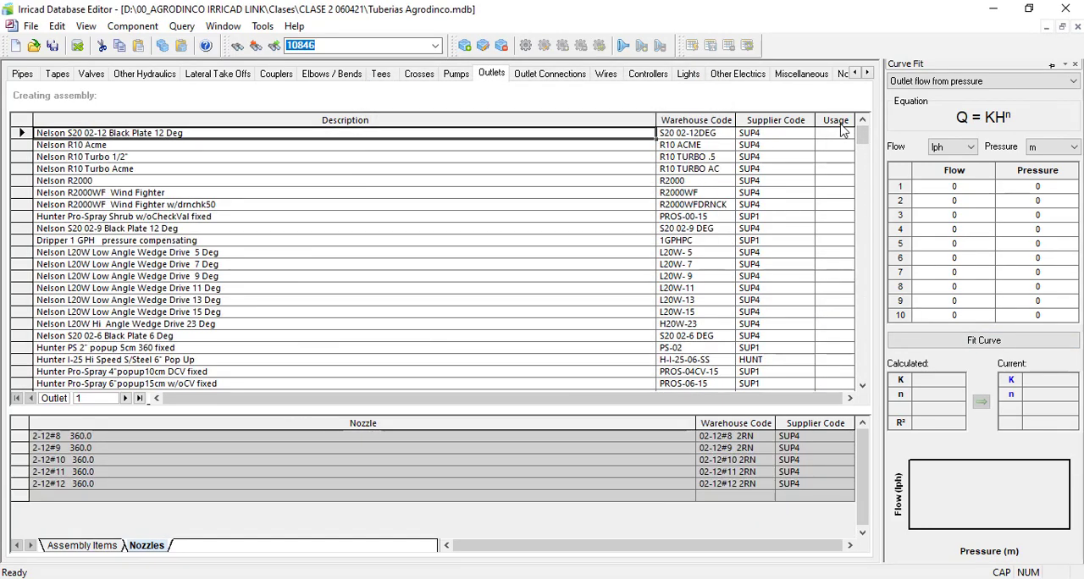
pyautogui.click(841, 123)
pyautogui.click(28, 133)
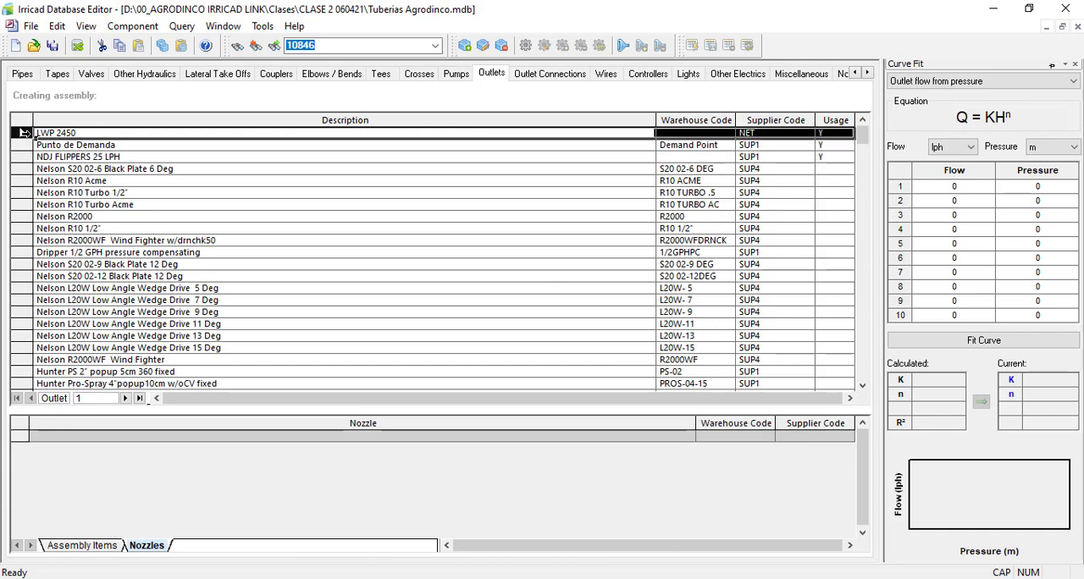
pyautogui.rightClick(28, 134)
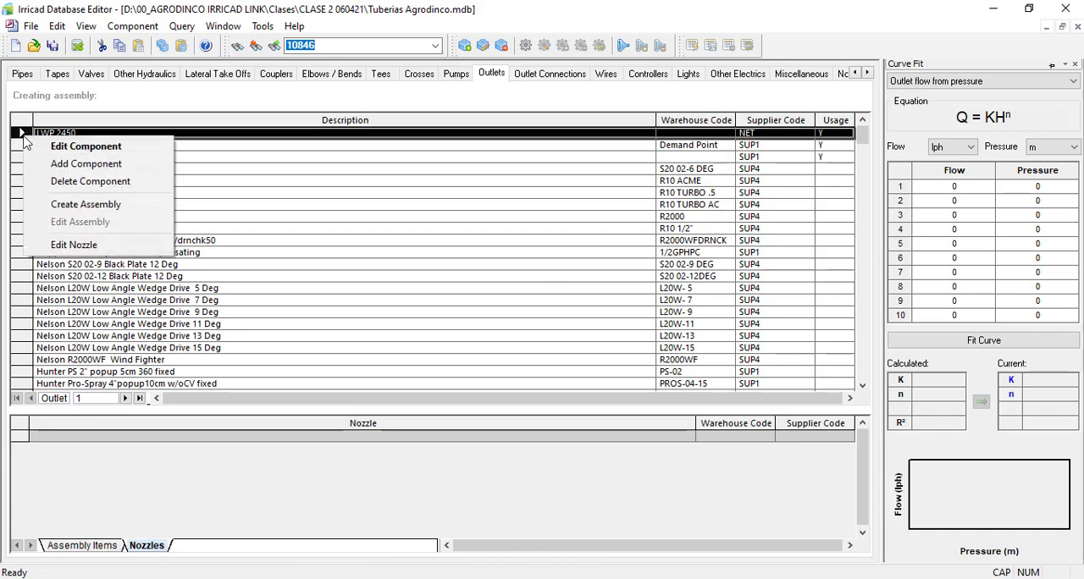
pyautogui.click(70, 148)
pyautogui.moveTo(542, 89); pyautogui.dragTo(415, 66)
# Step: Examine the LWP 2450 sprinkler's description, features and performance table in 190220-lwp-2450.pdf in Nitro Pro
pyautogui.click(631, 578)
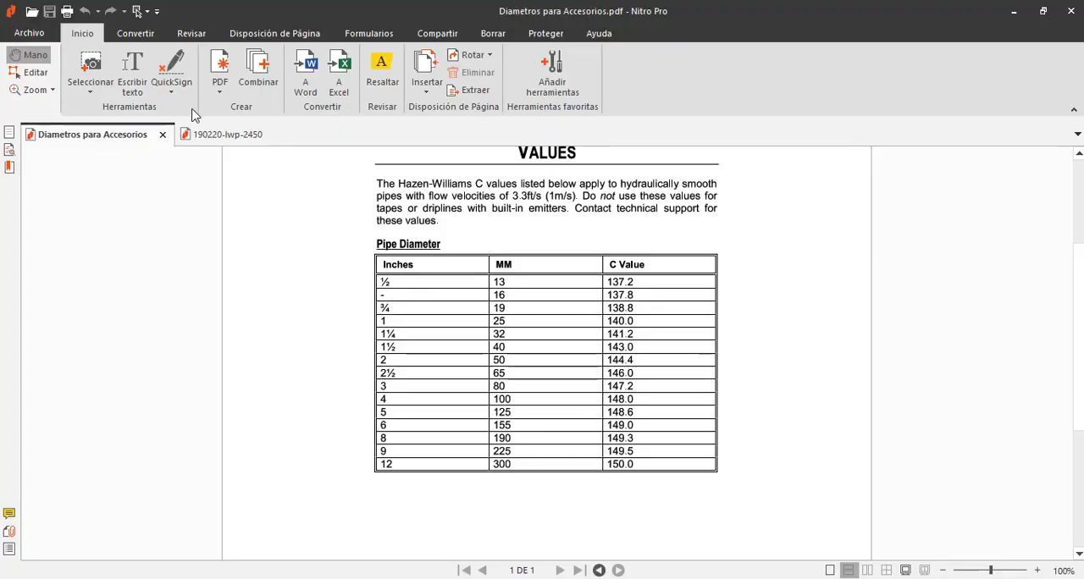
pyautogui.click(222, 134)
pyautogui.scroll(10, 371, 264)
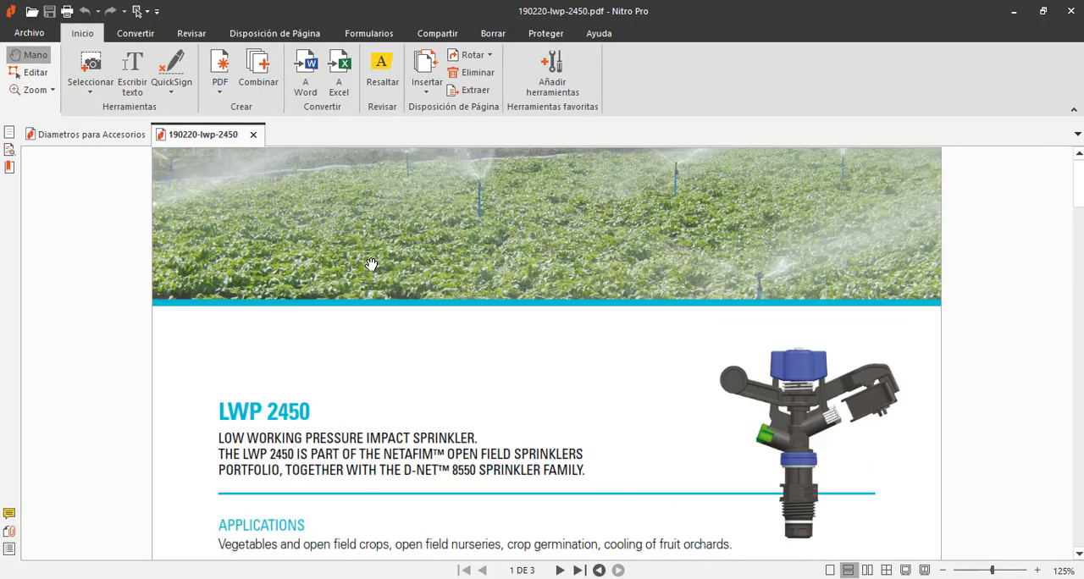
pyautogui.scroll(-3, 382, 296)
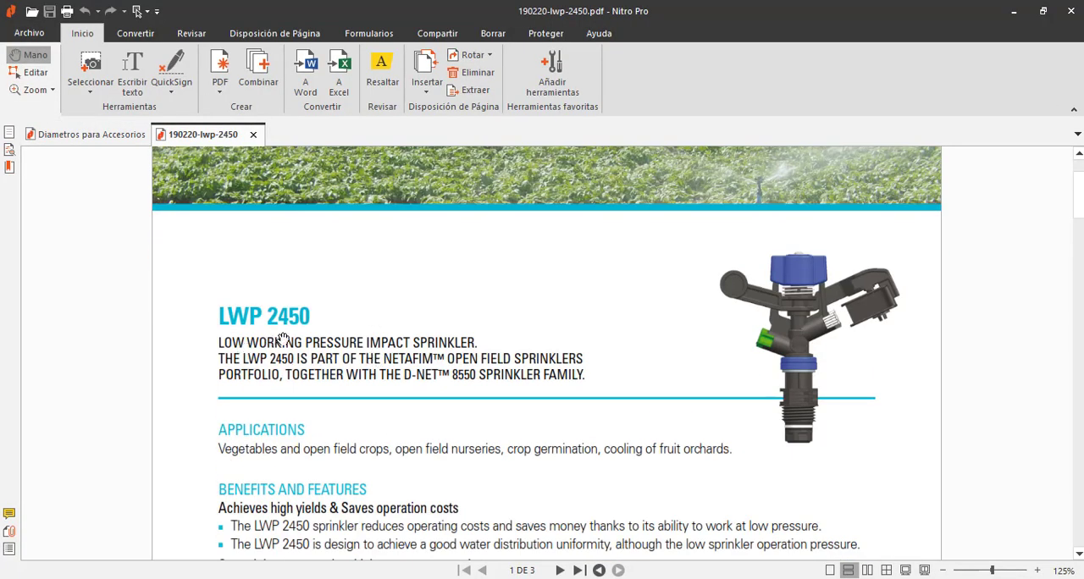
pyautogui.scroll(-20, 537, 331)
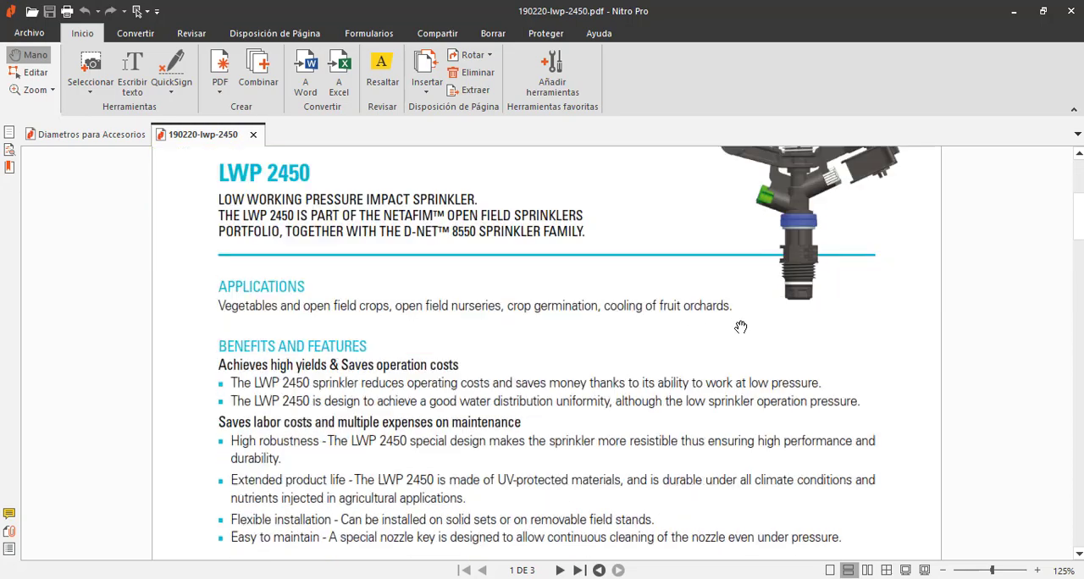
pyautogui.scroll(-5, 733, 314)
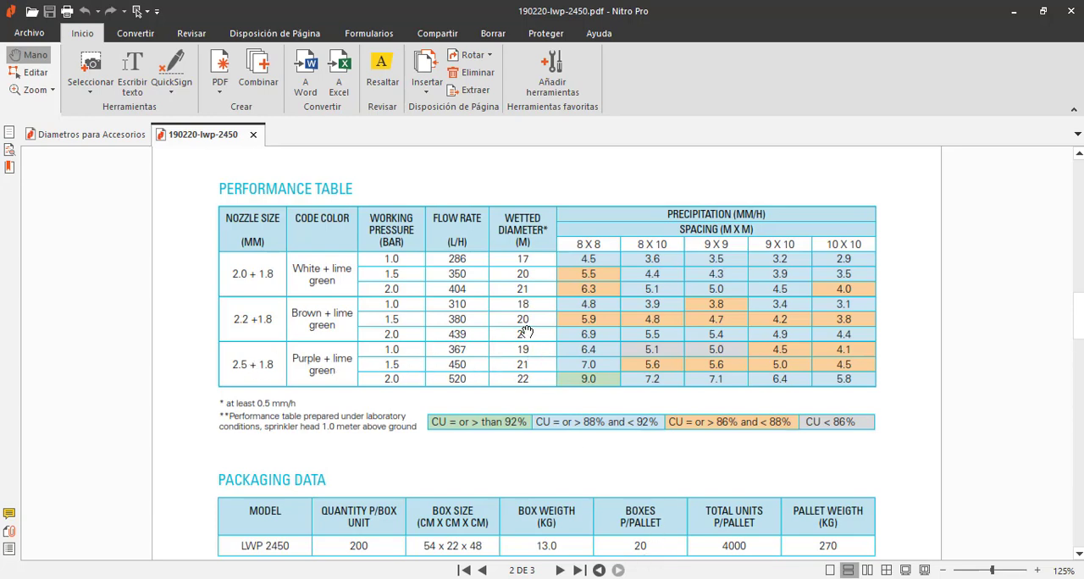
pyautogui.scroll(15, 525, 330)
pyautogui.scroll(-3, 522, 314)
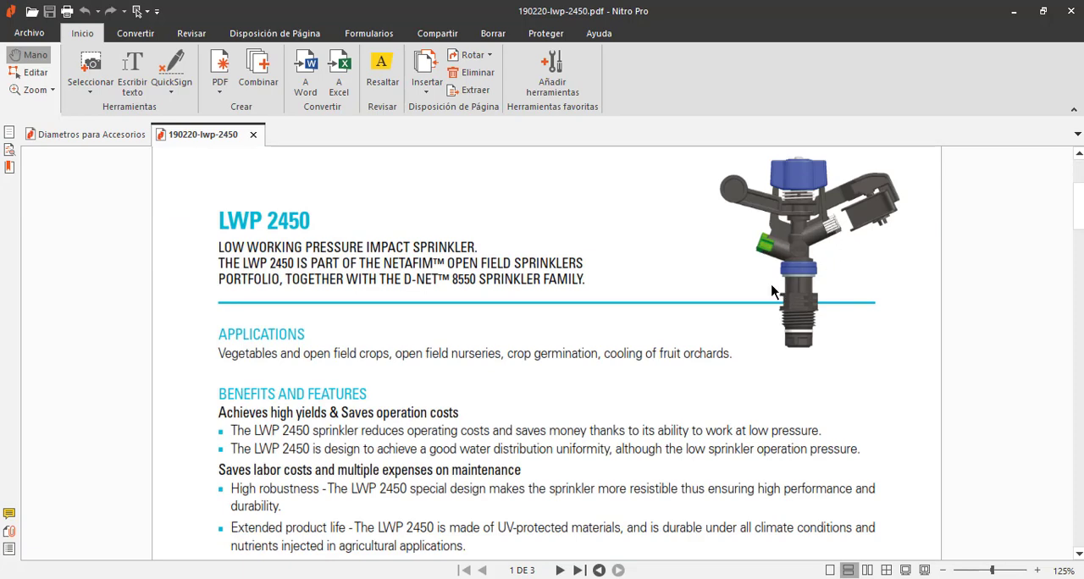
pyautogui.scroll(-3, 746, 248)
pyautogui.scroll(4, 751, 245)
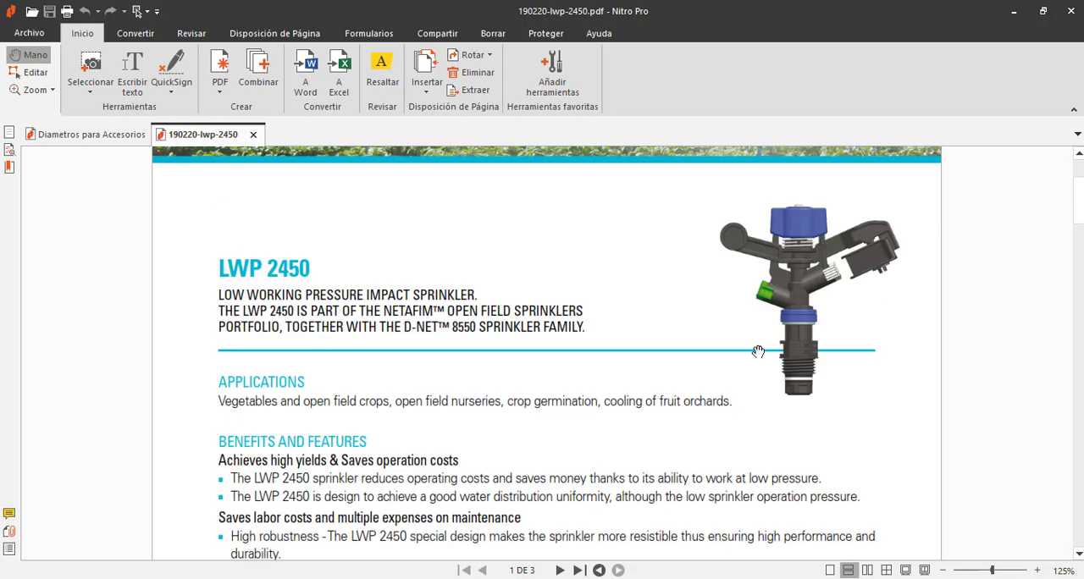
# Step: Return to the Edit Outlet dialog in Irricad Database Editor and review the LWP 2450 sprinkler's description and warehouse code
pyautogui.hotkey('alt', 'Tab')
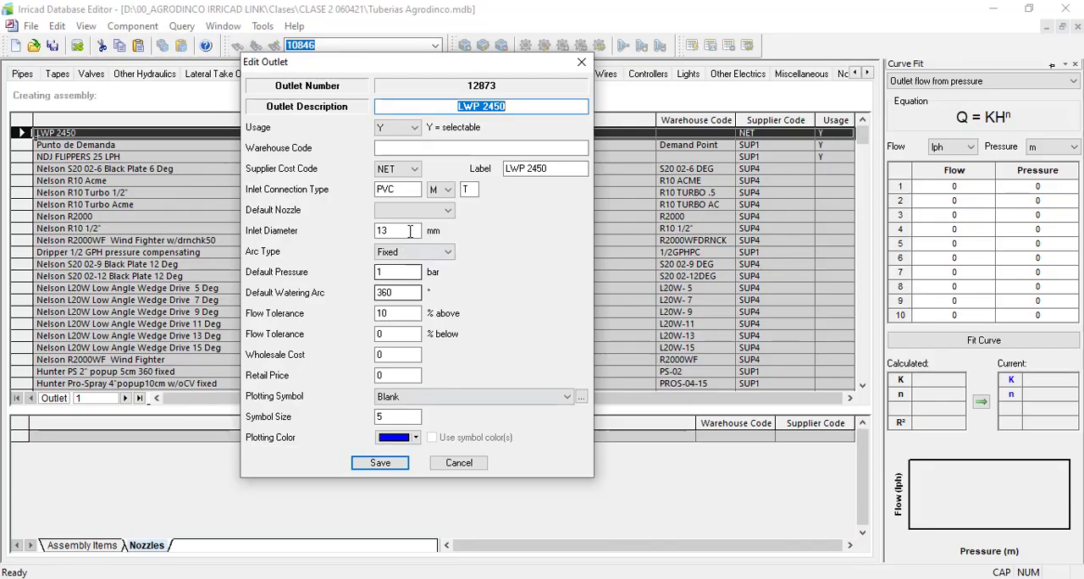
pyautogui.click(394, 148)
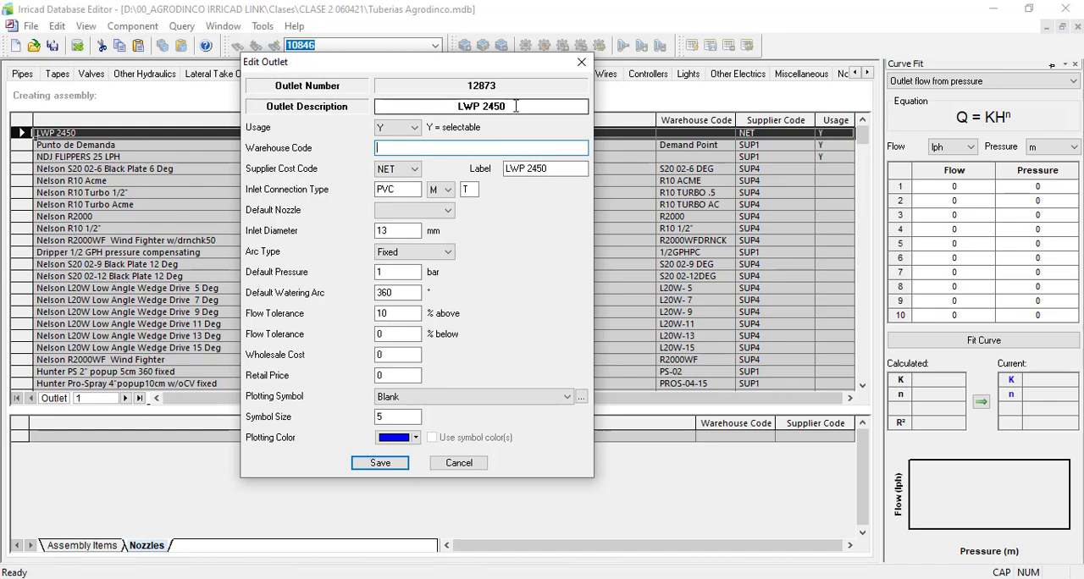
pyautogui.moveTo(516, 106); pyautogui.dragTo(457, 105)
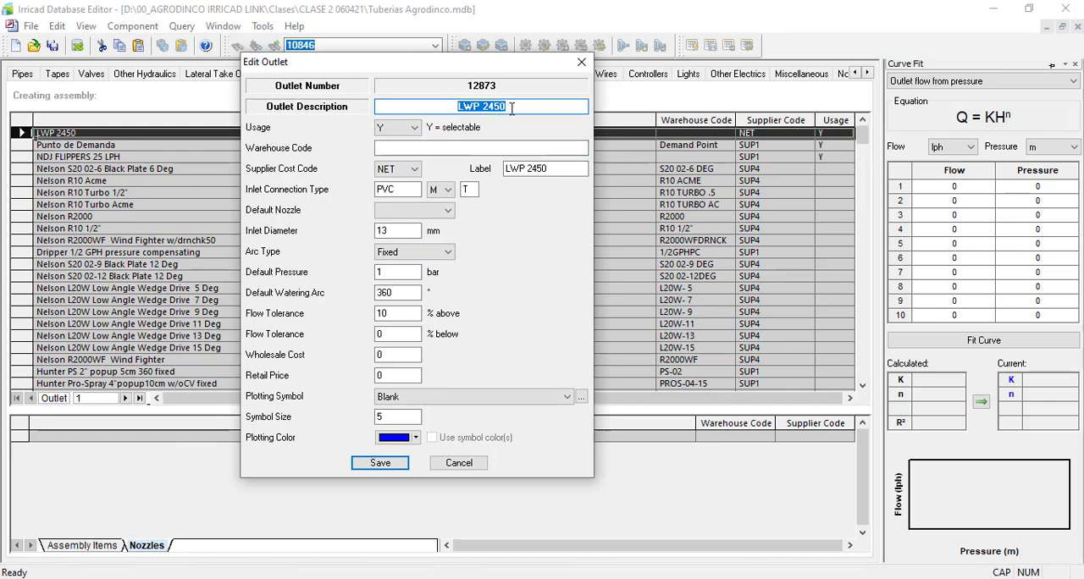
pyautogui.click(493, 149)
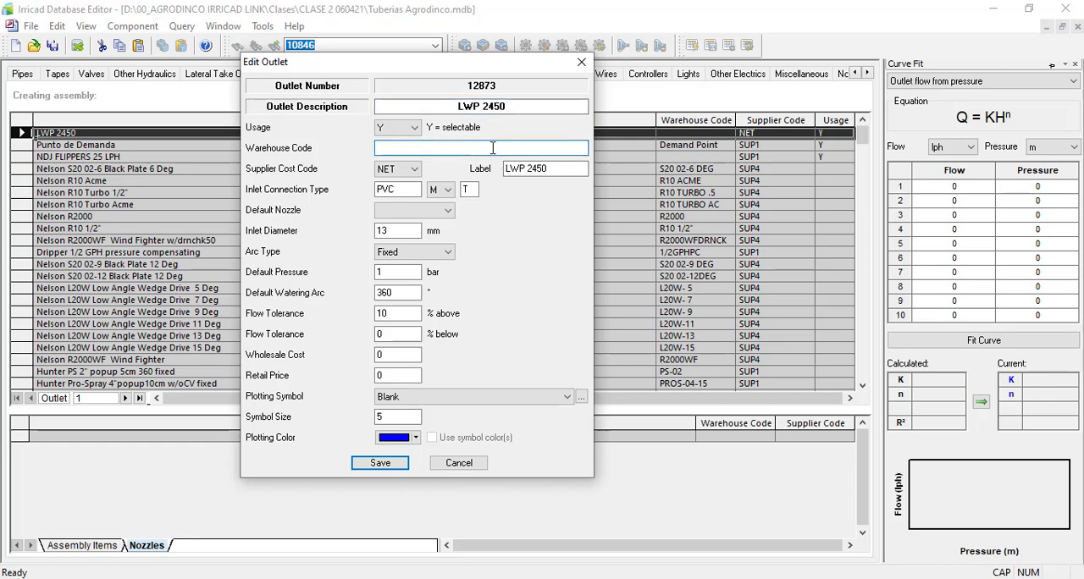
# Step: Choose NET as the supplier cost code of the LWP 2450 outlet
pyautogui.click(383, 169)
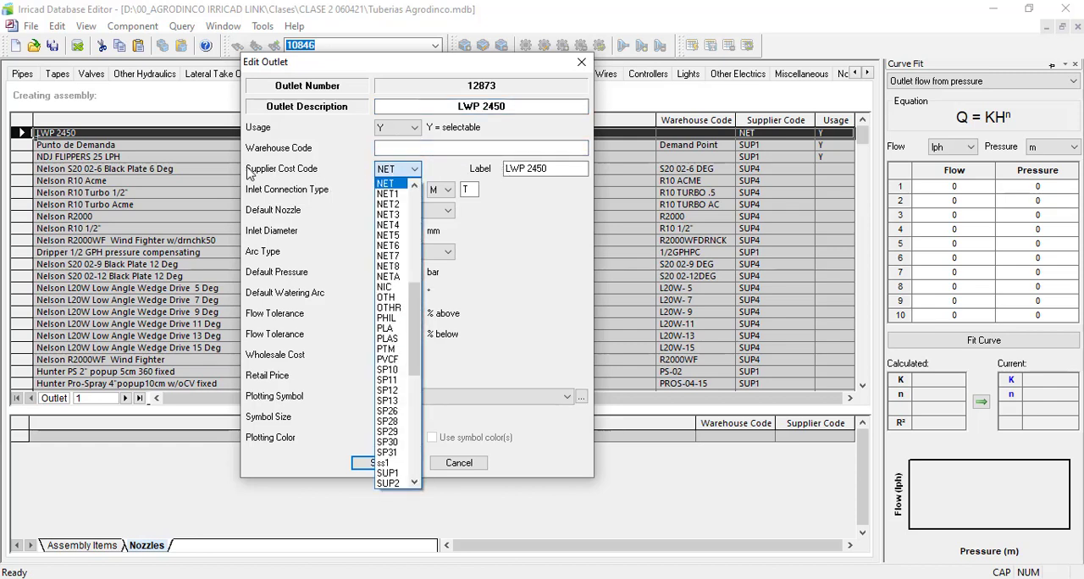
pyautogui.click(383, 184)
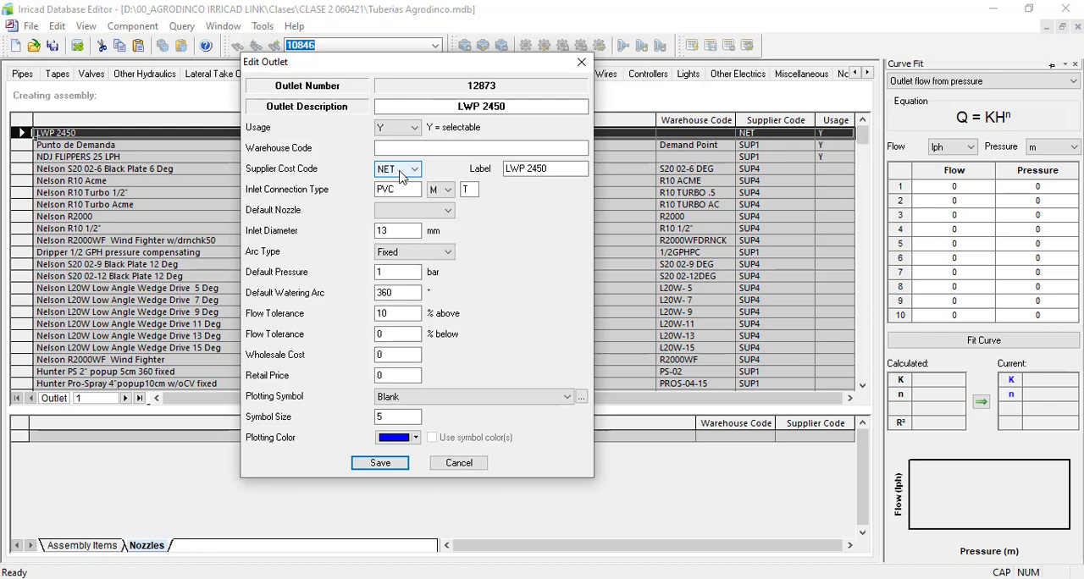
pyautogui.click(401, 174)
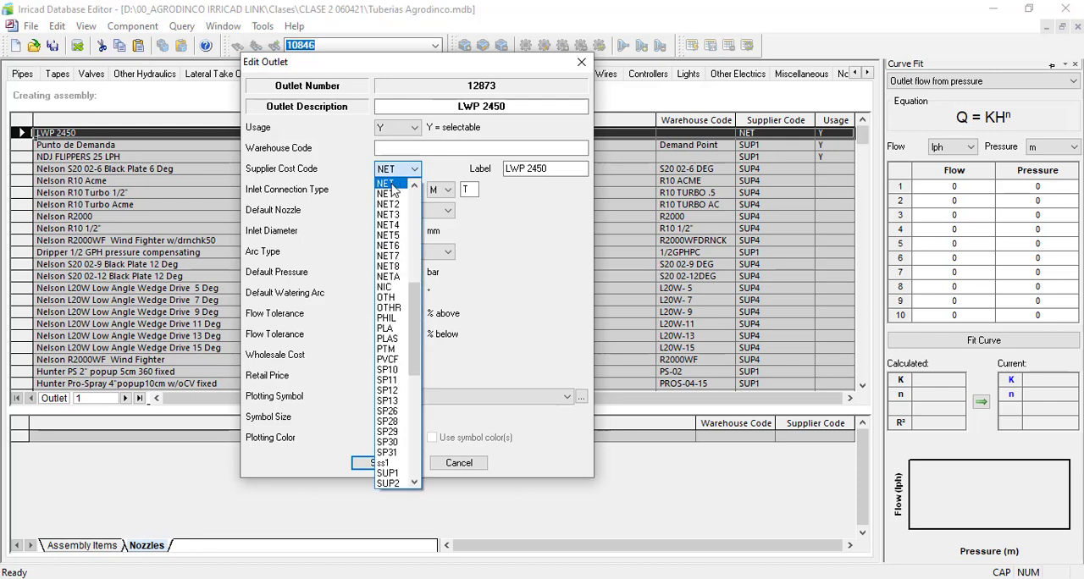
pyautogui.click(393, 186)
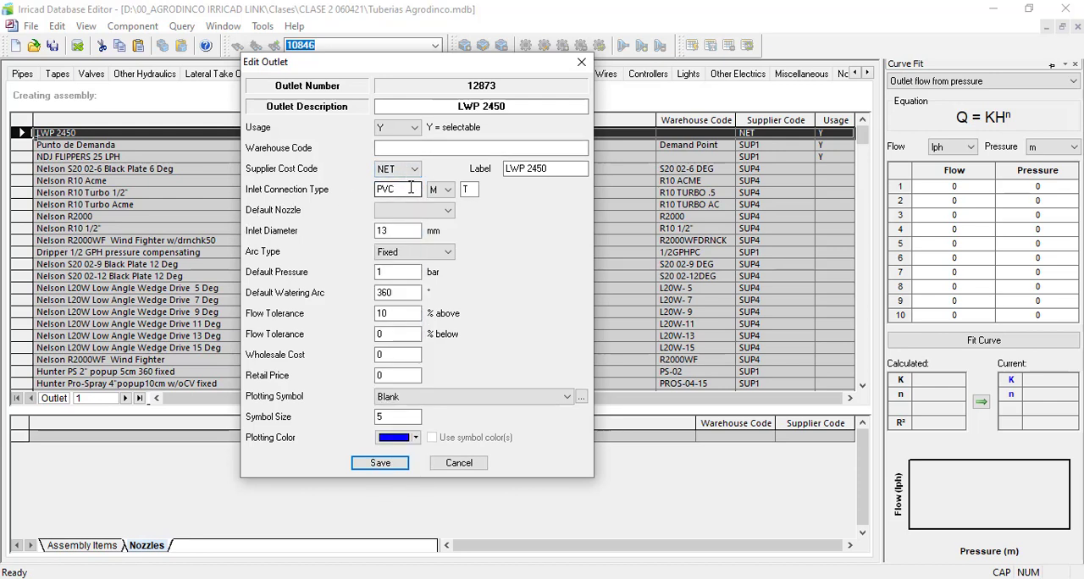
# Step: Check the outlet's inlet connection type against the specifications in 190220-lwp-2450.pdf in Nitro Pro and return to the Edit Outlet dialog
pyautogui.doubleClick(411, 188)
pyautogui.click(631, 578)
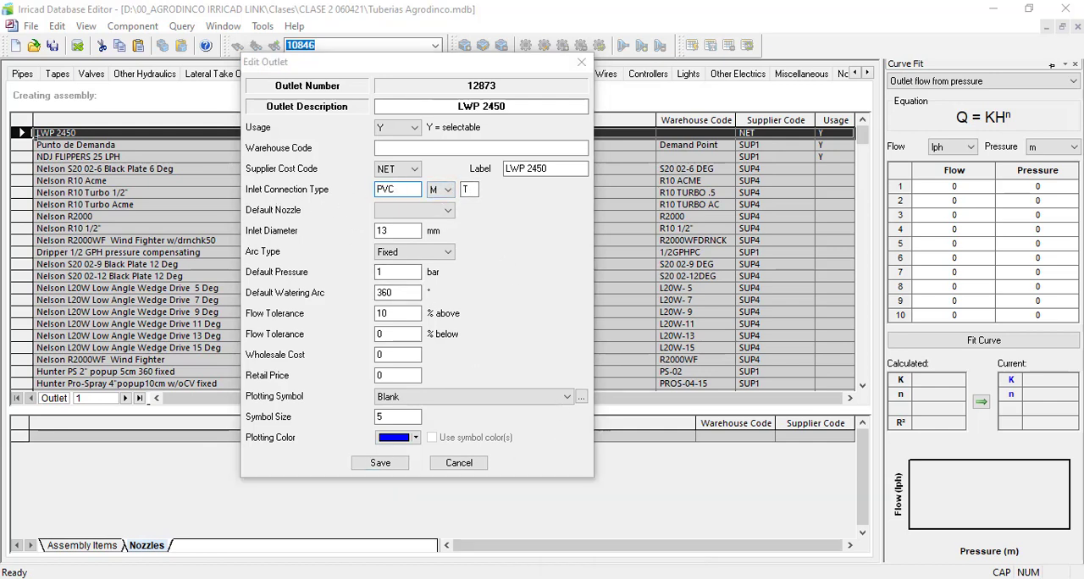
pyautogui.scroll(-5, 352, 293)
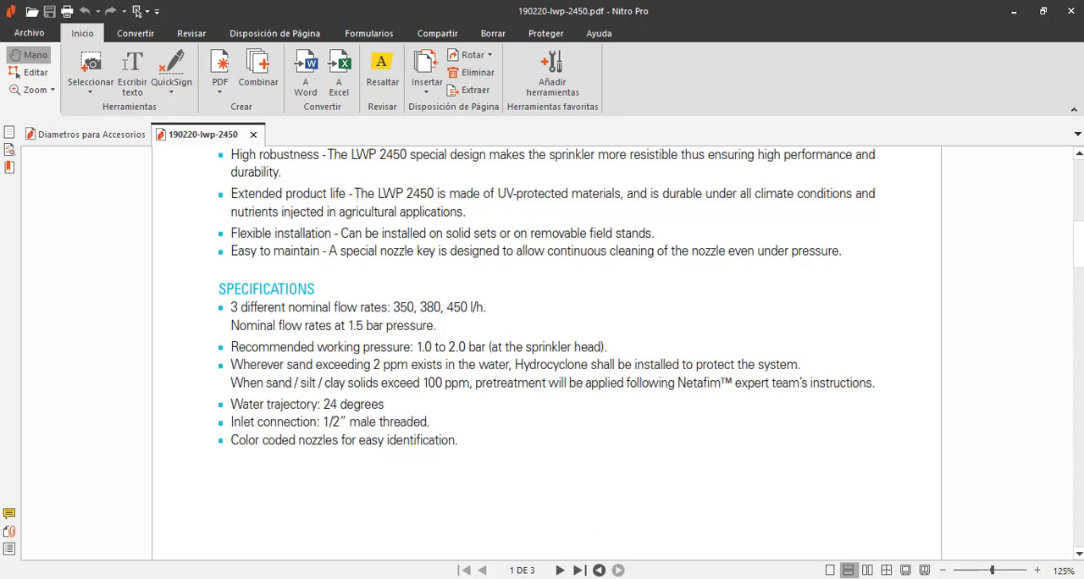
pyautogui.hotkey('alt', 'Tab')
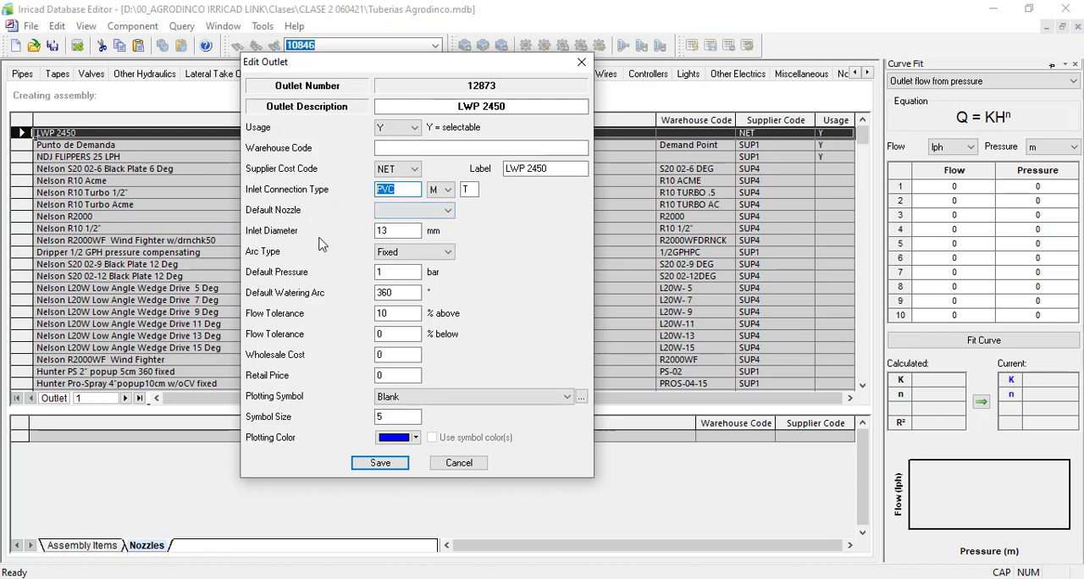
# Step: Compare the outlet's inlet diameter with the pipe diameter table in Diametros para Accesorios.pdf in Nitro Pro and return to the outlet settings
pyautogui.moveTo(390, 231); pyautogui.dragTo(360, 232)
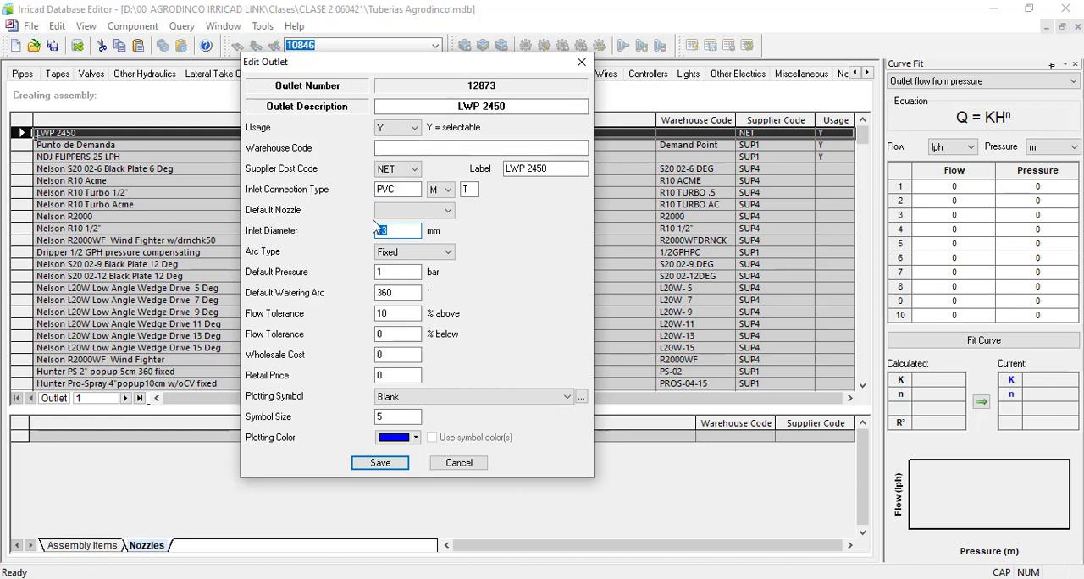
pyautogui.hotkey('alt', 'Tab')
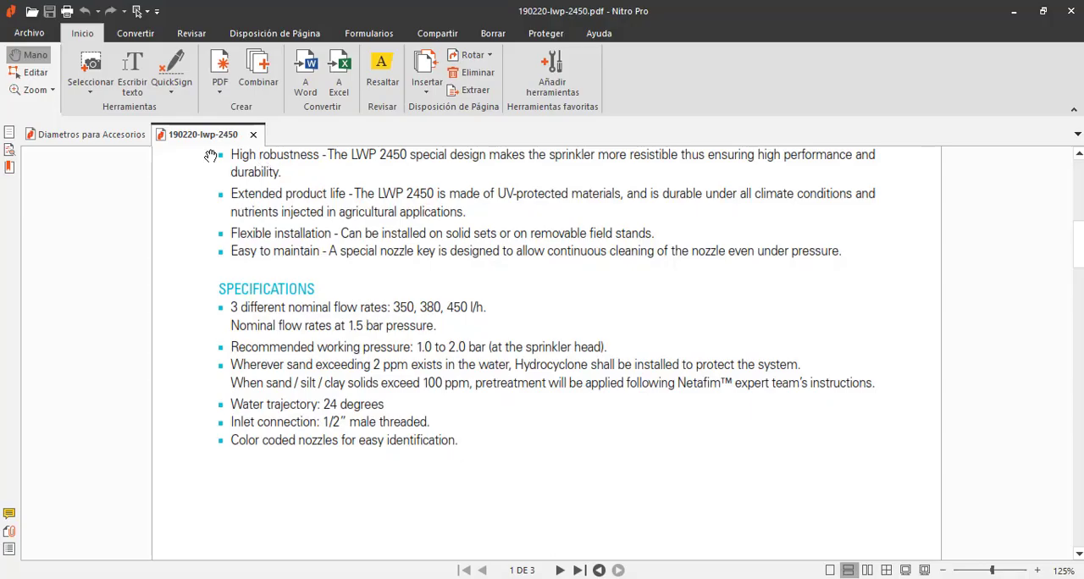
pyautogui.click(110, 134)
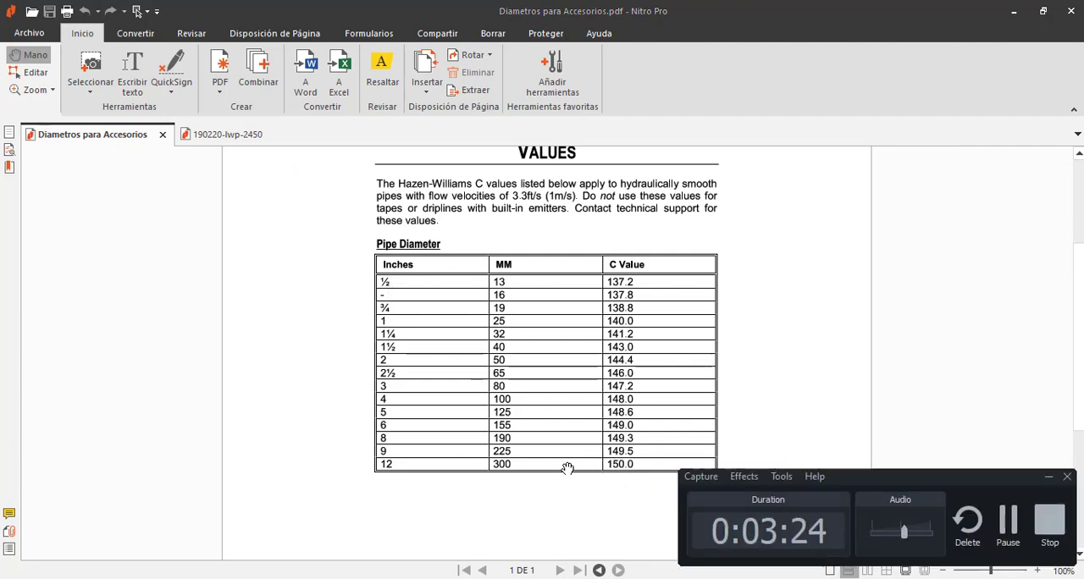
pyautogui.hotkey('alt', 'Tab')
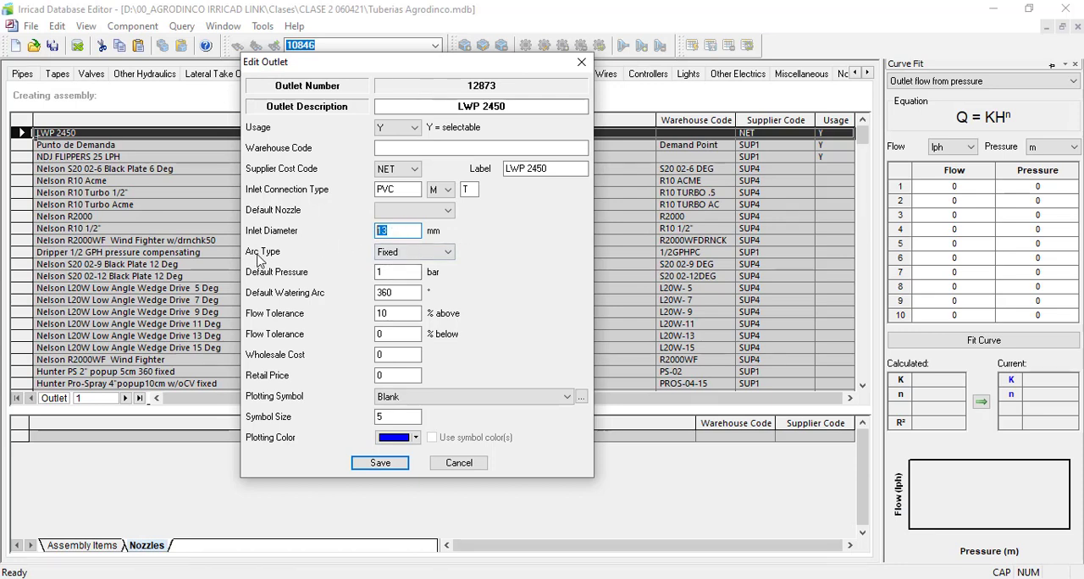
# Step: Choose Fixed as the arc type of the LWP 2450 outlet
pyautogui.click(409, 254)
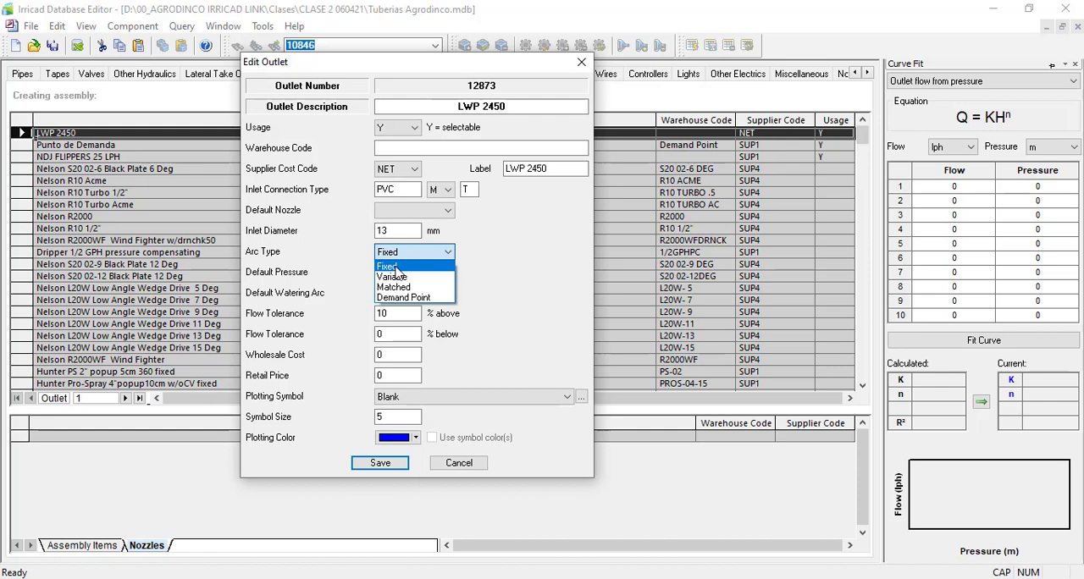
pyautogui.click(400, 268)
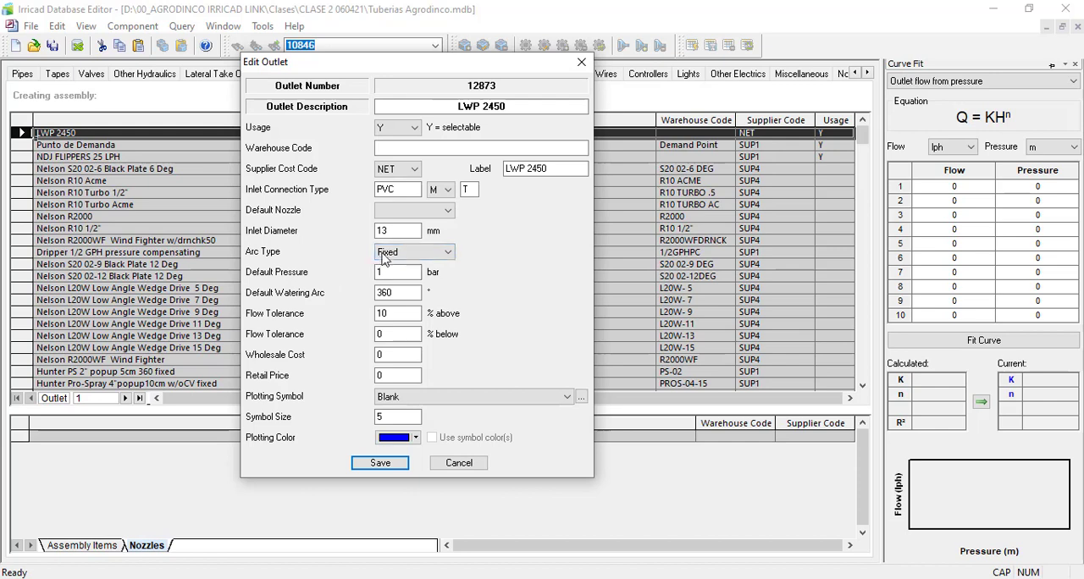
pyautogui.click(386, 256)
pyautogui.click(403, 256)
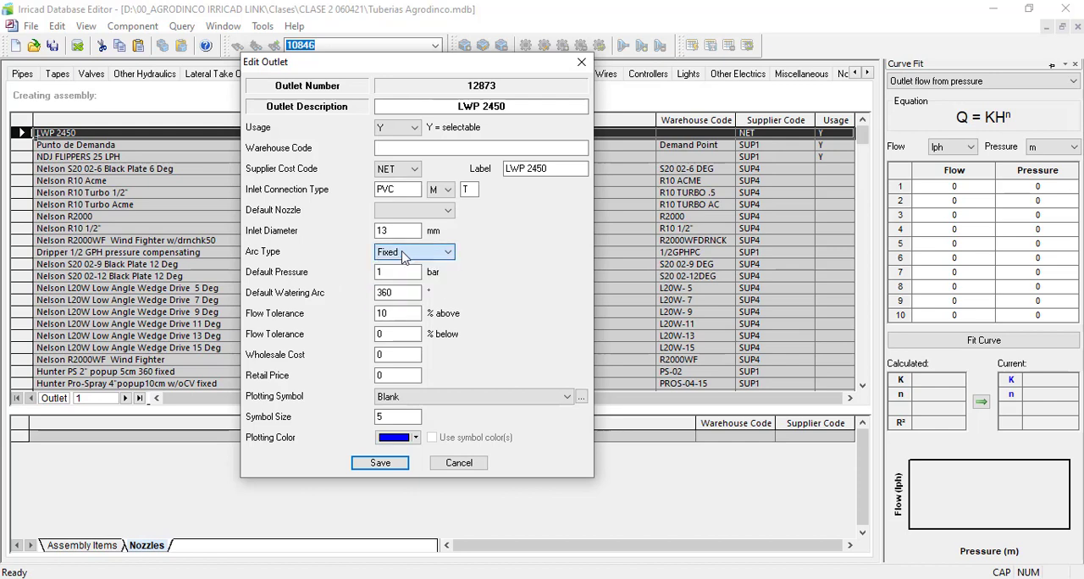
# Step: Review the outlet's default pressure, default watering arc, upper and lower flow tolerances, wholesale cost and retail price
pyautogui.moveTo(385, 274); pyautogui.dragTo(284, 272)
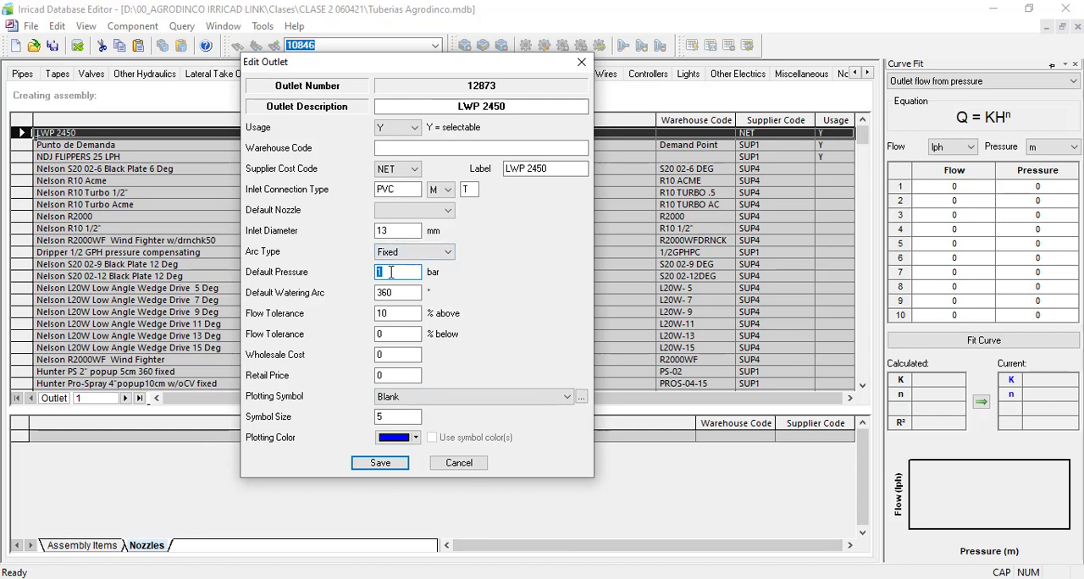
pyautogui.press('Tab')
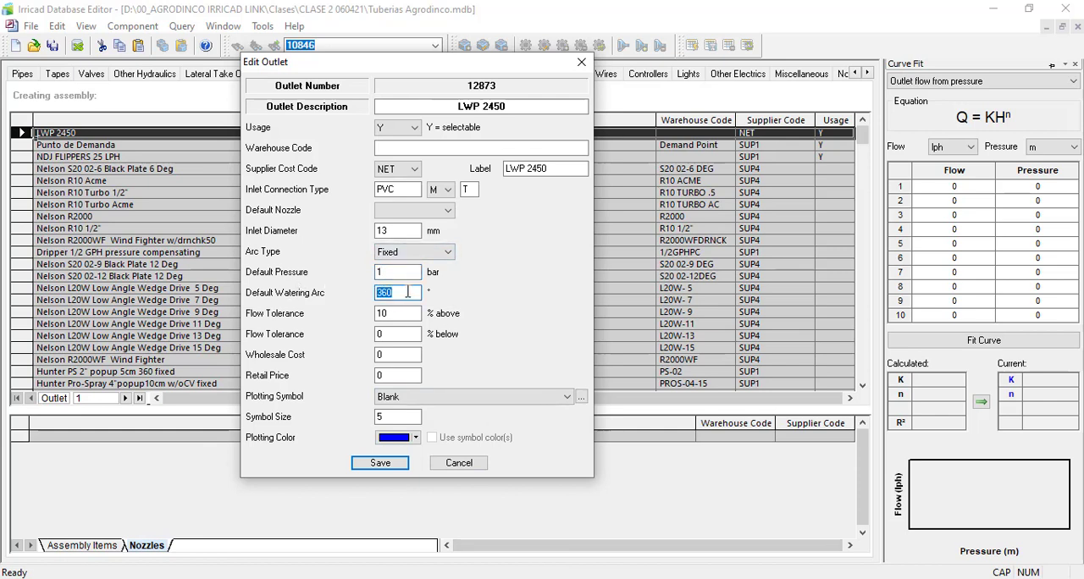
pyautogui.press('Tab')
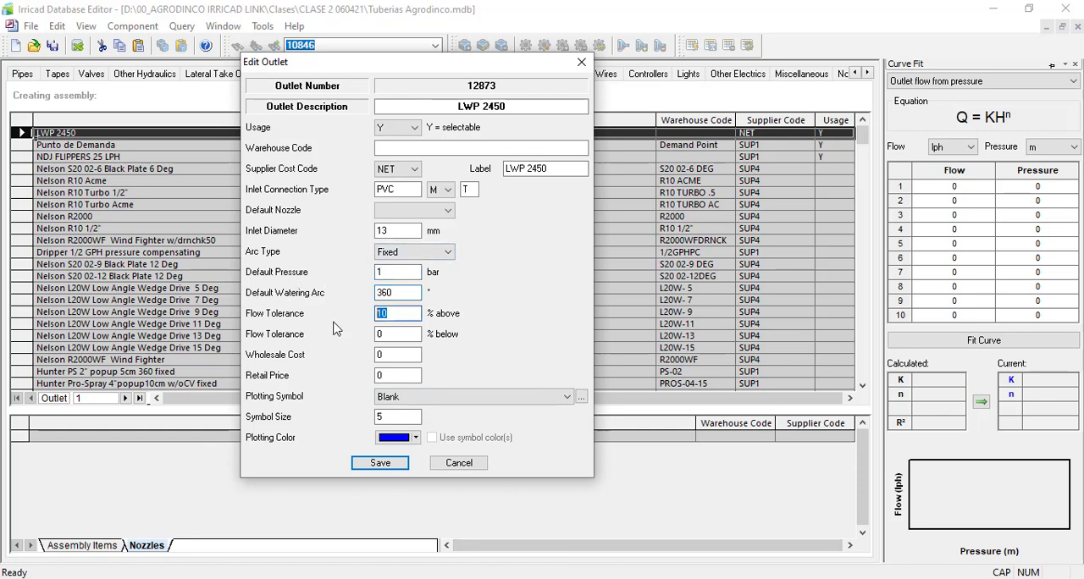
pyautogui.press('Tab')
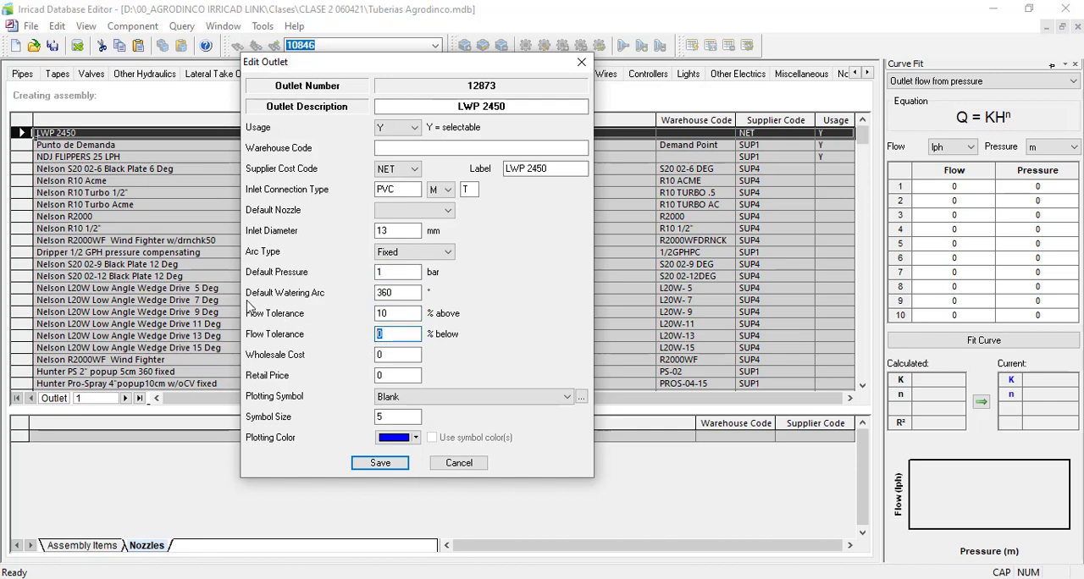
pyautogui.hotkey('shift', 'Tab')
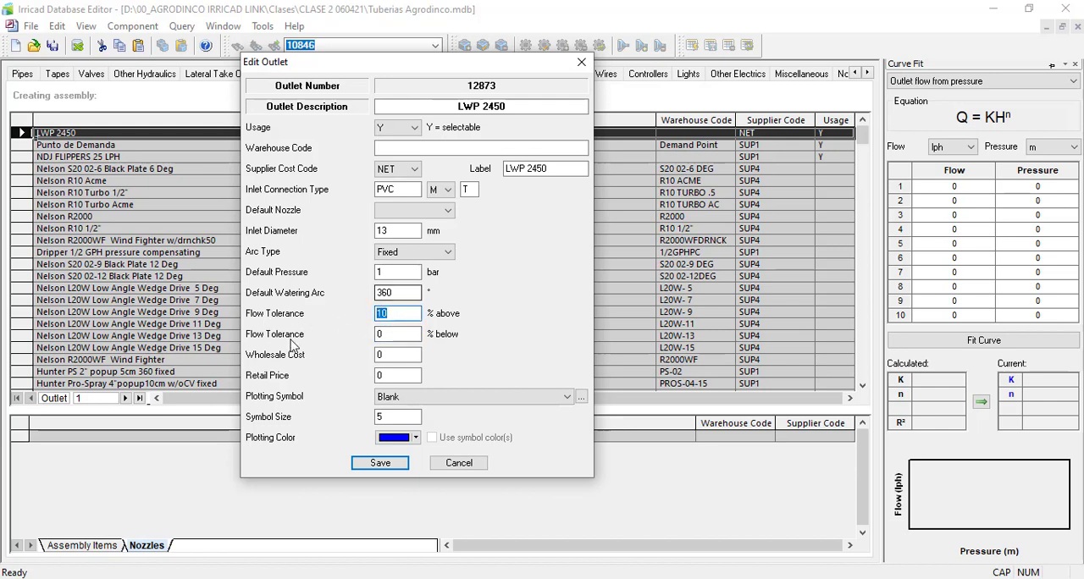
pyautogui.press('Tab')
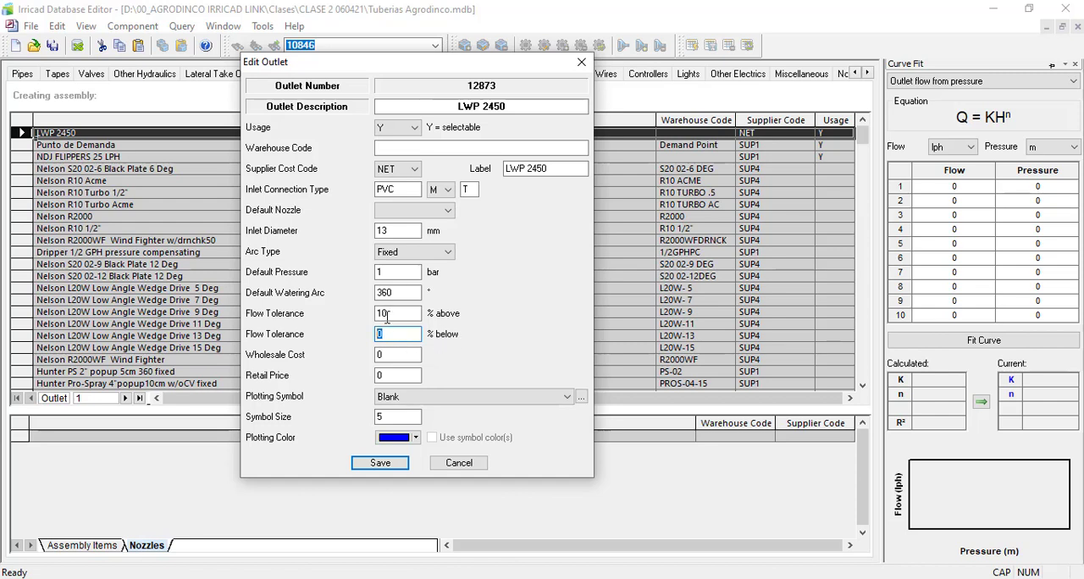
pyautogui.hotkey('shift', 'Tab')
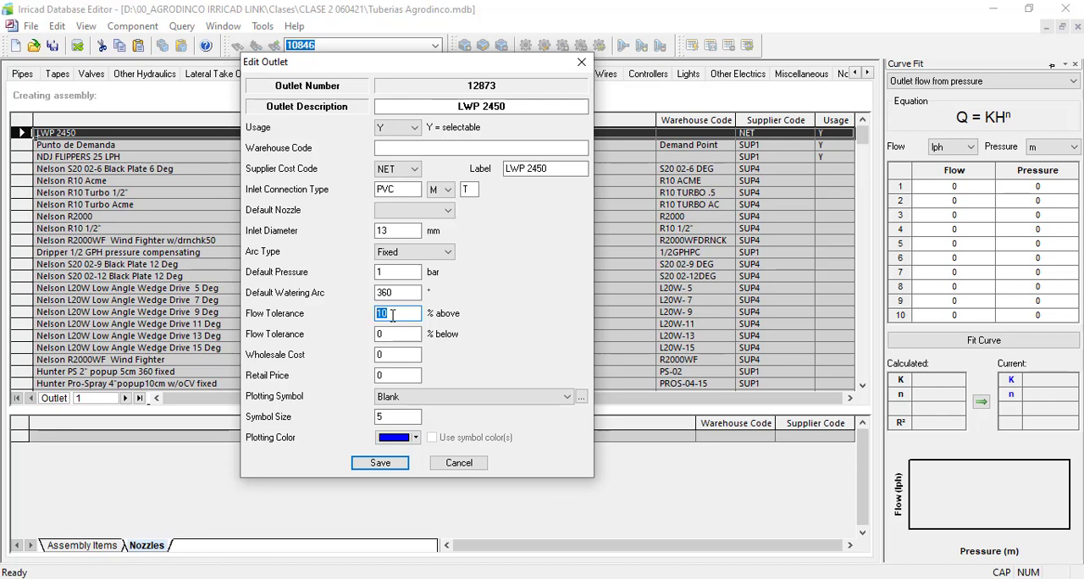
pyautogui.press('Tab')
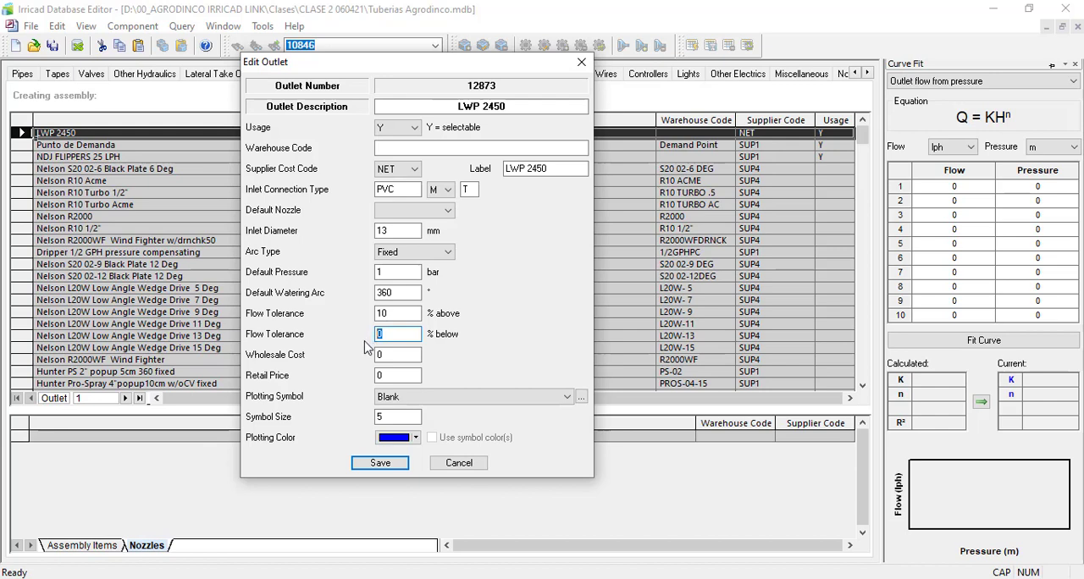
pyautogui.press('Tab')
pyautogui.press('Tab')
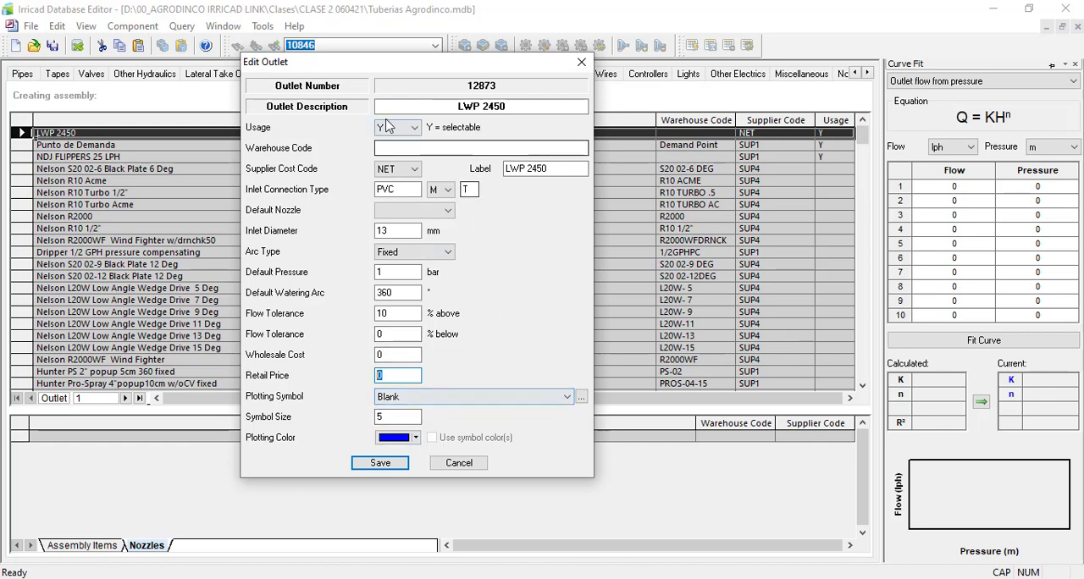
# Step: Save the LWP 2450 outlet with the blank plotting symbol and select its row in the Outlets list
pyautogui.click(380, 466)
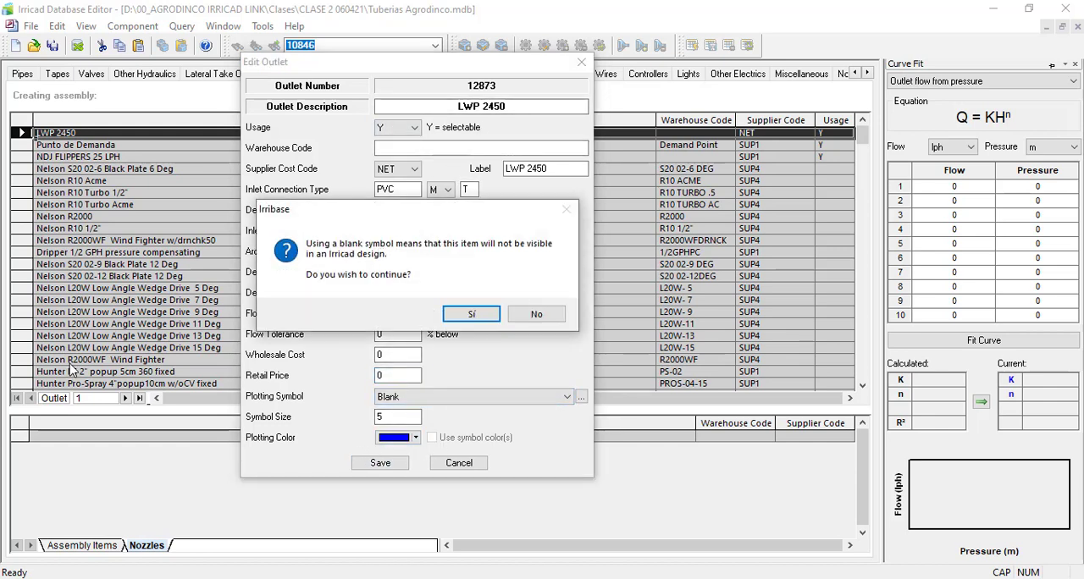
pyautogui.click(468, 315)
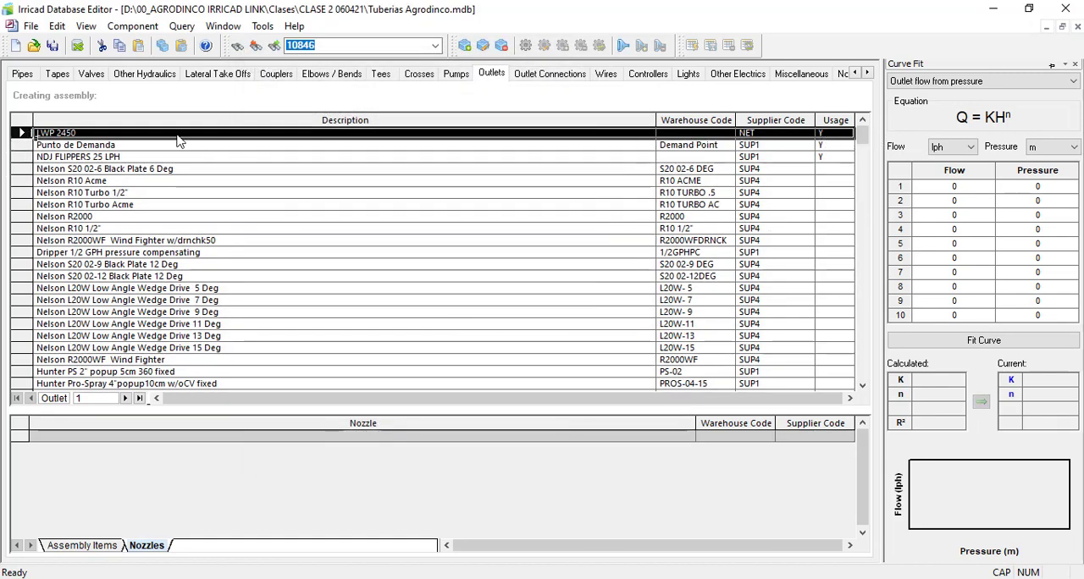
pyautogui.click(25, 133)
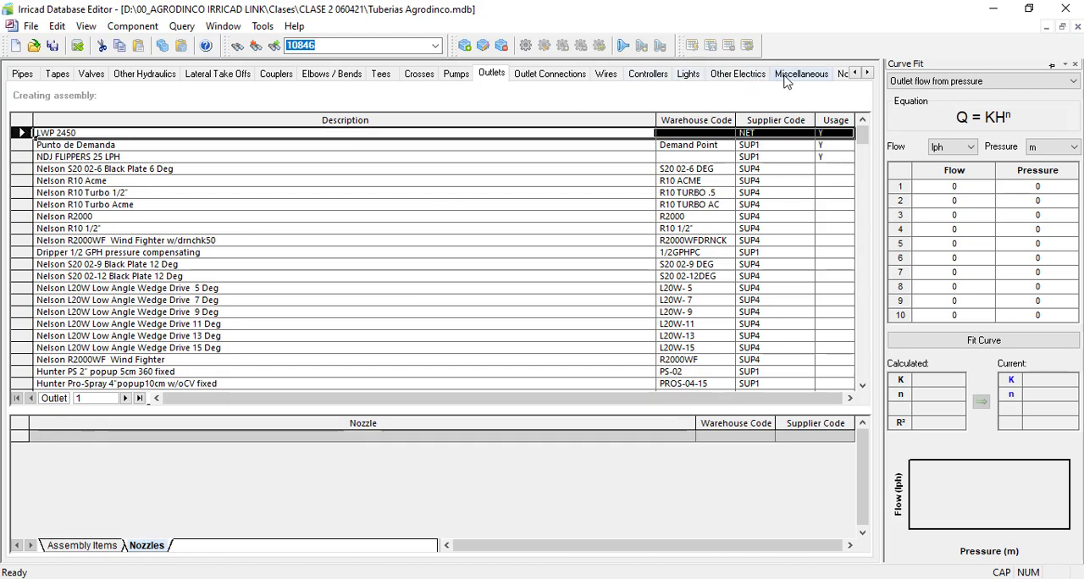
# Step: Show the database's Nozzles list, sort it by supplier code, and locate the LWP 2450 nozzle among the NET entries
pyautogui.click(841, 75)
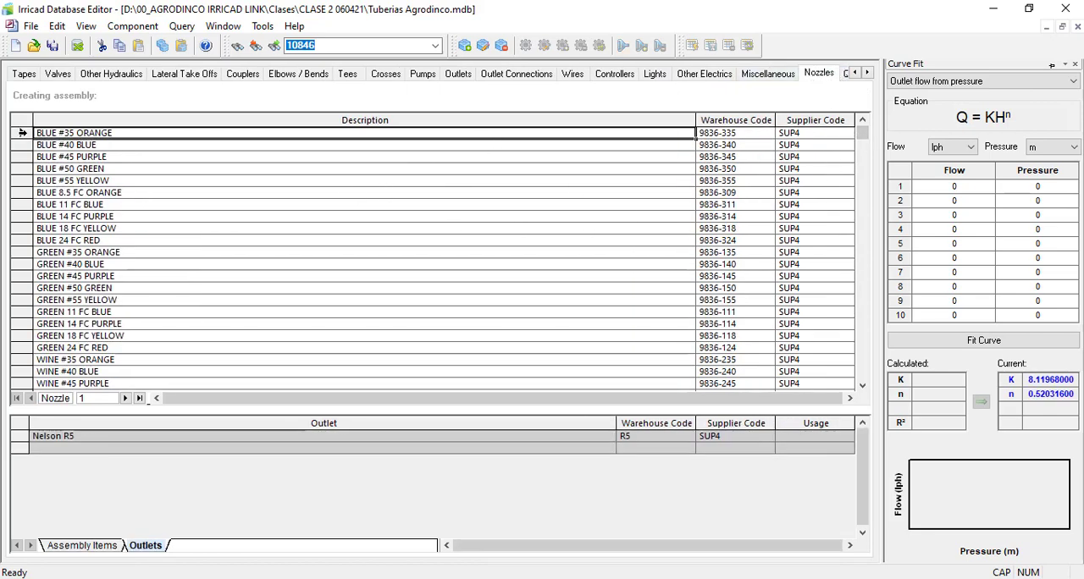
pyautogui.rightClick(17, 139)
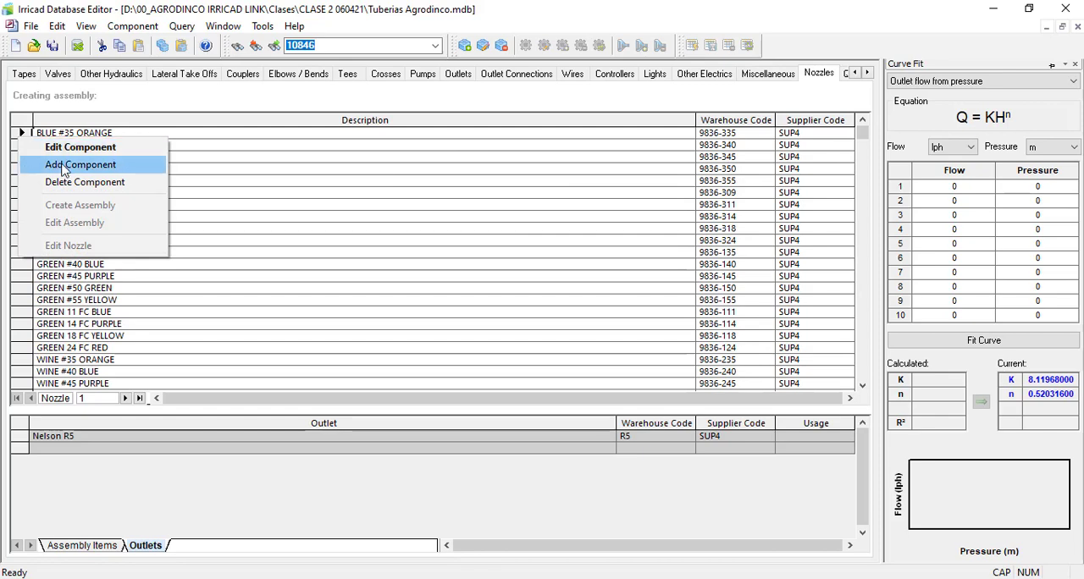
pyautogui.click(846, 128)
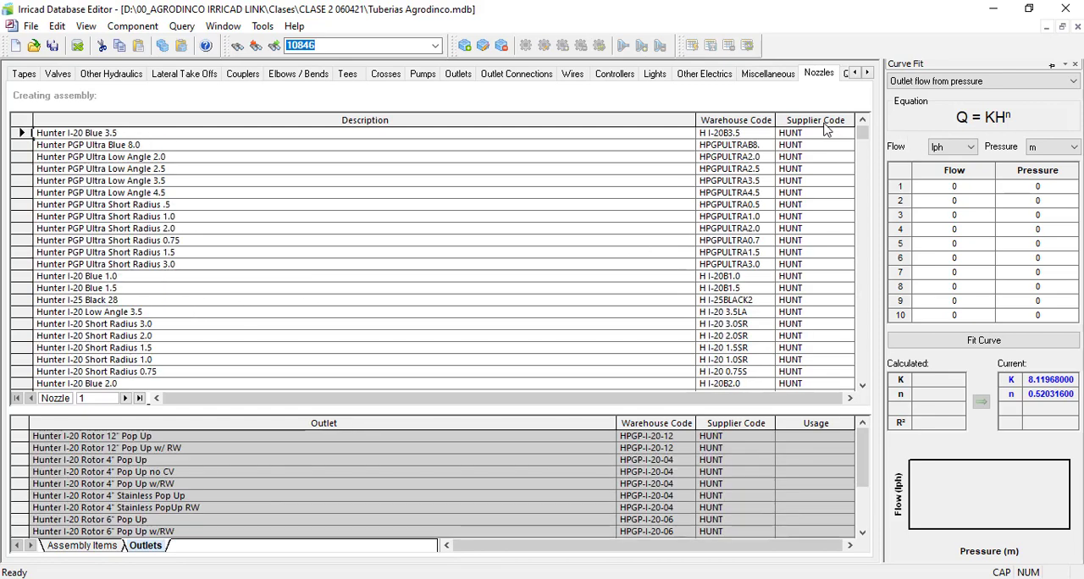
pyautogui.click(827, 127)
pyautogui.click(826, 127)
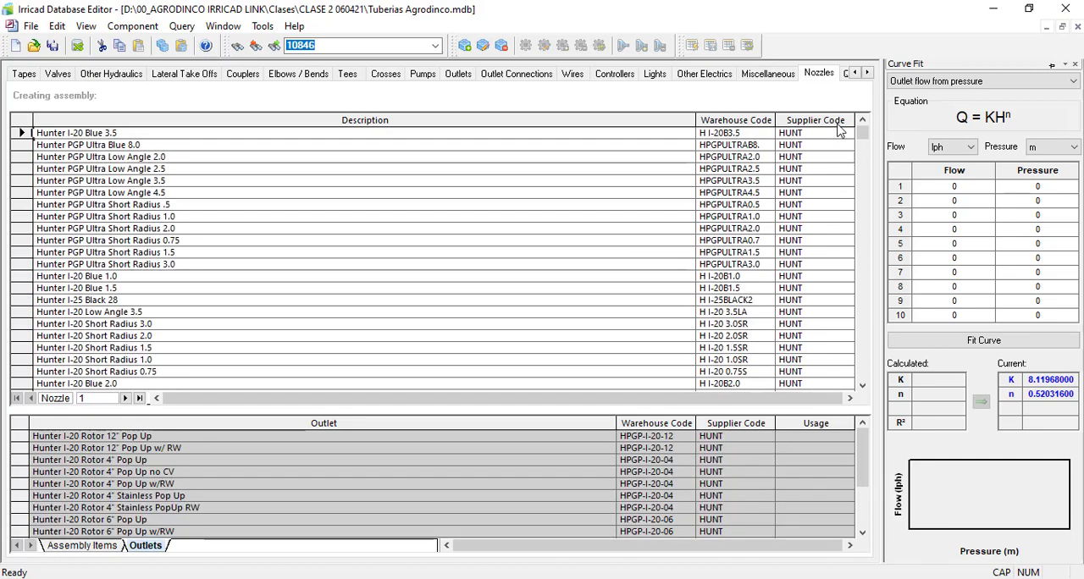
pyautogui.moveTo(862, 135); pyautogui.dragTo(858, 242)
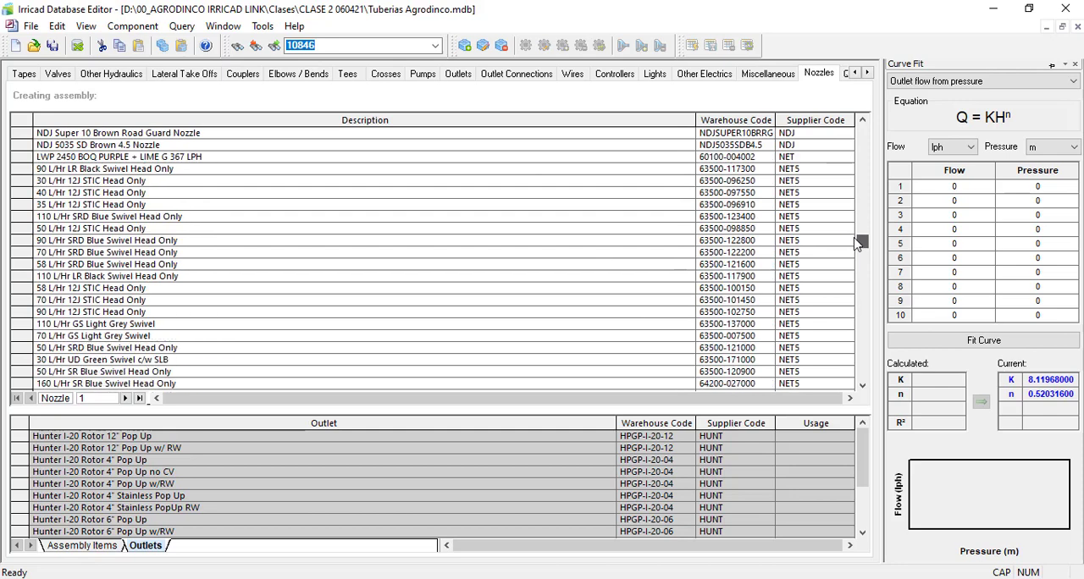
# Step: Open the LWP 2450 BOQ PURPLE + LIME G nozzle for editing and review its description
pyautogui.click(27, 146)
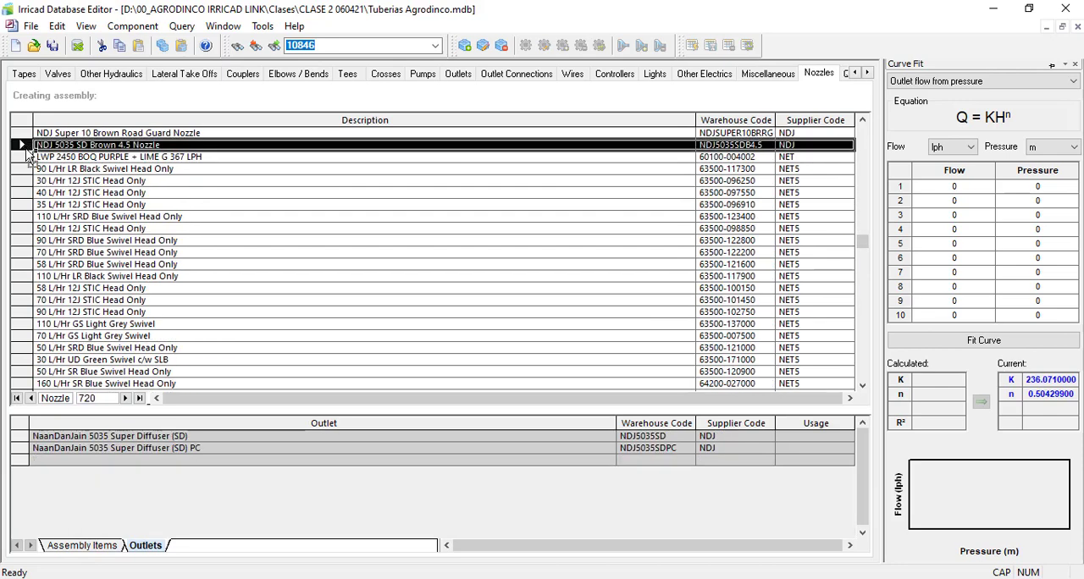
pyautogui.click(27, 156)
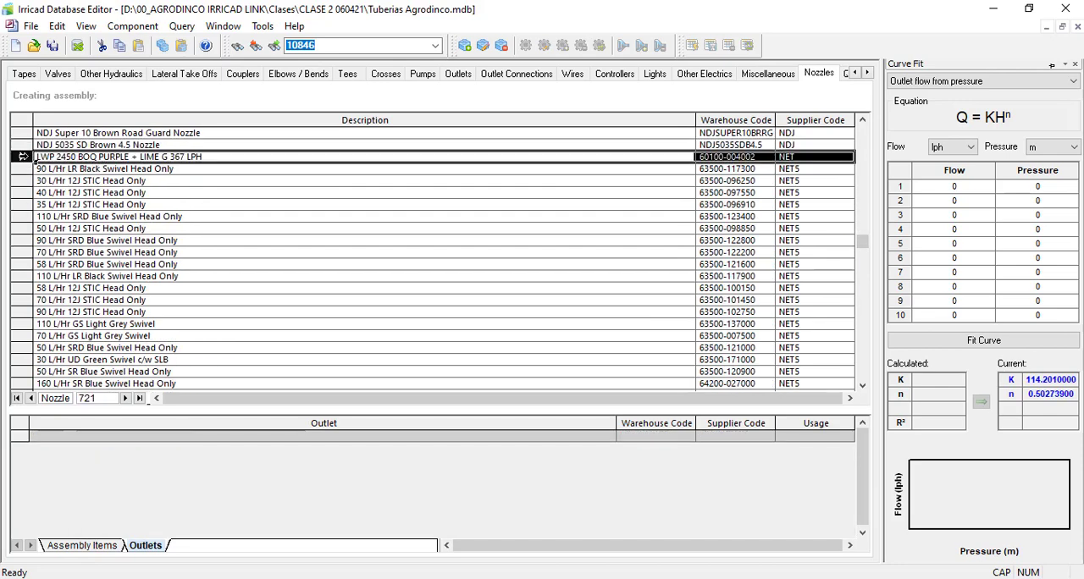
pyautogui.doubleClick(24, 157)
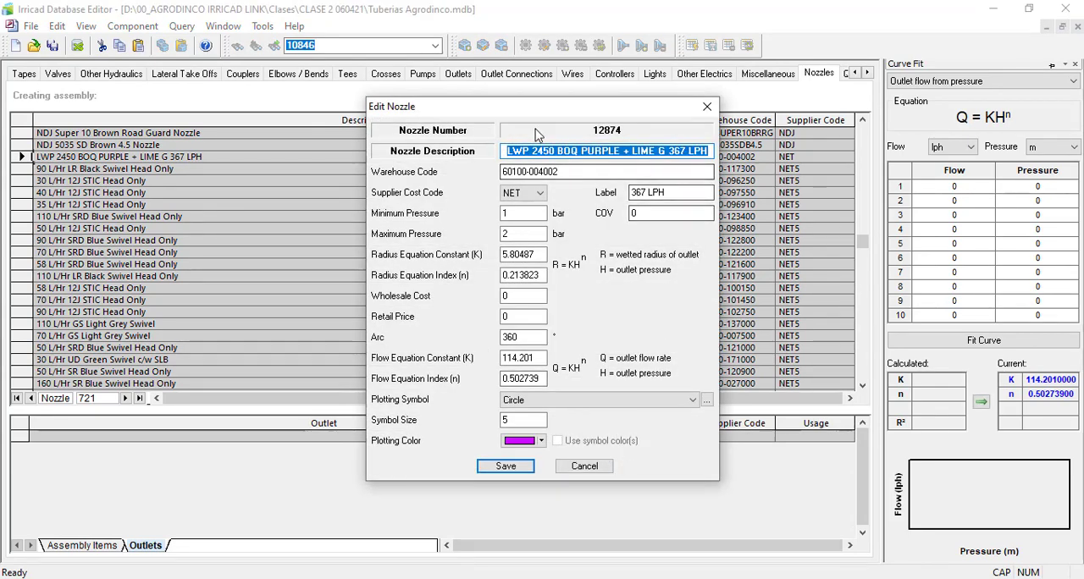
pyautogui.moveTo(436, 114); pyautogui.dragTo(218, 110)
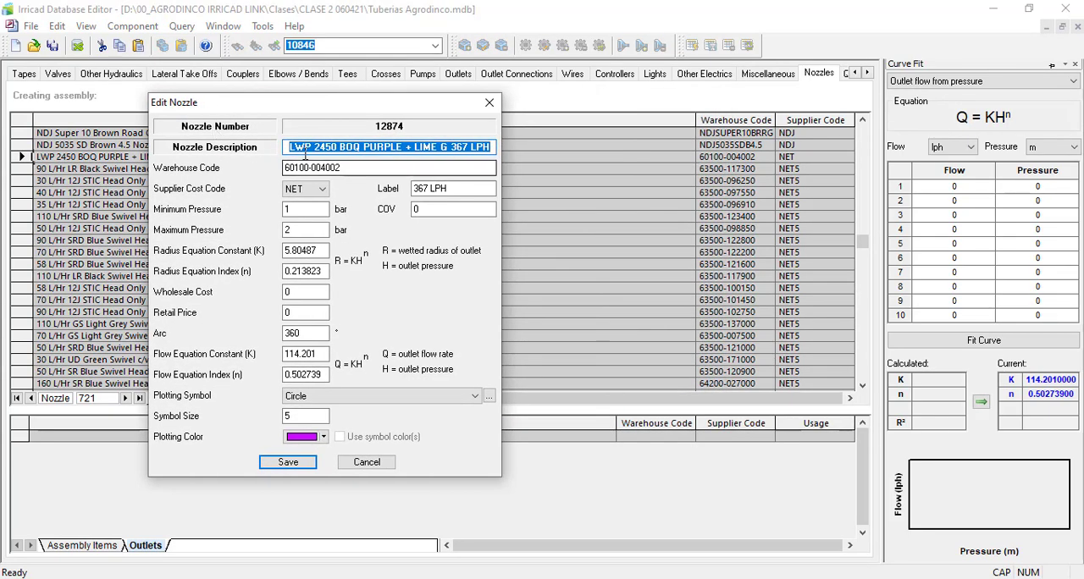
pyautogui.click(293, 147)
pyautogui.moveTo(291, 147); pyautogui.dragTo(500, 139)
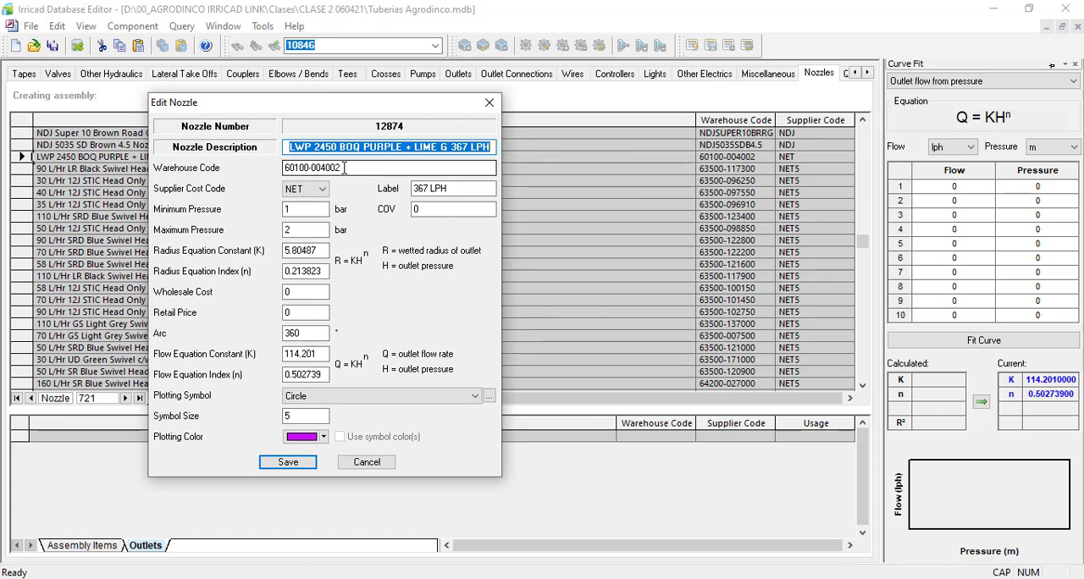
pyautogui.click(367, 149)
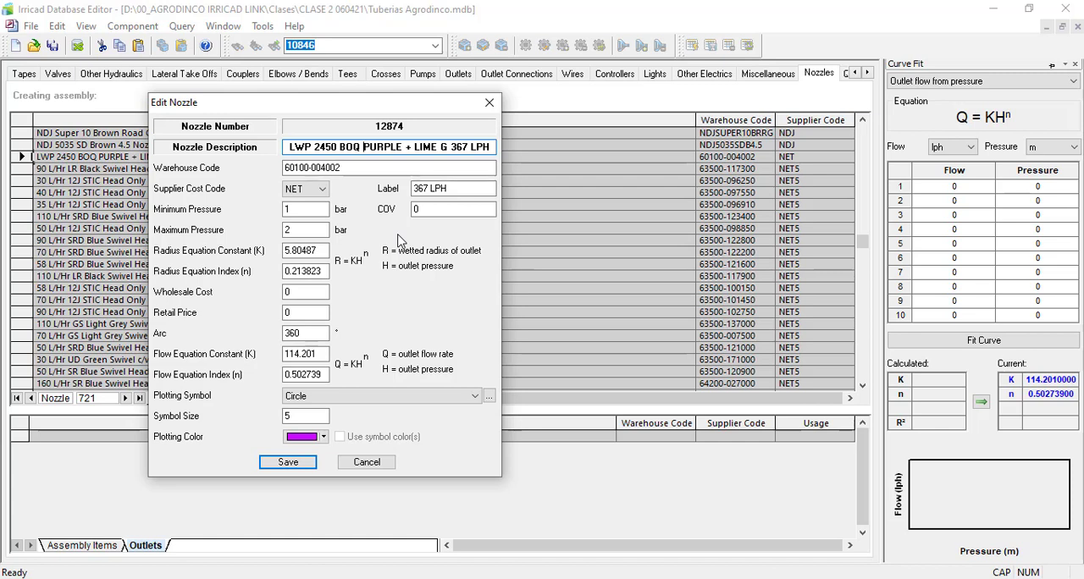
pyautogui.moveTo(289, 147); pyautogui.dragTo(486, 146)
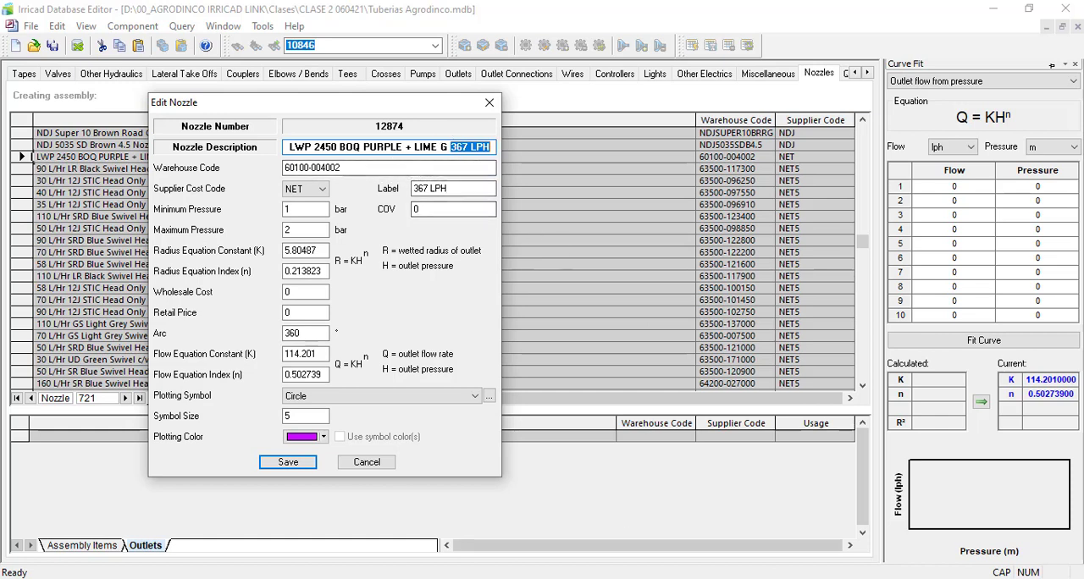
# Step: Switch to the LWP 2450 datasheet in Nitro Pro and examine the nozzle flow rates in the performance table
pyautogui.hotkey('alt', 'Tab')
pyautogui.click(216, 135)
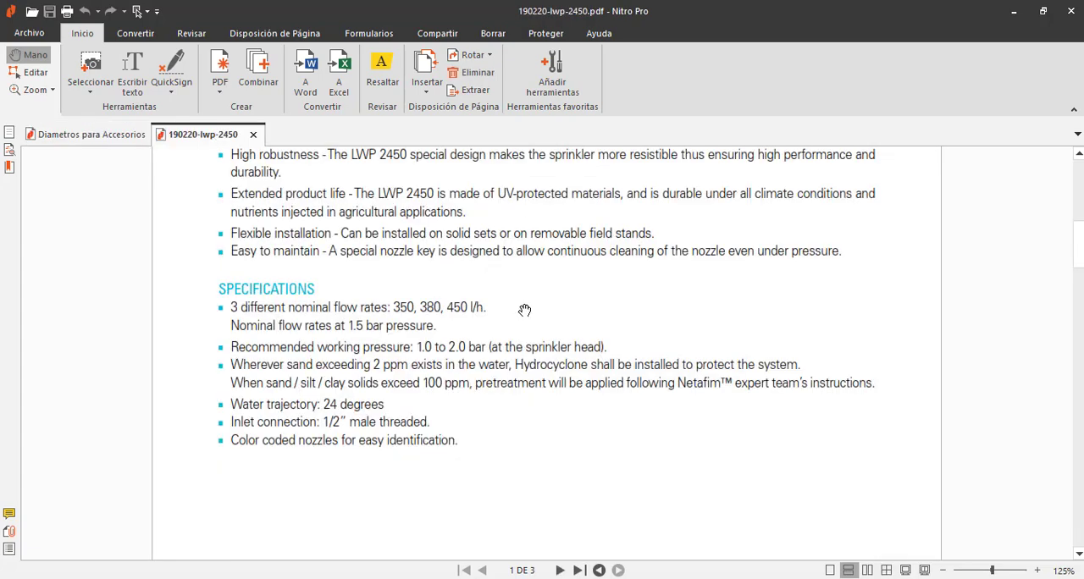
pyautogui.scroll(2, 524, 310)
pyautogui.scroll(-10, 523, 478)
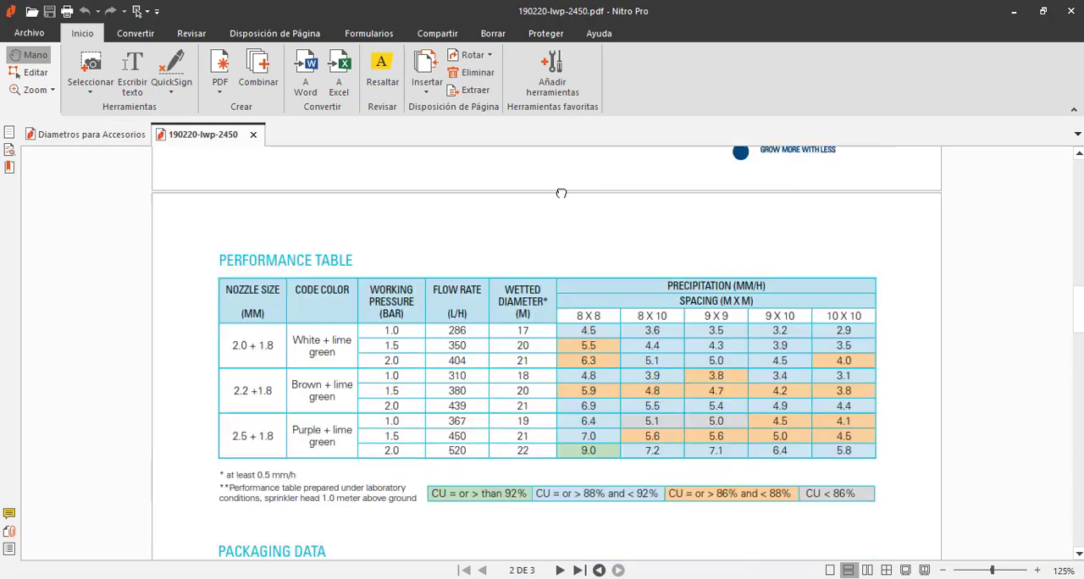
pyautogui.scroll(-1, 561, 193)
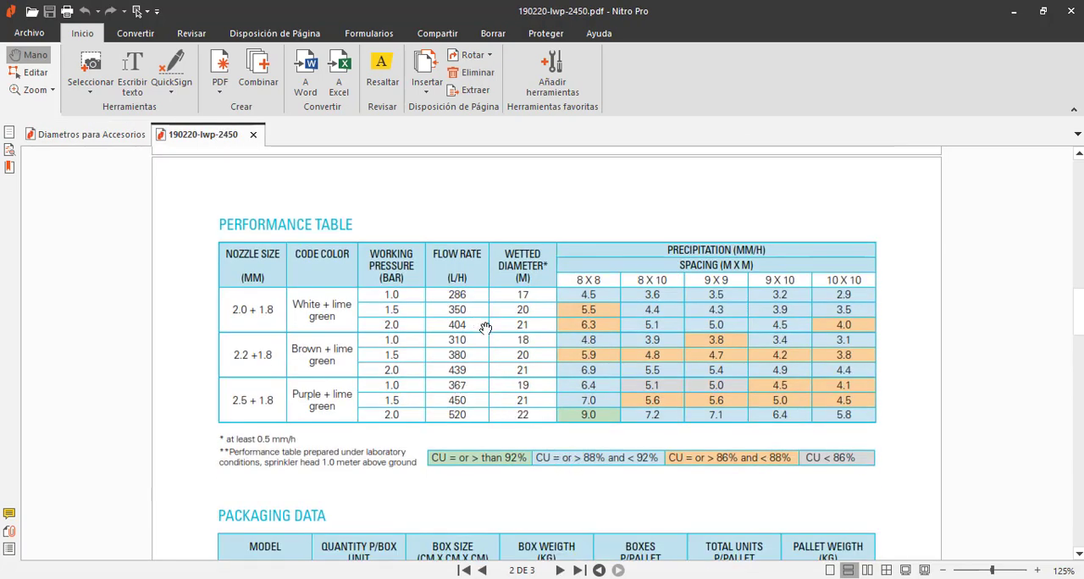
pyautogui.hotkey('alt', 'Tab')
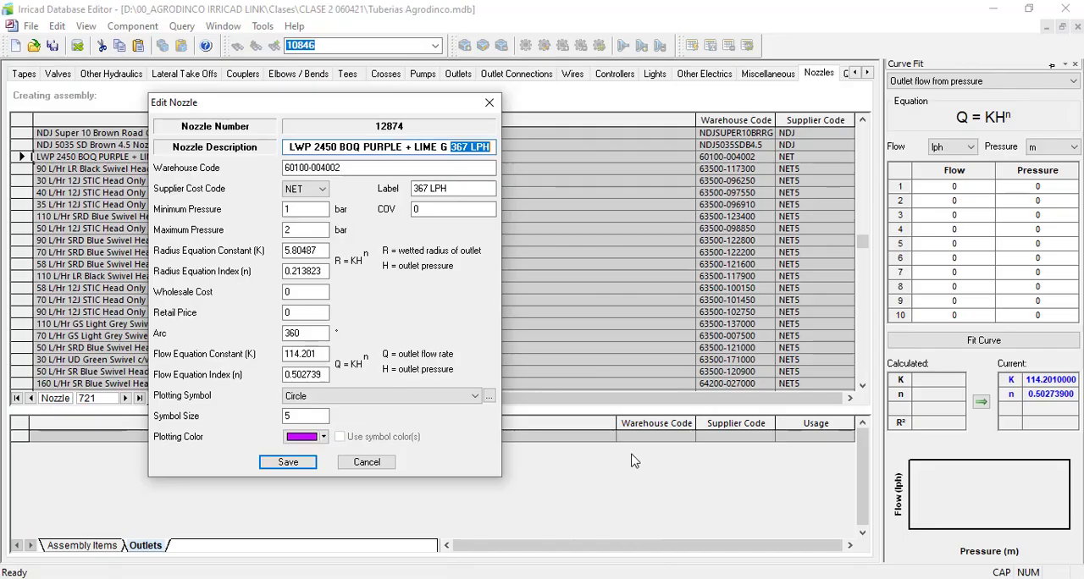
# Step: Check the nozzle's label and warehouse code against the flow rates and catalog numbers in the LWP 2450 datasheet
pyautogui.click(460, 188)
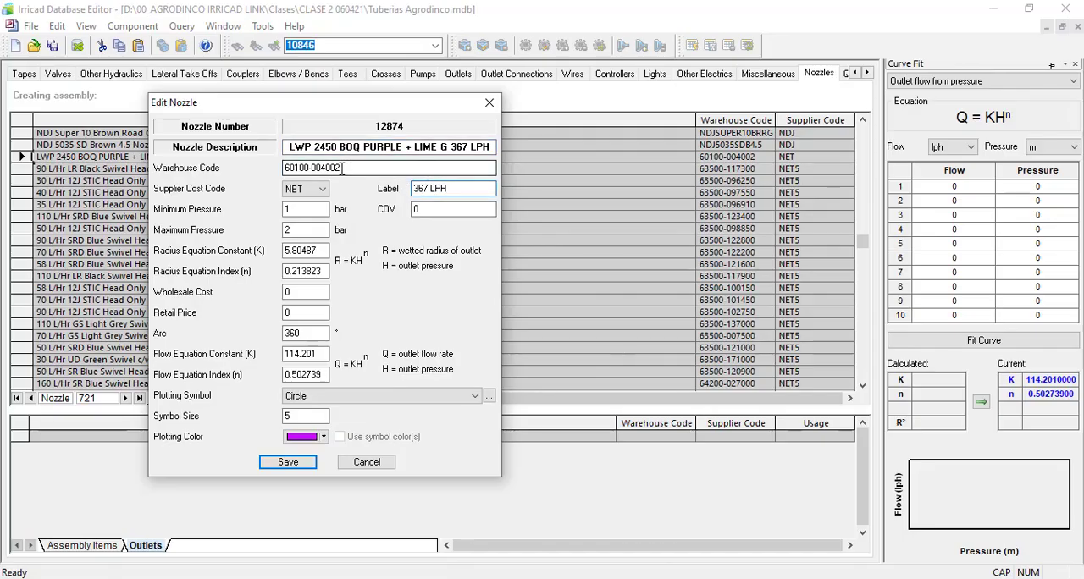
pyautogui.doubleClick(354, 168)
pyautogui.hotkey('alt', 'Tab')
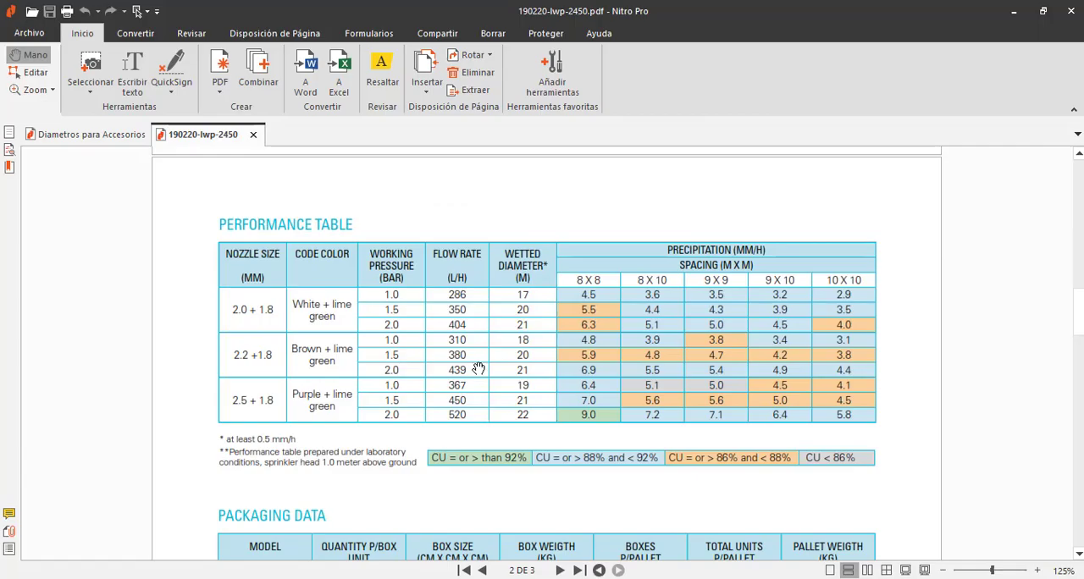
pyautogui.scroll(-5, 339, 279)
pyautogui.scroll(-1, 396, 270)
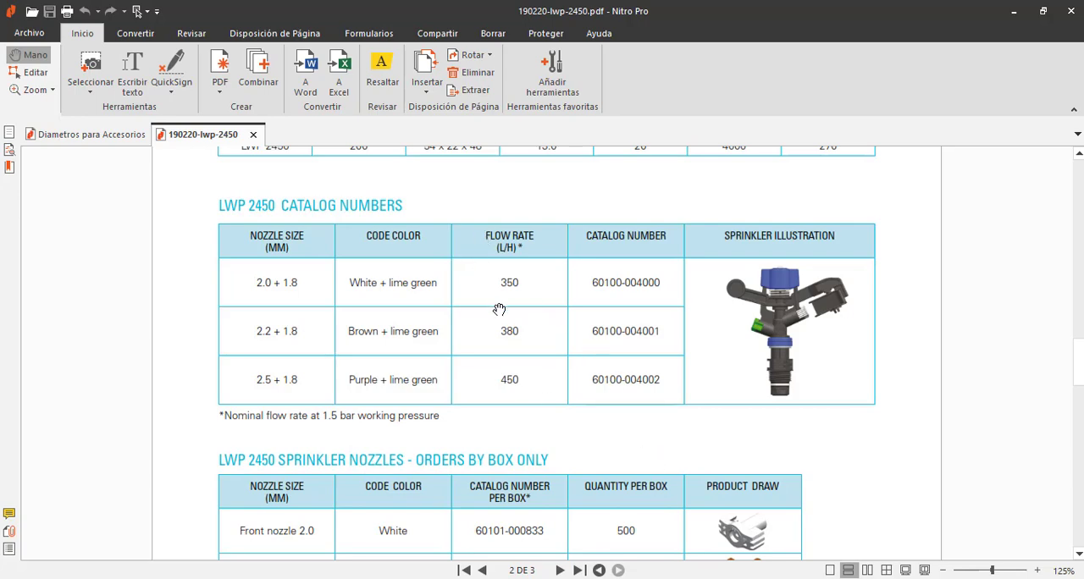
pyautogui.scroll(1, 509, 269)
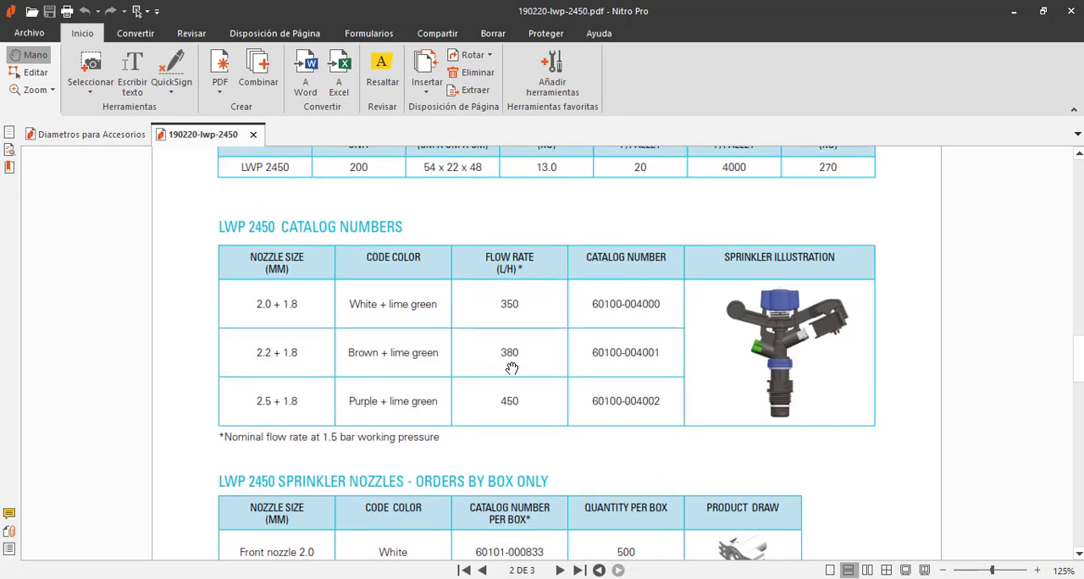
pyautogui.scroll(5, 482, 361)
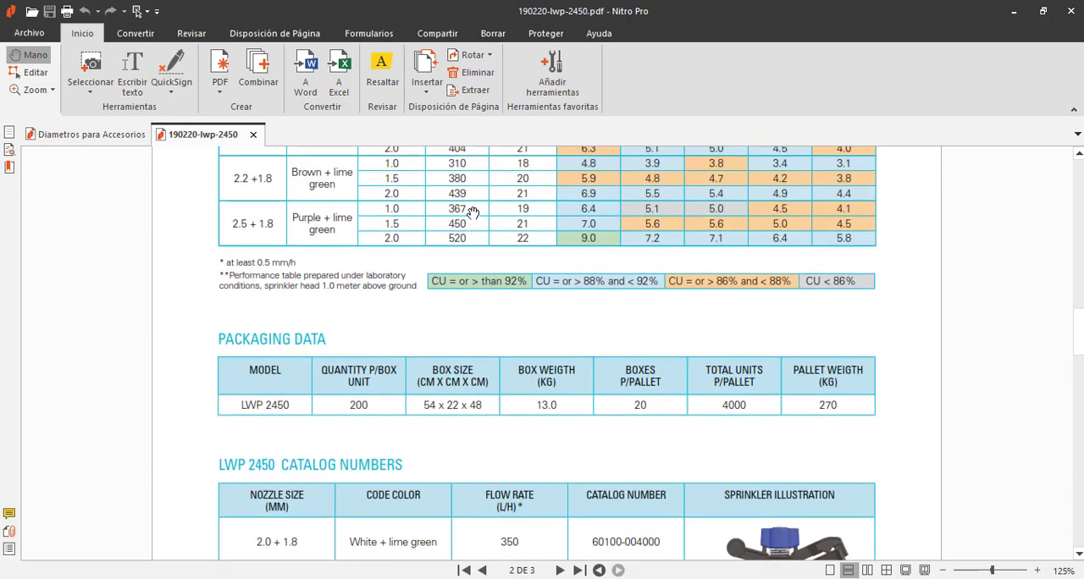
pyautogui.moveTo(469, 212); pyautogui.dragTo(470, 245)
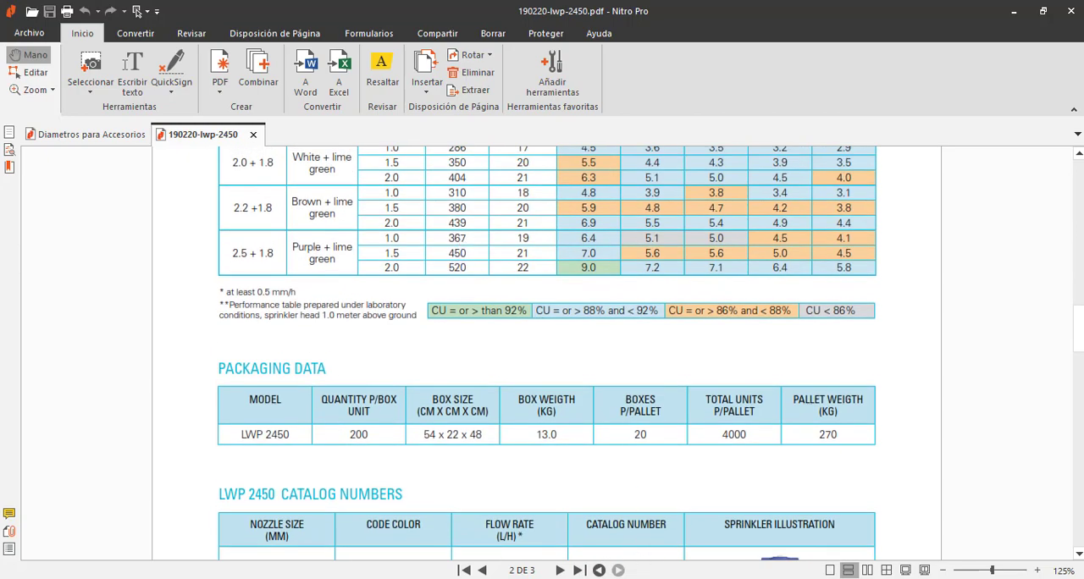
pyautogui.hotkey('alt', 'Tab')
# Step: Set the nozzle's minimum pressure to 0.999999 bar and its maximum pressure to 2.11111 bar
pyautogui.moveTo(306, 211); pyautogui.dragTo(239, 213)
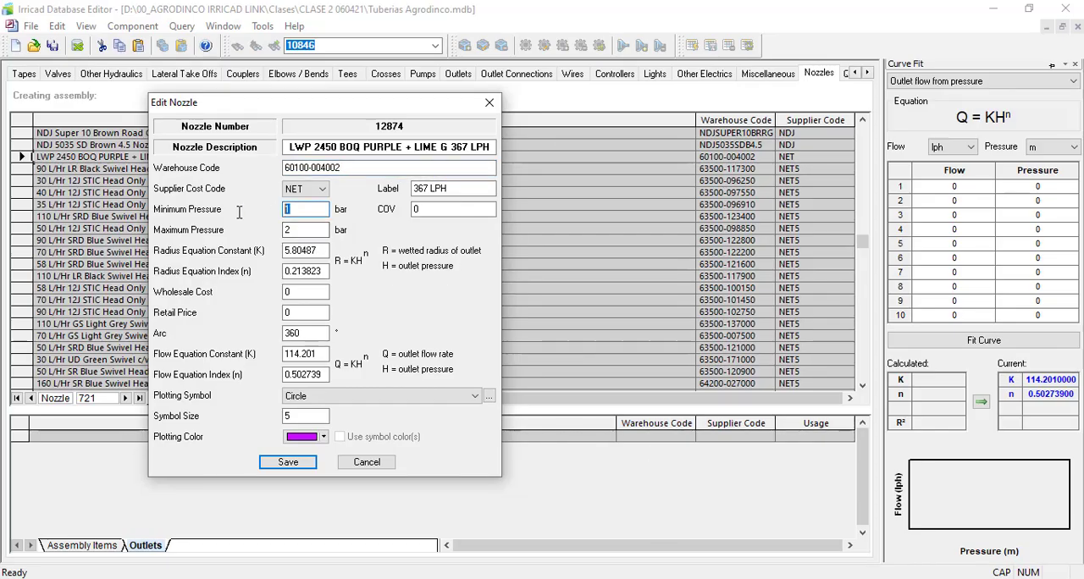
pyautogui.press('Tab')
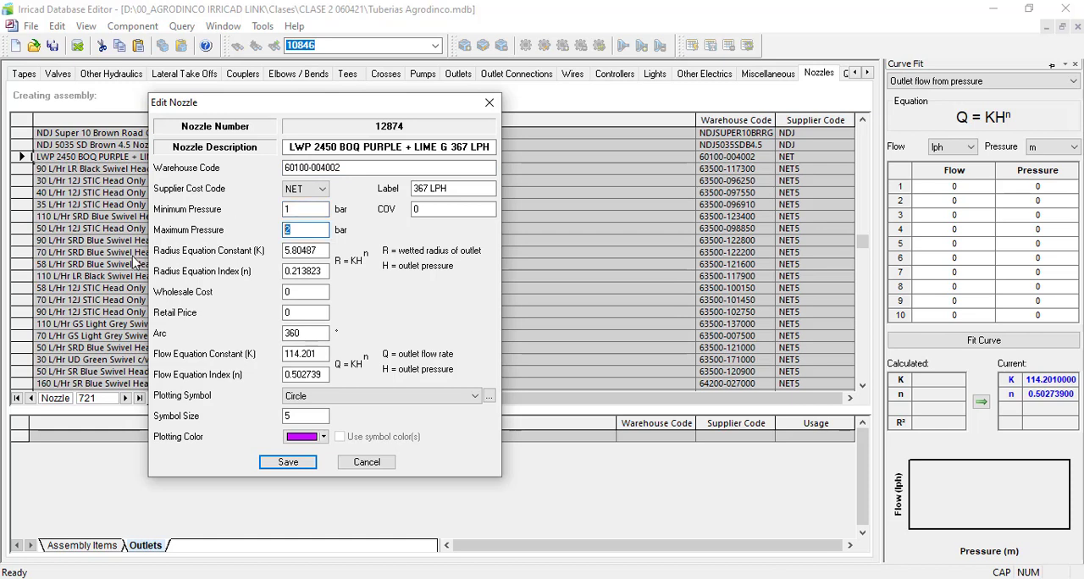
pyautogui.moveTo(298, 210); pyautogui.dragTo(274, 209)
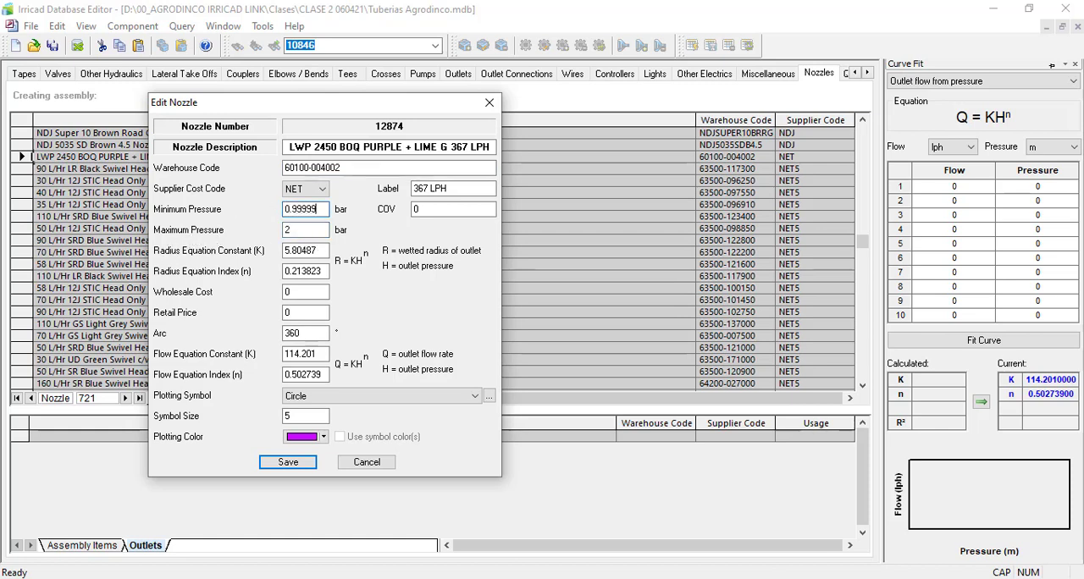
pyautogui.moveTo(300, 231); pyautogui.dragTo(270, 232)
pyautogui.hotkey('shift', 'Tab')
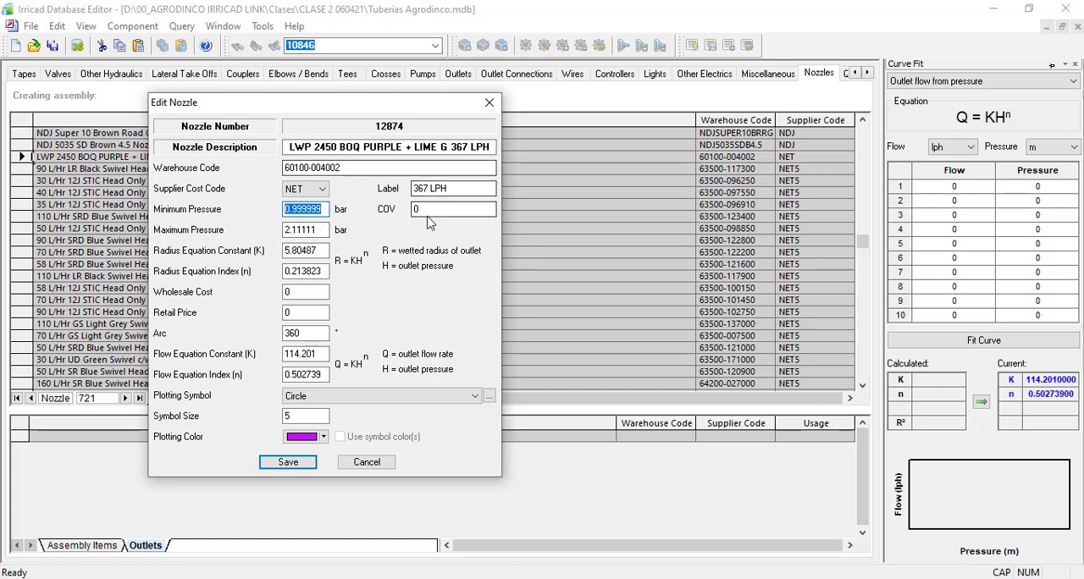
pyautogui.press('Tab')
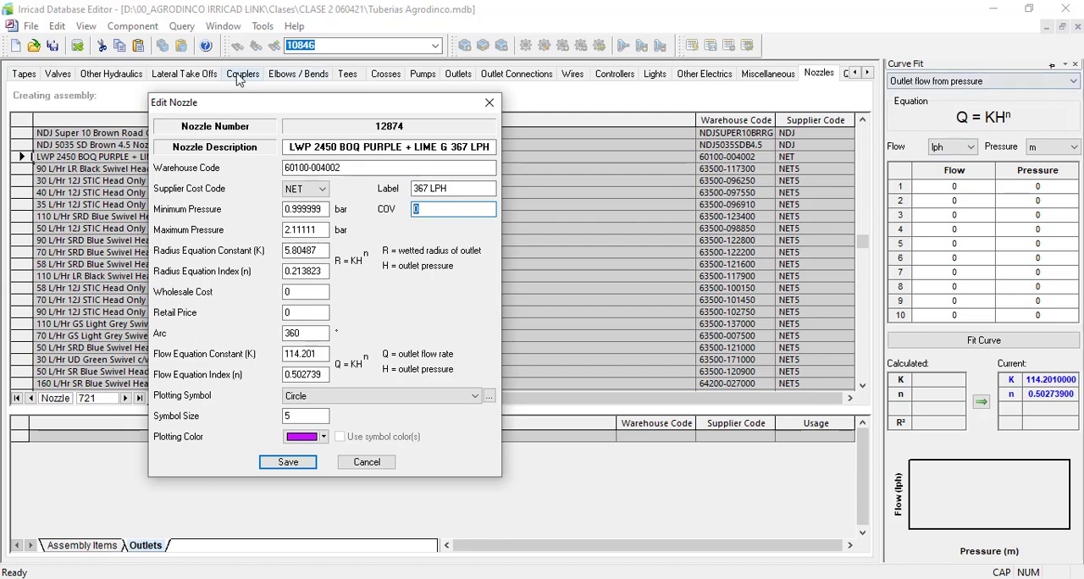
# Step: Hide the Curve Fit pane and display it again
pyautogui.click(182, 26)
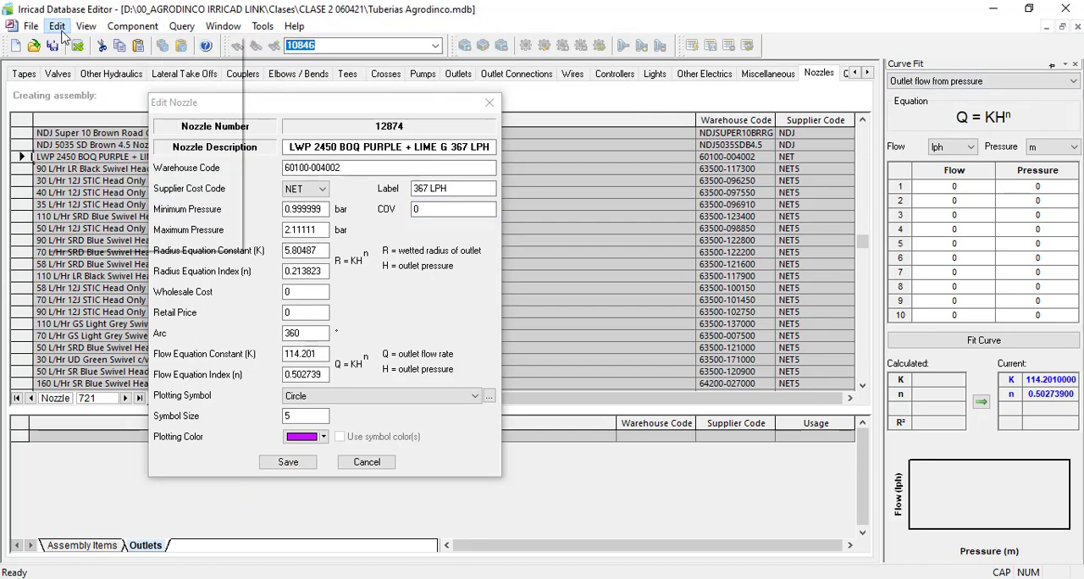
pyautogui.click(98, 44)
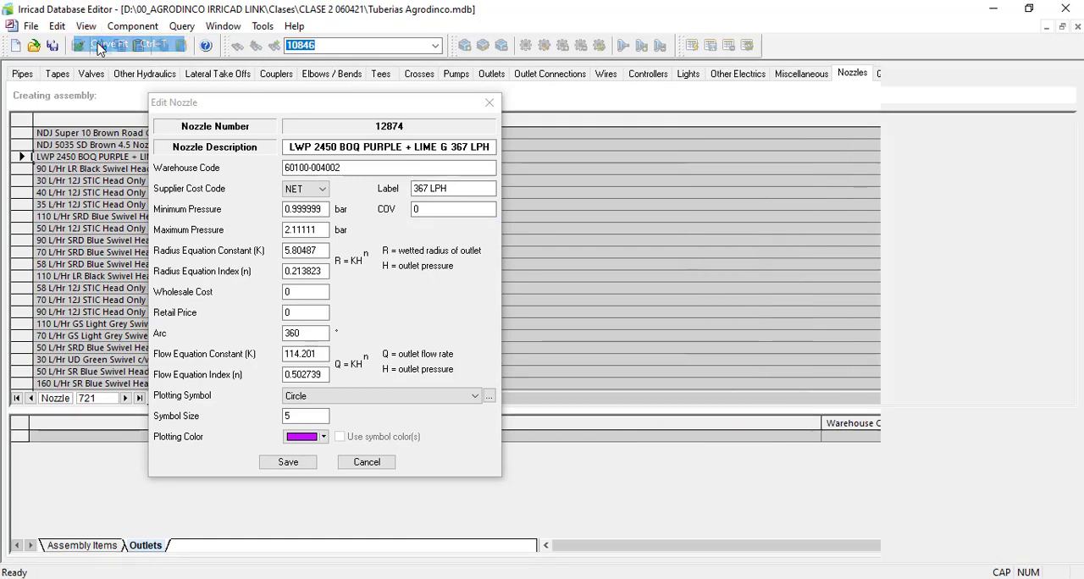
pyautogui.click(86, 26)
pyautogui.click(103, 44)
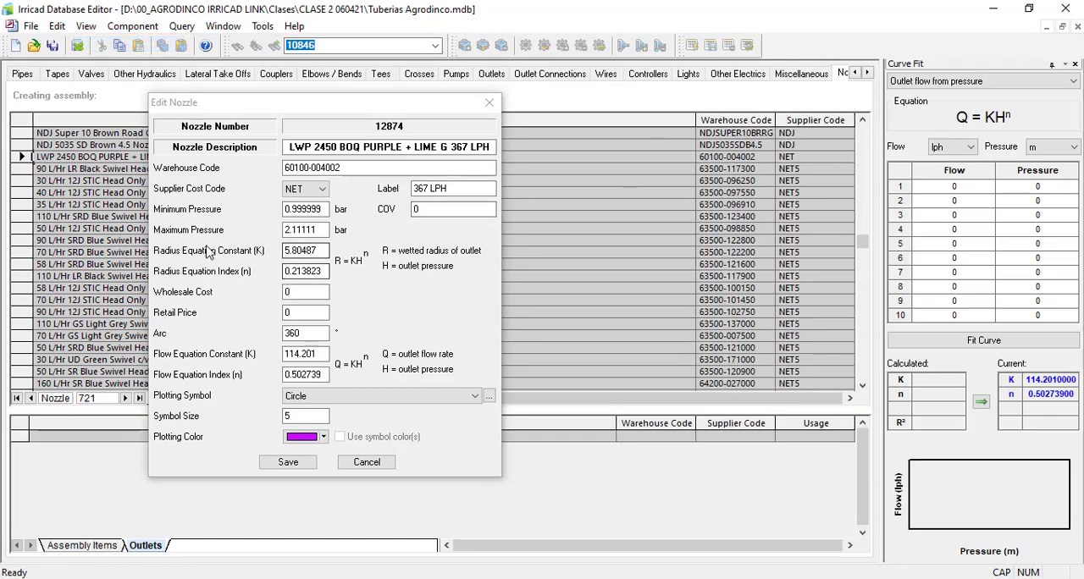
# Step: Review the nozzle's radius equation constant and look up the purple + lime green nozzle's wetted diameters in the datasheet
pyautogui.moveTo(313, 250); pyautogui.dragTo(221, 251)
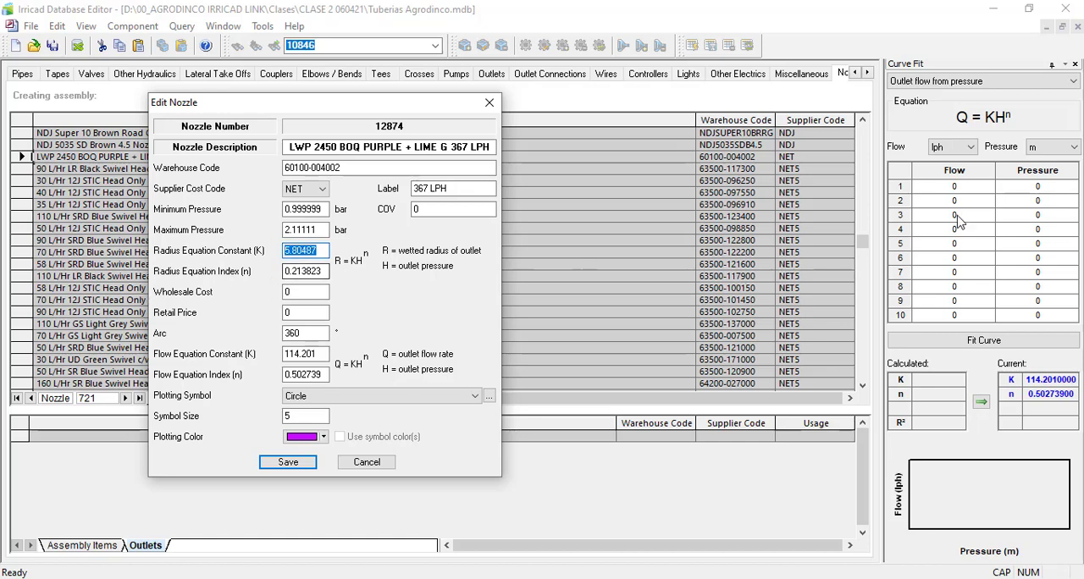
pyautogui.hotkey('alt', 'Tab')
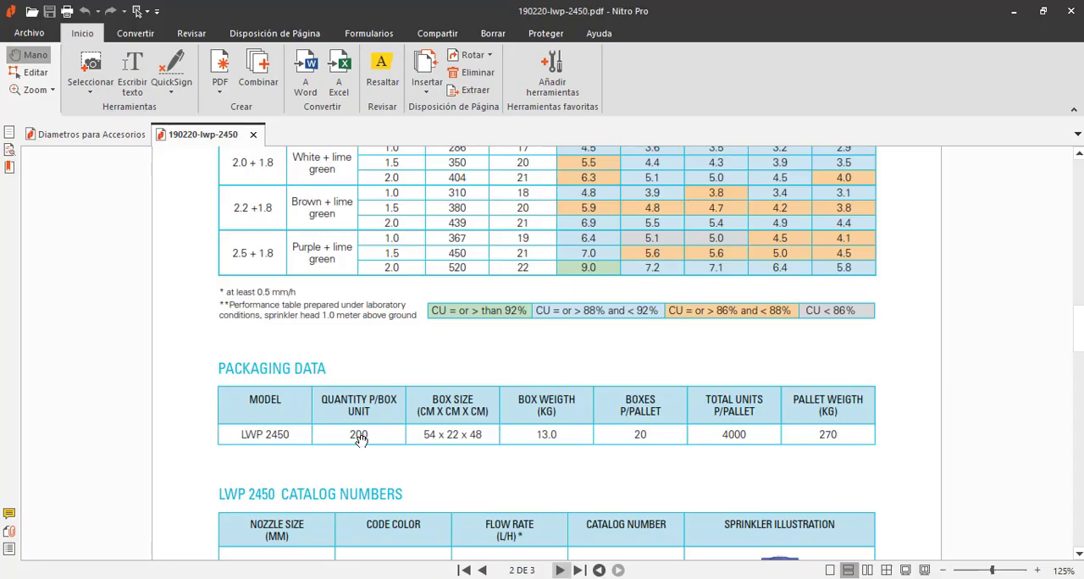
pyautogui.scroll(3, 349, 437)
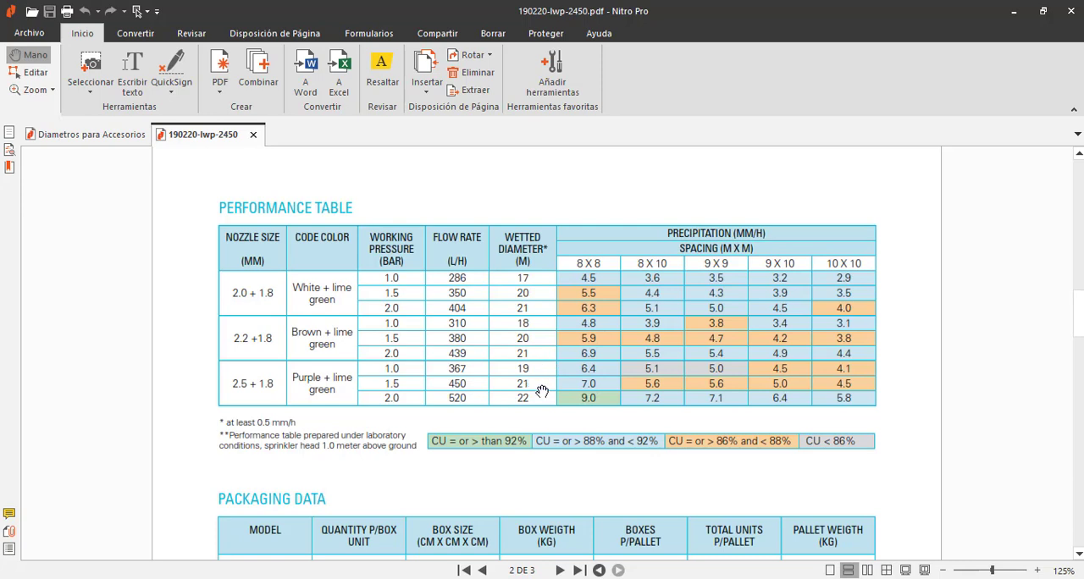
pyautogui.hotkey('alt', 'Tab')
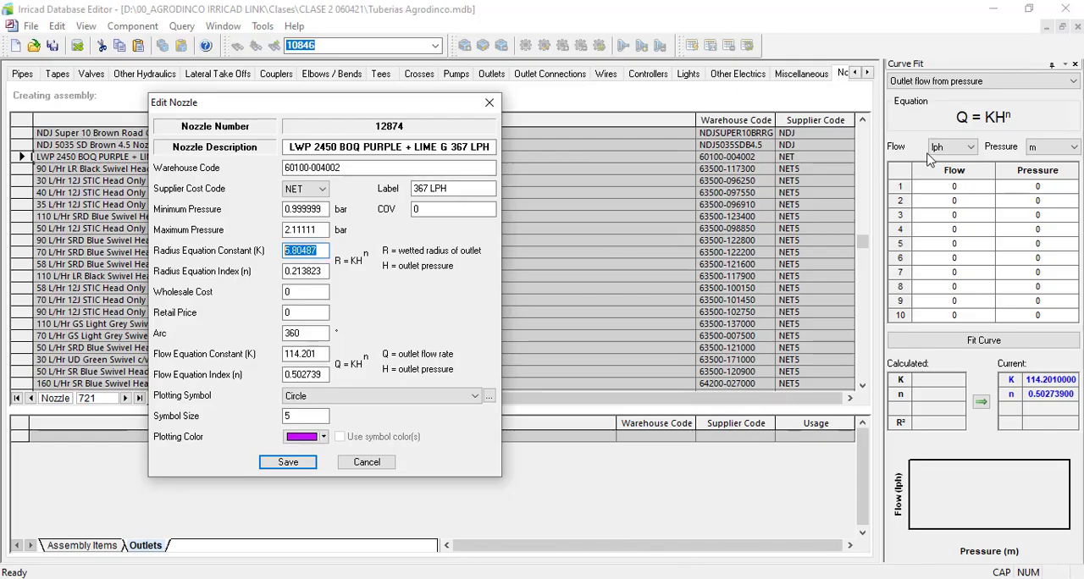
# Step: Set the curve fit to Outlet wetted radius from pressure, with radius in m and pressure in bar
pyautogui.click(920, 82)
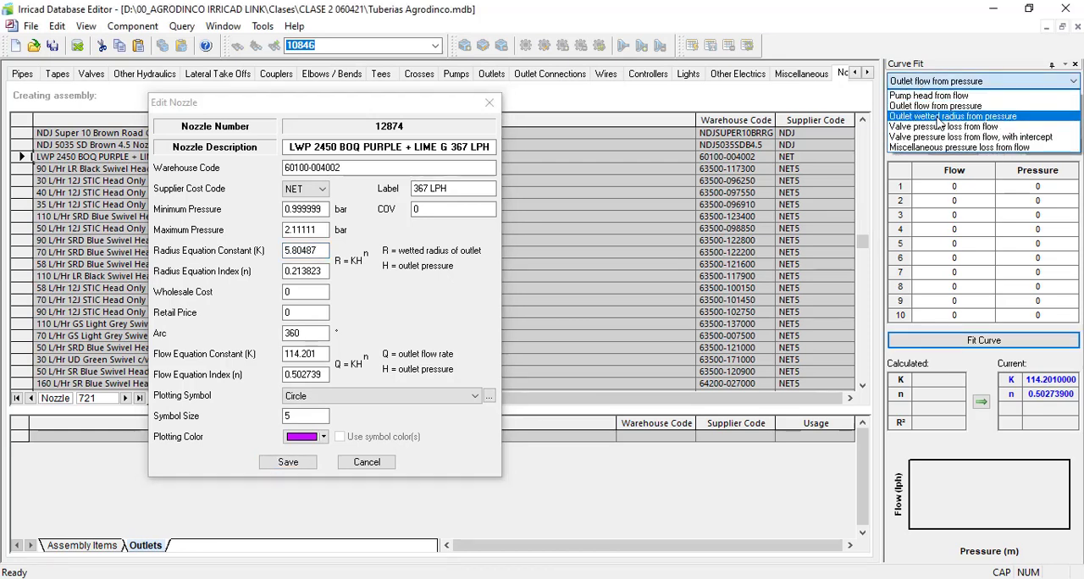
pyautogui.click(992, 119)
pyautogui.click(956, 149)
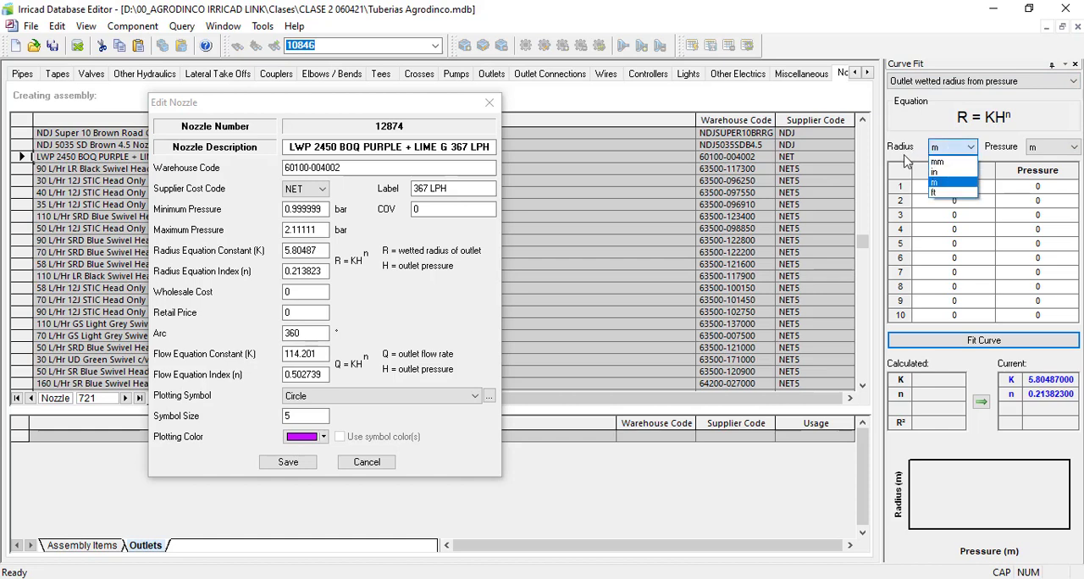
pyautogui.click(937, 182)
pyautogui.click(1054, 148)
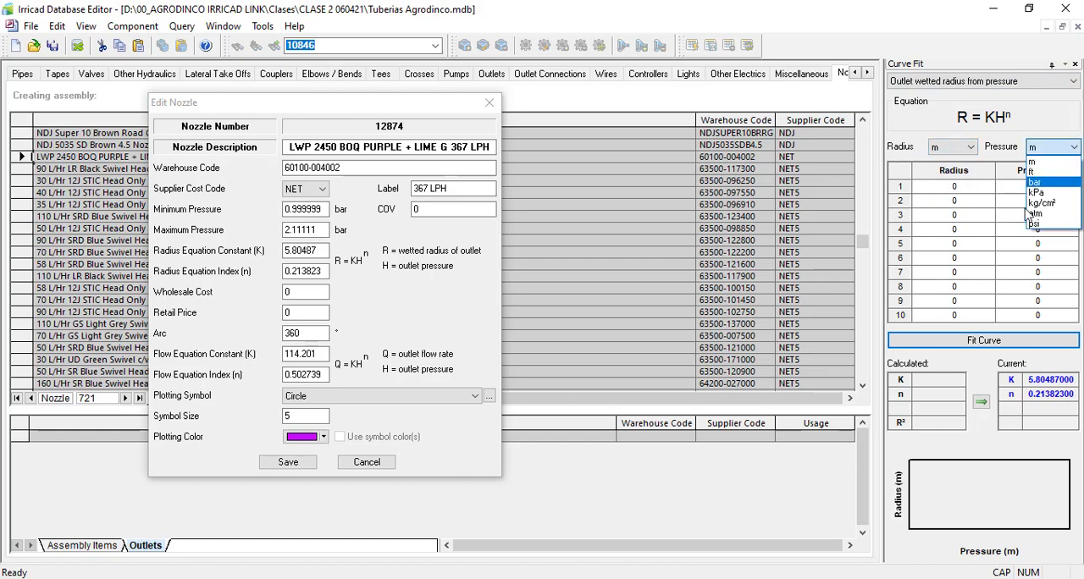
pyautogui.click(1035, 183)
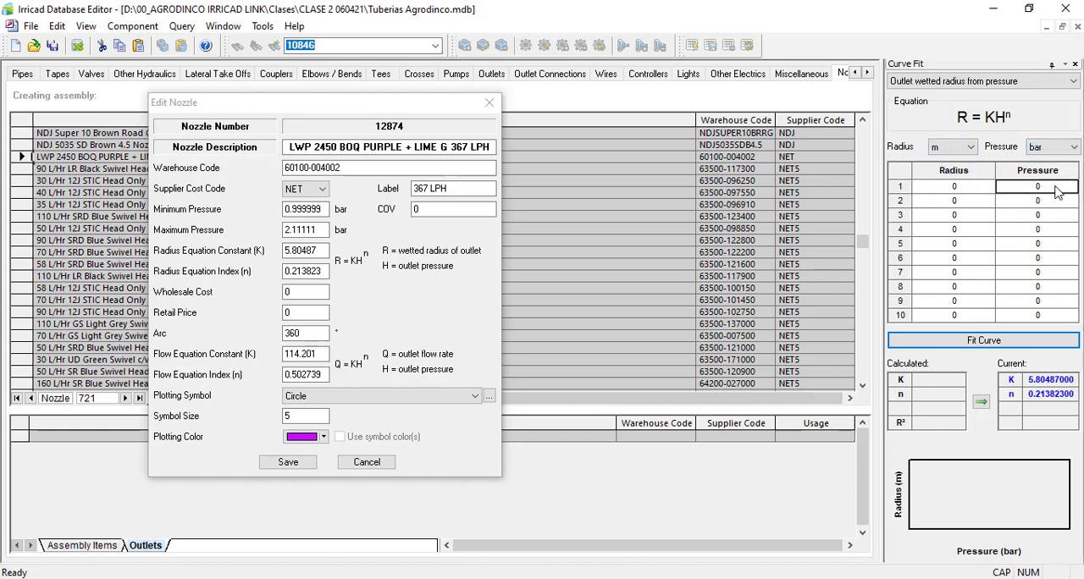
# Step: Enter pressures of 1, 1.5 and 2 bar in the first three rows of the curve fit table
pyautogui.write('1')
pyautogui.click(1052, 199)
pyautogui.write('1')
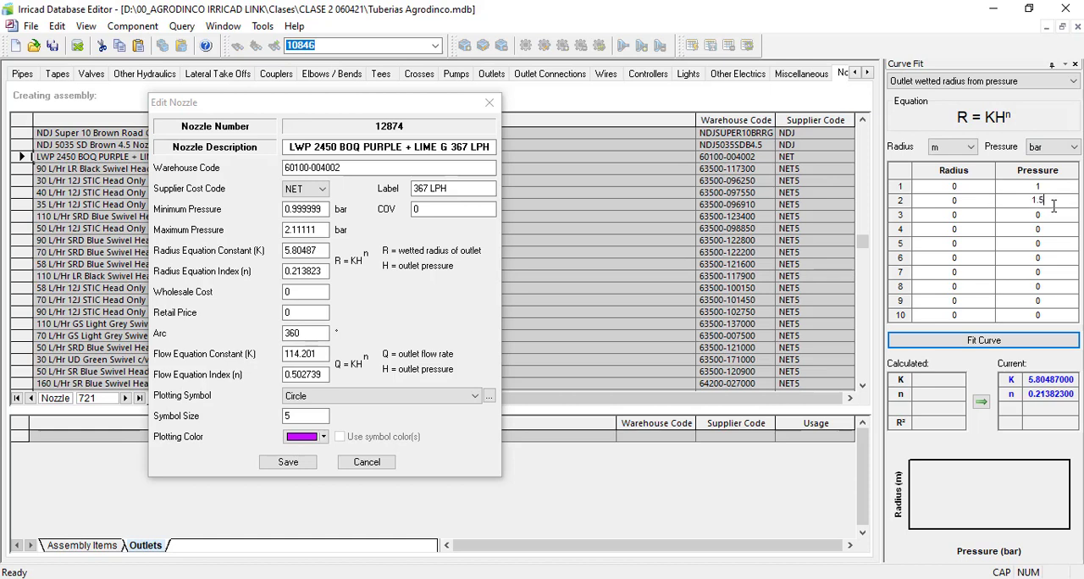
pyautogui.click(1050, 217)
pyautogui.write('2')
pyautogui.click(985, 193)
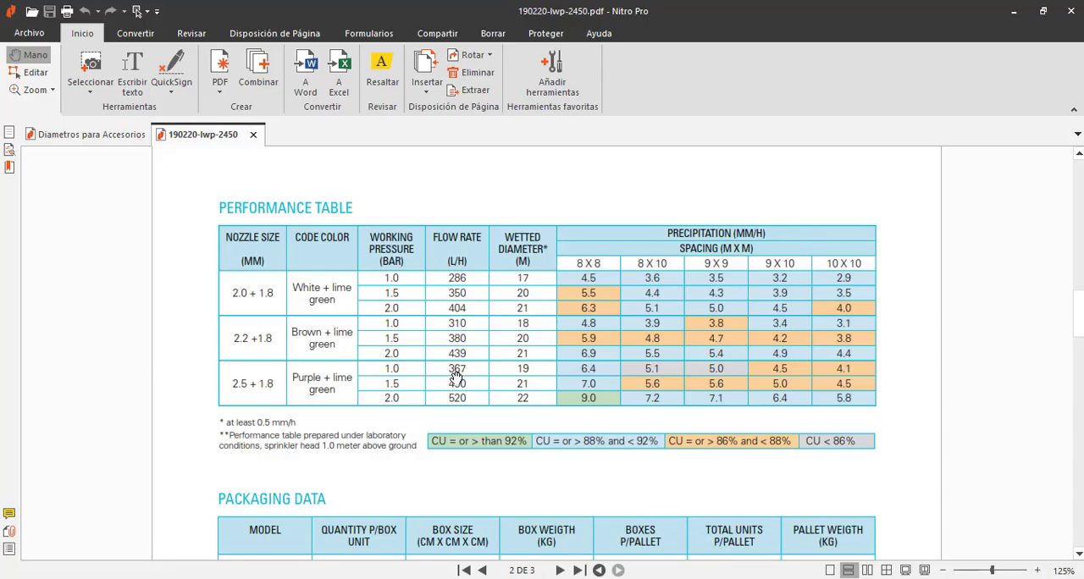
# Step: Enter radii of 9.5, 10.5 and 11 m in the first three curve fit rows, half the purple + lime green nozzle's wetted diameters
pyautogui.scroll(-1, 455, 377)
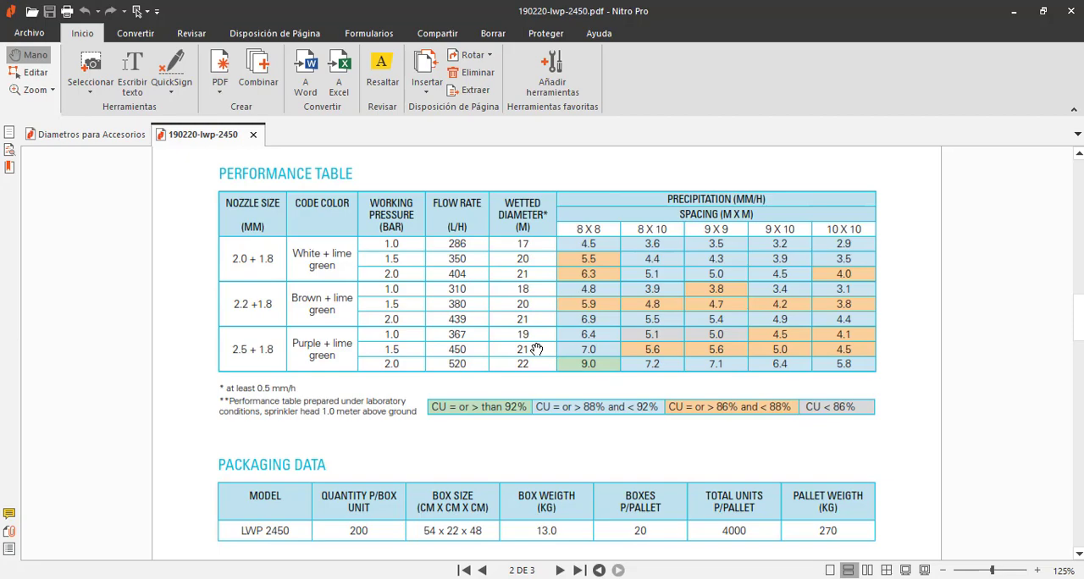
pyautogui.hotkey('alt', 'Tab')
pyautogui.click(972, 188)
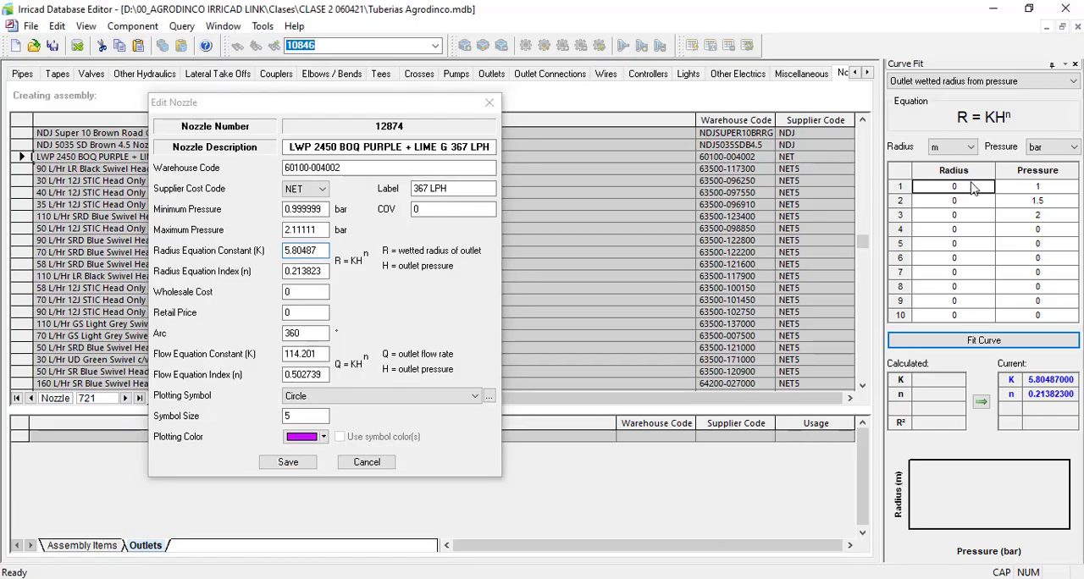
pyautogui.write('9.5')
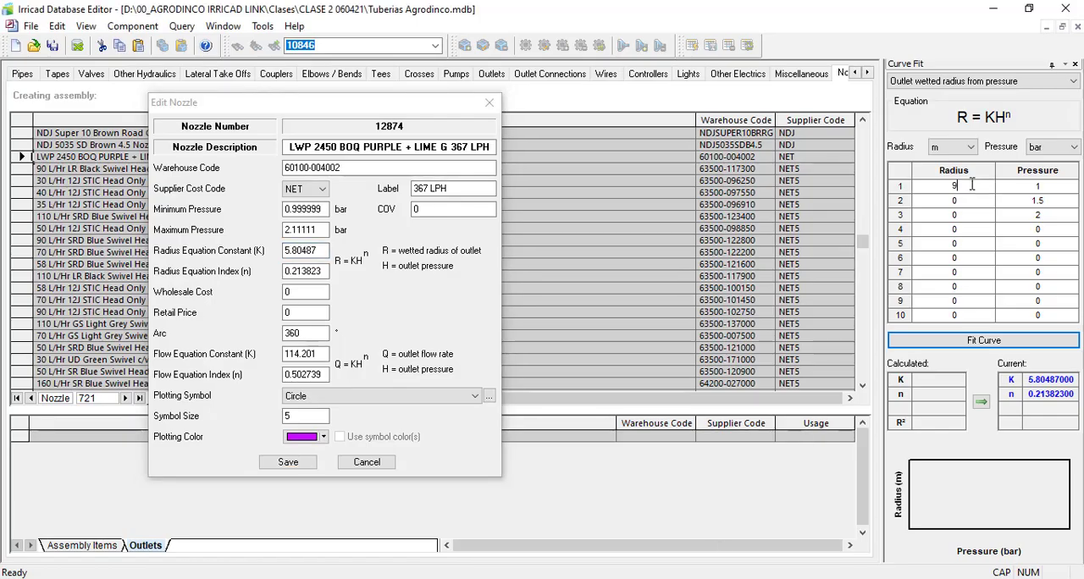
pyautogui.click(980, 205)
pyautogui.write('1')
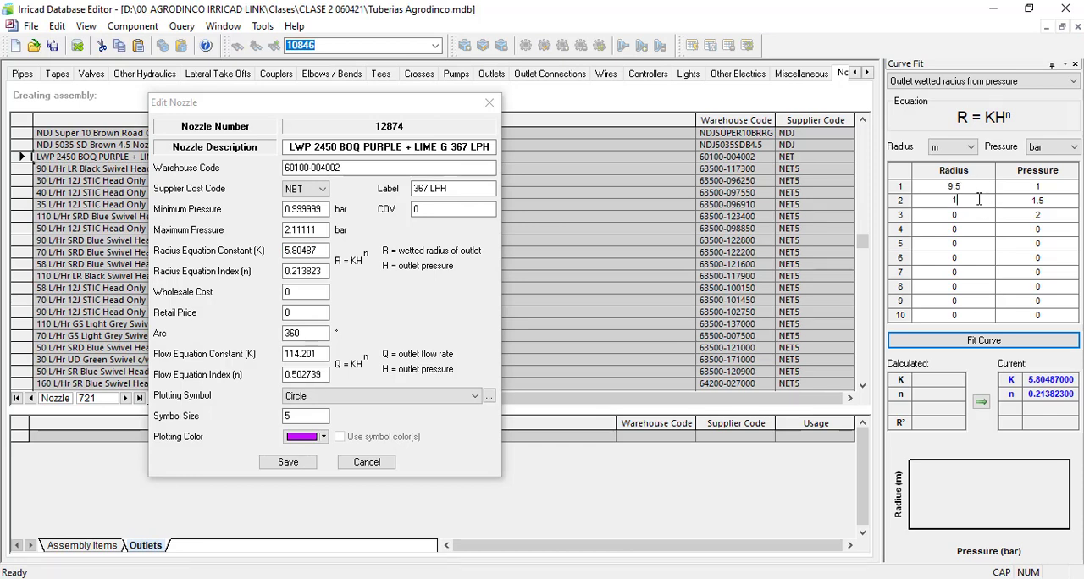
pyautogui.write('0.5')
pyautogui.click(974, 218)
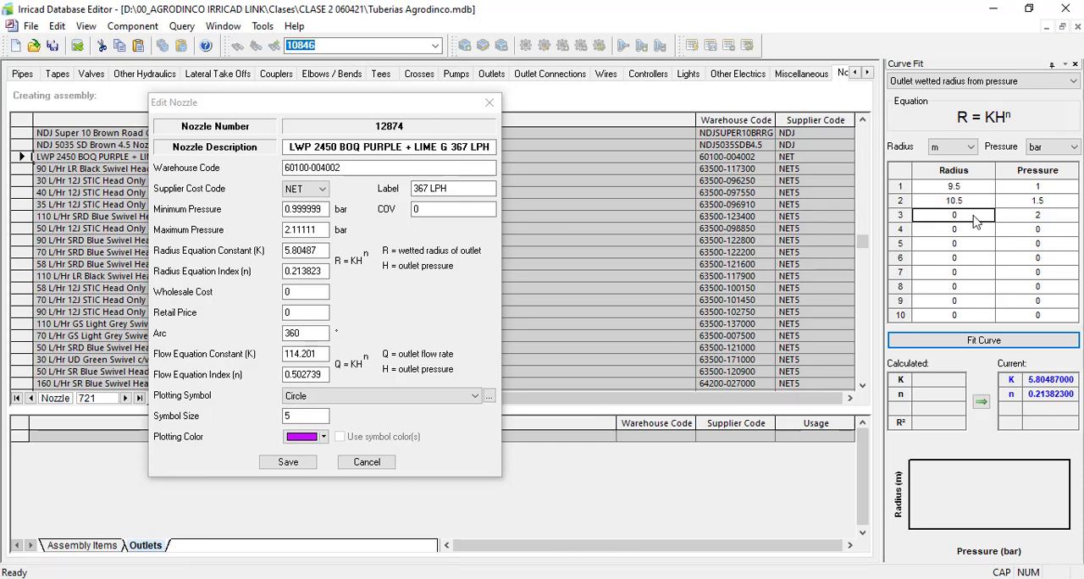
pyautogui.write('11')
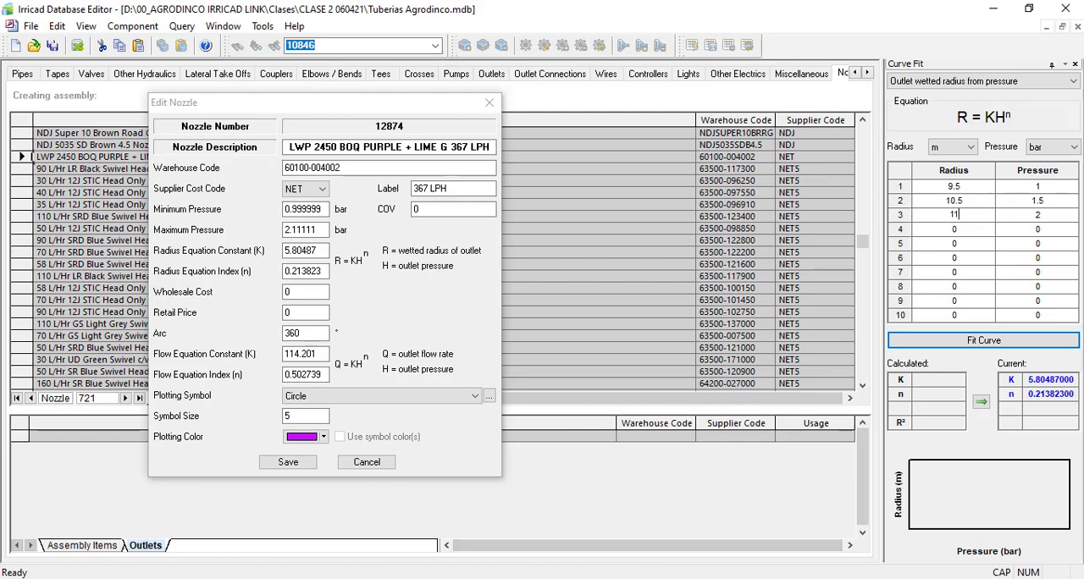
pyautogui.hotkey('alt', 'Tab')
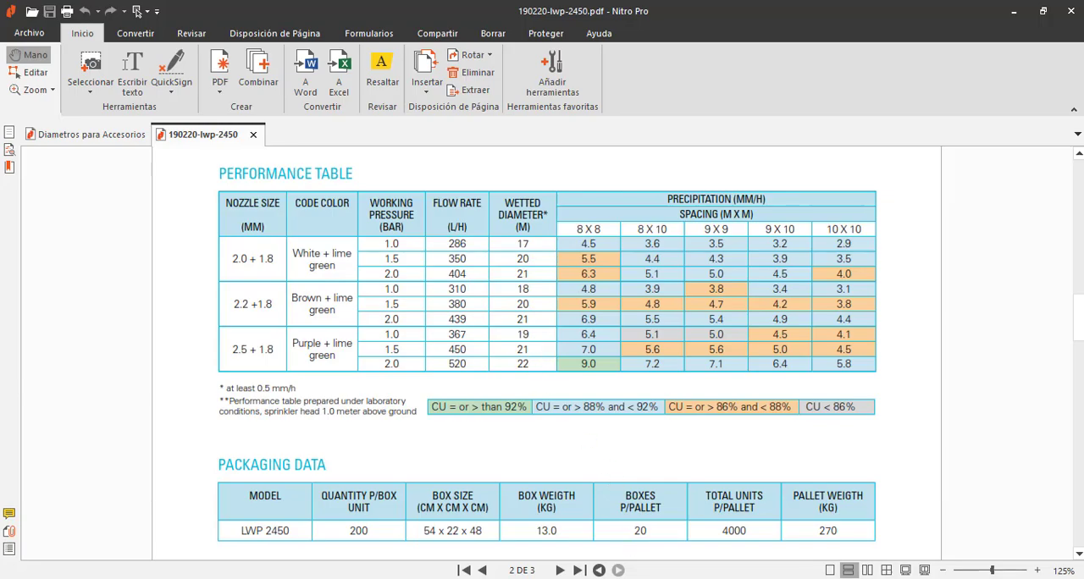
pyautogui.hotkey('alt', 'Tab')
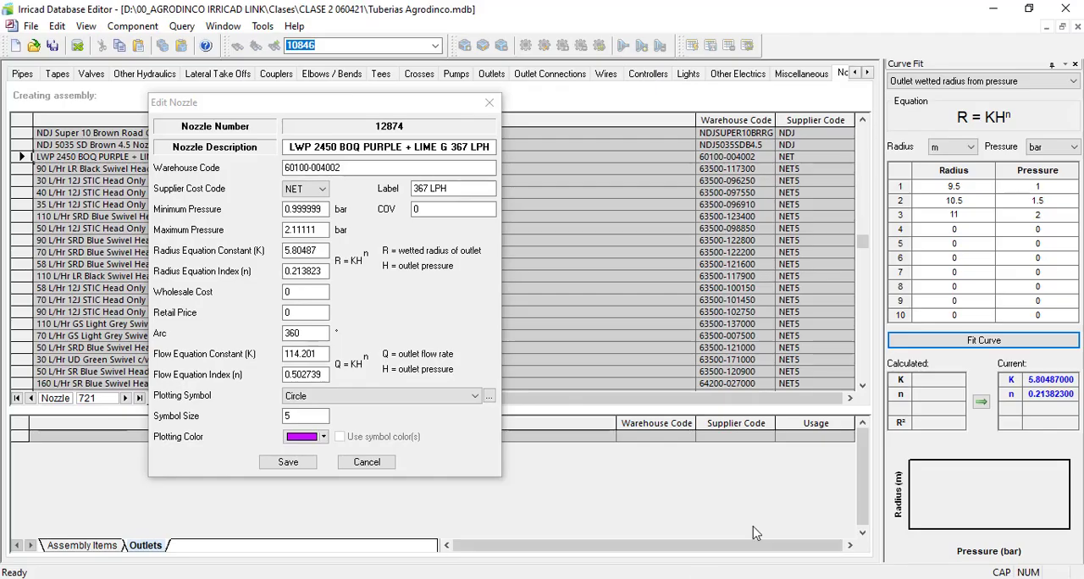
# Step: Fit the radius curve and apply the calculated K and n to the nozzle's radius equation
pyautogui.click(980, 343)
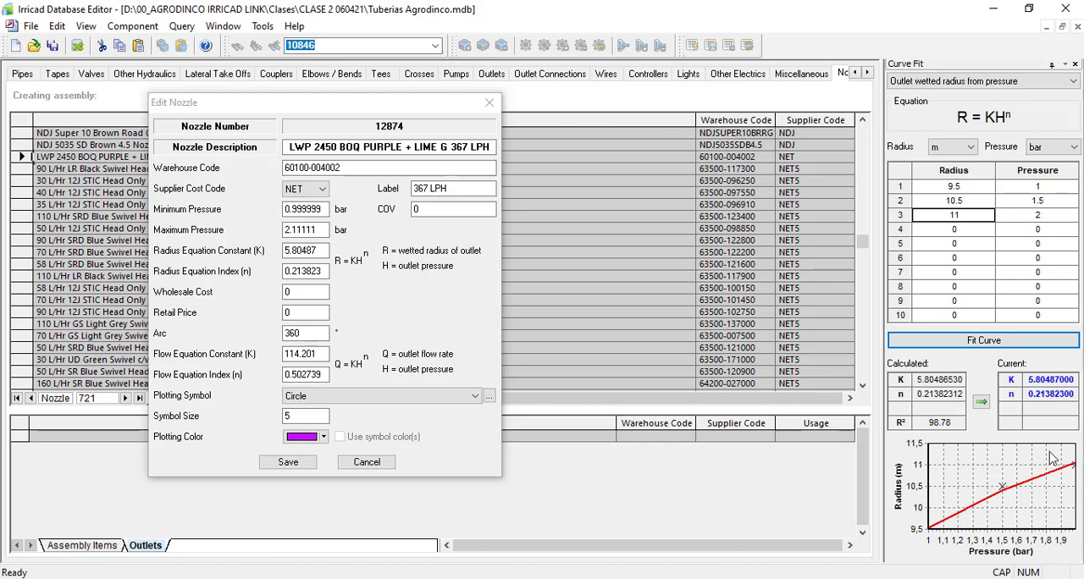
pyautogui.click(981, 403)
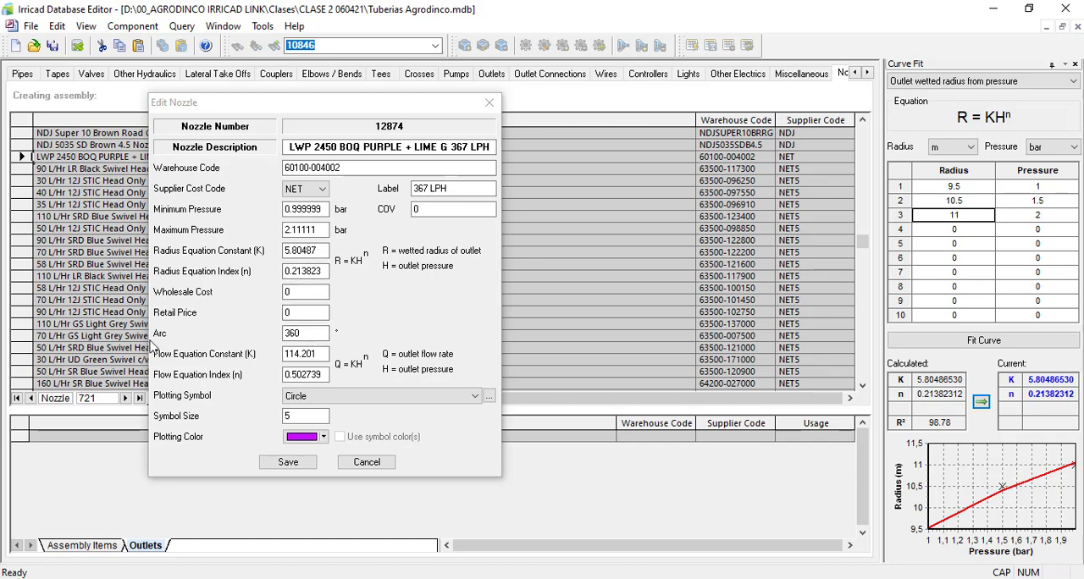
pyautogui.click(316, 332)
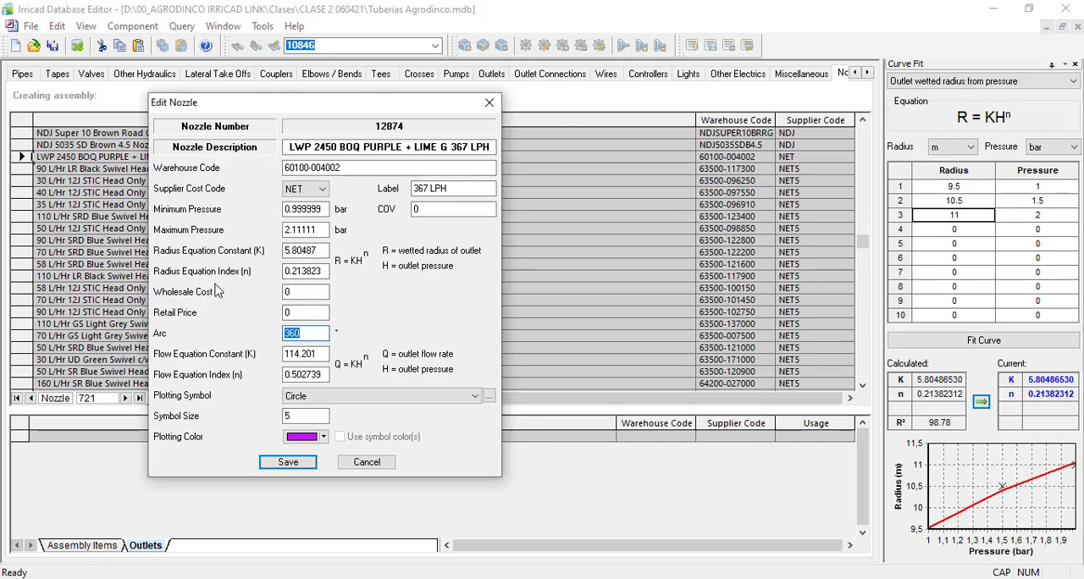
# Step: Set the curve fit to Outlet flow from pressure for the nozzle's flow equation, with flow in lph and pressure in bar
pyautogui.click(305, 356)
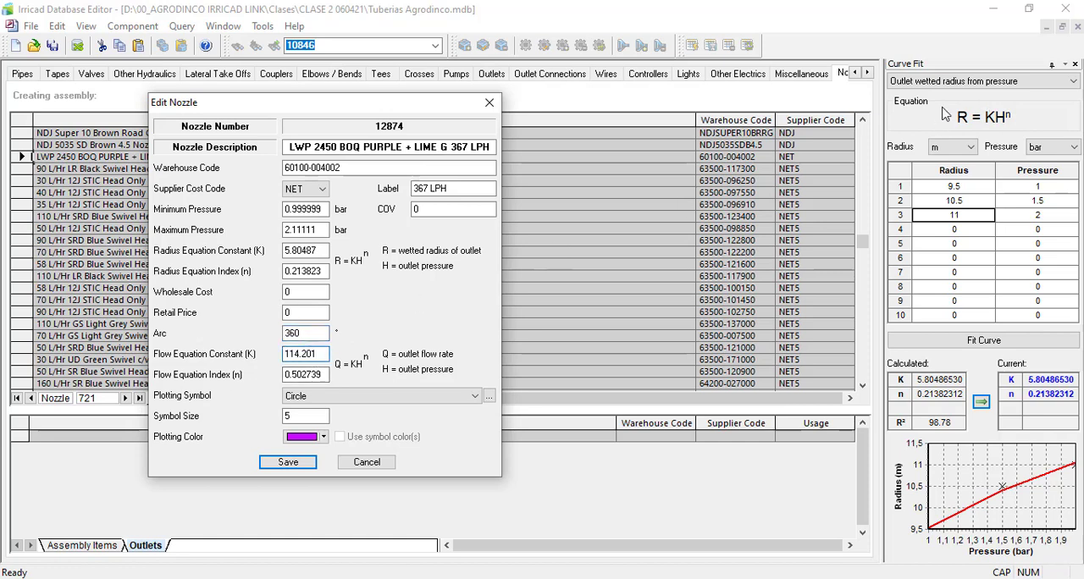
pyautogui.click(948, 81)
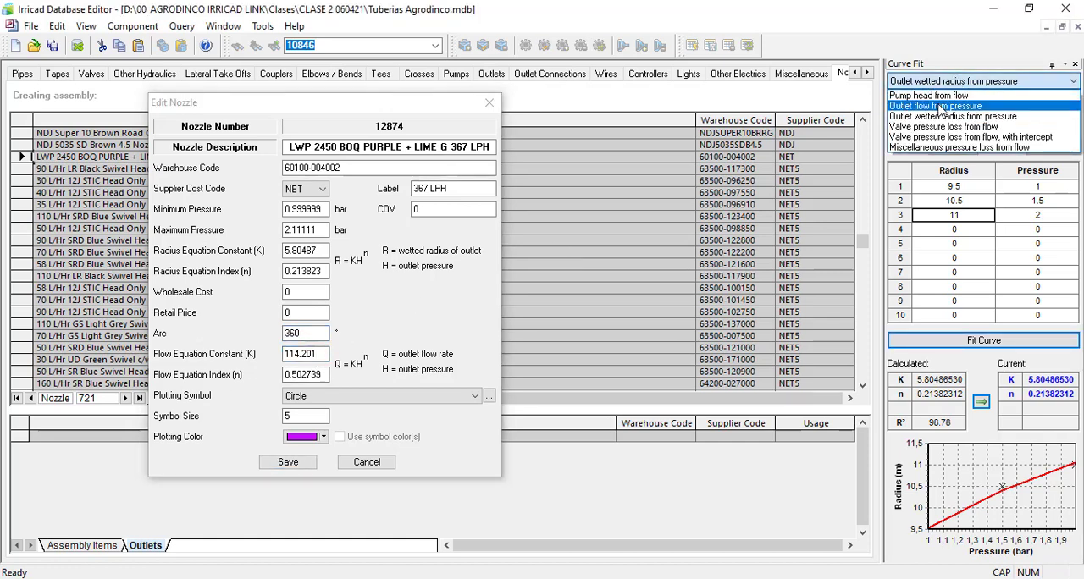
pyautogui.click(940, 105)
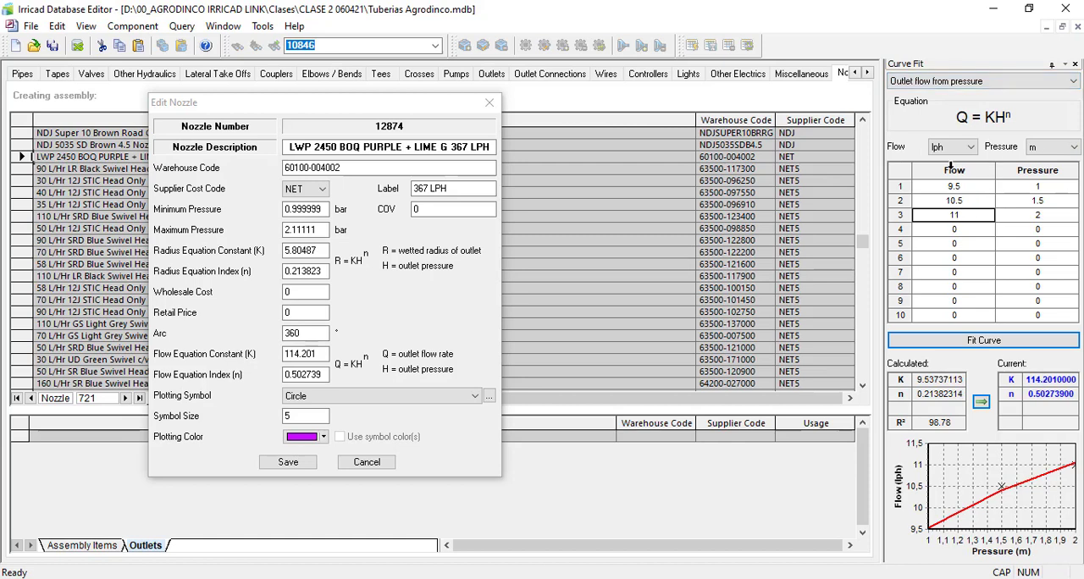
pyautogui.click(952, 147)
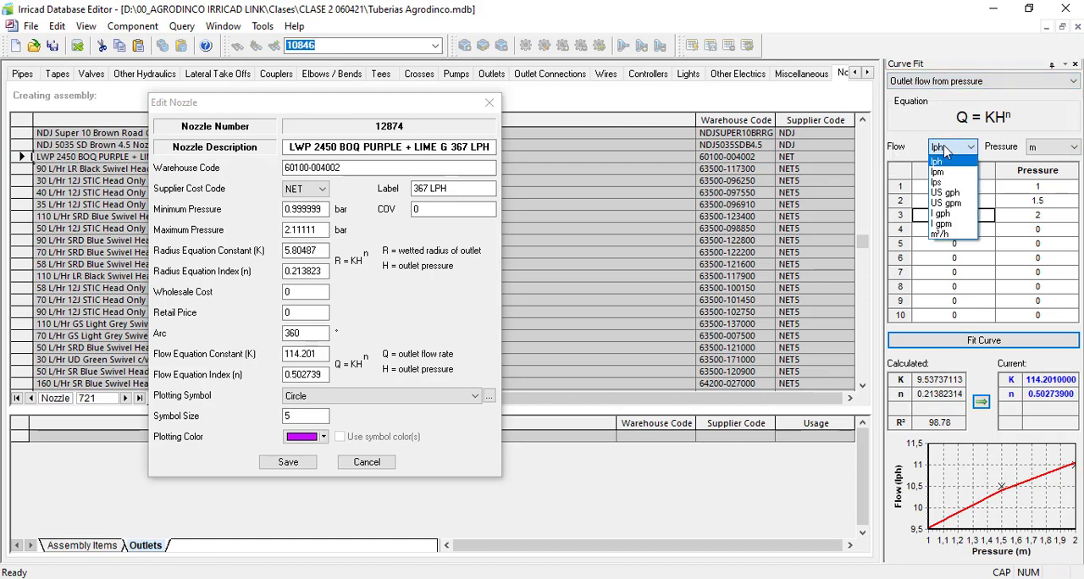
pyautogui.click(937, 162)
pyautogui.click(1050, 147)
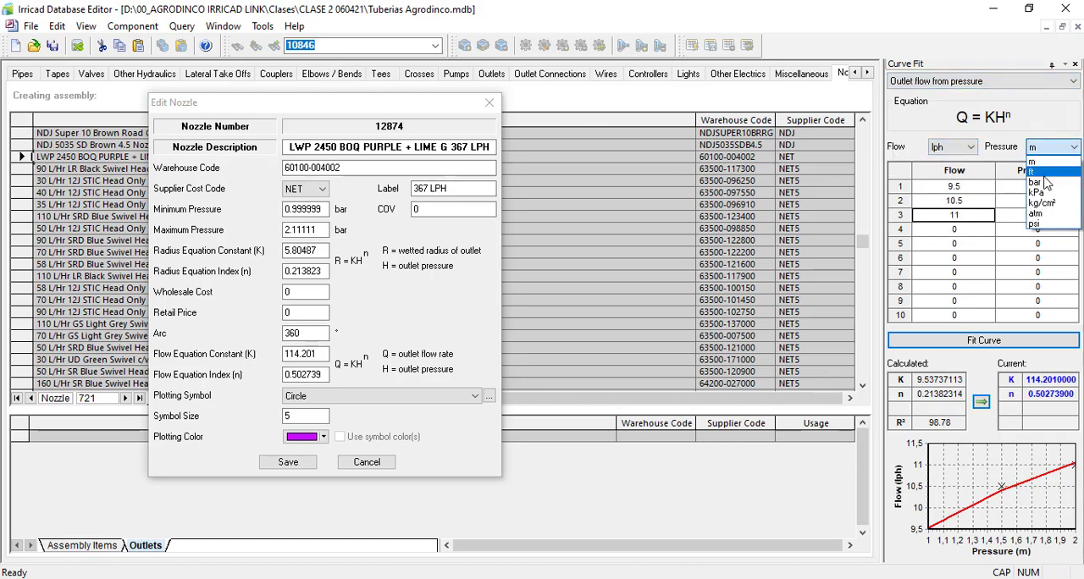
pyautogui.click(1038, 183)
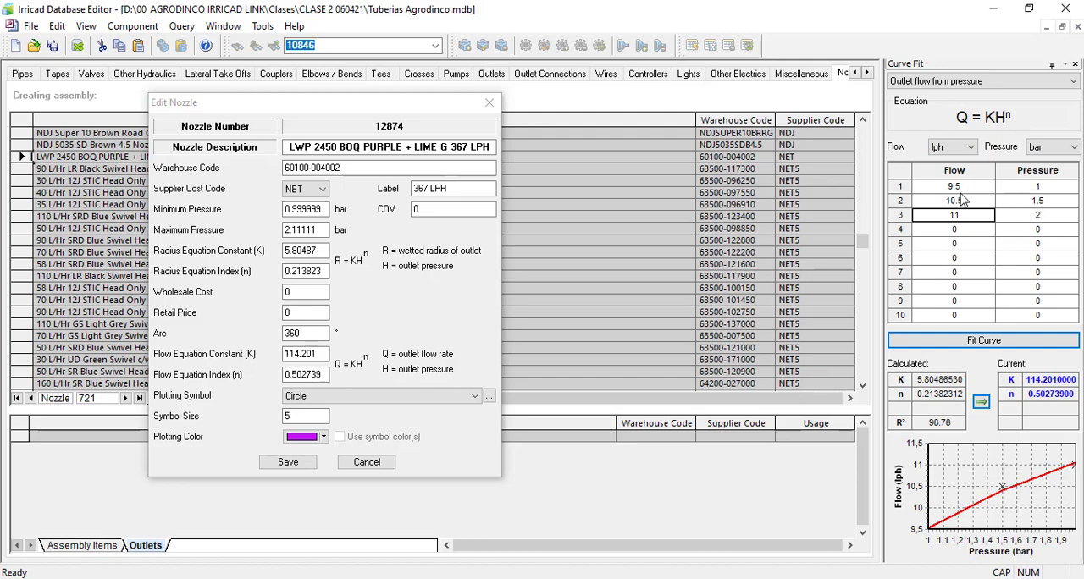
# Step: Replace the first three curve fit values with the datasheet flows of 367, 450 and 520 lph
pyautogui.doubleClick(961, 190)
pyautogui.click(474, 578)
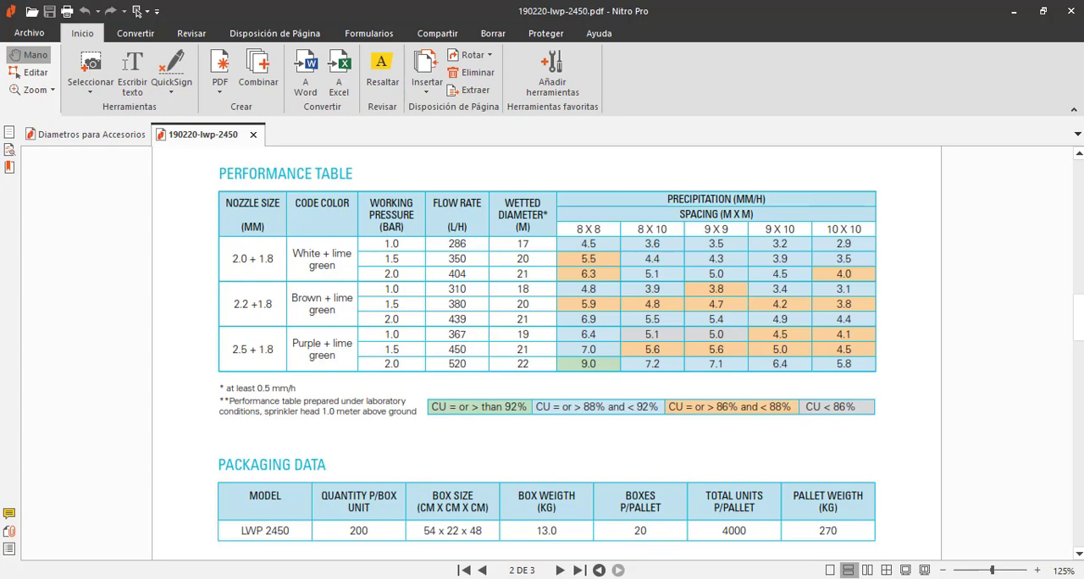
pyautogui.click(678, 578)
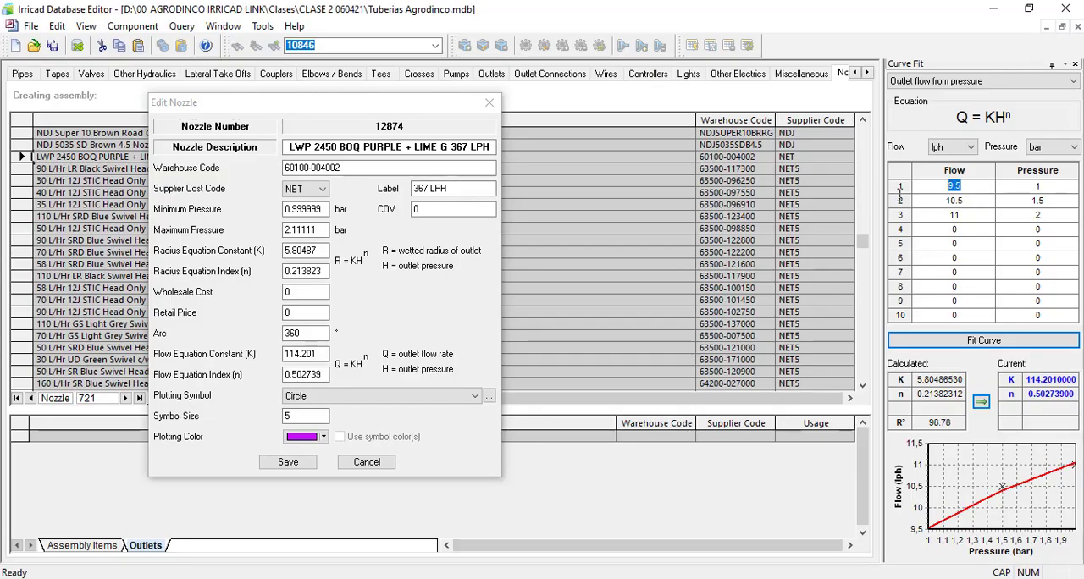
pyautogui.write('367')
pyautogui.press('Return')
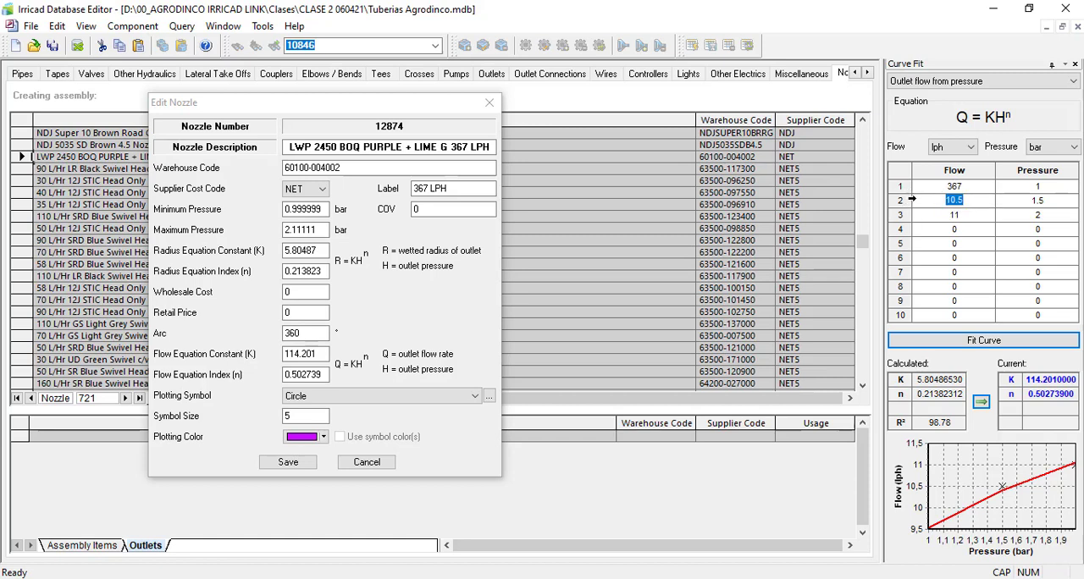
pyautogui.write('450')
pyautogui.press('Return')
pyautogui.write('520')
pyautogui.hotkey('alt', 'Tab')
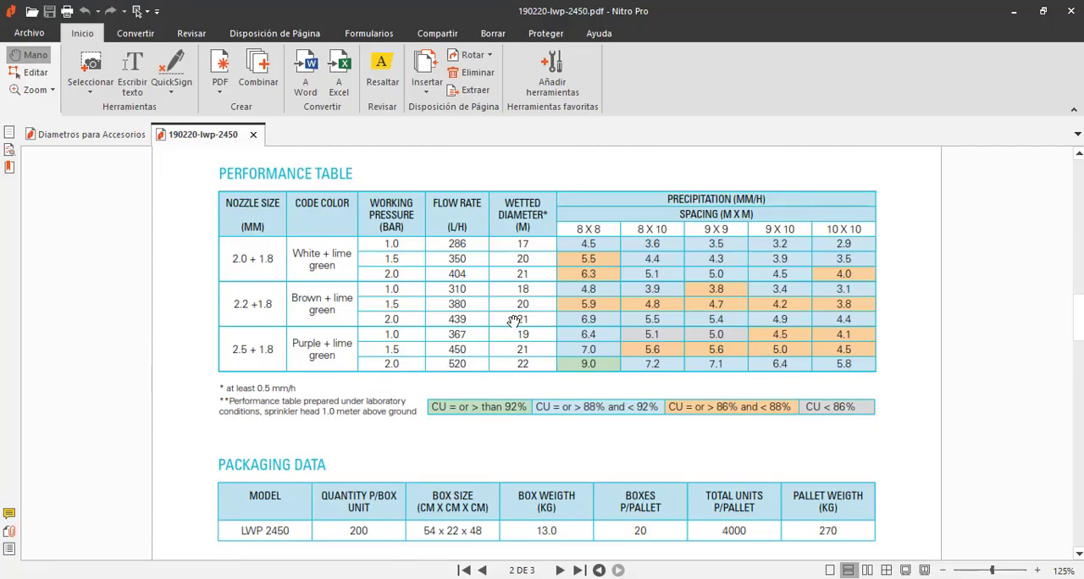
pyautogui.hotkey('alt', 'Tab')
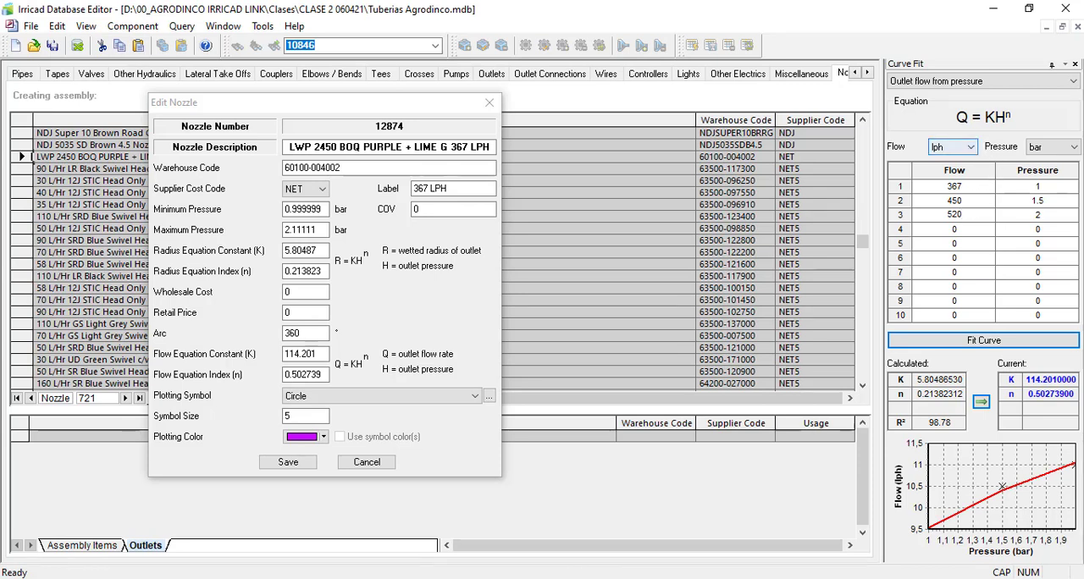
# Step: Fit the flow curve, apply the calculated K and n to the nozzle's flow equation, and save the nozzle
pyautogui.click(987, 342)
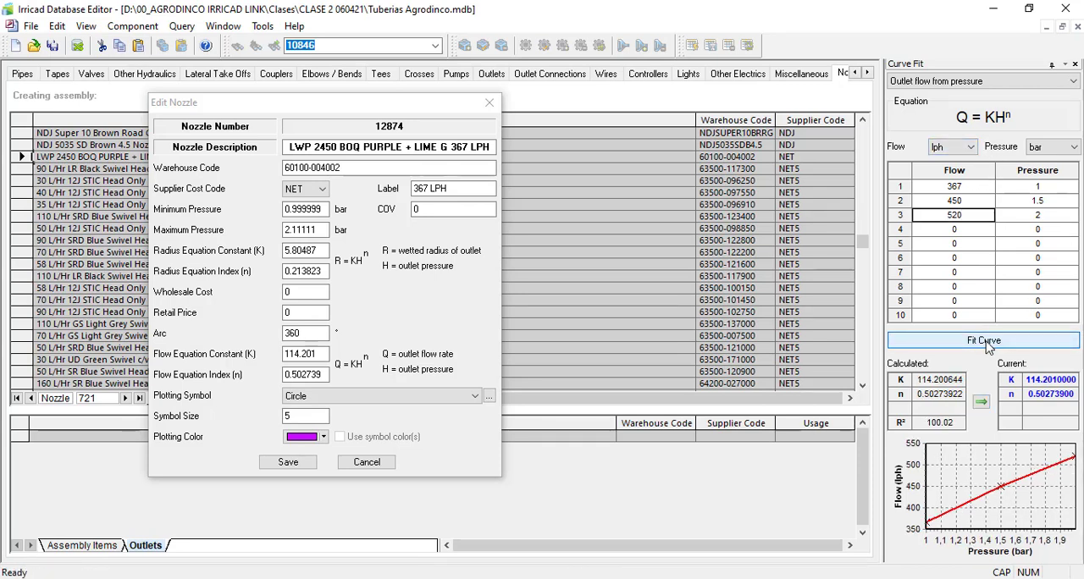
pyautogui.click(981, 403)
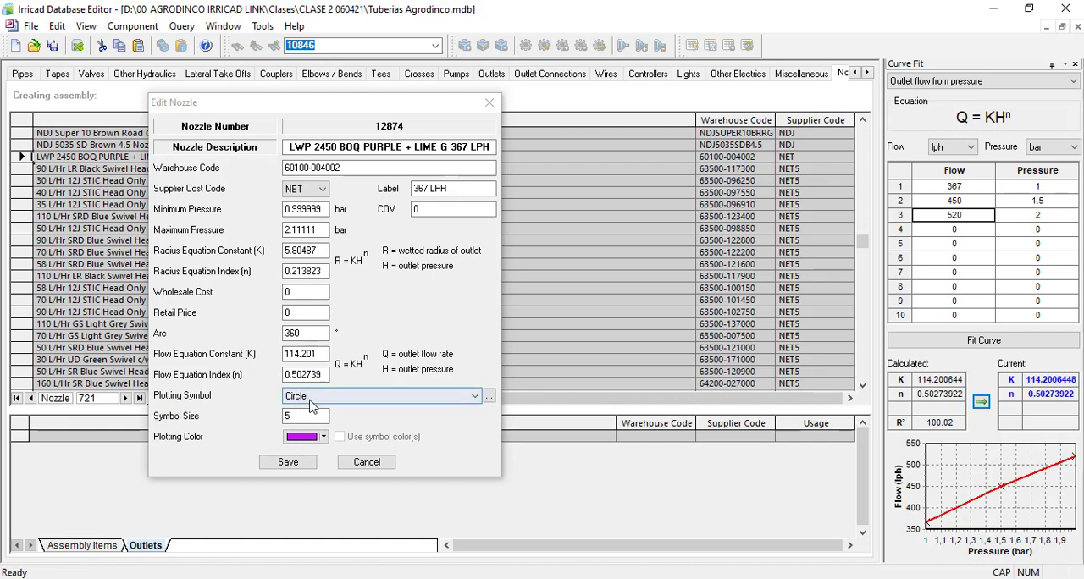
pyautogui.moveTo(296, 416); pyautogui.dragTo(257, 418)
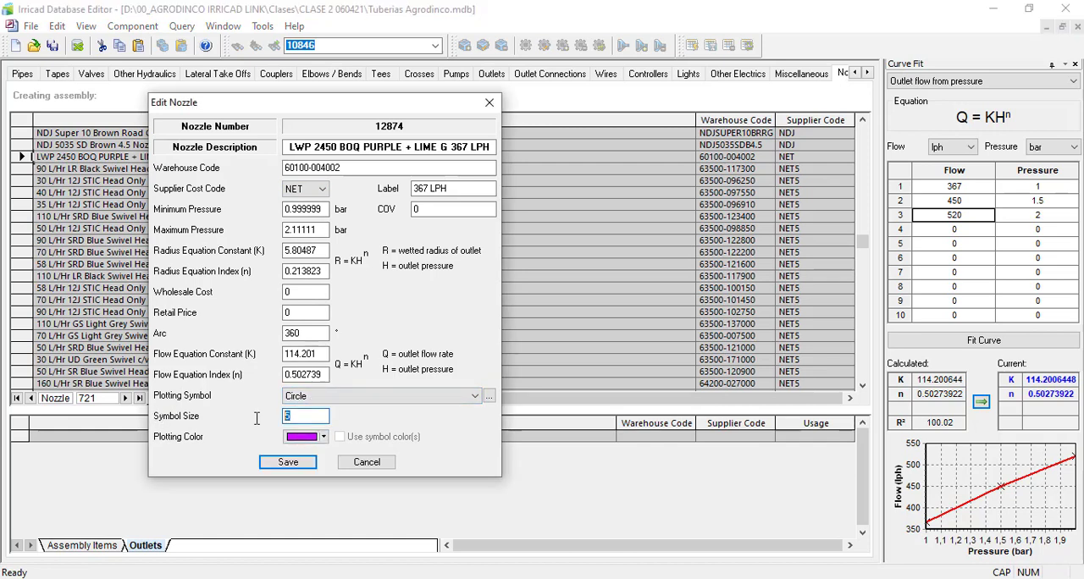
pyautogui.press('BackSpace')
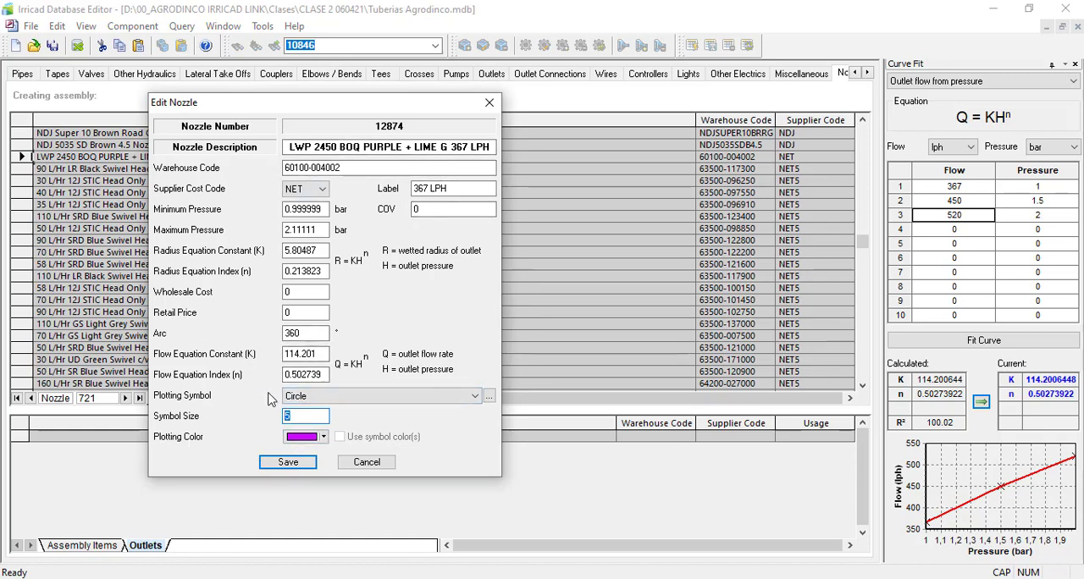
pyautogui.click(288, 462)
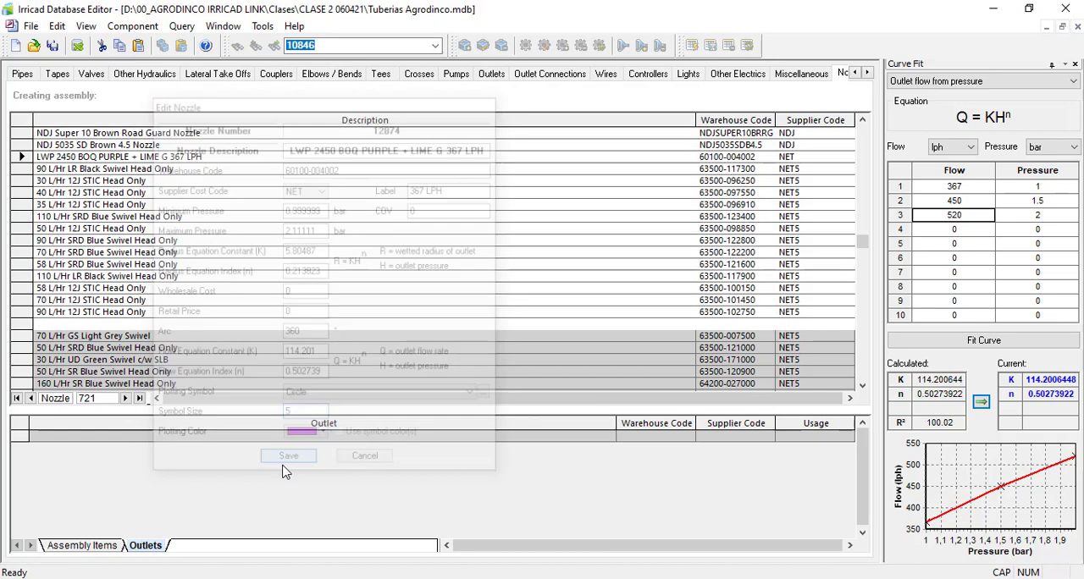
# Step: Sort the outlets by usage and start editing the nozzles of the LWP 2450 outlet
pyautogui.click(492, 75)
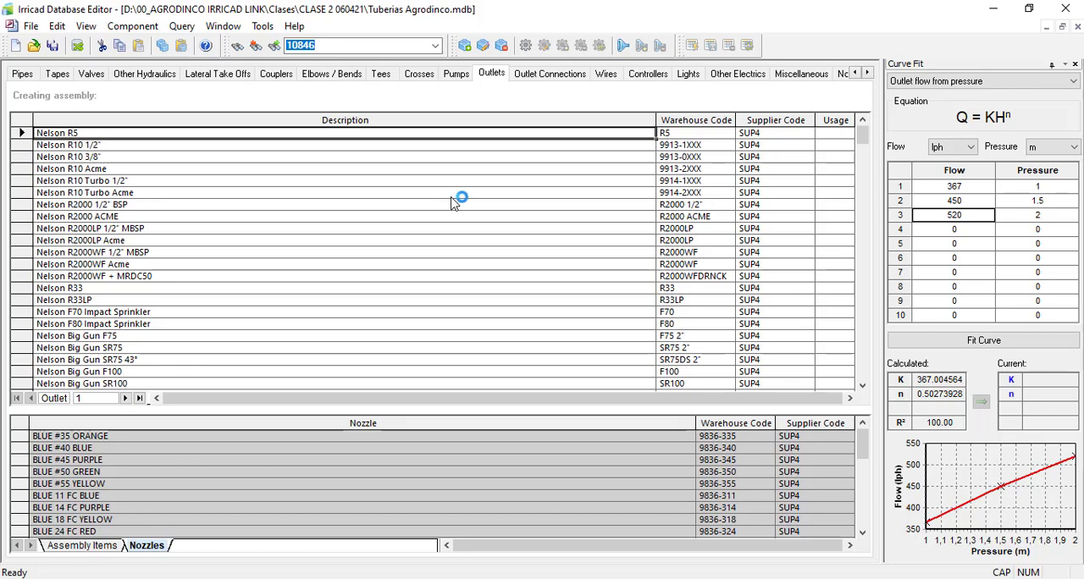
pyautogui.click(835, 120)
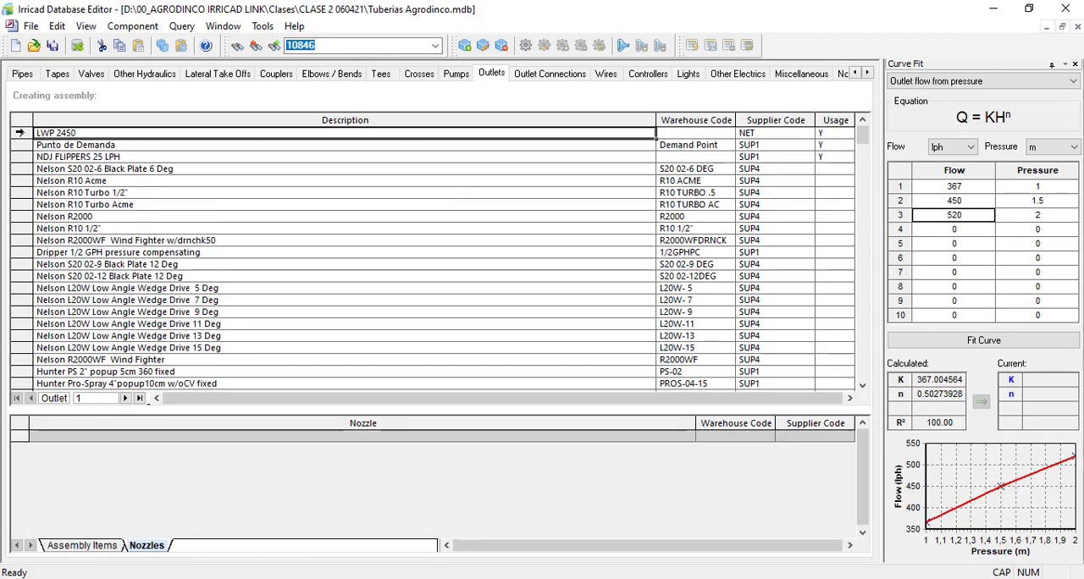
pyautogui.click(21, 133)
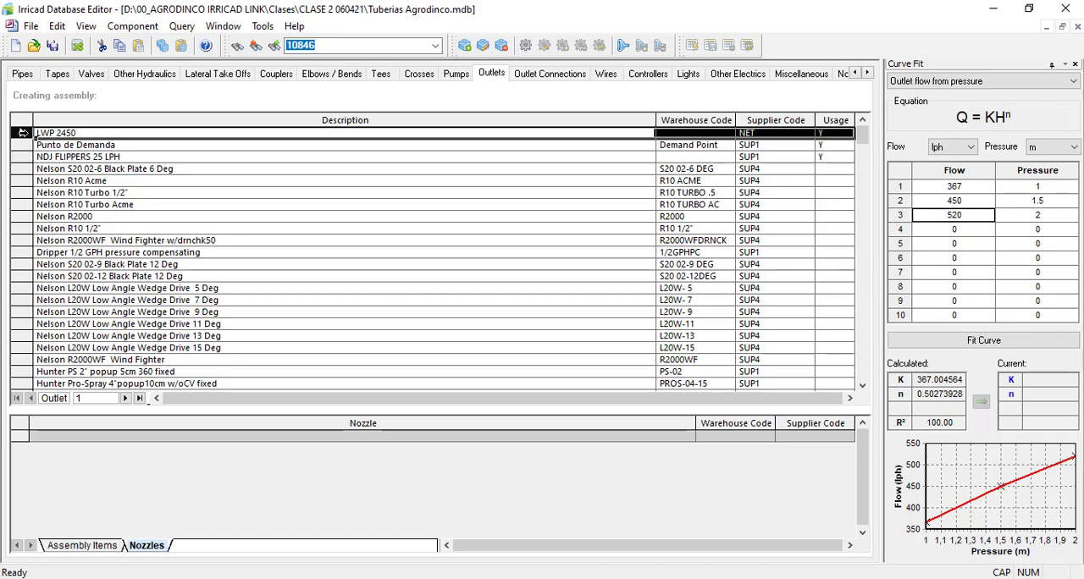
pyautogui.rightClick(23, 136)
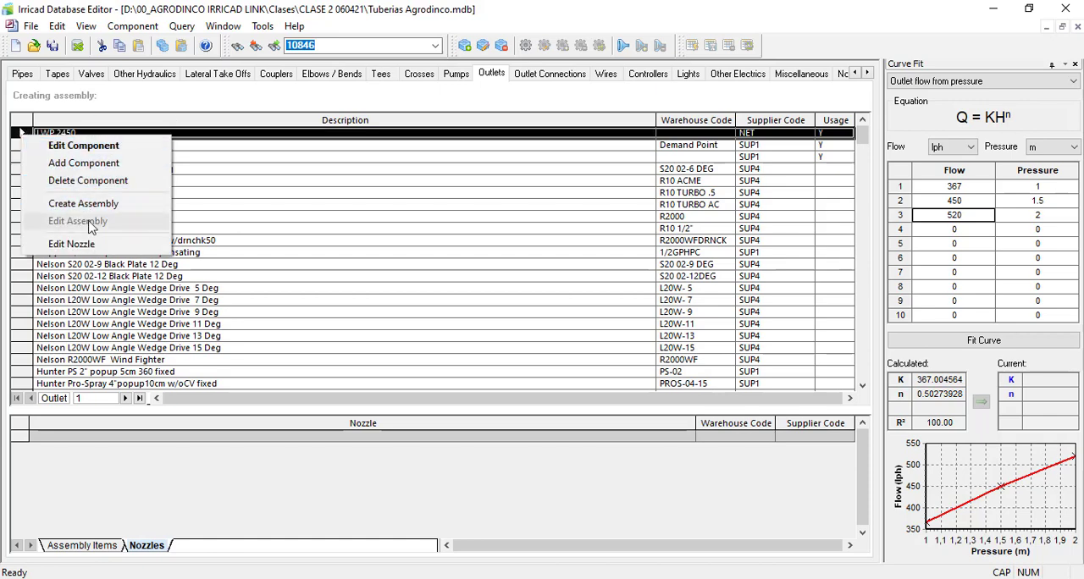
pyautogui.click(74, 244)
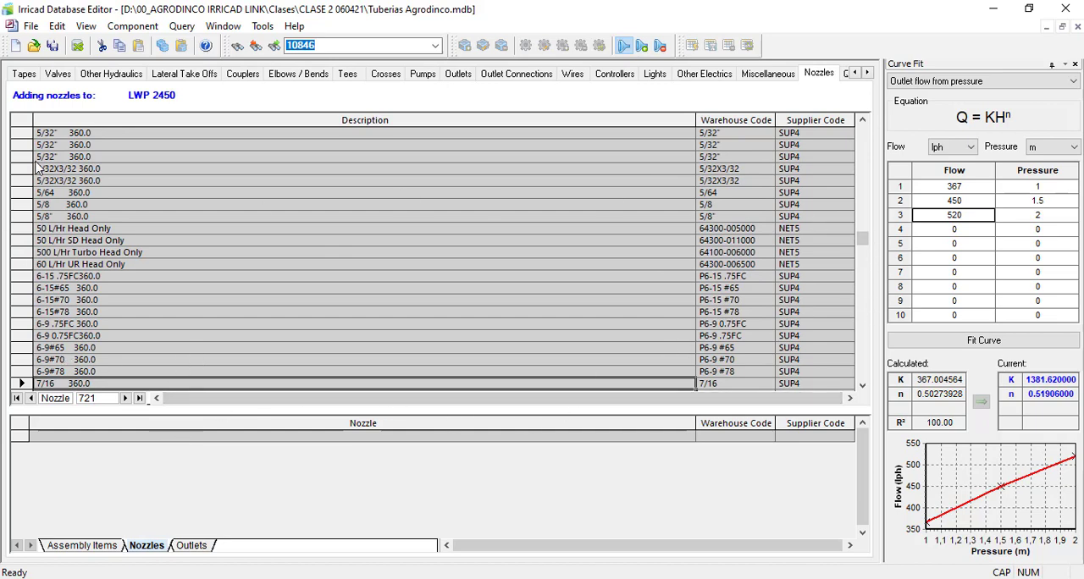
# Step: Add the LWP 2450 BOQ PURPLE + LIME G 367 LPH nozzle to the outlet, finish editing, and close the database editor
pyautogui.moveTo(863, 237); pyautogui.dragTo(834, 287)
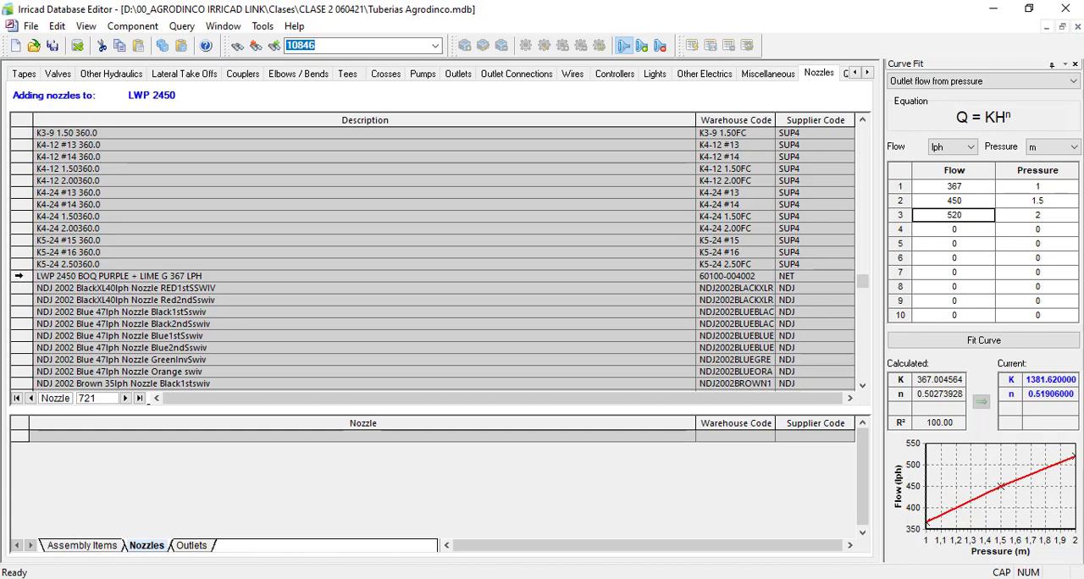
pyautogui.doubleClick(18, 276)
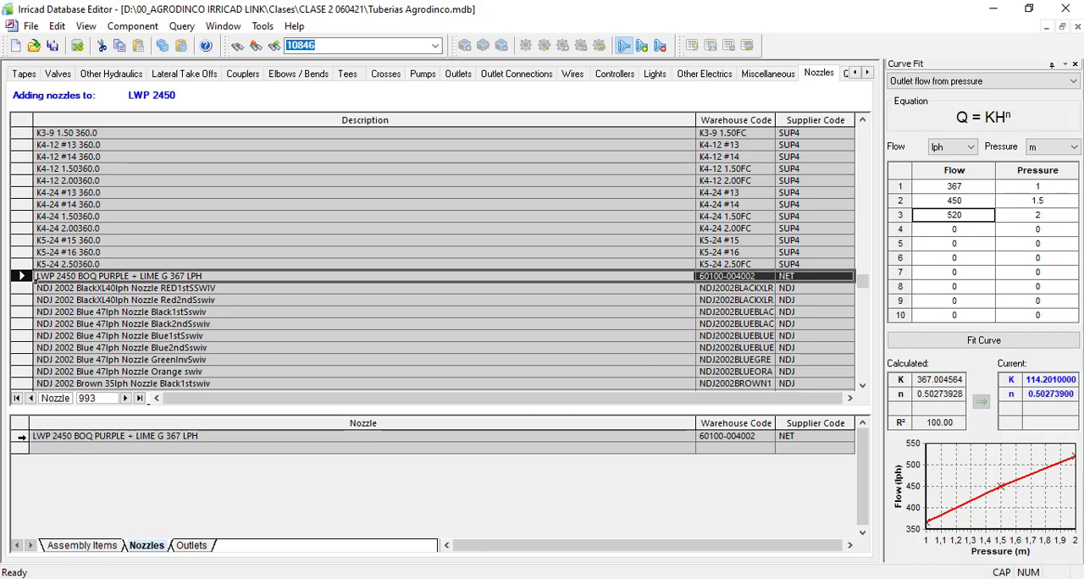
pyautogui.rightClick(20, 440)
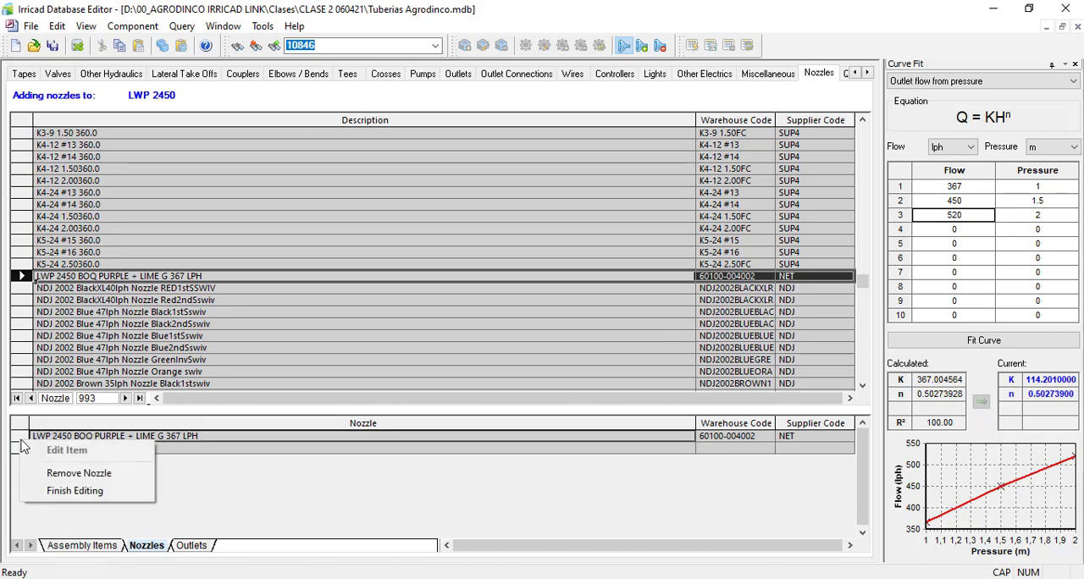
pyautogui.click(76, 492)
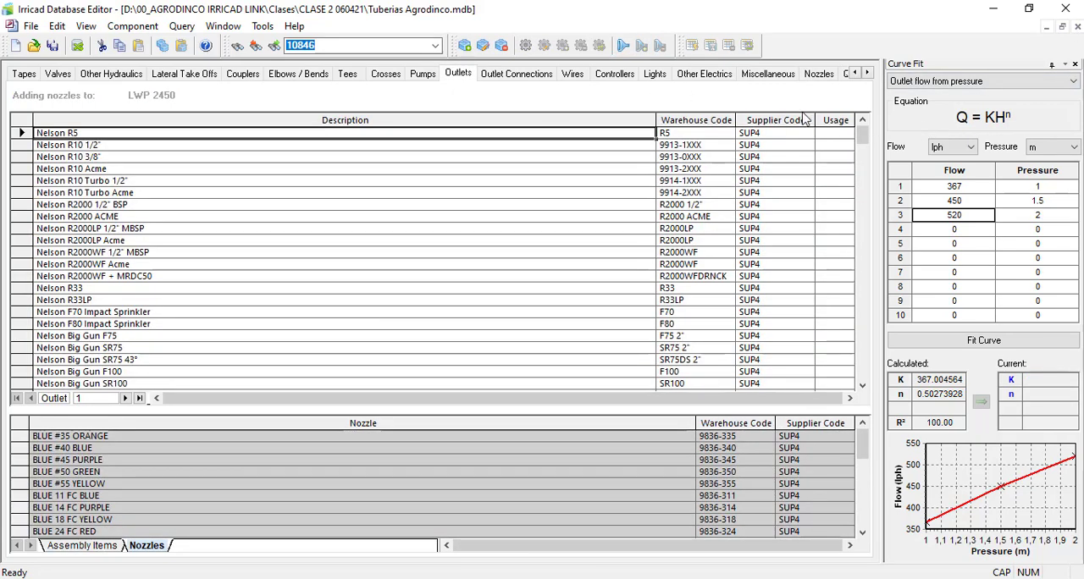
pyautogui.click(1074, 10)
pyautogui.click(517, 343)
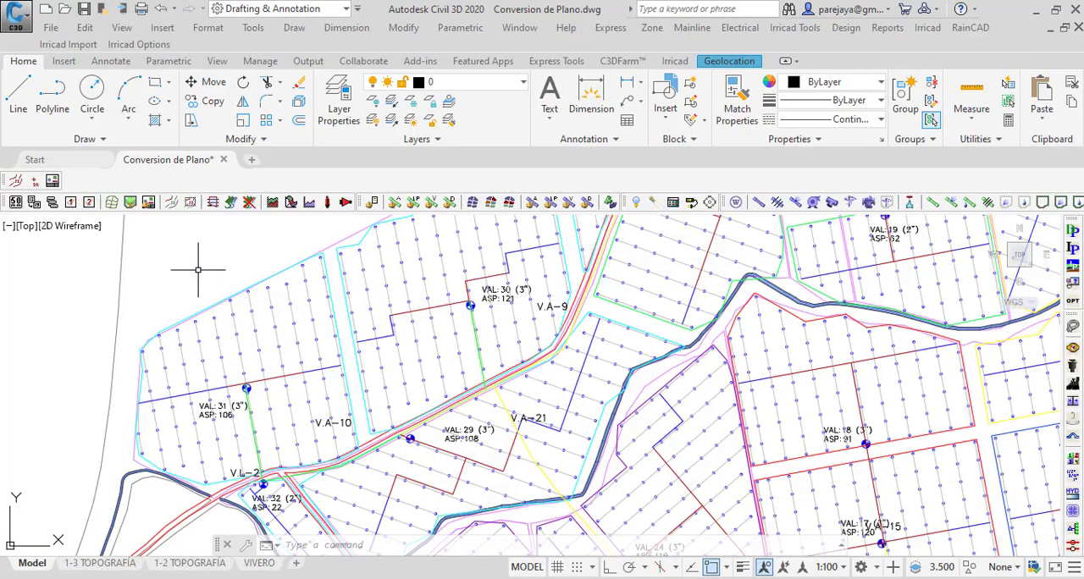
# Step: Switch to the Conversion de Plano.dwg drawing in Civil 3D and check its length unit with -DWGUNITS
pyautogui.scroll(-3, 227, 326)
pyautogui.scroll(3, 227, 326)
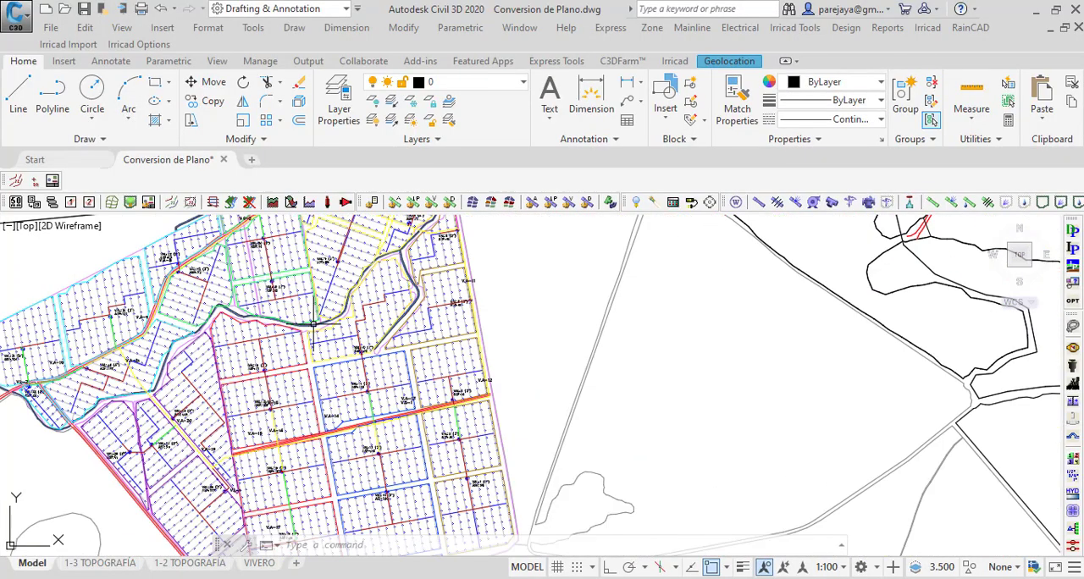
pyautogui.scroll(-2, 465, 278)
pyautogui.click(428, 283)
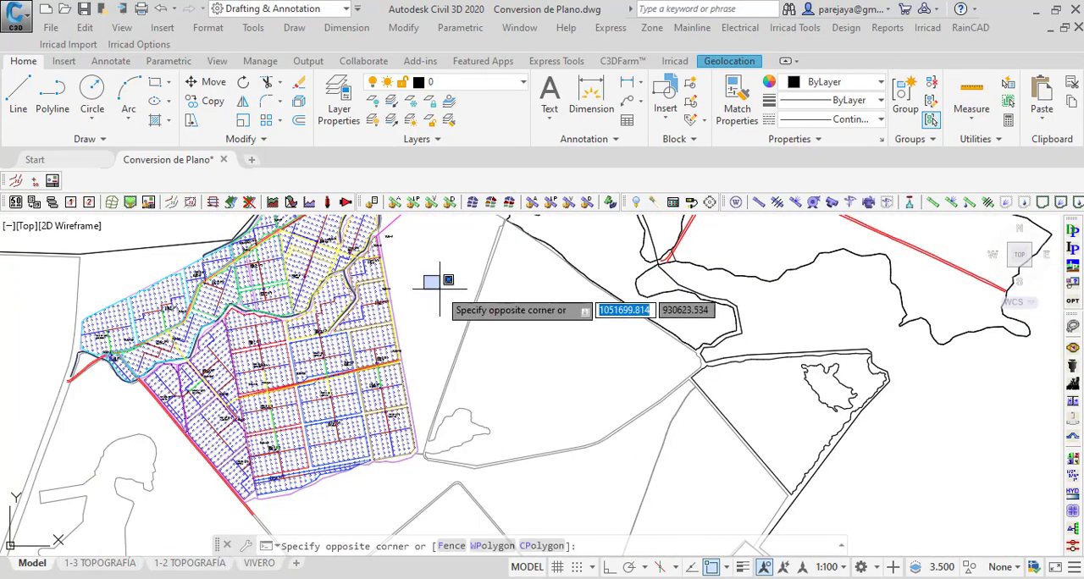
pyautogui.click(442, 288)
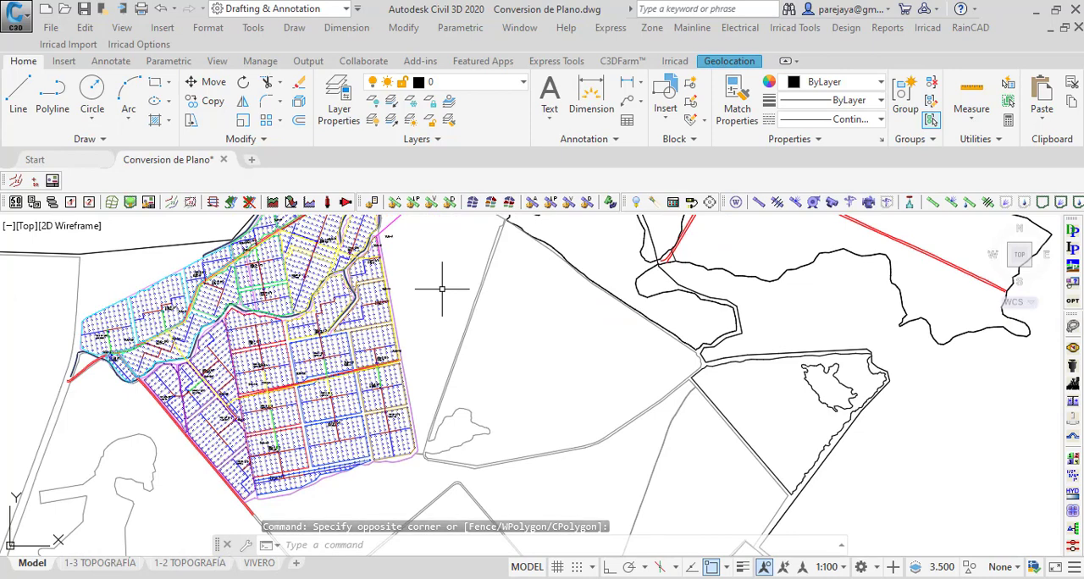
pyautogui.write('DW')
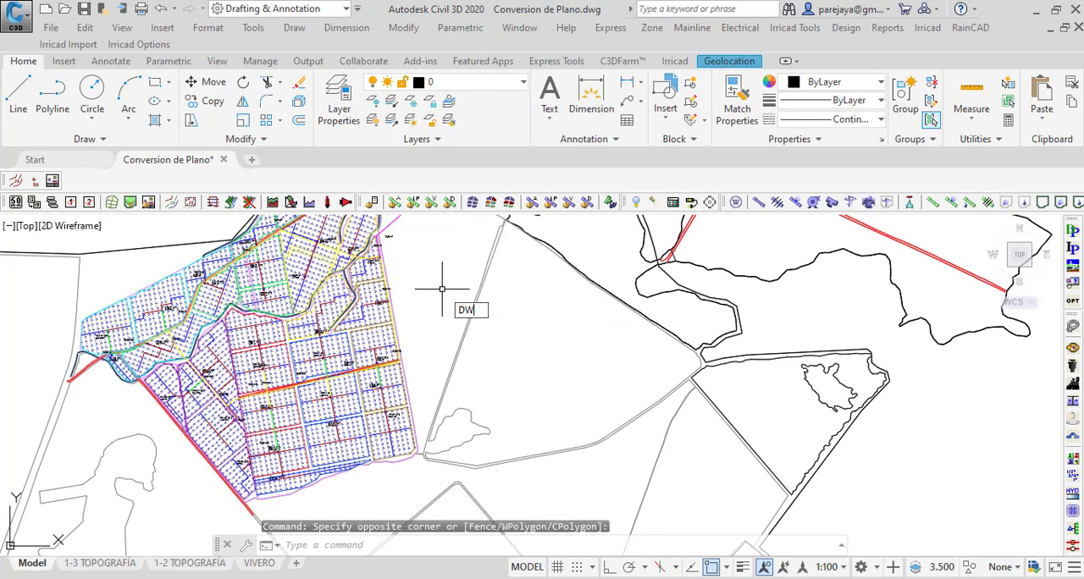
pyautogui.write('GUNITS')
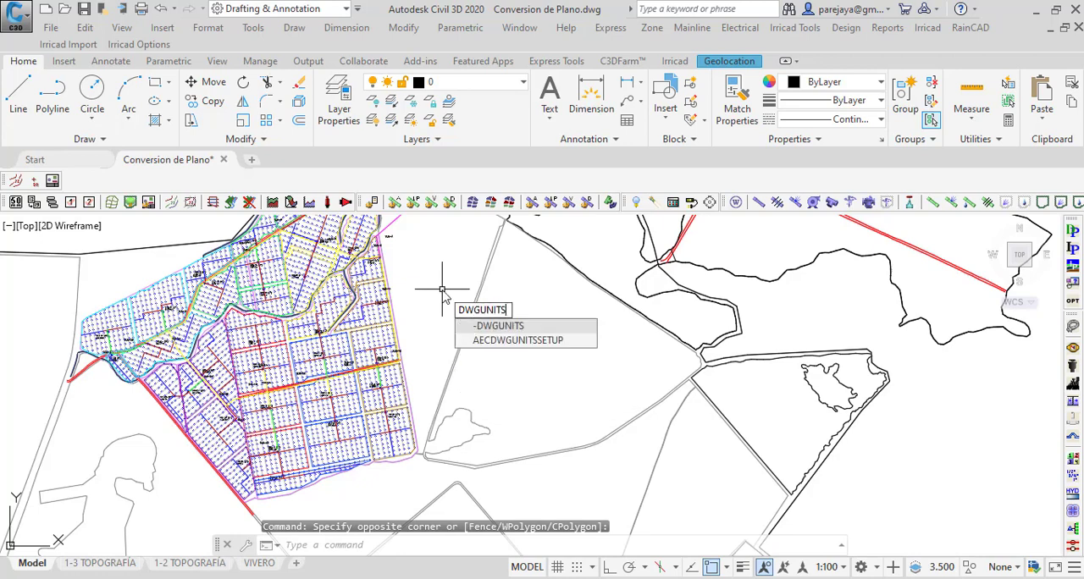
pyautogui.press('Return')
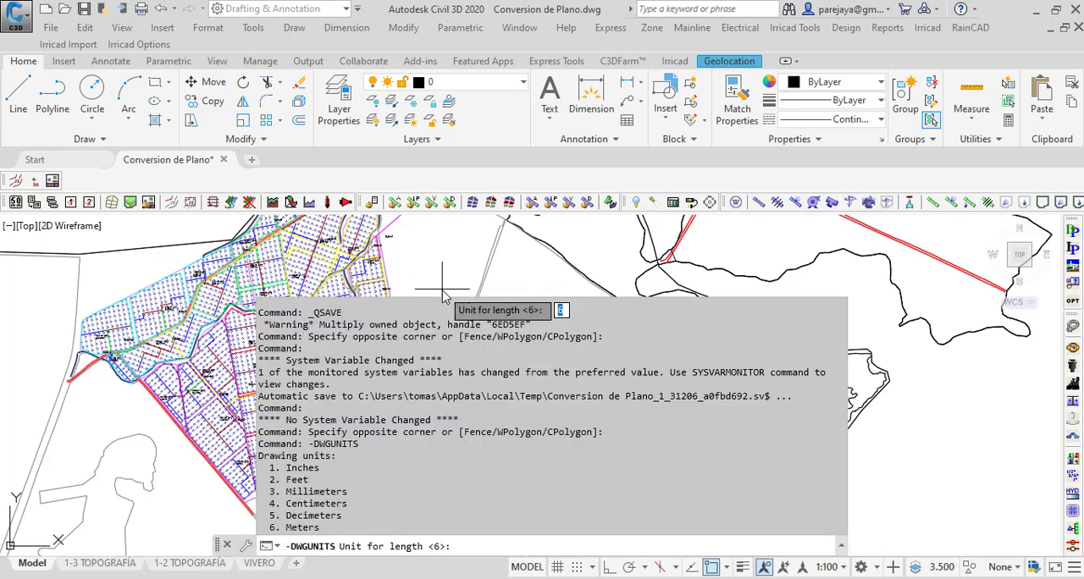
pyautogui.press('Escape')
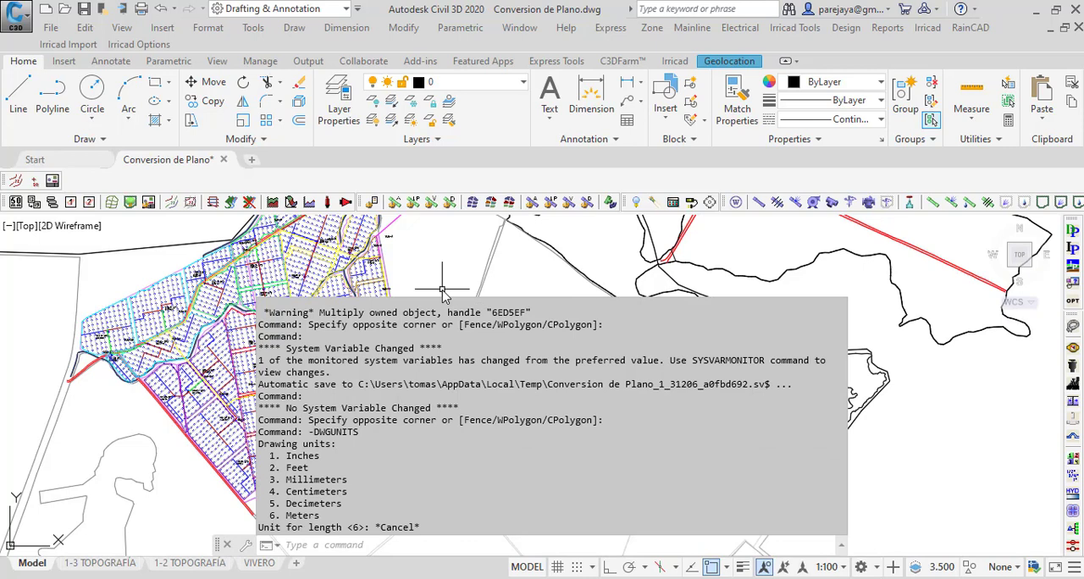
pyautogui.click(443, 278)
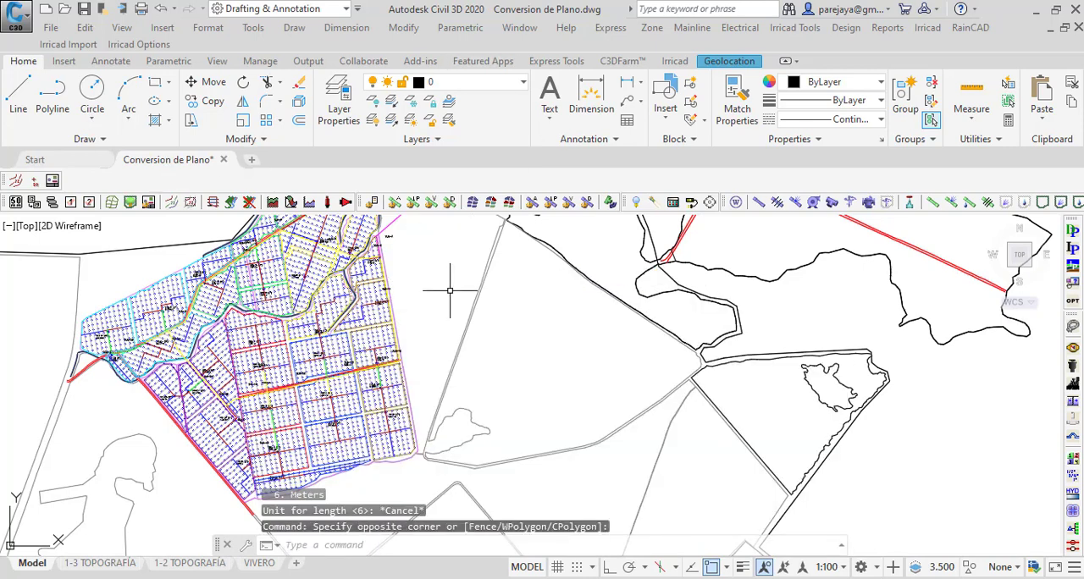
# Step: Set the design-specific component database in the Irricad options to Tuberias Agrodinco.mdb from the Clases\CLASE 2 060421 folder
pyautogui.click(142, 45)
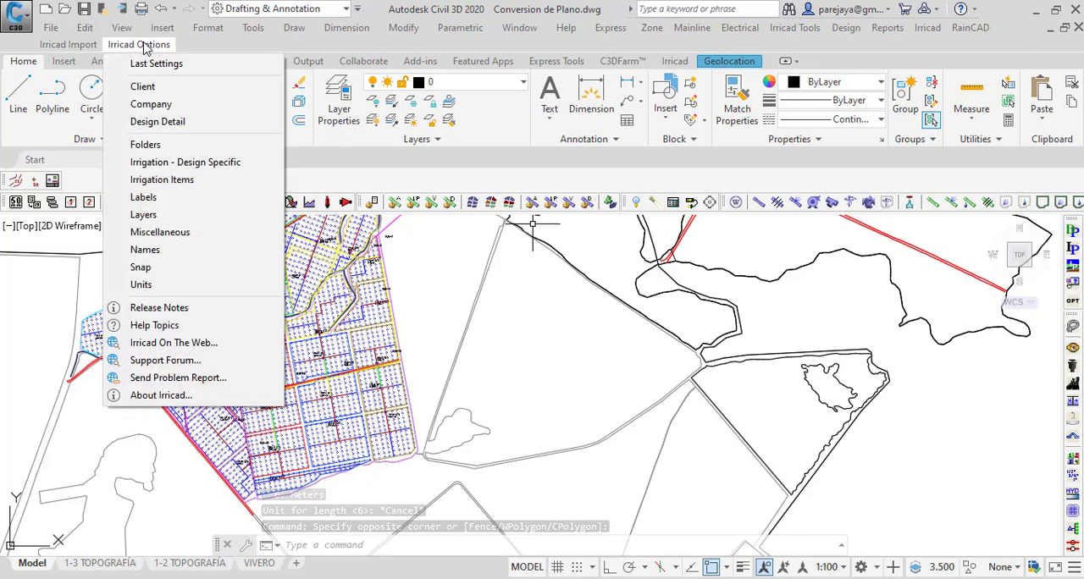
pyautogui.click(163, 166)
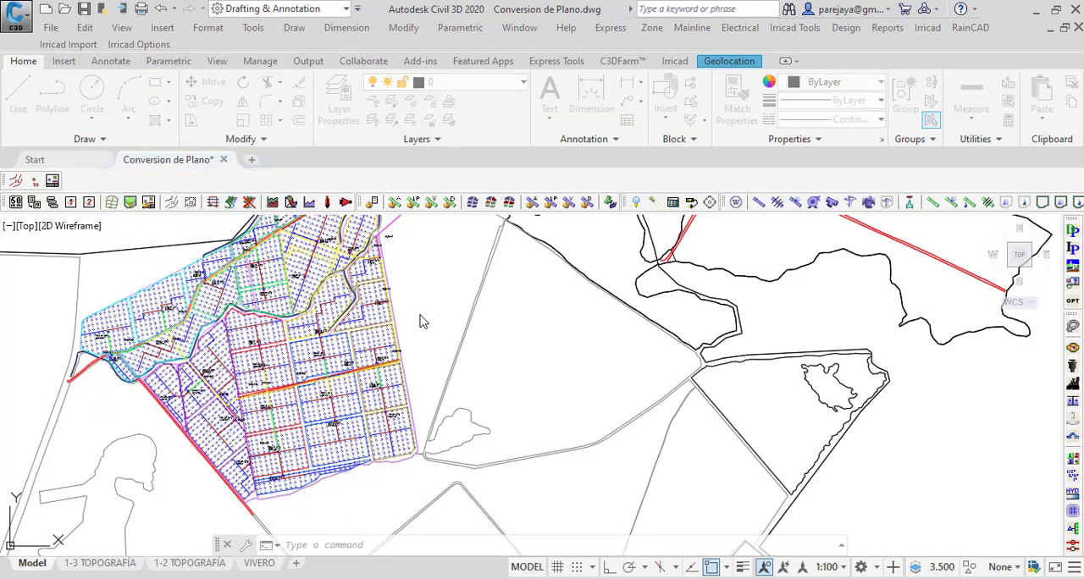
pyautogui.click(707, 135)
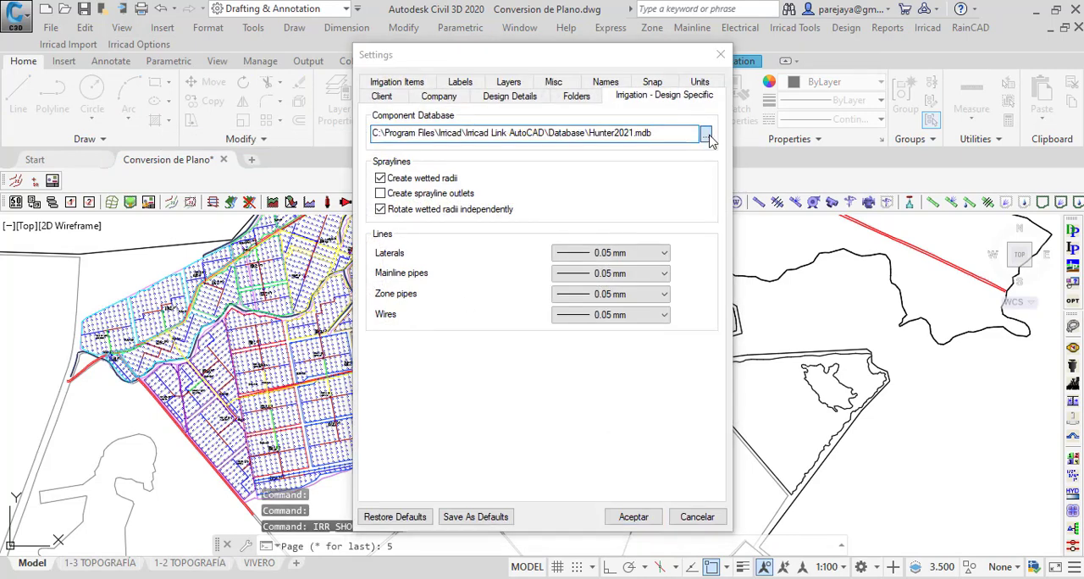
pyautogui.scroll(3, 360, 244)
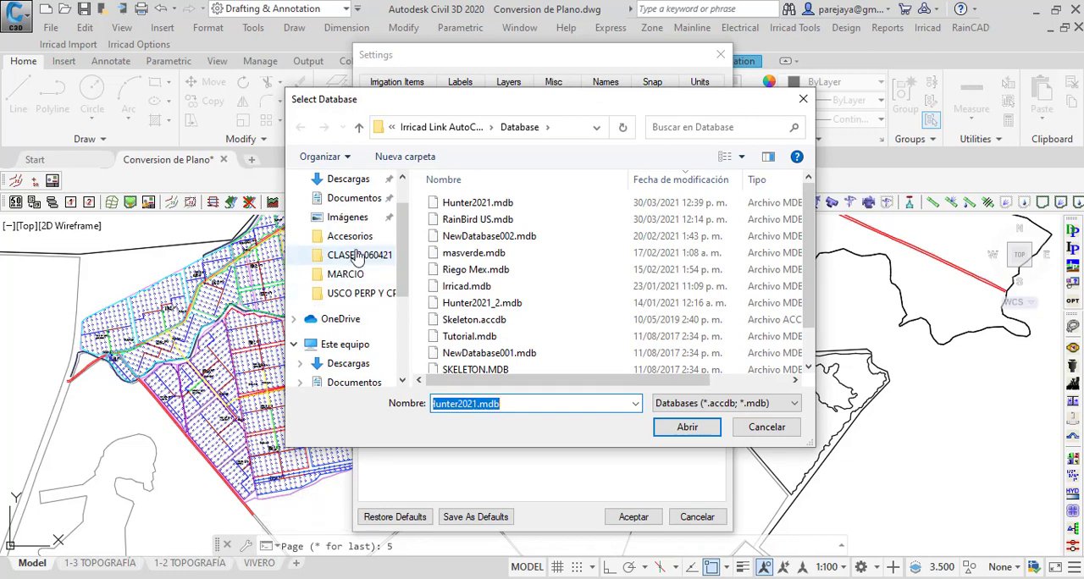
pyautogui.scroll(-3, 356, 322)
pyautogui.click(356, 359)
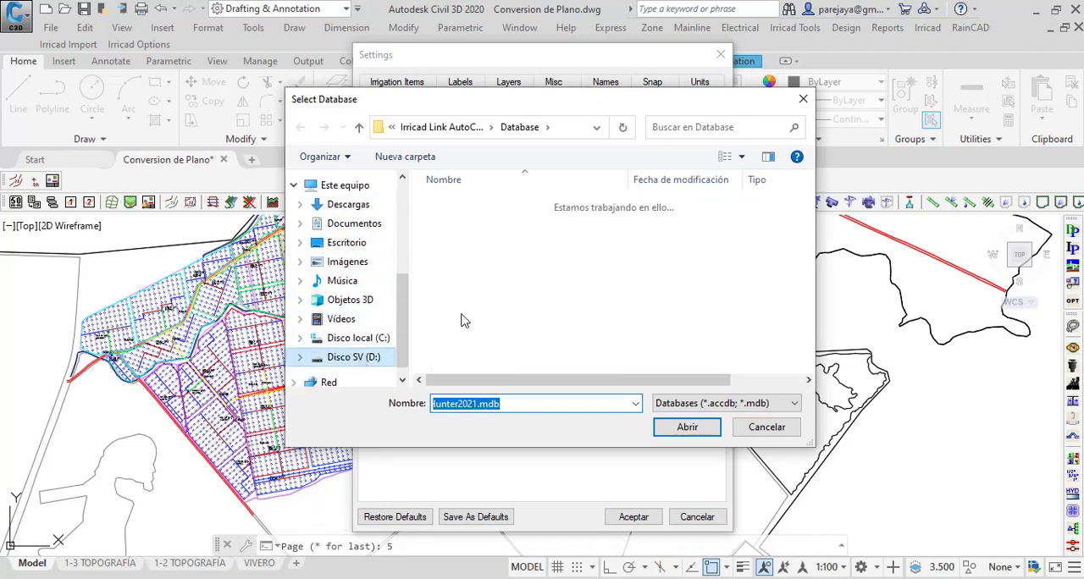
pyautogui.doubleClick(498, 204)
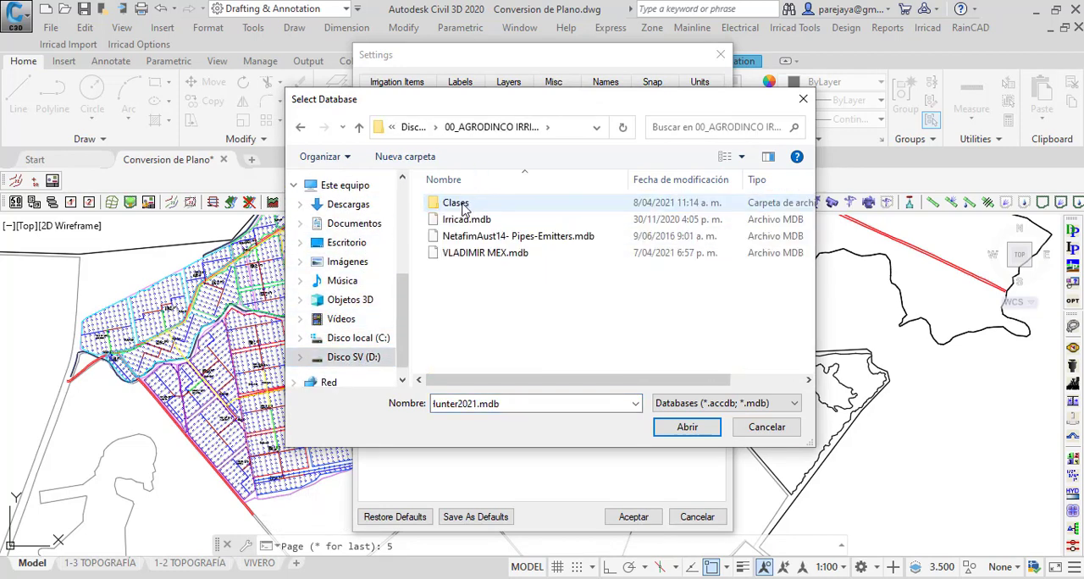
pyautogui.doubleClick(461, 205)
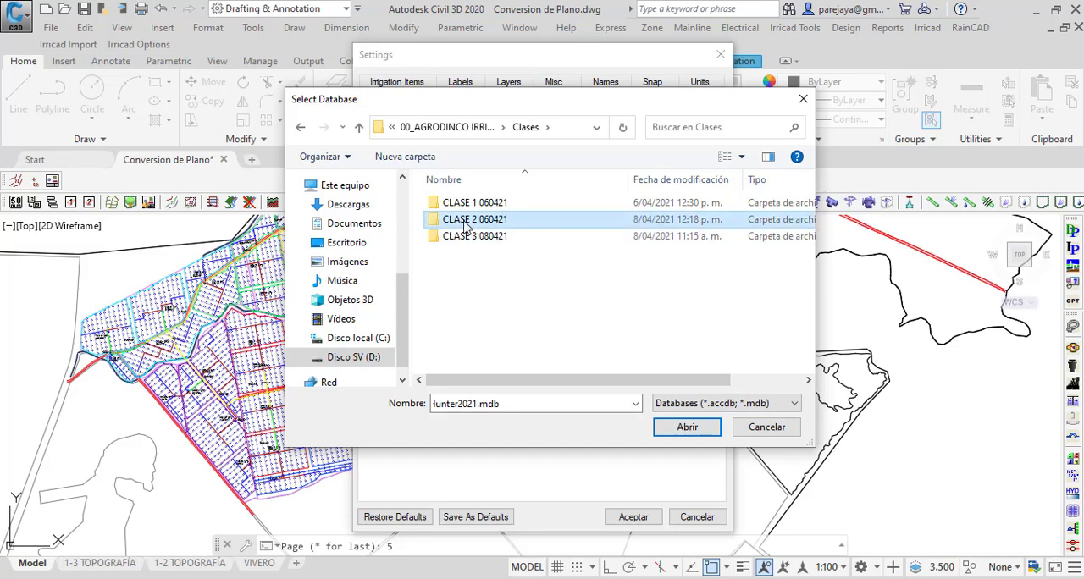
pyautogui.doubleClick(474, 220)
pyautogui.click(478, 222)
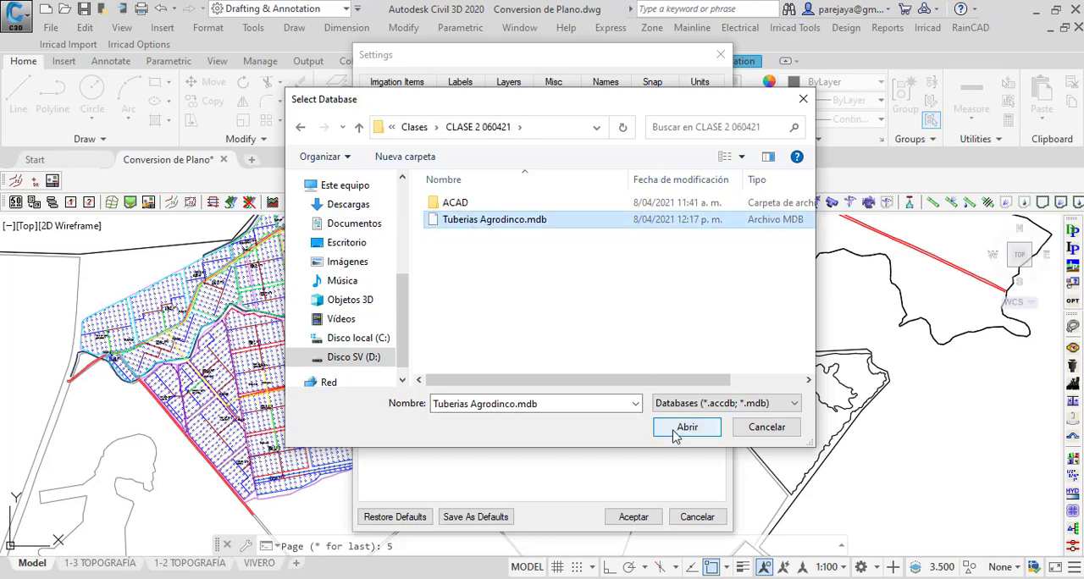
pyautogui.click(685, 429)
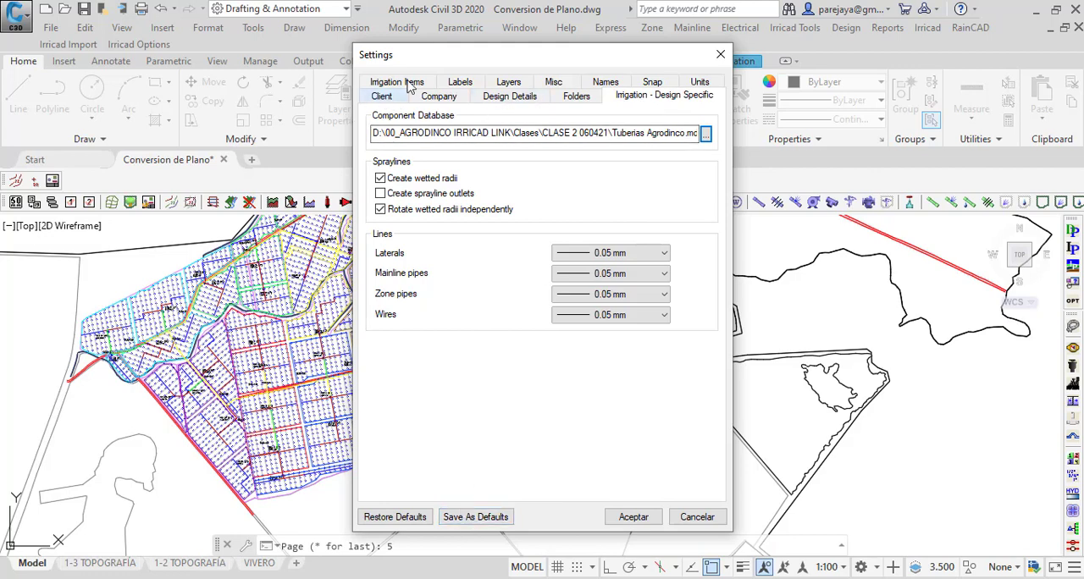
# Step: Set the System/Zone Flow unit in the Irricad settings to lps
pyautogui.click(696, 82)
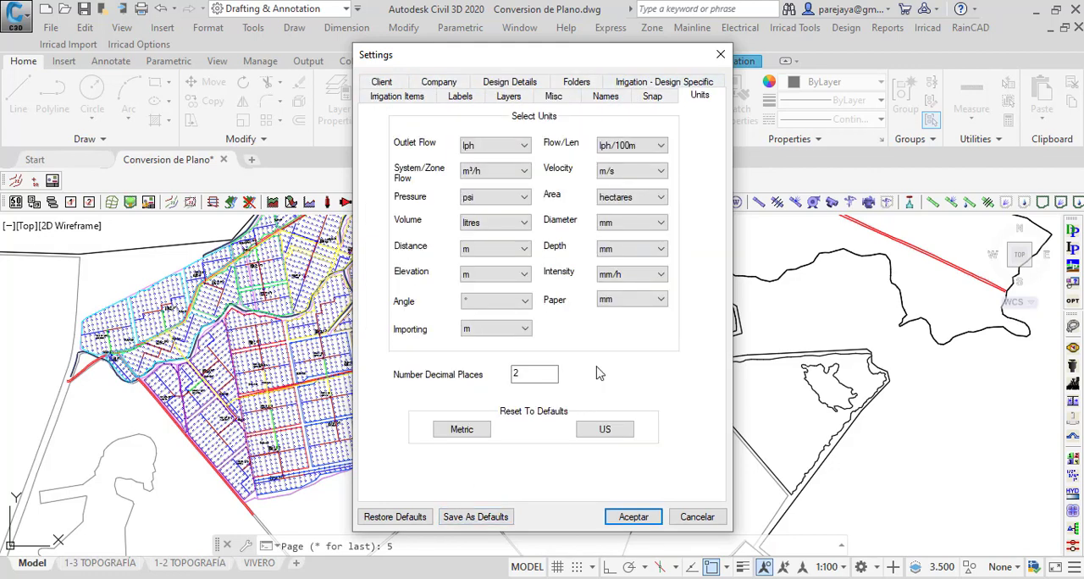
pyautogui.click(487, 174)
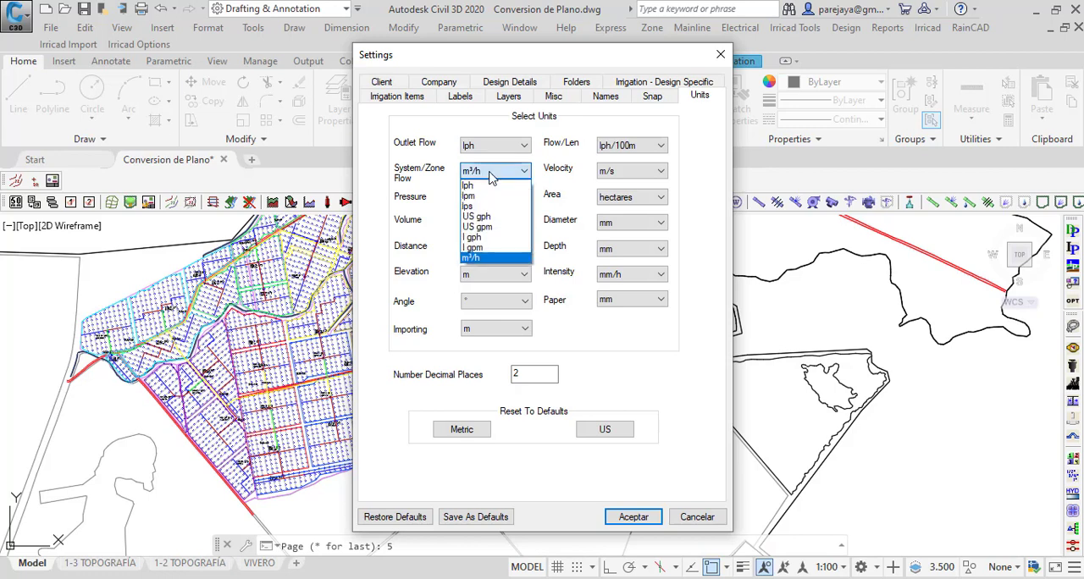
pyautogui.click(476, 207)
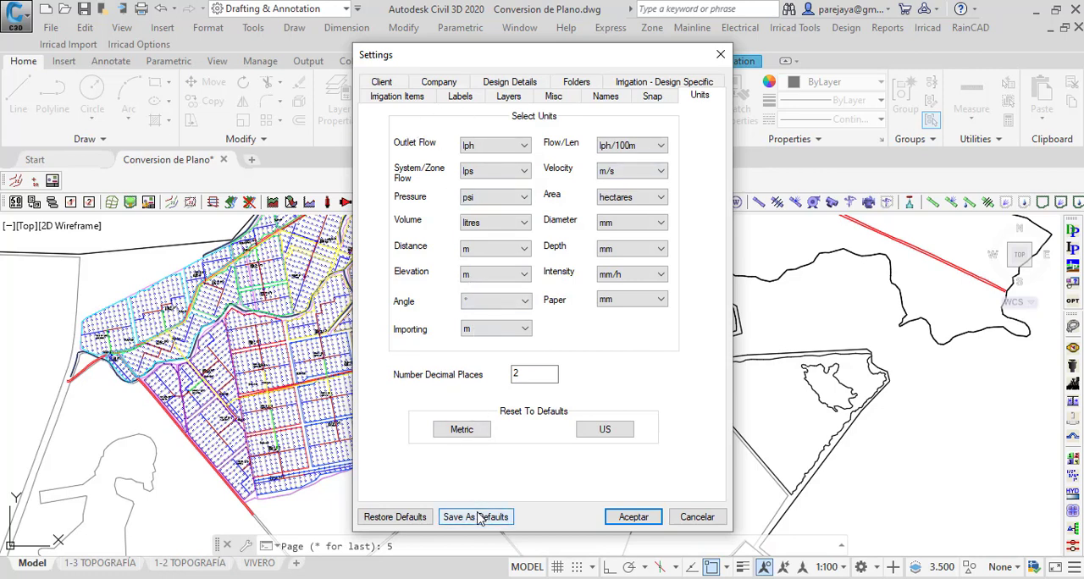
# Step: Set the permanent junction symbols to size 1 and colour Black in the irrigation item settings
pyautogui.click(391, 99)
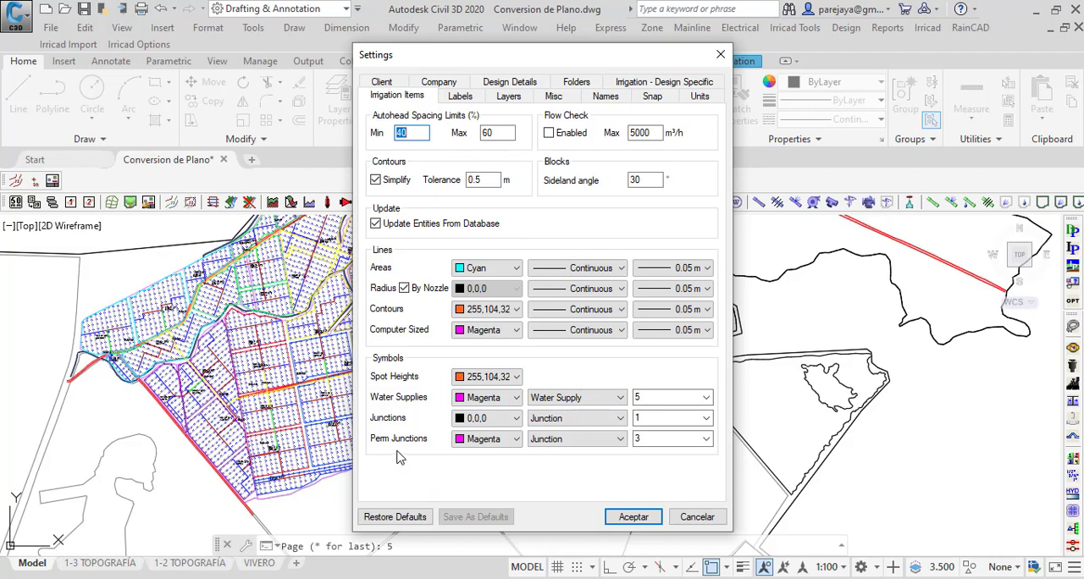
pyautogui.click(642, 418)
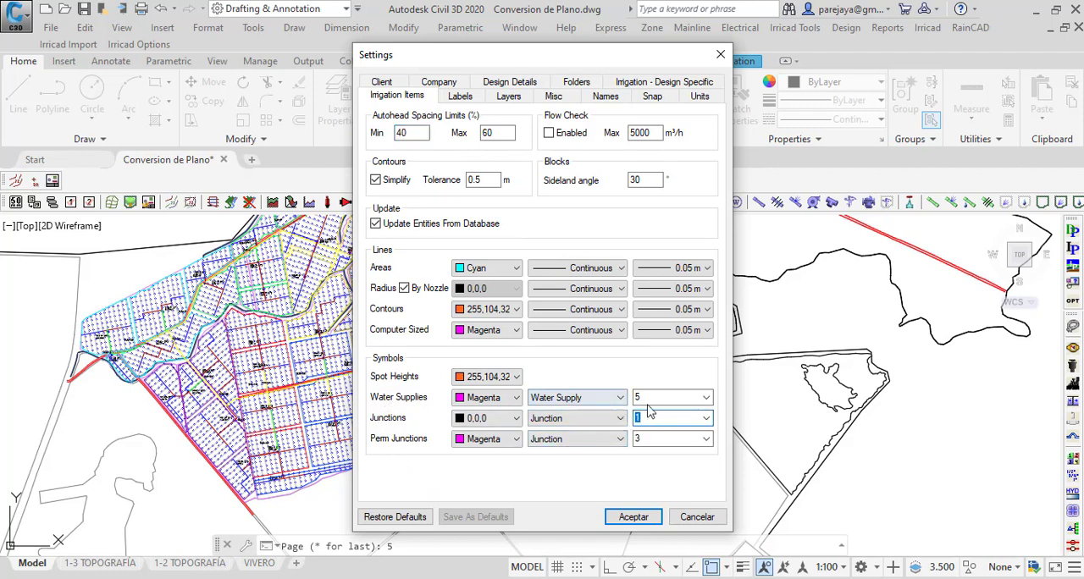
pyautogui.click(640, 397)
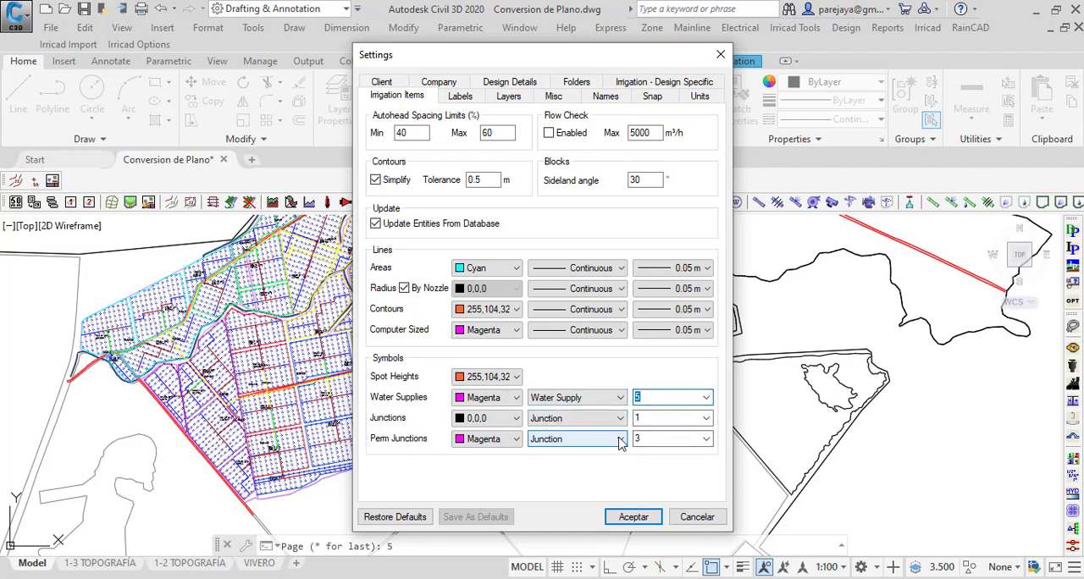
pyautogui.moveTo(645, 439); pyautogui.dragTo(611, 439)
pyautogui.write('1')
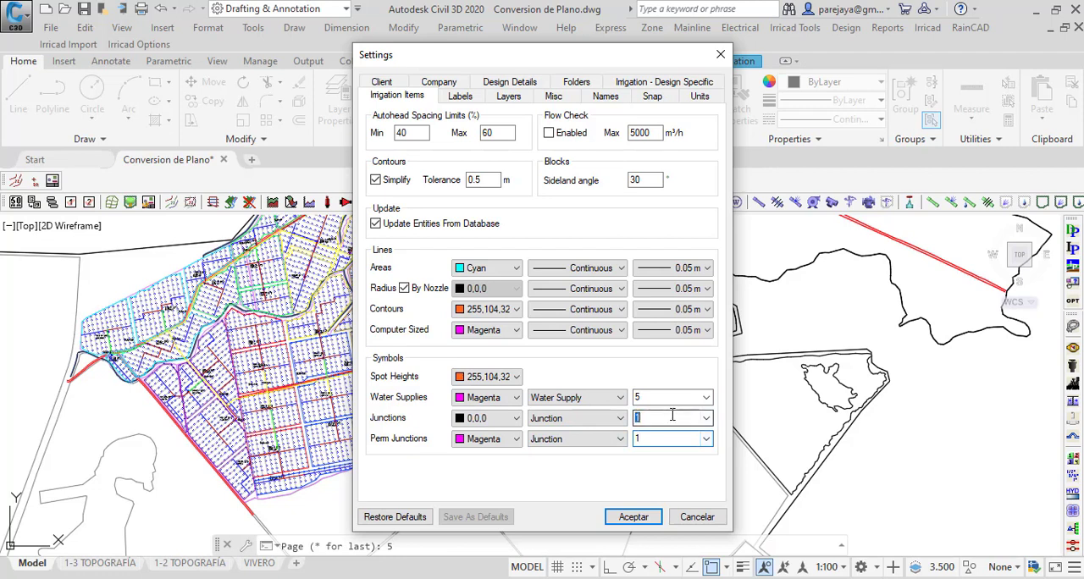
pyautogui.click(506, 444)
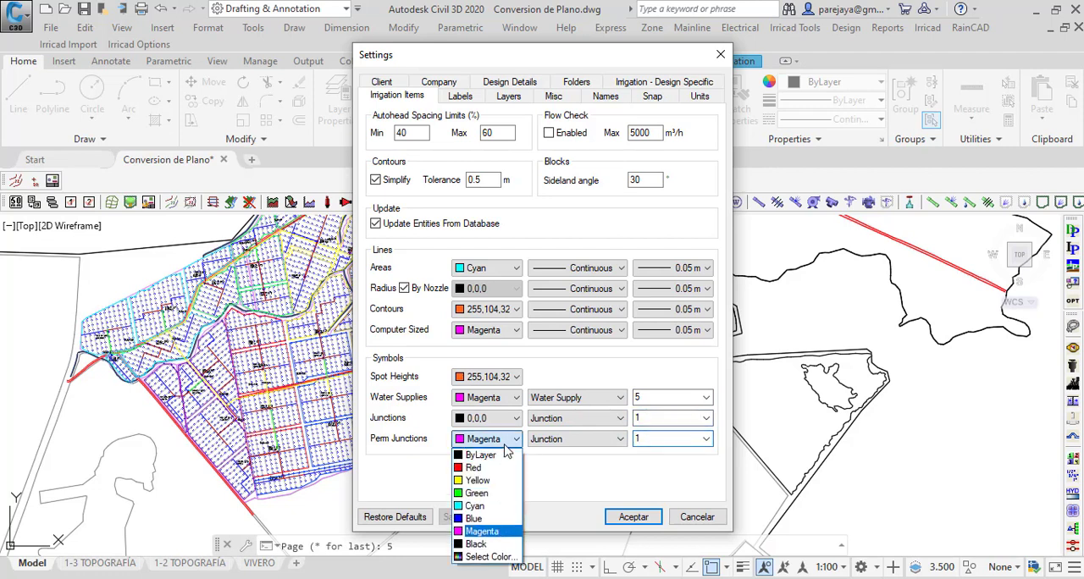
pyautogui.click(477, 545)
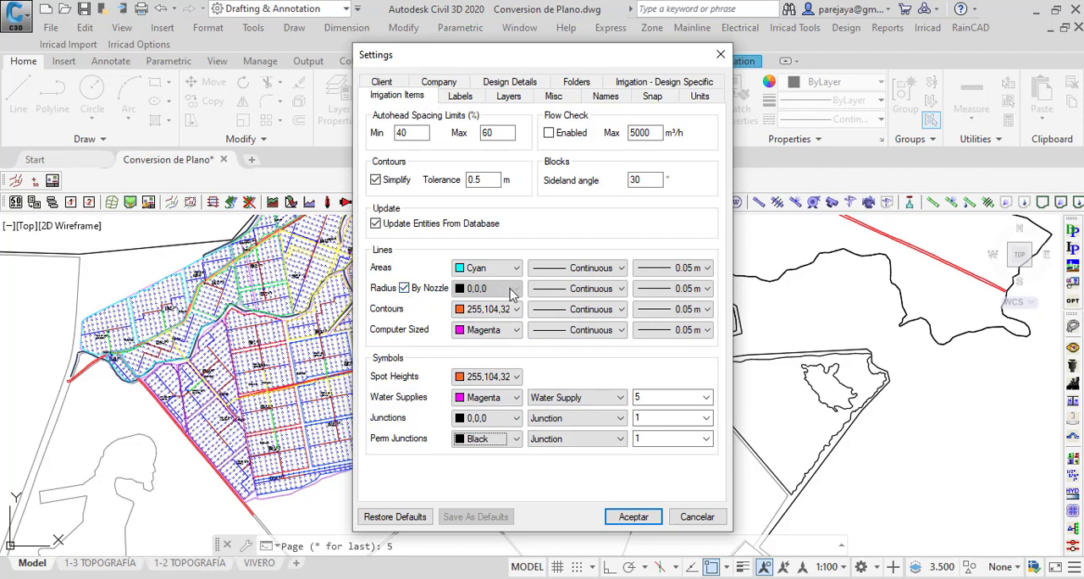
# Step: Turn off By Nozzle for the radius lines, colour them Cyan, review the miscellaneous settings, and accept the settings
pyautogui.click(417, 291)
pyautogui.click(500, 289)
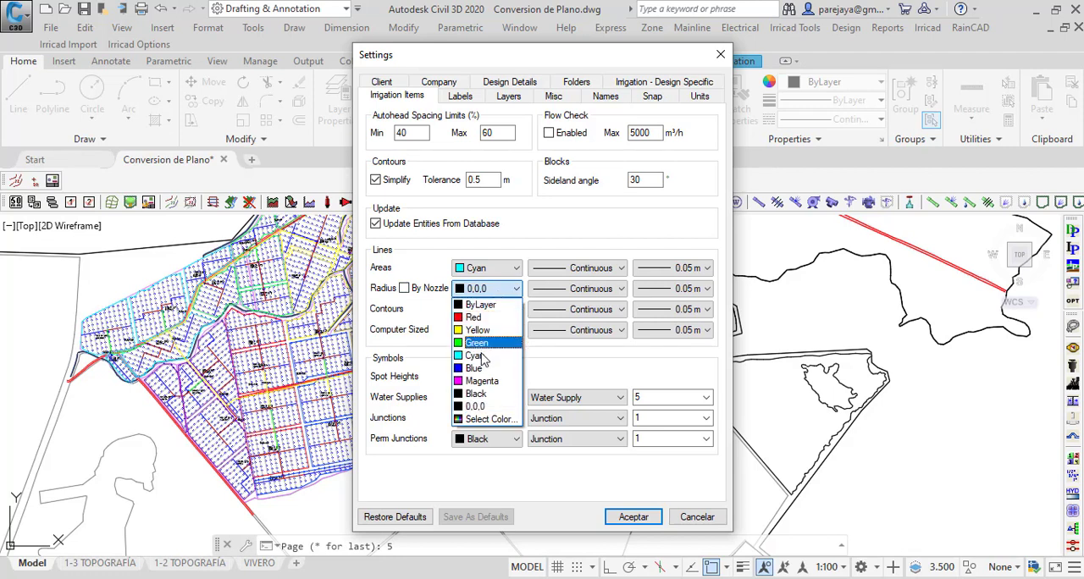
pyautogui.click(474, 356)
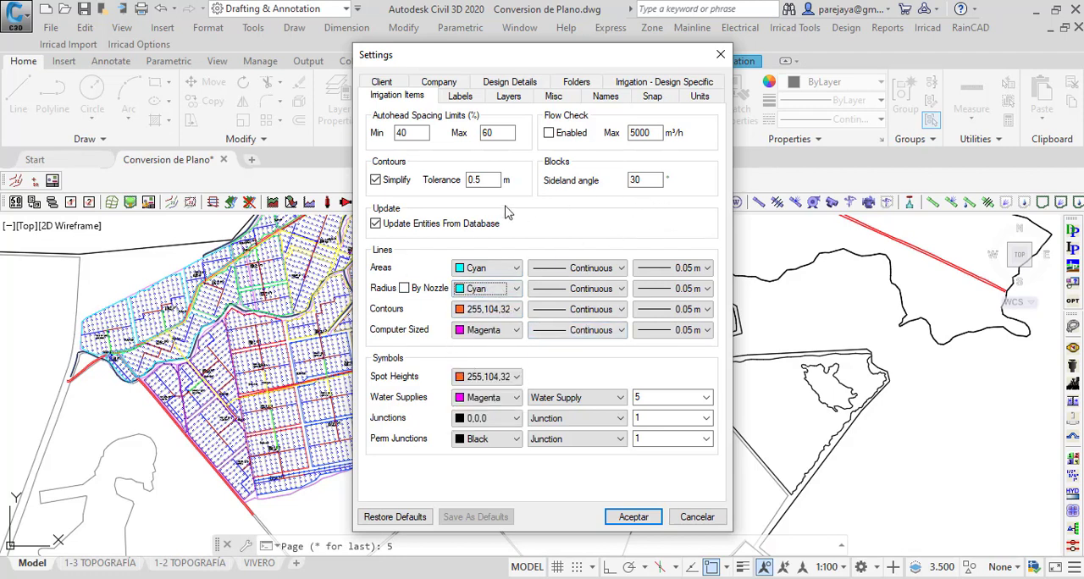
pyautogui.click(553, 95)
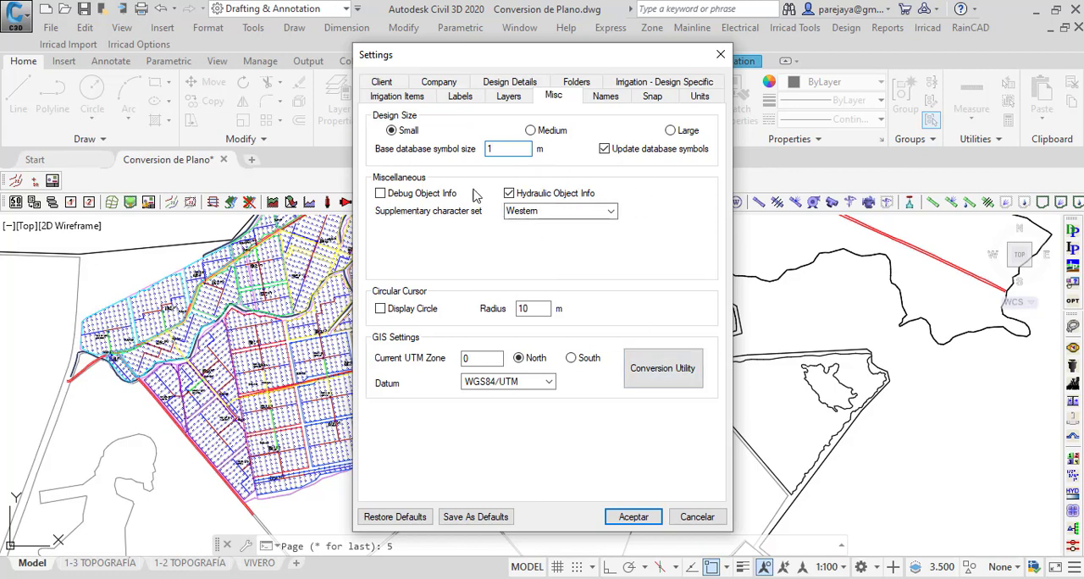
pyautogui.click(629, 519)
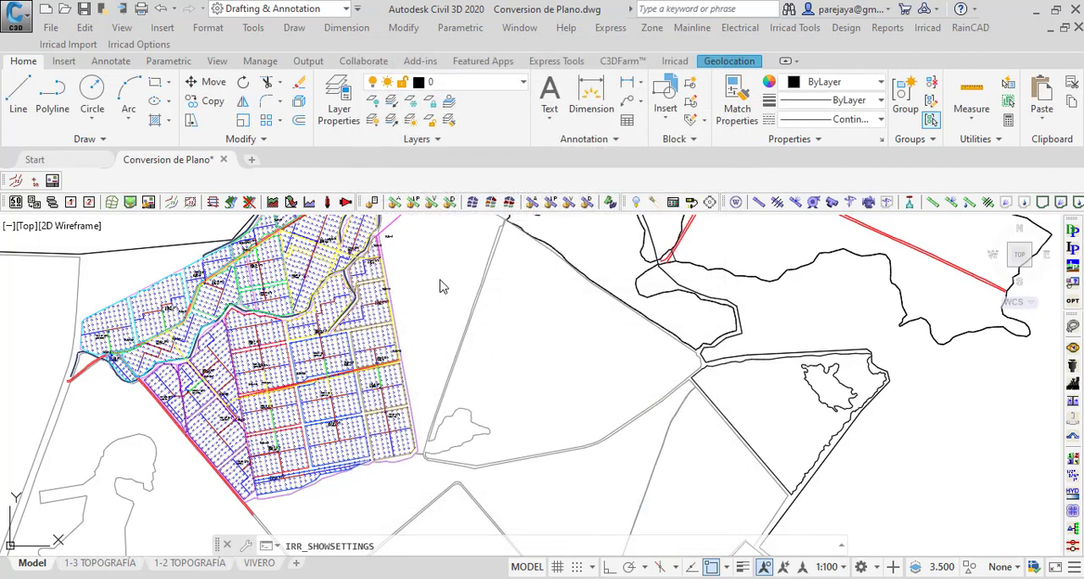
# Step: Clear the started selection window and save the Conversion de Plano drawing
pyautogui.click(440, 279)
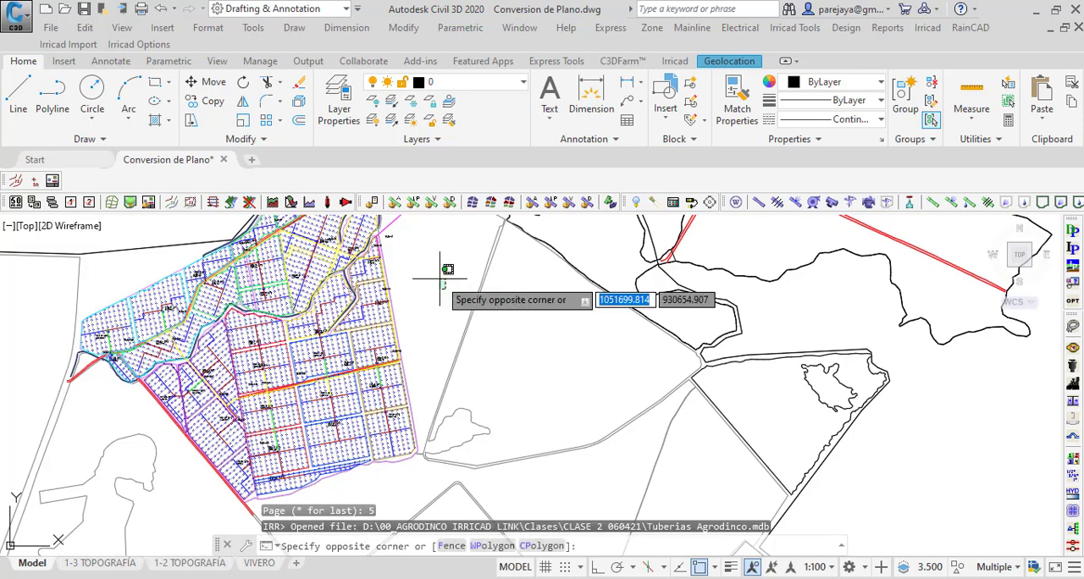
pyautogui.click(399, 266)
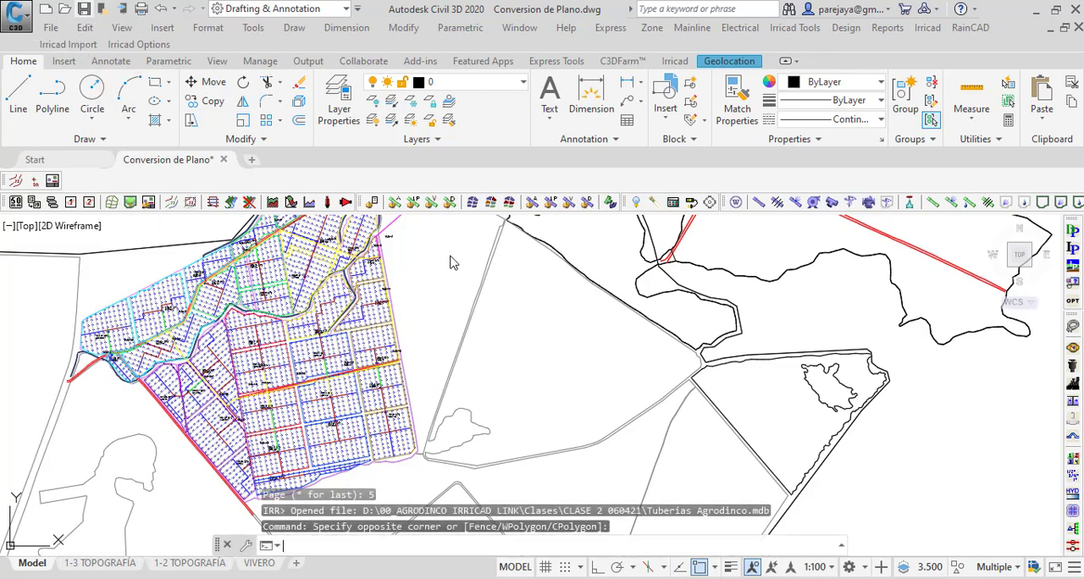
pyautogui.hotkey('ctrl', 's')
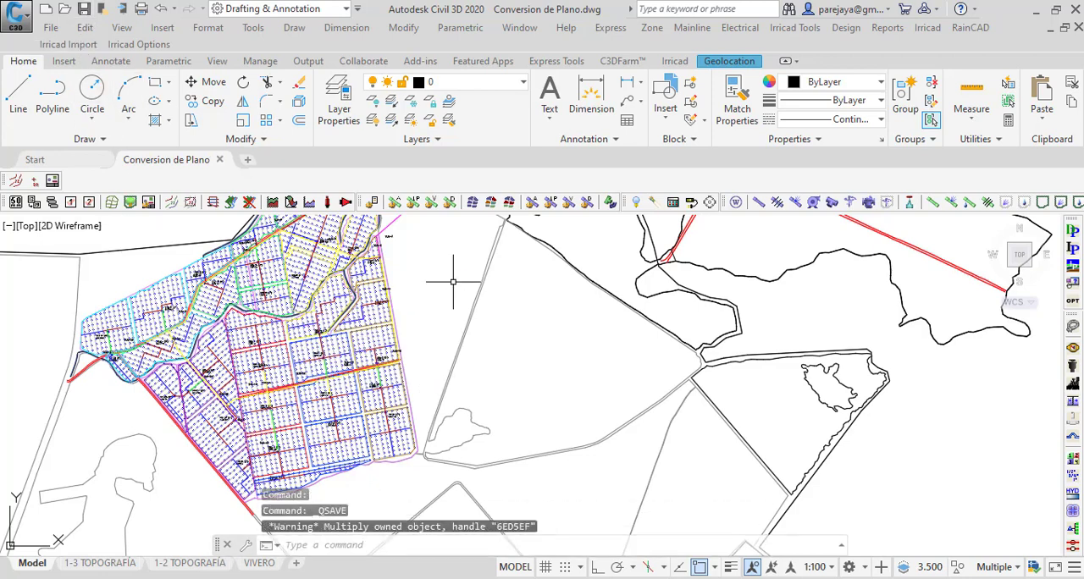
pyautogui.scroll(6, 177, 289)
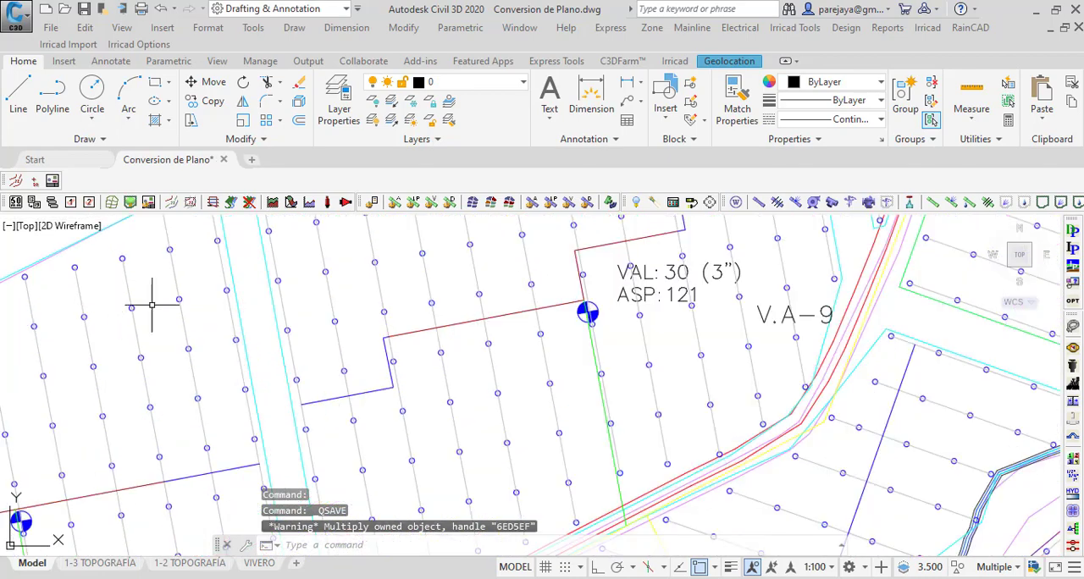
pyautogui.scroll(-3, 262, 387)
pyautogui.scroll(8, 136, 326)
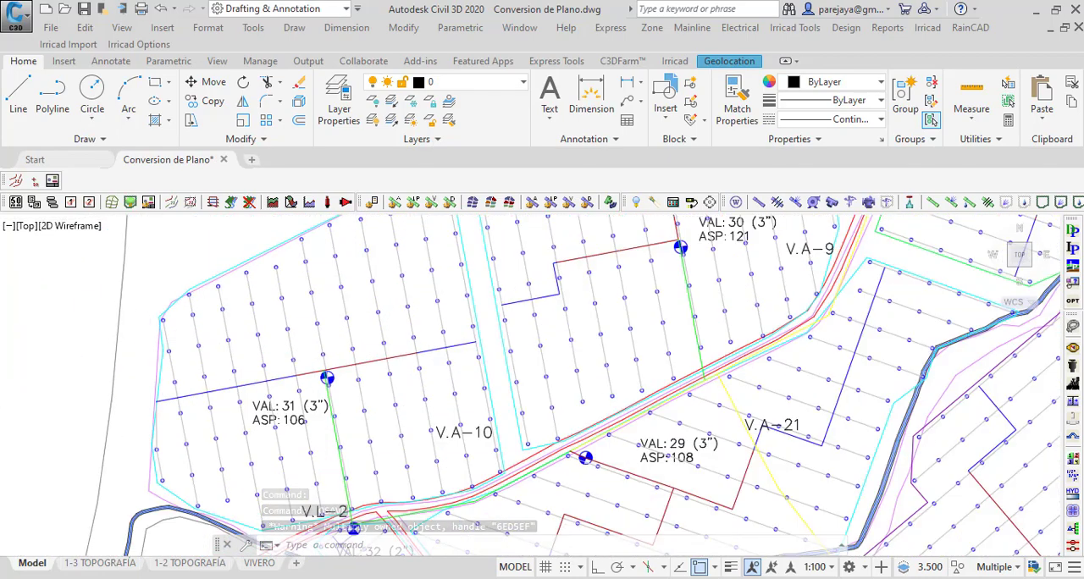
pyautogui.scroll(6, 213, 273)
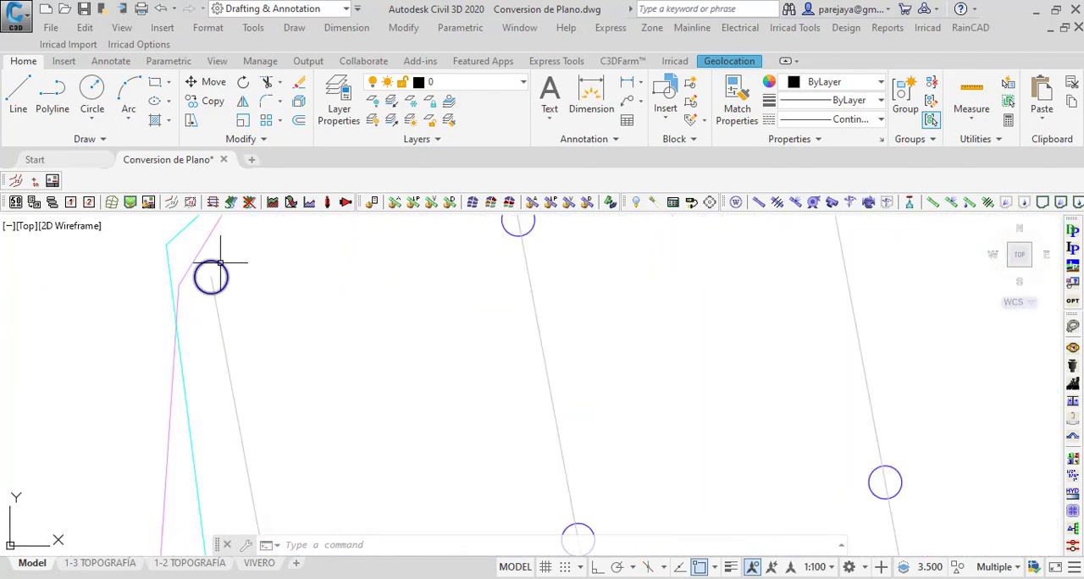
pyautogui.scroll(-12, 184, 338)
pyautogui.scroll(-10, 231, 438)
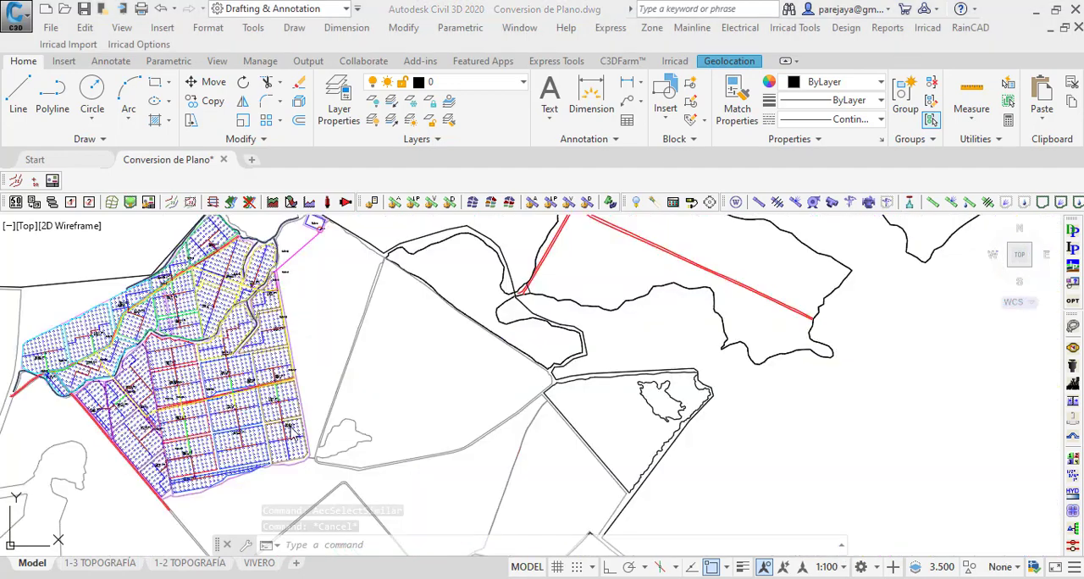
# Step: Isolate the layers of the TURNO 3 plot boundary, a grey sprinkler lateral and a blue sprinkler circle
pyautogui.scroll(6, 292, 500)
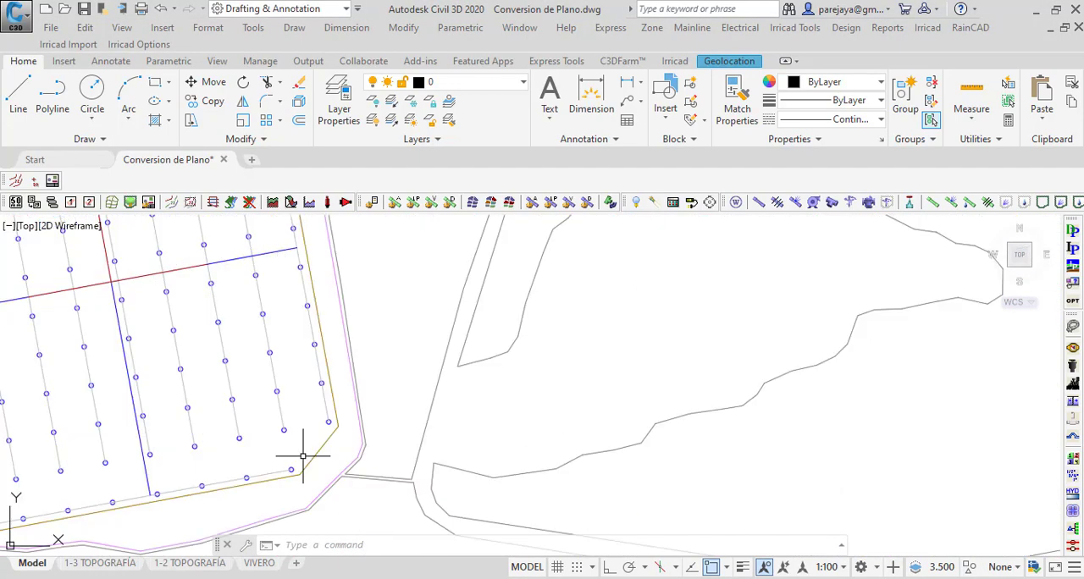
pyautogui.click(340, 433)
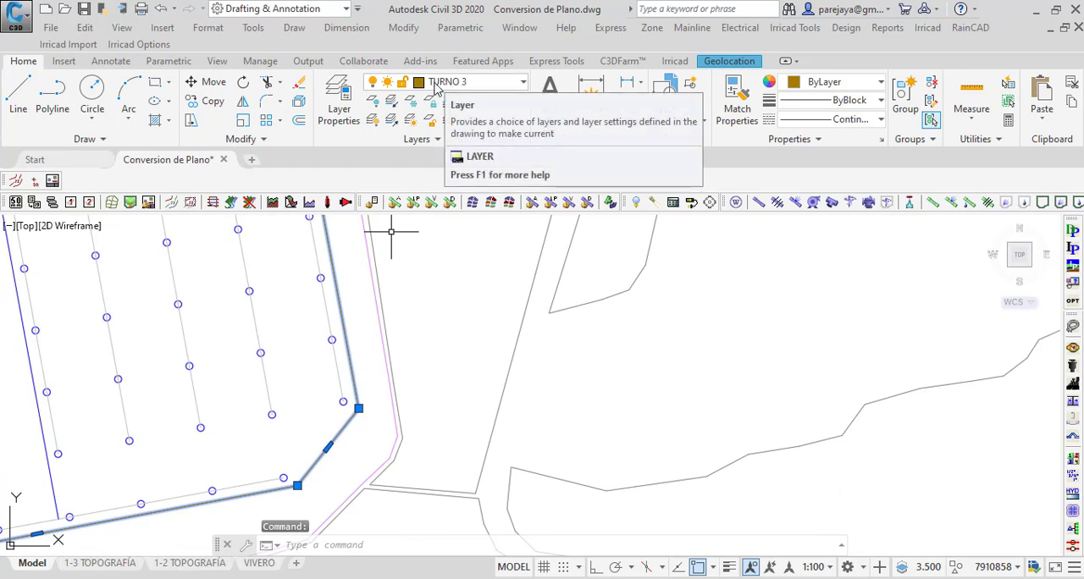
pyautogui.scroll(4, 335, 360)
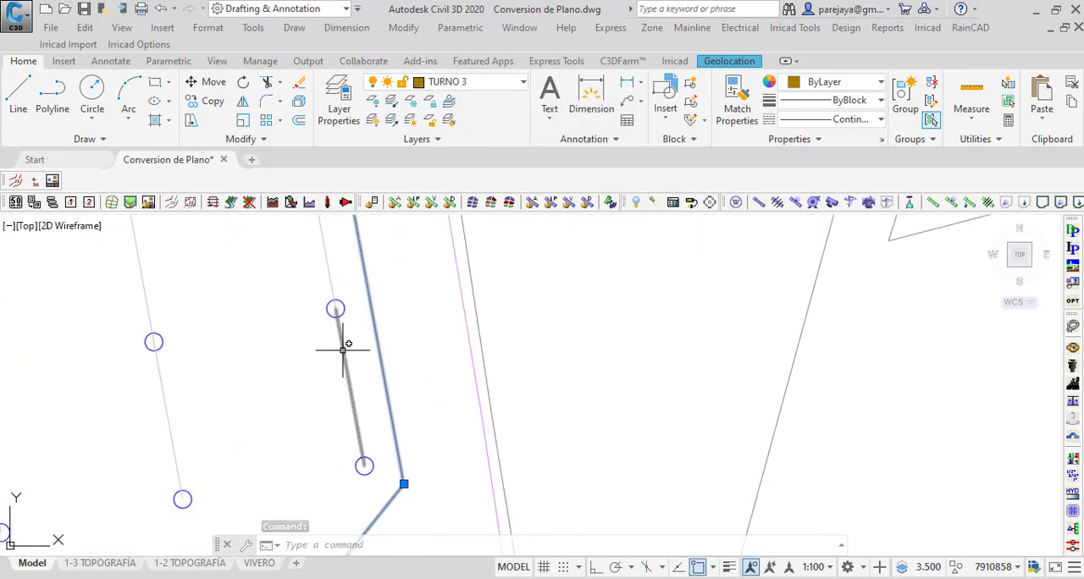
pyautogui.click(345, 354)
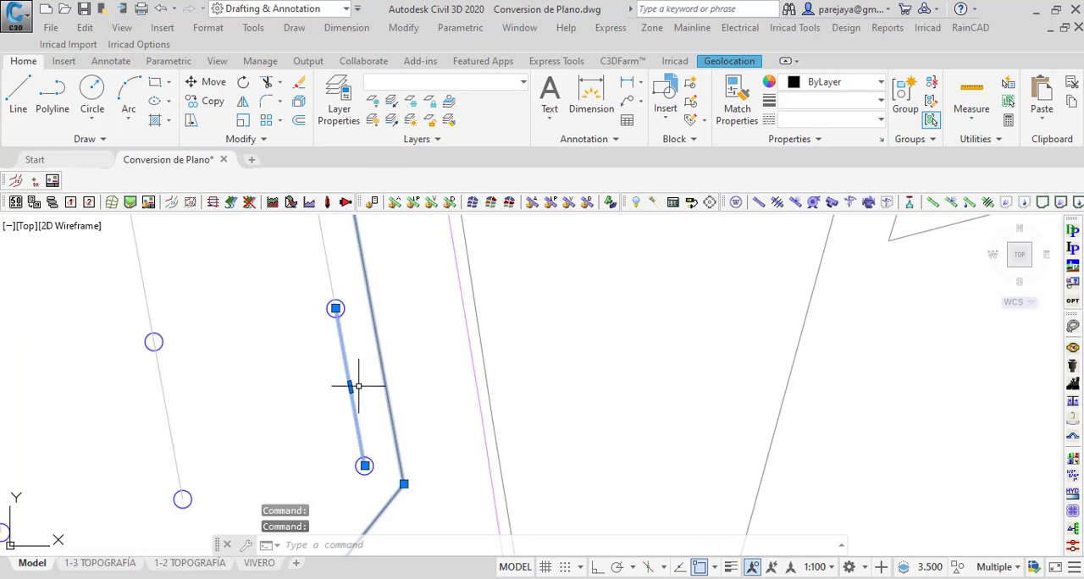
pyautogui.scroll(3, 347, 298)
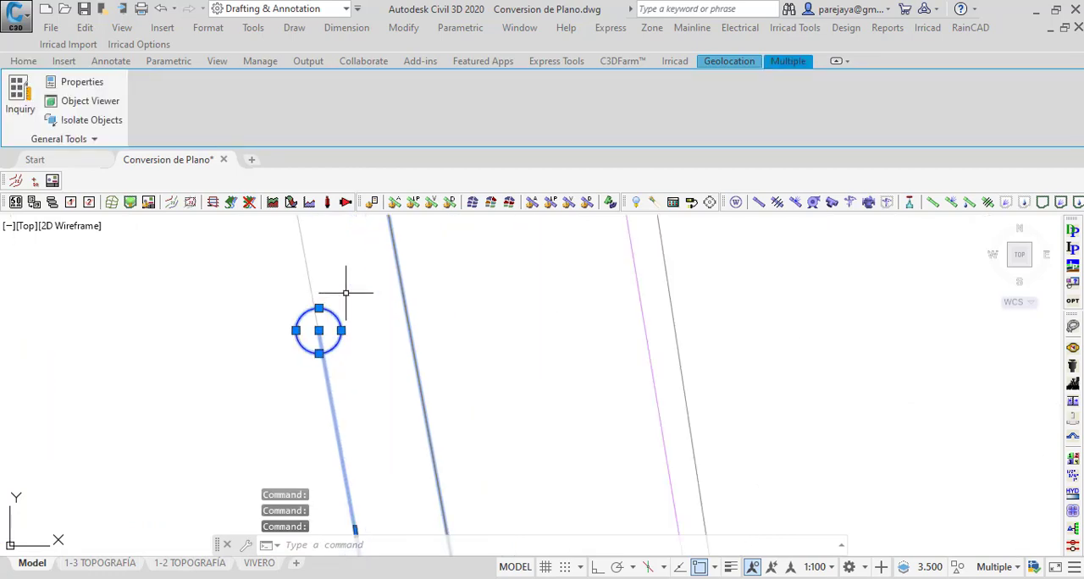
pyautogui.scroll(-6, 322, 334)
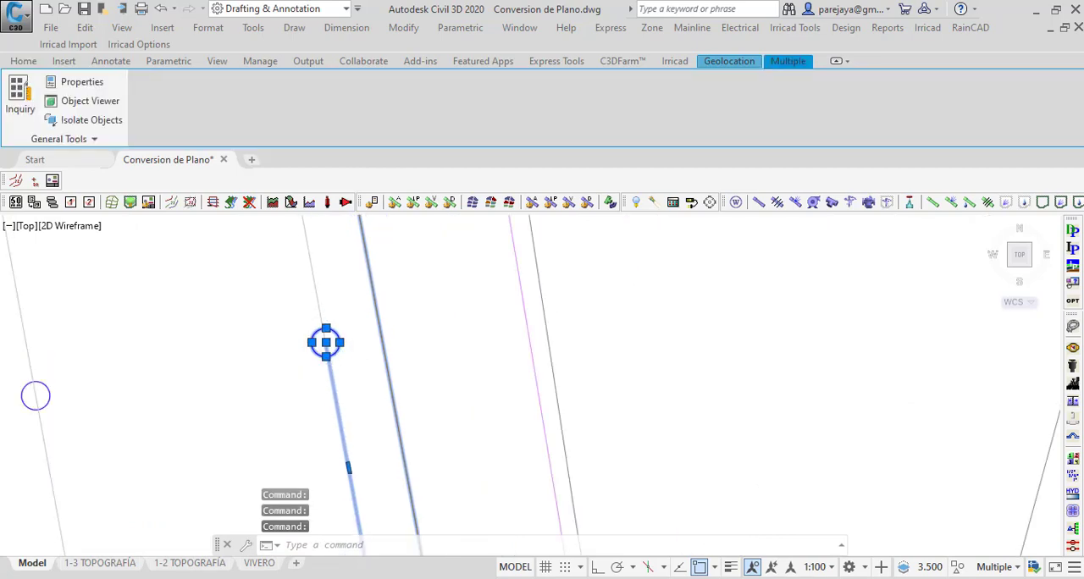
pyautogui.click(23, 61)
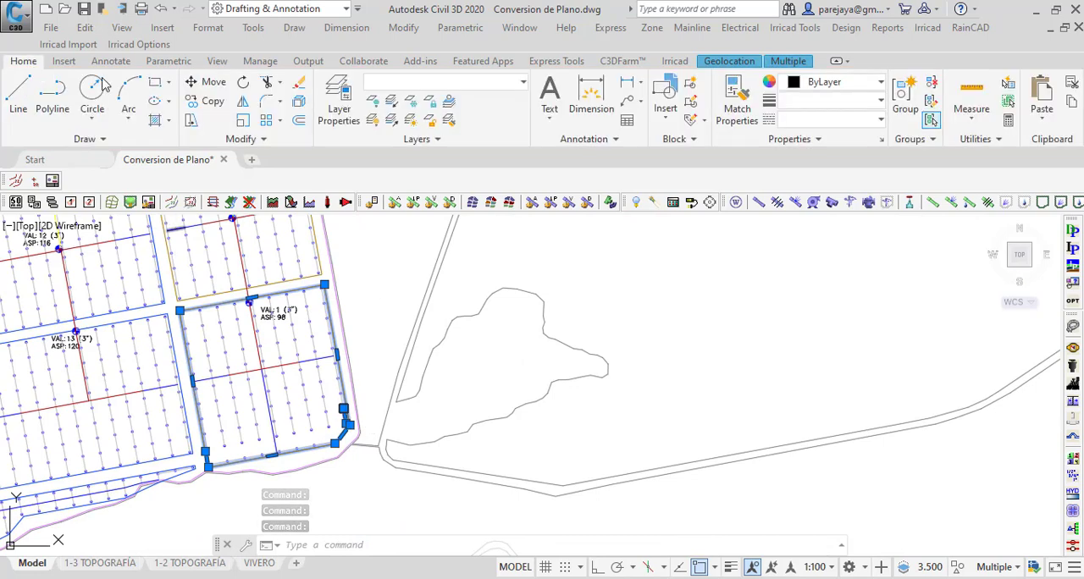
pyautogui.click(391, 102)
# Step: Select the northernmost TURNO 3 plot with all its laterals and sprinklers using a window lasso
pyautogui.scroll(-3, 386, 364)
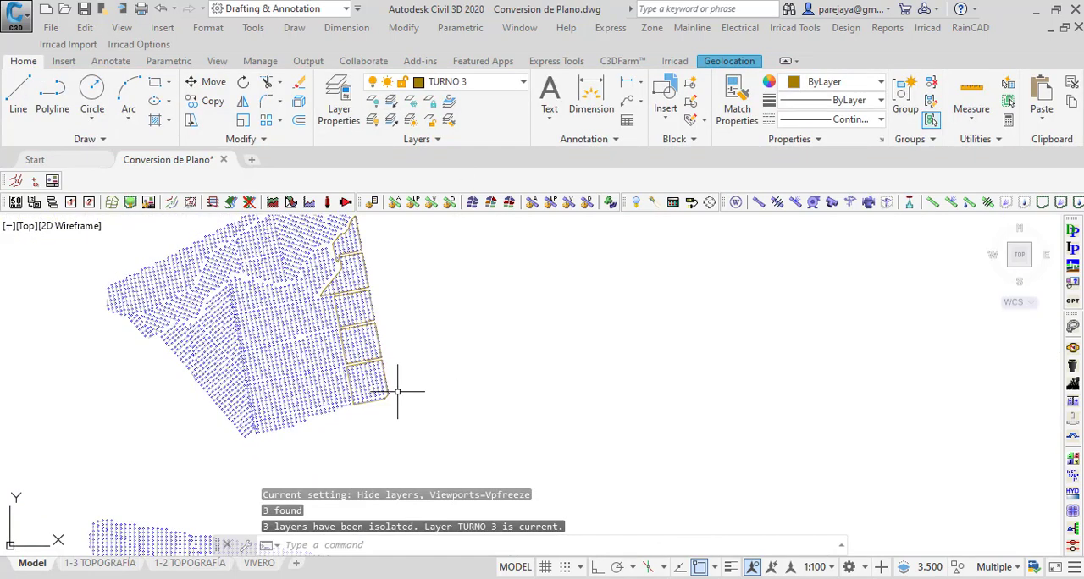
pyautogui.scroll(2, 345, 235)
pyautogui.scroll(1, 339, 246)
pyautogui.scroll(-3, 318, 297)
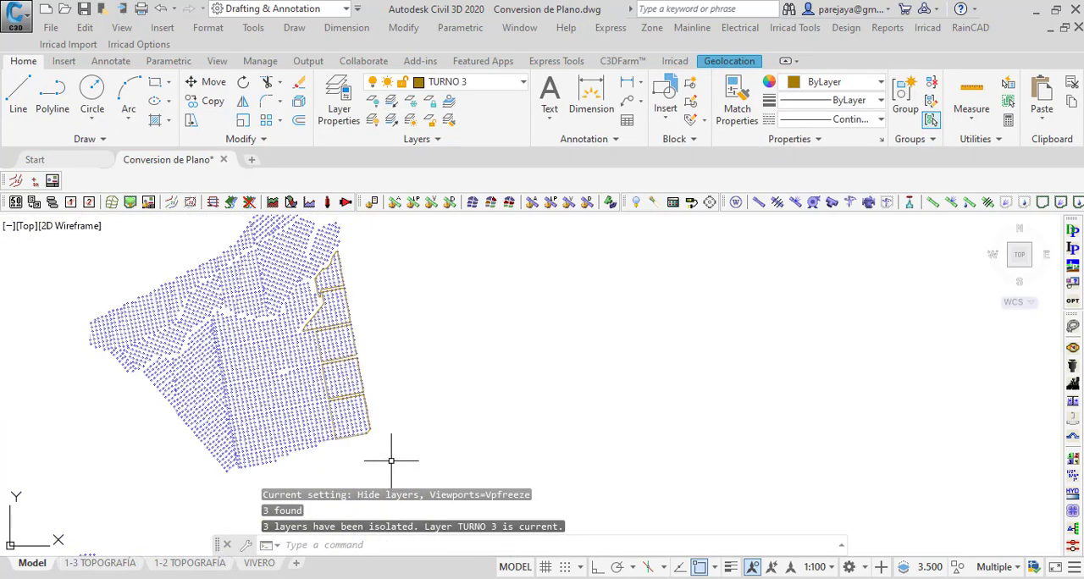
pyautogui.scroll(6, 325, 254)
pyautogui.scroll(-3, 296, 296)
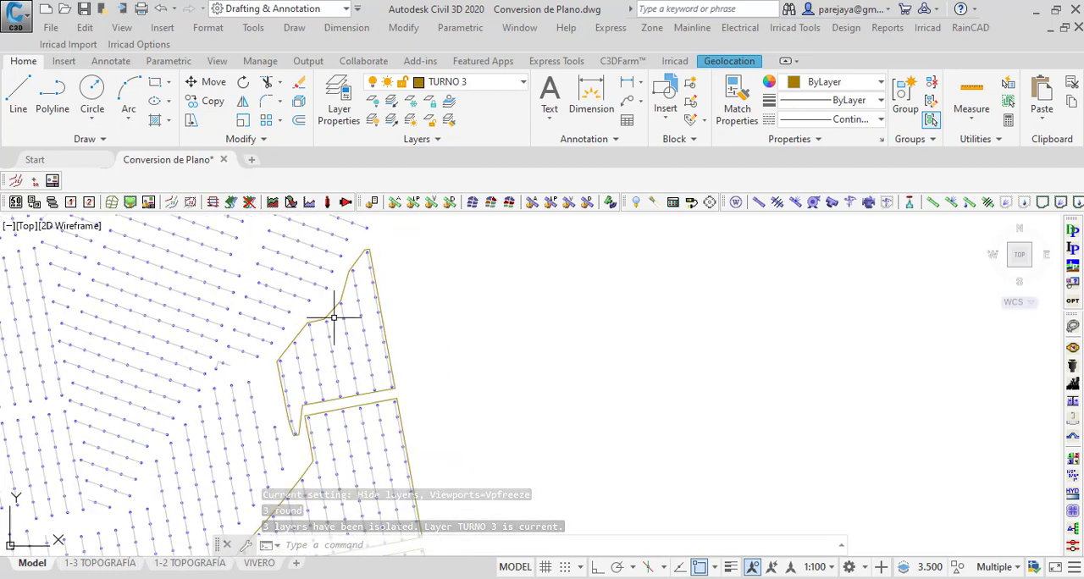
pyautogui.scroll(3, 279, 363)
pyautogui.moveTo(264, 373)
pyautogui.mouseDown()
pyautogui.moveTo(295, 305)
pyautogui.moveTo(359, 253)
pyautogui.moveTo(327, 296)
pyautogui.moveTo(305, 314)
pyautogui.moveTo(336, 260)
pyautogui.moveTo(370, 235)
pyautogui.moveTo(427, 419)
pyautogui.moveTo(410, 480)
pyautogui.moveTo(266, 515)
pyautogui.mouseUp()
pyautogui.scroll(3, 327, 295)
pyautogui.scroll(-2, 312, 303)
pyautogui.moveTo(266, 515); pyautogui.dragTo(322, 352, button='middle')
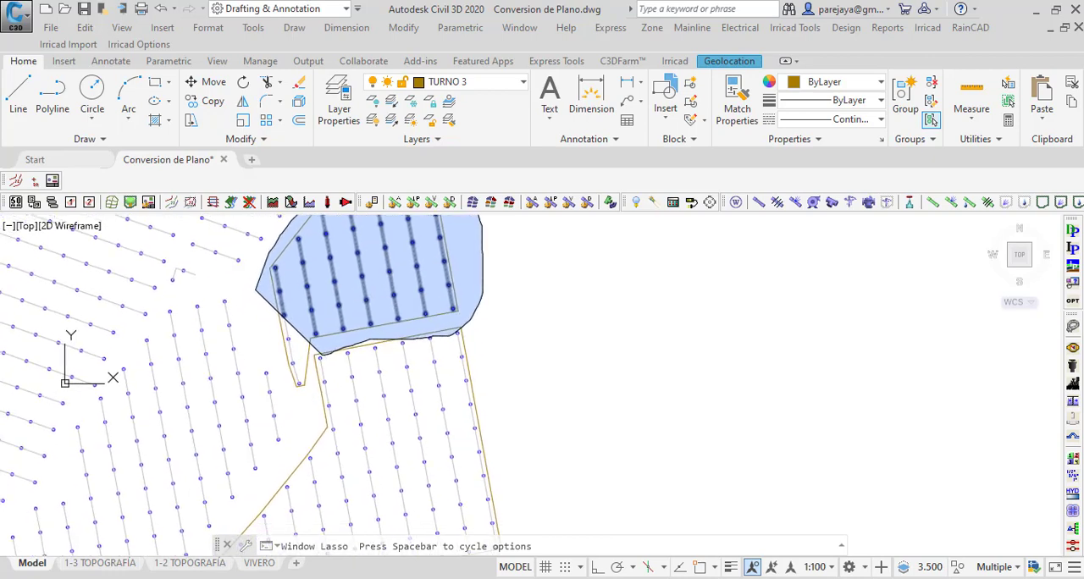
pyautogui.moveTo(322, 352); pyautogui.dragTo(297, 408)
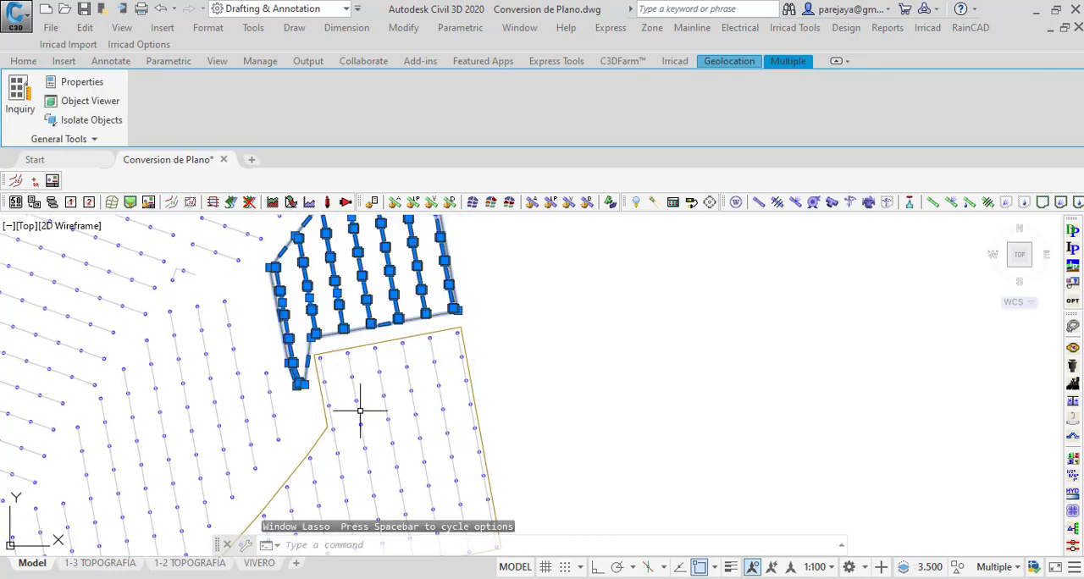
pyautogui.scroll(-3, 358, 411)
# Step: Filter the current selection with Quick Select to keep only objects whose layer equals ASPERSORES
pyautogui.rightClick(424, 329)
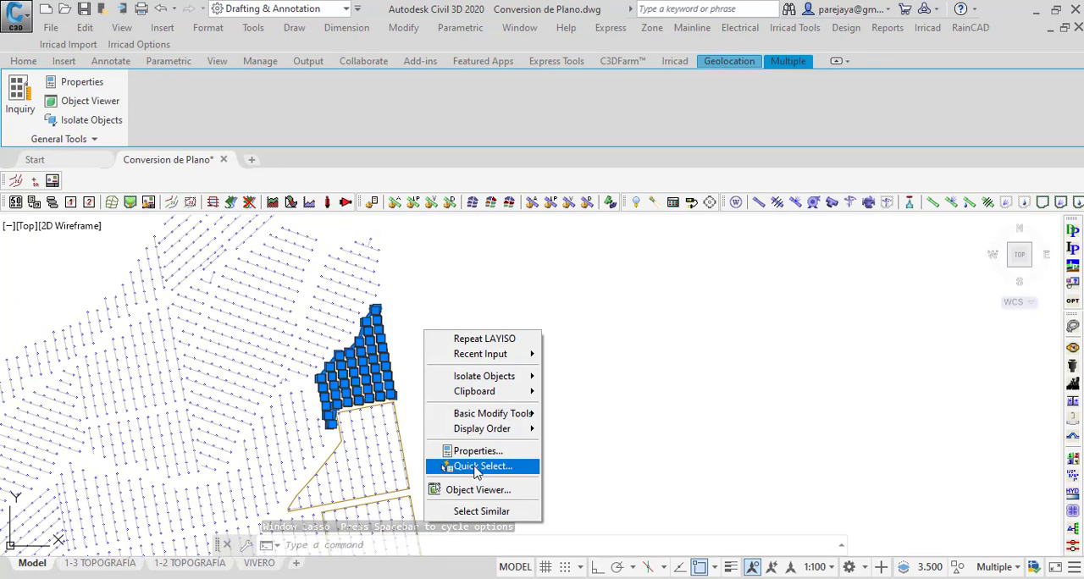
pyautogui.click(479, 471)
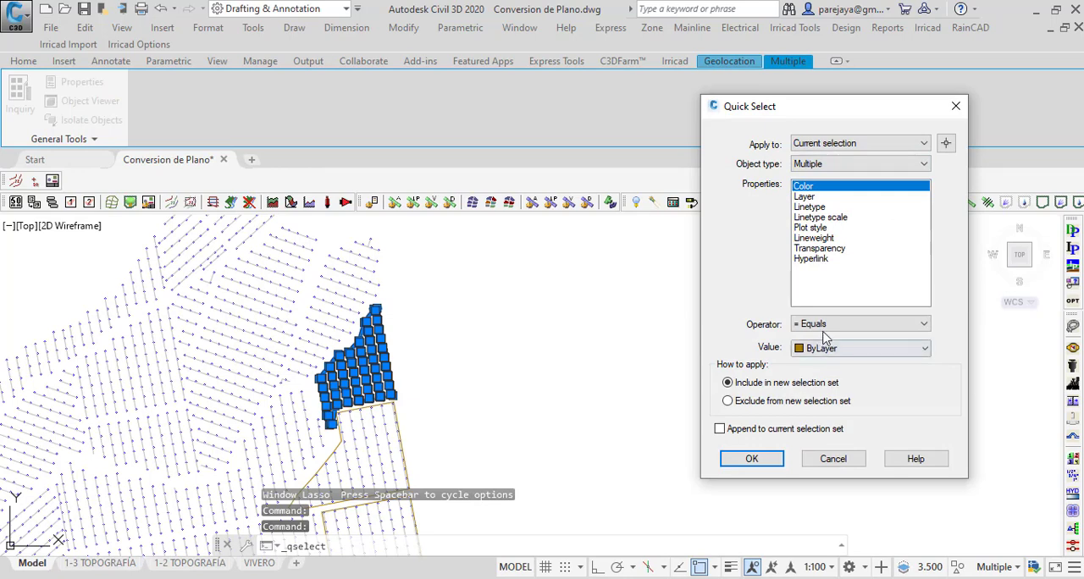
pyautogui.click(834, 196)
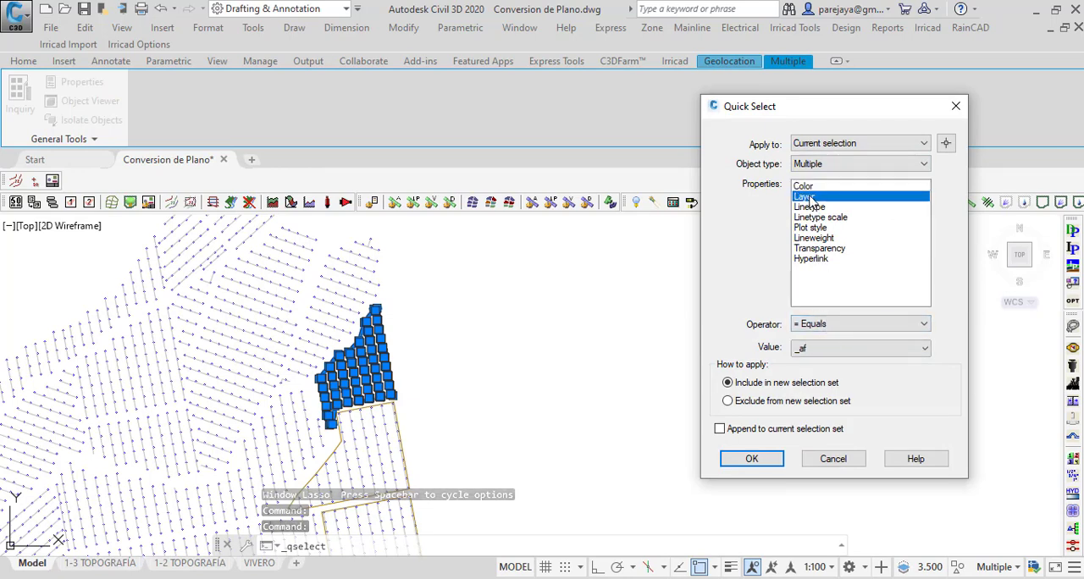
pyautogui.click(824, 354)
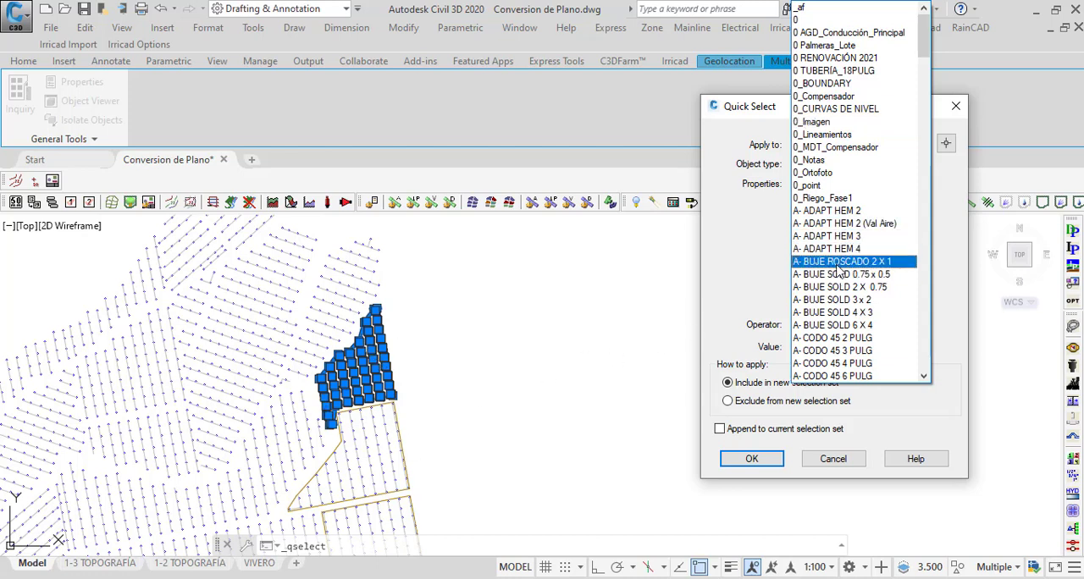
pyautogui.scroll(-1, 851, 152)
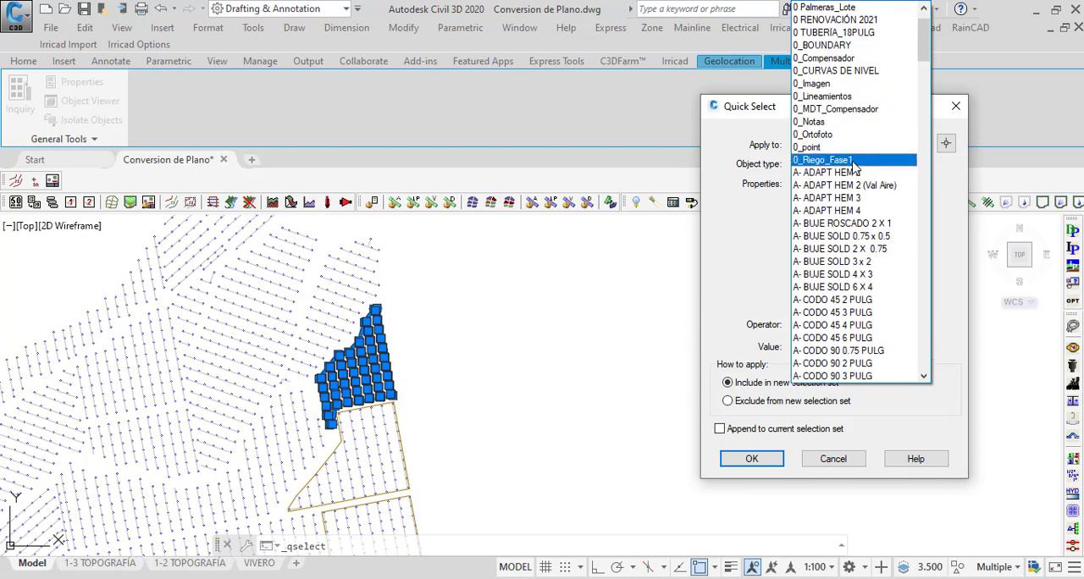
pyautogui.scroll(-9, 847, 212)
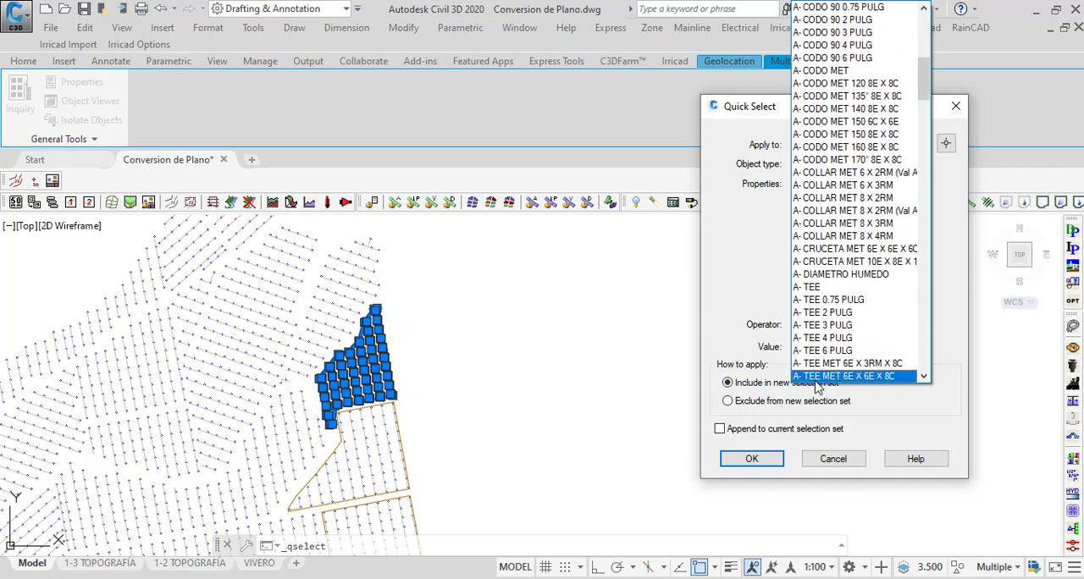
pyautogui.scroll(-7, 819, 334)
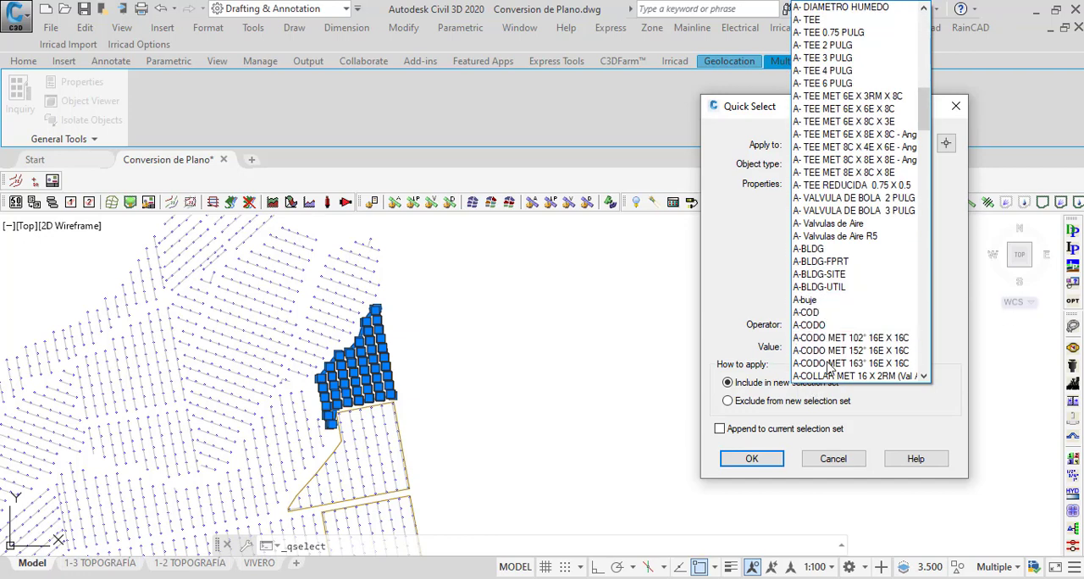
pyautogui.scroll(-3, 843, 286)
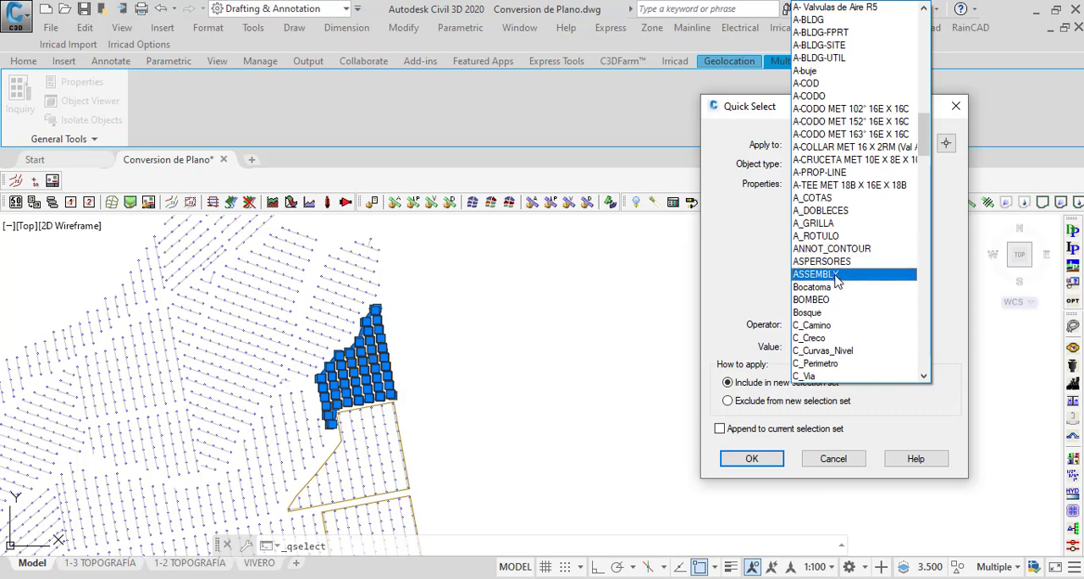
pyautogui.click(837, 262)
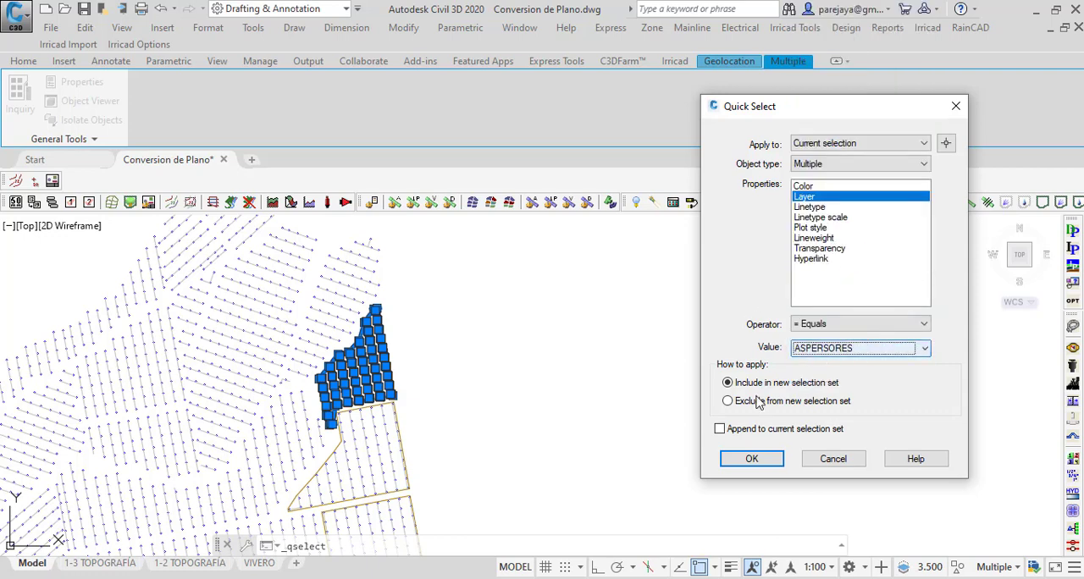
pyautogui.click(749, 460)
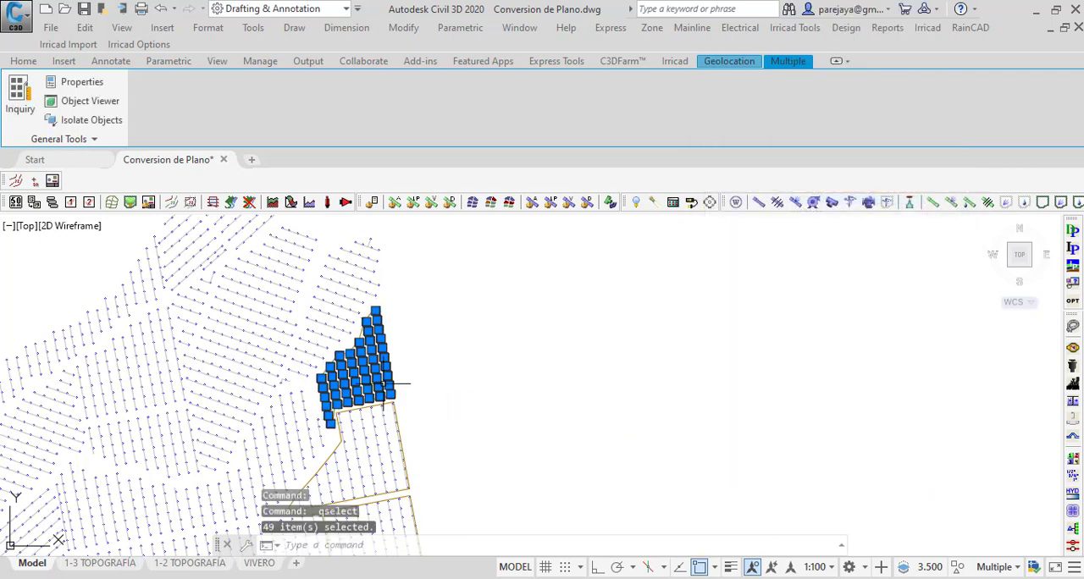
# Step: Convert the selected ASPERSORES sprinklers into zone outlets on IRR_OUTLETS, using sprinkler LWP 2450 with nozzle LWP 2450 BOQ PURPLE + LIME G 367 LPH
pyautogui.scroll(7, 369, 348)
pyautogui.scroll(-5, 322, 283)
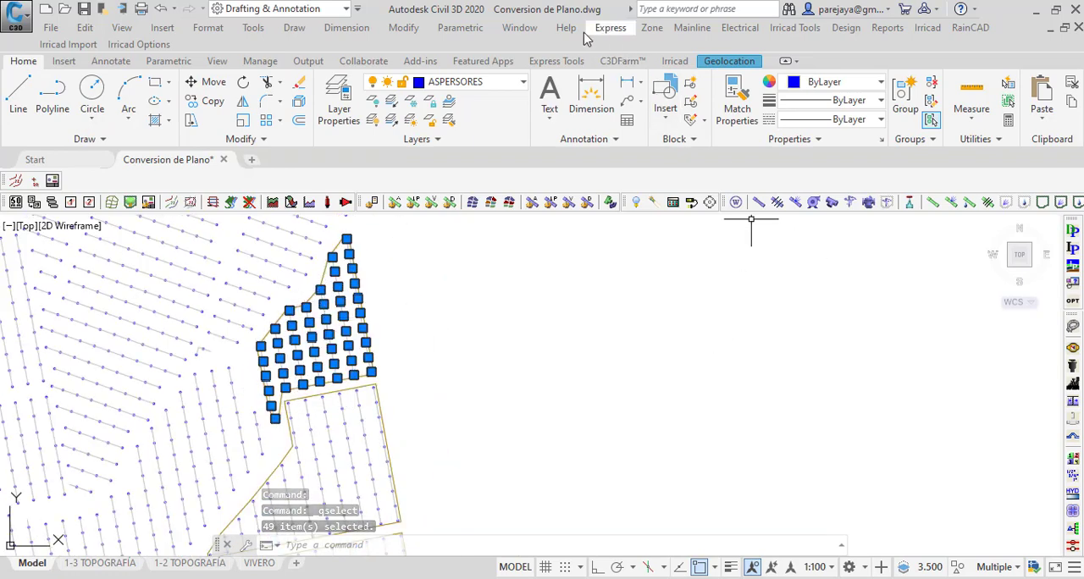
pyautogui.click(652, 28)
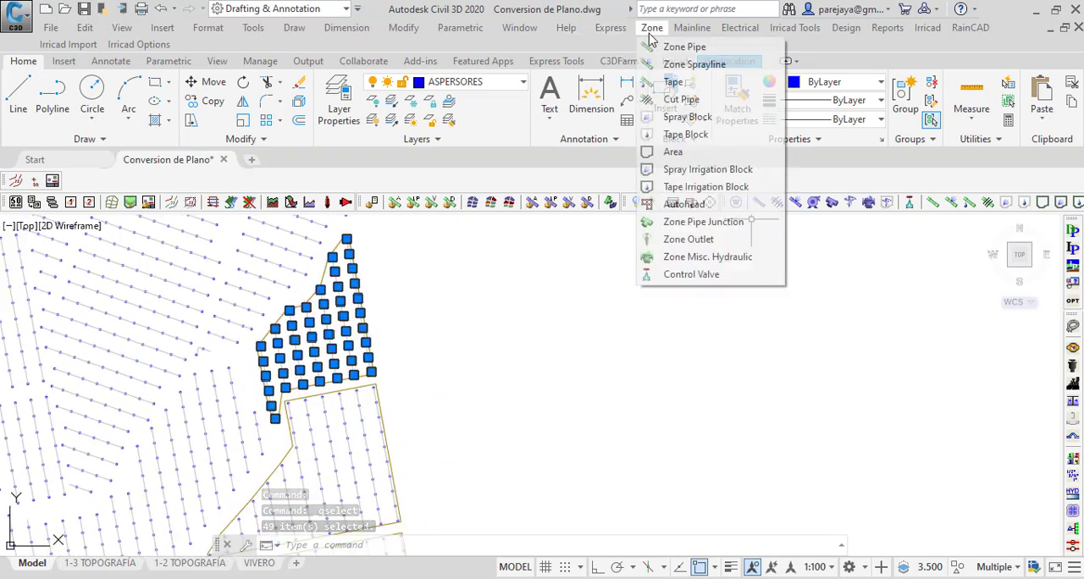
pyautogui.click(687, 241)
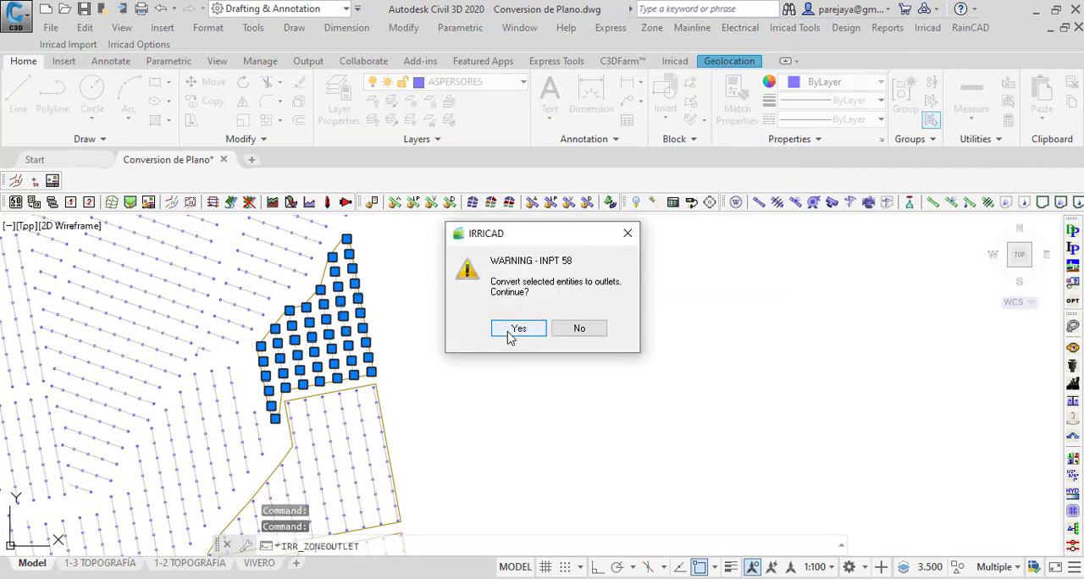
pyautogui.click(515, 330)
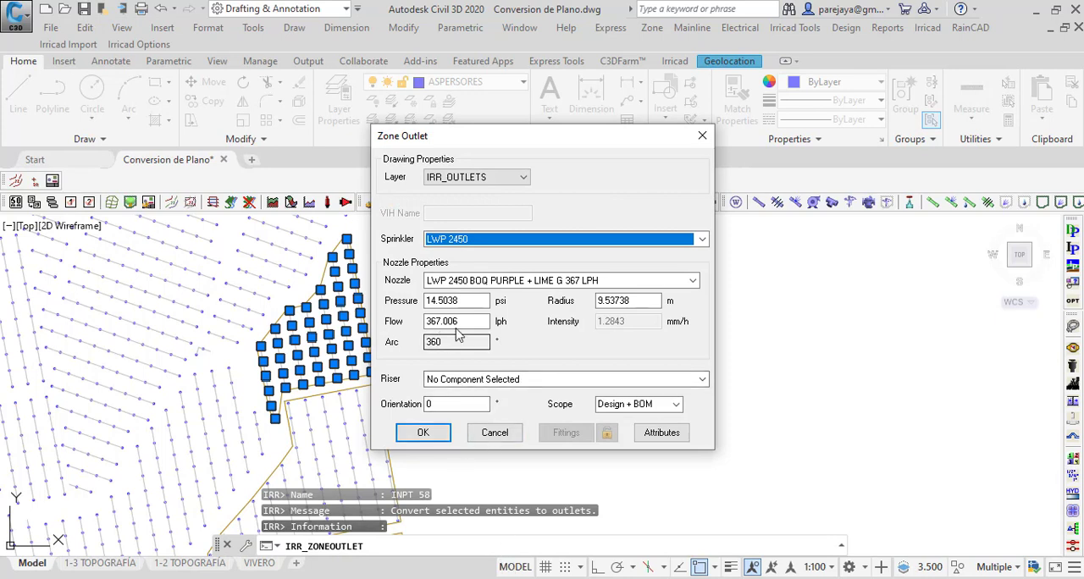
pyautogui.moveTo(462, 300); pyautogui.dragTo(325, 305)
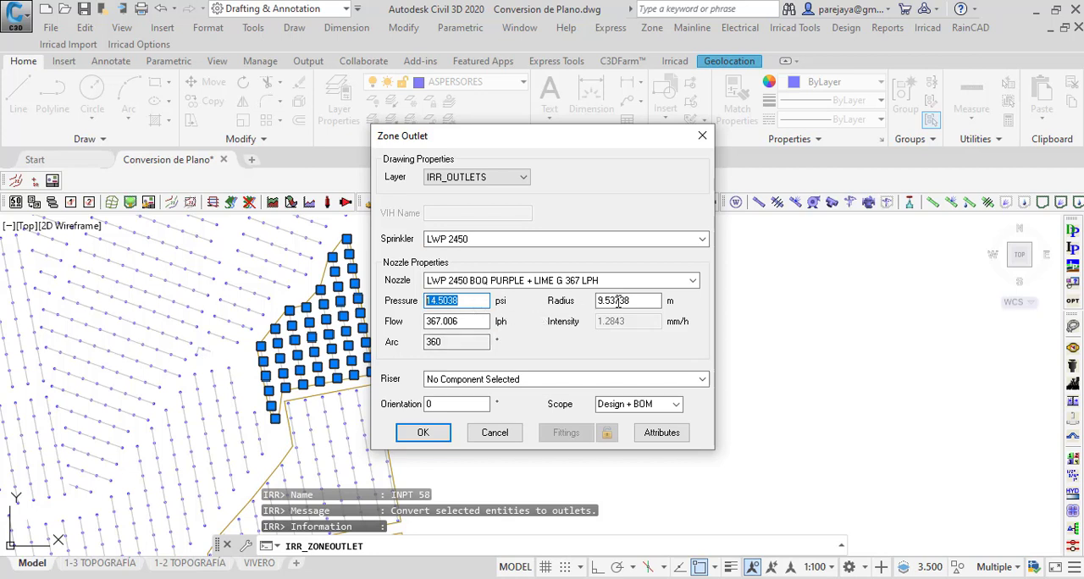
pyautogui.moveTo(642, 300); pyautogui.dragTo(569, 303)
pyautogui.moveTo(461, 326); pyautogui.dragTo(404, 326)
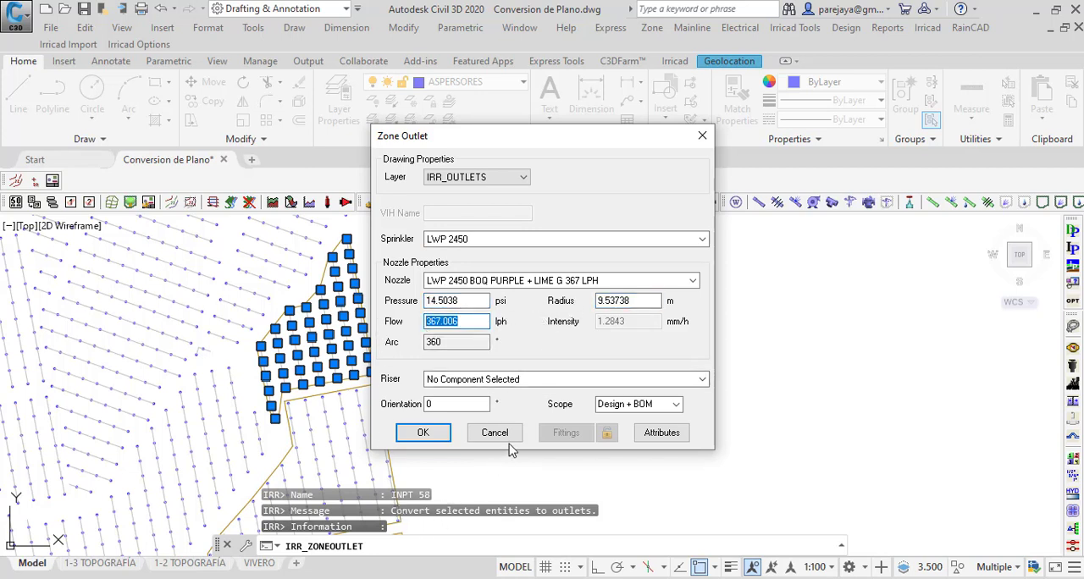
pyautogui.moveTo(457, 404); pyautogui.dragTo(321, 412)
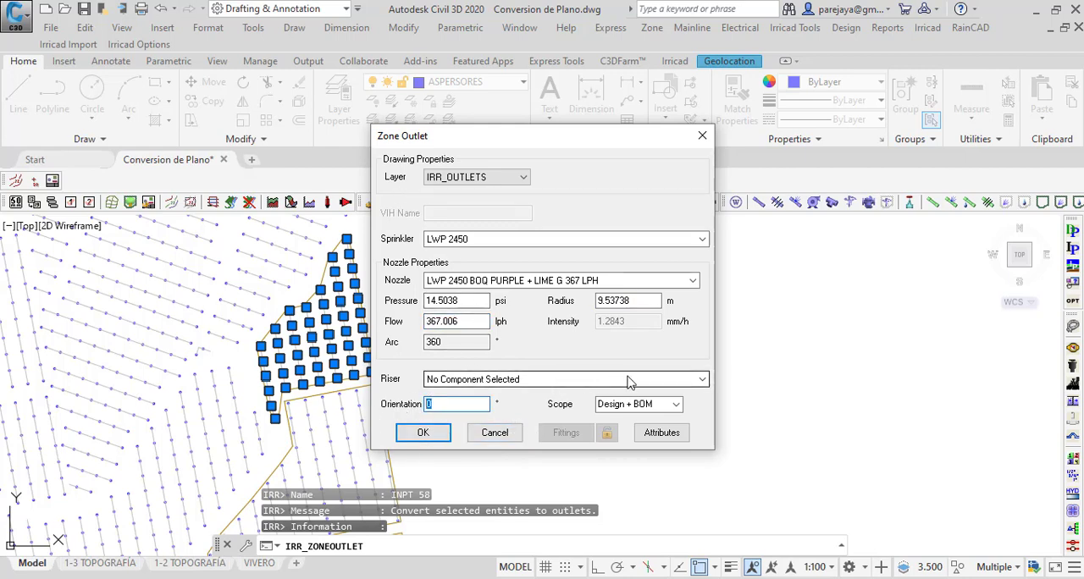
pyautogui.moveTo(455, 139); pyautogui.dragTo(661, 109)
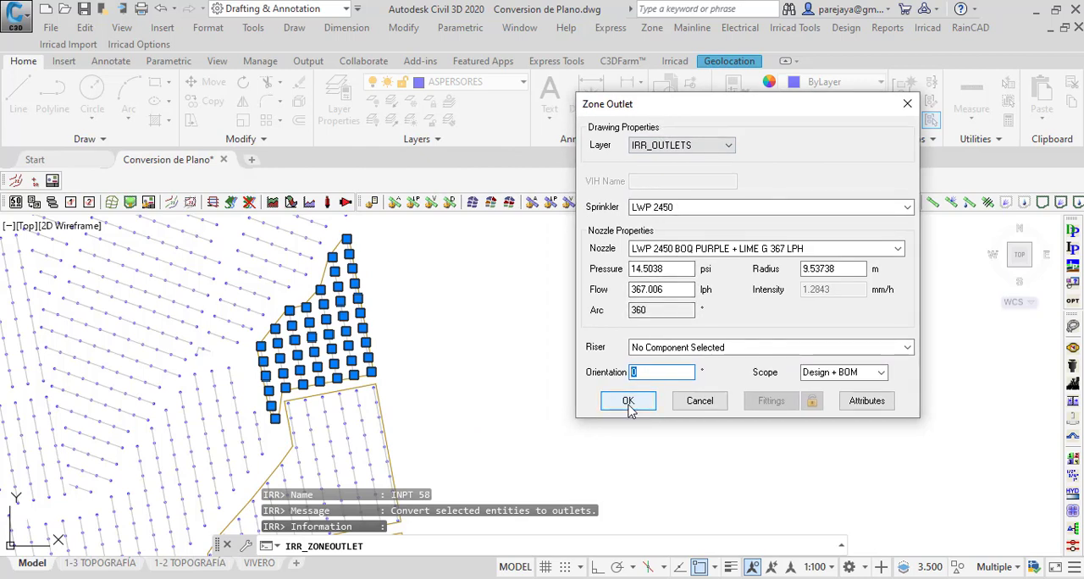
pyautogui.click(629, 403)
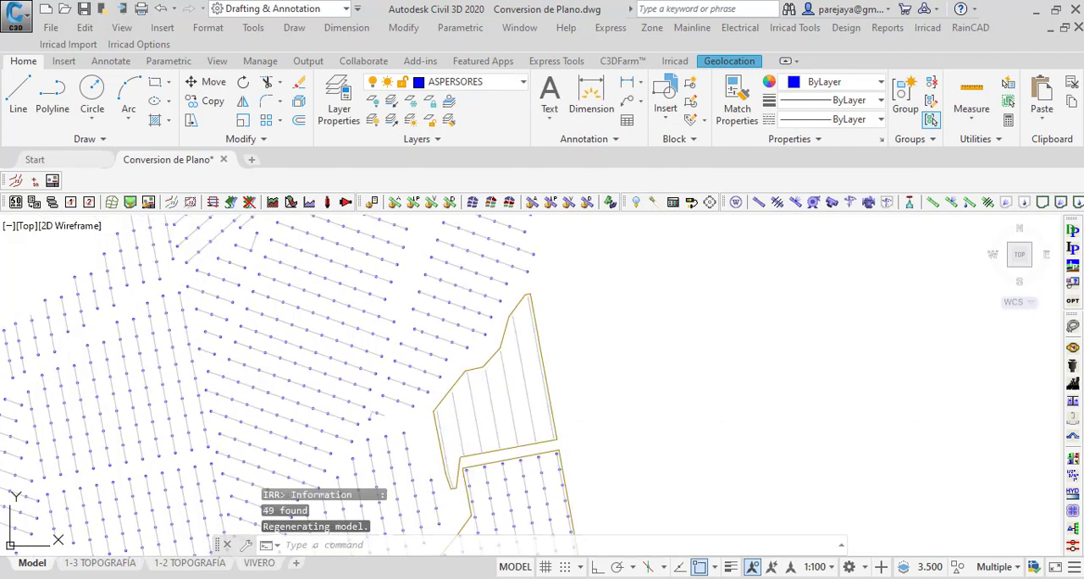
# Step: Turn on the IRR_OUTLETS layer to check the converted outlets in the northernmost TURNO 3 plot
pyautogui.click(507, 84)
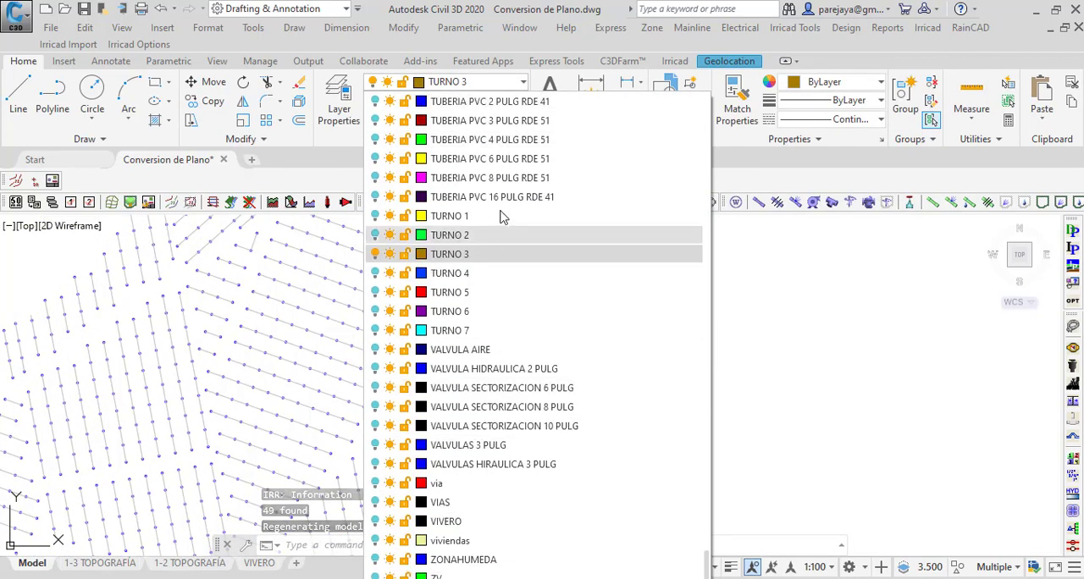
pyautogui.scroll(2, 476, 165)
pyautogui.scroll(-2, 466, 255)
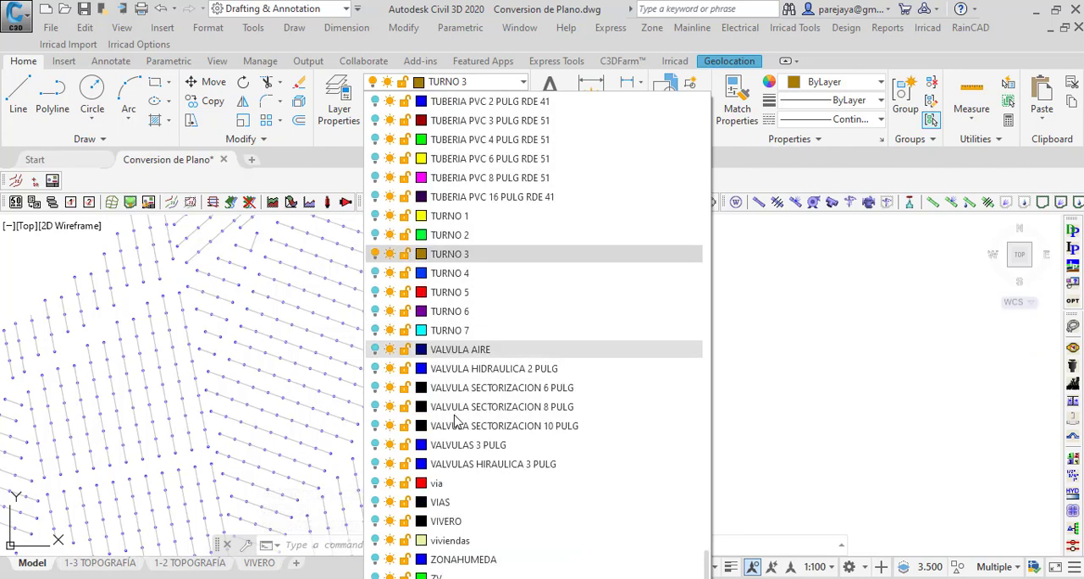
pyautogui.scroll(3, 462, 320)
pyautogui.scroll(10, 462, 320)
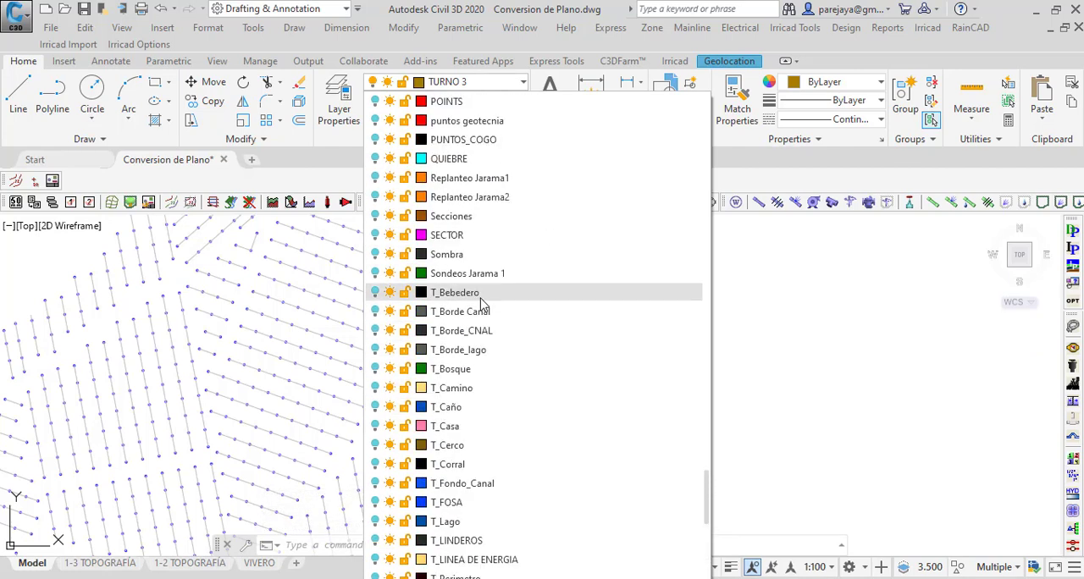
pyautogui.scroll(10, 480, 302)
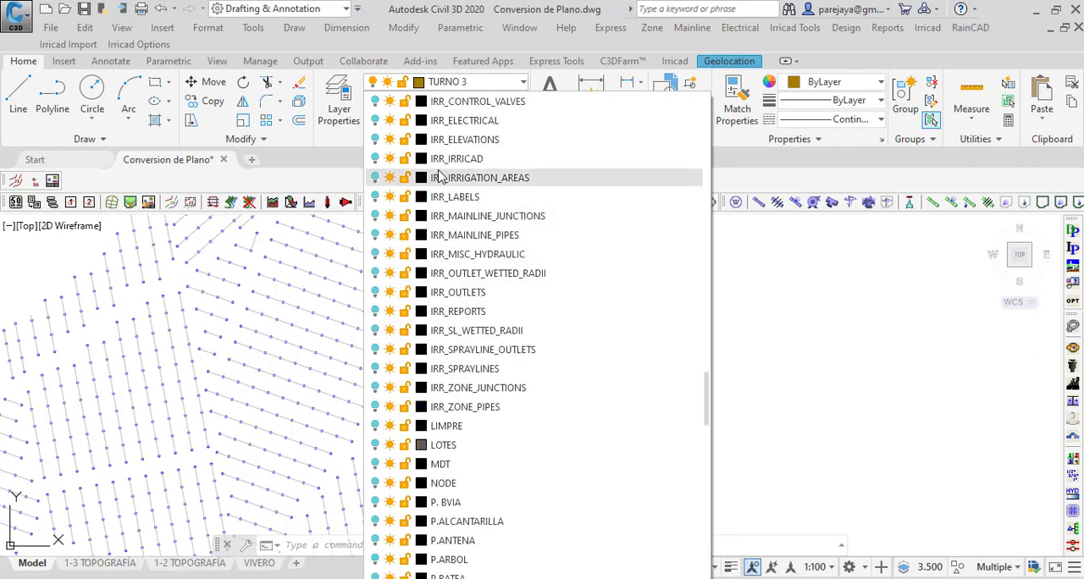
pyautogui.click(376, 293)
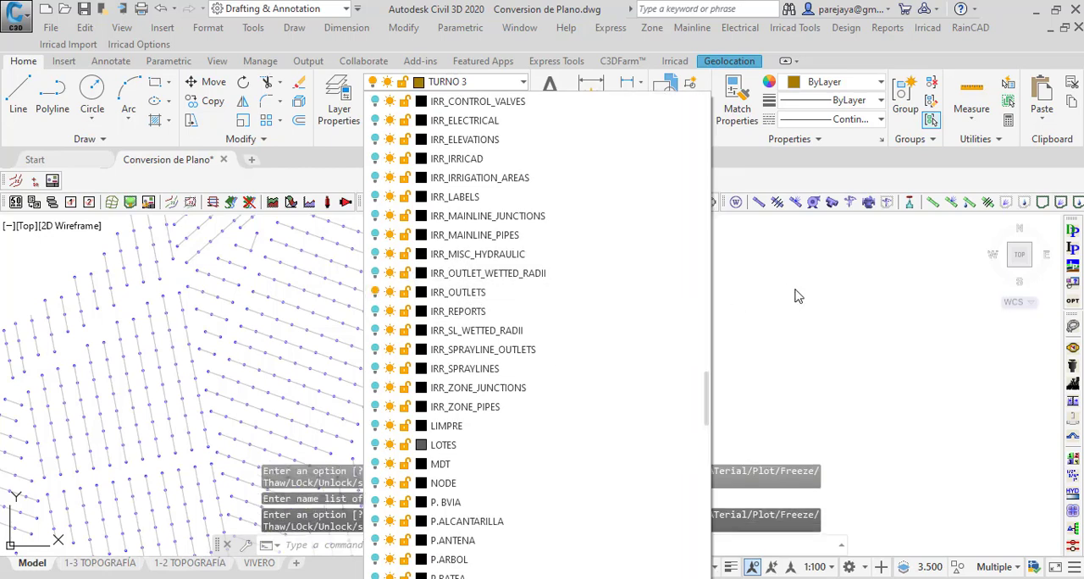
pyautogui.click(796, 297)
pyautogui.scroll(3, 497, 358)
pyautogui.scroll(-5, 314, 310)
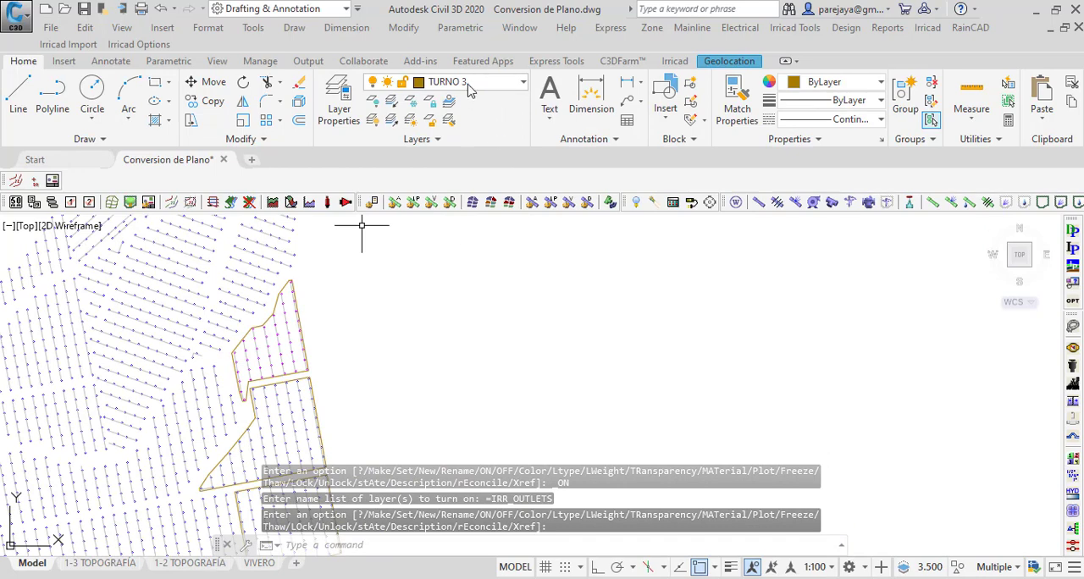
# Step: Turn on the IRR_OUTLET_WETTED_RADII layer and examine the outlets' wetted circles in the northernmost plot
pyautogui.click(494, 85)
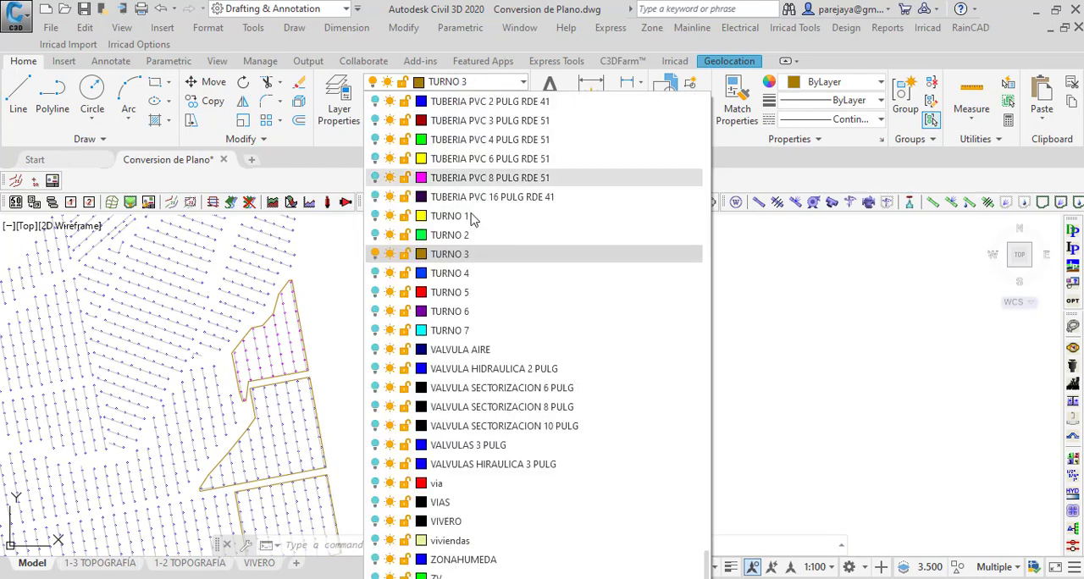
pyautogui.scroll(10, 491, 308)
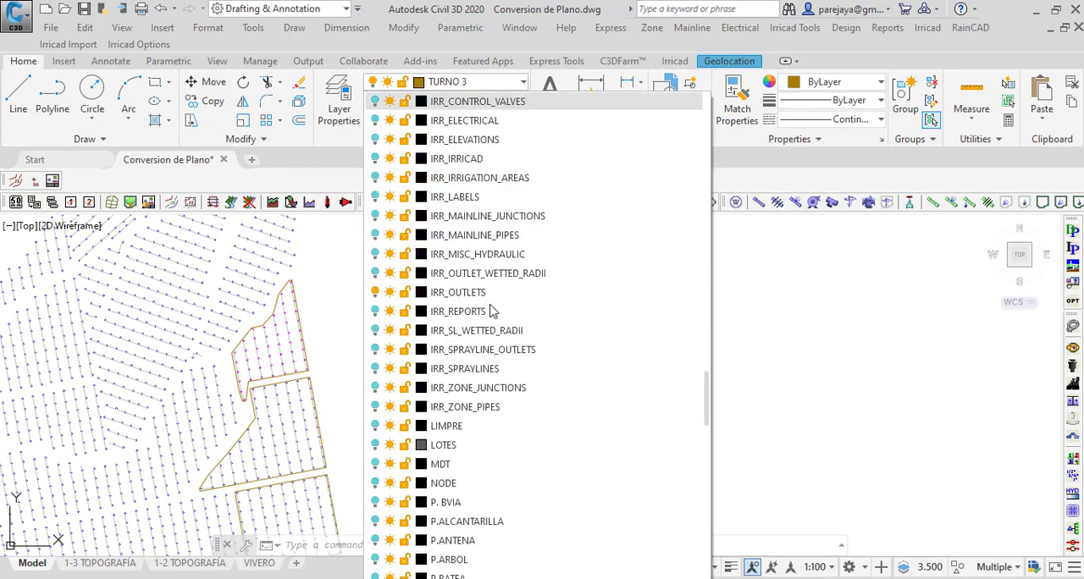
pyautogui.click(376, 274)
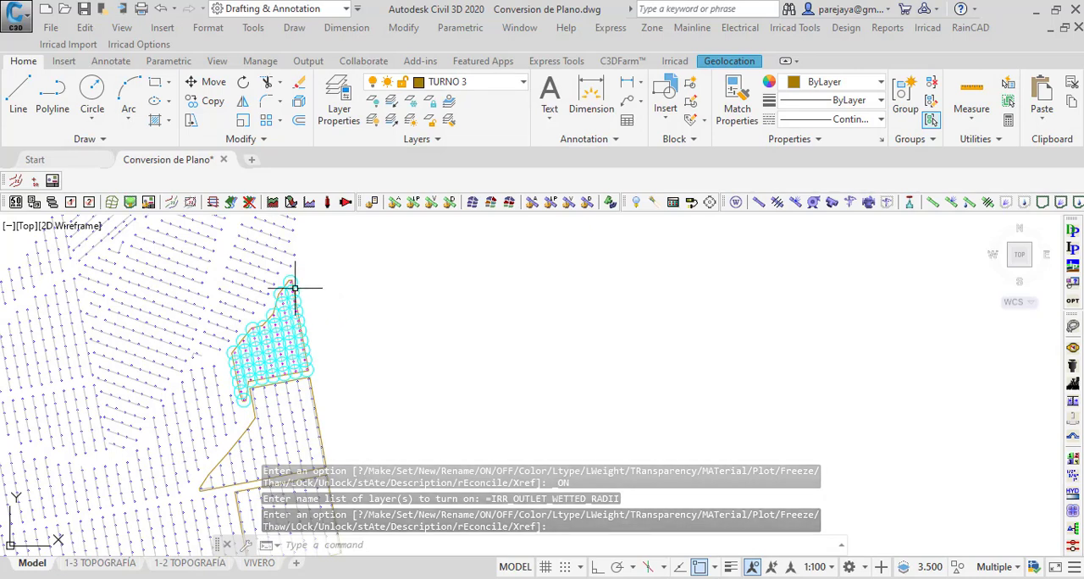
pyautogui.scroll(5, 302, 282)
pyautogui.scroll(-6, 339, 237)
pyautogui.scroll(4, 271, 414)
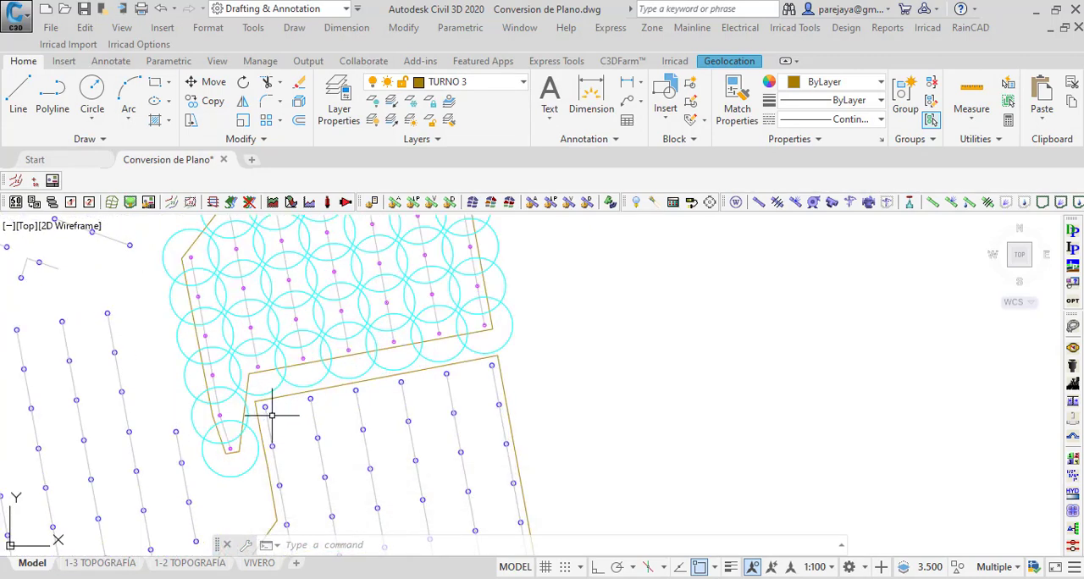
pyautogui.scroll(-4, 277, 407)
# Step: Turn off the wetted radii layer by picking one of the cyan circles in the drawing
pyautogui.click(372, 100)
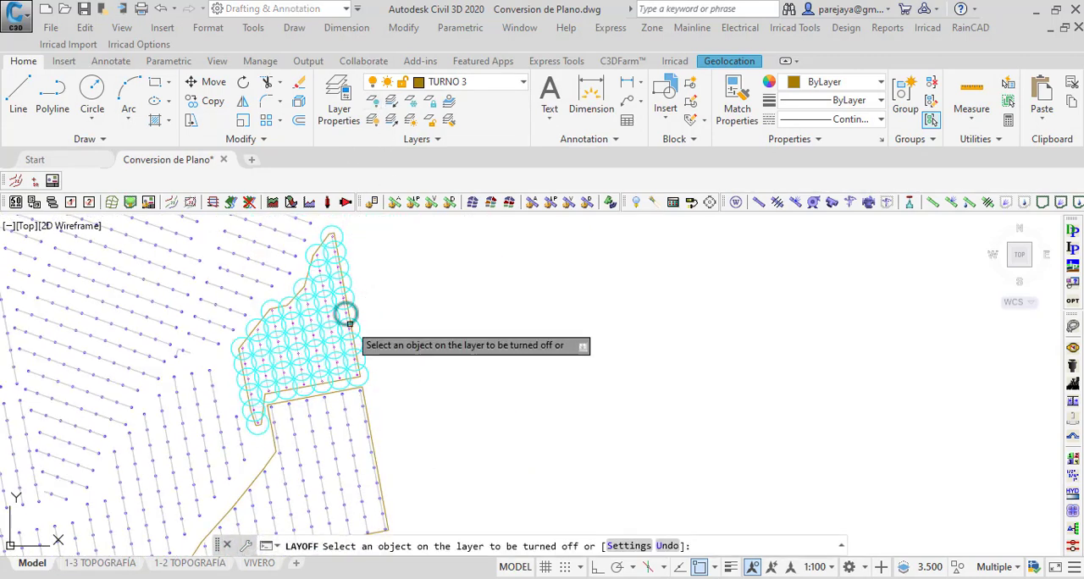
pyautogui.scroll(3, 347, 322)
pyautogui.click(385, 296)
pyautogui.scroll(-3, 384, 297)
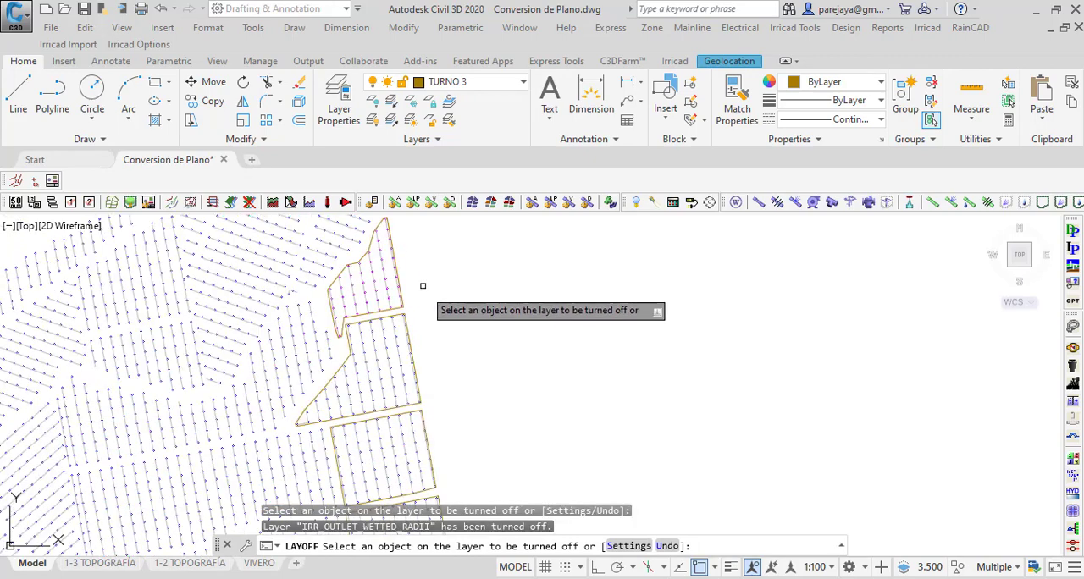
pyautogui.press('Escape')
# Step: Turn off the IRR_OUTLETS layer by picking one of the magenta outlets near the northernmost plot's southern boundary
pyautogui.scroll(5, 402, 308)
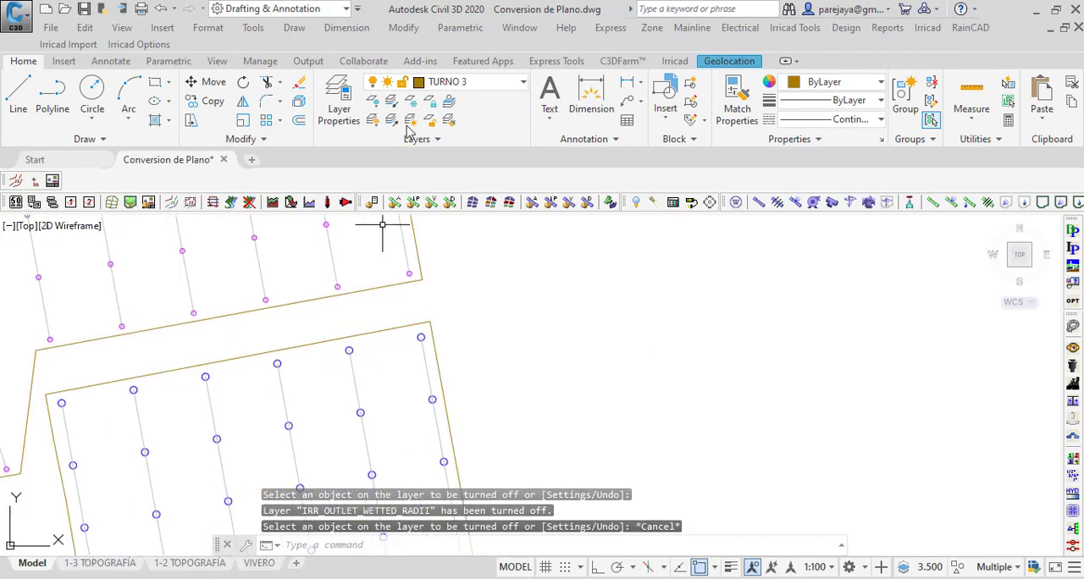
pyautogui.click(374, 100)
pyautogui.scroll(4, 349, 274)
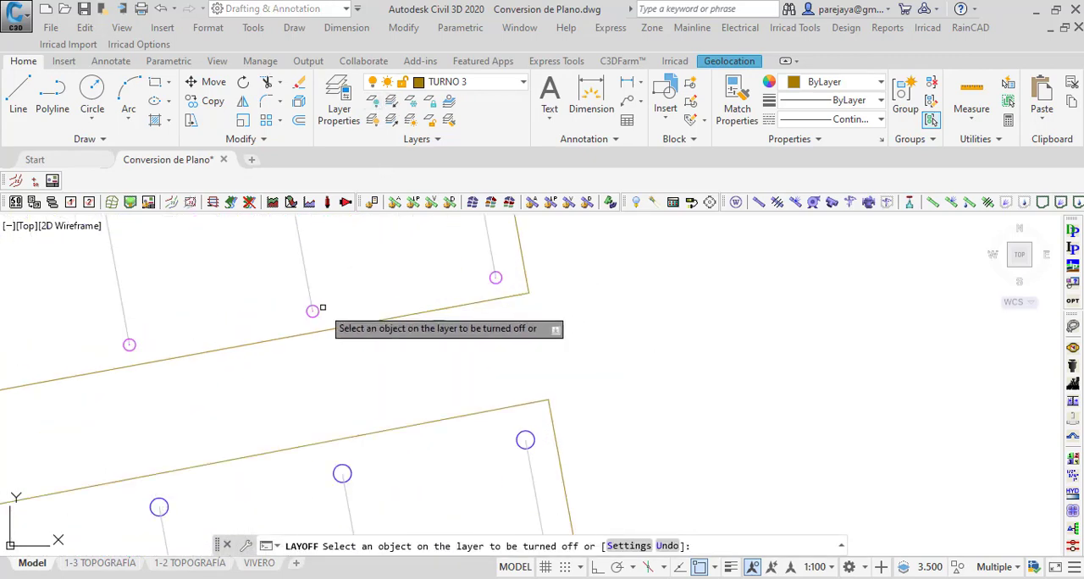
pyautogui.click(313, 310)
pyautogui.scroll(-5, 387, 254)
pyautogui.scroll(-2, 471, 244)
pyautogui.press('Escape')
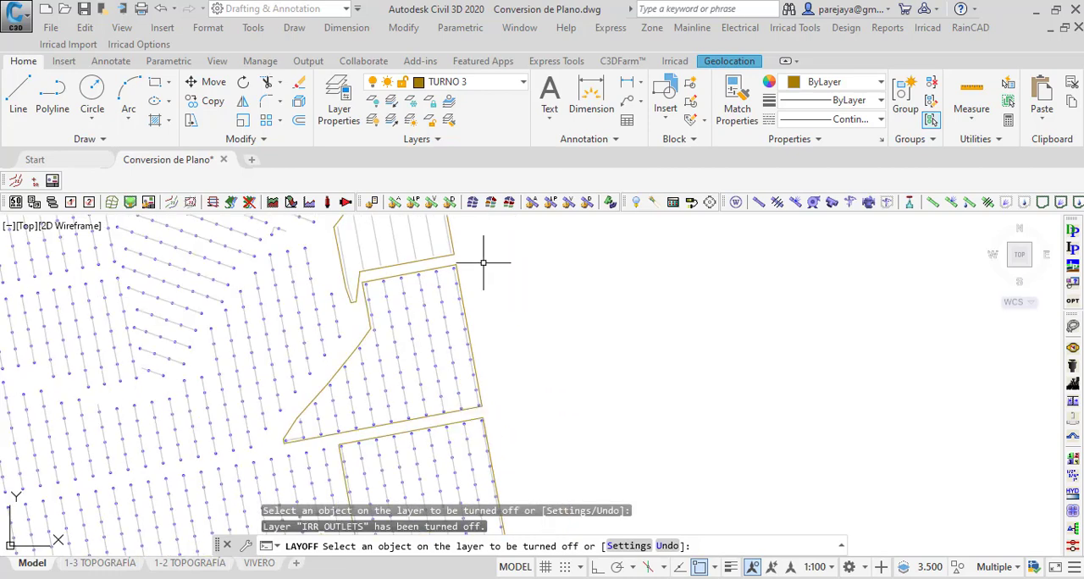
# Step: Lasso the laterals and sprinklers of the second TURNO 3 plot from the north and filter them with Quick Select to layer ASPERSORES
pyautogui.scroll(-2, 355, 302)
pyautogui.scroll(2, 353, 312)
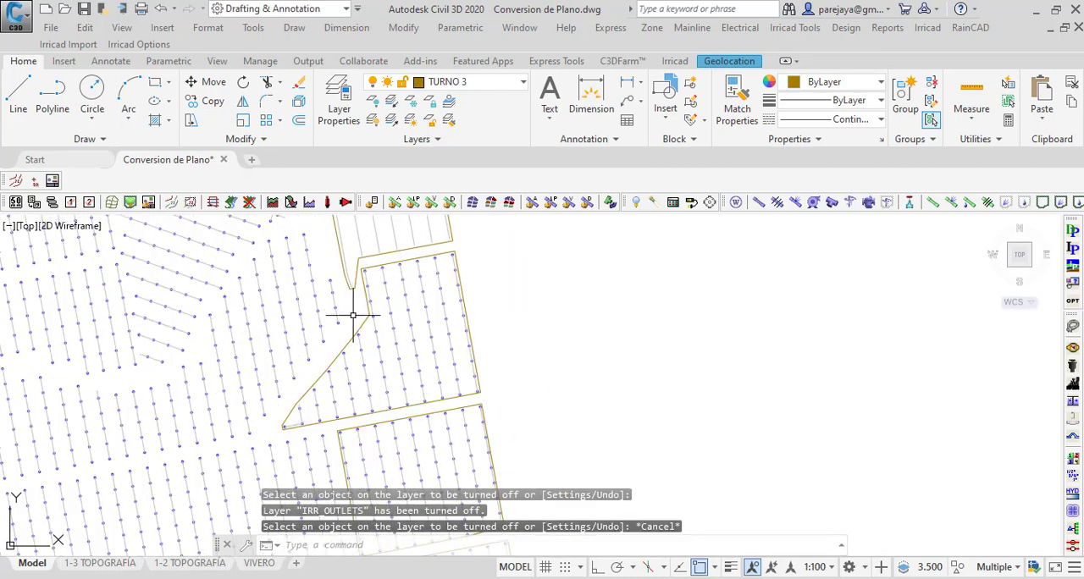
pyautogui.moveTo(350, 317)
pyautogui.mouseDown()
pyautogui.moveTo(367, 245)
pyautogui.moveTo(464, 237)
pyautogui.moveTo(505, 356)
pyautogui.moveTo(491, 388)
pyautogui.moveTo(401, 410)
pyautogui.moveTo(287, 414)
pyautogui.mouseUp()
pyautogui.rightClick(406, 338)
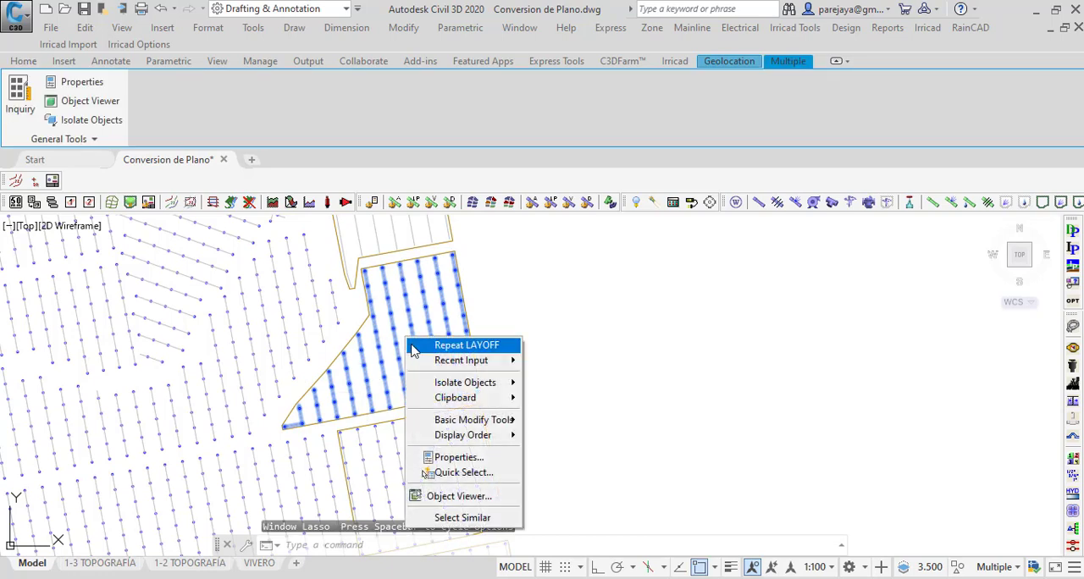
pyautogui.click(464, 472)
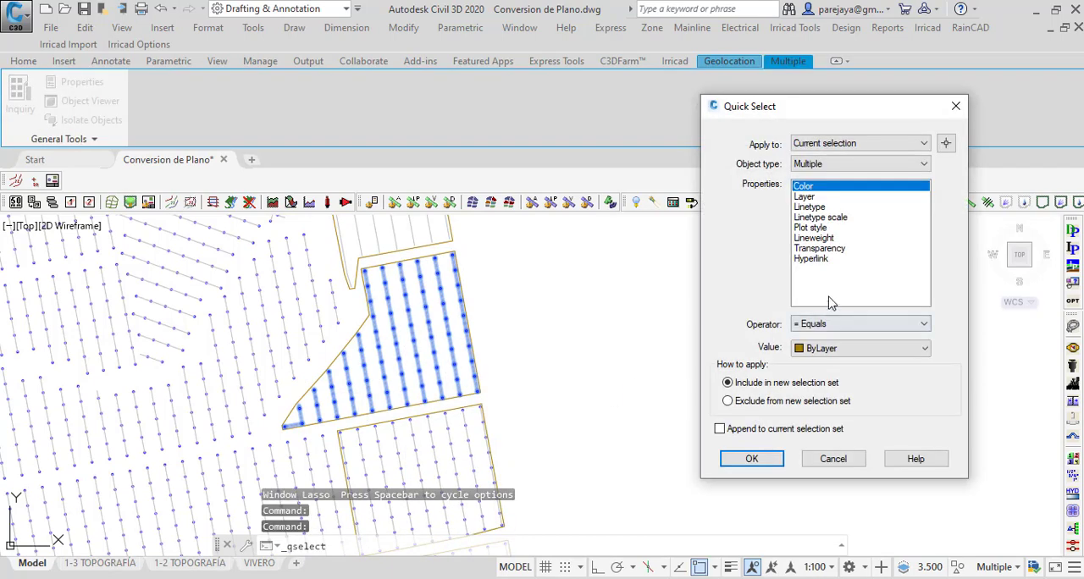
pyautogui.click(810, 196)
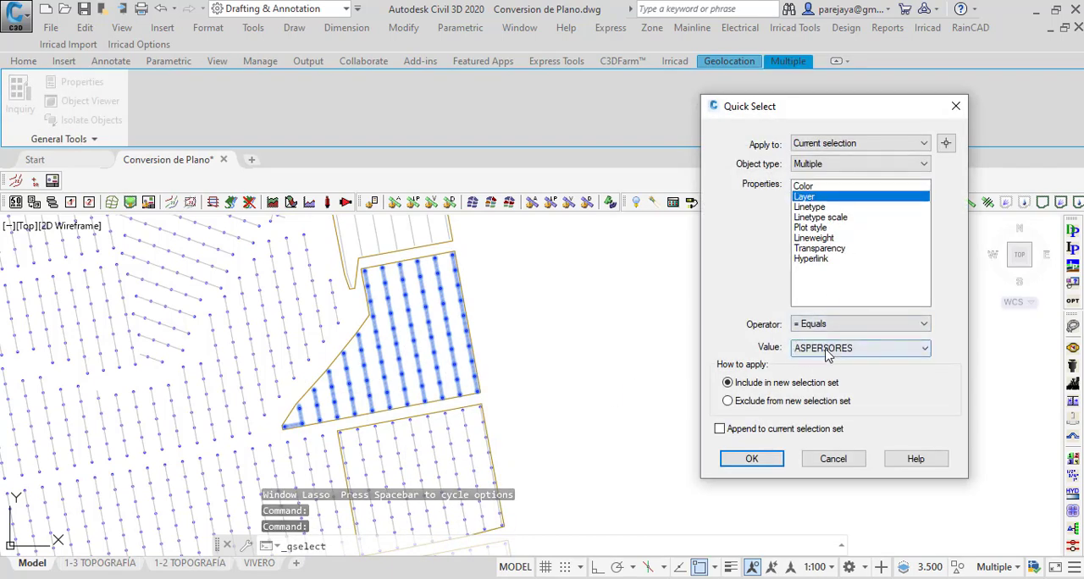
pyautogui.click(752, 460)
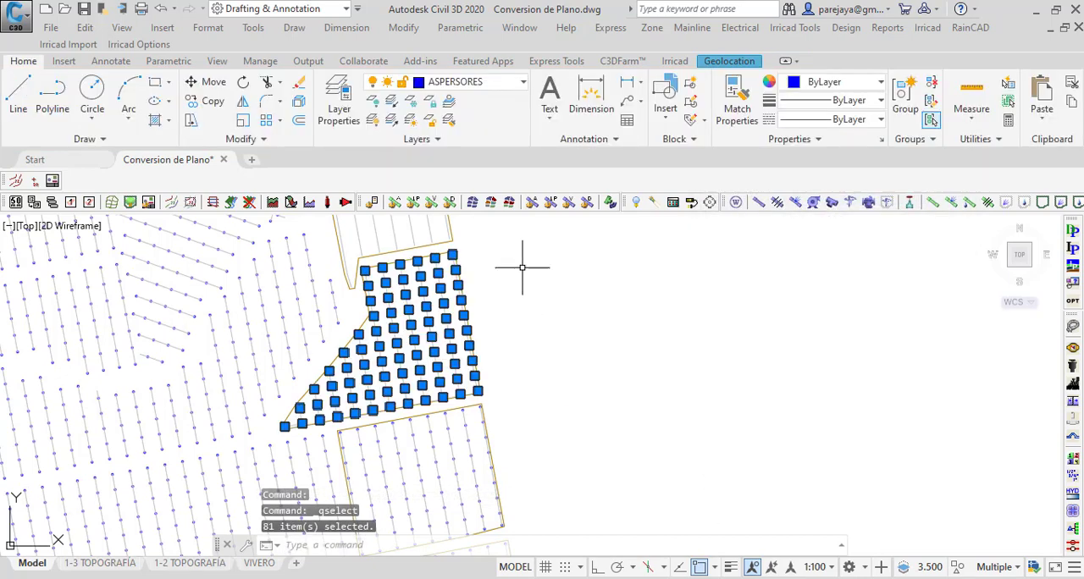
# Step: Convert the second plot's selected sprinklers into LWP 2450 zone outlets on the IRR_OUTLETS layer, keeping the 367 LPH nozzle
pyautogui.scroll(2, 402, 320)
pyautogui.scroll(-5, 403, 320)
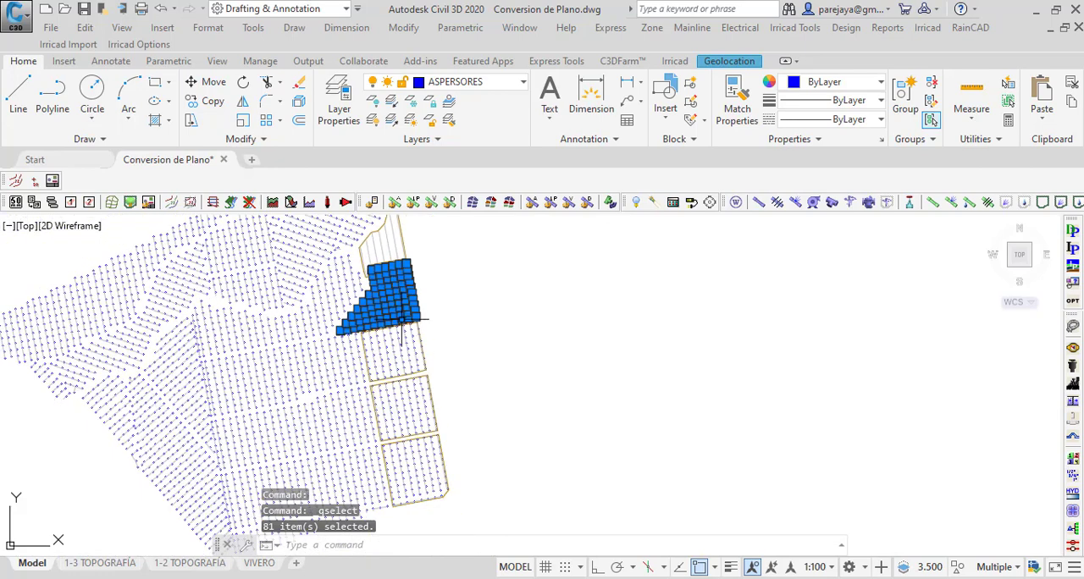
pyautogui.scroll(2, 403, 320)
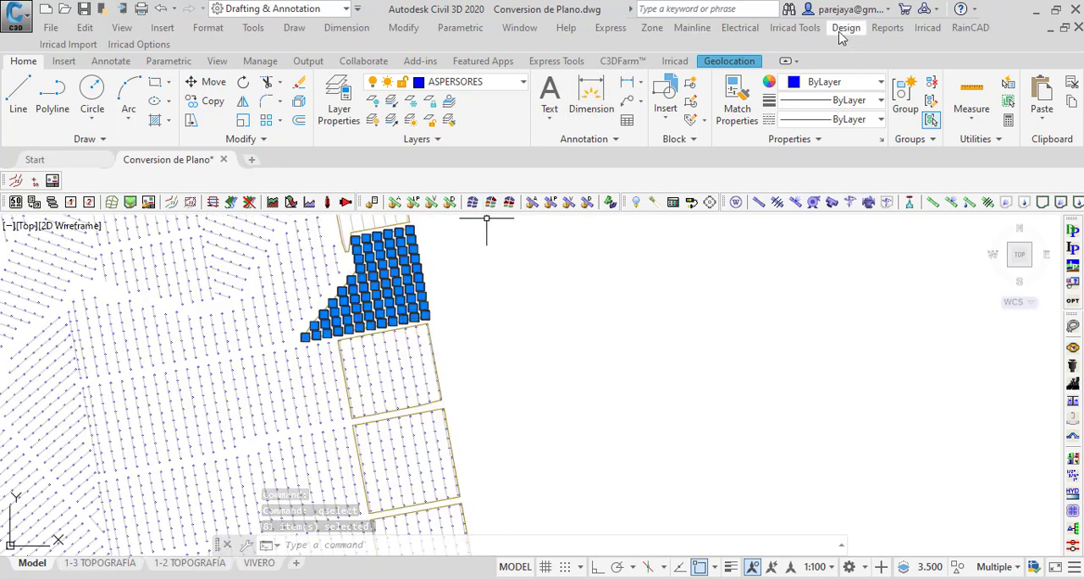
pyautogui.click(652, 28)
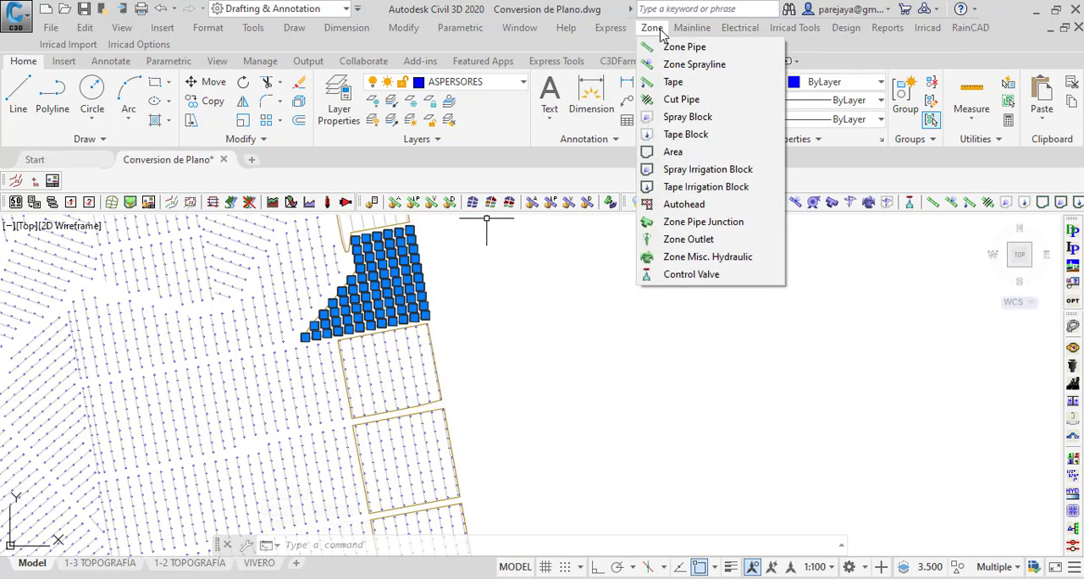
pyautogui.click(688, 240)
pyautogui.click(537, 337)
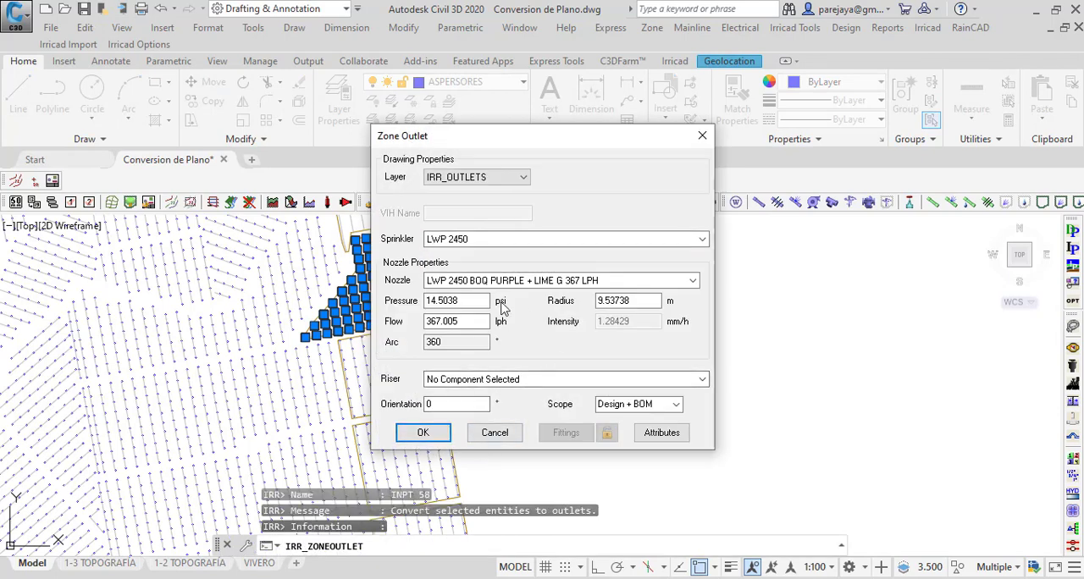
pyautogui.click(409, 433)
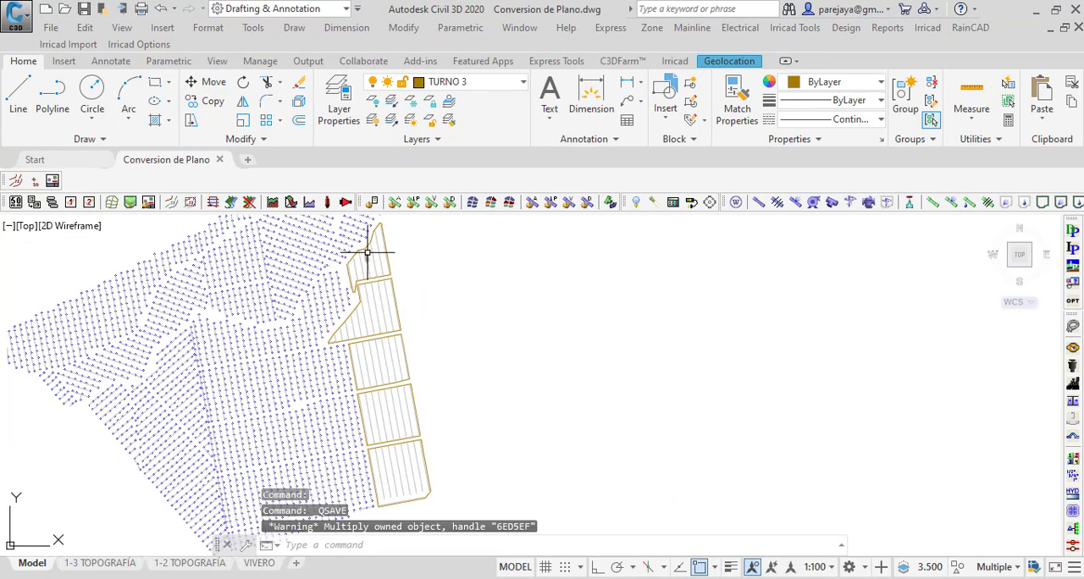
pyautogui.scroll(3, 392, 399)
pyautogui.scroll(-3, 375, 393)
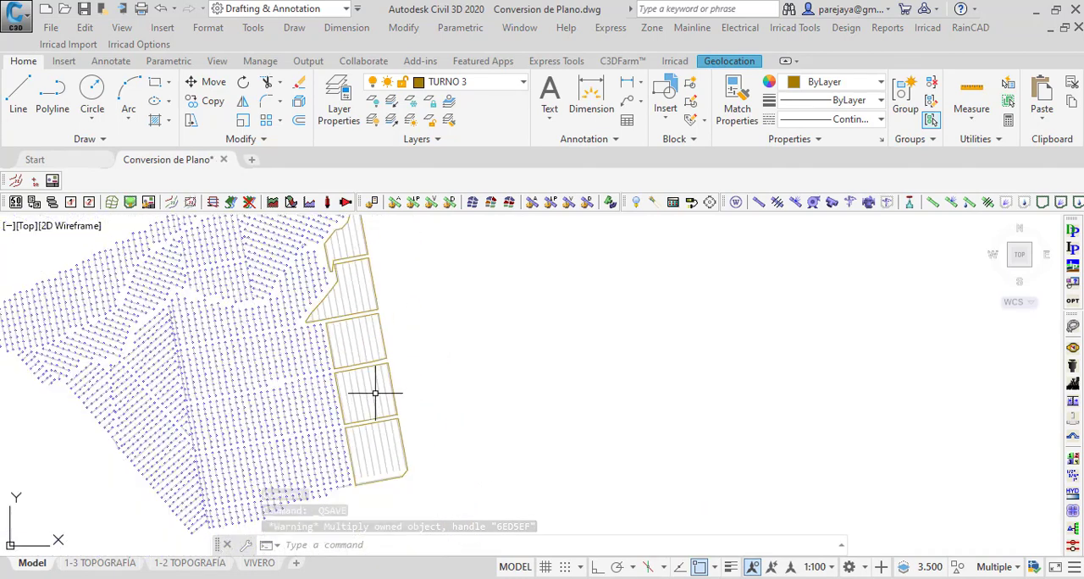
# Step: Check the layer of a lateral segment in the southernmost TURNO 3 plot, then clear the selection
pyautogui.scroll(4, 395, 451)
pyautogui.click(386, 412)
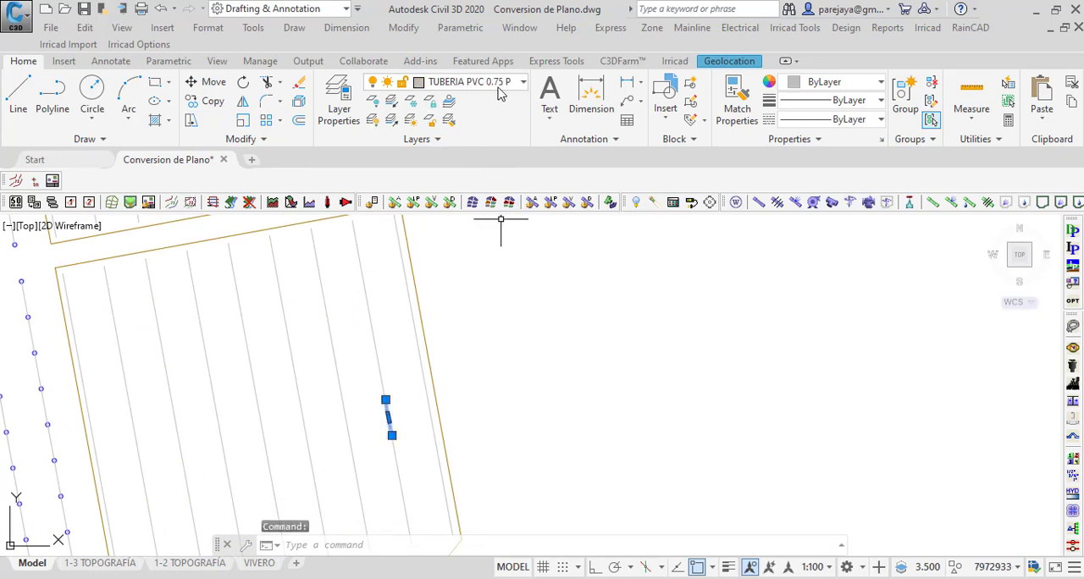
pyautogui.scroll(-4, 468, 328)
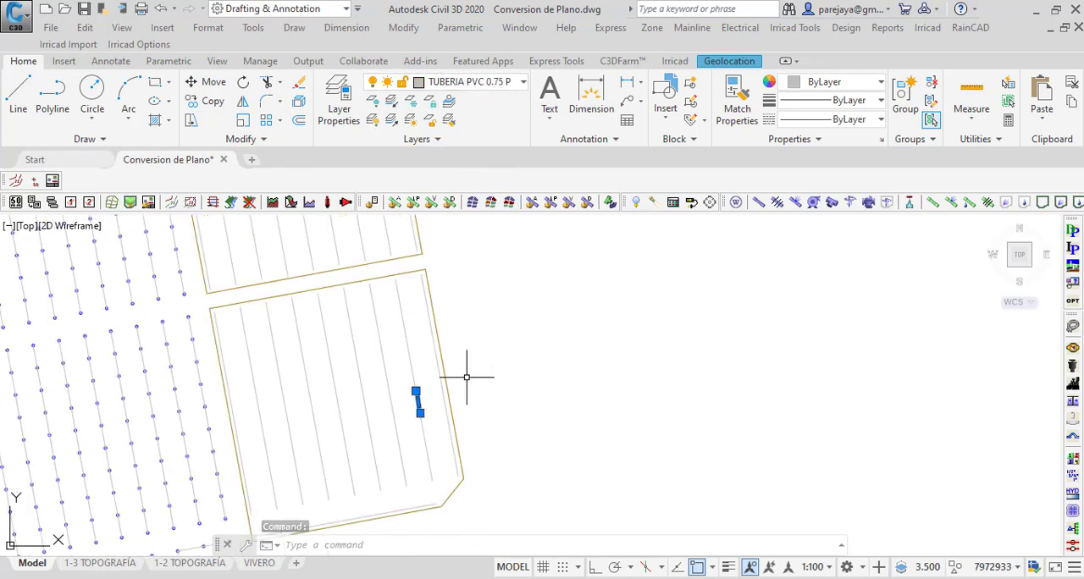
pyautogui.press('Escape')
pyautogui.scroll(-2, 420, 441)
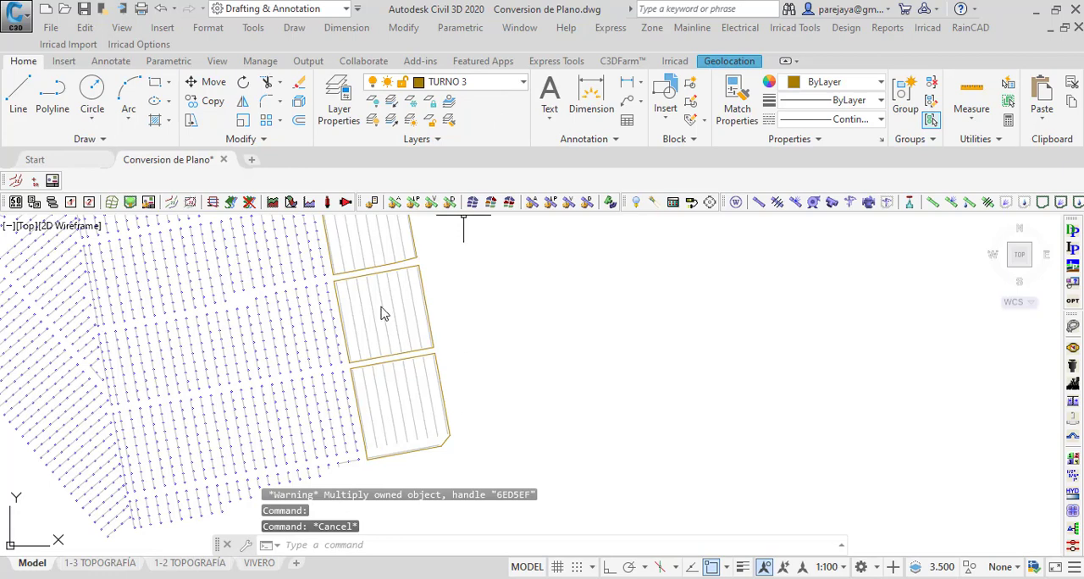
# Step: Turn on the IRR_OUTLETS layer and turn off the ASPERSORES layer that holds the original blue sprinklers
pyautogui.click(470, 82)
pyautogui.scroll(4, 474, 271)
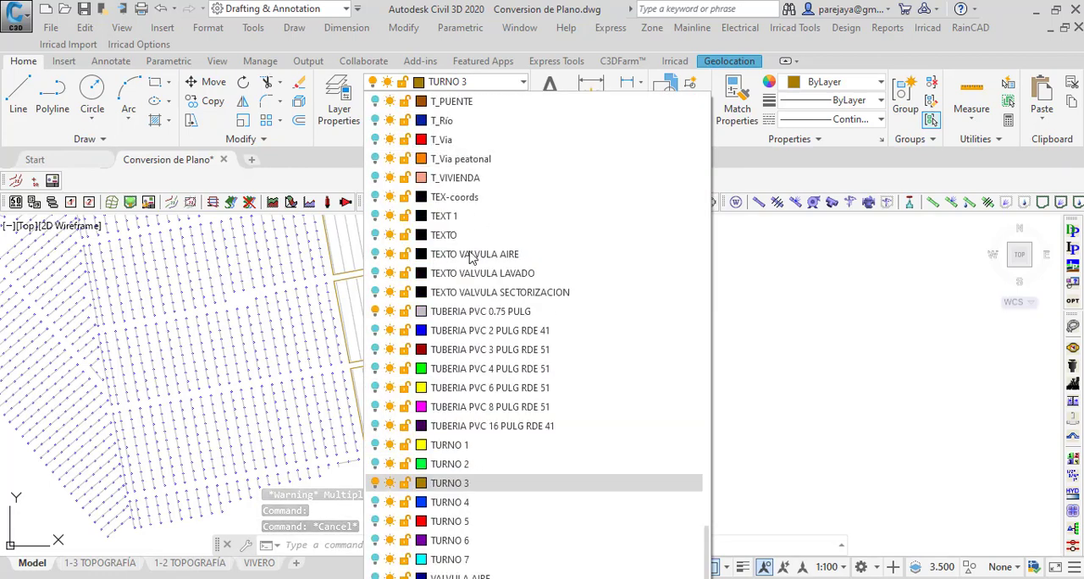
pyautogui.scroll(10, 547, 229)
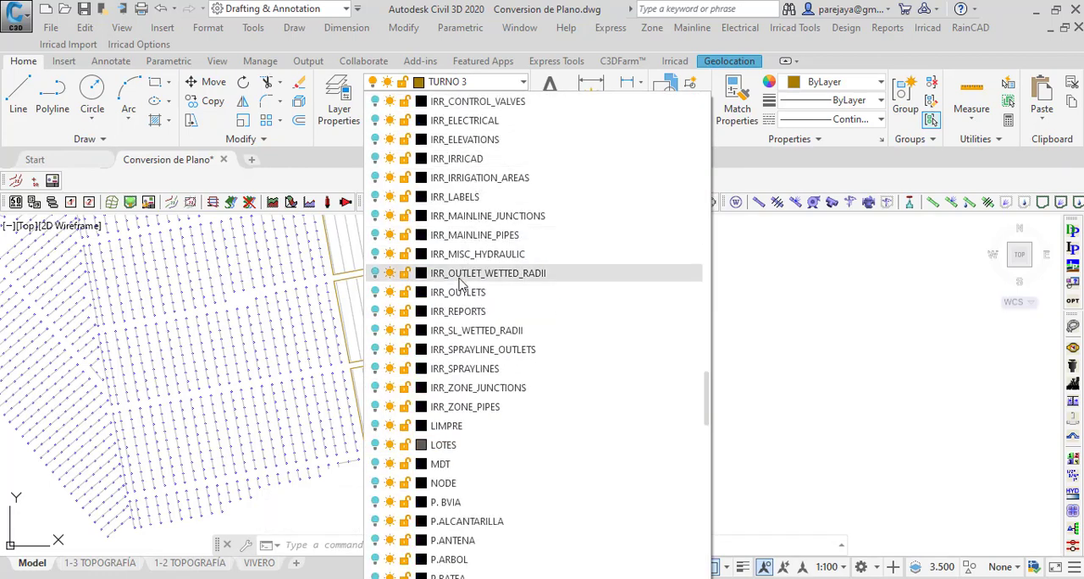
pyautogui.click(375, 292)
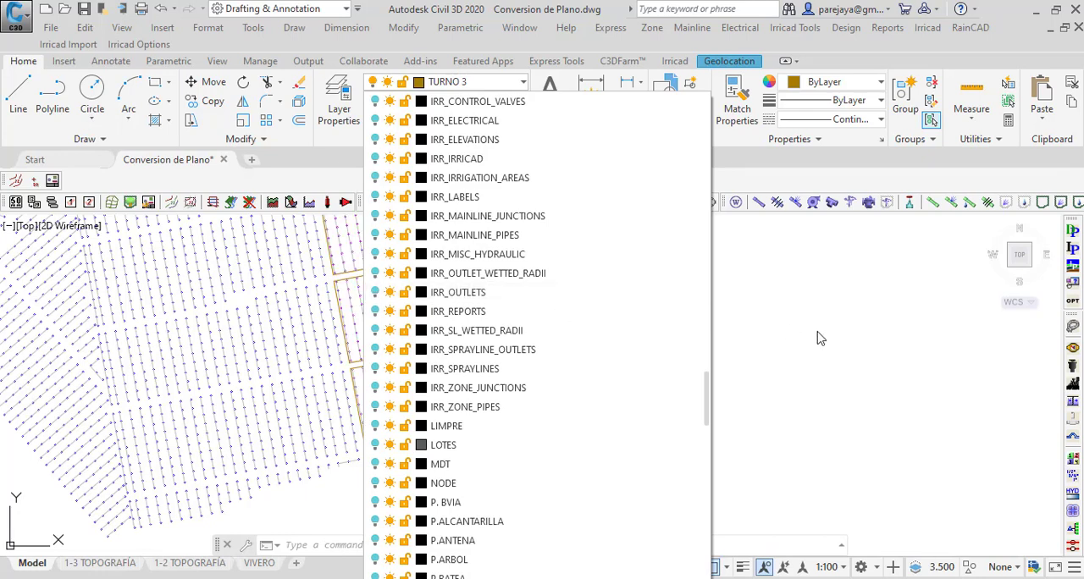
pyautogui.click(817, 338)
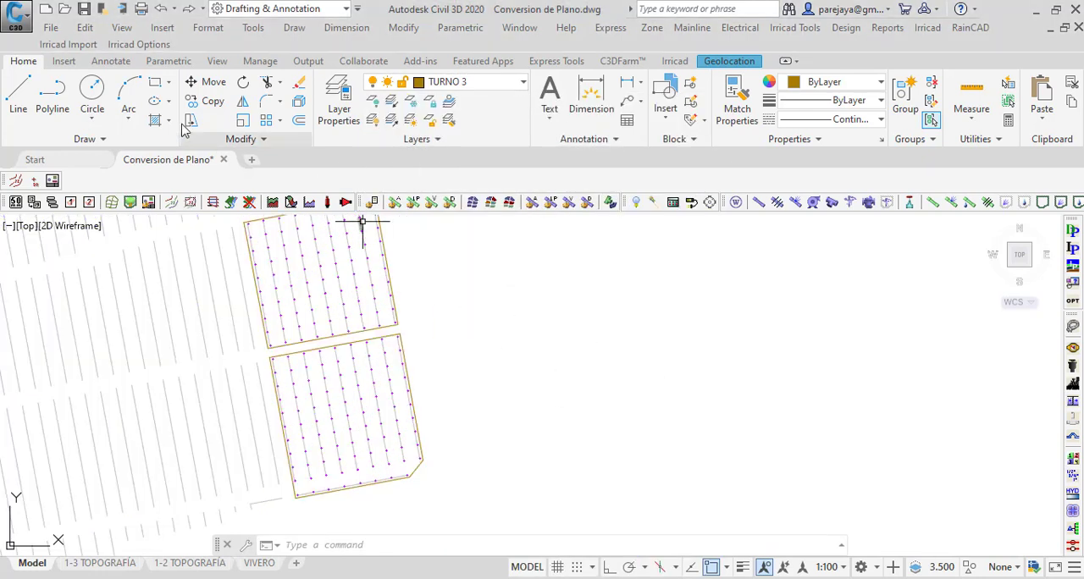
# Step: Set both the Snap Tolerance and the Cut Pipe Tolerance to 1 mm in the Irricad snap settings
pyautogui.click(135, 45)
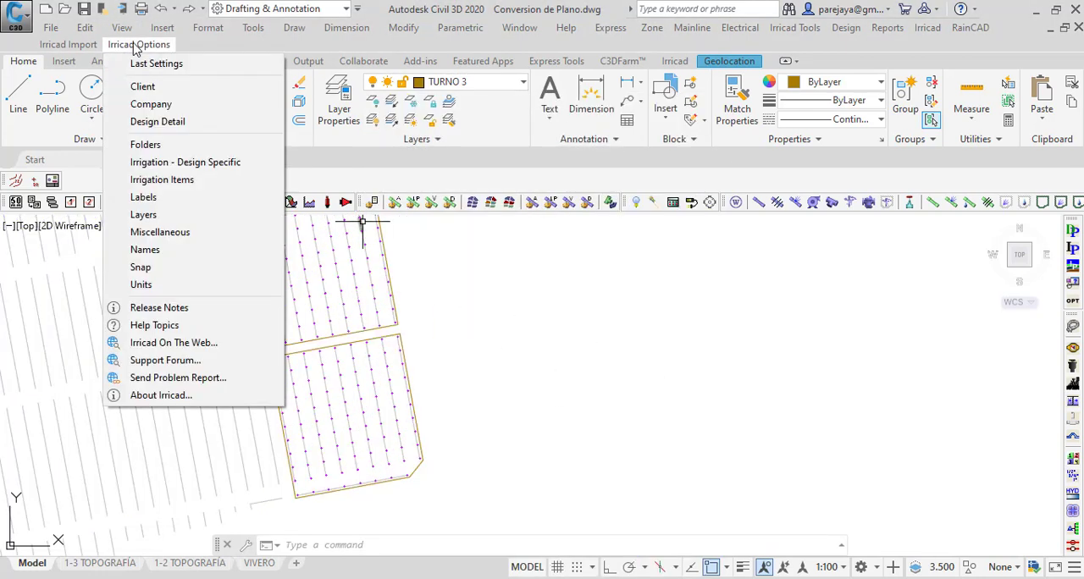
pyautogui.click(152, 267)
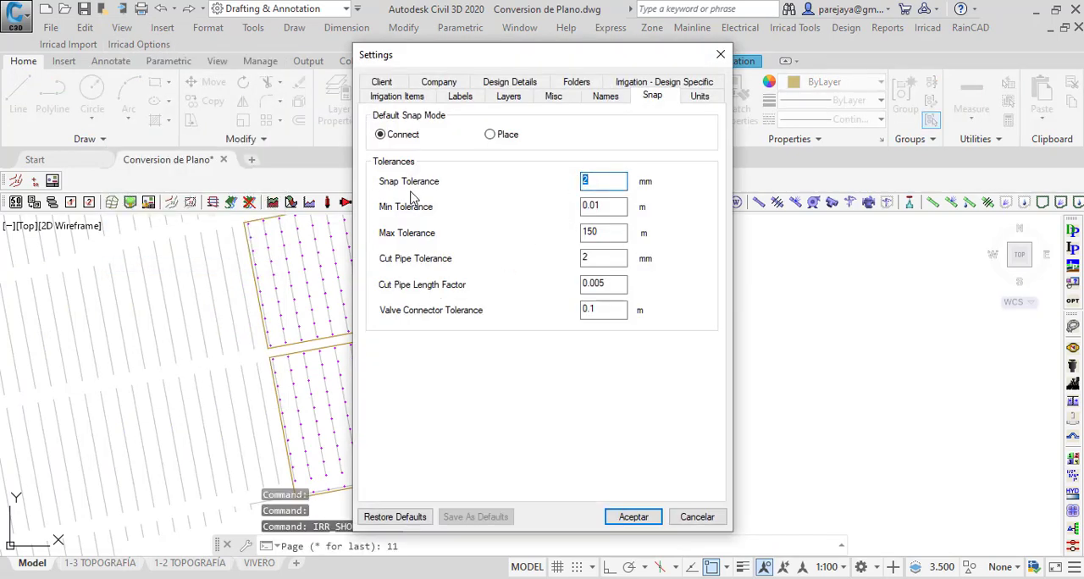
pyautogui.write('1')
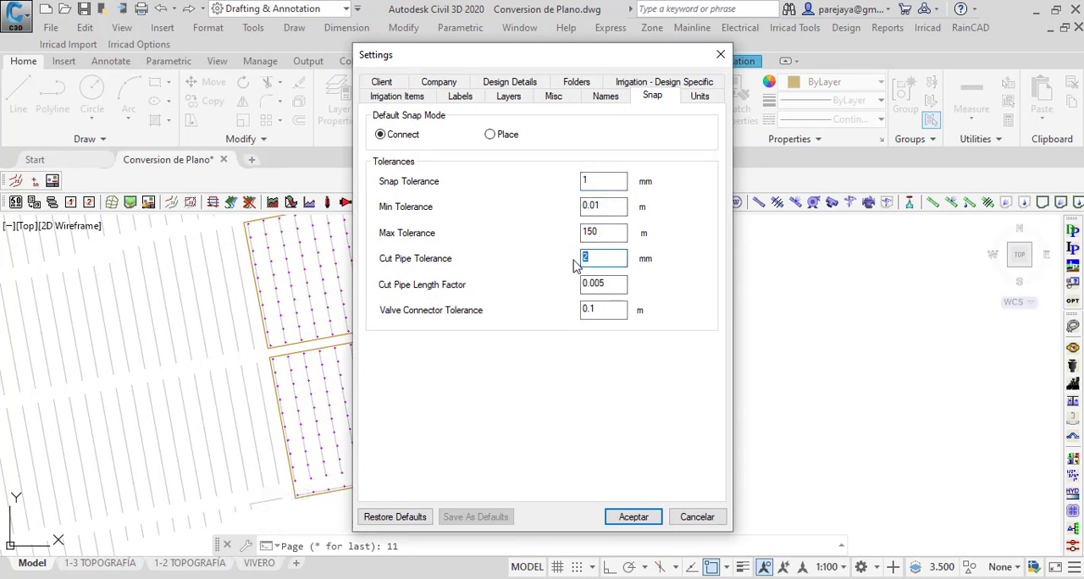
pyautogui.click(628, 517)
# Step: Lasso the contents of the southernmost TURNO 3 plot and filter them with Quick Select to layer TUBERIA PVC 0.75 PULG
pyautogui.scroll(-3, 429, 408)
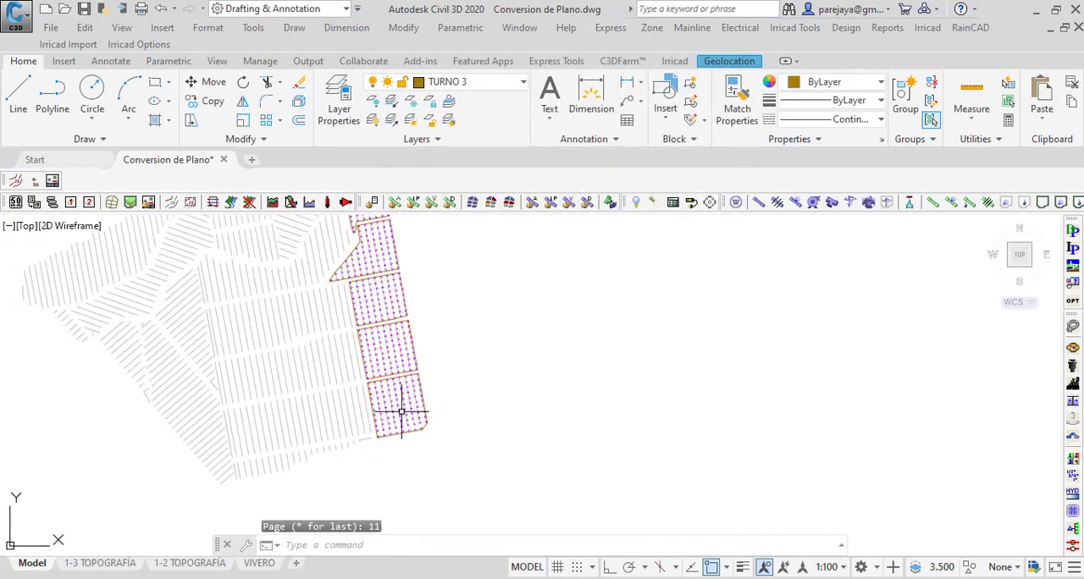
pyautogui.scroll(6, 401, 413)
pyautogui.scroll(-2, 226, 294)
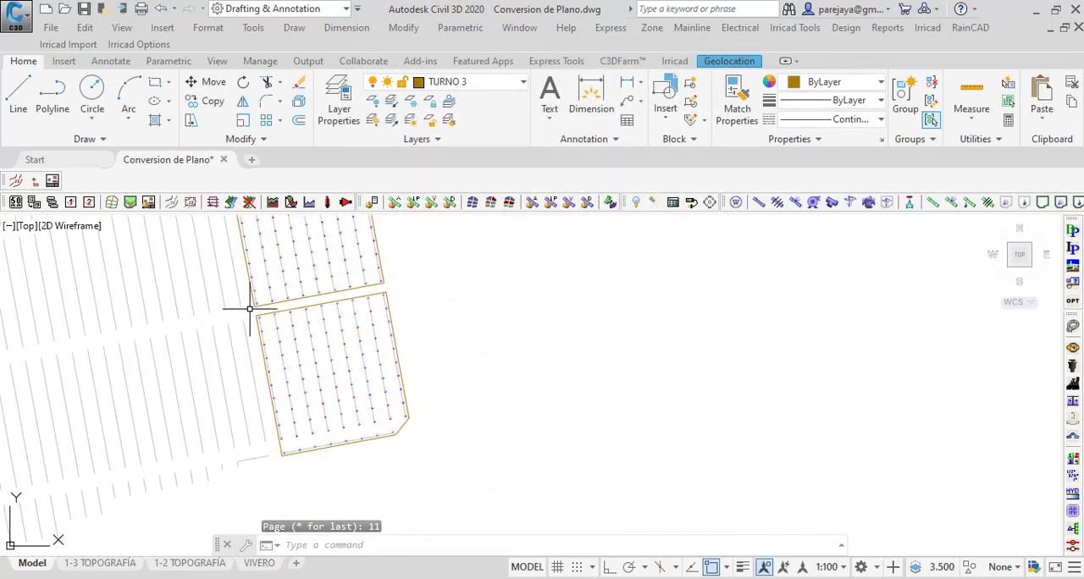
pyautogui.moveTo(252, 309)
pyautogui.mouseDown()
pyautogui.moveTo(340, 294)
pyautogui.moveTo(429, 417)
pyautogui.moveTo(280, 471)
pyautogui.mouseUp()
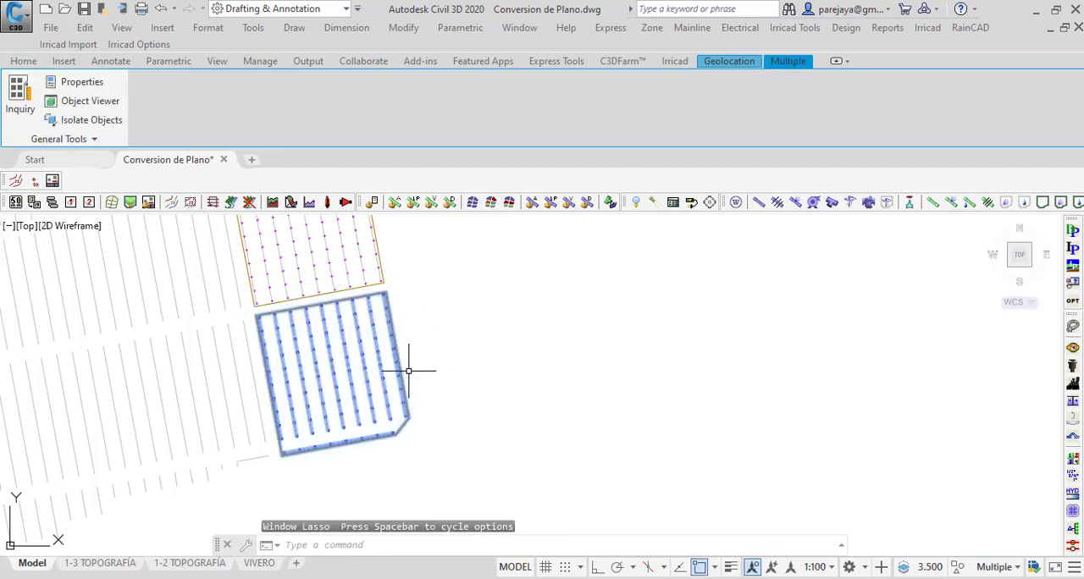
pyautogui.rightClick(413, 293)
pyautogui.click(457, 429)
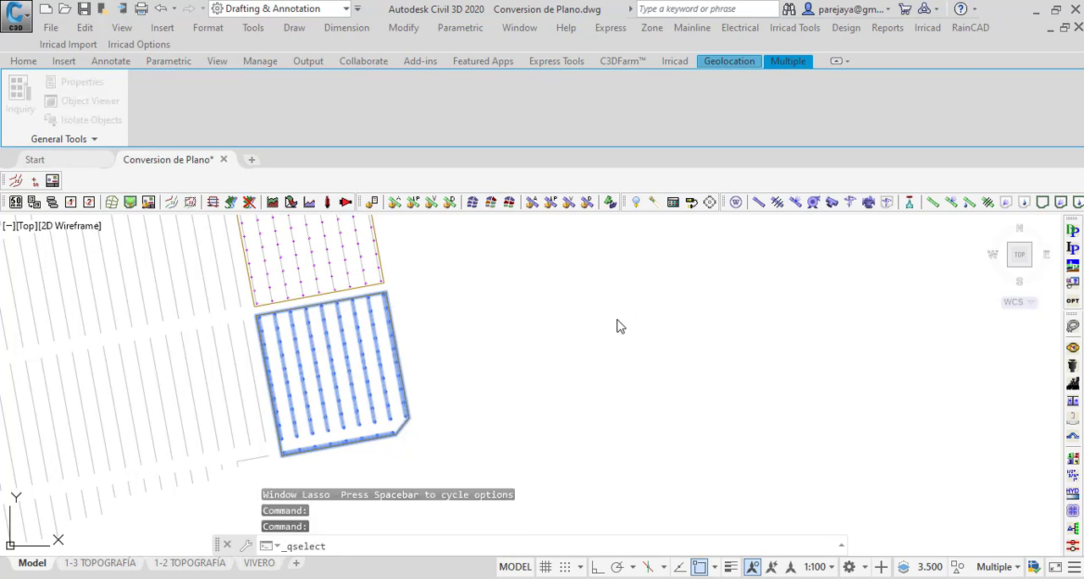
pyautogui.click(780, 150)
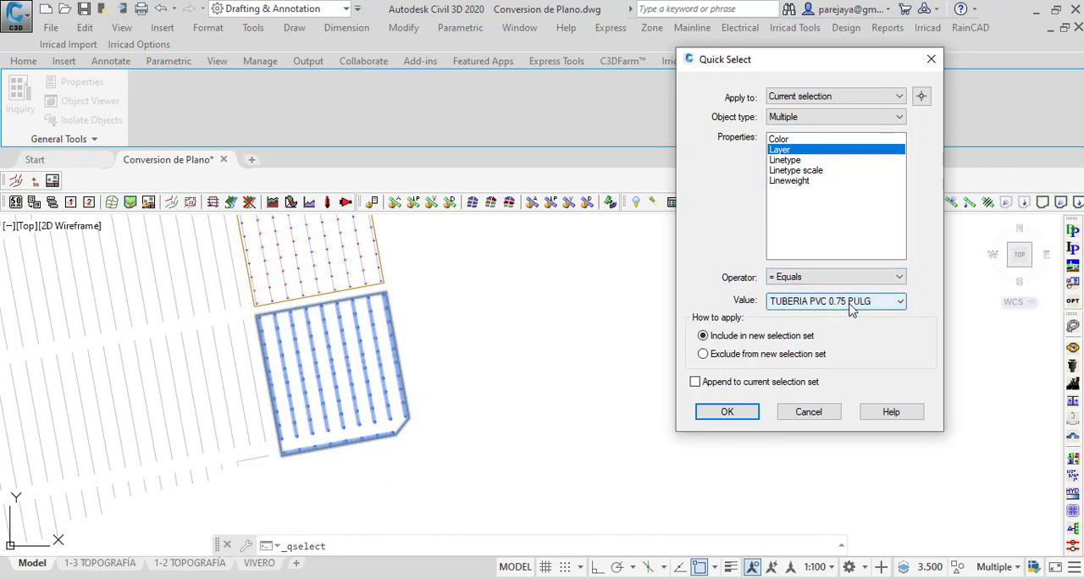
pyautogui.click(726, 413)
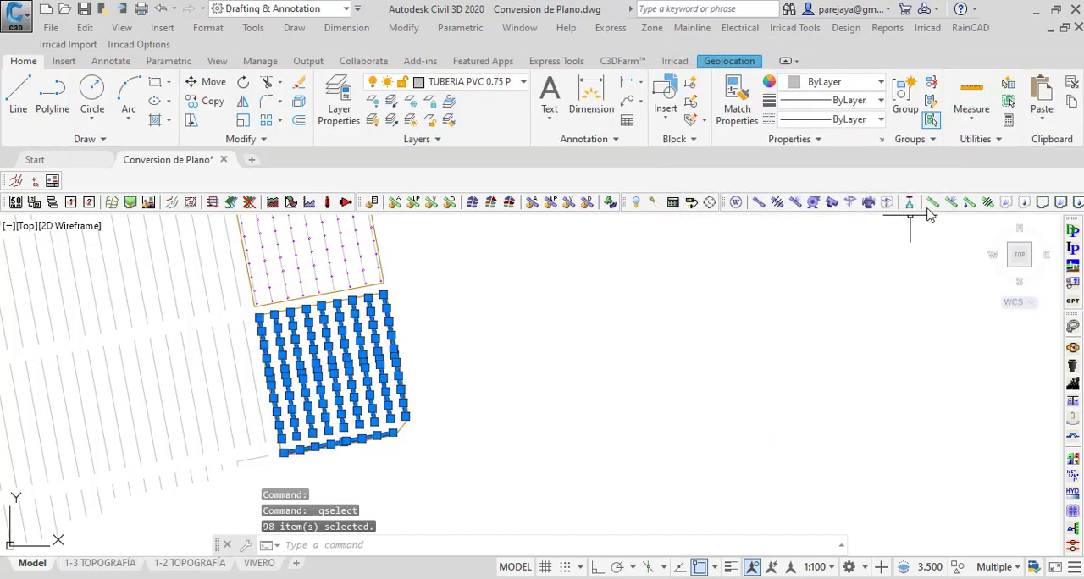
# Step: Convert the selected laterals with Cut Pipe into computer-sized 3/4" PVC RDE 21 pipes on the IRR_ZONE_PIPES layer, keeping the 400 mm depth
pyautogui.click(985, 205)
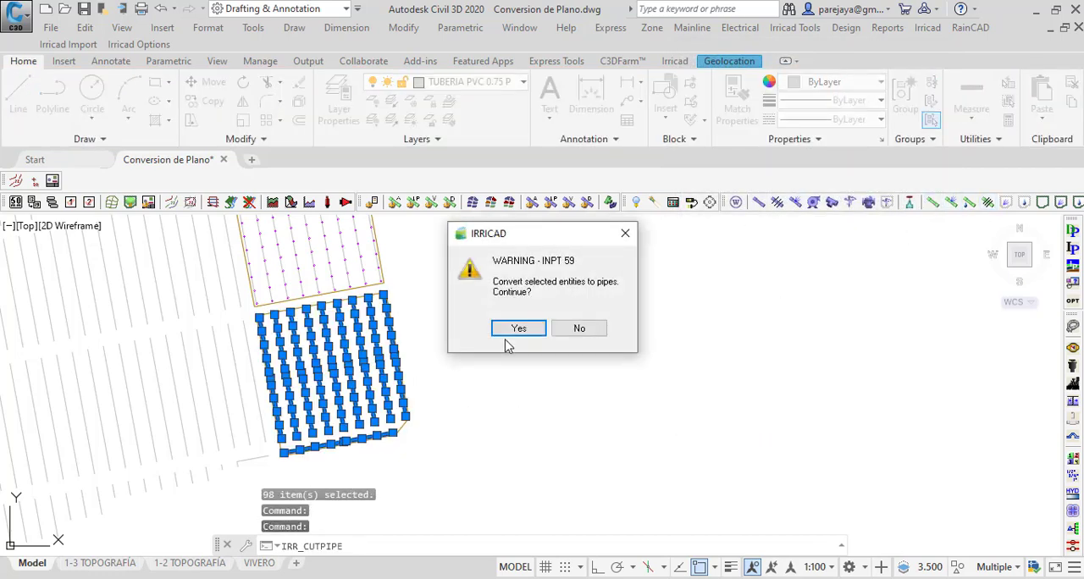
pyautogui.click(533, 330)
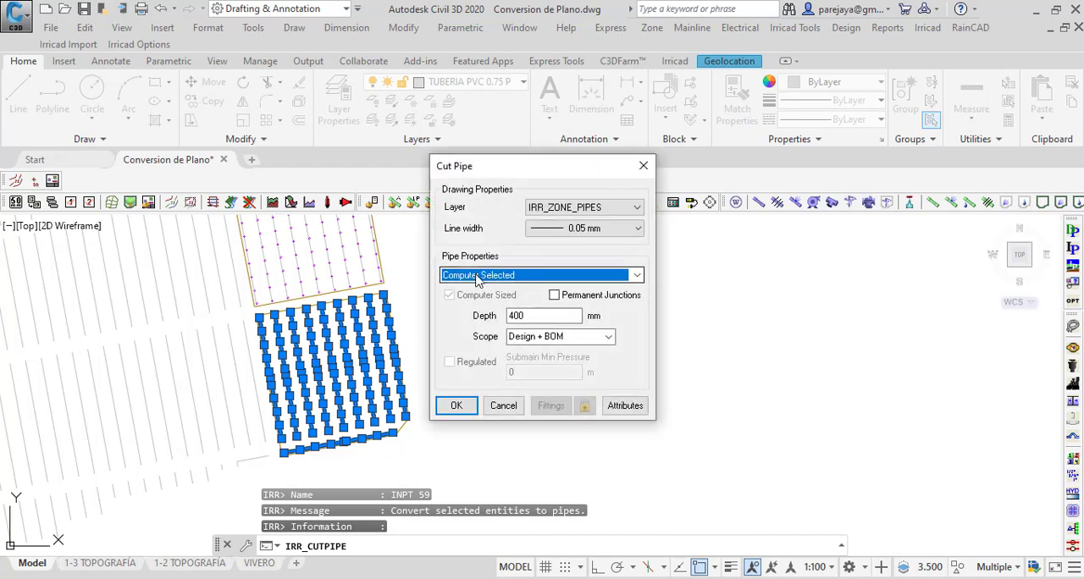
pyautogui.click(616, 282)
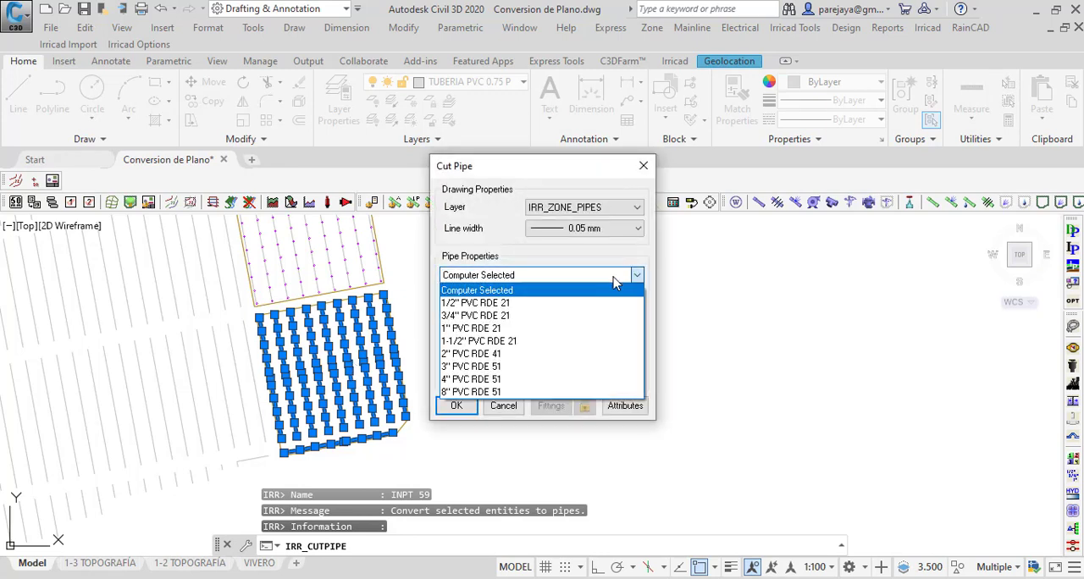
pyautogui.click(481, 316)
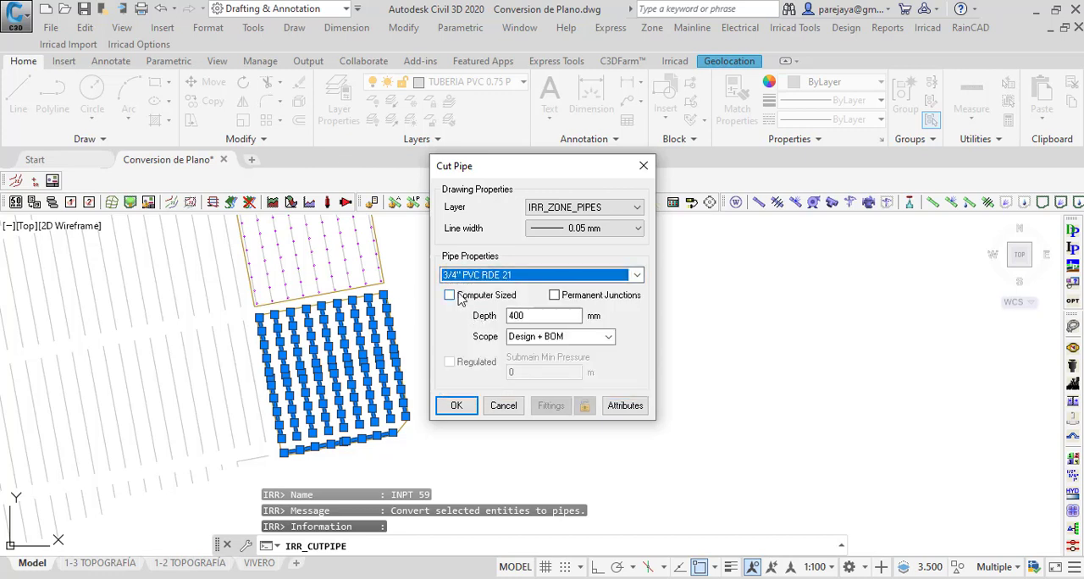
pyautogui.click(452, 298)
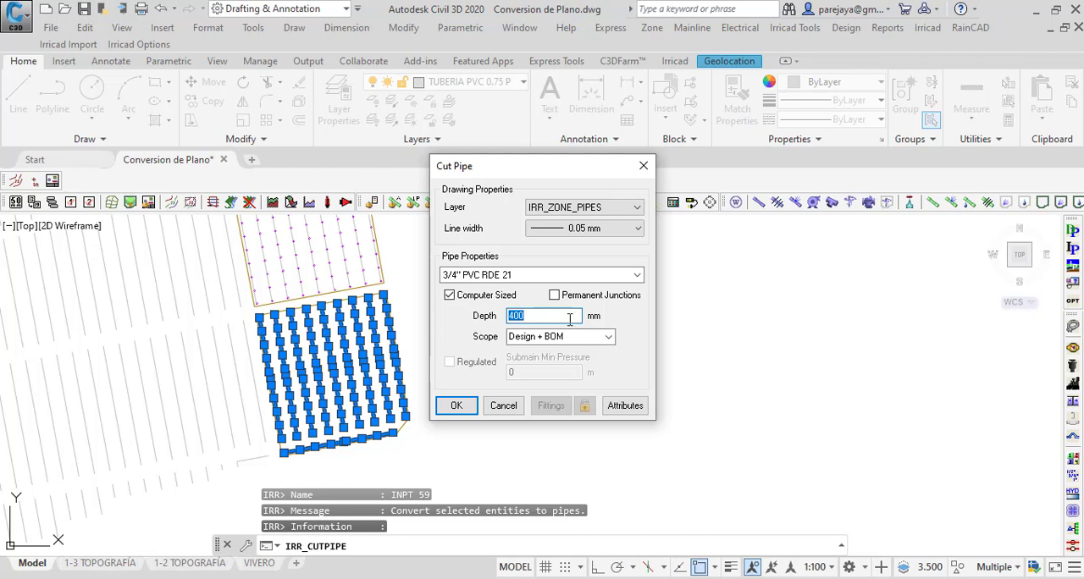
pyautogui.click(465, 406)
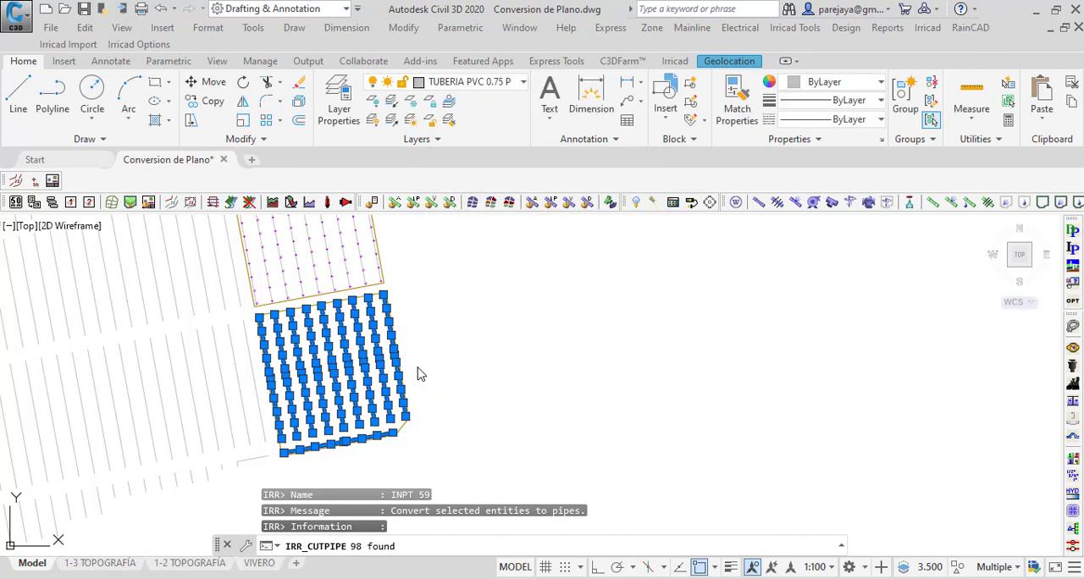
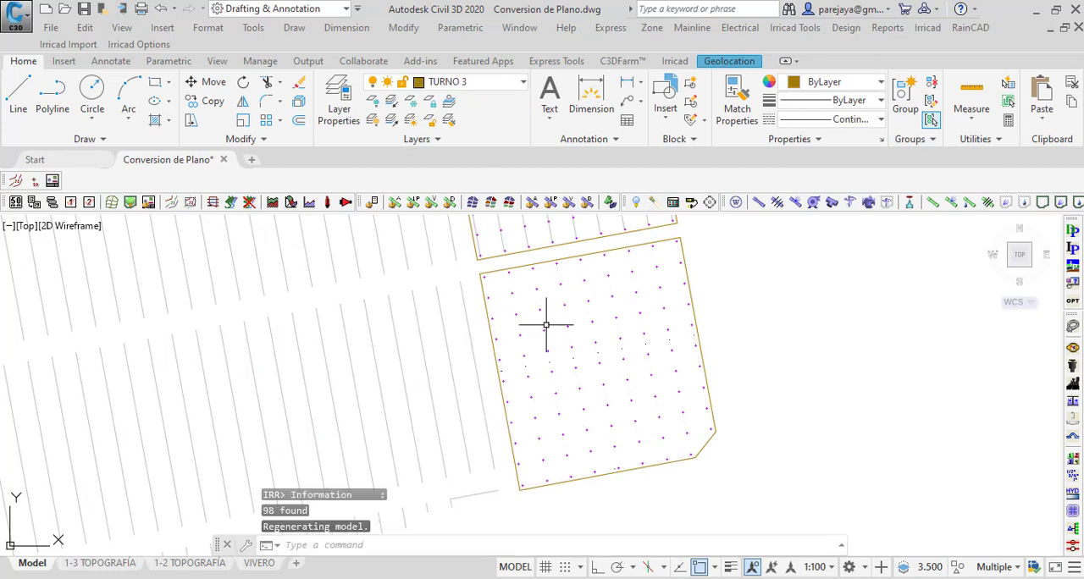
# Step: Turn on the IRR_ZONE_PIPES layer and inspect the converted laterals in the southernmost TURNO 3 plot
pyautogui.click(514, 83)
pyautogui.scroll(5, 441, 365)
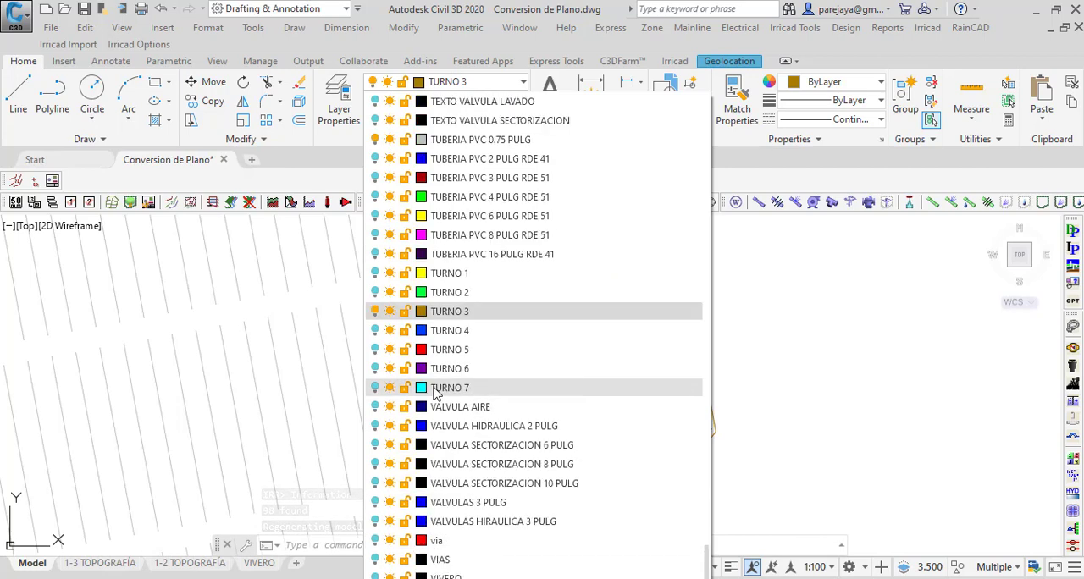
pyautogui.scroll(10, 449, 368)
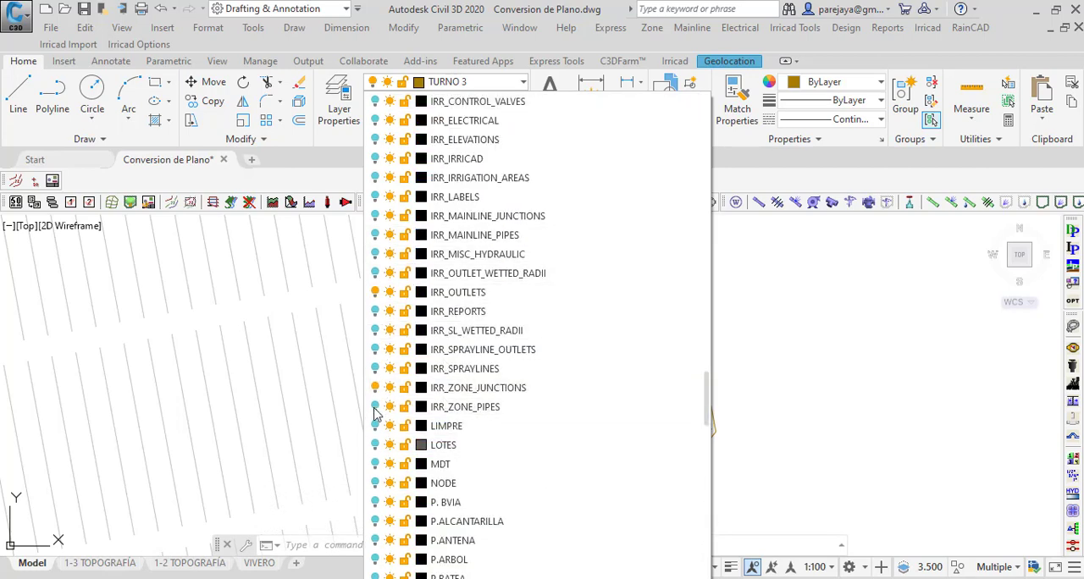
pyautogui.click(772, 373)
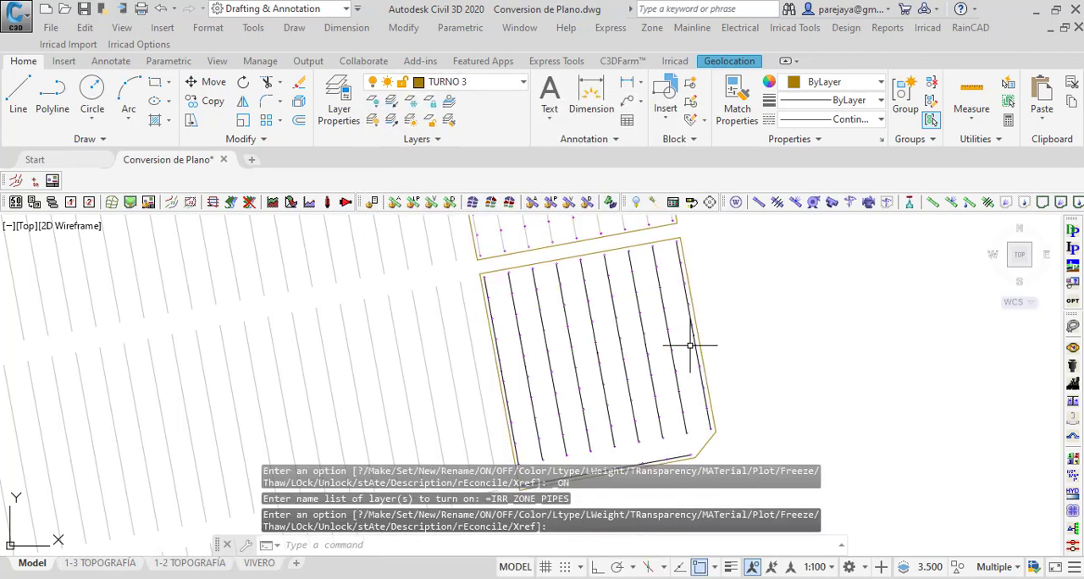
pyautogui.scroll(5, 701, 326)
pyautogui.scroll(-7, 560, 252)
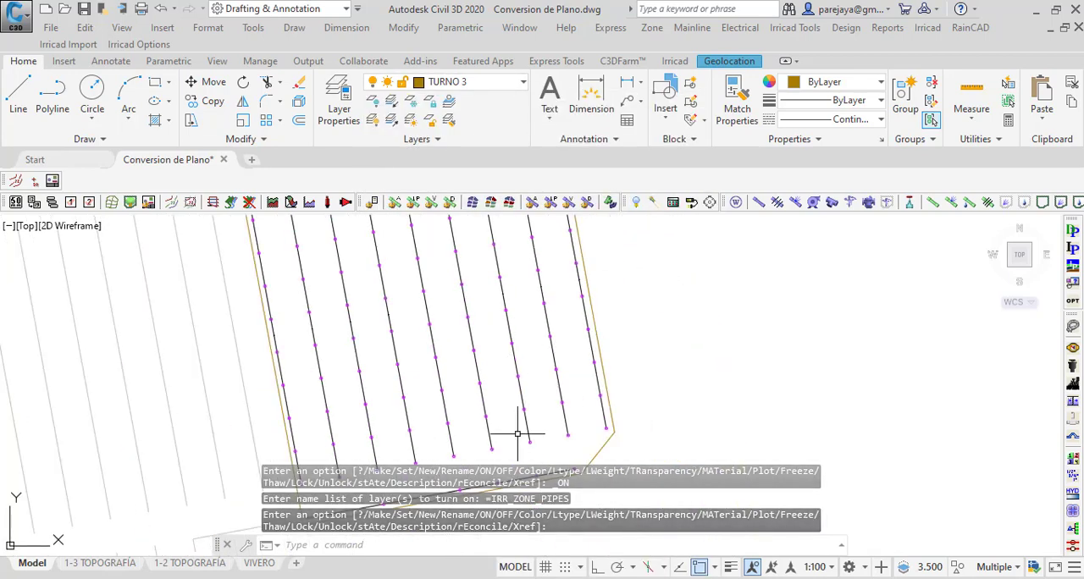
pyautogui.moveTo(518, 432); pyautogui.dragTo(584, 277, button='middle')
pyautogui.scroll(4, 443, 368)
pyautogui.scroll(-4, 406, 399)
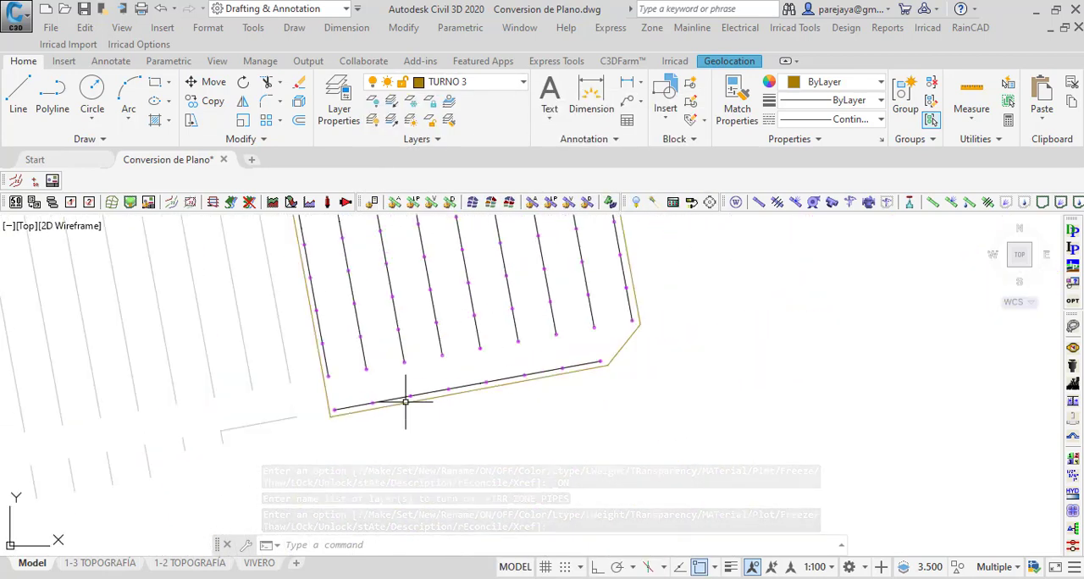
pyautogui.scroll(2, 375, 331)
pyautogui.scroll(-3, 376, 312)
# Step: Lasso the two plots directly north of the converted one and filter them with Quick Select to layer TUBERIA PVC 0.75 PULG
pyautogui.moveTo(395, 331)
pyautogui.mouseDown(button='middle')
pyautogui.moveTo(382, 296)
pyautogui.moveTo(382, 480)
pyautogui.mouseUp(button='middle')
pyautogui.scroll(-2, 350, 382)
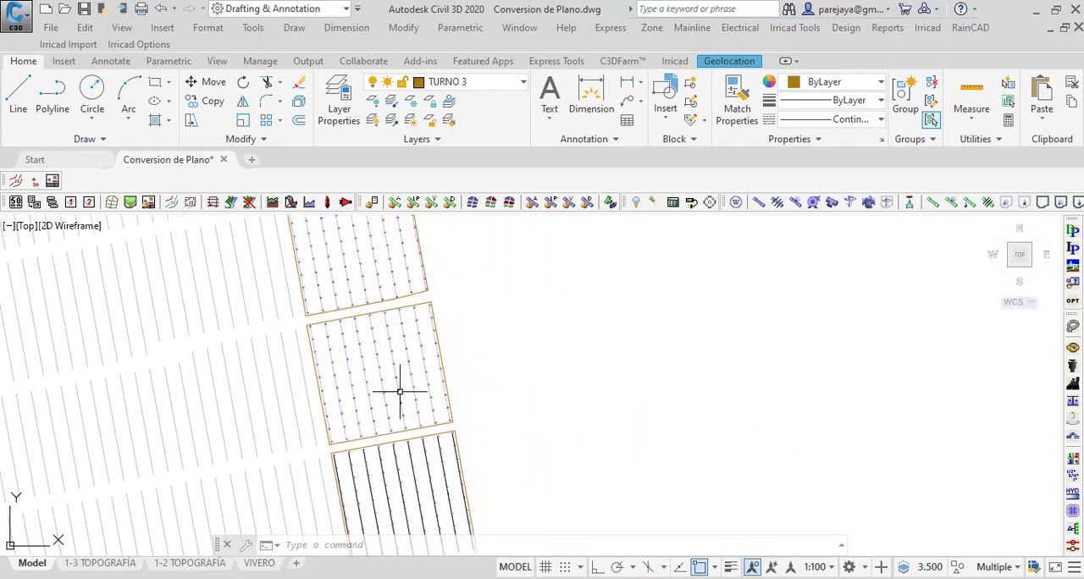
pyautogui.scroll(-2, 400, 391)
pyautogui.scroll(2, 326, 286)
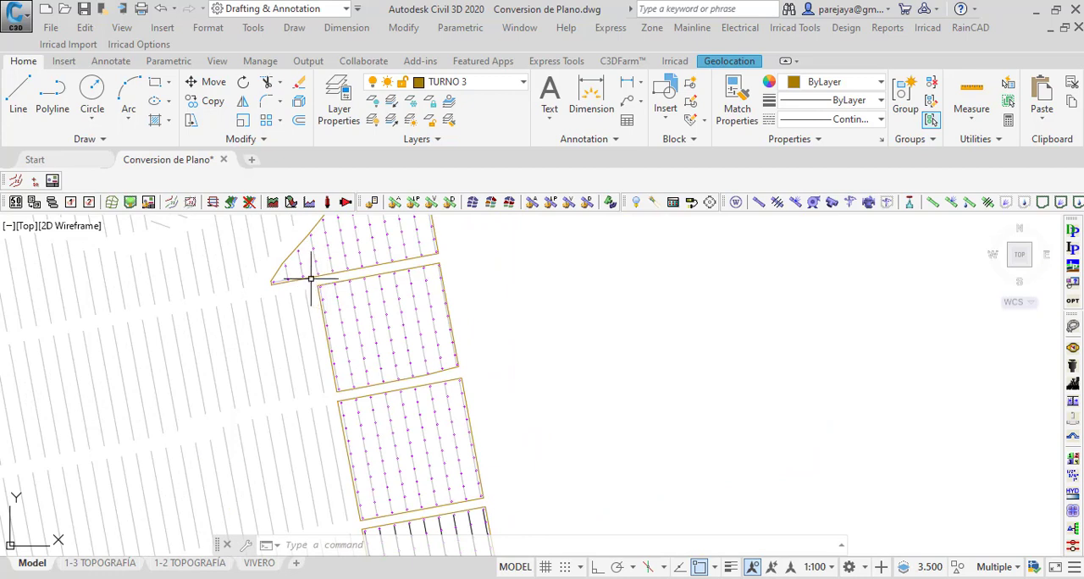
pyautogui.moveTo(311, 283)
pyautogui.mouseDown()
pyautogui.moveTo(325, 268)
pyautogui.moveTo(455, 249)
pyautogui.moveTo(474, 360)
pyautogui.moveTo(515, 476)
pyautogui.moveTo(506, 499)
pyautogui.moveTo(356, 521)
pyautogui.mouseUp()
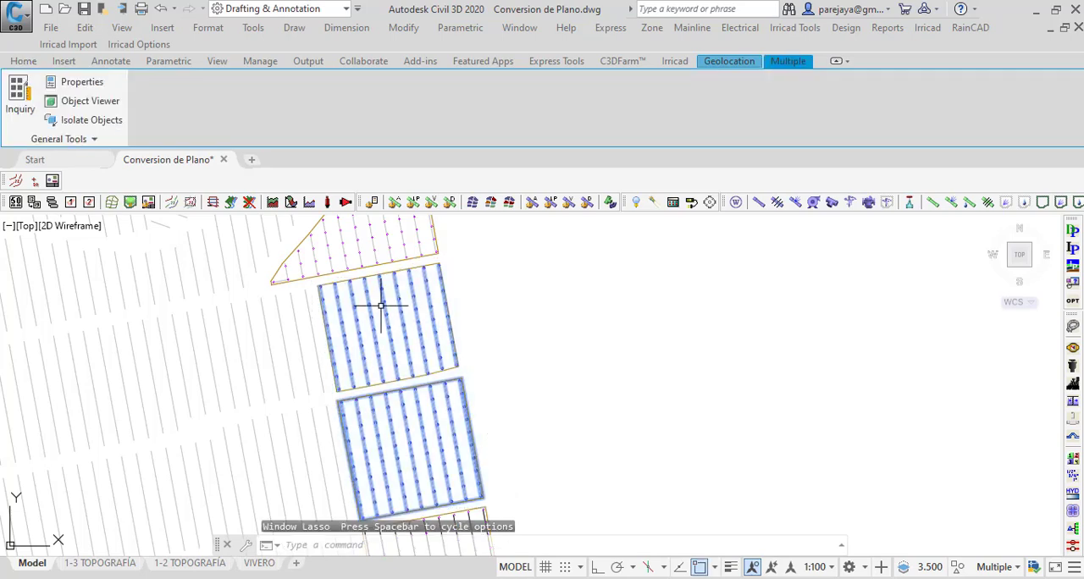
pyautogui.rightClick(450, 268)
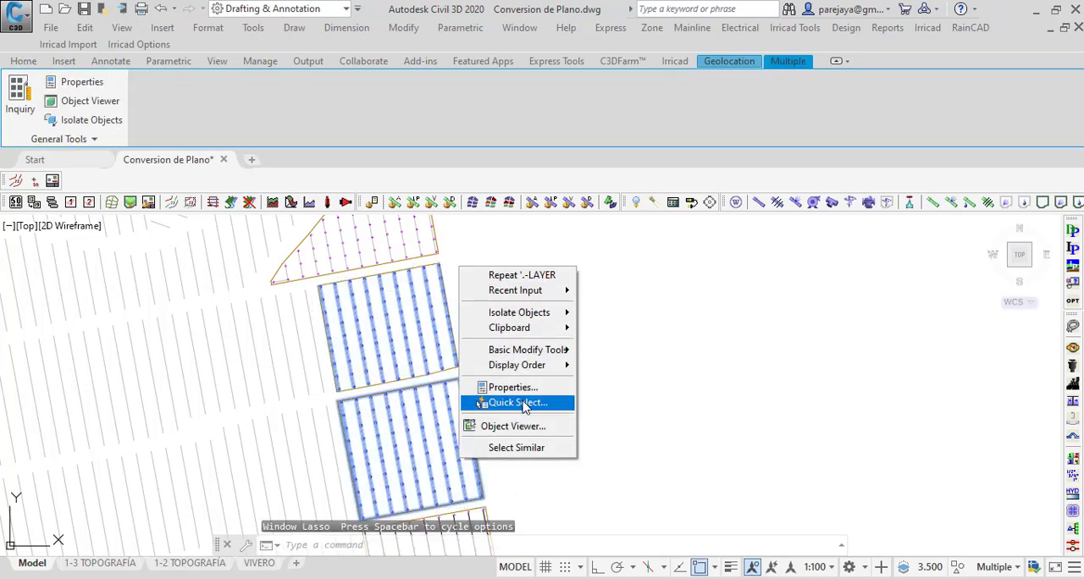
pyautogui.click(503, 401)
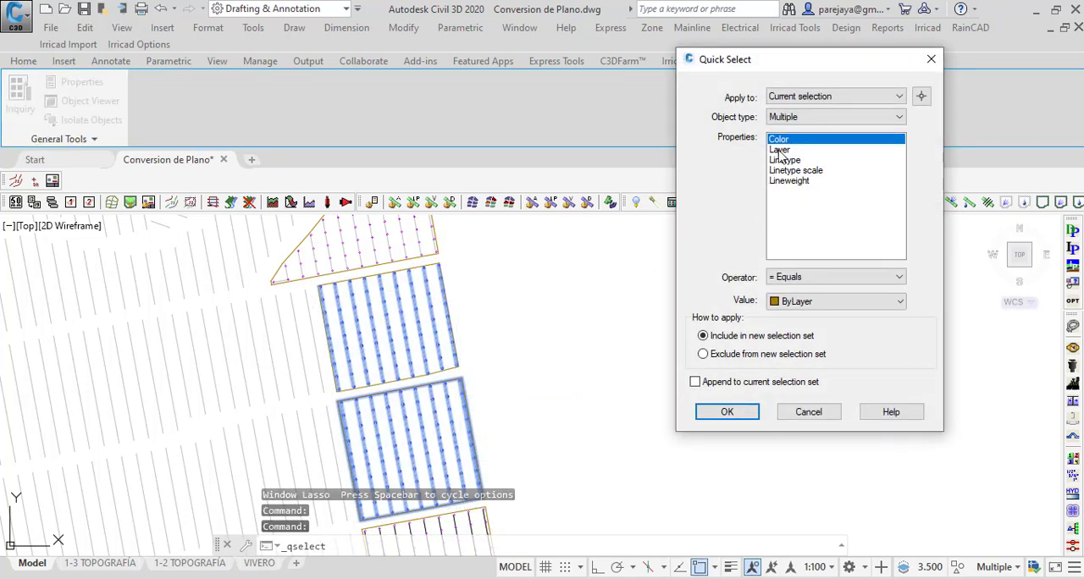
pyautogui.click(780, 150)
pyautogui.click(726, 413)
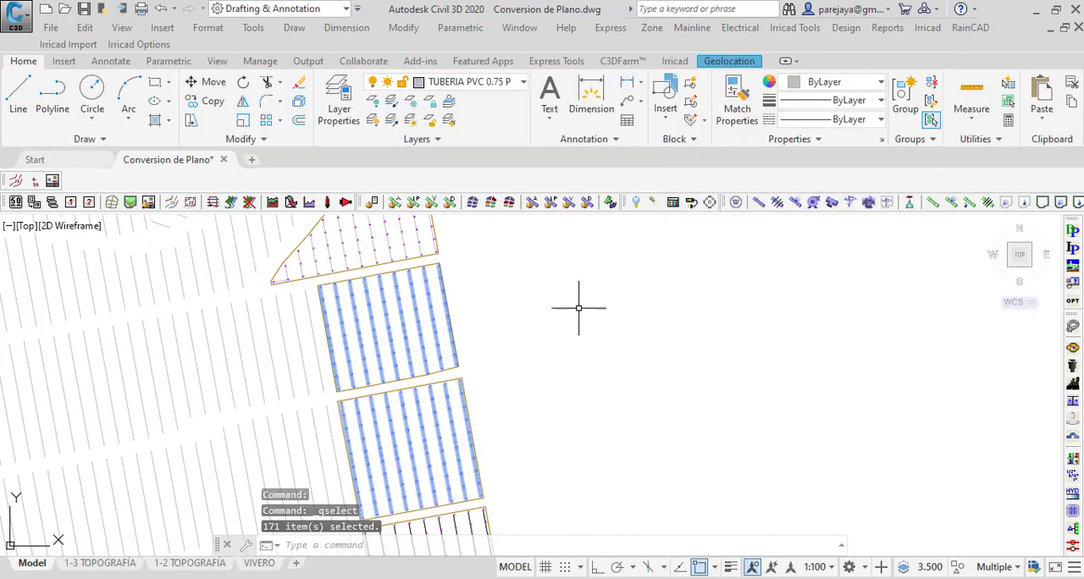
# Step: Convert the selected laterals of both plots into Irricad zone pipes with Cut Pipe, accepting the current pipe settings, and check them
pyautogui.click(969, 202)
pyautogui.click(518, 329)
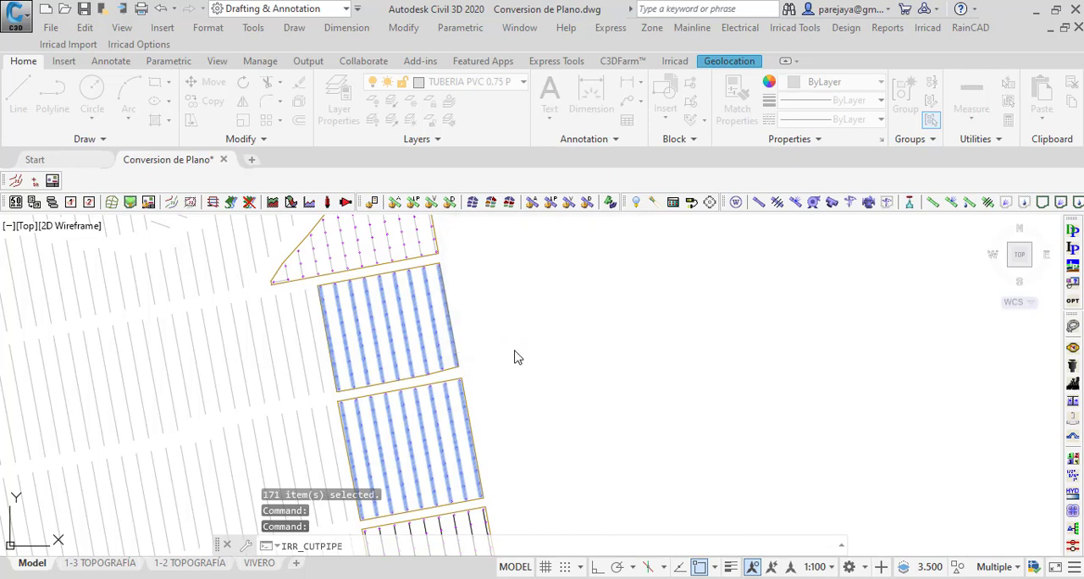
pyautogui.click(458, 407)
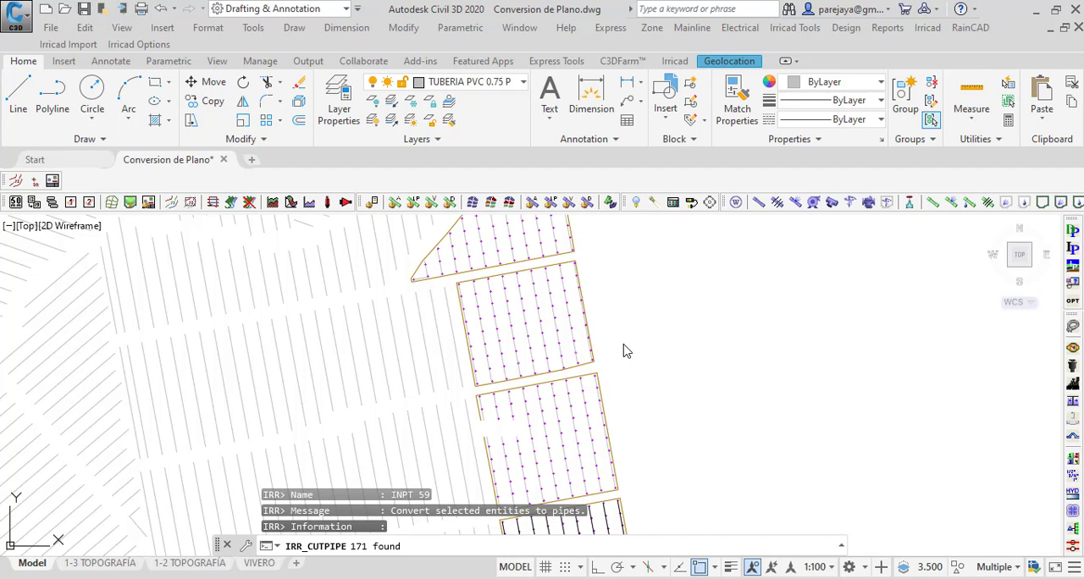
pyautogui.scroll(5, 501, 326)
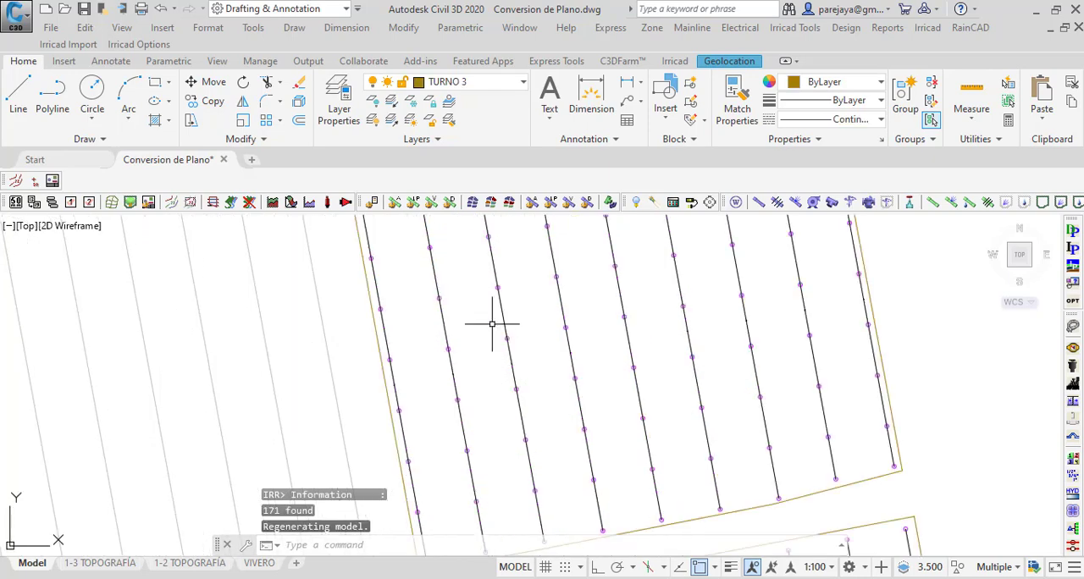
pyautogui.scroll(4, 461, 330)
pyautogui.scroll(-5, 355, 387)
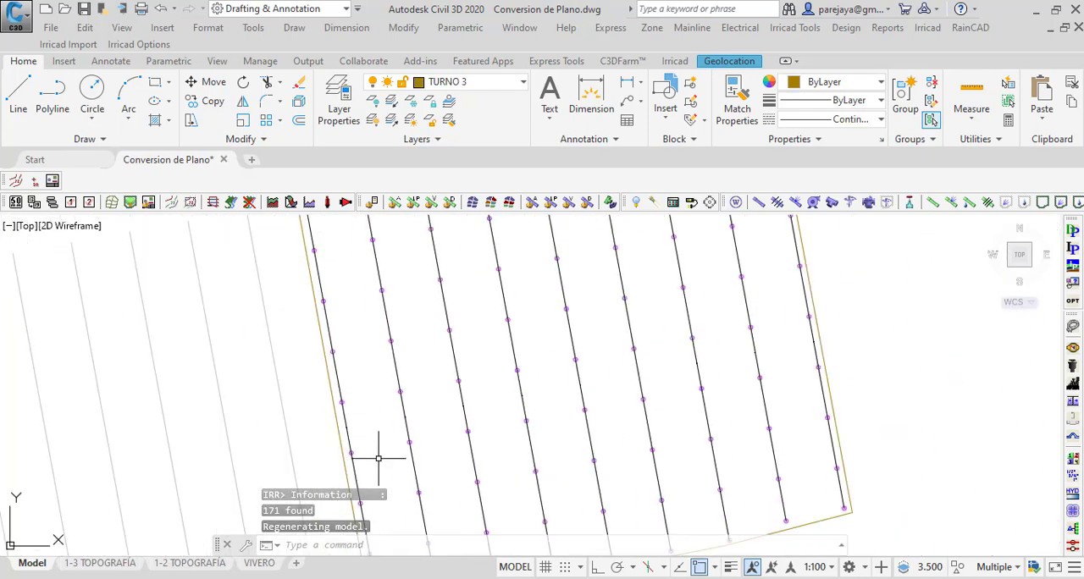
pyautogui.scroll(-2, 413, 424)
# Step: Lasso the next plot north, with the slanted west boundary, and filter its contents with Quick Select to layer TUBERIA PVC 0.75 PULG
pyautogui.moveTo(387, 285); pyautogui.dragTo(355, 477, button='middle')
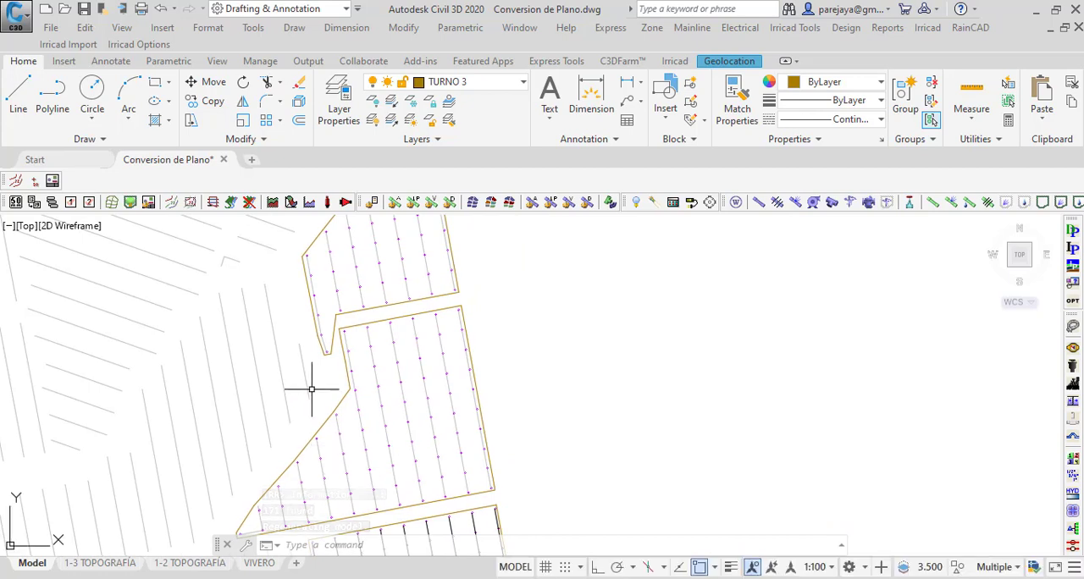
pyautogui.scroll(-2, 312, 388)
pyautogui.scroll(2, 270, 484)
pyautogui.moveTo(256, 475)
pyautogui.mouseDown()
pyautogui.moveTo(283, 427)
pyautogui.moveTo(346, 363)
pyautogui.moveTo(362, 275)
pyautogui.moveTo(416, 247)
pyautogui.moveTo(531, 281)
pyautogui.moveTo(559, 436)
pyautogui.moveTo(270, 497)
pyautogui.moveTo(259, 474)
pyautogui.mouseUp()
pyautogui.rightClick(562, 289)
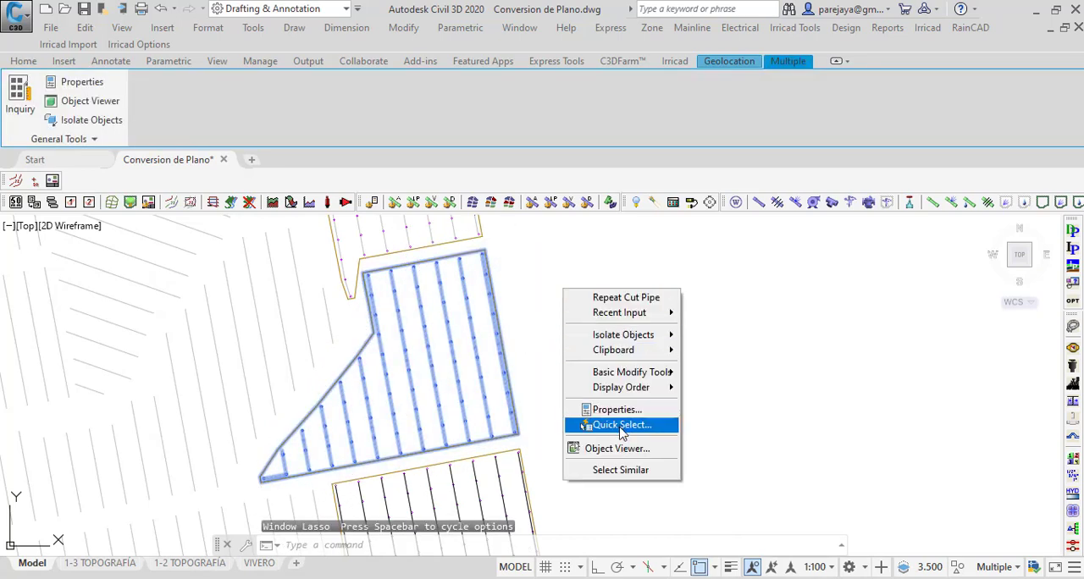
pyautogui.click(617, 423)
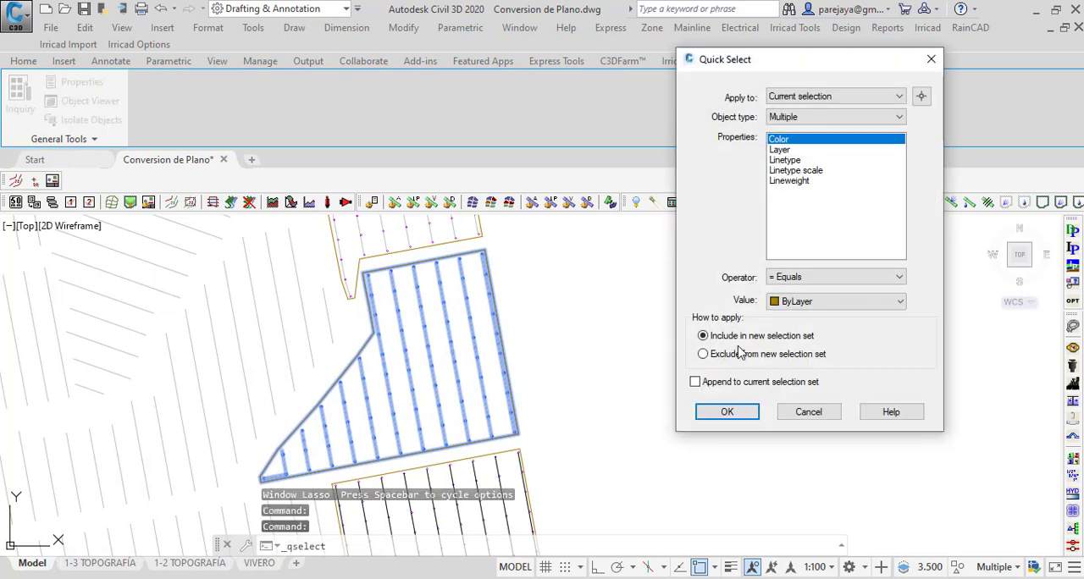
pyautogui.click(781, 149)
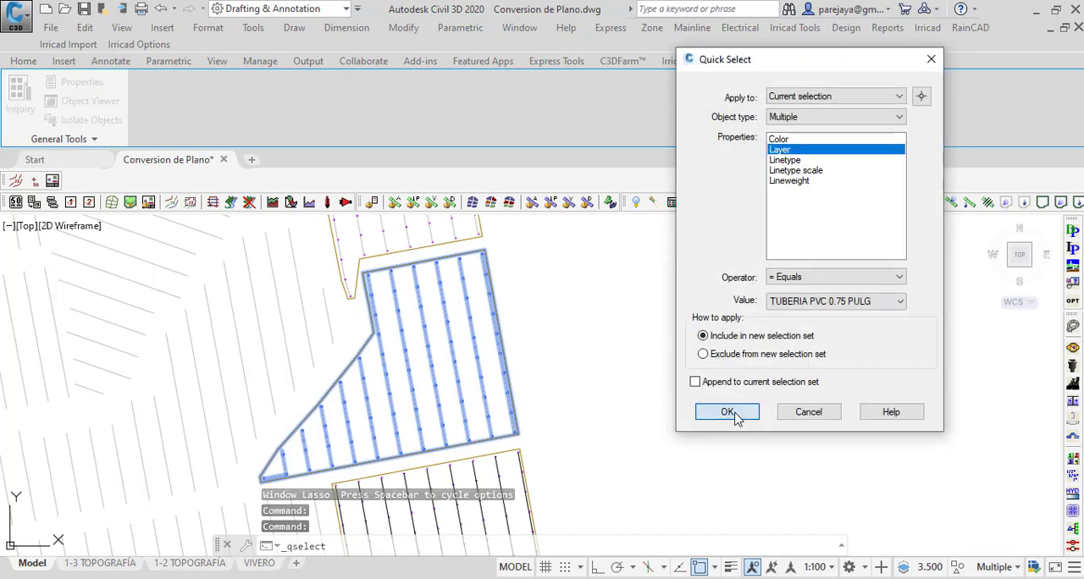
pyautogui.click(728, 412)
# Step: Convert the slanted plot's laterals with Cut Pipe into computer-sized 3/4" PVC RDE 21 pipes on IRR_ZONE_PIPES at 400 mm depth
pyautogui.click(987, 203)
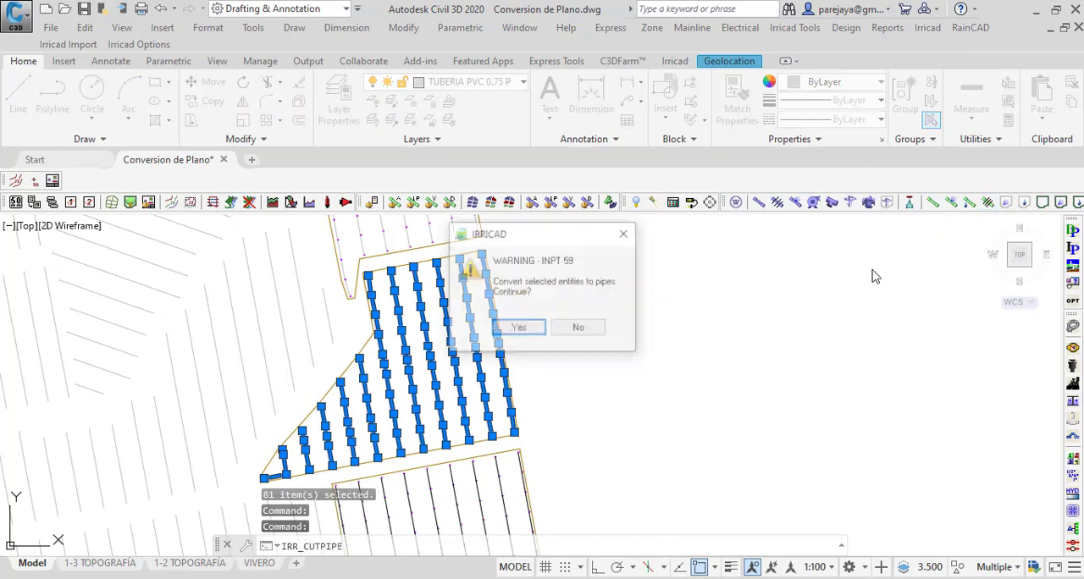
pyautogui.click(533, 330)
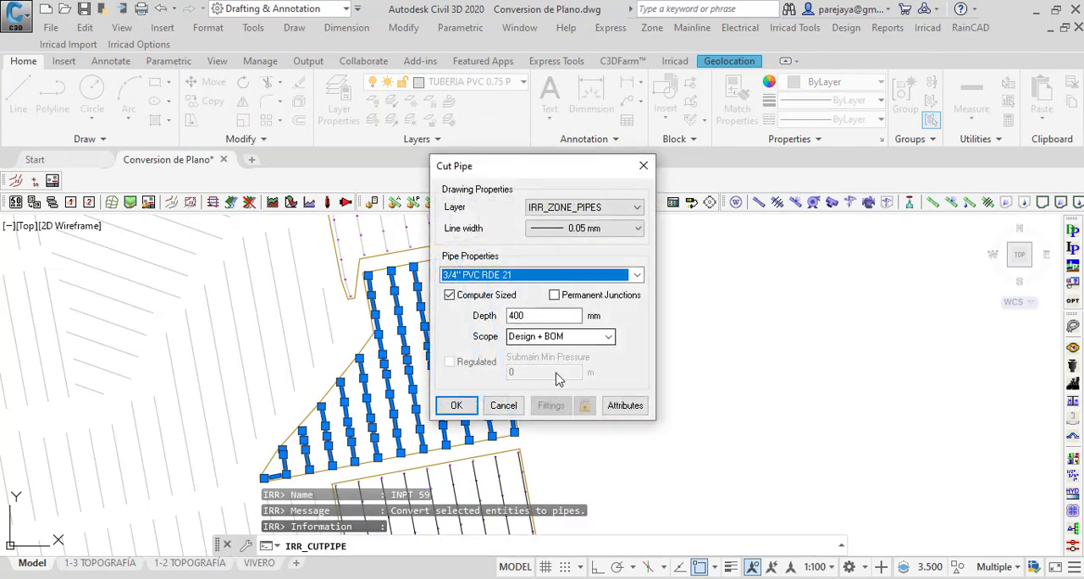
pyautogui.click(453, 405)
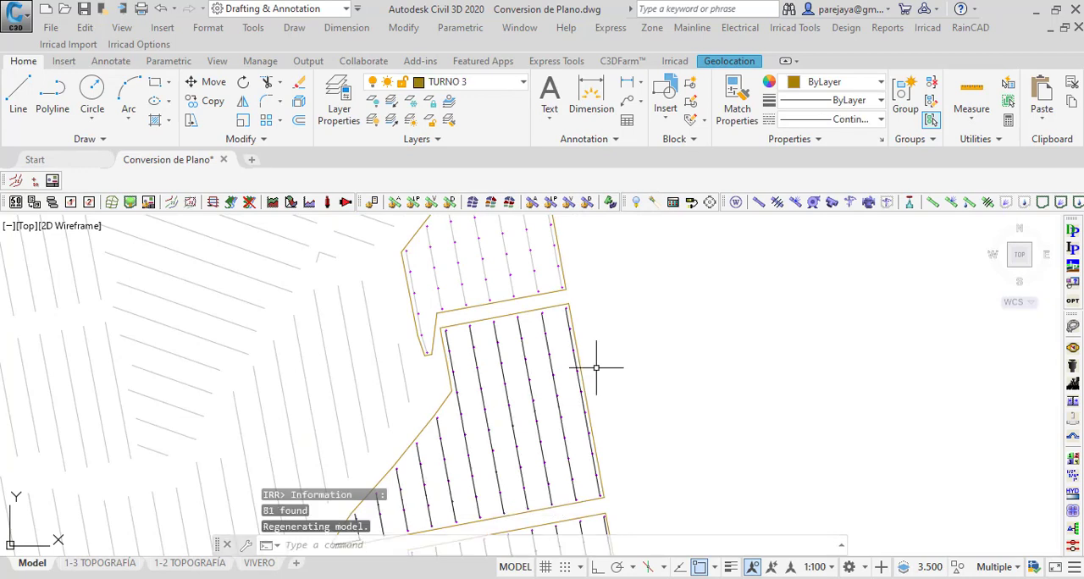
# Step: Lasso the northernmost TURNO 3 plot and filter the selection with Quick Select to layer TUBERIA PVC 0.75 PULG
pyautogui.moveTo(610, 263); pyautogui.dragTo(588, 391, button='middle')
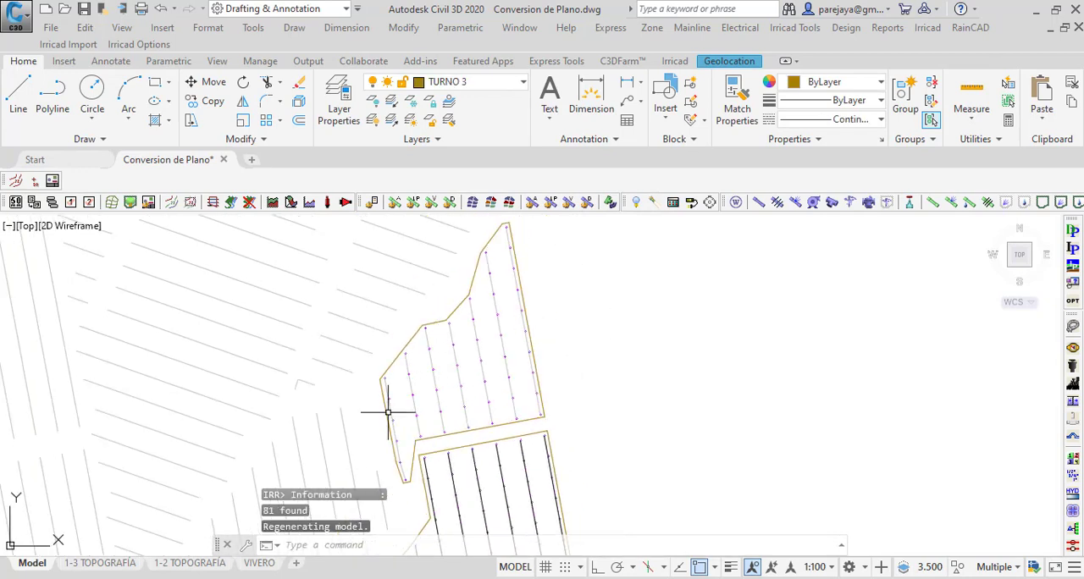
pyautogui.moveTo(373, 417)
pyautogui.mouseDown()
pyautogui.moveTo(370, 364)
pyautogui.moveTo(398, 319)
pyautogui.moveTo(434, 296)
pyautogui.moveTo(491, 223)
pyautogui.moveTo(537, 226)
pyautogui.moveTo(581, 380)
pyautogui.moveTo(557, 428)
pyautogui.moveTo(424, 449)
pyautogui.moveTo(403, 498)
pyautogui.mouseUp()
pyautogui.rightClick(559, 319)
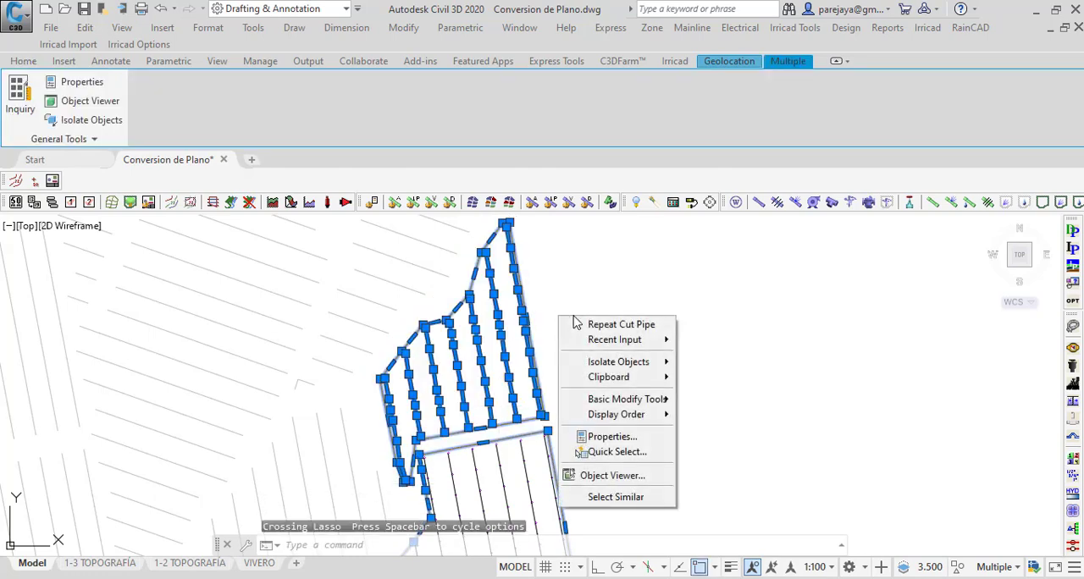
pyautogui.click(625, 458)
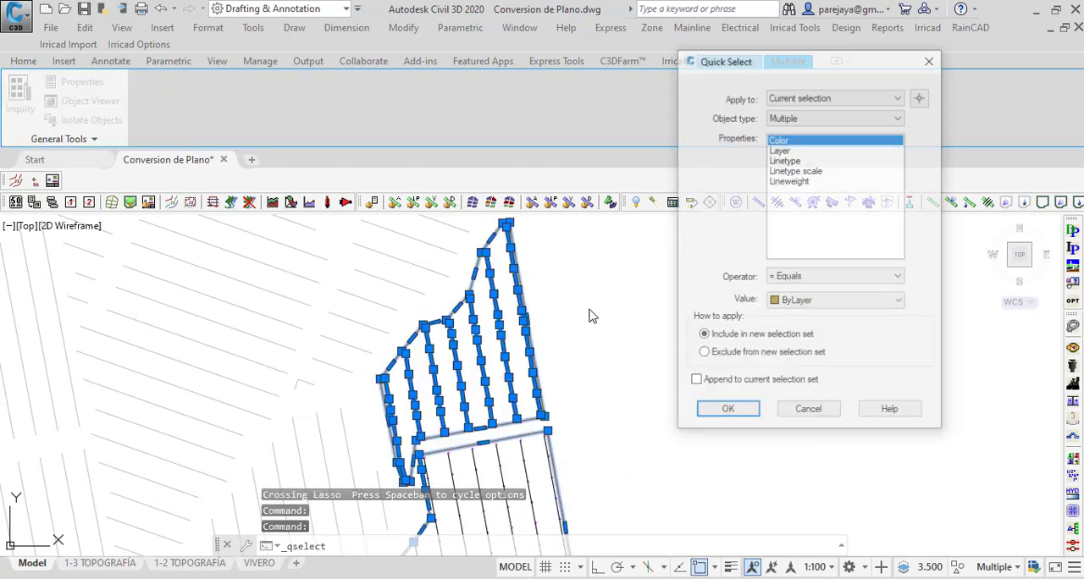
pyautogui.click(780, 150)
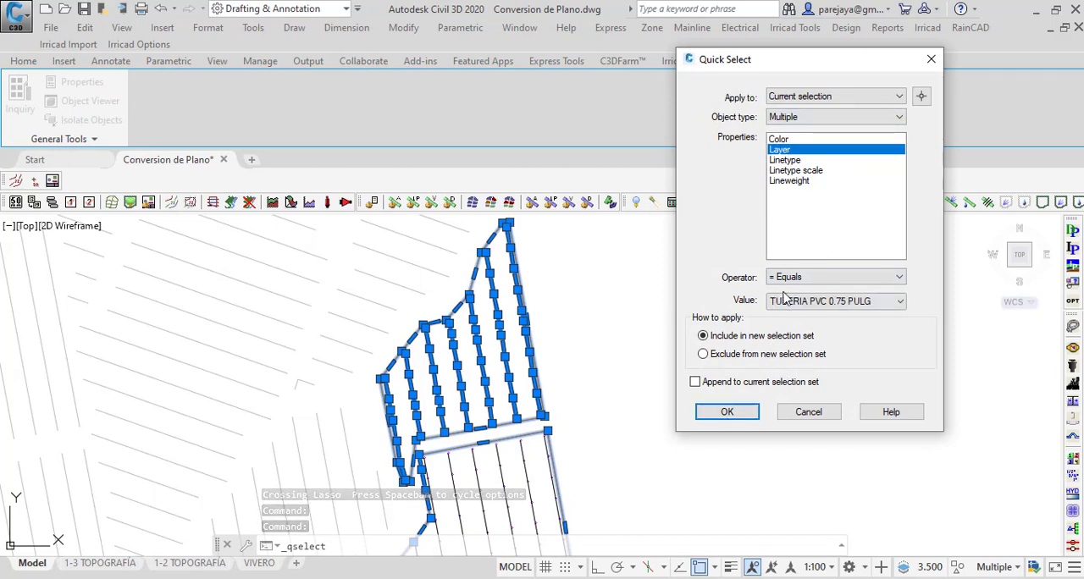
pyautogui.click(738, 411)
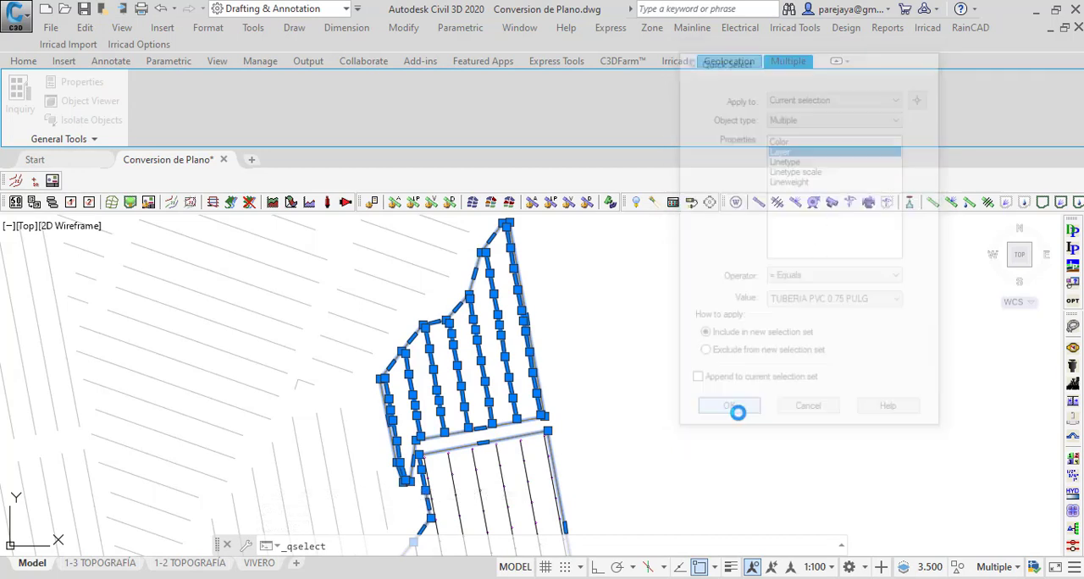
# Step: Check the selected laterals of the northernmost plot and convert them with Cut Pipe into 3/4" PVC RDE 21 zone pipes at 400 mm depth
pyautogui.scroll(2, 435, 464)
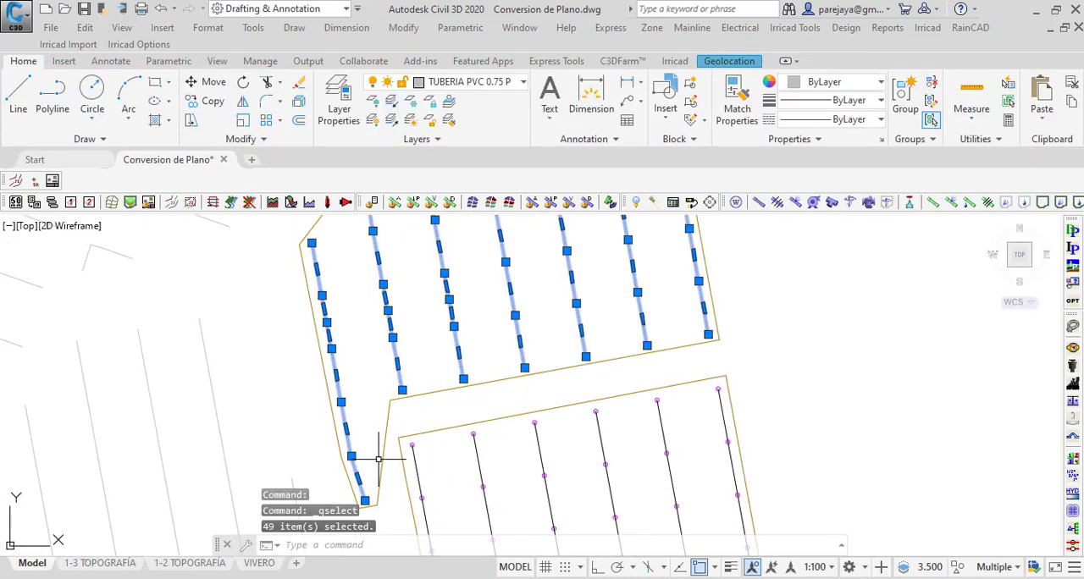
pyautogui.scroll(-5, 375, 449)
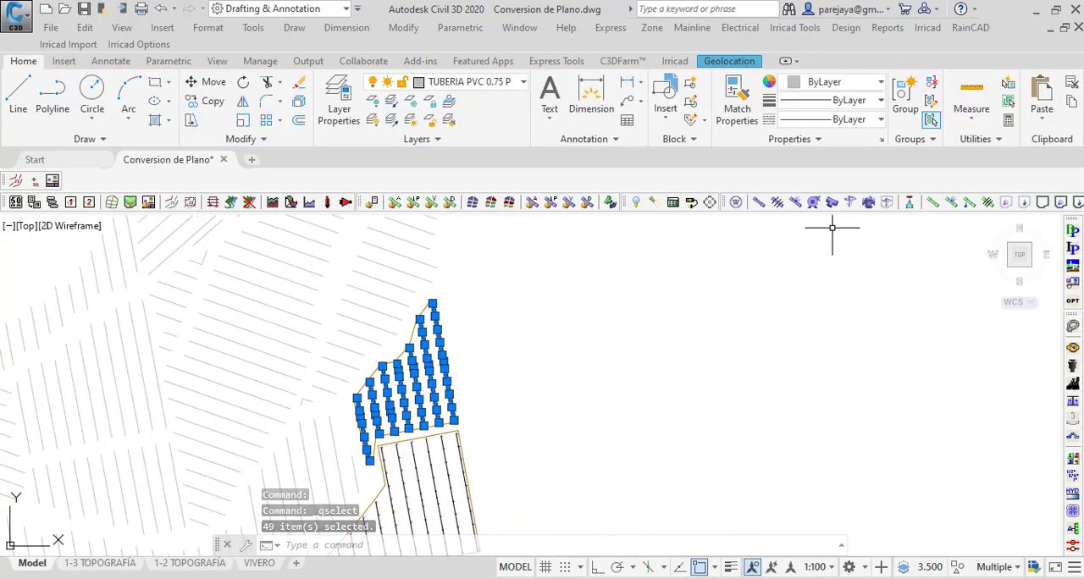
pyautogui.scroll(2, 443, 398)
pyautogui.scroll(6, 448, 392)
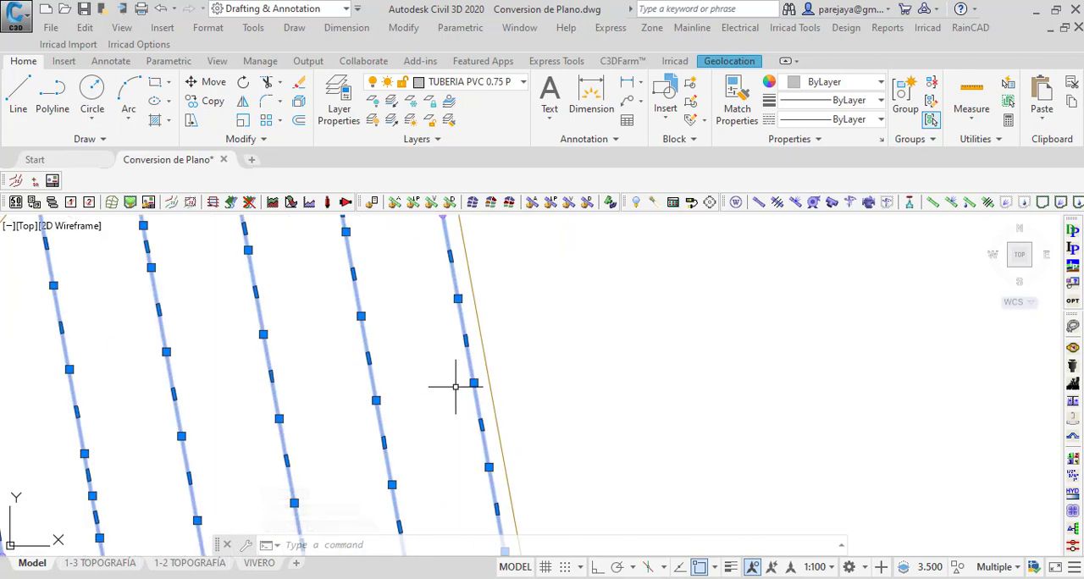
pyautogui.click(990, 205)
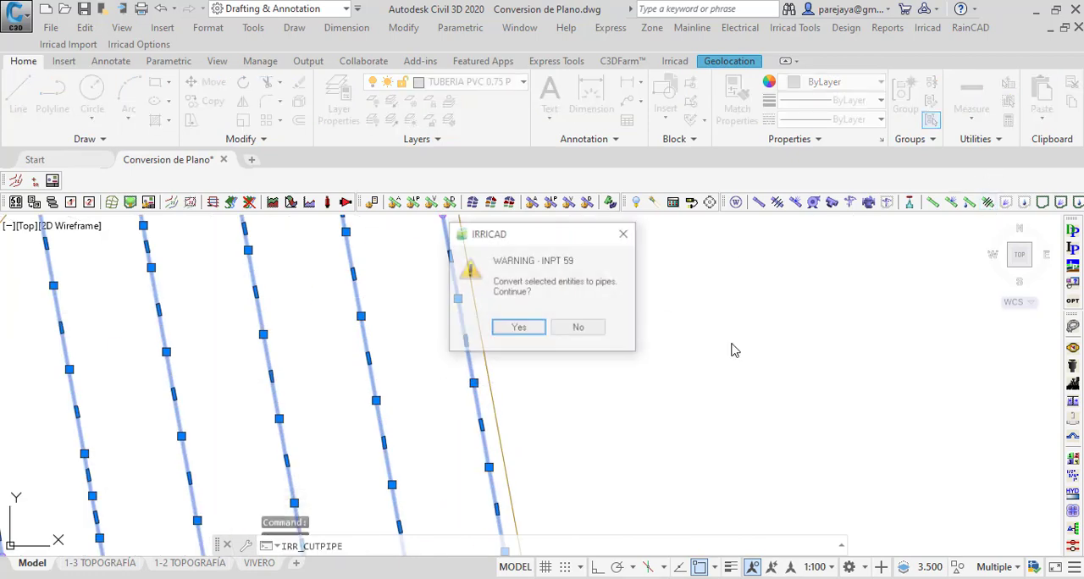
pyautogui.click(519, 329)
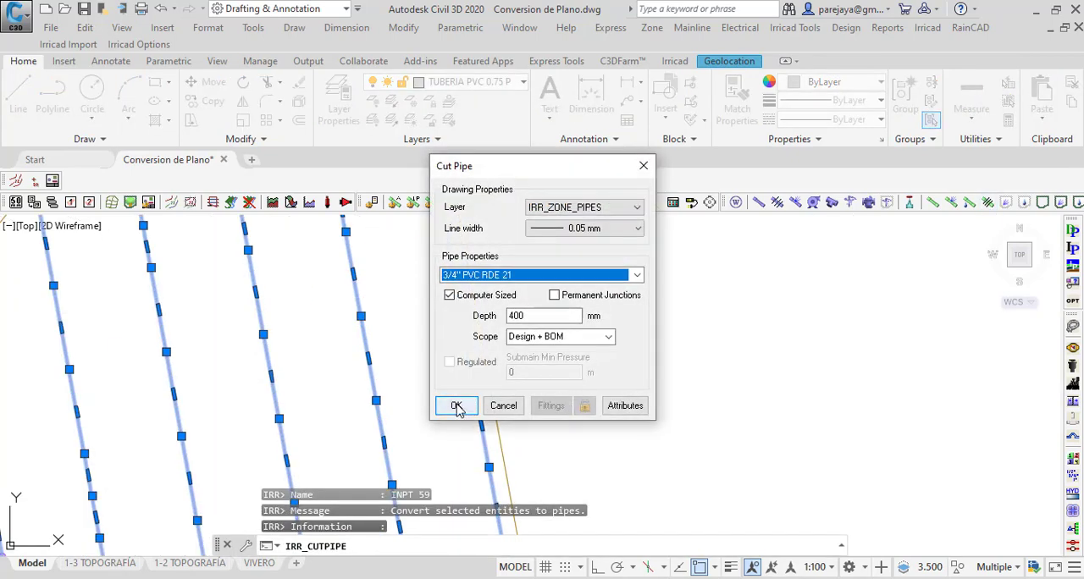
pyautogui.click(456, 407)
# Step: Restore the isolated layers with Layer Unisolate and review the converted TURNO 3 plots within the full plan
pyautogui.scroll(-5, 557, 392)
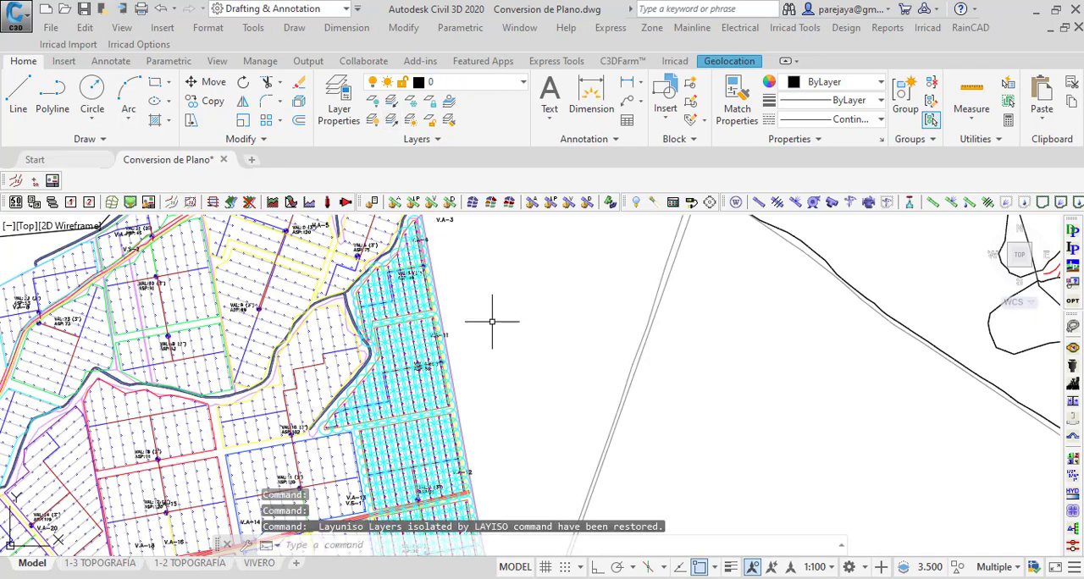
pyautogui.scroll(5, 367, 368)
pyautogui.scroll(-3, 324, 290)
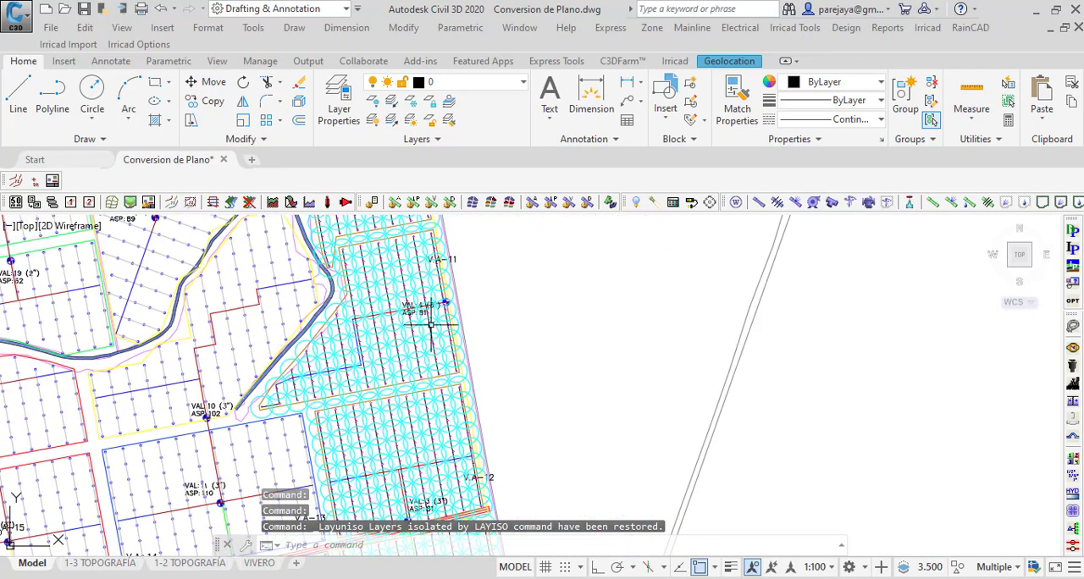
pyautogui.scroll(5, 431, 325)
pyautogui.scroll(-3, 296, 408)
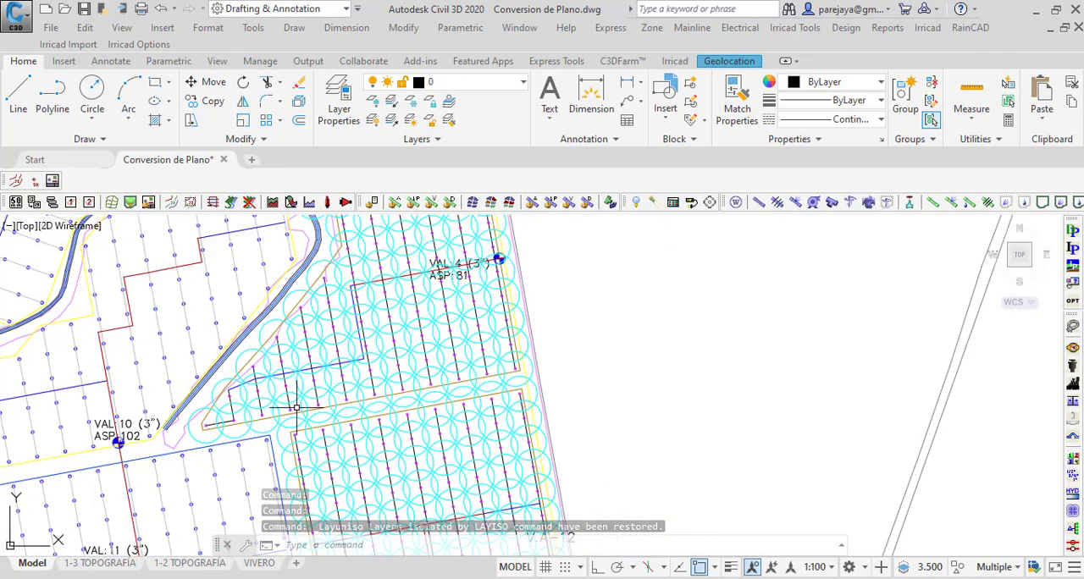
# Step: Examine the blue and red submain pipes feeding the converted laterals across the TURNO 3 plots, from the triangular corner plot southward
pyautogui.scroll(6, 242, 351)
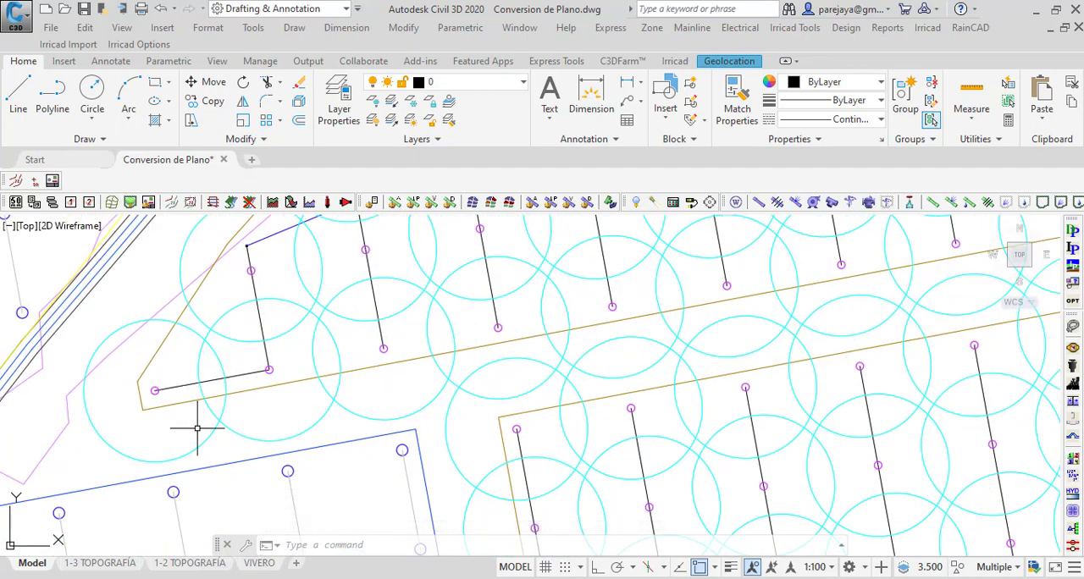
pyautogui.scroll(-5, 198, 428)
pyautogui.scroll(5, 235, 350)
pyautogui.scroll(-2, 398, 340)
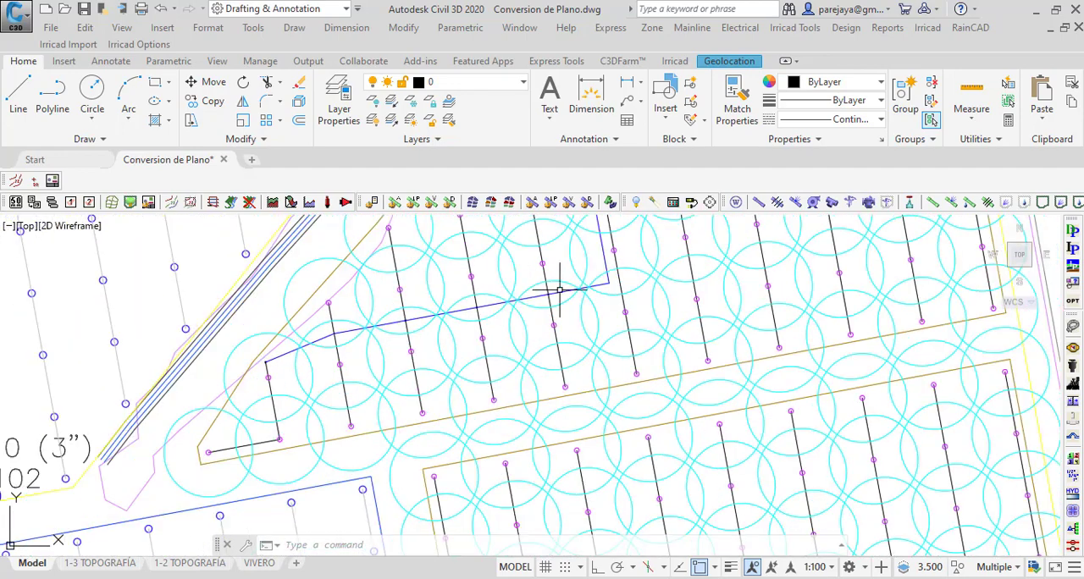
pyautogui.moveTo(593, 286)
pyautogui.mouseDown(button='middle')
pyautogui.moveTo(384, 387)
pyautogui.moveTo(341, 432)
pyautogui.mouseUp(button='middle')
pyautogui.scroll(-2, 348, 460)
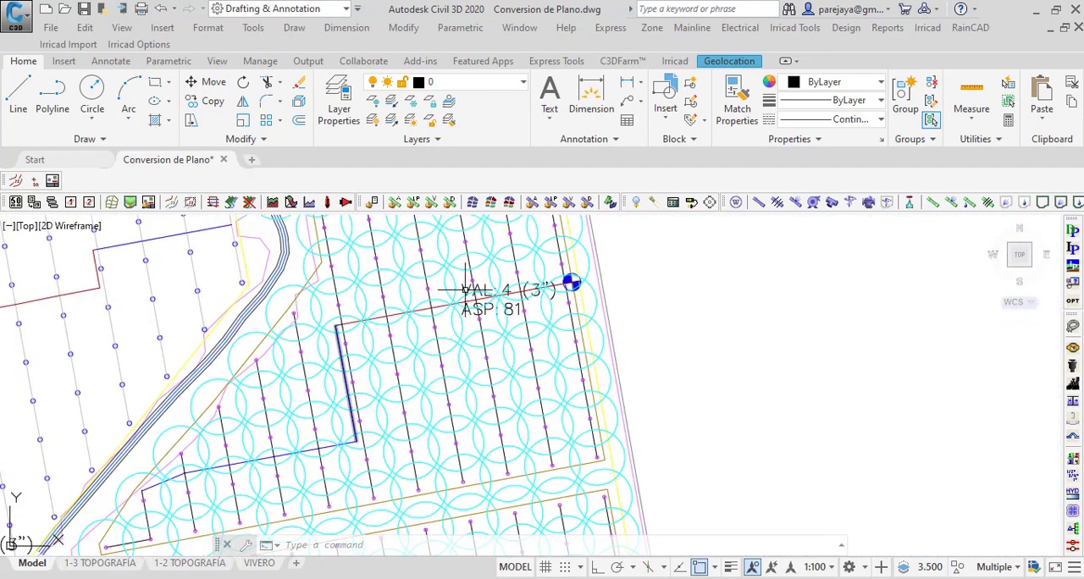
pyautogui.moveTo(522, 278)
pyautogui.mouseDown(button='middle')
pyautogui.moveTo(427, 354)
pyautogui.moveTo(358, 242)
pyautogui.mouseUp(button='middle')
pyautogui.scroll(-6, 451, 259)
pyautogui.scroll(3, 315, 249)
pyautogui.scroll(3, 382, 334)
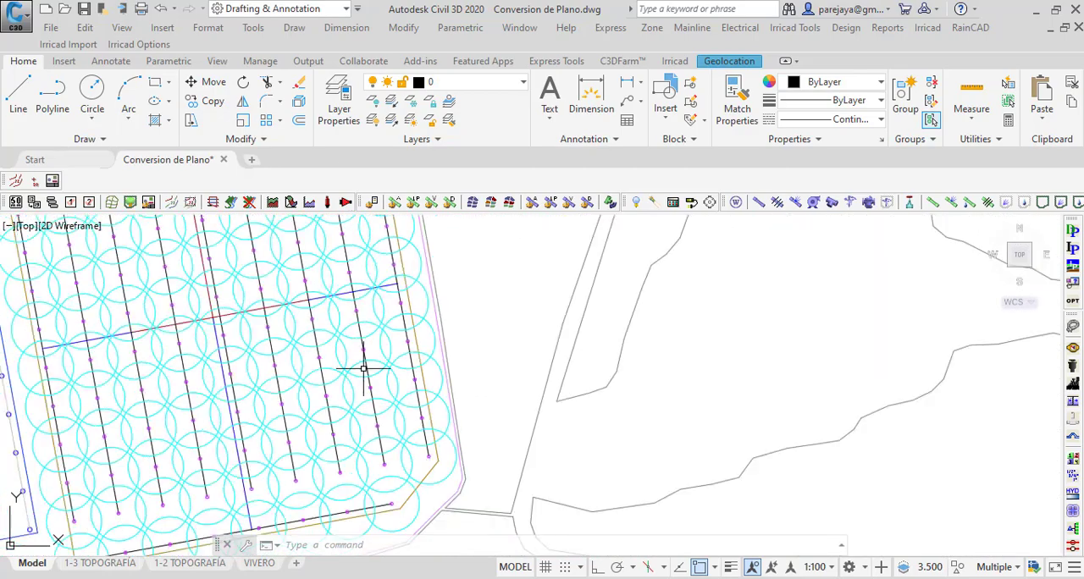
# Step: Turn off the sprinkler wetted-radius circles' layer IRR_OUTLET_WETTED_RADII with Layer Off
pyautogui.click(373, 100)
pyautogui.scroll(2, 377, 358)
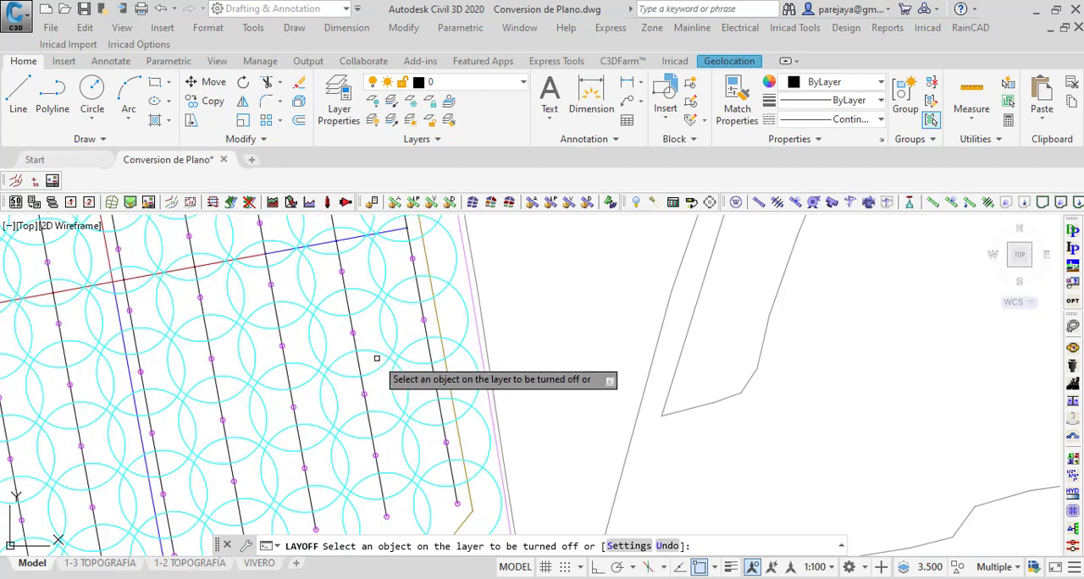
pyautogui.click(368, 357)
pyautogui.scroll(-3, 396, 442)
pyautogui.scroll(2, 391, 396)
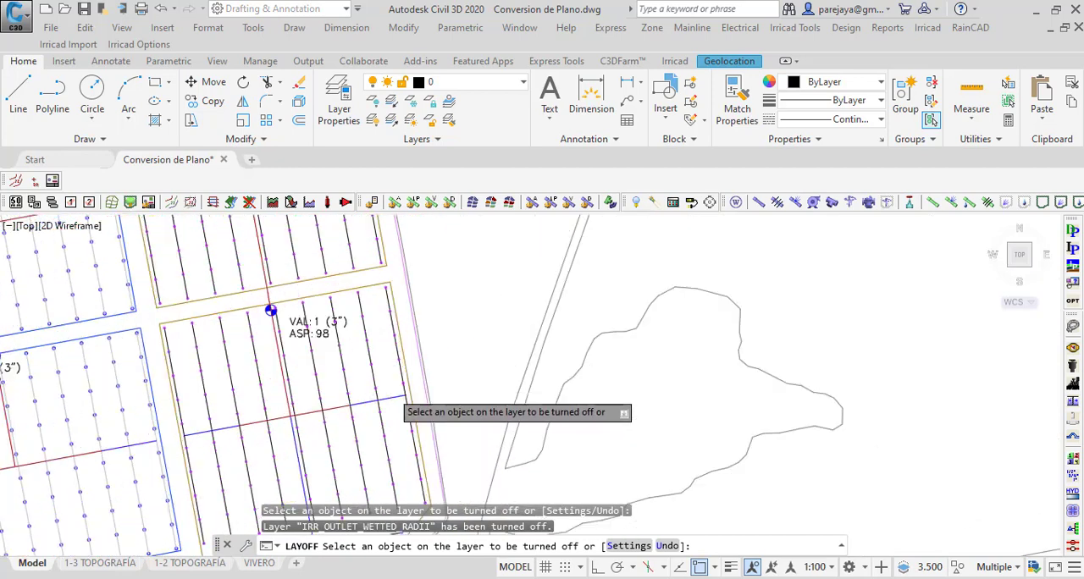
pyautogui.scroll(5, 391, 391)
pyautogui.scroll(-7, 522, 353)
pyautogui.press('Escape')
pyautogui.press('Escape')
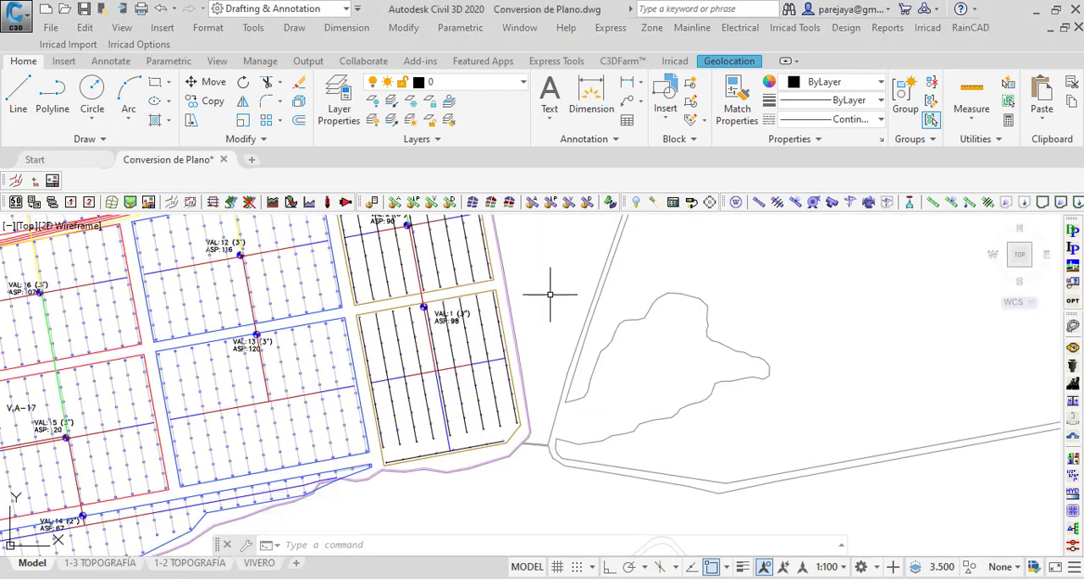
# Step: Select the blue 2-inch submain segments at both ends of the submains in the VAL 1 and VAL 2 plots
pyautogui.scroll(4, 407, 385)
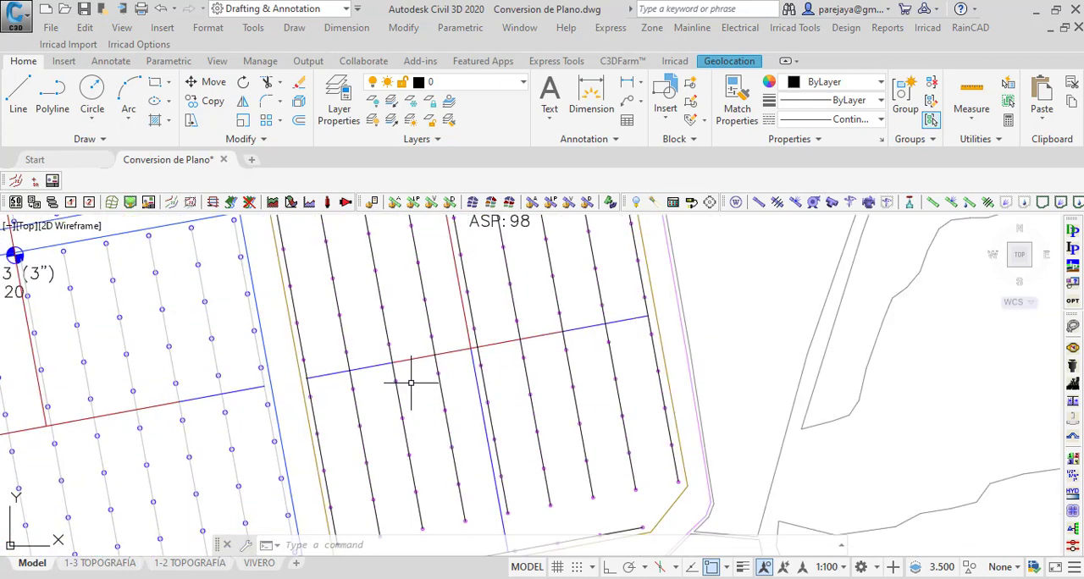
pyautogui.click(364, 367)
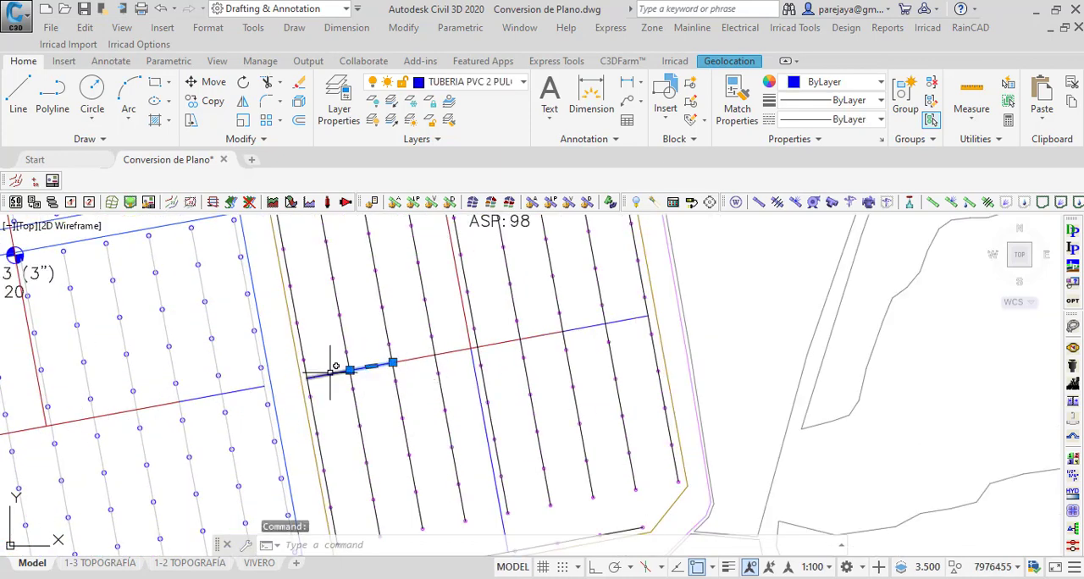
pyautogui.click(584, 325)
pyautogui.moveTo(498, 253); pyautogui.dragTo(437, 347, button='middle')
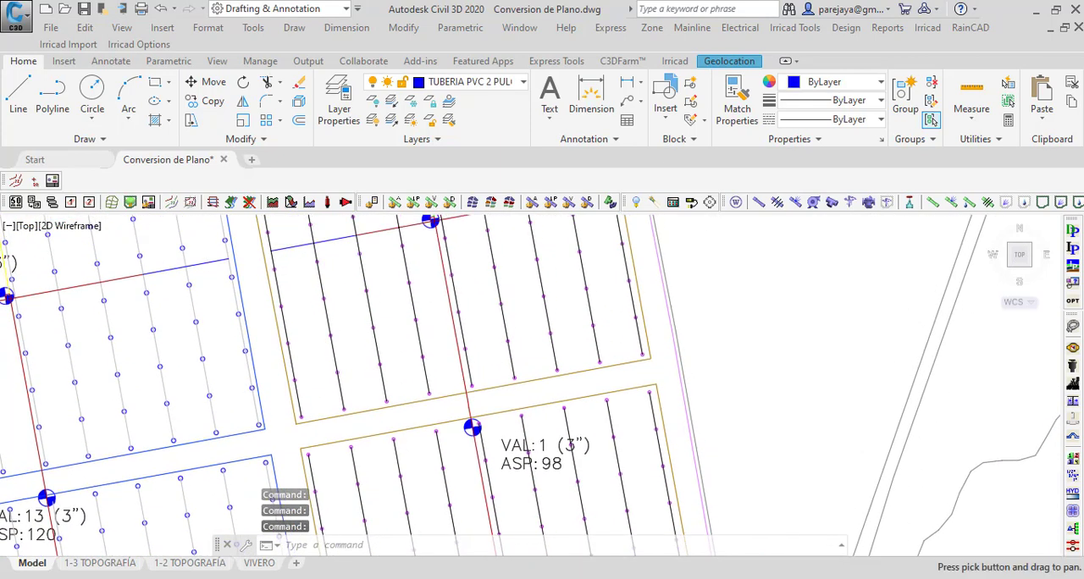
pyautogui.moveTo(358, 266); pyautogui.dragTo(366, 378, button='middle')
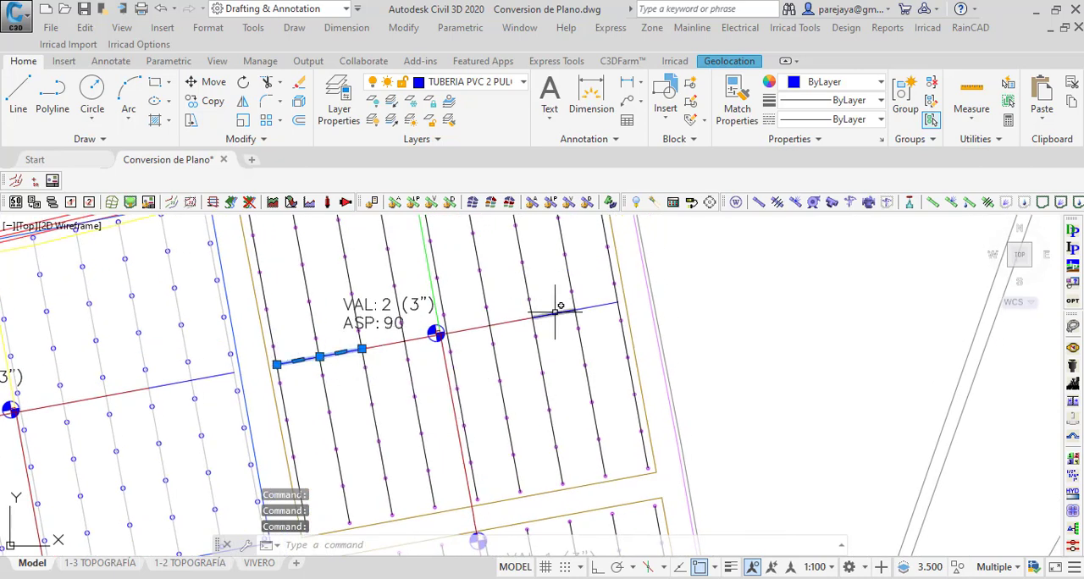
# Step: Add the VAL 3 plot's 2-inch end segments and convert the whole selection to computer-sized 2" PVC RDE 41 zone pipes at 400 mm depth
pyautogui.moveTo(402, 257); pyautogui.dragTo(417, 462, button='middle')
pyautogui.scroll(-2, 371, 360)
pyautogui.scroll(6, 301, 277)
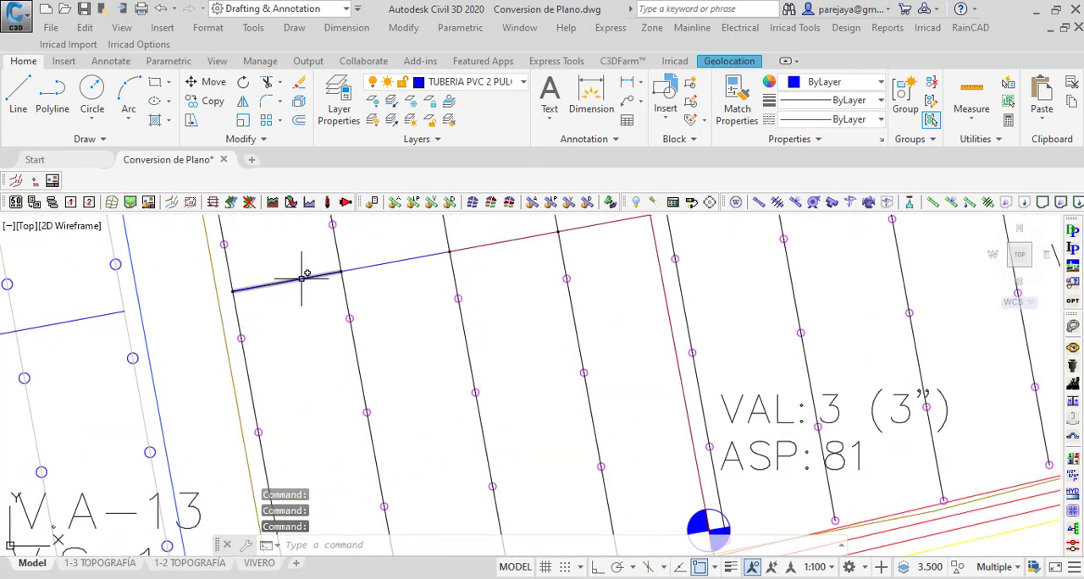
pyautogui.scroll(-4, 262, 393)
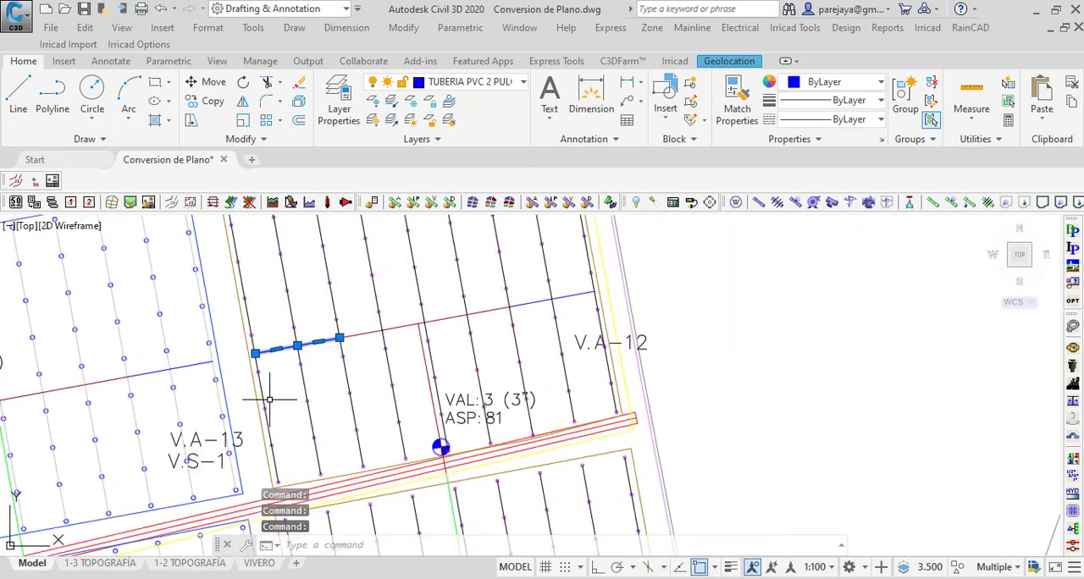
pyautogui.scroll(4, 511, 295)
pyautogui.click(535, 303)
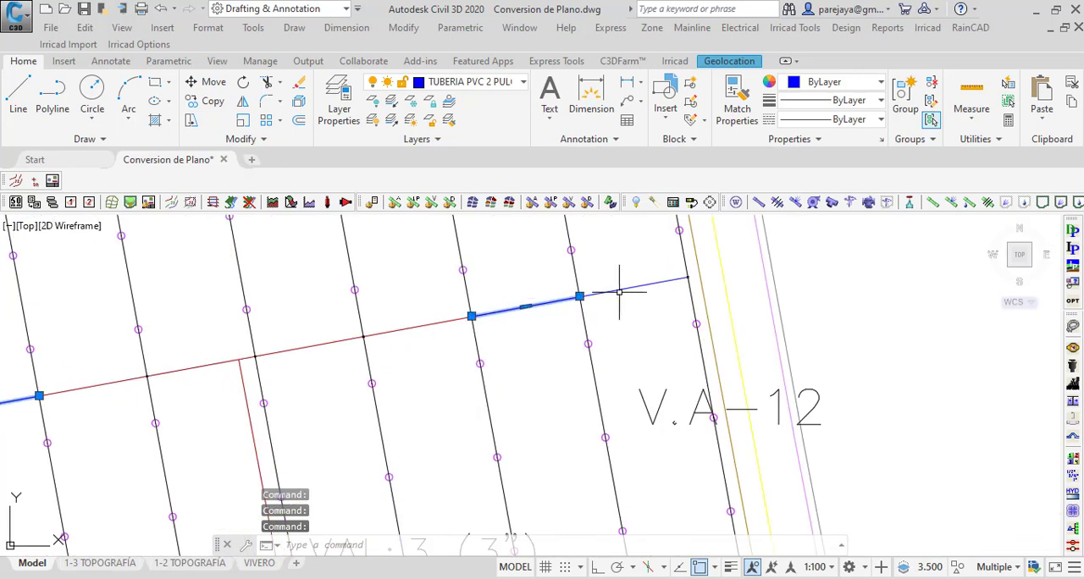
pyautogui.scroll(-6, 466, 370)
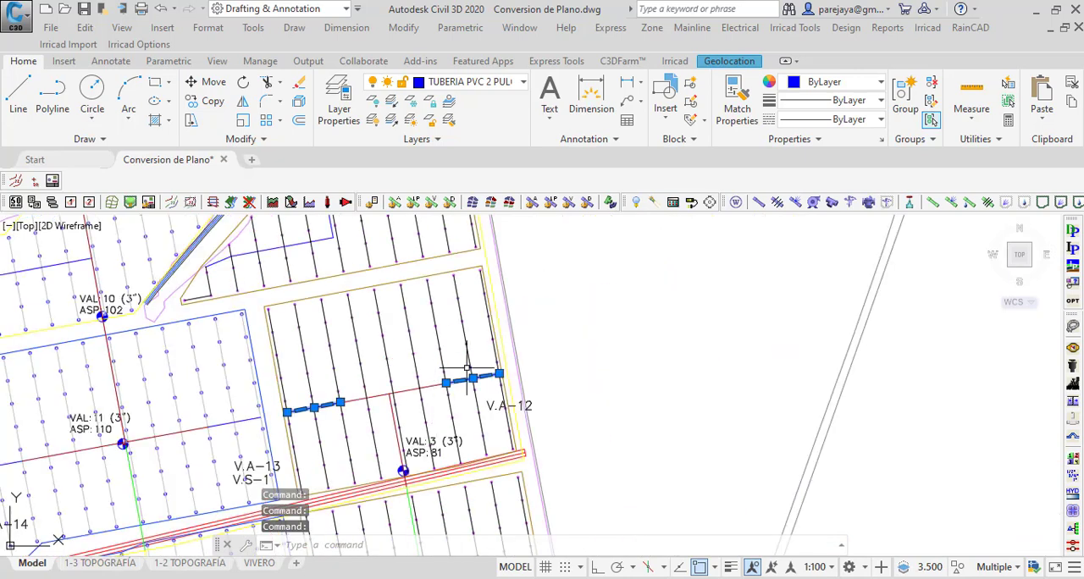
pyautogui.click(930, 205)
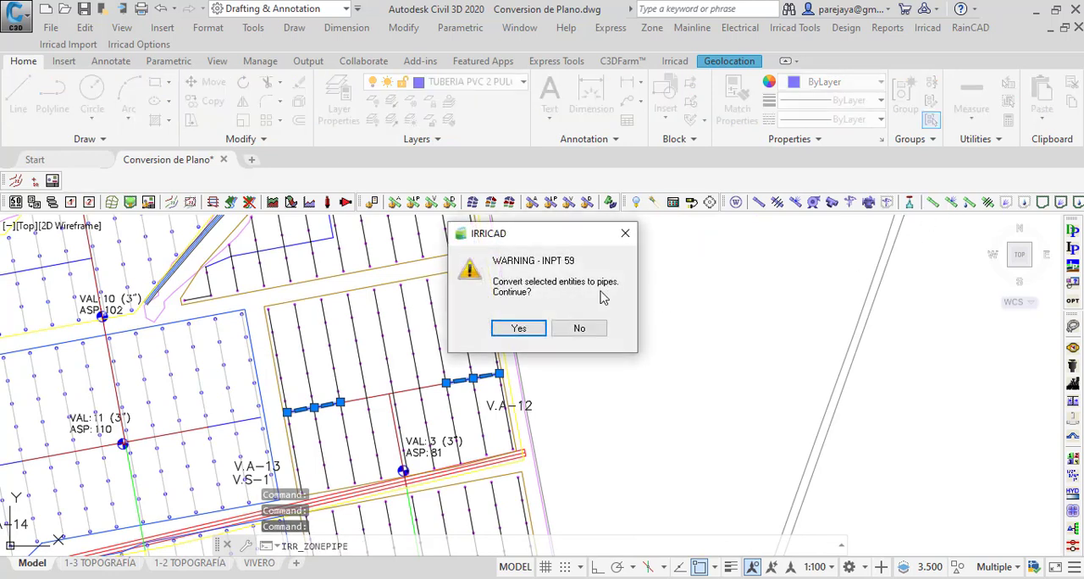
pyautogui.click(518, 328)
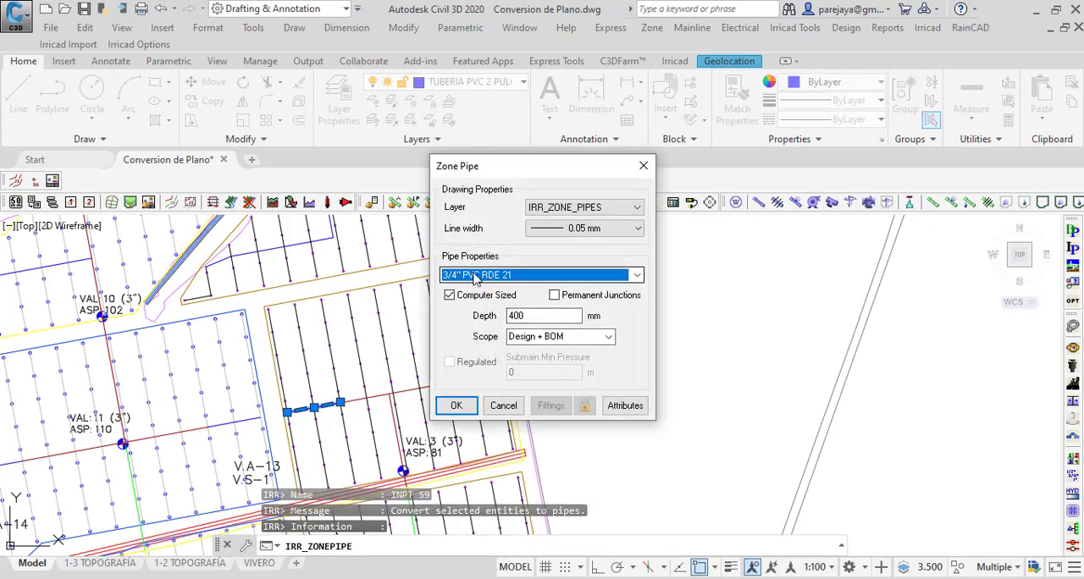
pyautogui.click(475, 279)
pyautogui.click(471, 360)
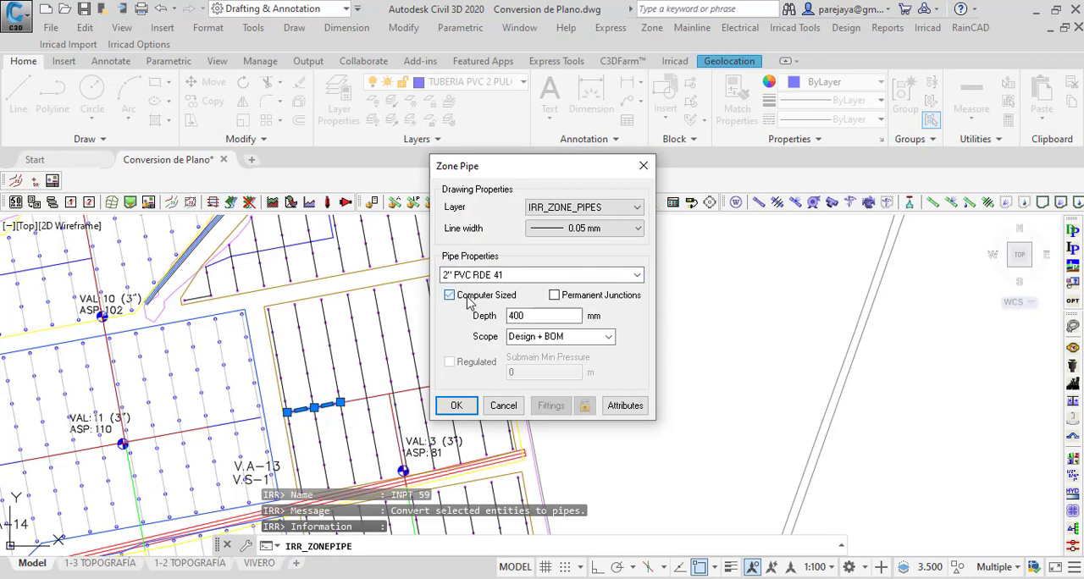
pyautogui.click(455, 407)
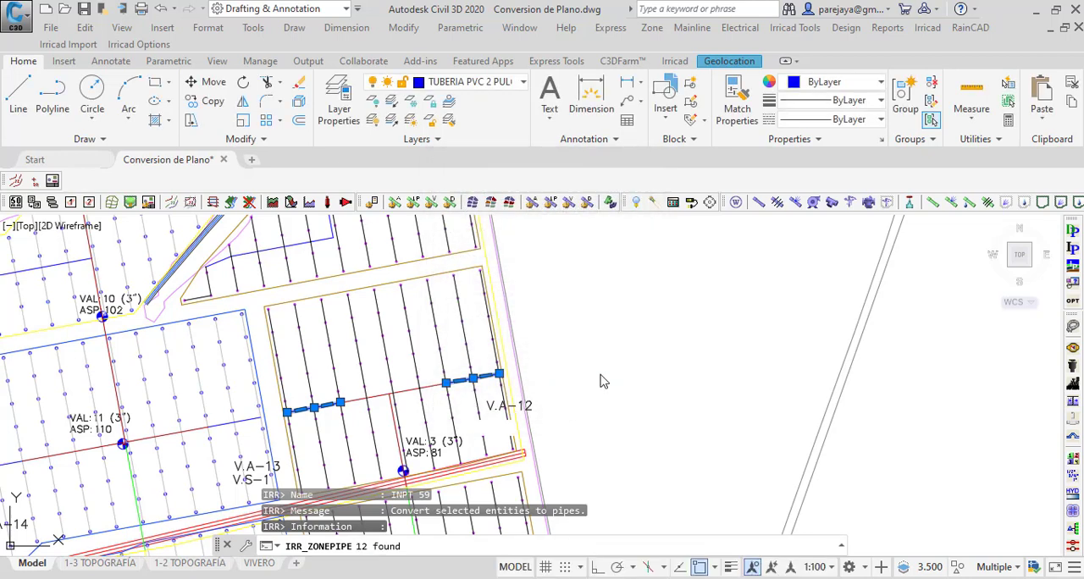
# Step: Convert the five 2-inch submain segments along the VAL 4 plot's southern run to computer-sized 2" PVC RDE 41 zone pipes at 400 mm depth
pyautogui.scroll(2, 495, 266)
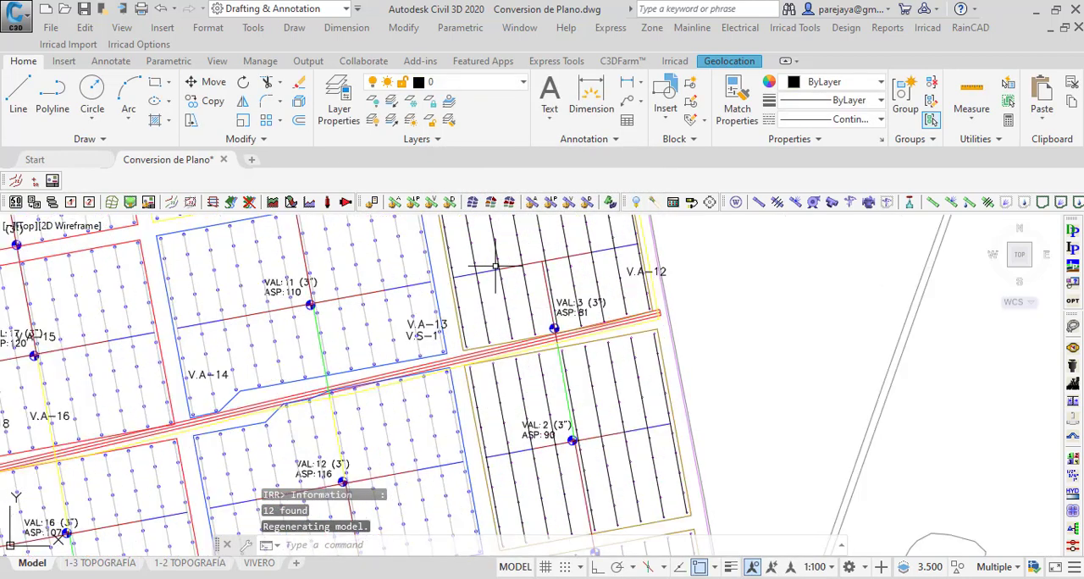
pyautogui.scroll(5, 495, 266)
pyautogui.scroll(-6, 426, 428)
pyautogui.scroll(6, 386, 362)
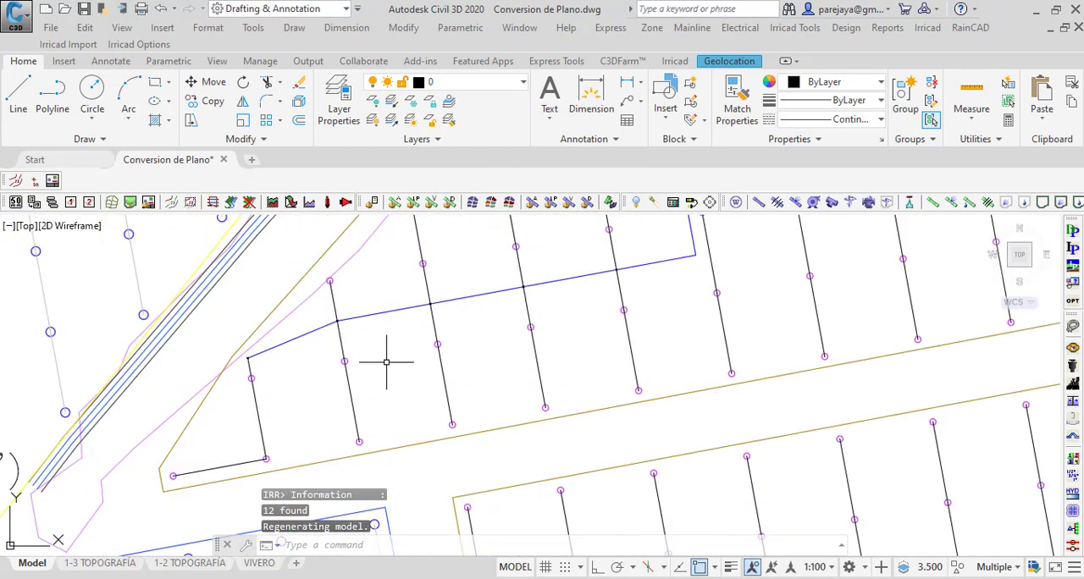
pyautogui.click(335, 321)
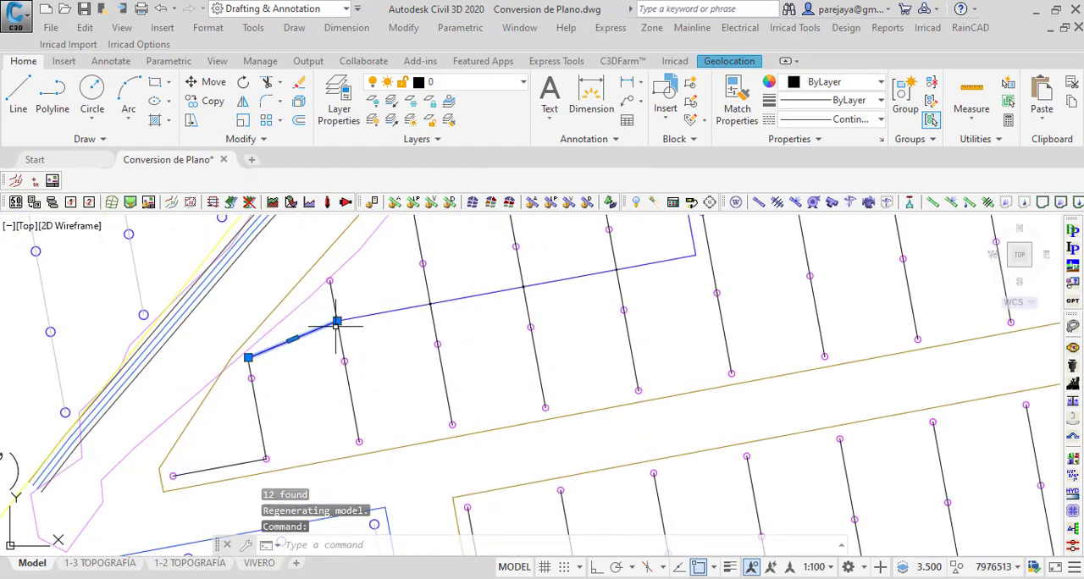
pyautogui.click(430, 303)
pyautogui.click(524, 287)
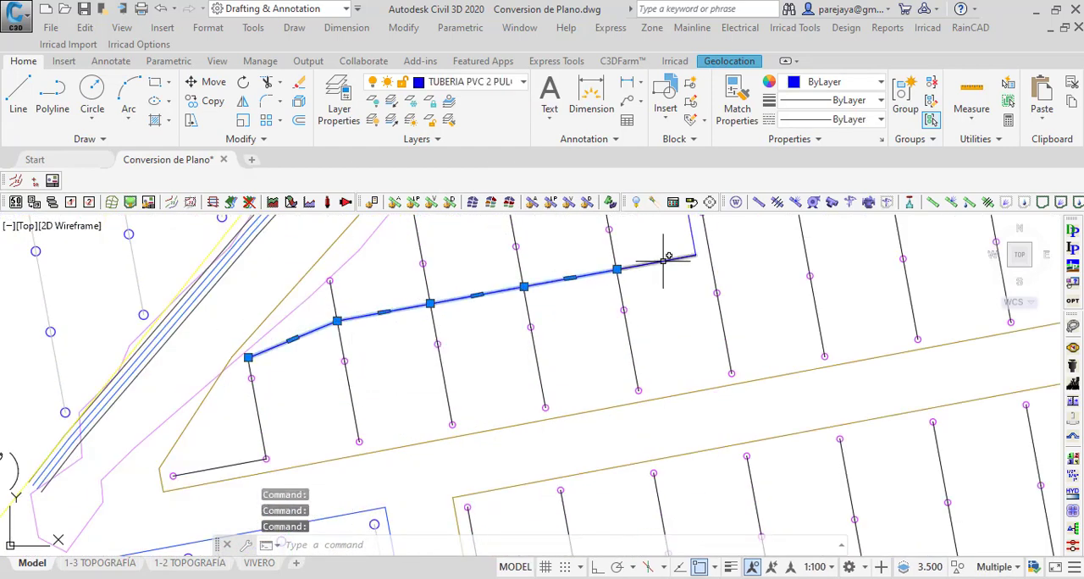
pyautogui.click(933, 203)
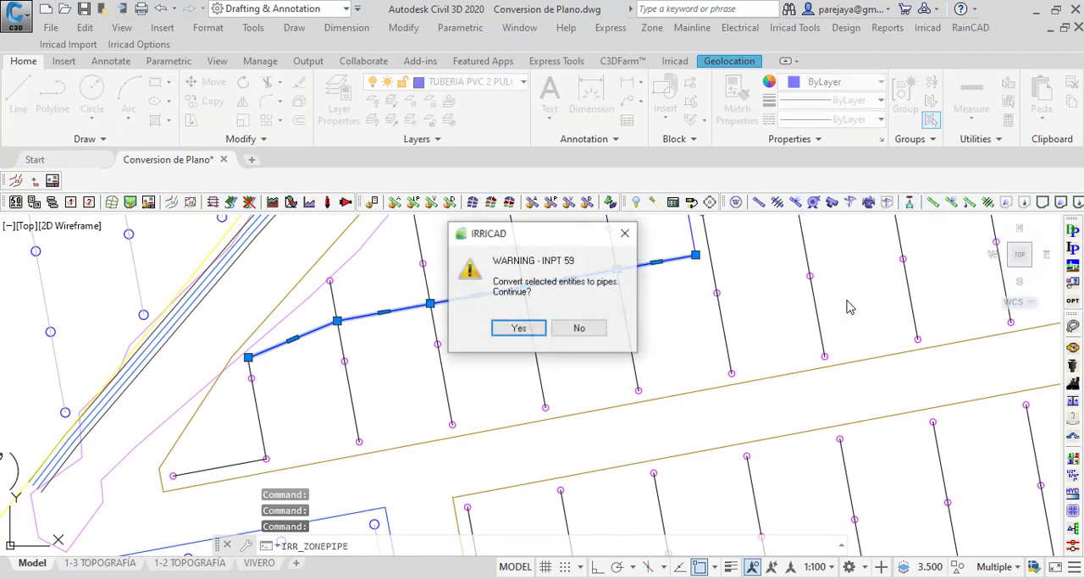
pyautogui.click(495, 322)
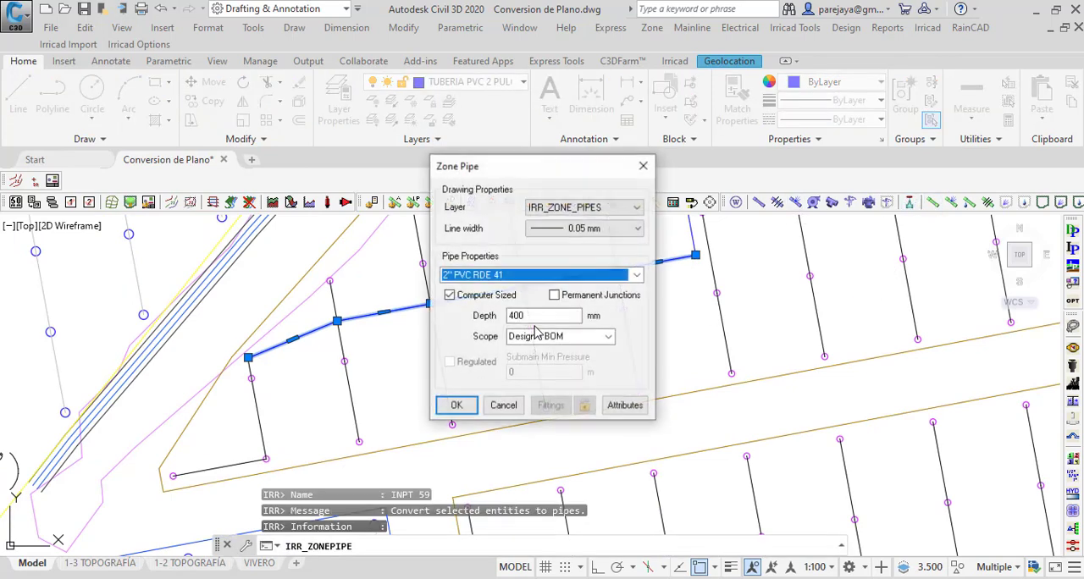
pyautogui.click(453, 406)
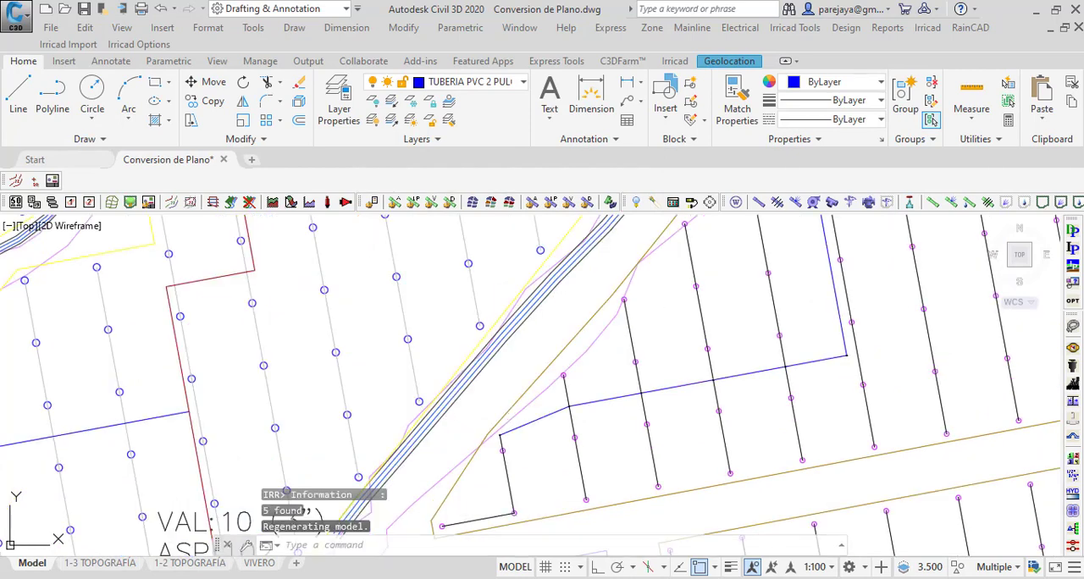
# Step: Convert the VAL 4 plot's north-south 2-inch segment and the short piece joining the red submain to 2" PVC RDE 41 zone pipes
pyautogui.scroll(4, 870, 352)
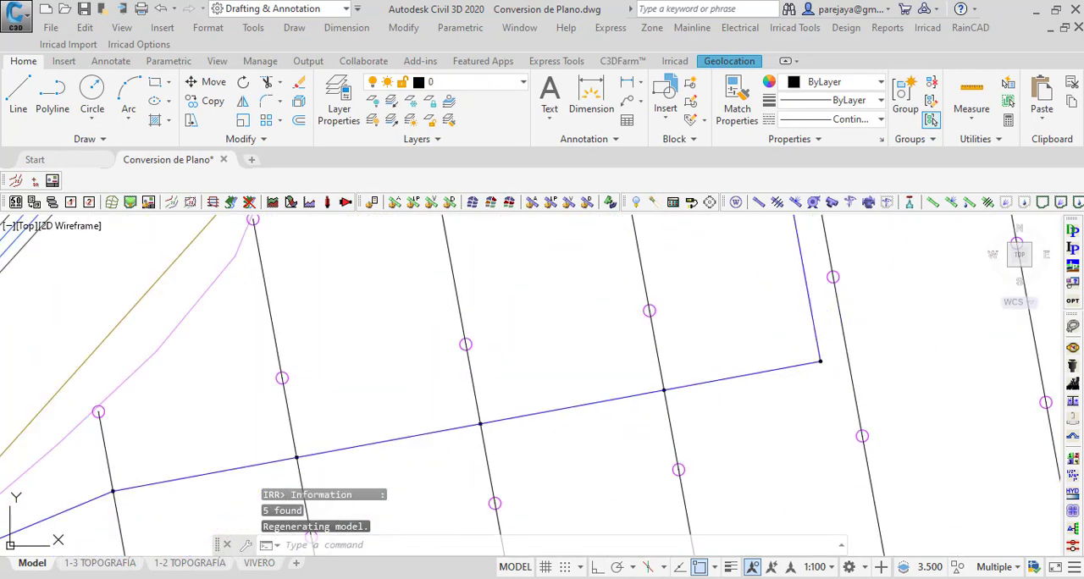
pyautogui.click(815, 332)
pyautogui.scroll(-6, 750, 496)
pyautogui.scroll(4, 754, 344)
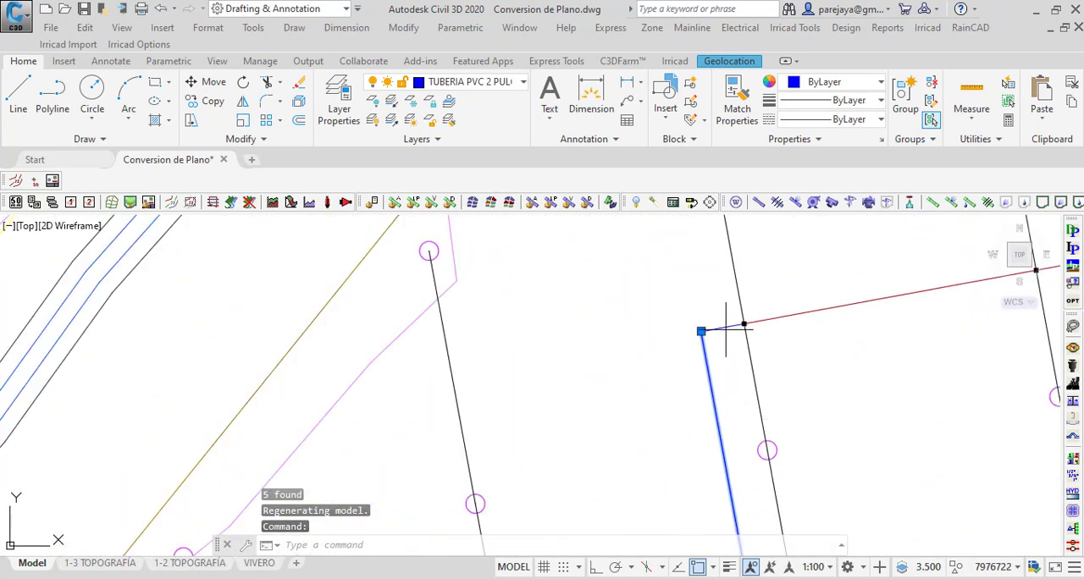
pyautogui.click(726, 329)
pyautogui.click(932, 203)
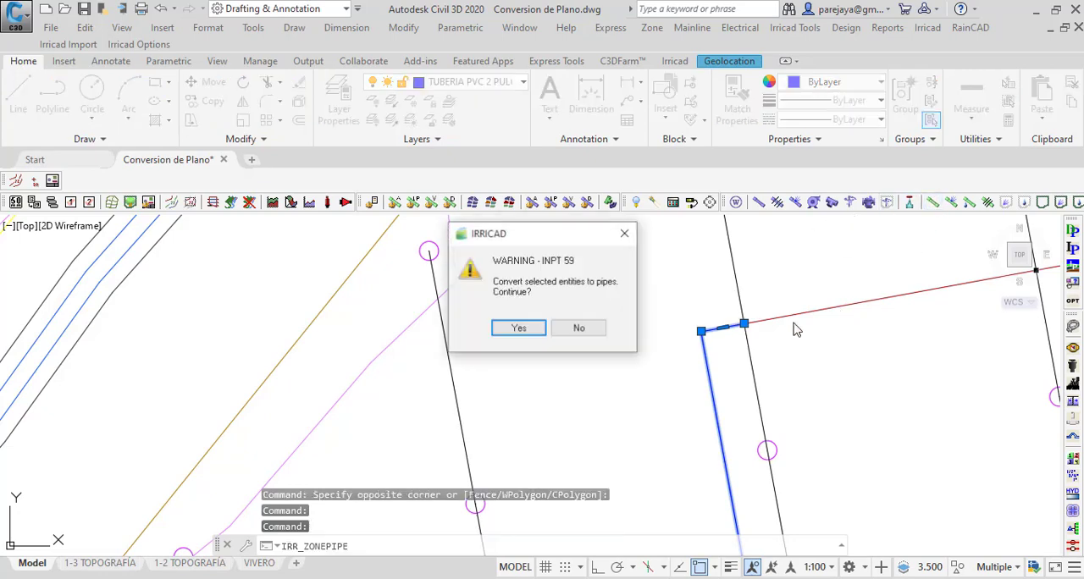
pyautogui.click(516, 327)
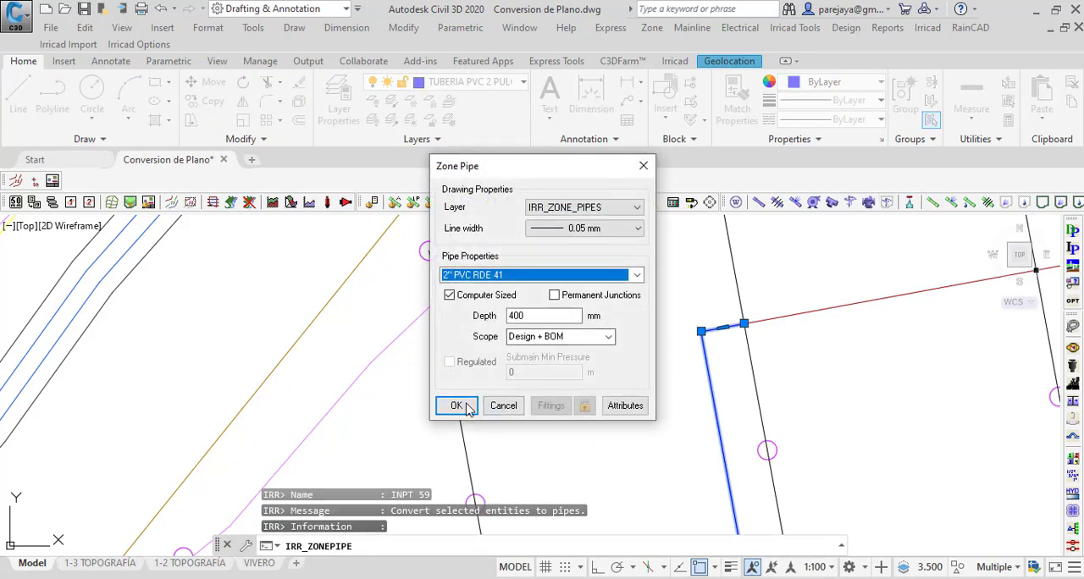
pyautogui.click(457, 401)
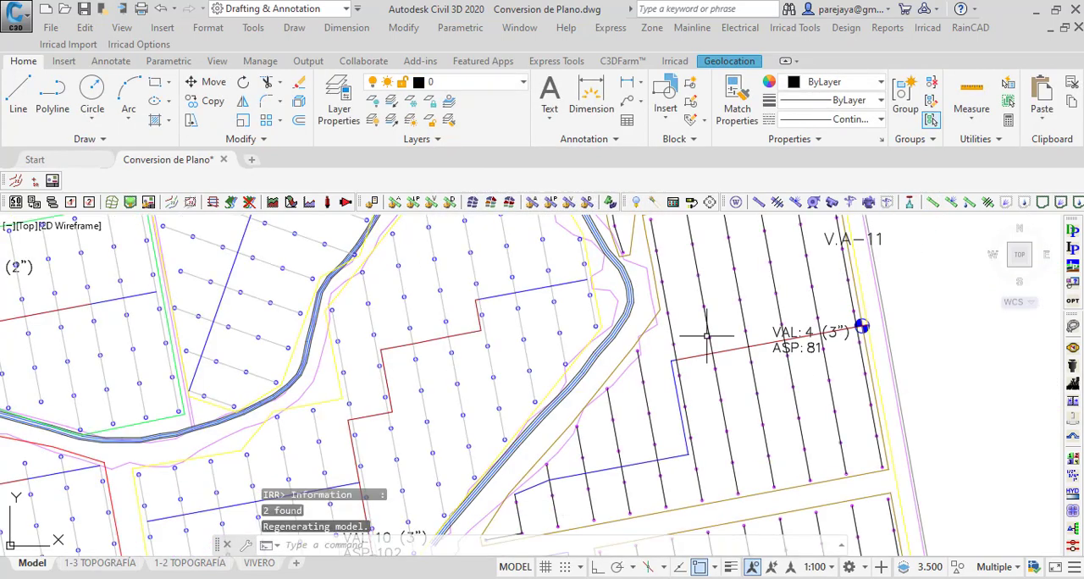
# Step: Convert the VAL 5 plot's six 2-inch submain segments to computer-sized 2" PVC RDE 41 zone pipes at 400 mm depth
pyautogui.scroll(3, 668, 349)
pyautogui.scroll(-10, 627, 359)
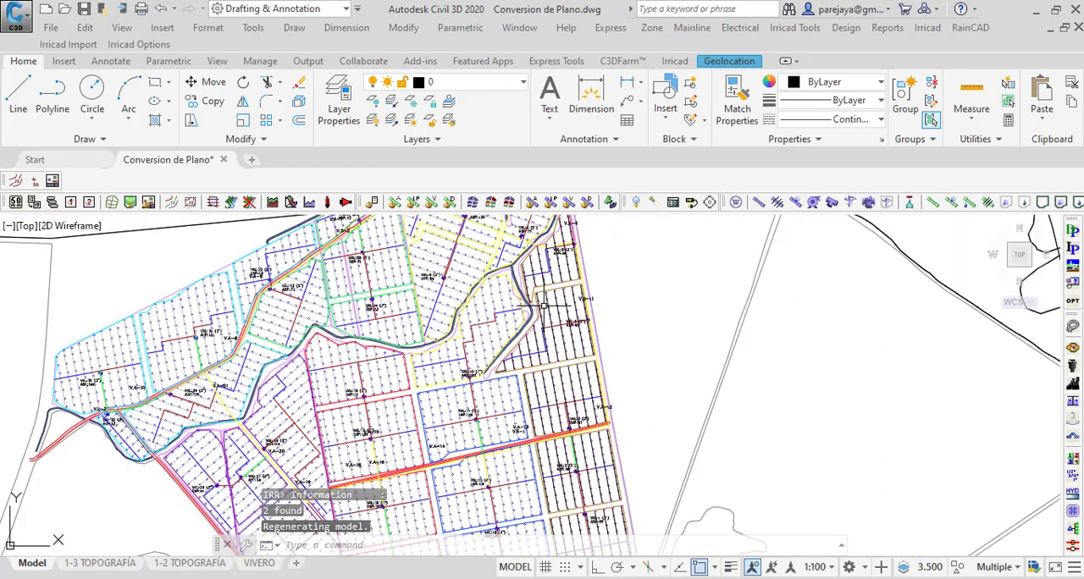
pyautogui.scroll(8, 546, 264)
pyautogui.scroll(-1, 573, 368)
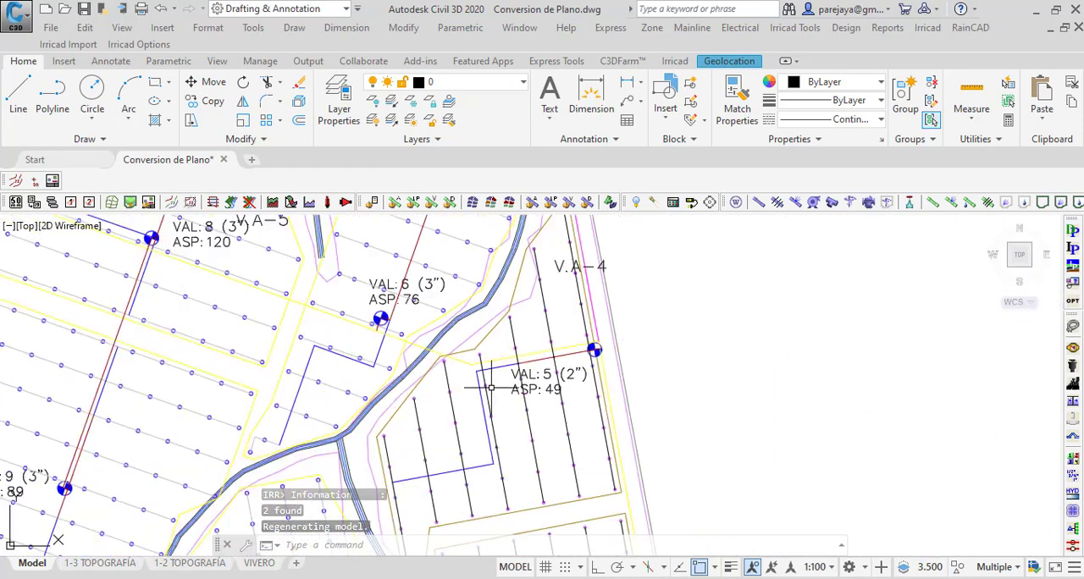
pyautogui.scroll(2, 407, 488)
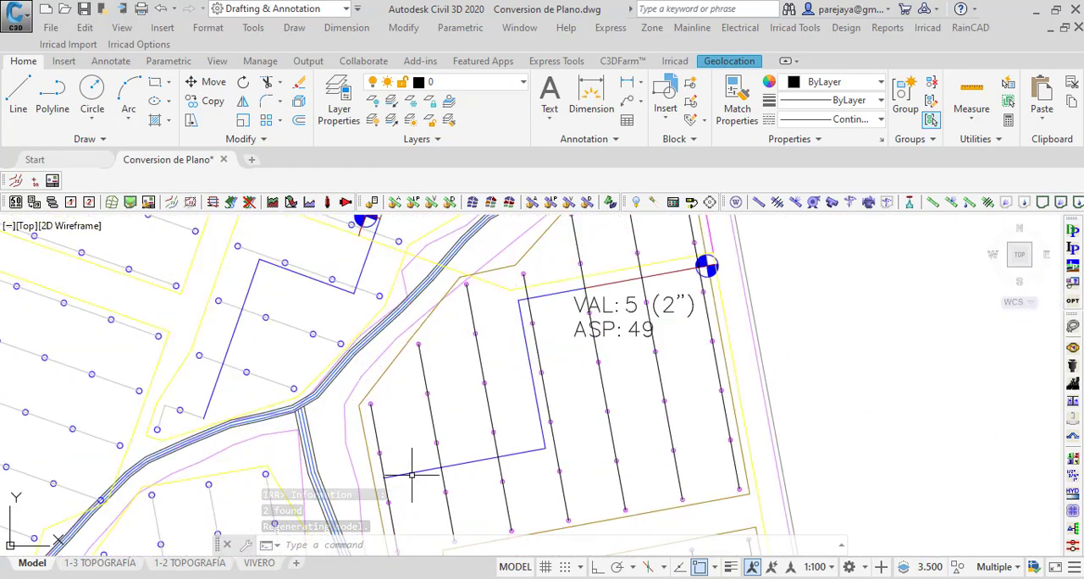
pyautogui.click(462, 461)
pyautogui.click(526, 450)
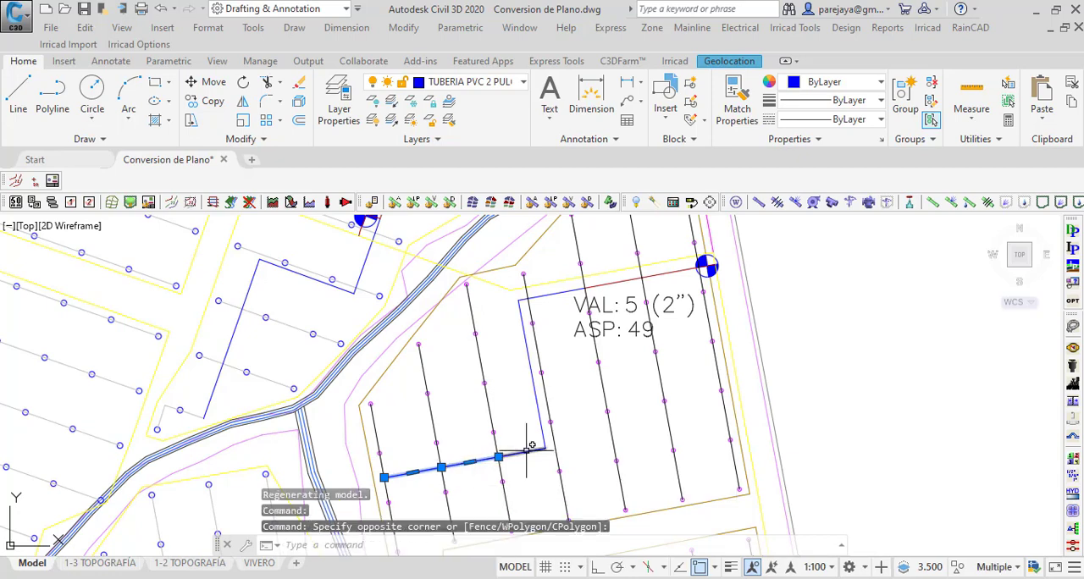
pyautogui.click(538, 408)
pyautogui.scroll(4, 526, 299)
pyautogui.click(521, 301)
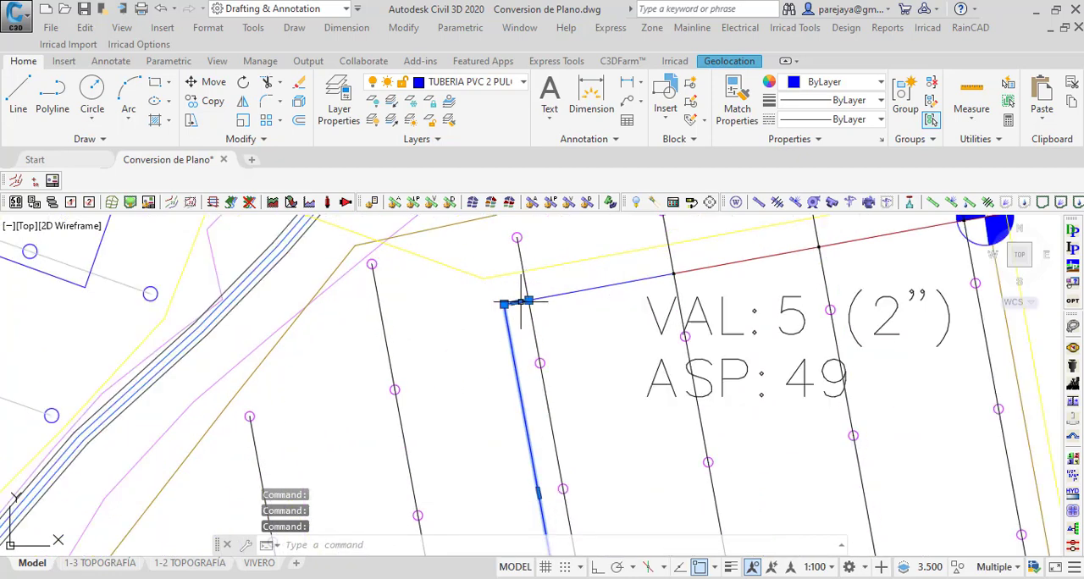
pyautogui.click(556, 289)
pyautogui.click(551, 303)
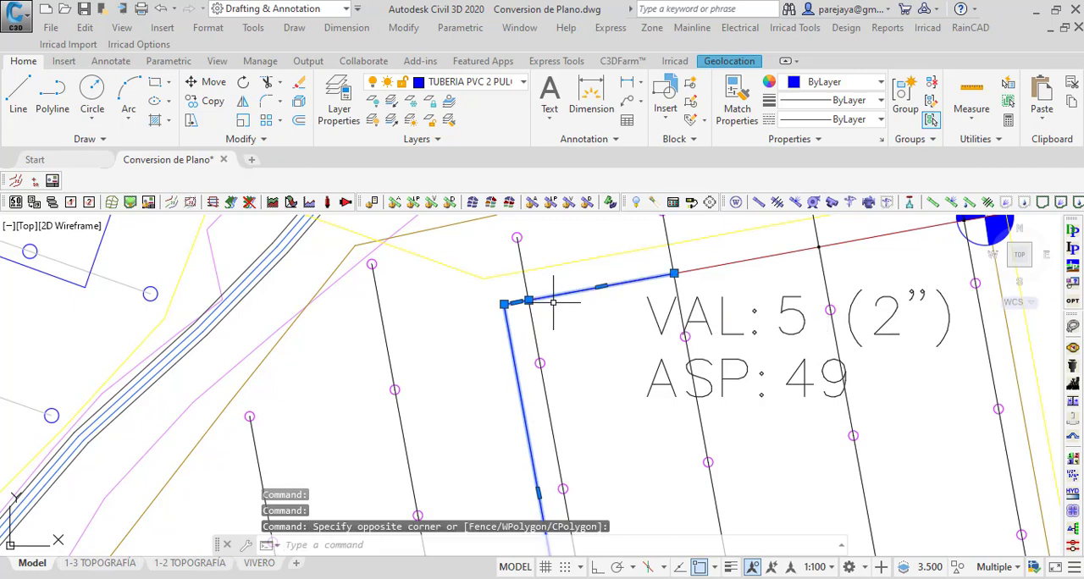
pyautogui.click(929, 205)
pyautogui.click(517, 328)
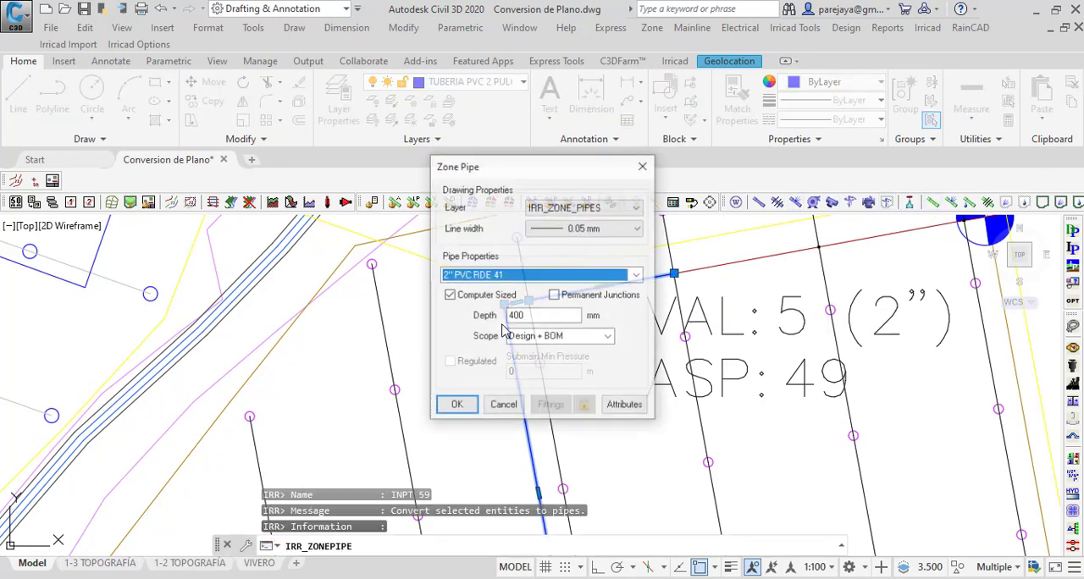
pyautogui.click(457, 404)
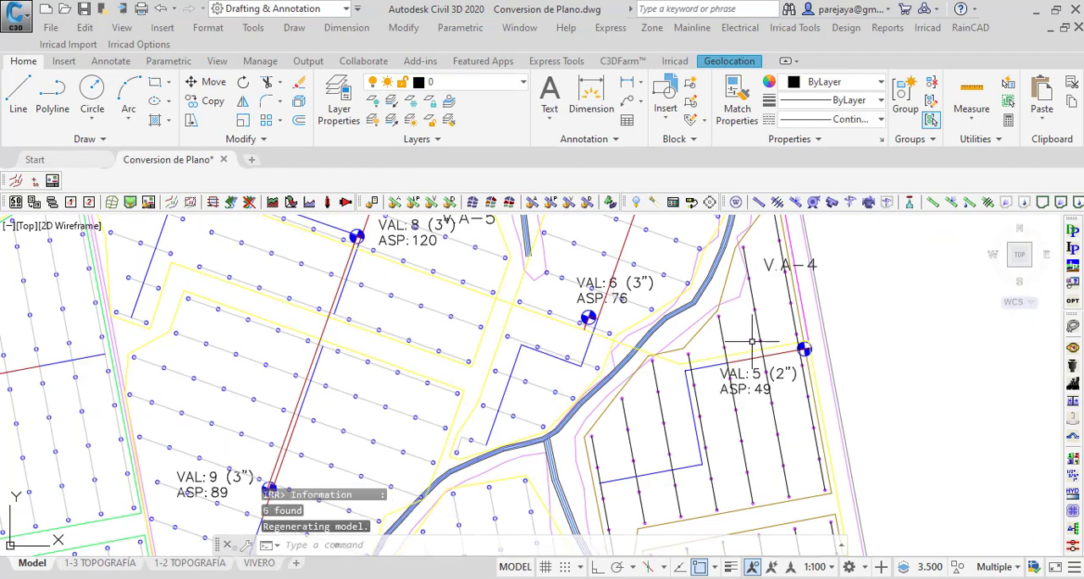
# Step: Examine the submains from the VAL 5 plot southward to the VAL 1 plot for segments still awaiting conversion
pyautogui.scroll(5, 691, 487)
pyautogui.scroll(-9, 559, 457)
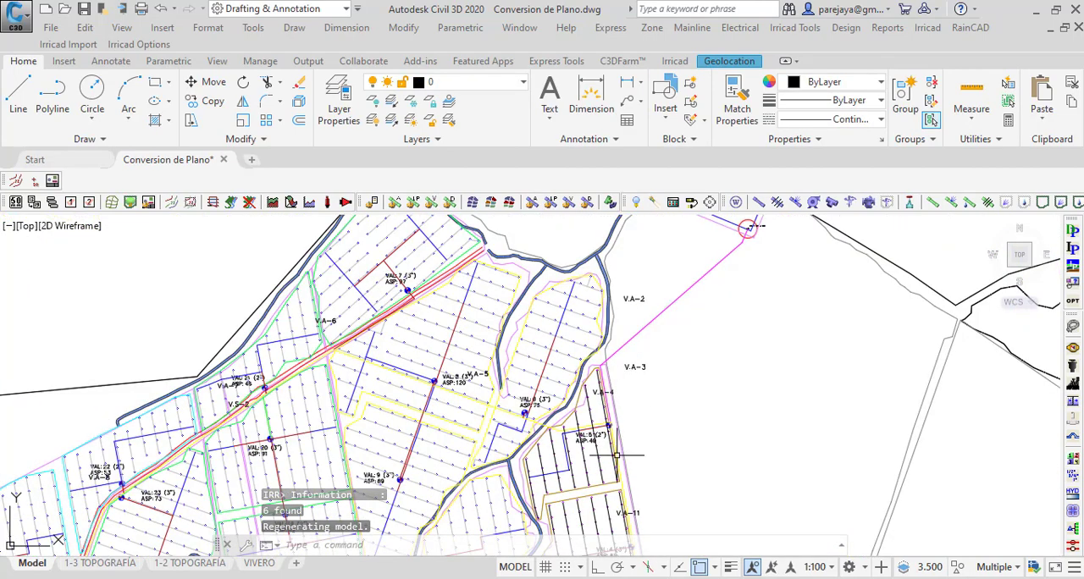
pyautogui.moveTo(617, 457); pyautogui.dragTo(594, 255, button='middle')
pyautogui.scroll(5, 508, 305)
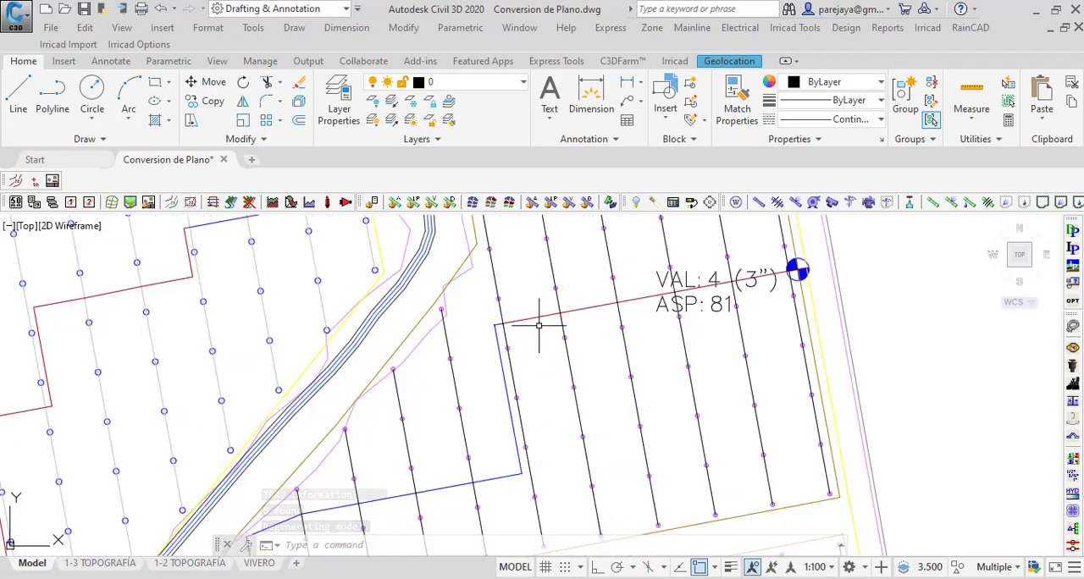
pyautogui.scroll(-3, 541, 303)
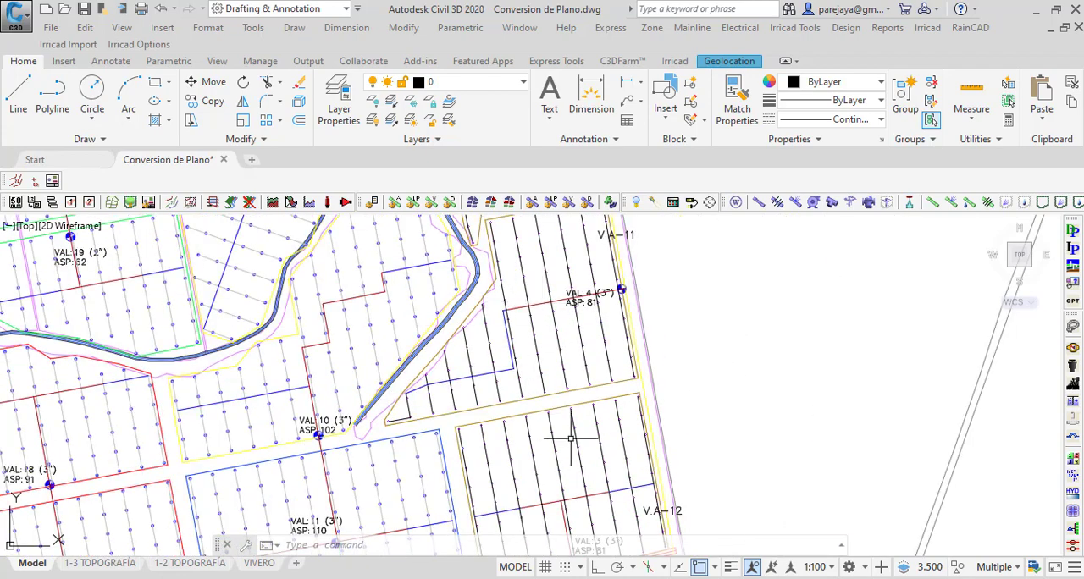
pyautogui.moveTo(572, 440); pyautogui.dragTo(551, 234, button='middle')
pyautogui.moveTo(611, 487)
pyautogui.mouseDown(button='middle')
pyautogui.moveTo(586, 359)
pyautogui.moveTo(505, 301)
pyautogui.mouseUp(button='middle')
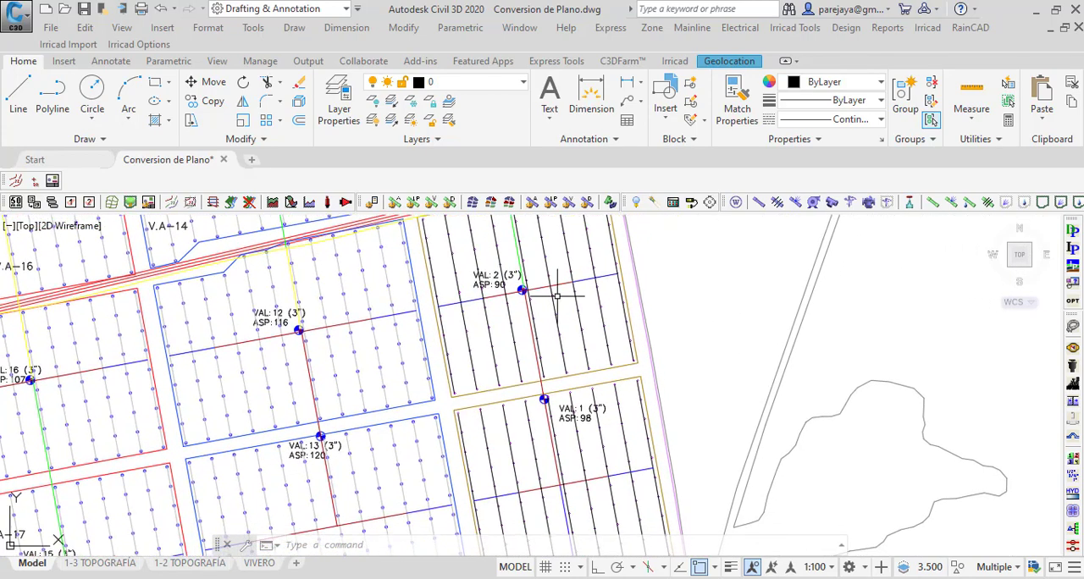
pyautogui.moveTo(619, 465); pyautogui.dragTo(559, 285, button='middle')
pyautogui.scroll(4, 486, 316)
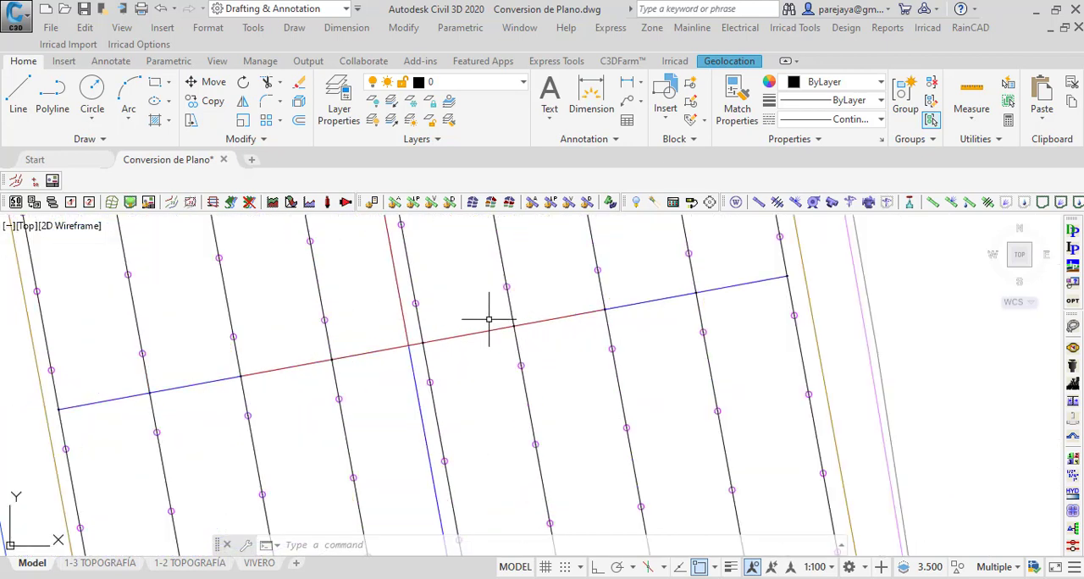
# Step: Convert the VAL 1 plot's 2-inch segment running south from the submain crossing to a 2" PVC RDE 41 zone pipe
pyautogui.click(355, 381)
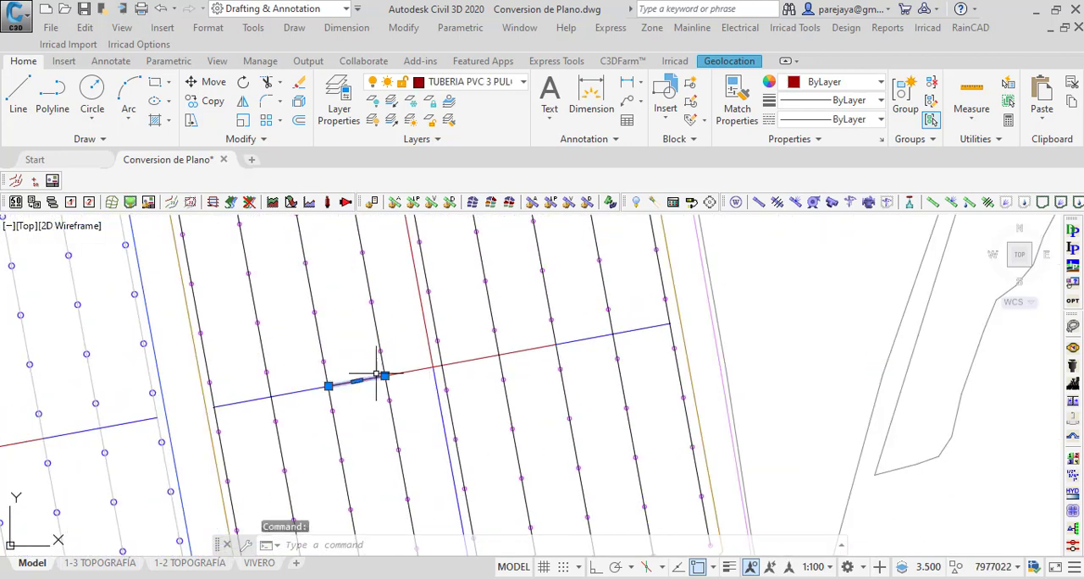
pyautogui.press('Escape')
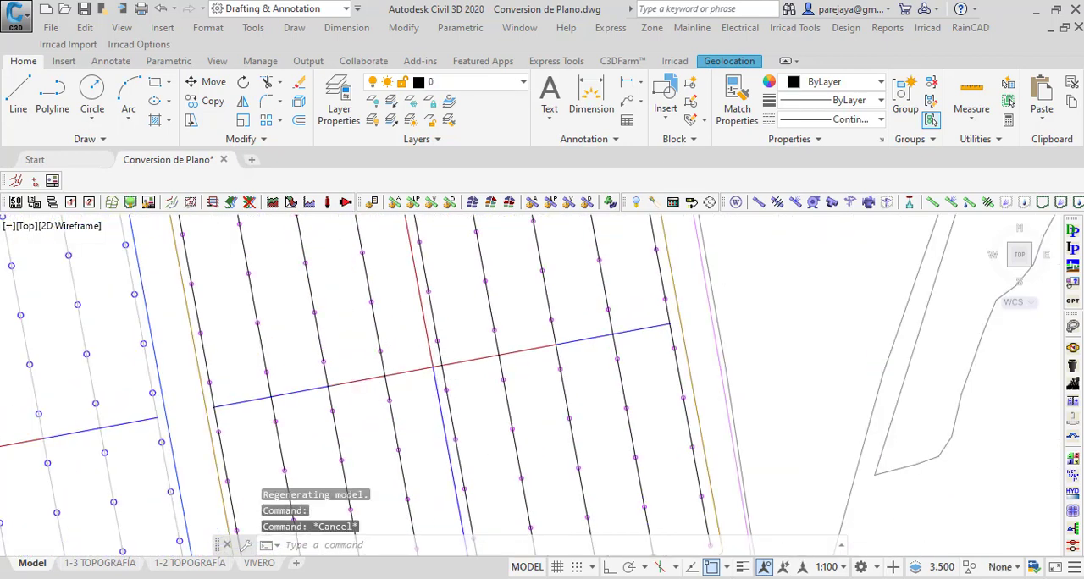
pyautogui.scroll(-2, 430, 385)
pyautogui.click(432, 385)
pyautogui.scroll(6, 429, 363)
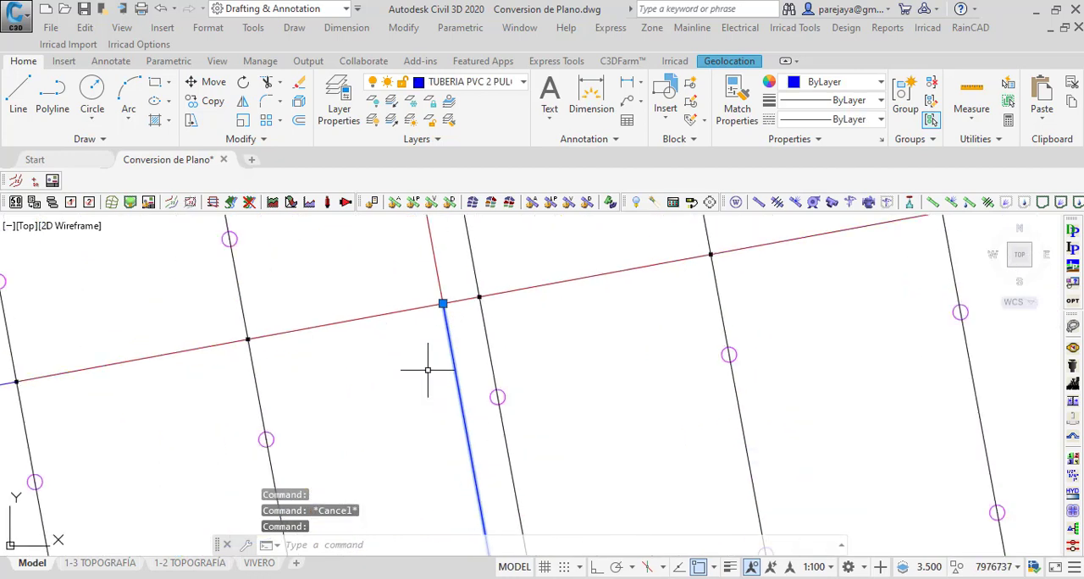
pyautogui.click(935, 205)
pyautogui.click(532, 330)
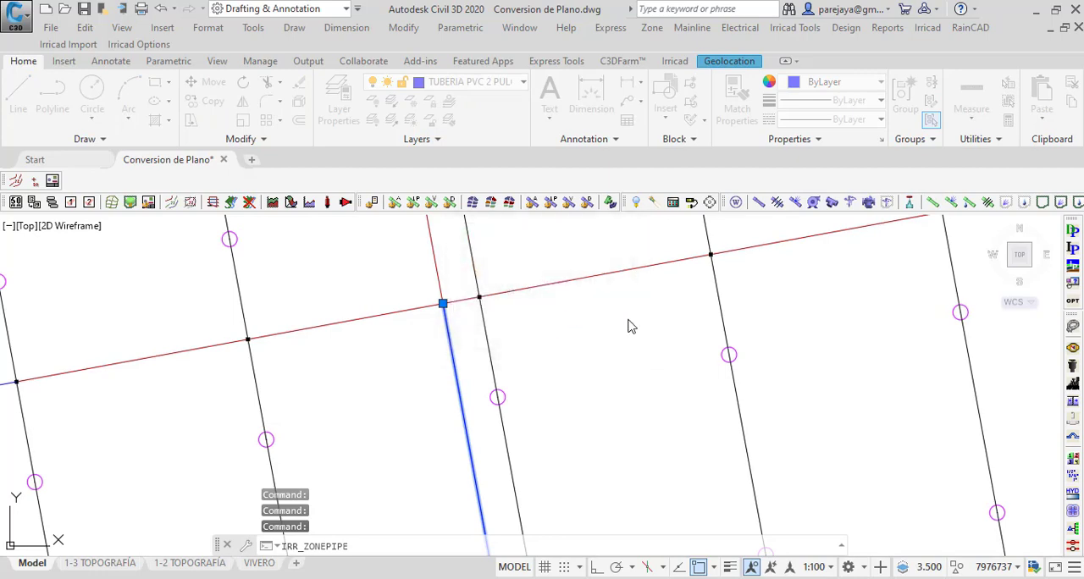
pyautogui.click(457, 406)
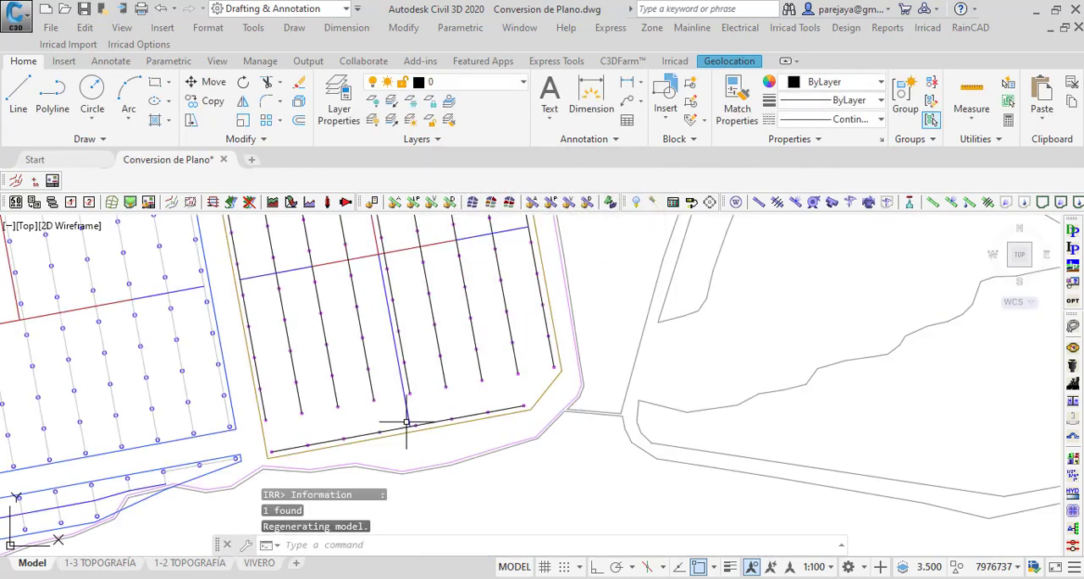
# Step: Convert the five red 3-inch segments of the VAL 1 plot's crosswise submain to computer-sized 3" PVC RDE 51 zone pipes at 400 mm depth
pyautogui.scroll(8, 407, 422)
pyautogui.scroll(-6, 424, 443)
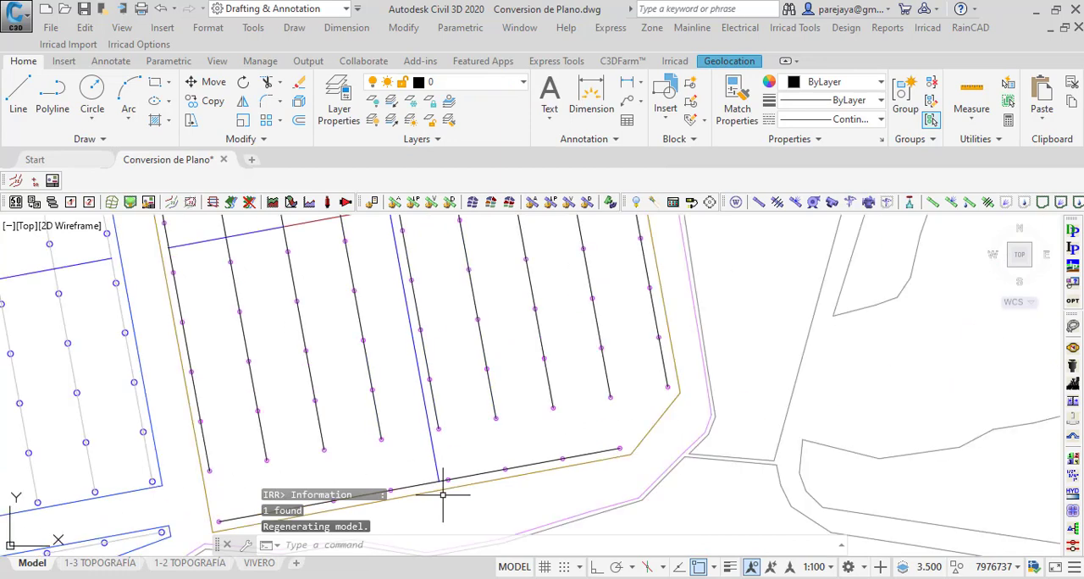
pyautogui.scroll(6, 375, 359)
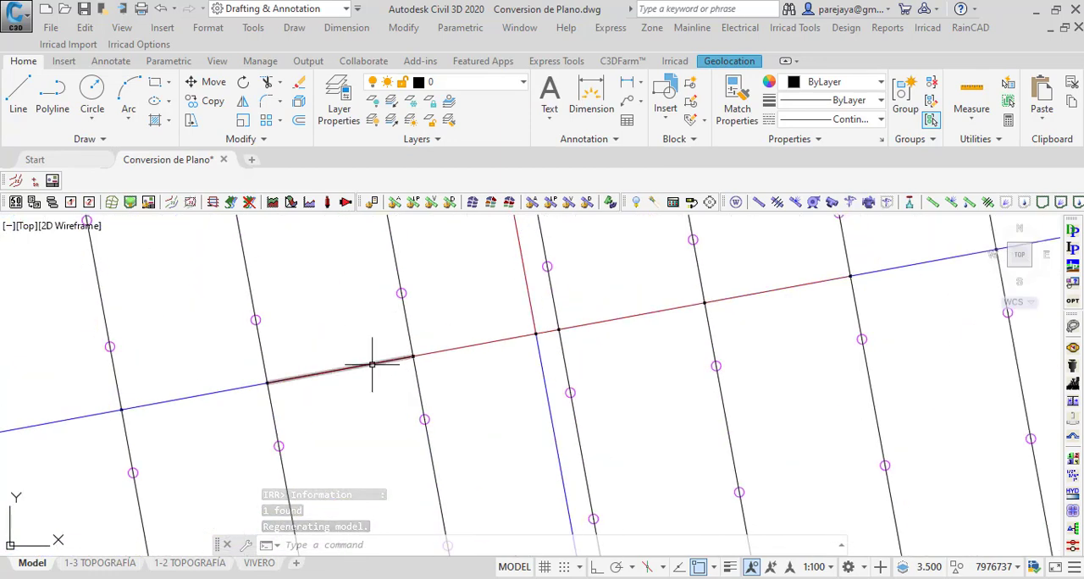
pyautogui.click(367, 365)
pyautogui.click(473, 347)
pyautogui.click(450, 339)
pyautogui.scroll(4, 555, 335)
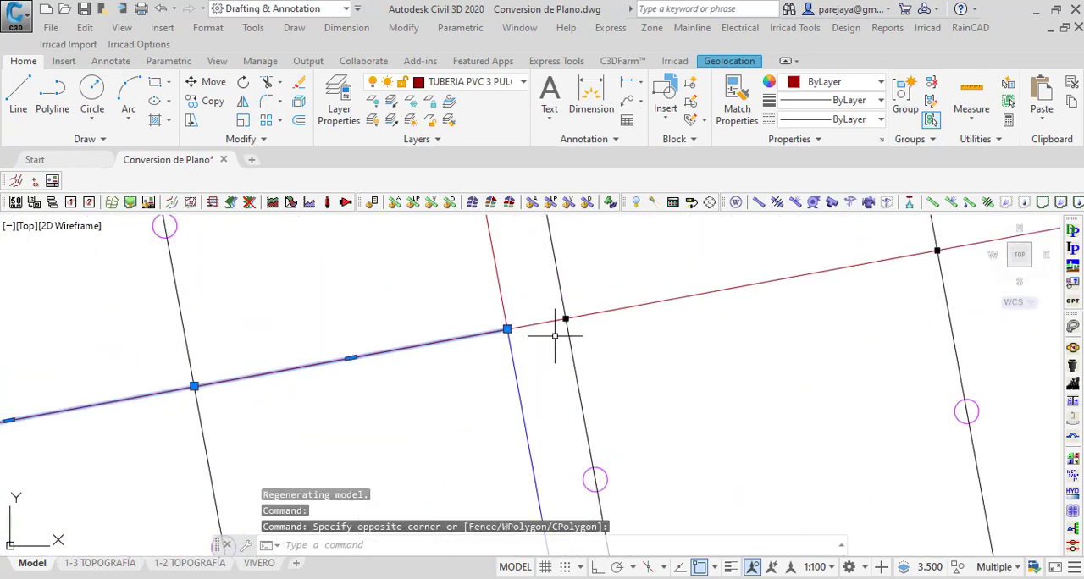
pyautogui.scroll(-4, 607, 307)
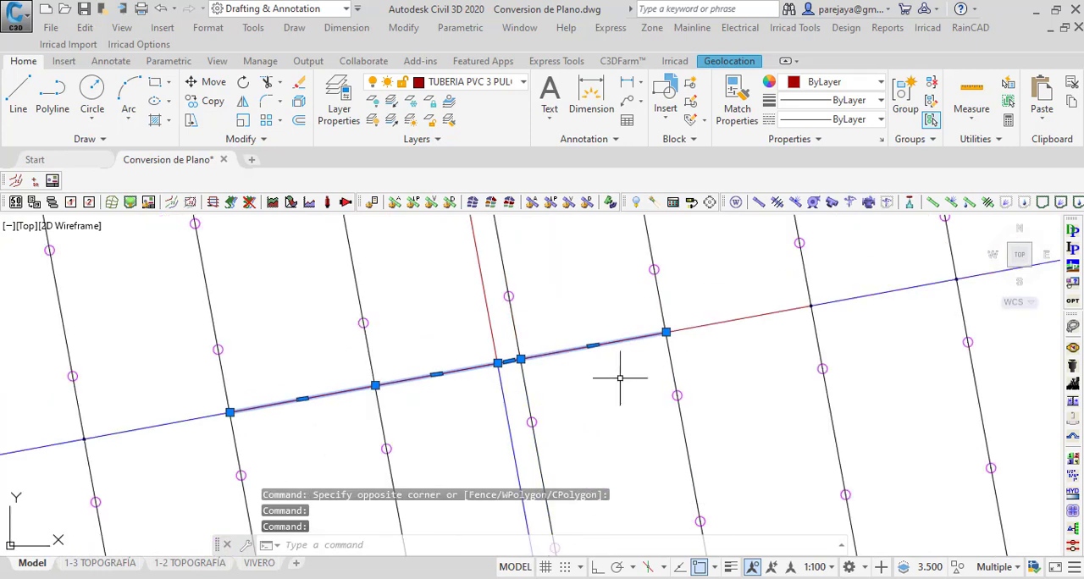
pyautogui.click(715, 323)
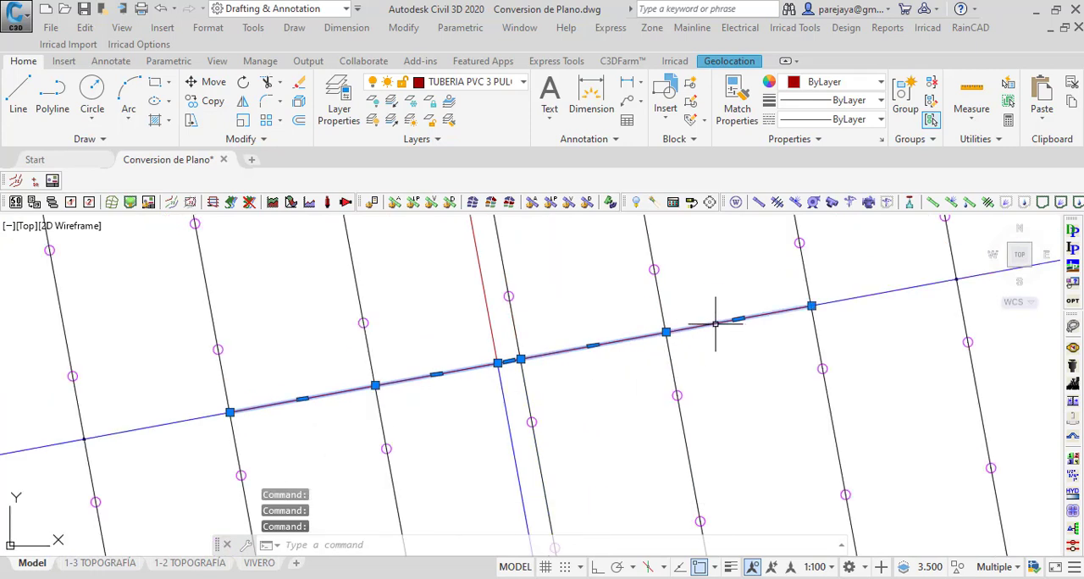
pyautogui.click(932, 207)
pyautogui.click(515, 321)
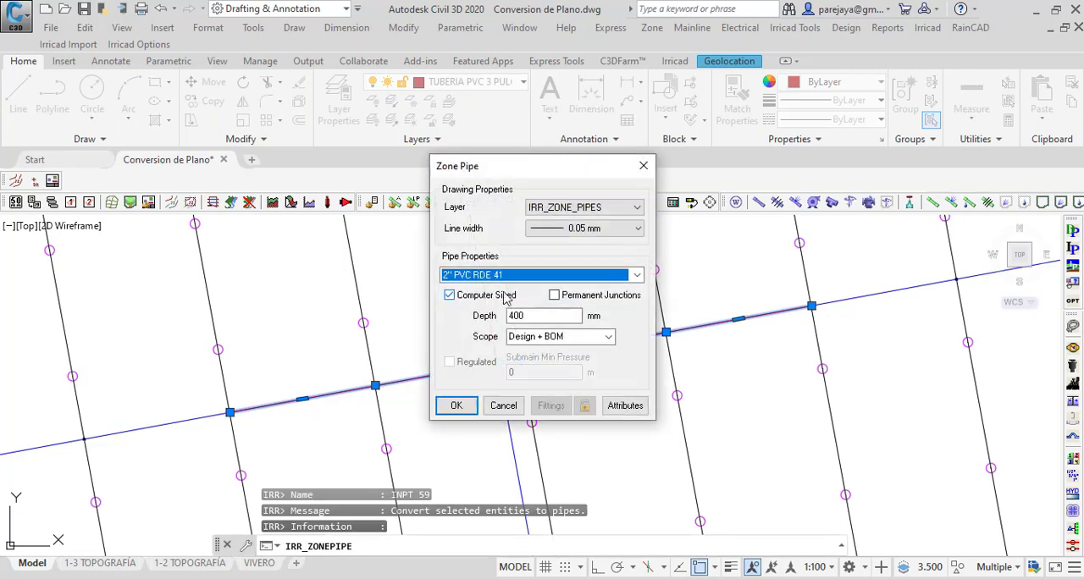
pyautogui.click(508, 275)
pyautogui.click(492, 365)
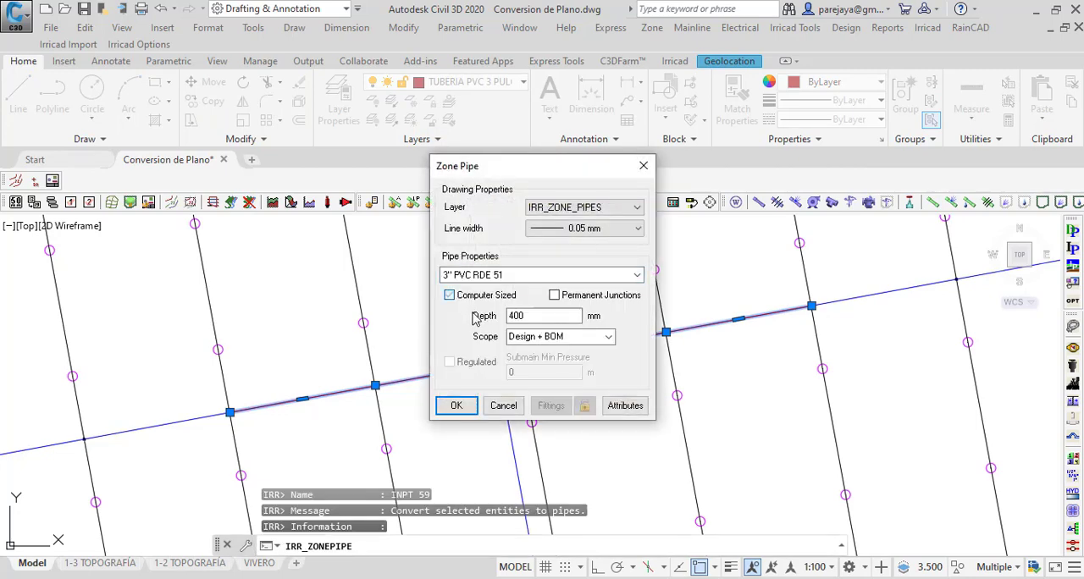
pyautogui.click(457, 405)
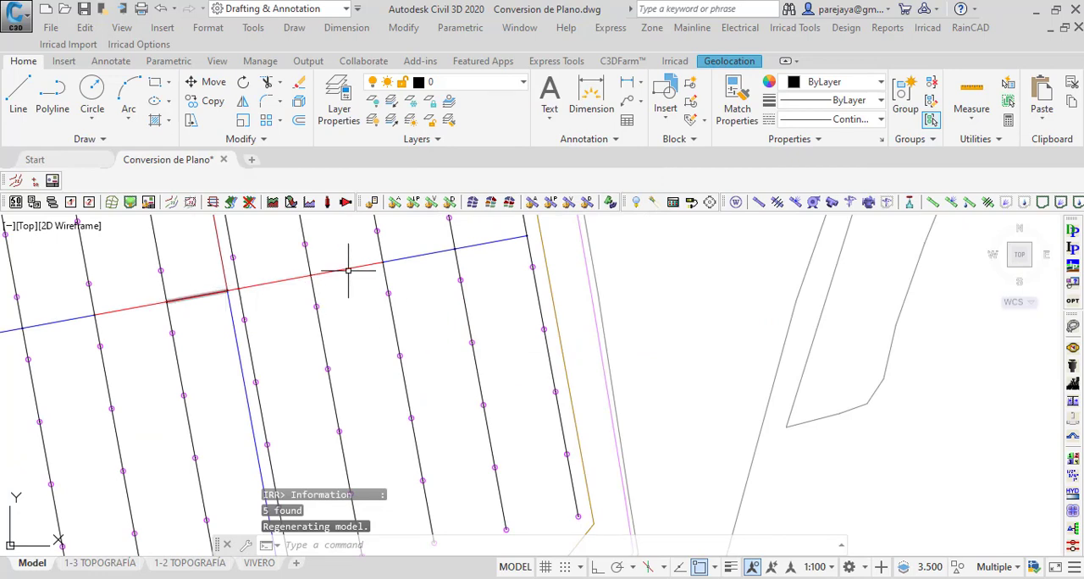
# Step: Stretch the upper end of the VAL 1 plot's north-south 3-inch submain to the centre of the VAL 1 valve symbol
pyautogui.scroll(3, 347, 271)
pyautogui.click(316, 359)
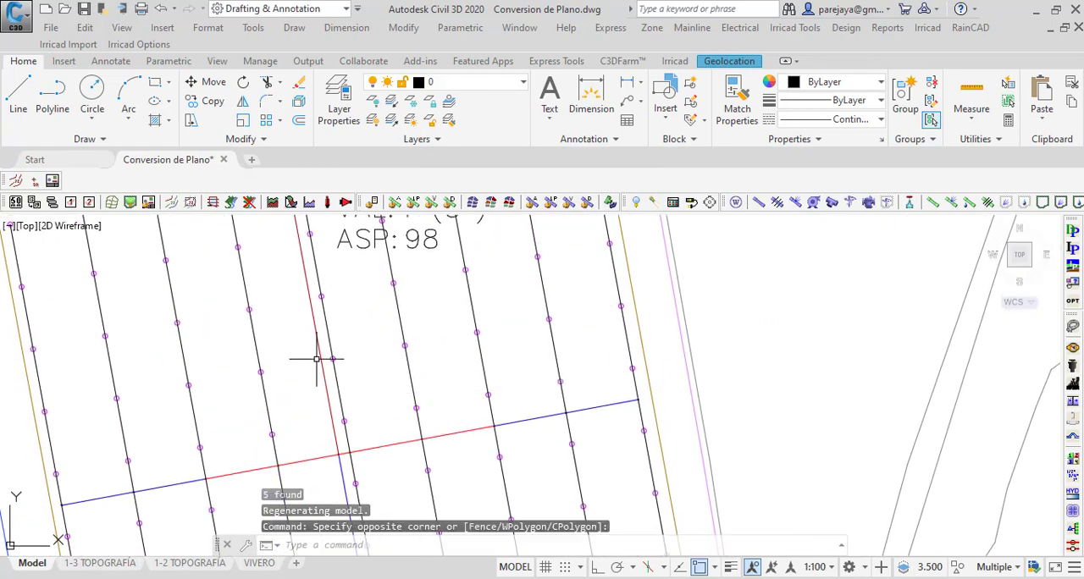
pyautogui.click(339, 447)
pyautogui.scroll(-3, 339, 448)
pyautogui.scroll(5, 317, 377)
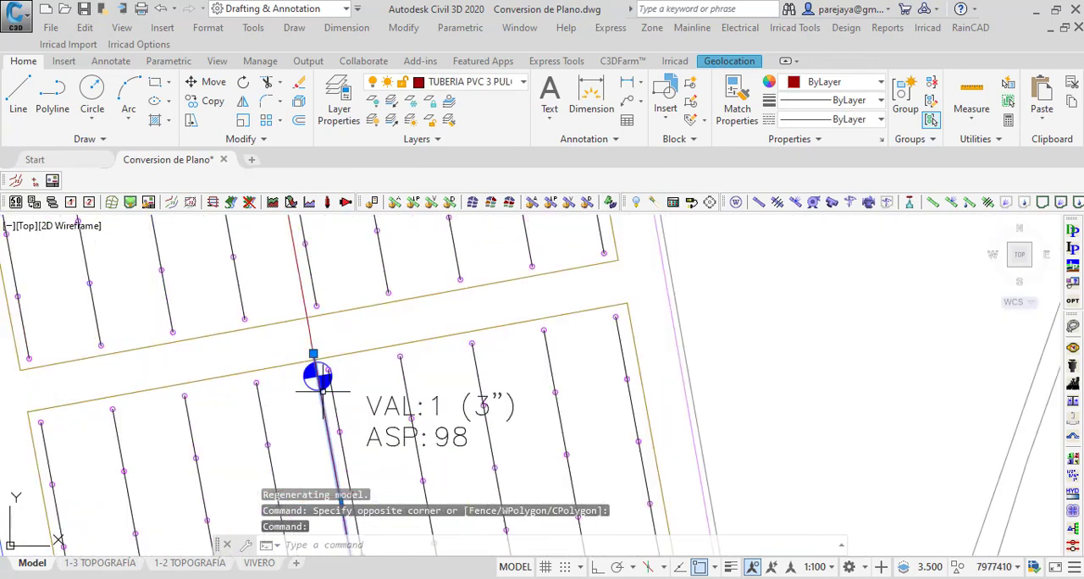
pyautogui.click(295, 311)
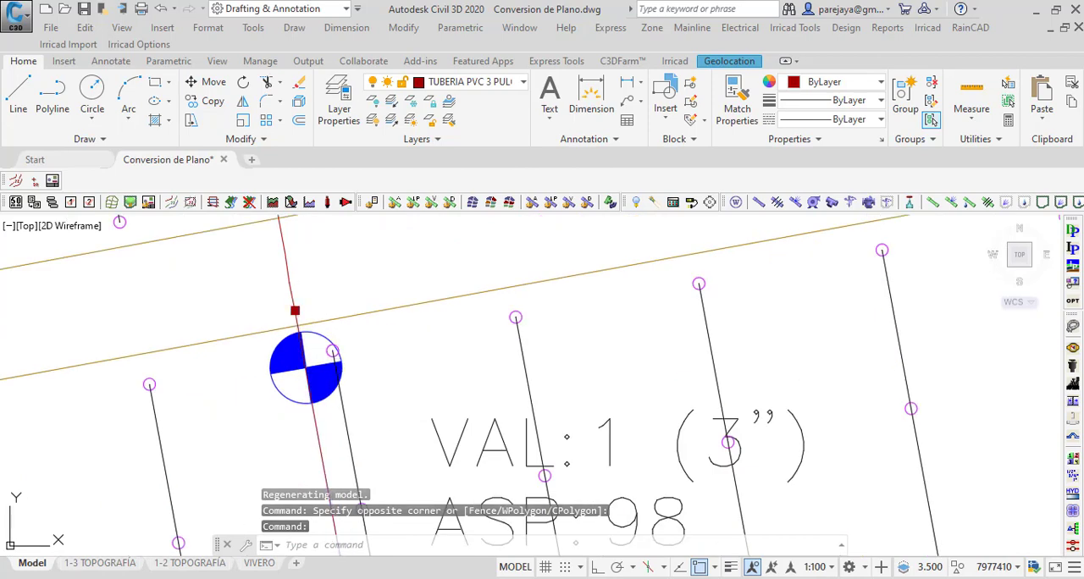
pyautogui.click(306, 371)
pyautogui.scroll(-4, 359, 280)
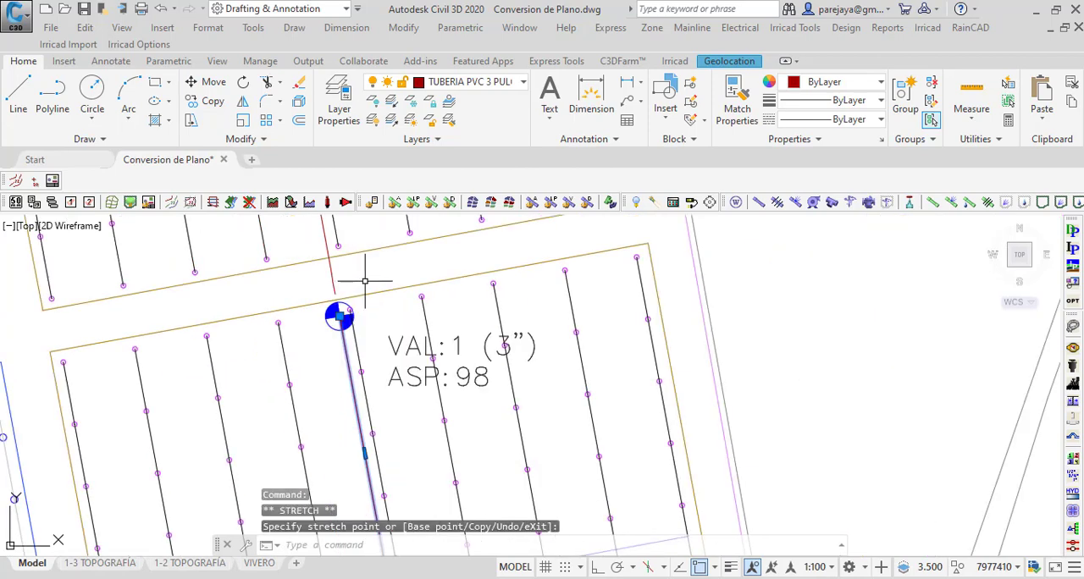
# Step: Convert the stretched VAL 1 submain segment to a computer-sized 3" PVC RDE 51 zone pipe at 400 mm depth
pyautogui.click(932, 204)
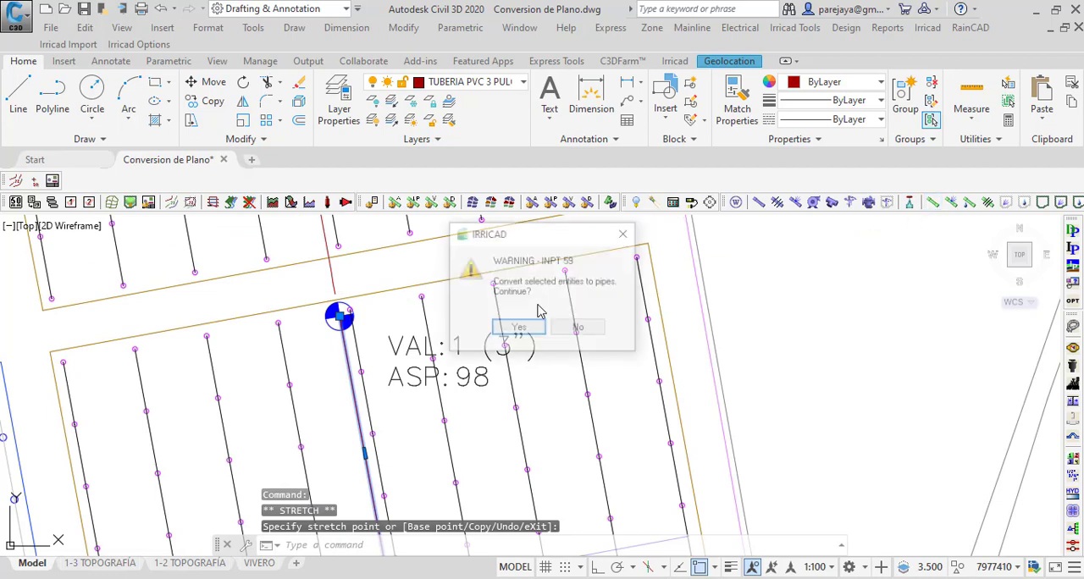
pyautogui.click(516, 327)
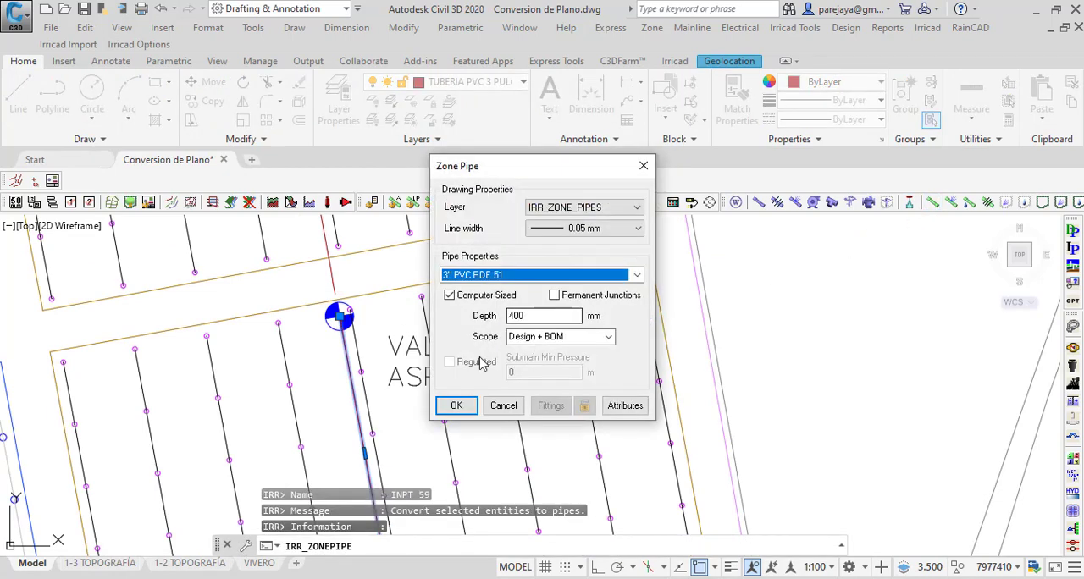
pyautogui.click(461, 406)
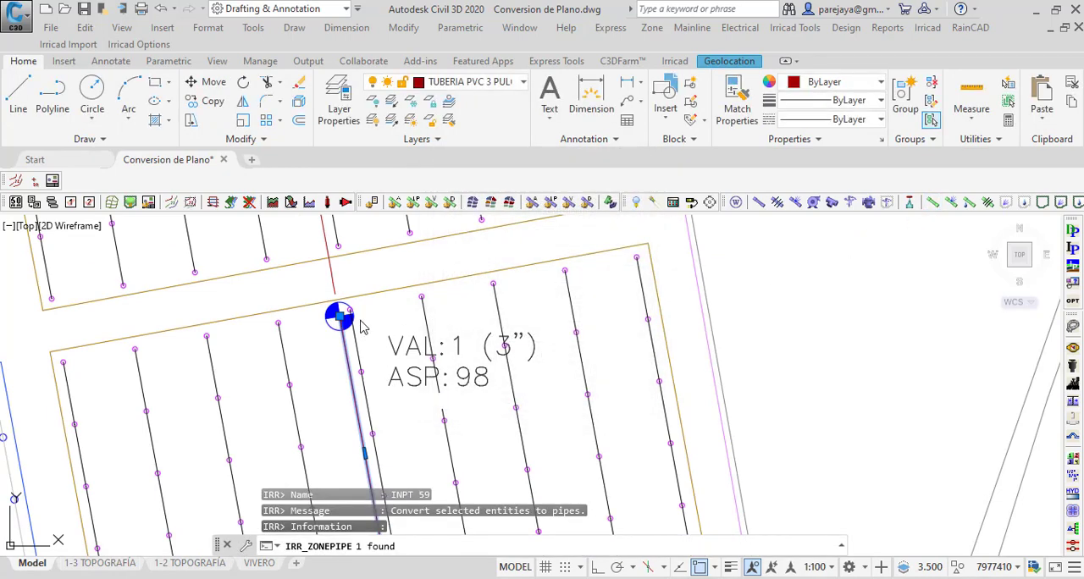
# Step: Set Irricad's automatic names to VAL: ~~~ for zones, LOTE: ~~~ for areas and RESERVORIO with automatic numbering for water supplies
pyautogui.scroll(-4, 360, 326)
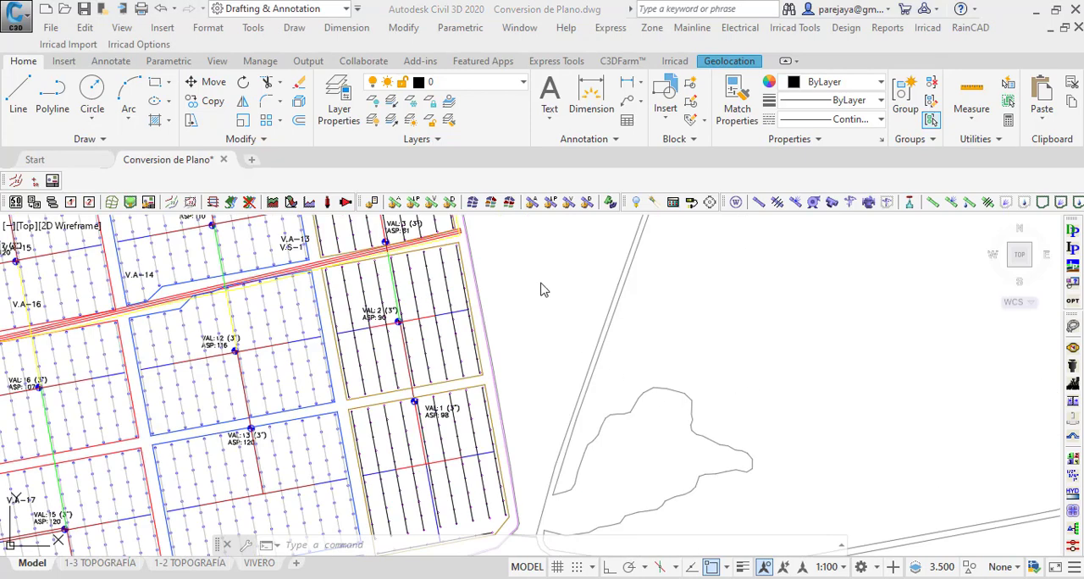
pyautogui.click(129, 45)
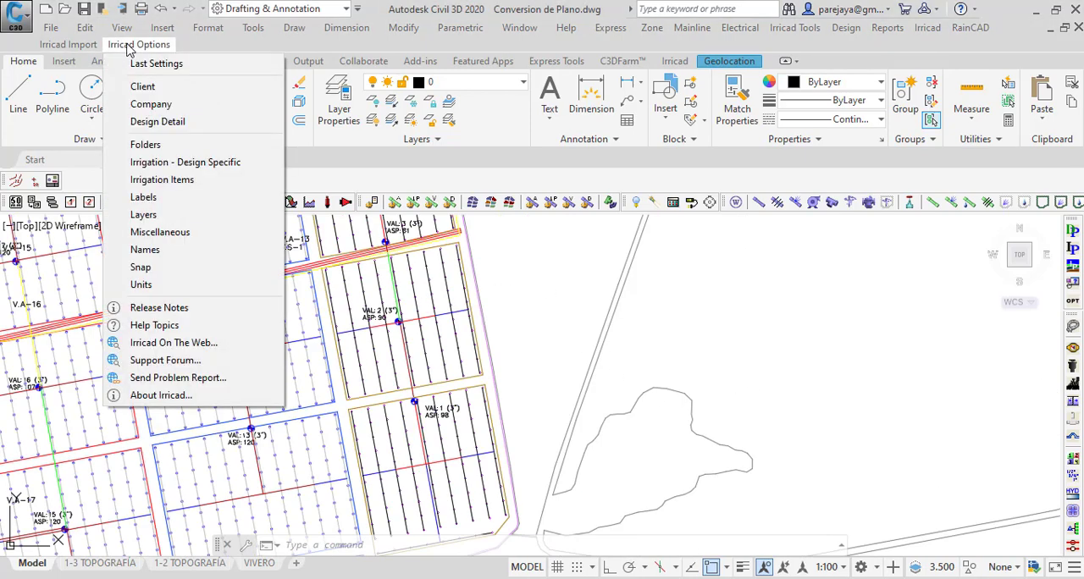
pyautogui.click(145, 250)
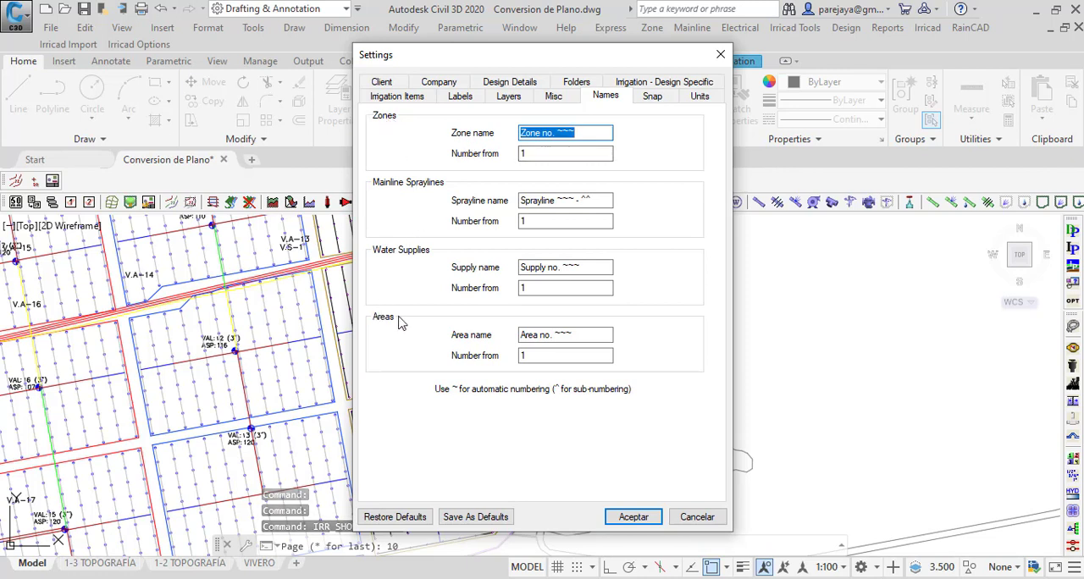
pyautogui.click(521, 133)
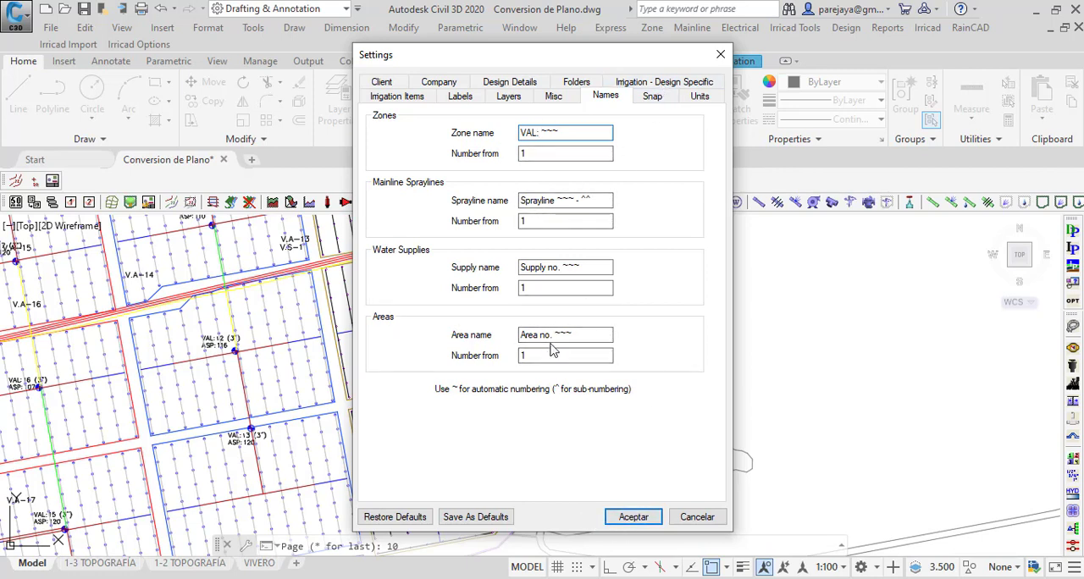
pyautogui.moveTo(548, 335); pyautogui.dragTo(514, 336)
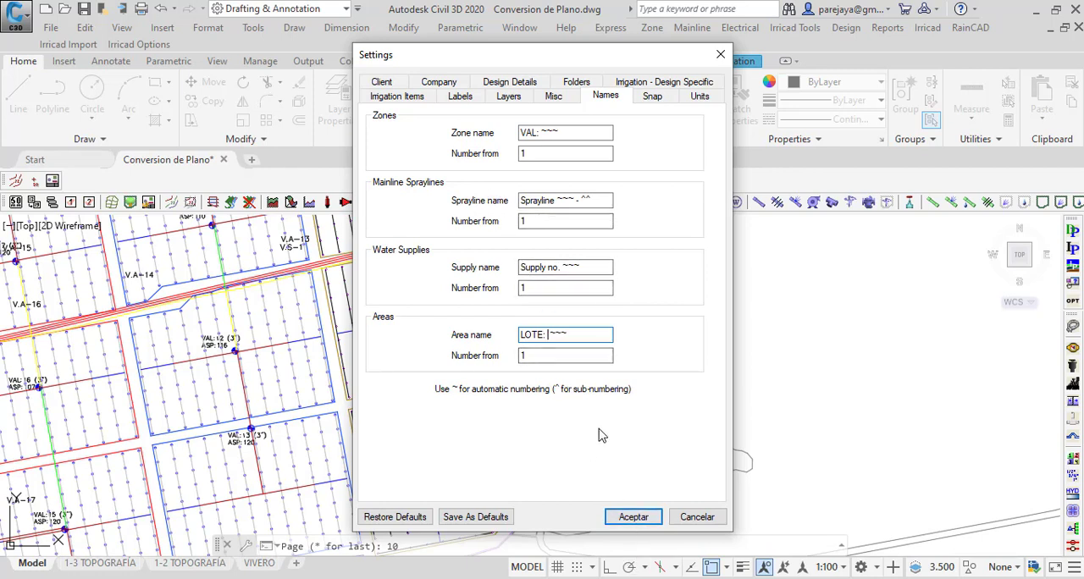
pyautogui.moveTo(556, 268); pyautogui.dragTo(482, 273)
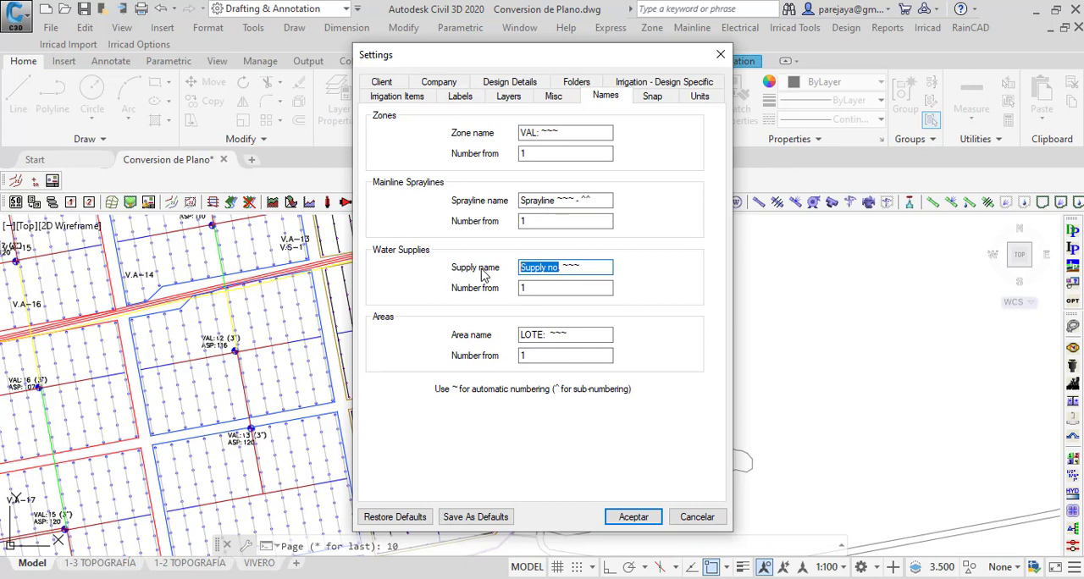
pyautogui.write('rE')
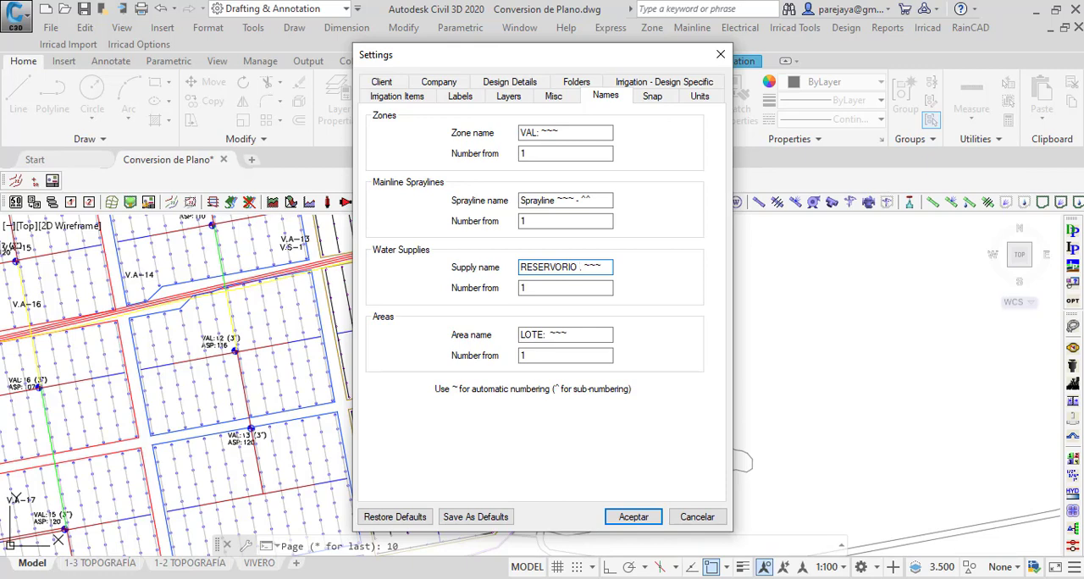
pyautogui.click(630, 520)
# Step: Place a Dorot Serie 75 - 2" (50 mm) control valve at 400 mm depth just west of the VAL 1 symbol, with zone name VAL: 001
pyautogui.scroll(-2, 402, 263)
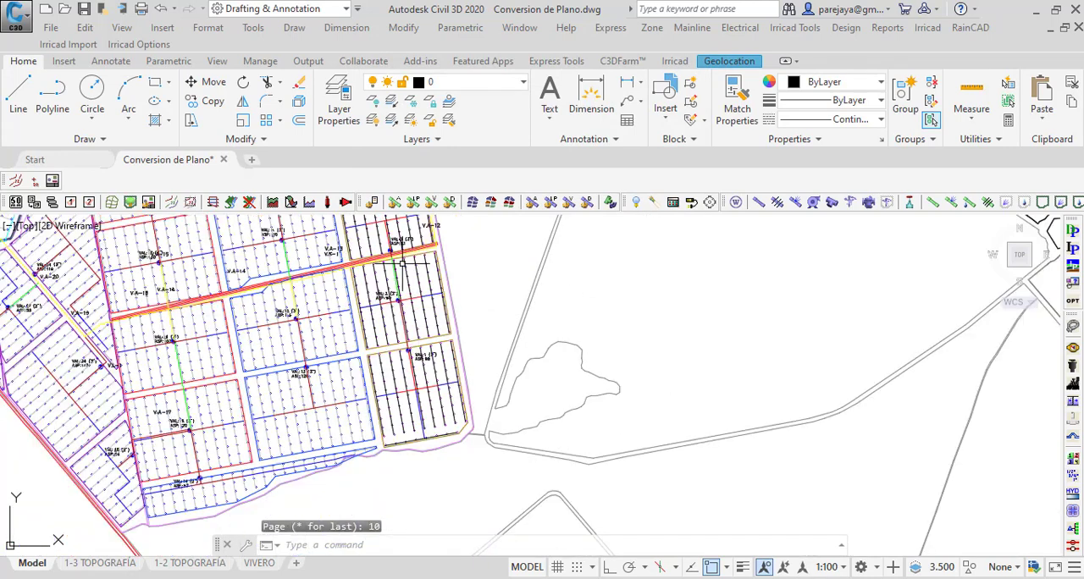
pyautogui.scroll(4, 439, 378)
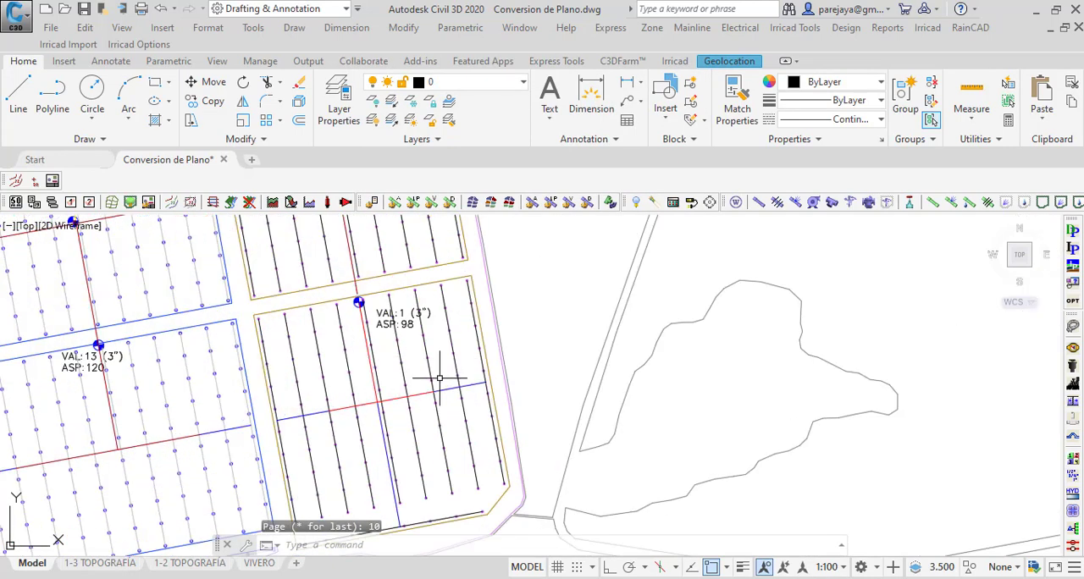
pyautogui.click(907, 204)
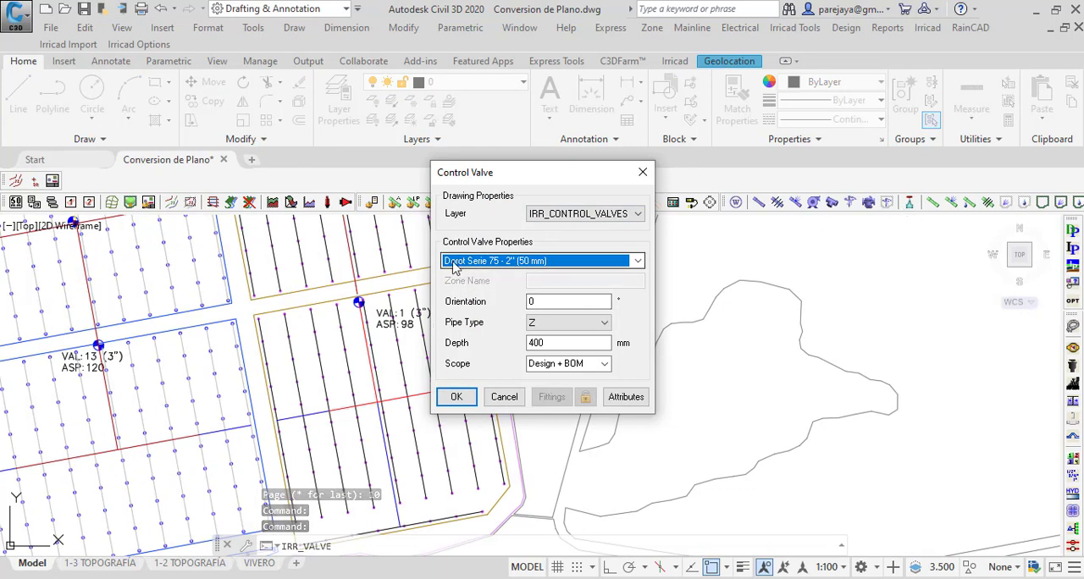
pyautogui.moveTo(551, 343); pyautogui.dragTo(488, 342)
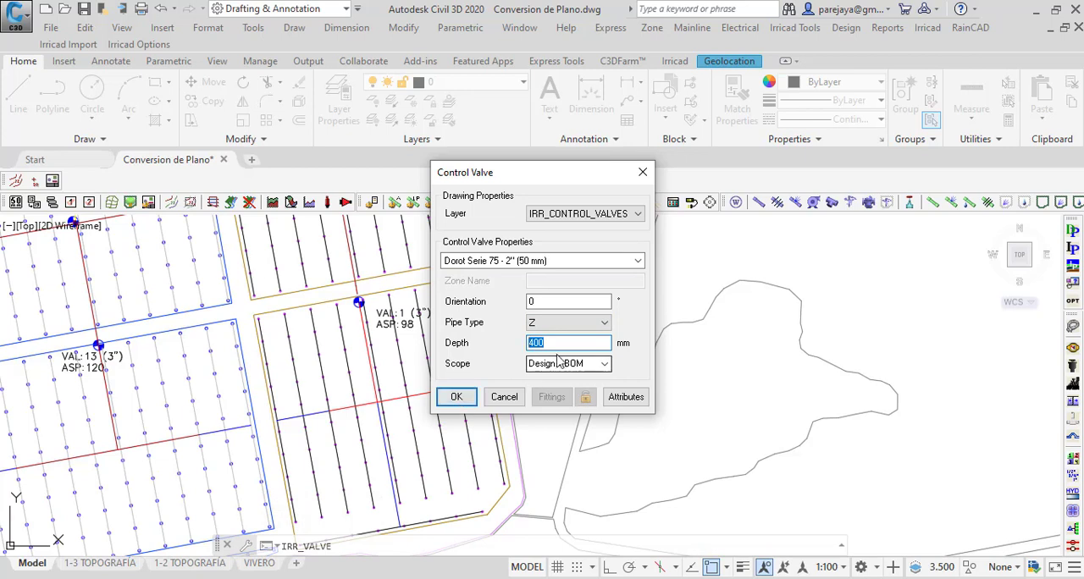
pyautogui.moveTo(555, 343); pyautogui.dragTo(474, 343)
pyautogui.click(458, 398)
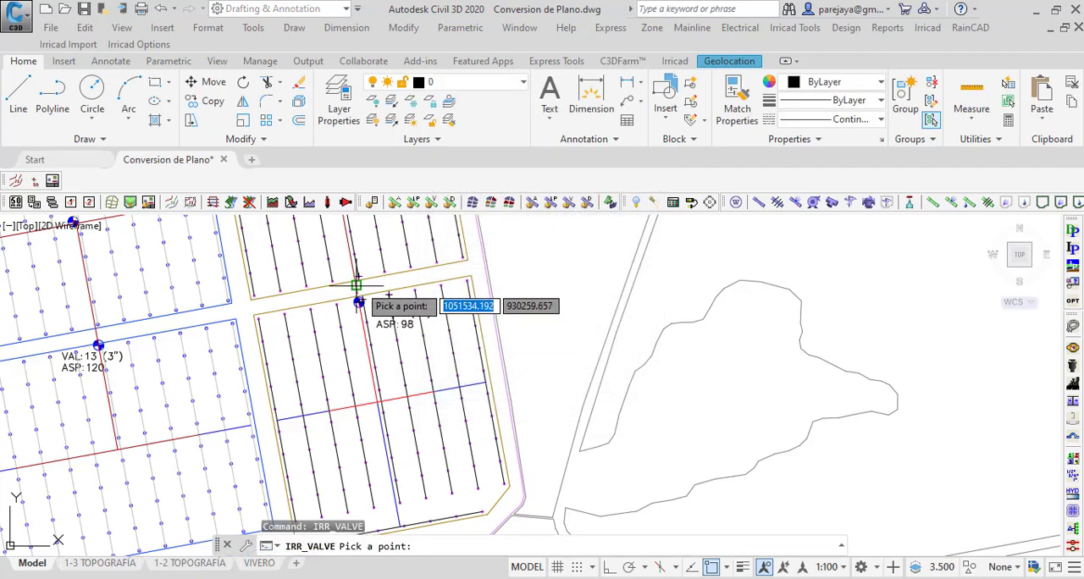
pyautogui.scroll(2, 355, 298)
pyautogui.scroll(5, 354, 298)
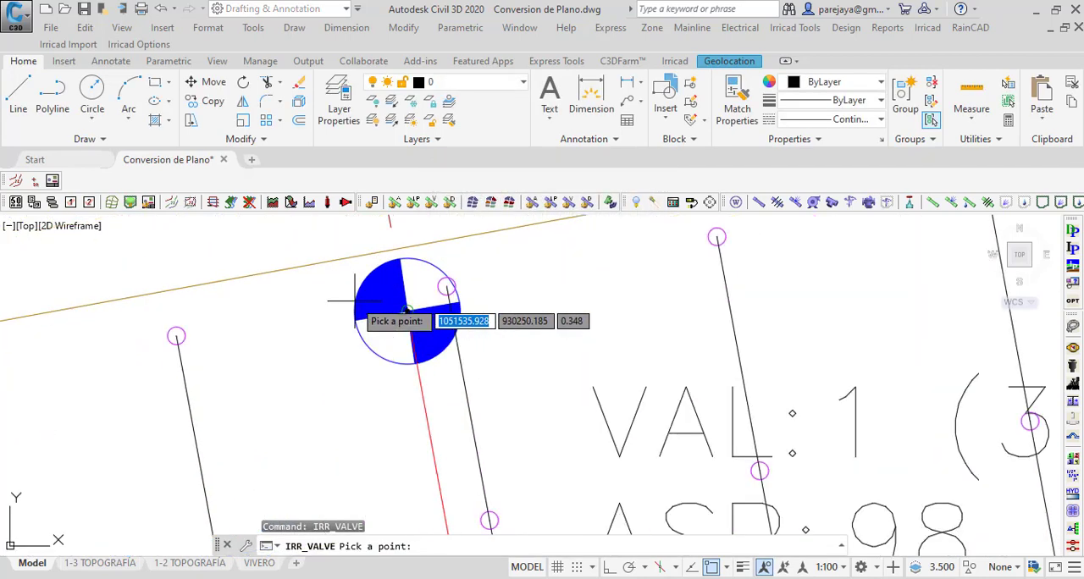
pyautogui.click(309, 317)
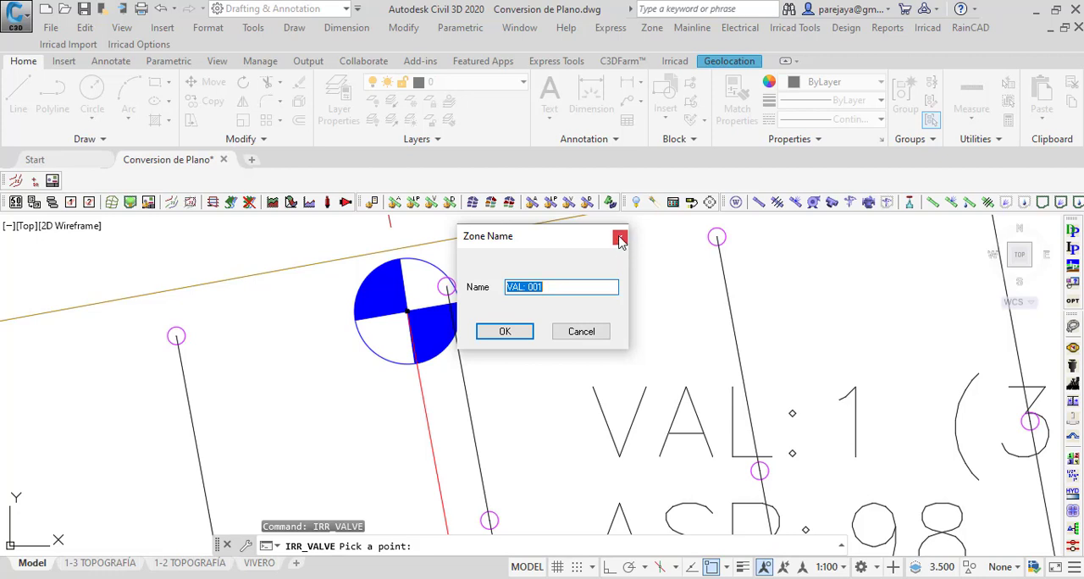
pyautogui.click(504, 330)
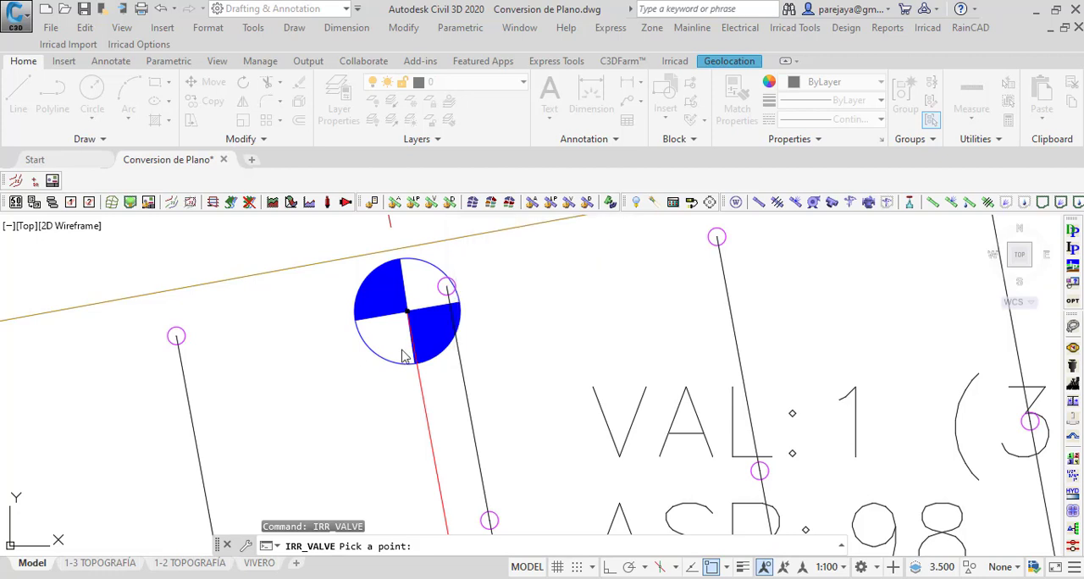
pyautogui.click(296, 322)
pyautogui.scroll(2, 308, 312)
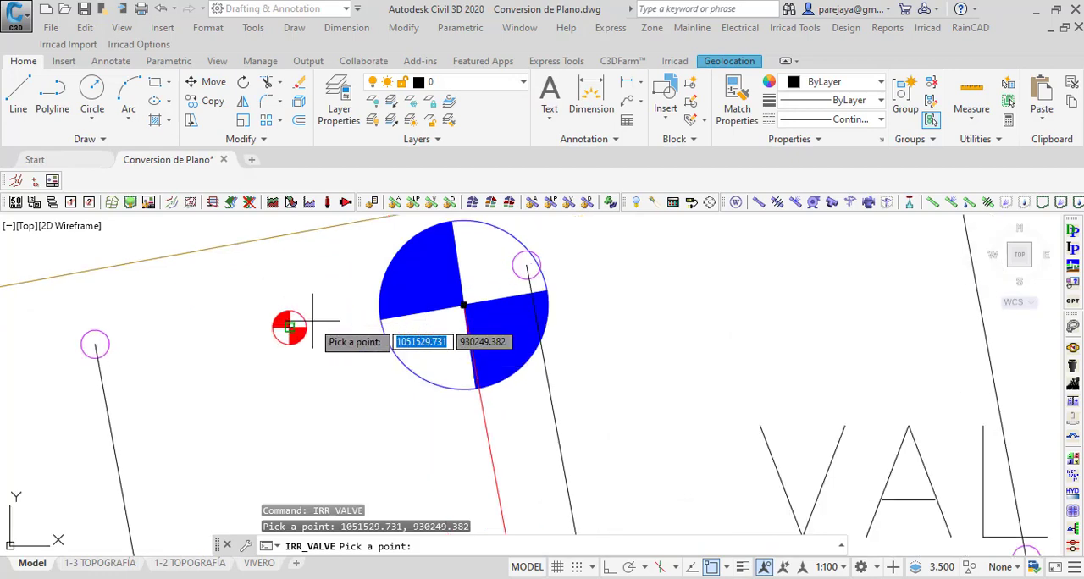
# Step: Place another control valve just west of the VAL 2 symbol, with zone name VAL: 002
pyautogui.scroll(-3, 305, 405)
pyautogui.scroll(5, 297, 347)
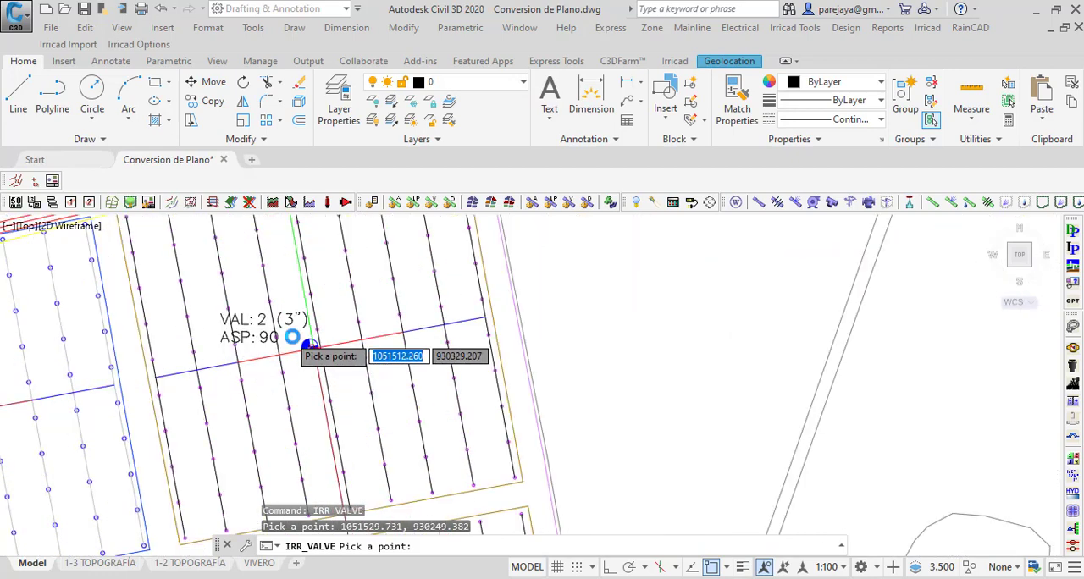
pyautogui.scroll(-4, 300, 345)
pyautogui.scroll(4, 331, 363)
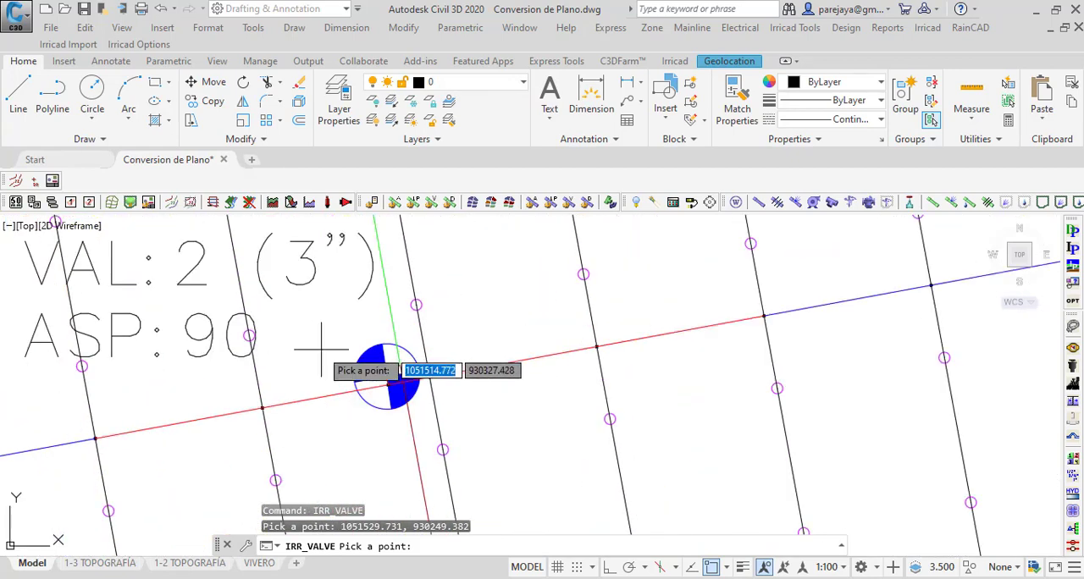
pyautogui.click(337, 360)
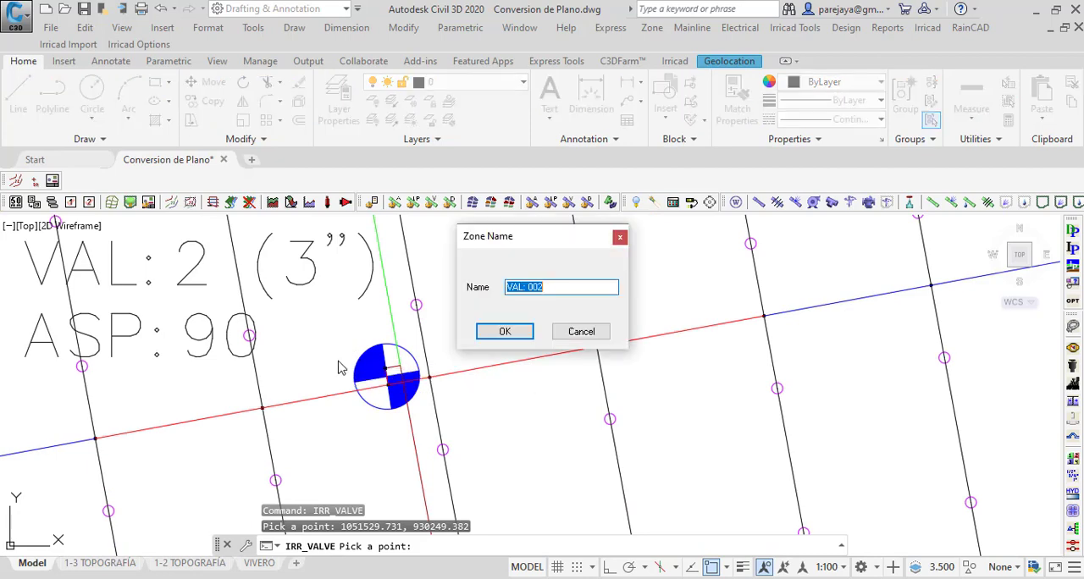
pyautogui.click(500, 331)
# Step: Place a control valve just west of the VAL 3 symbol, with zone name VAL: 003
pyautogui.scroll(-5, 334, 368)
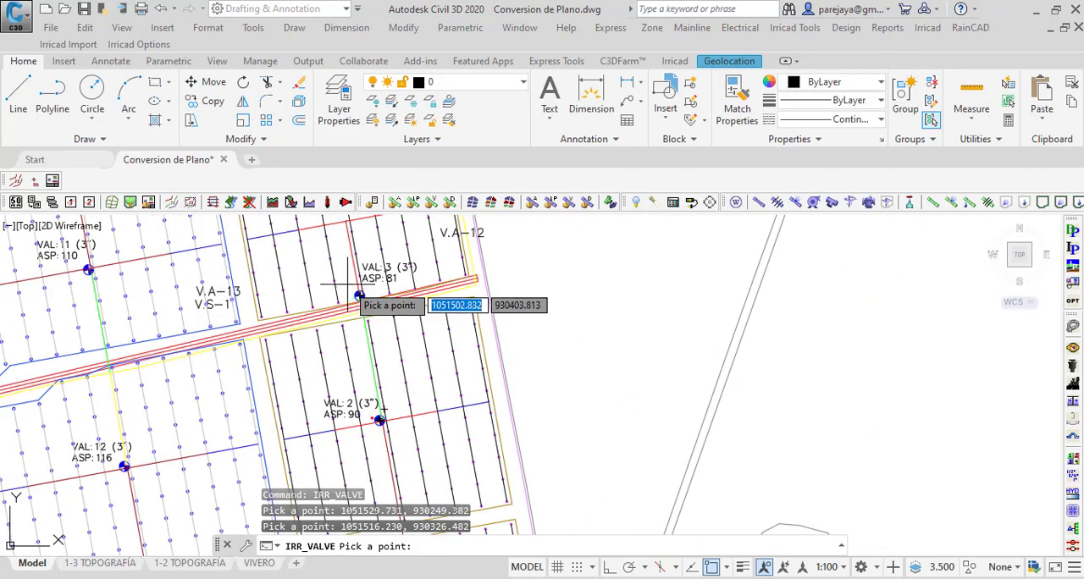
pyautogui.scroll(5, 358, 292)
pyautogui.click(372, 359)
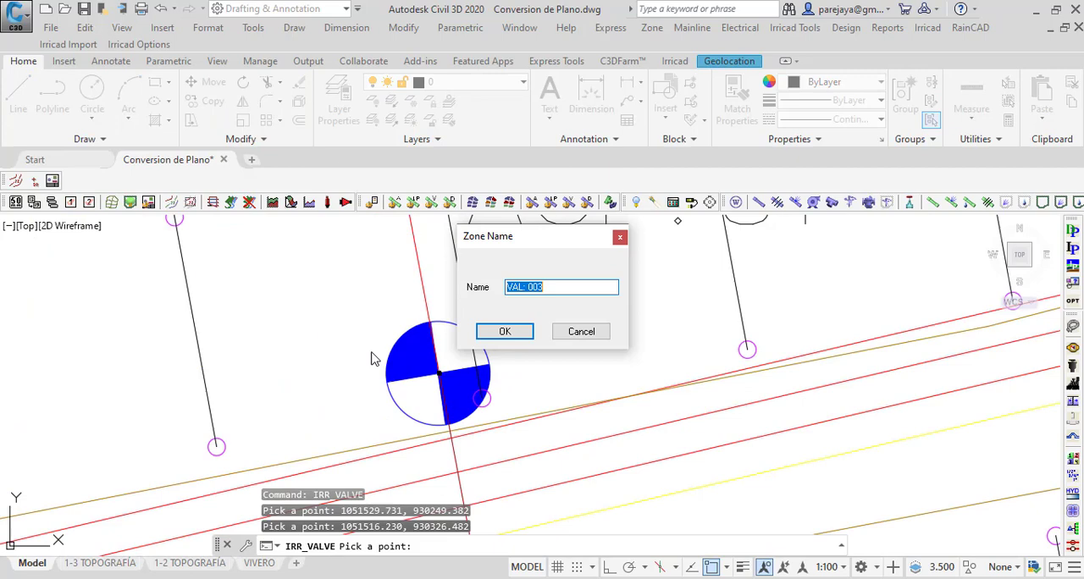
pyautogui.click(489, 331)
# Step: Place a control valve beside the VAL 4 symbol, with zone name VAL: 004
pyautogui.scroll(-5, 370, 380)
pyautogui.scroll(-4, 377, 364)
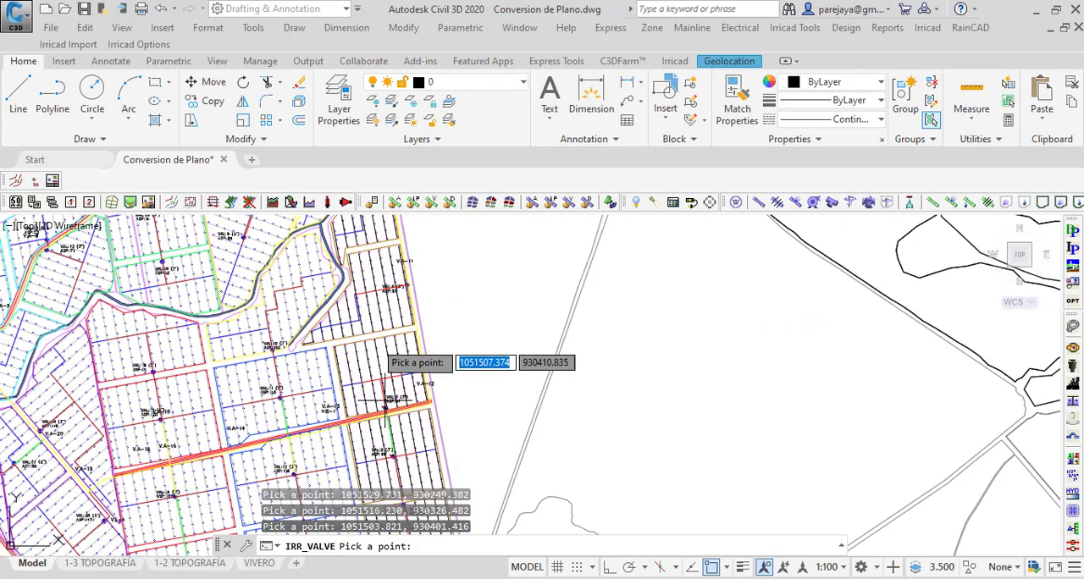
pyautogui.scroll(9, 398, 254)
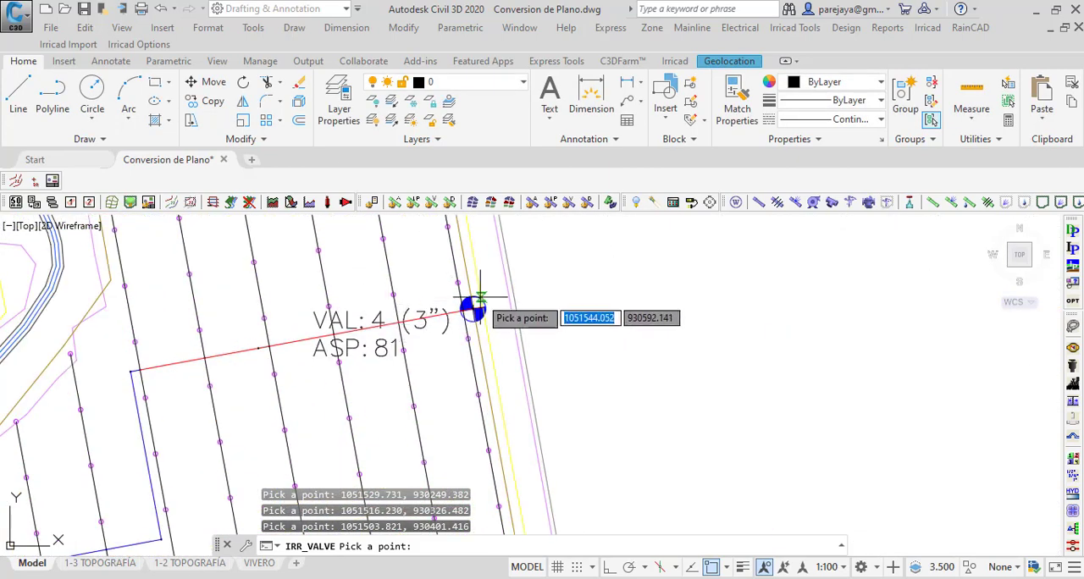
pyautogui.scroll(3, 455, 300)
pyautogui.click(450, 342)
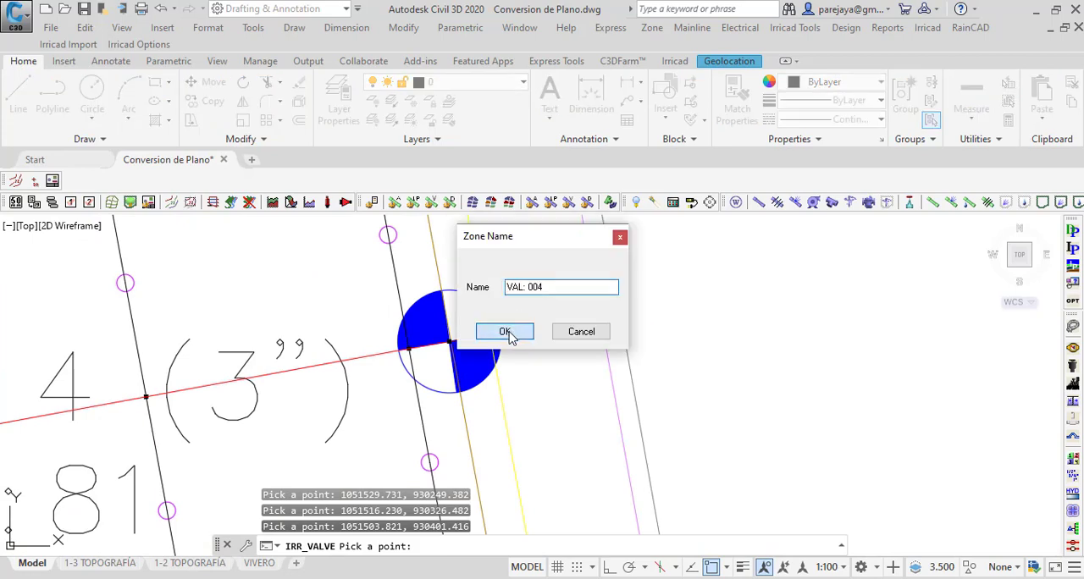
pyautogui.click(509, 335)
# Step: Place a control valve just east of the VAL 5 symbol, with zone name VAL: 005, and end valve placement
pyautogui.scroll(-6, 440, 347)
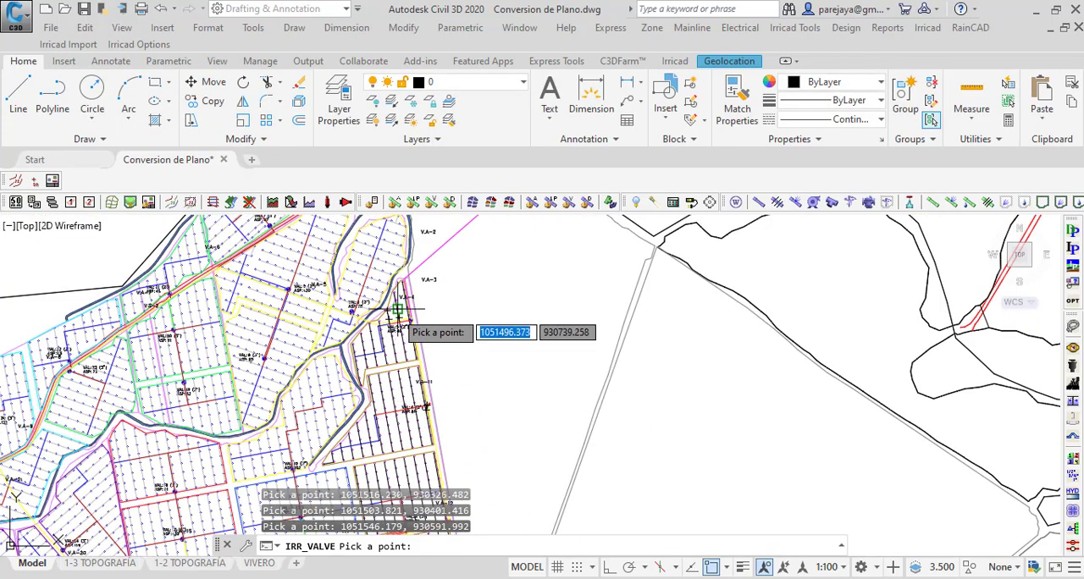
pyautogui.scroll(8, 421, 317)
pyautogui.click(450, 315)
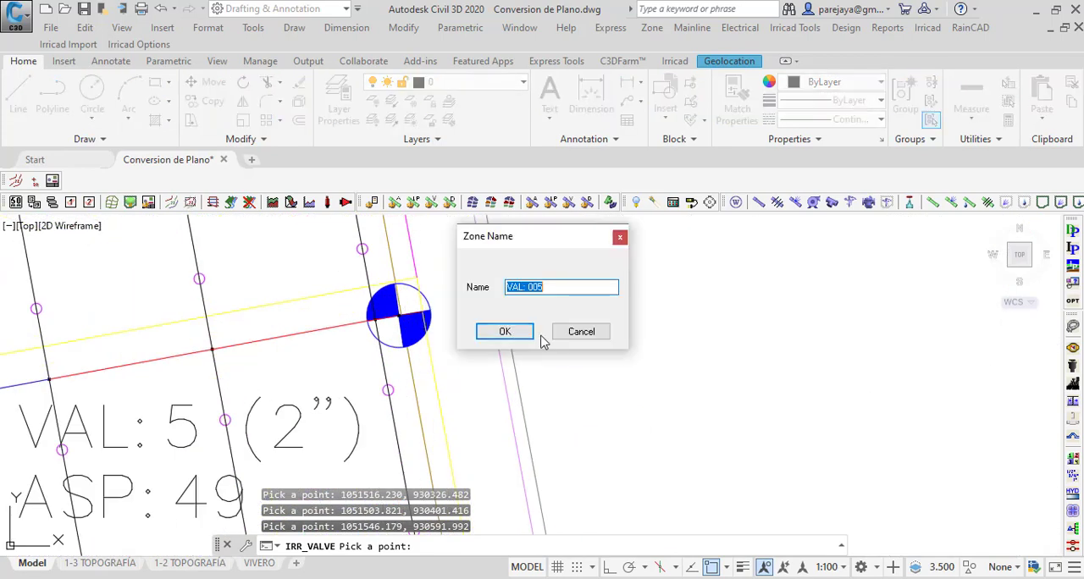
pyautogui.click(519, 339)
pyautogui.press('Escape')
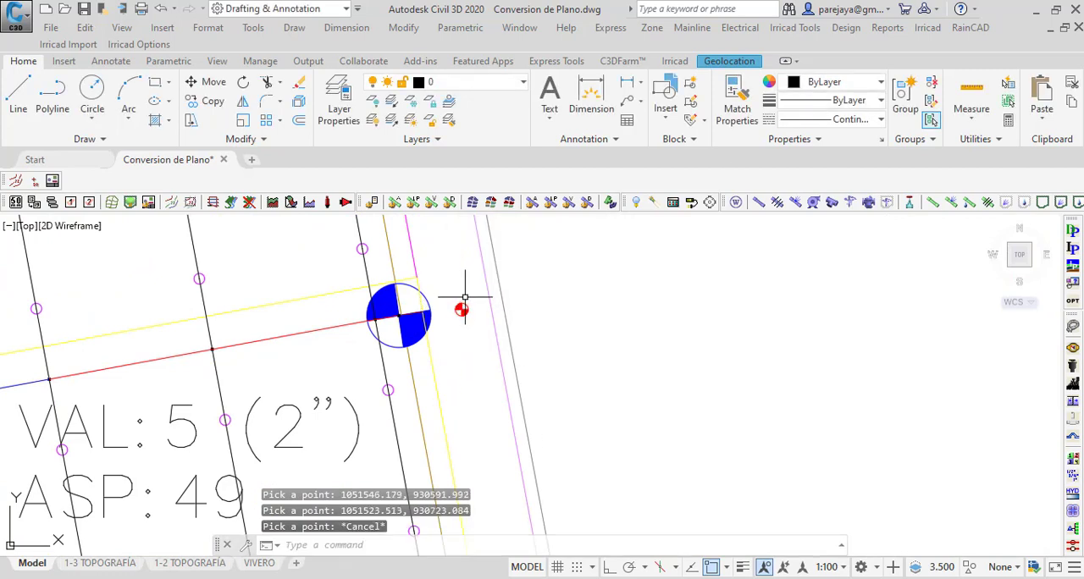
# Step: Move the VAL 5 control valve onto the submain's end at the centre of the blue VAL 5 symbol
pyautogui.click(460, 309)
pyautogui.click(461, 309)
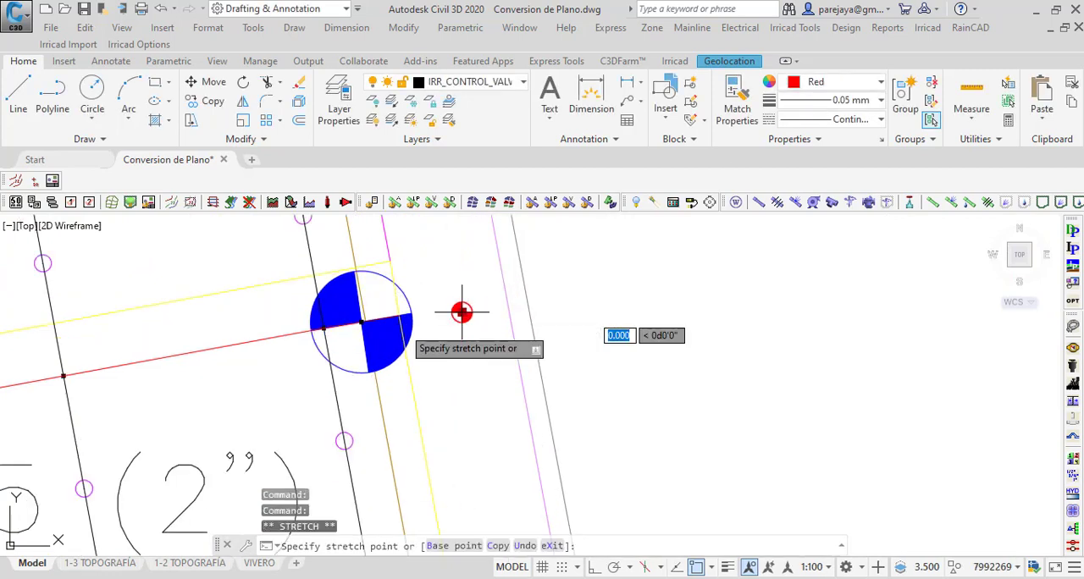
pyautogui.scroll(8, 405, 319)
pyautogui.click(367, 302)
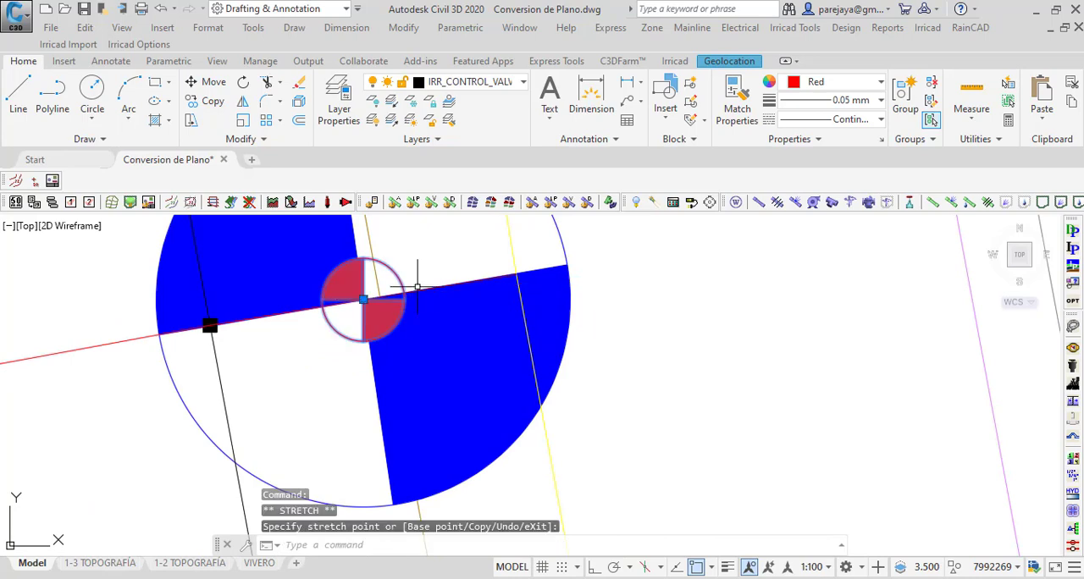
pyautogui.scroll(-5, 400, 286)
pyautogui.scroll(-5, 399, 267)
pyautogui.press('Escape')
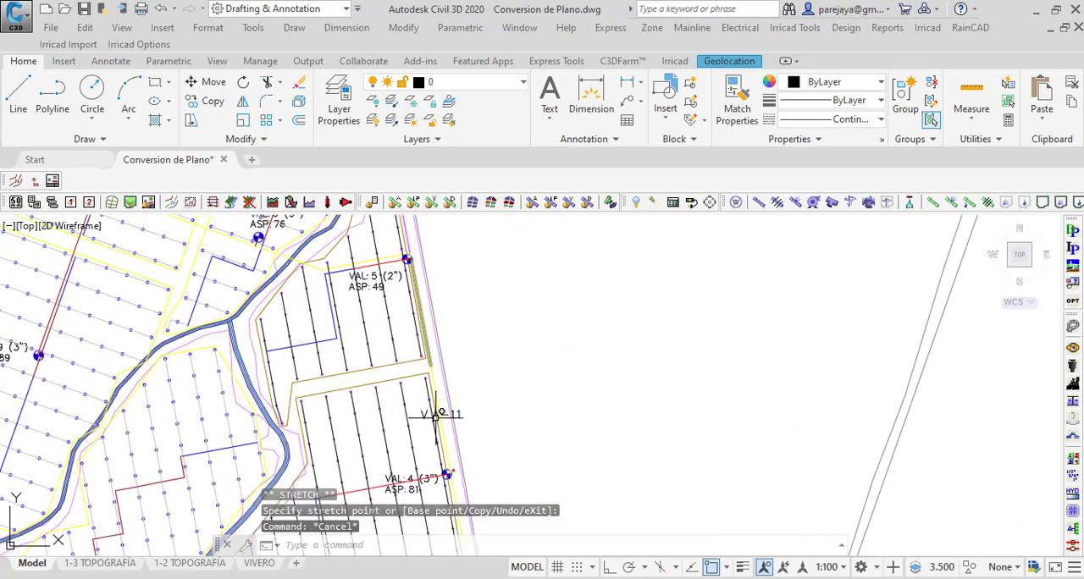
# Step: Move the VAL 4 control valve onto the submain's end at the centre of the blue VAL 4 symbol
pyautogui.scroll(9, 449, 471)
pyautogui.click(458, 325)
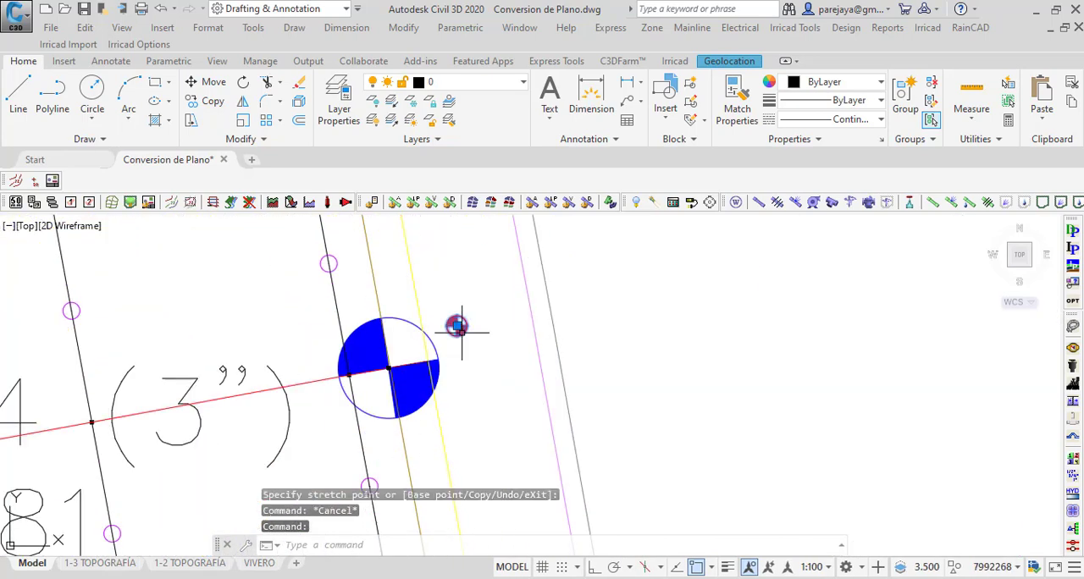
pyautogui.click(457, 325)
pyautogui.scroll(10, 467, 321)
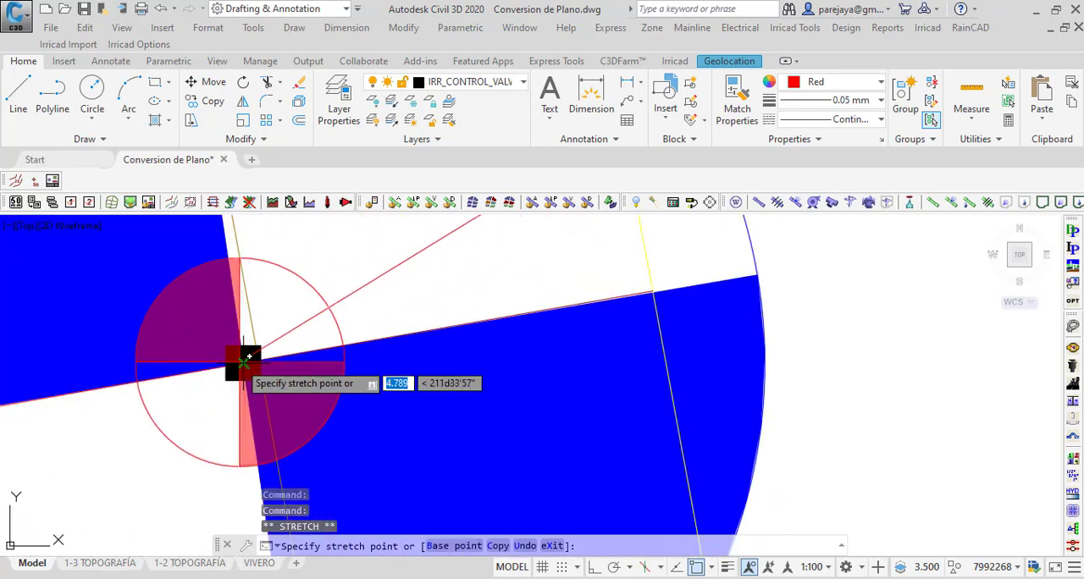
pyautogui.click(244, 362)
pyautogui.scroll(-2, 370, 282)
pyautogui.press('Escape')
# Step: Move the VAL 3 control valve onto the submain's end at the centre of the blue VAL 3 symbol
pyautogui.scroll(-5, 396, 254)
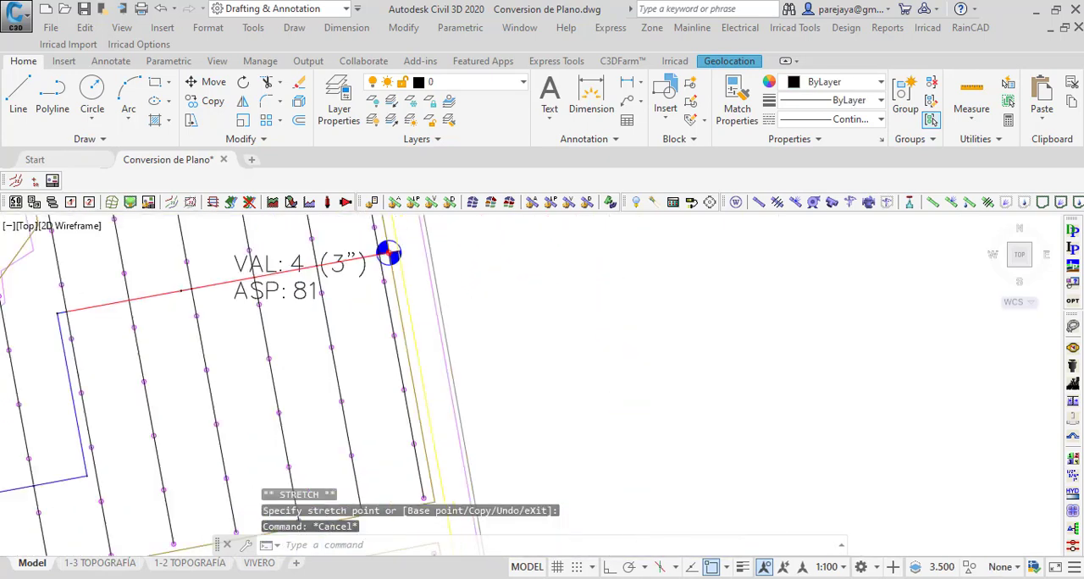
pyautogui.scroll(2, 378, 450)
pyautogui.scroll(8, 303, 290)
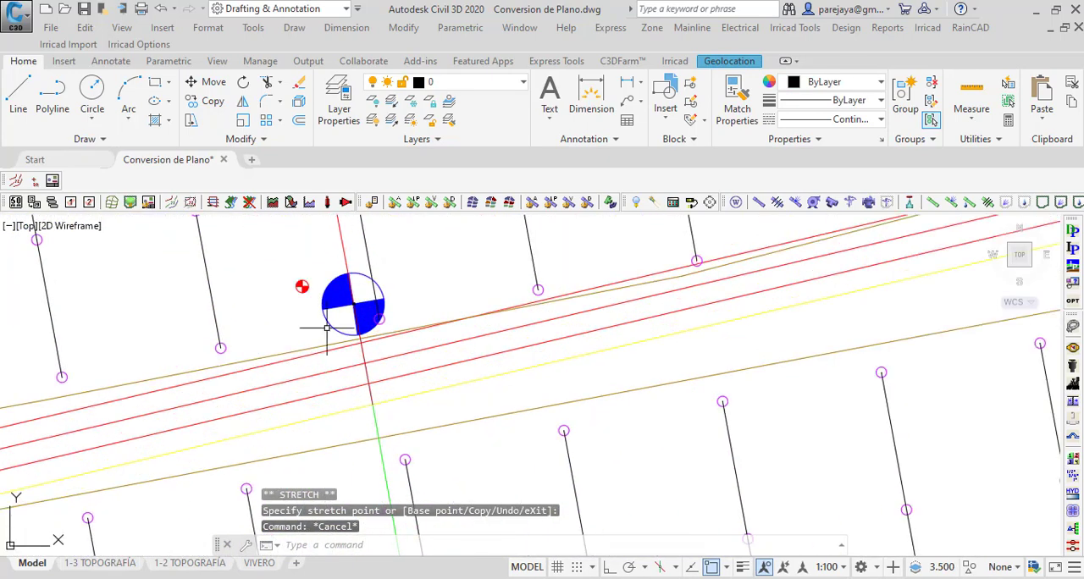
pyautogui.click(296, 278)
pyautogui.click(296, 278)
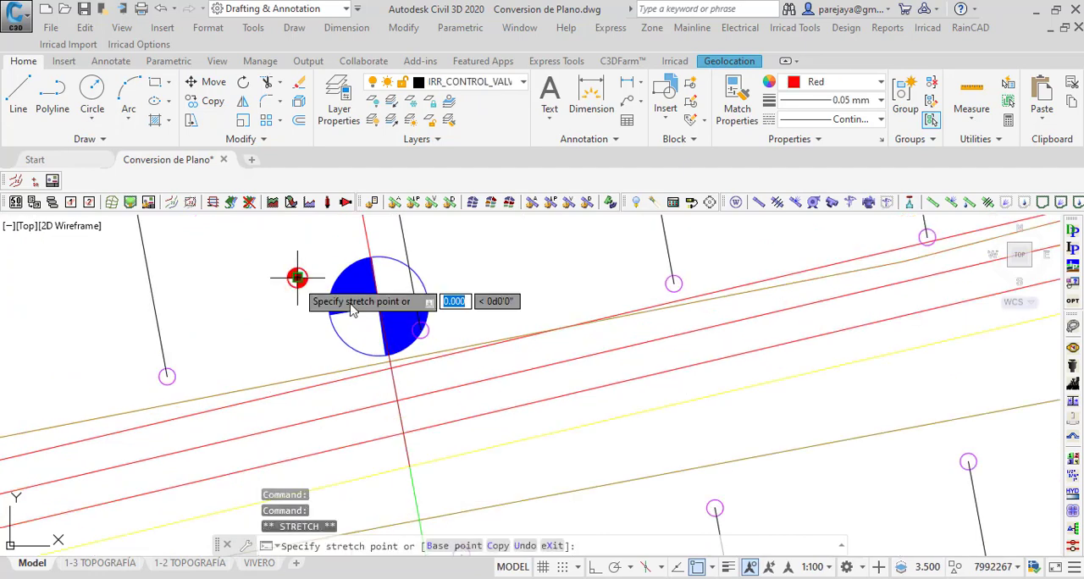
pyautogui.scroll(6, 375, 302)
pyautogui.scroll(-10, 440, 271)
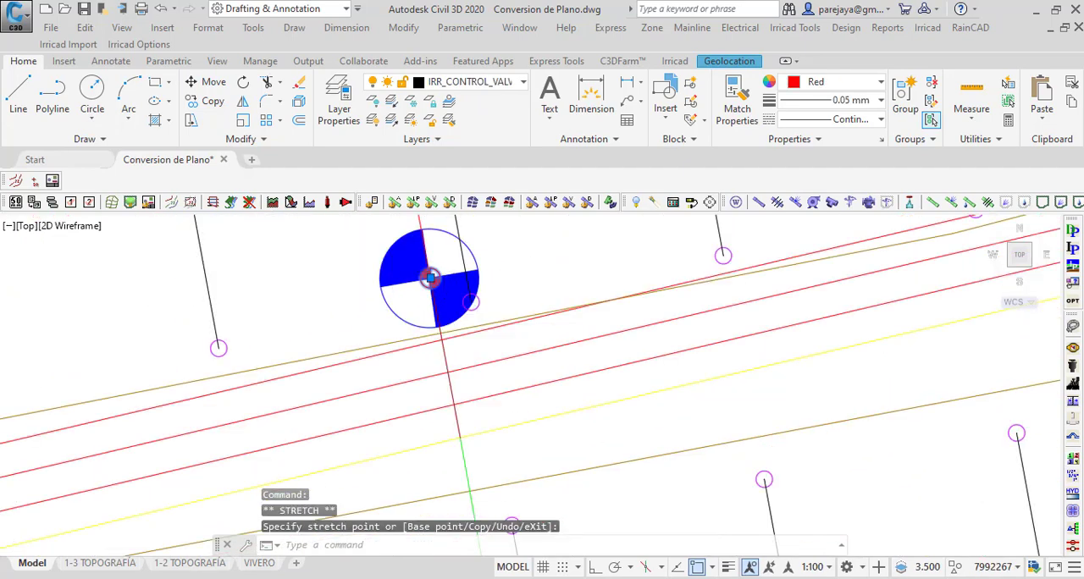
pyautogui.press('Escape')
# Step: Move the VAL 2 control valve onto the end of the short connecting pipe inside the blue VAL 2 symbol
pyautogui.scroll(2, 451, 337)
pyautogui.scroll(6, 449, 340)
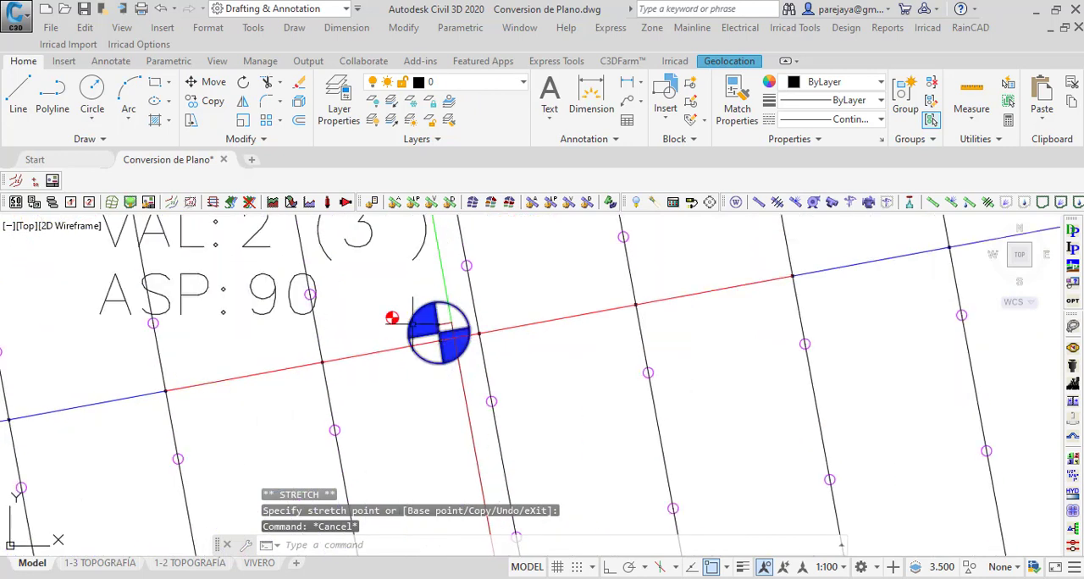
pyautogui.click(392, 320)
pyautogui.click(392, 320)
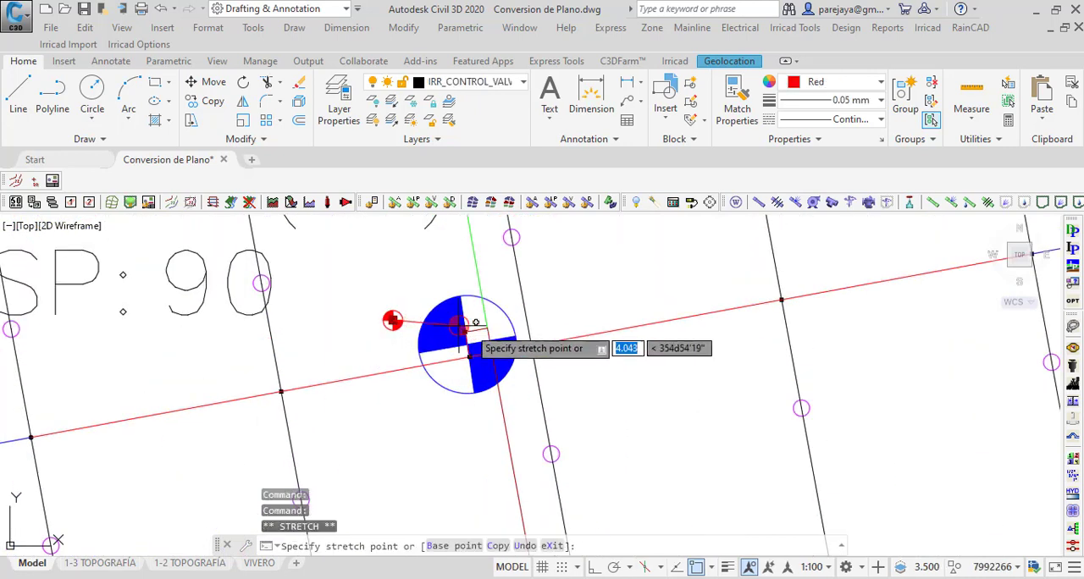
pyautogui.scroll(6, 455, 317)
pyautogui.scroll(-4, 449, 335)
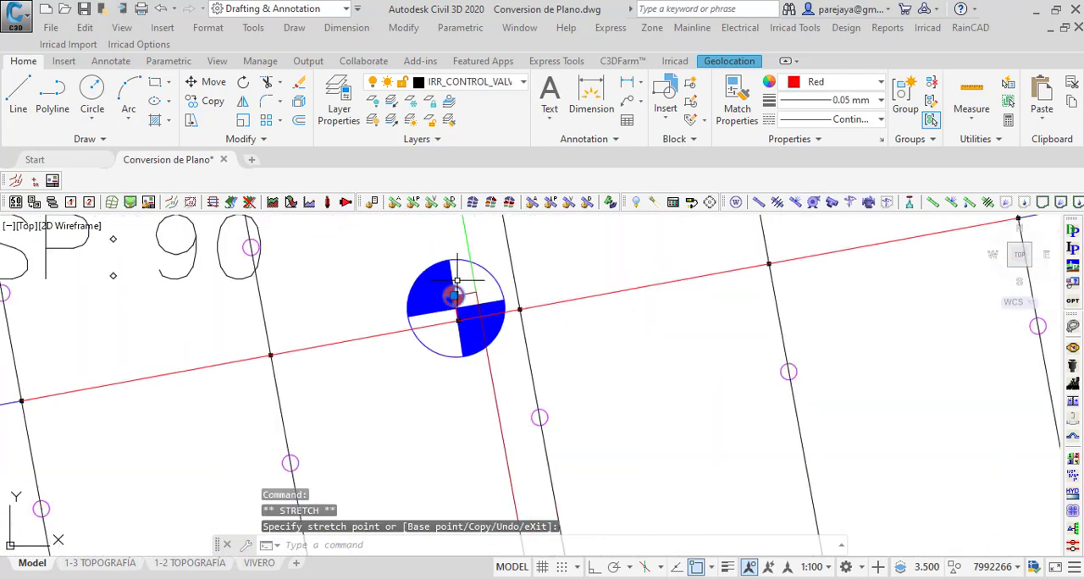
pyautogui.press('Escape')
# Step: Move the VAL 1 control valve onto the submain's end at the centre of the blue VAL 1 symbol
pyautogui.scroll(-5, 467, 302)
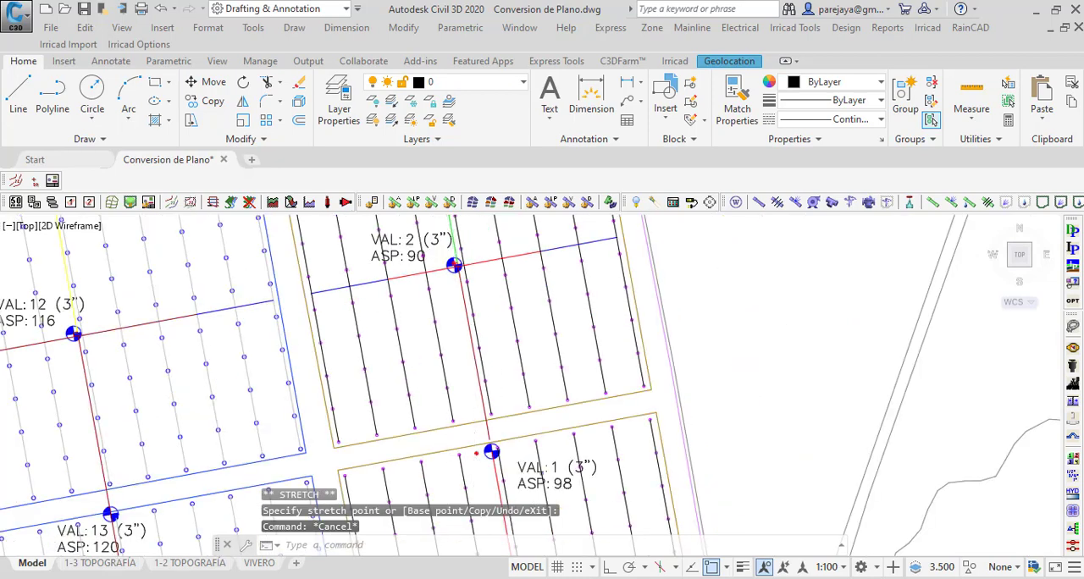
pyautogui.scroll(8, 476, 414)
pyautogui.click(478, 405)
pyautogui.click(476, 387)
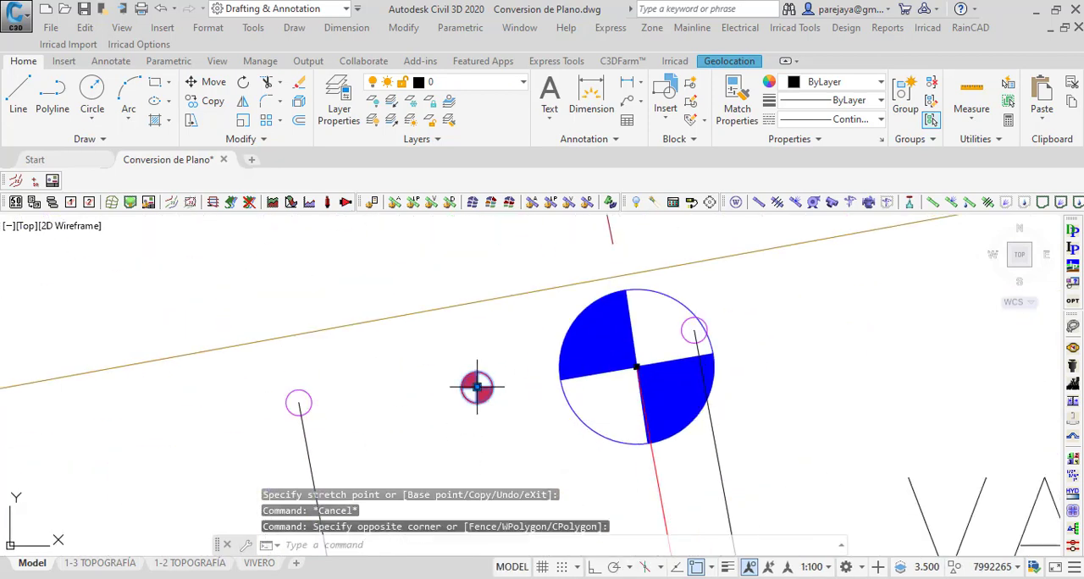
pyautogui.click(477, 387)
pyautogui.scroll(6, 622, 377)
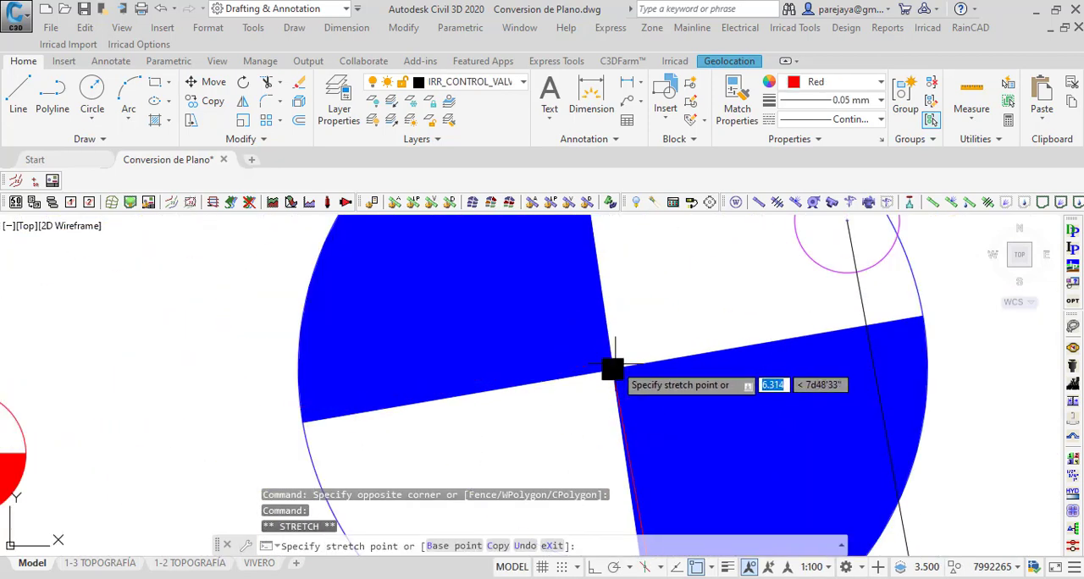
pyautogui.click(613, 369)
pyautogui.scroll(-8, 457, 318)
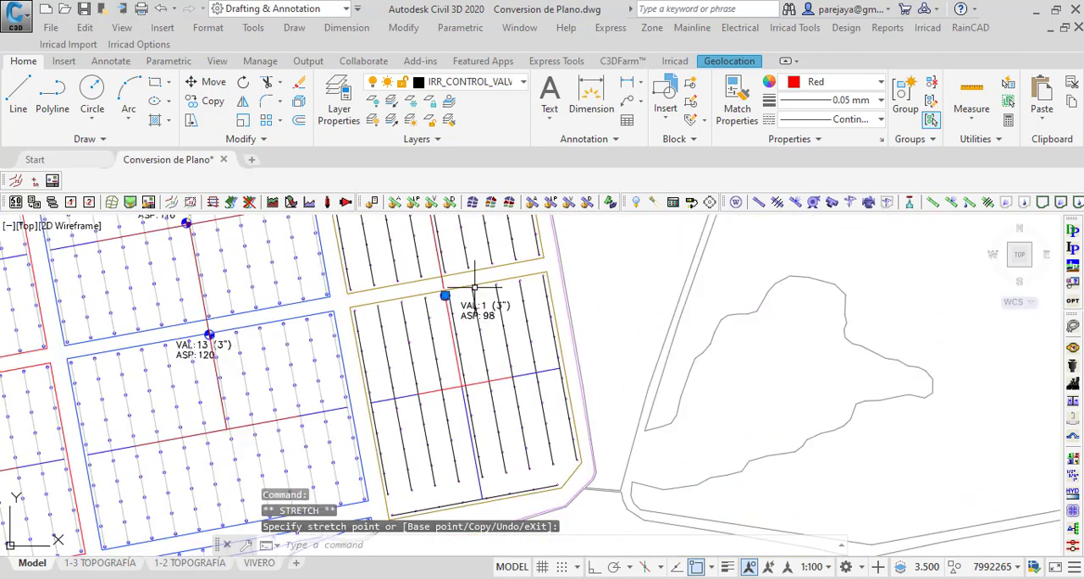
pyautogui.press('Escape')
pyautogui.press('Escape')
# Step: Examine the size of the red VAL 1 control valve symbol, measuring from its centre towards its edge
pyautogui.scroll(9, 470, 426)
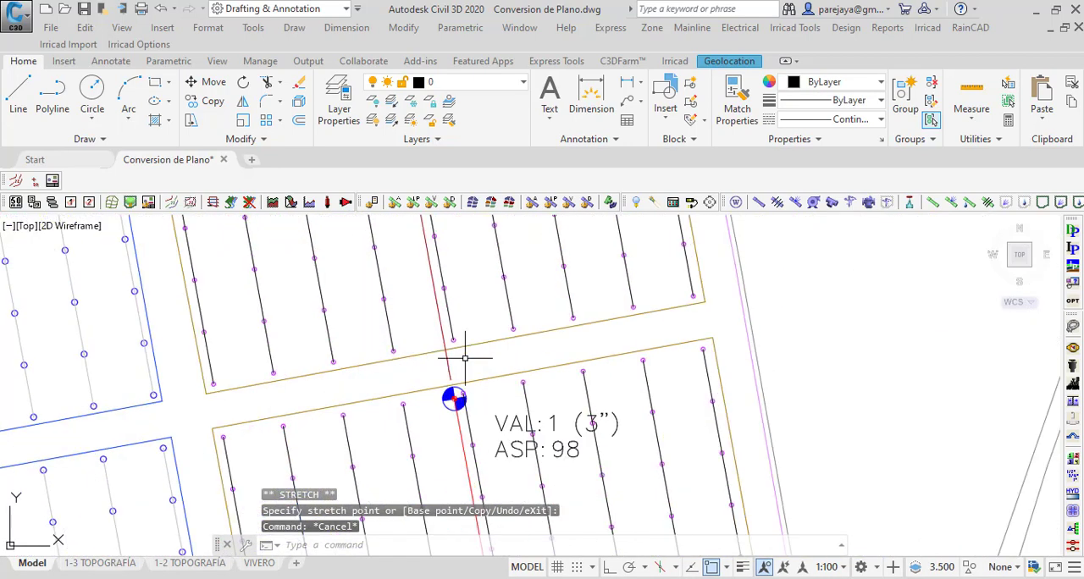
pyautogui.scroll(-5, 444, 424)
pyautogui.scroll(7, 385, 360)
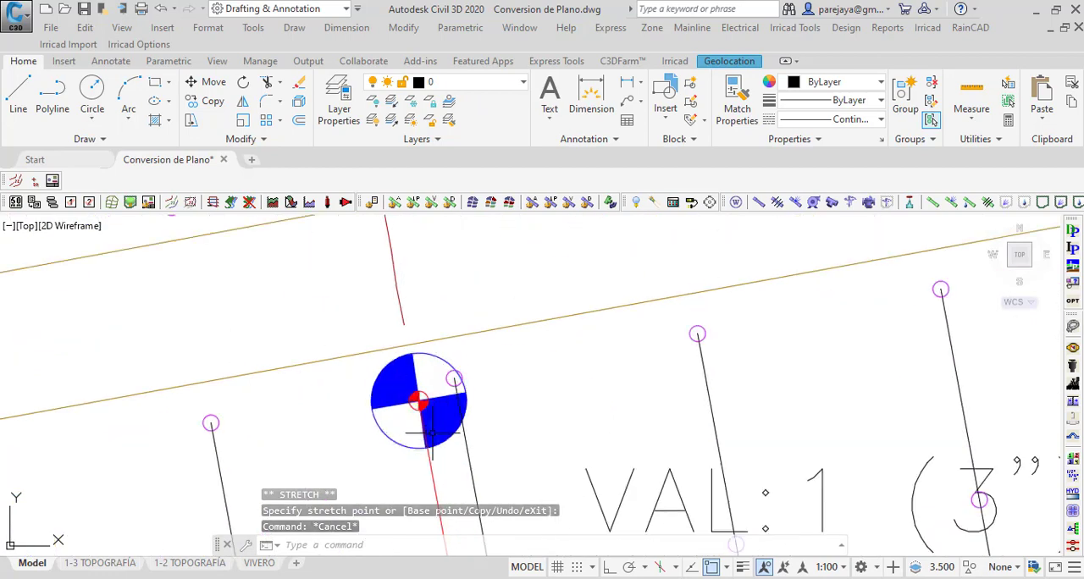
pyautogui.scroll(-3, 385, 360)
pyautogui.scroll(4, 395, 406)
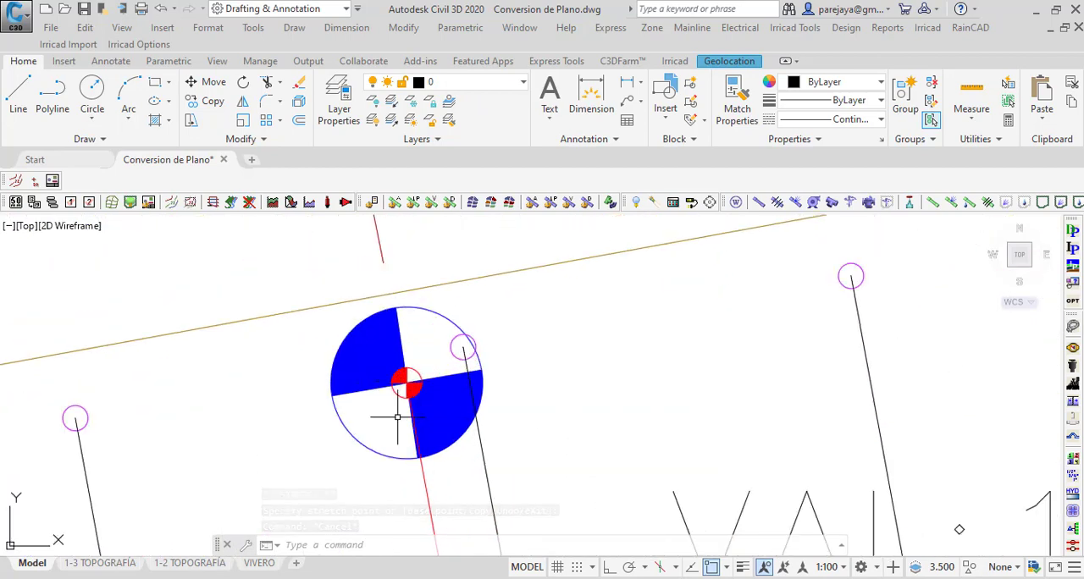
pyautogui.scroll(-3, 395, 407)
pyautogui.scroll(7, 420, 395)
pyautogui.scroll(-3, 420, 395)
pyautogui.scroll(5, 405, 334)
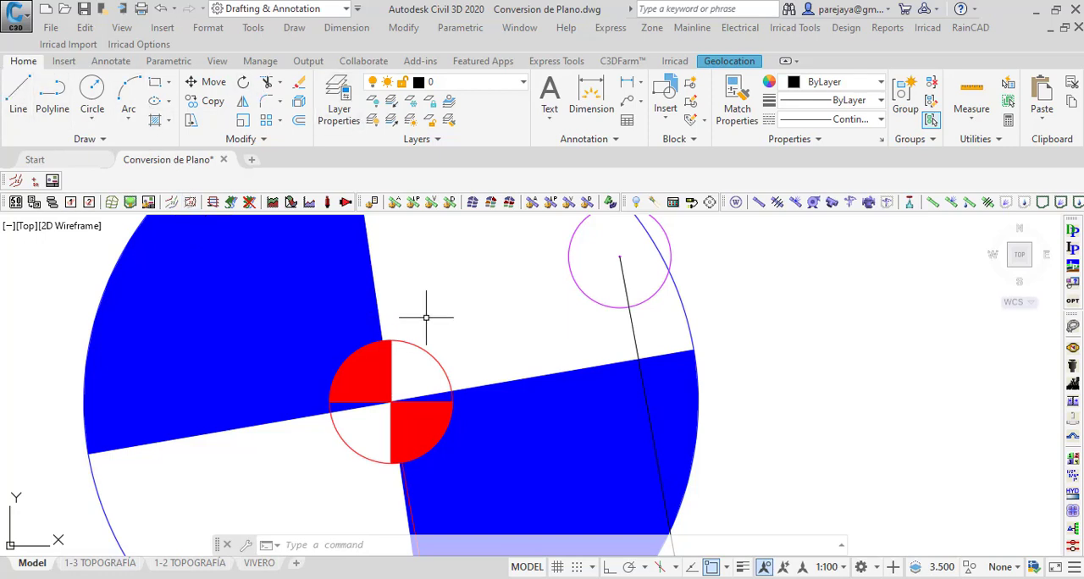
pyautogui.write('dist')
pyautogui.press('Return')
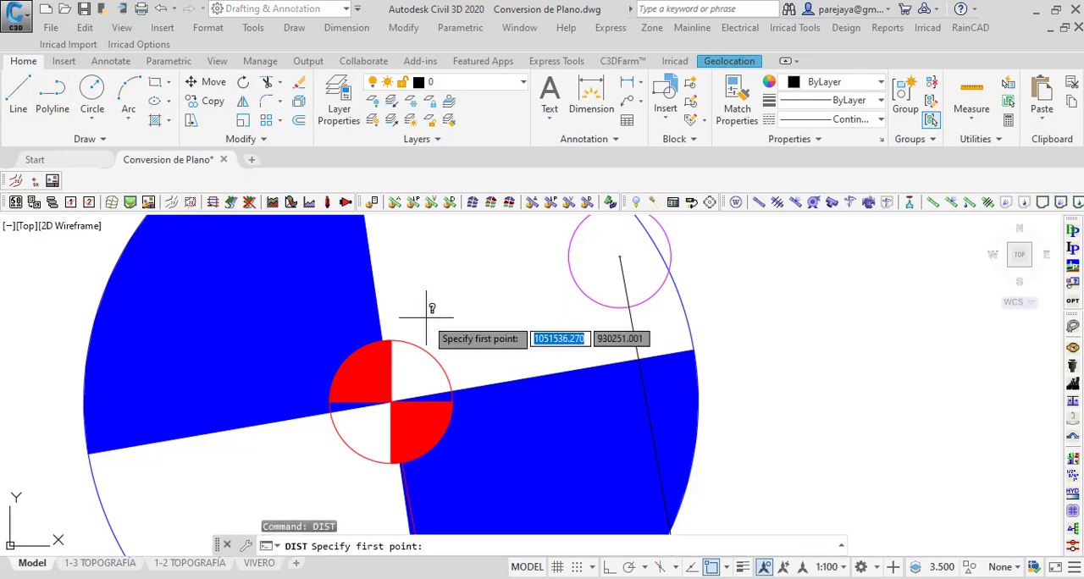
pyautogui.click(390, 402)
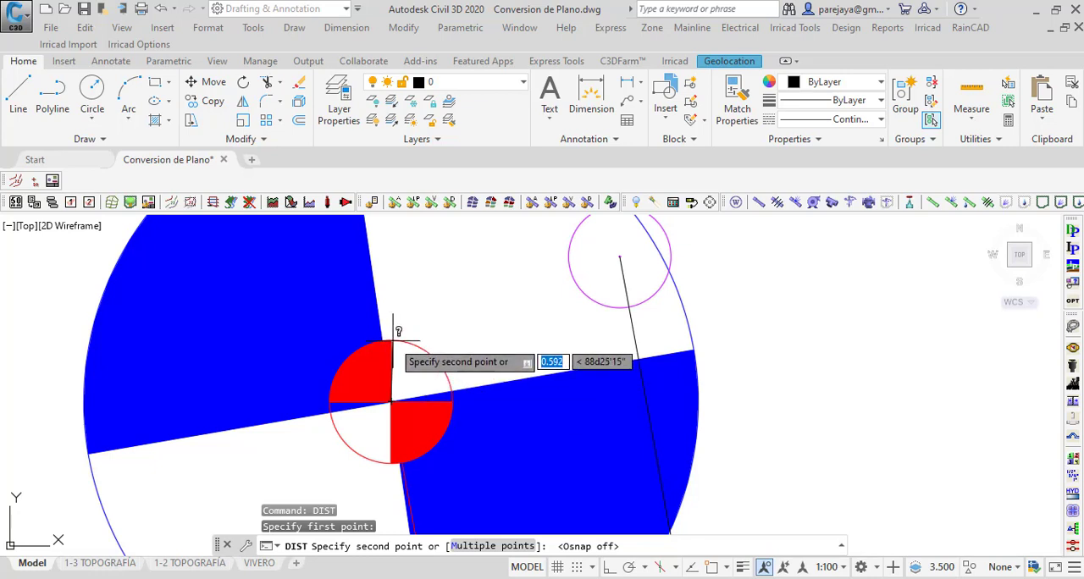
pyautogui.press('Escape')
pyautogui.scroll(-4, 381, 342)
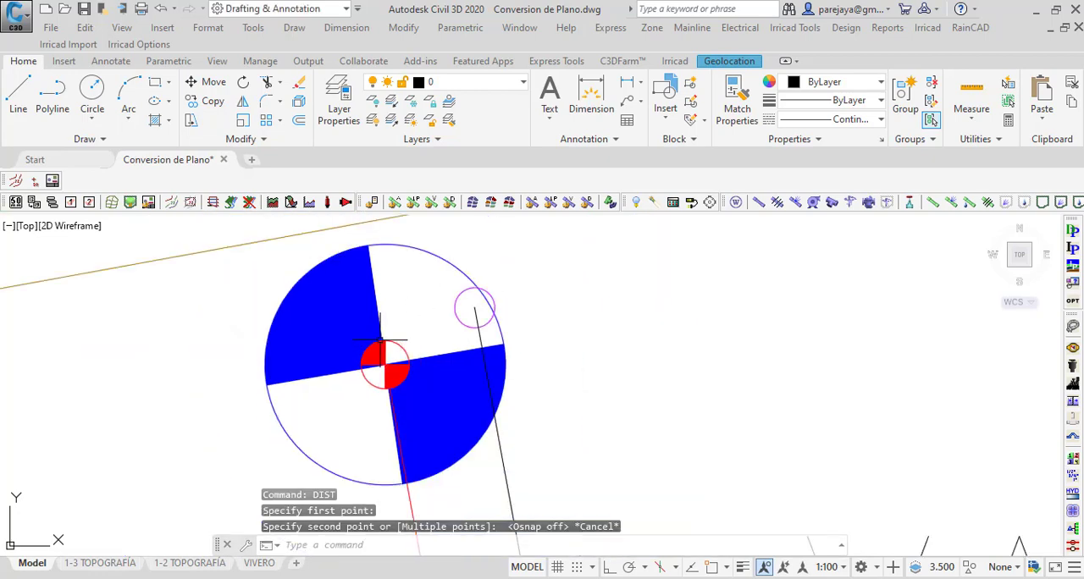
# Step: Check the placement and size of the control valves at the VAL 1, VAL 3 and VAL 4 symbols
pyautogui.scroll(-5, 416, 318)
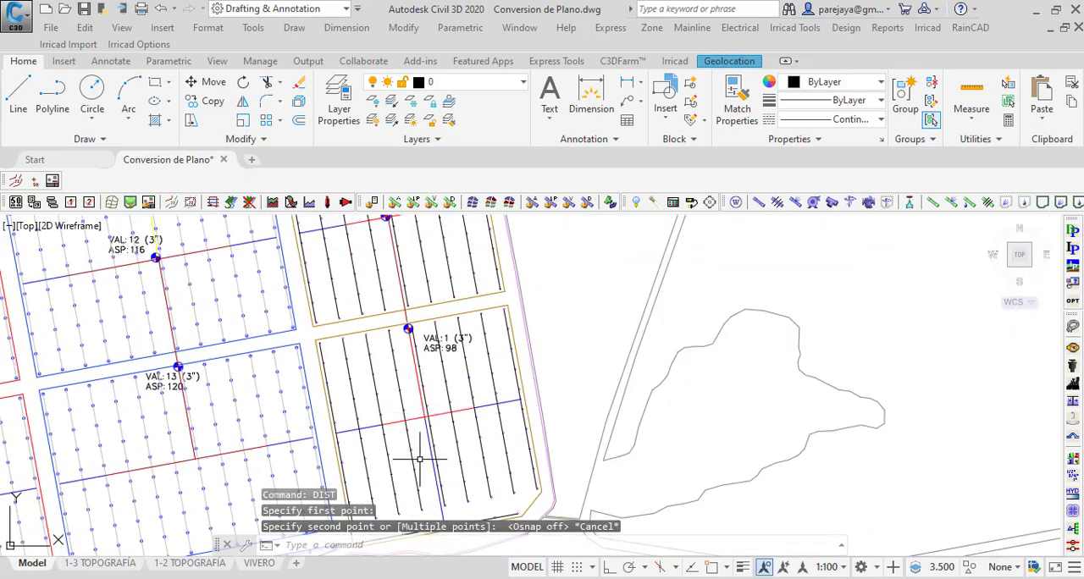
pyautogui.moveTo(408, 237); pyautogui.dragTo(418, 452, button='middle')
pyautogui.scroll(6, 374, 305)
pyautogui.moveTo(378, 385); pyautogui.dragTo(382, 426, button='middle')
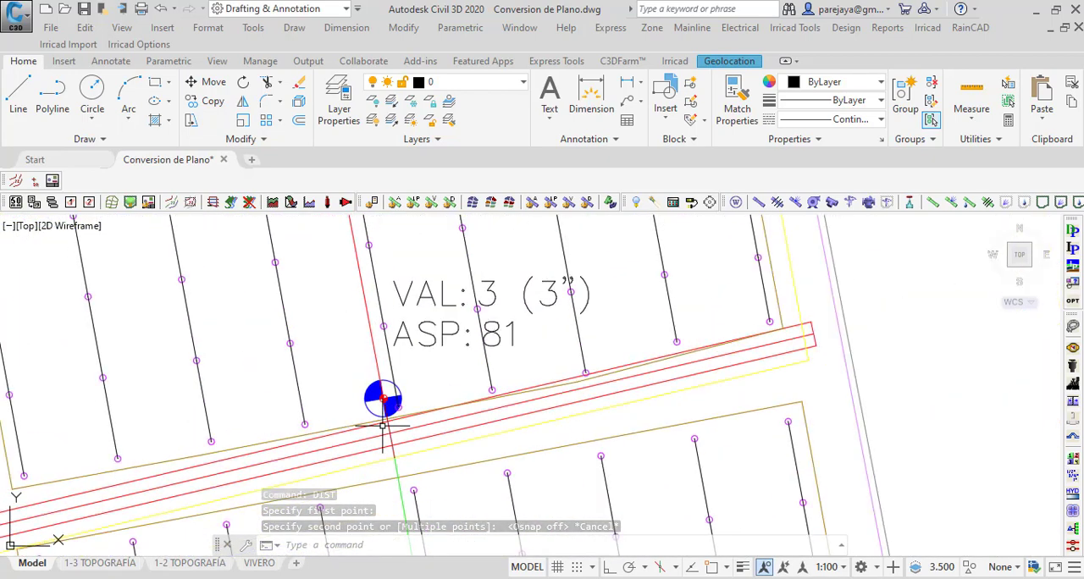
pyautogui.scroll(-4, 382, 428)
pyautogui.moveTo(357, 262)
pyautogui.mouseDown(button='middle')
pyautogui.moveTo(377, 348)
pyautogui.moveTo(375, 438)
pyautogui.mouseUp(button='middle')
pyautogui.scroll(-2, 375, 424)
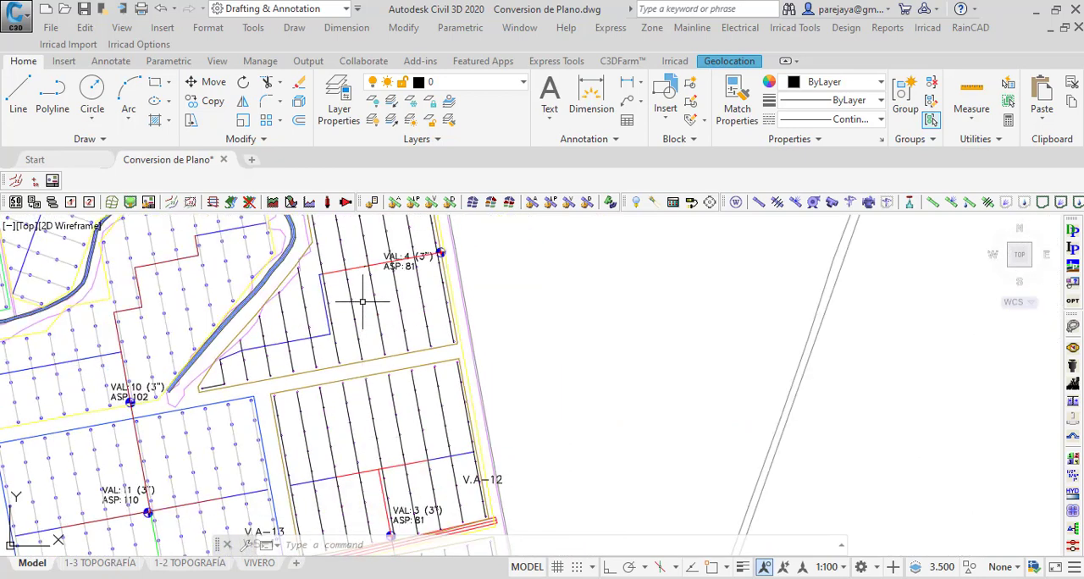
pyautogui.scroll(6, 388, 251)
pyautogui.scroll(-4, 428, 376)
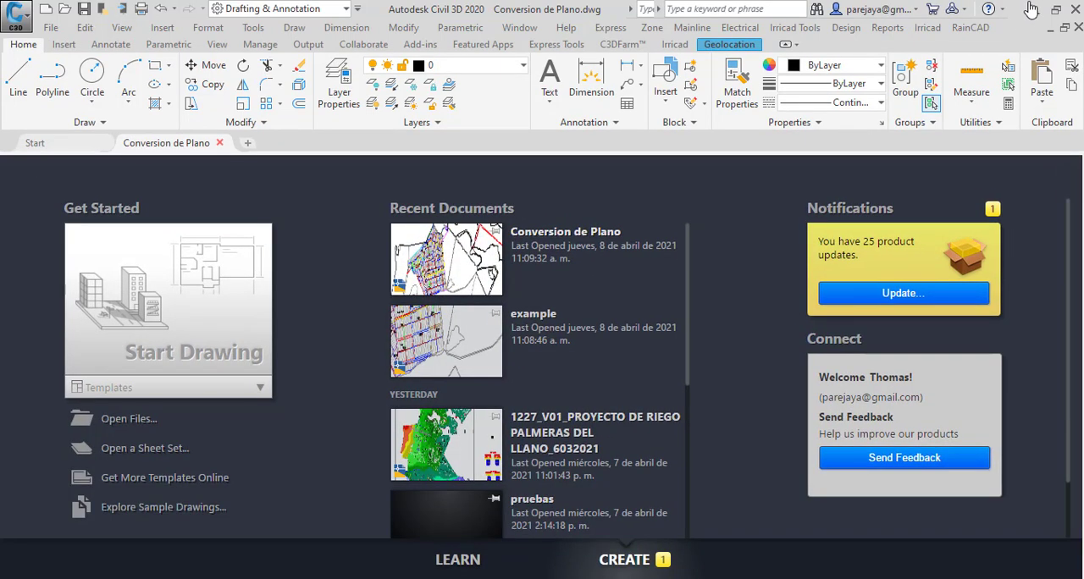
# Step: Switch to the Irricad Database Editor and open the Tuberias Agrodinco.mdb database in a maximized window
pyautogui.click(1037, 9)
pyautogui.click(1028, 20)
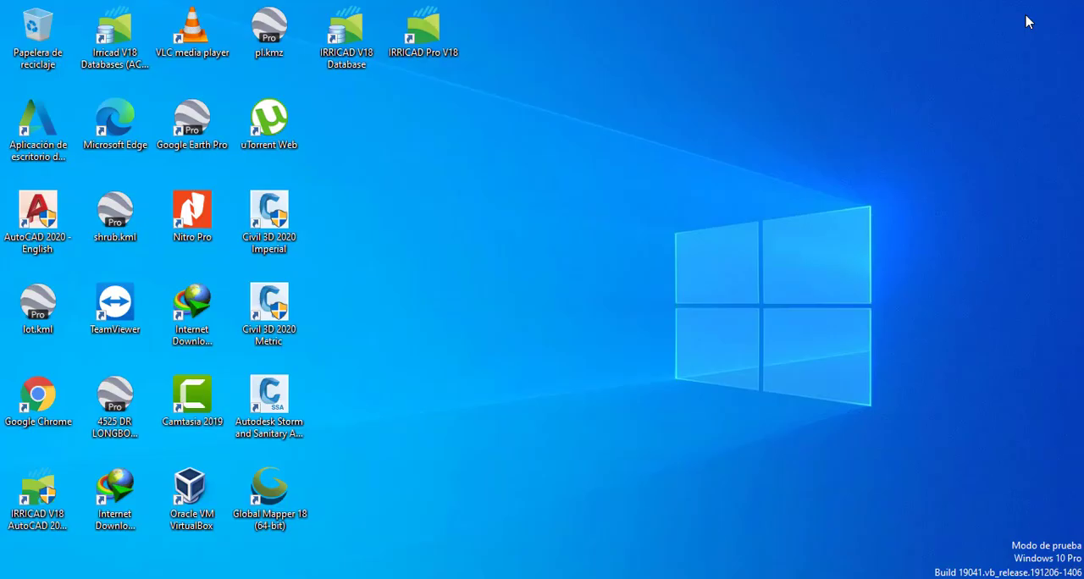
pyautogui.click(134, 52)
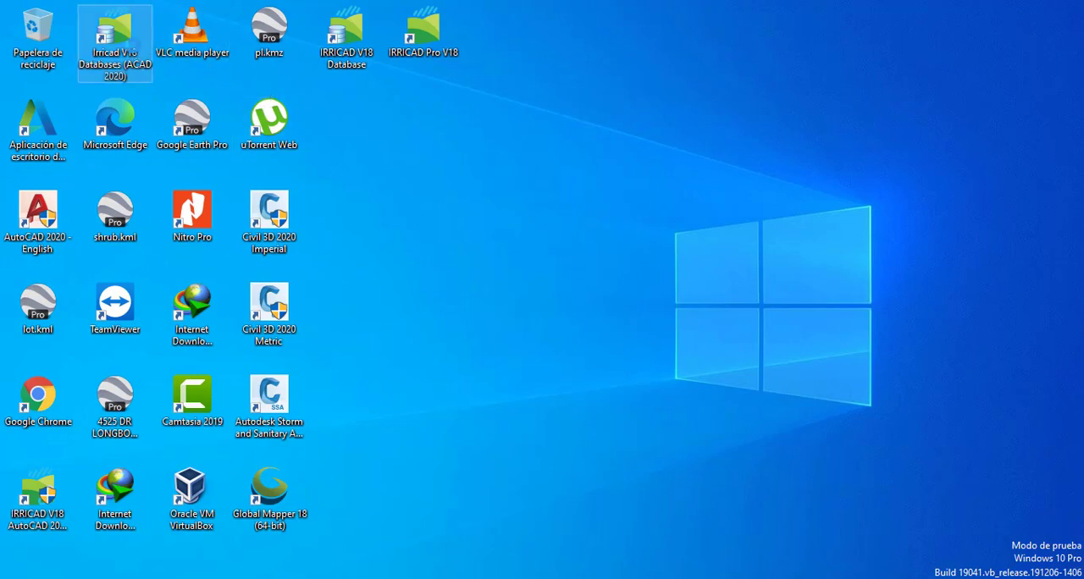
pyautogui.rightClick(133, 47)
pyautogui.click(221, 177)
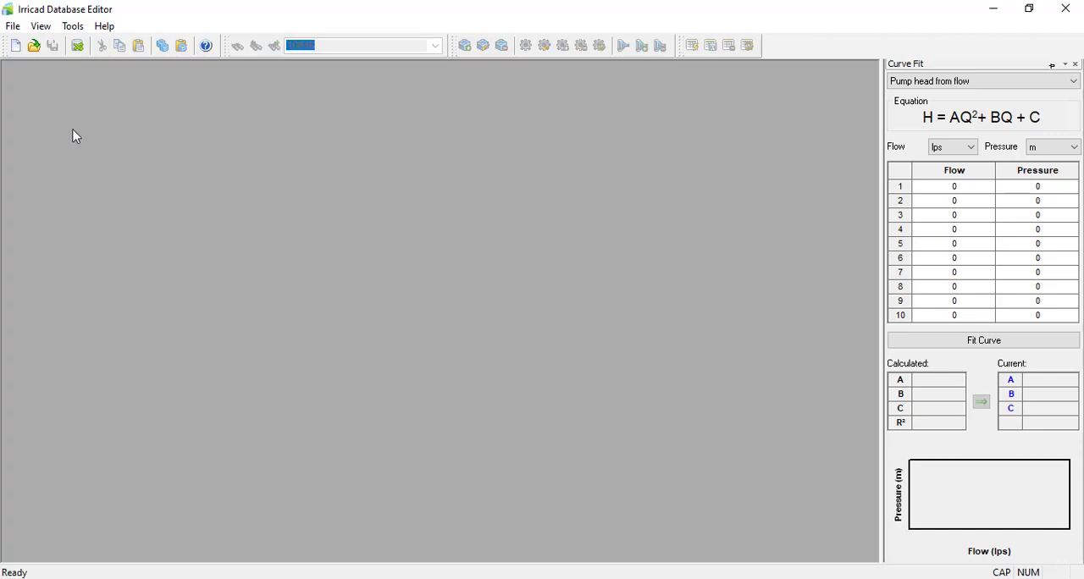
pyautogui.click(13, 26)
pyautogui.click(49, 97)
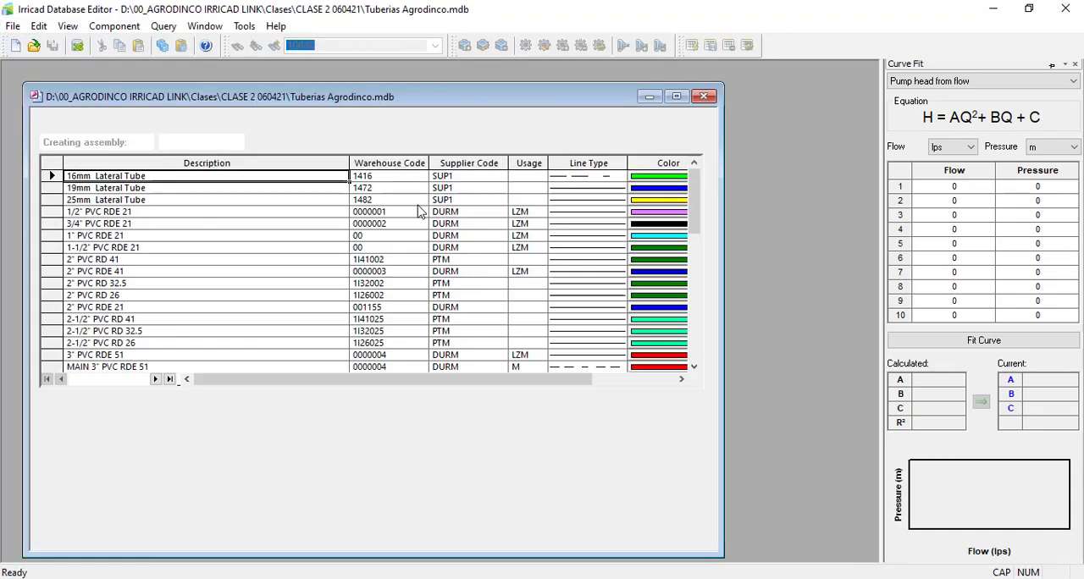
pyautogui.click(676, 96)
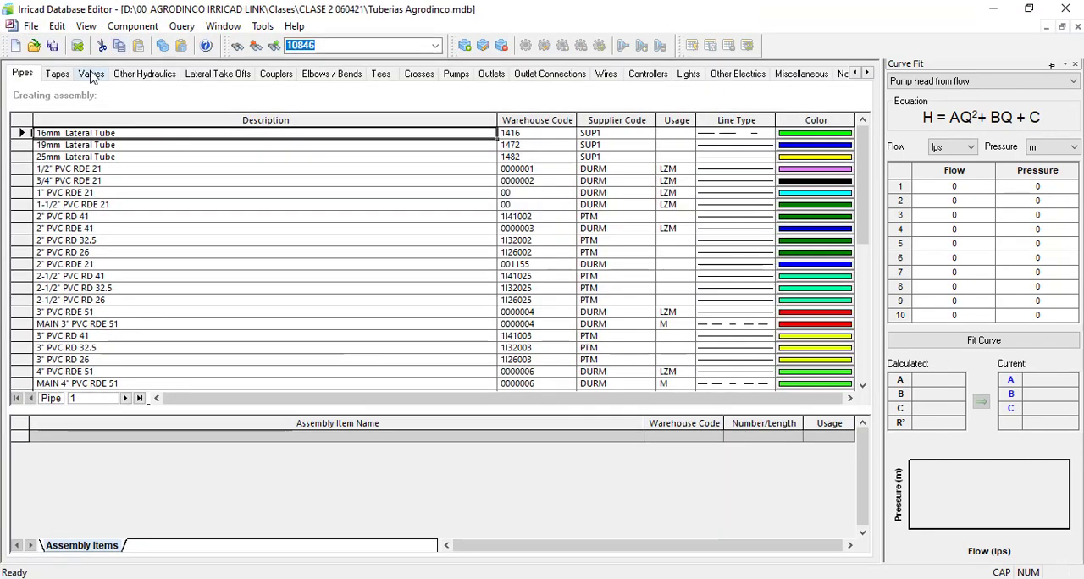
# Step: Set the symbol size of the Dorot Serie 75 - 2" (50 mm) valve to 15, then close the database editor saving all changes
pyautogui.click(91, 74)
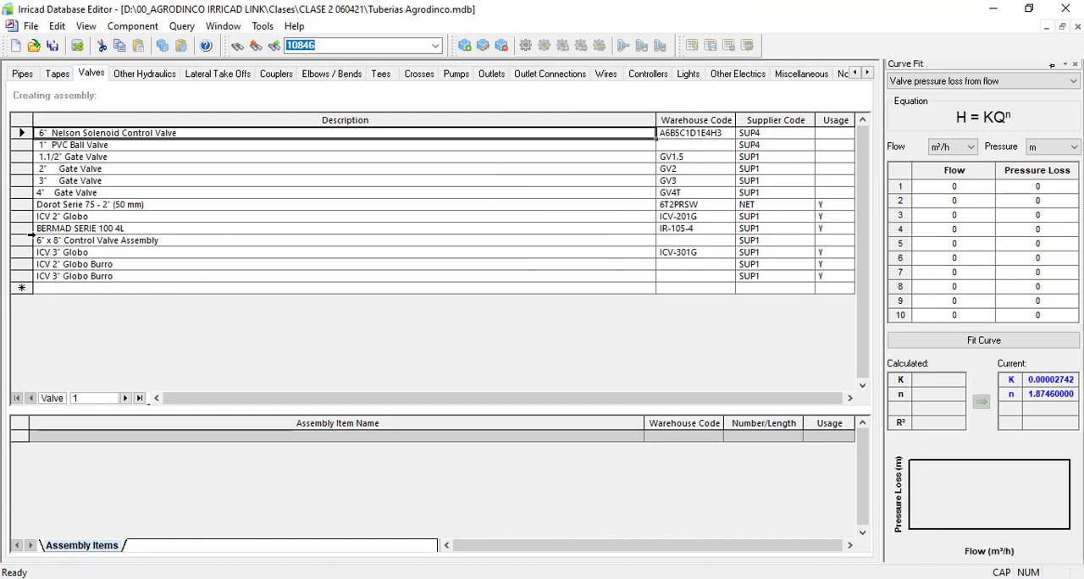
pyautogui.click(34, 204)
pyautogui.doubleClick(25, 204)
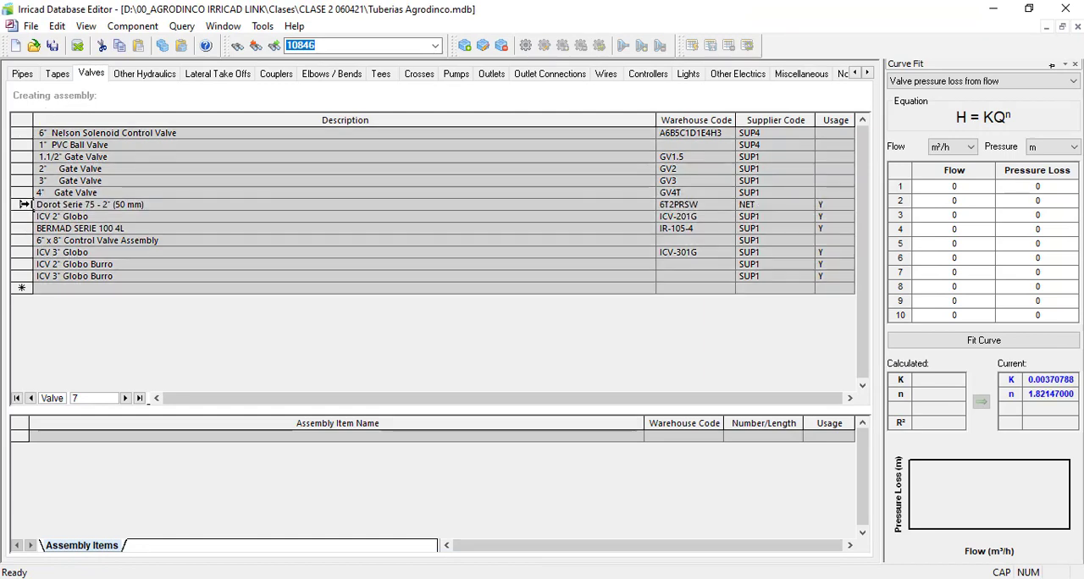
pyautogui.moveTo(521, 453); pyautogui.dragTo(117, 463)
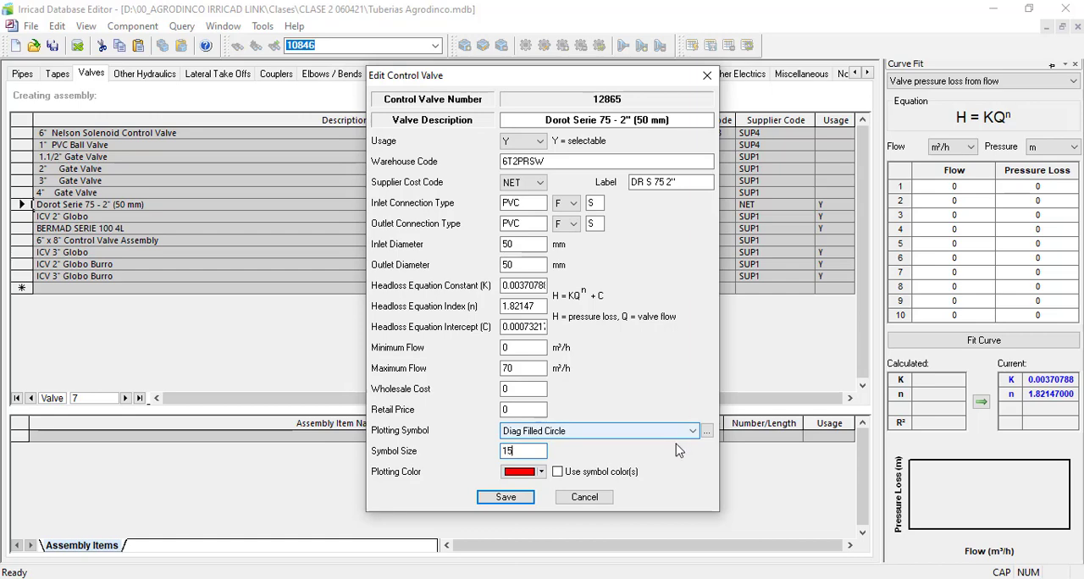
pyautogui.click(507, 497)
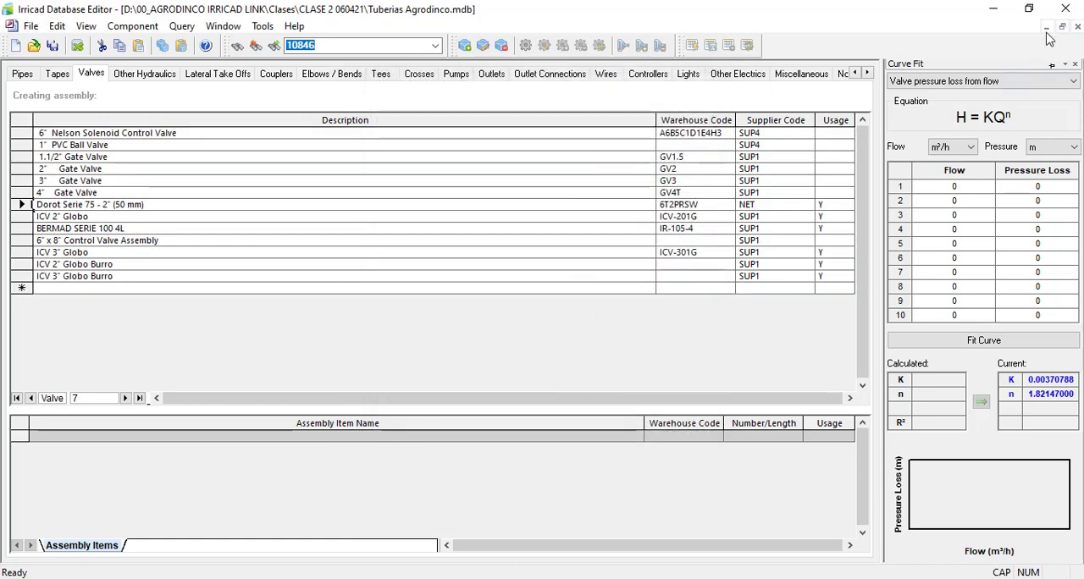
pyautogui.click(1065, 9)
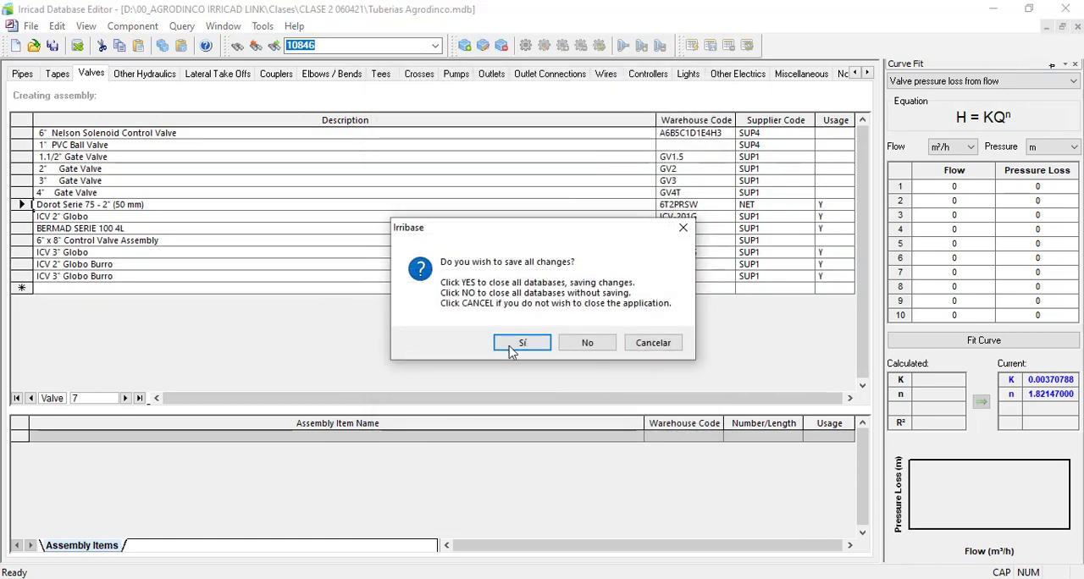
pyautogui.click(518, 340)
# Step: Switch back to Civil 3D and reopen the Conversion de Plano drawing
pyautogui.click(1080, 6)
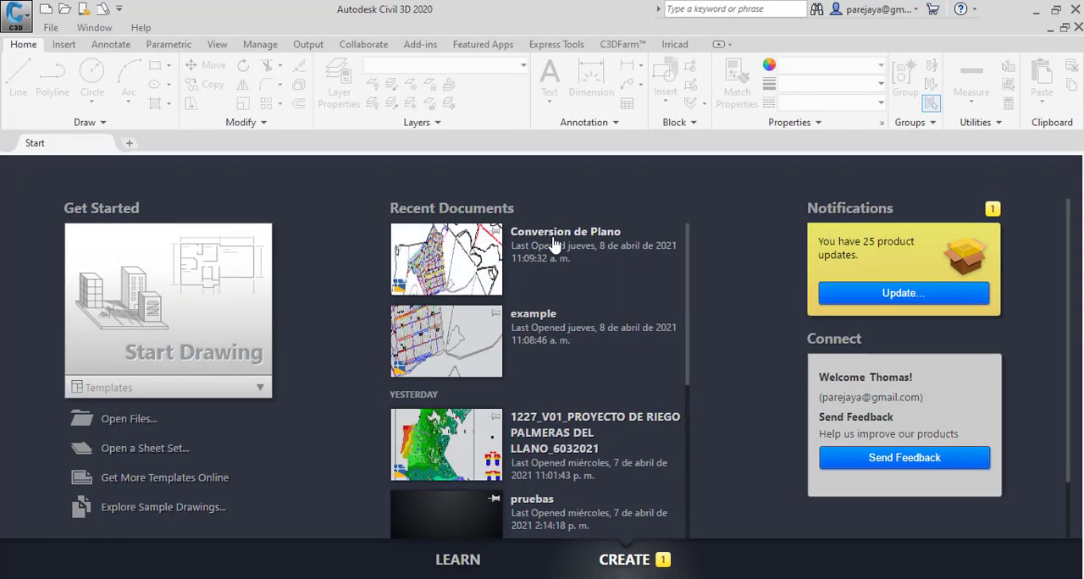
pyautogui.click(241, 327)
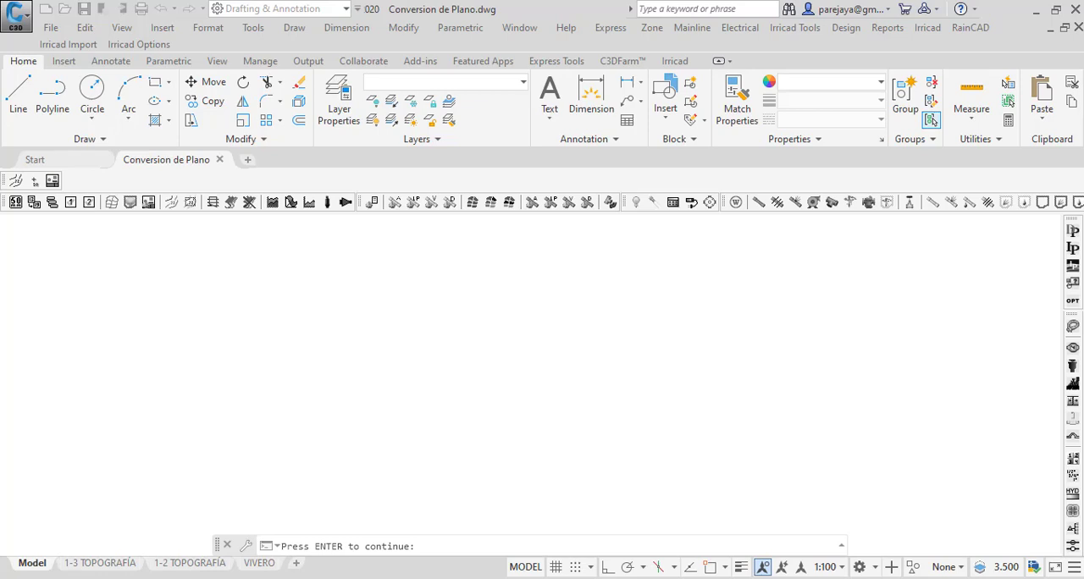
pyautogui.press('Return')
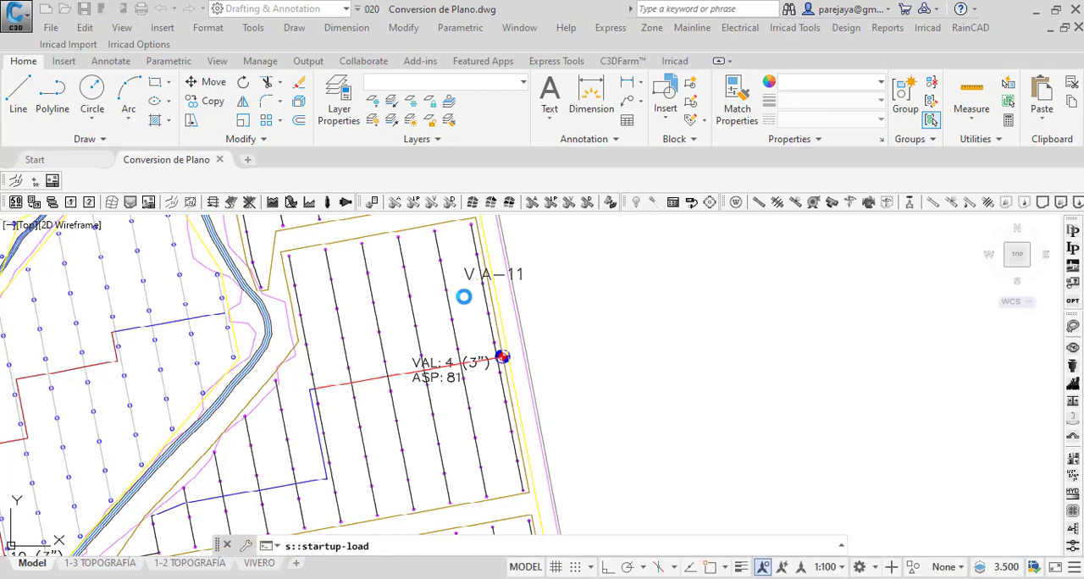
# Step: Check the size of the control valve symbols at VAL 4 and VAL 5 in the reopened drawing
pyautogui.click(726, 173)
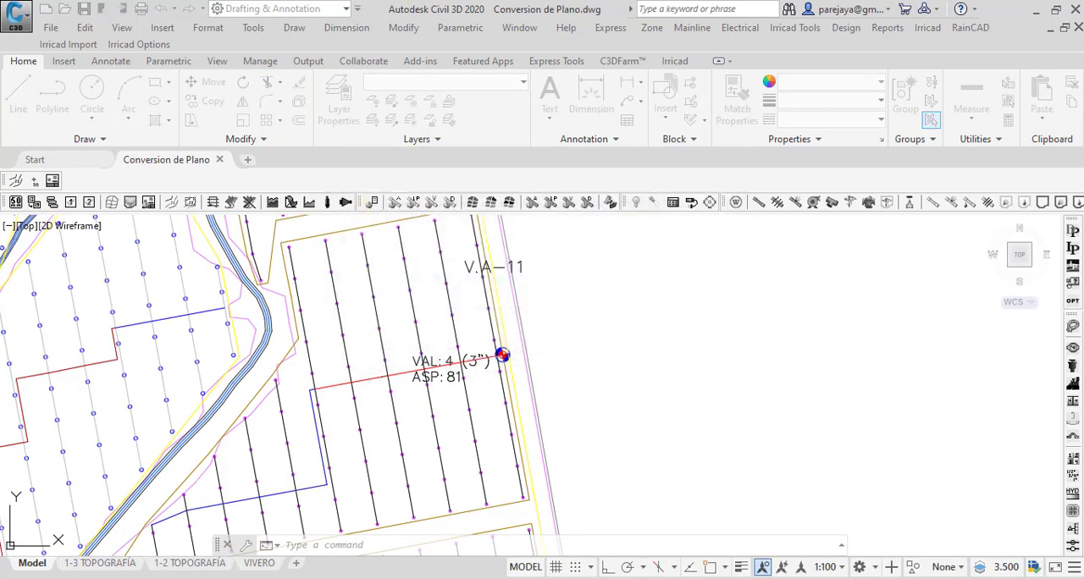
pyautogui.scroll(5, 510, 349)
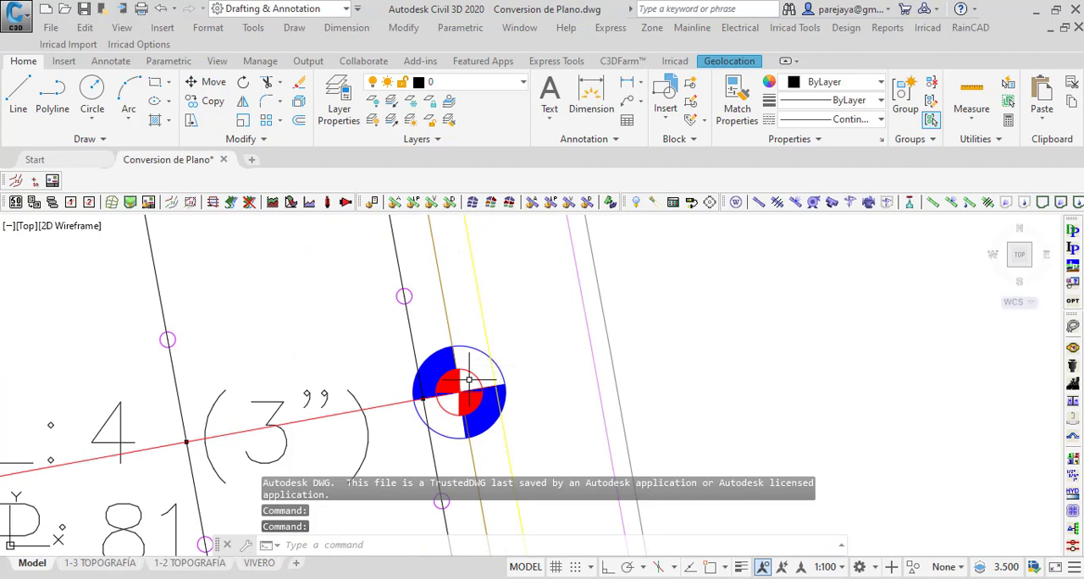
pyautogui.scroll(-8, 470, 360)
pyautogui.scroll(-4, 475, 329)
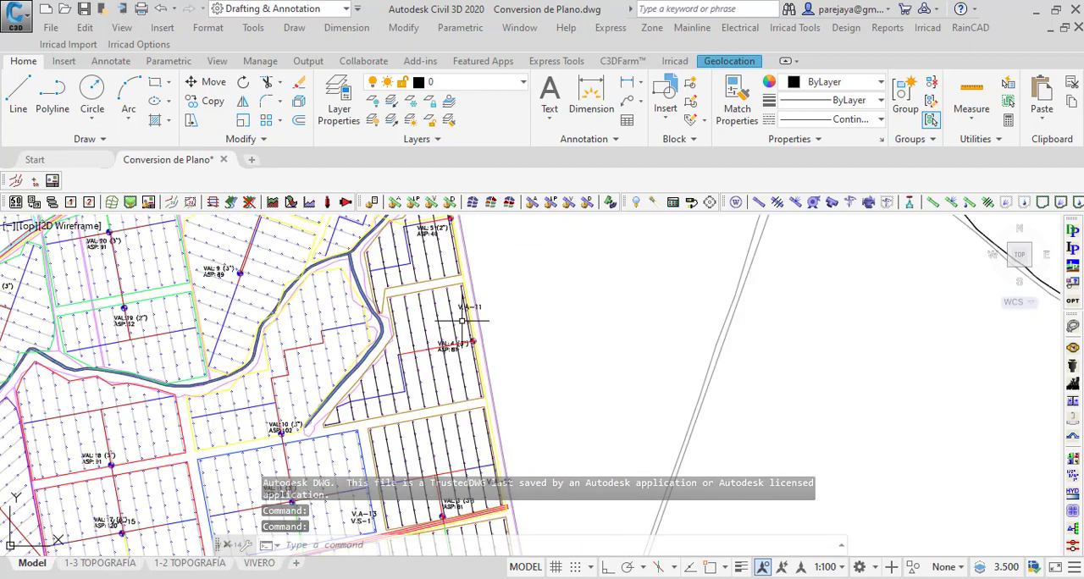
pyautogui.scroll(8, 440, 336)
pyautogui.scroll(-7, 440, 335)
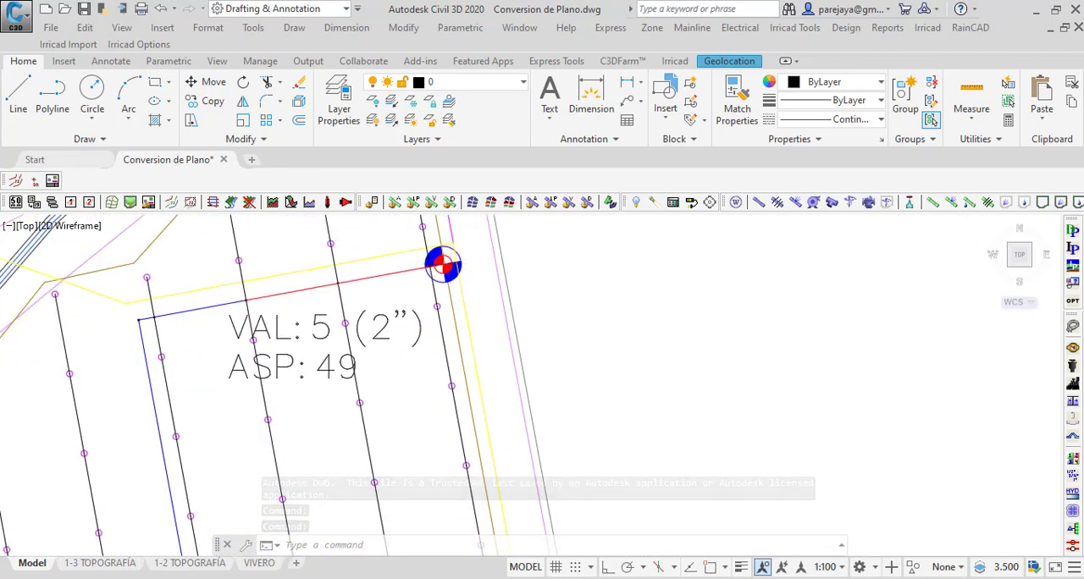
pyautogui.scroll(3, 410, 333)
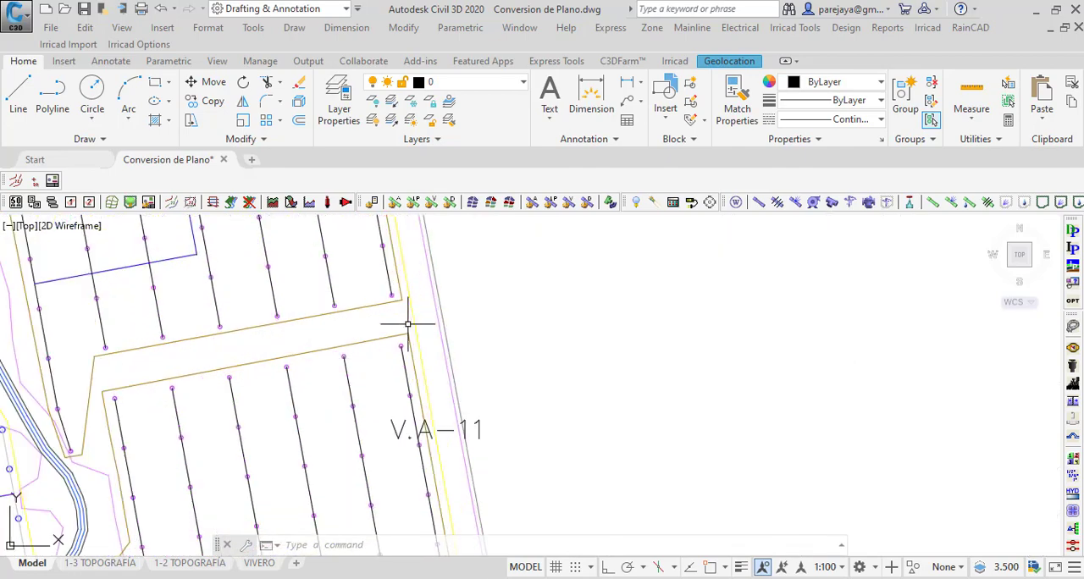
pyautogui.scroll(-3, 412, 326)
# Step: Convert the TURNO 3 boundary around VAL 1 into irrigated area LOTE: 001, with 20 mm/h maximum intensity and 5 mm required water depth
pyautogui.moveTo(433, 482); pyautogui.dragTo(352, 269, button='middle')
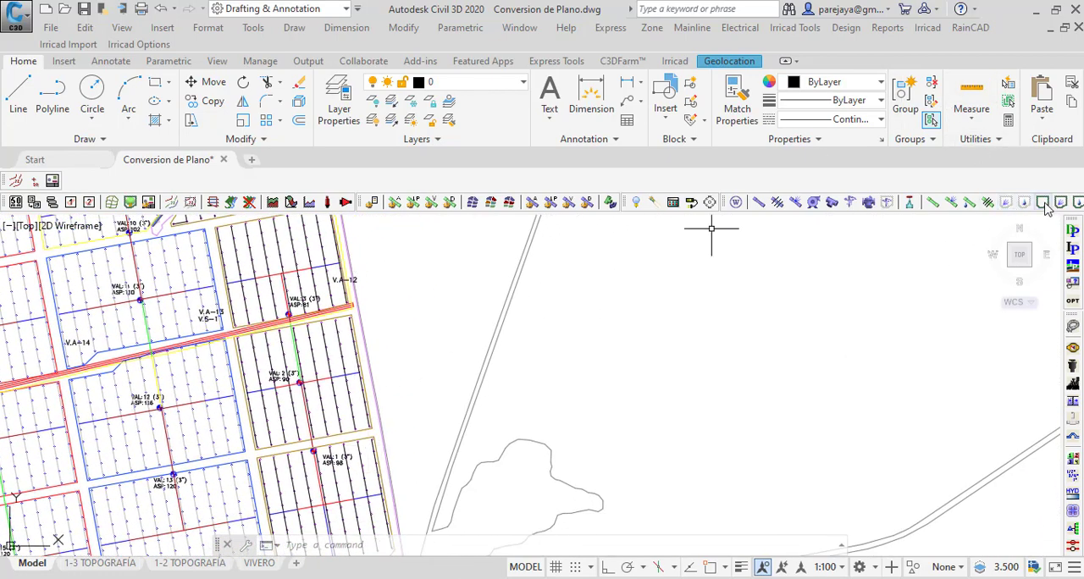
pyautogui.scroll(-3, 410, 322)
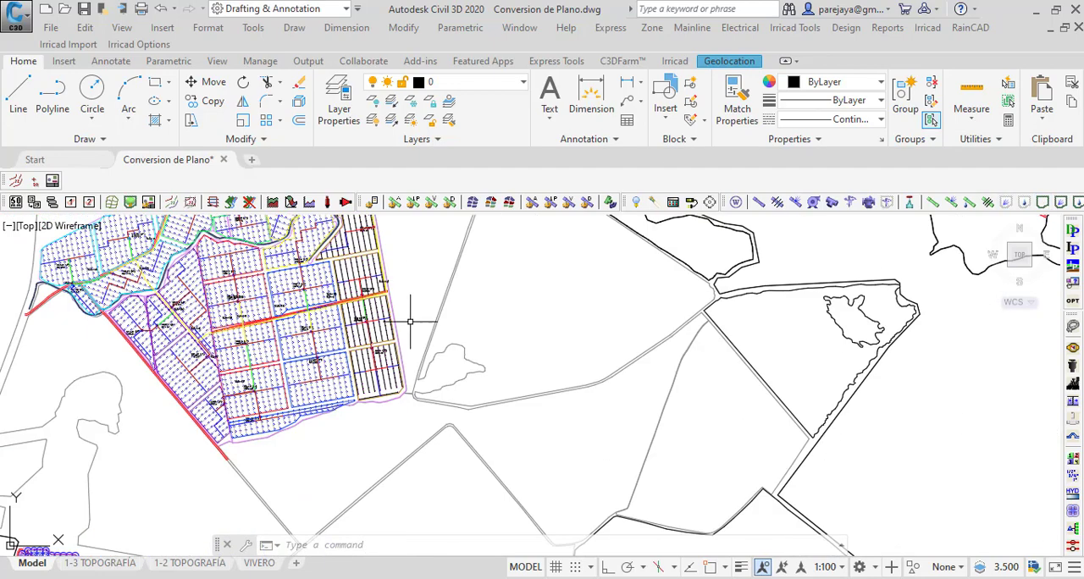
pyautogui.scroll(4, 389, 386)
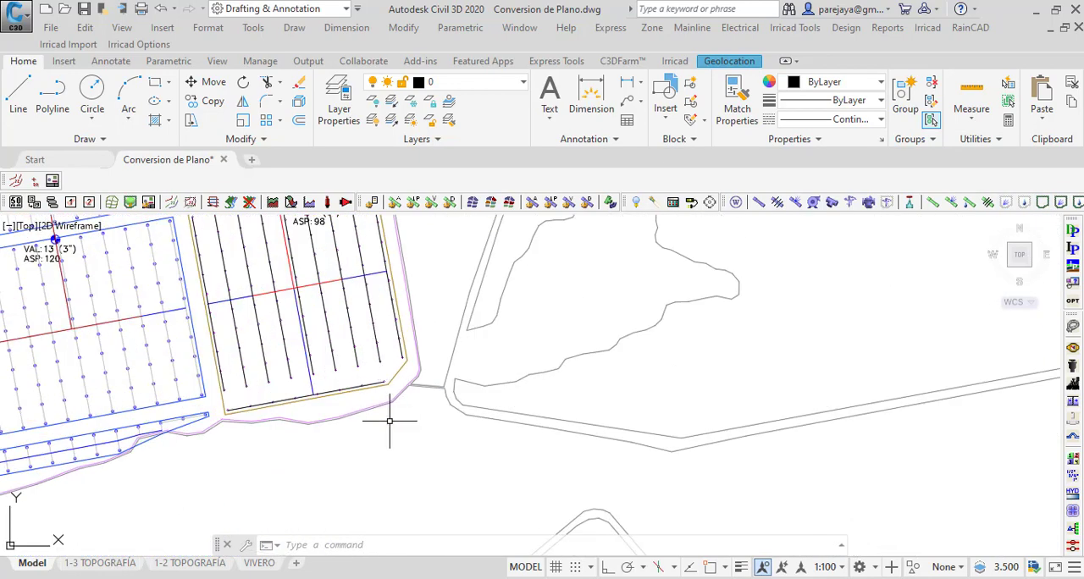
pyautogui.scroll(3, 385, 404)
pyautogui.scroll(-1, 439, 444)
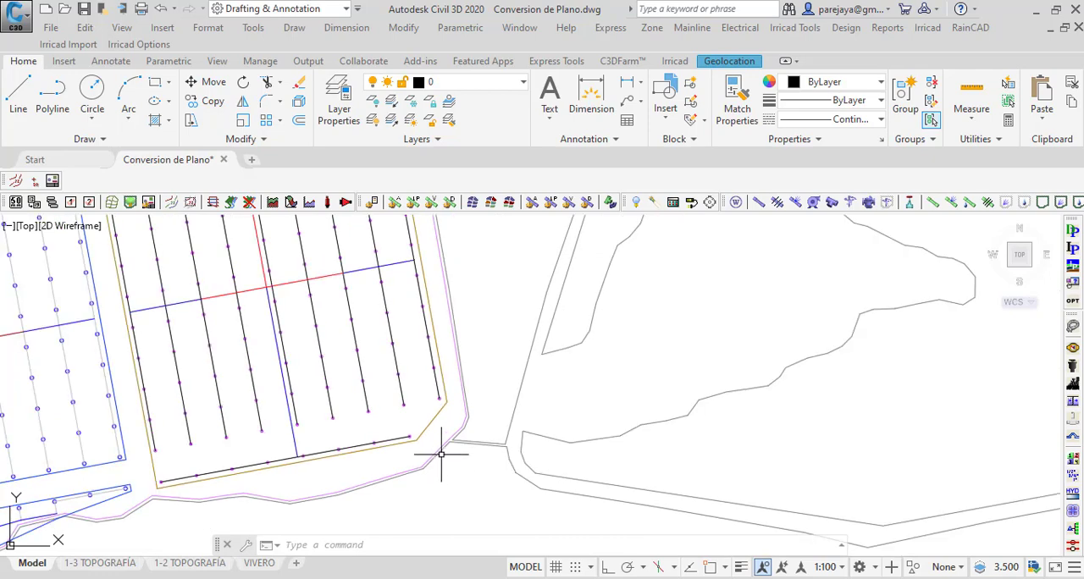
pyautogui.click(434, 425)
pyautogui.scroll(-3, 428, 445)
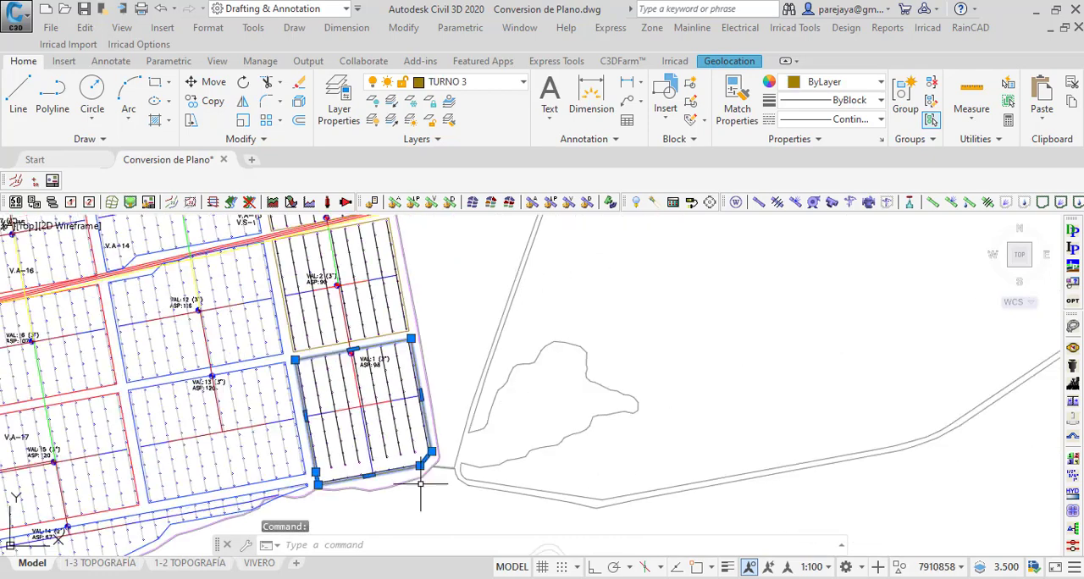
pyautogui.scroll(4, 354, 351)
pyautogui.scroll(-2, 326, 286)
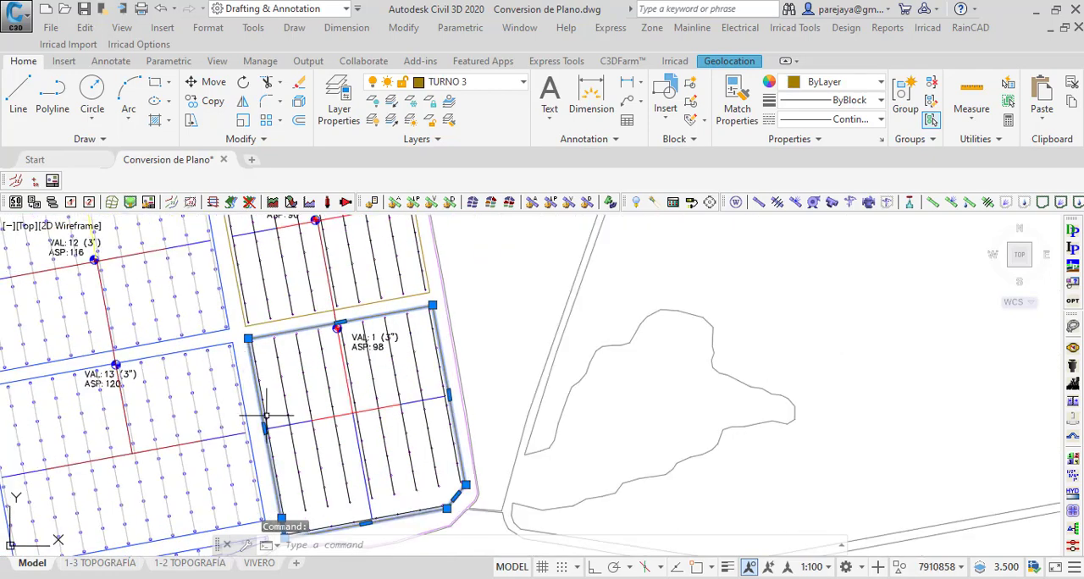
pyautogui.click(1042, 202)
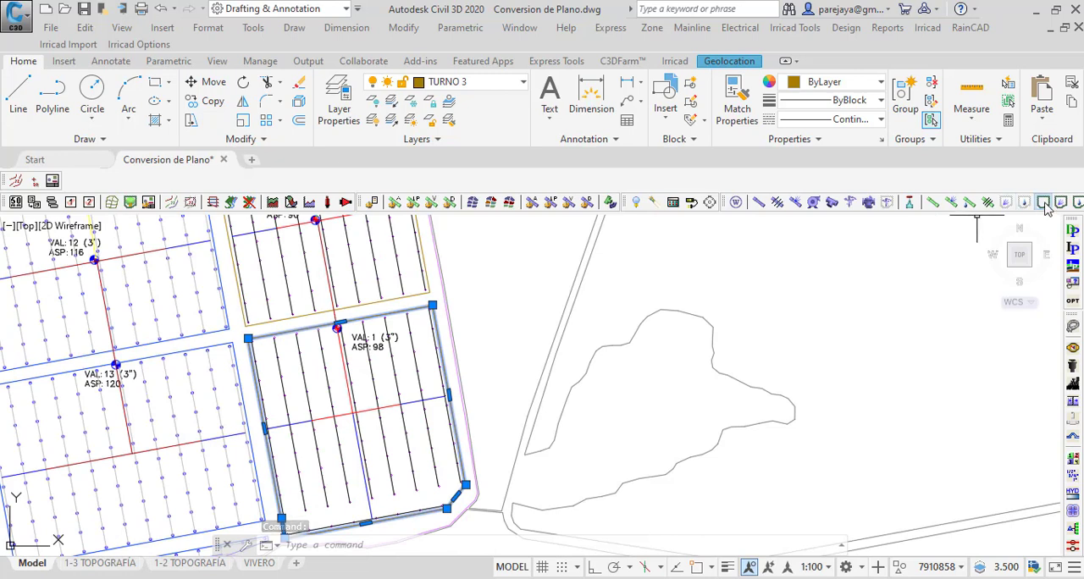
pyautogui.click(513, 330)
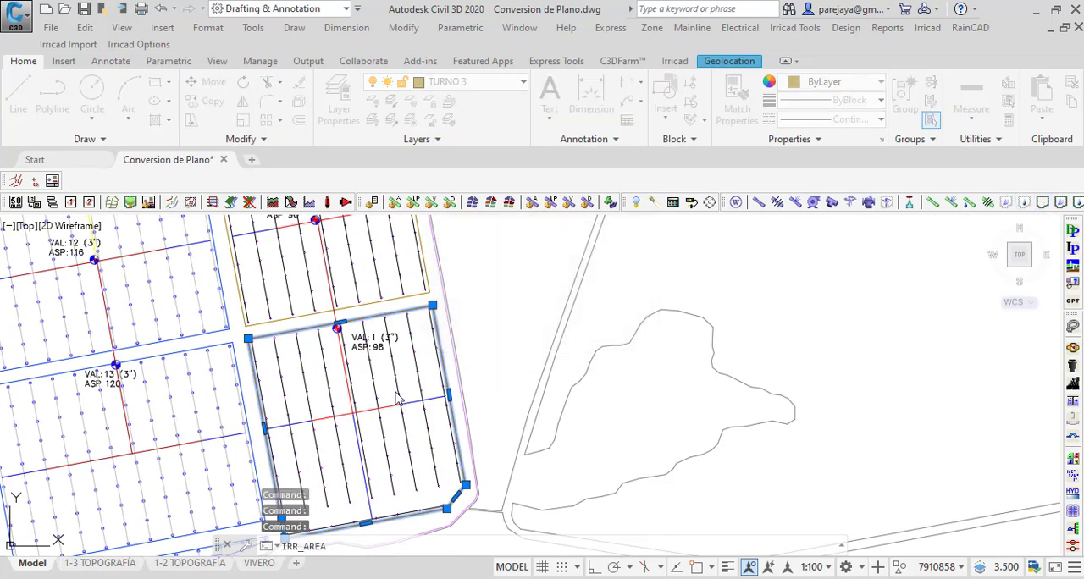
pyautogui.click(562, 290)
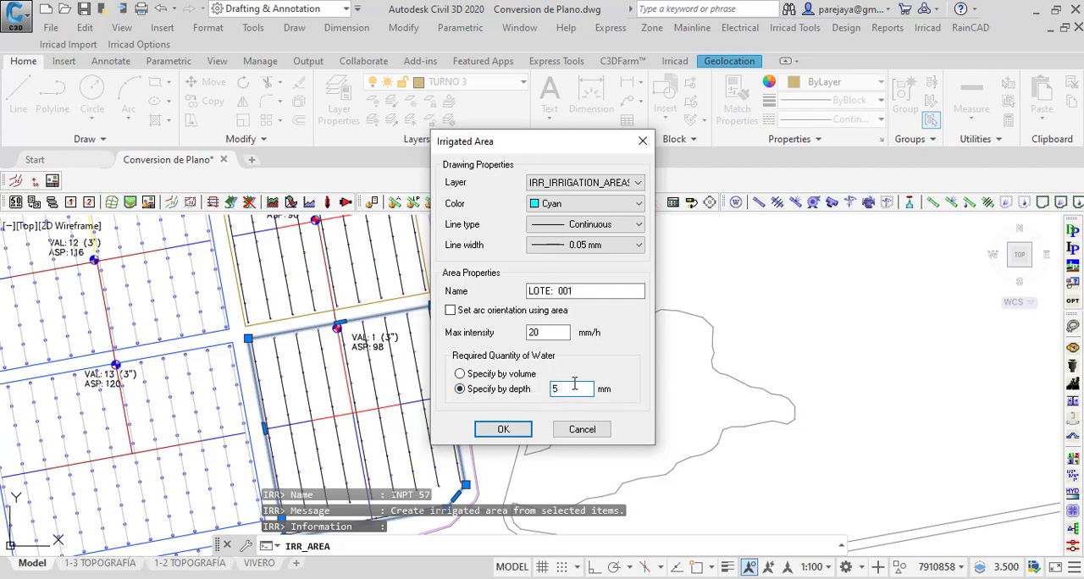
pyautogui.click(503, 430)
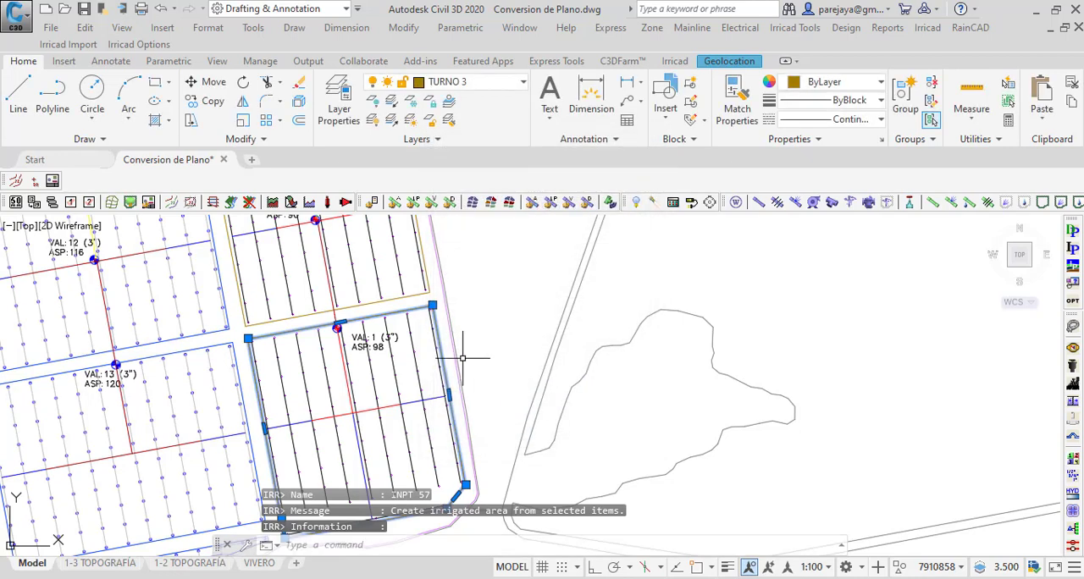
pyautogui.scroll(4, 430, 291)
pyautogui.press('Escape')
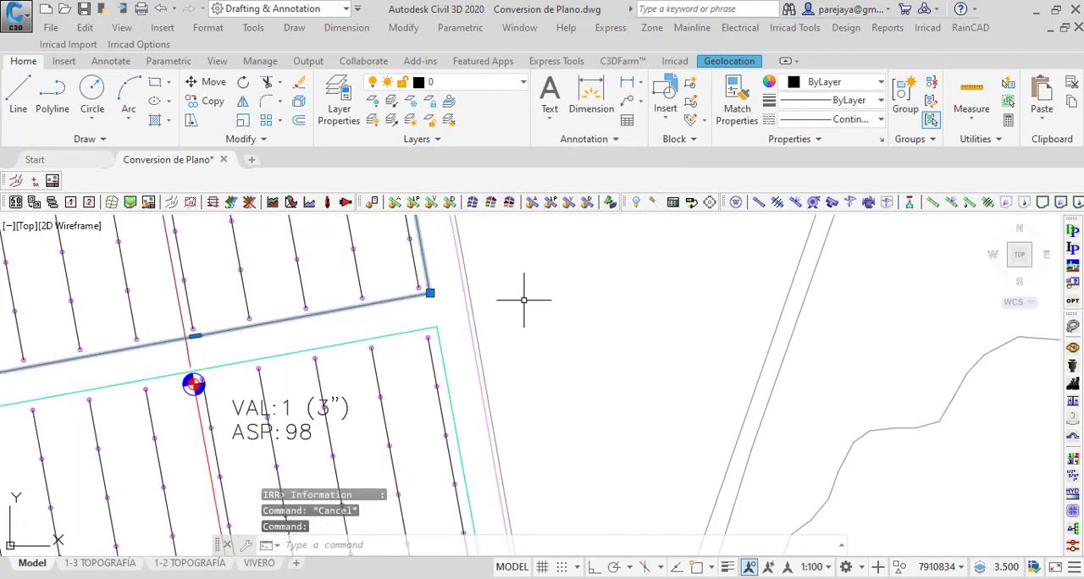
# Step: Convert the boundary around VAL 2 into irrigated area LOTE: 002, with 20 mm/h maximum intensity and 5 mm water depth
pyautogui.scroll(-6, 445, 411)
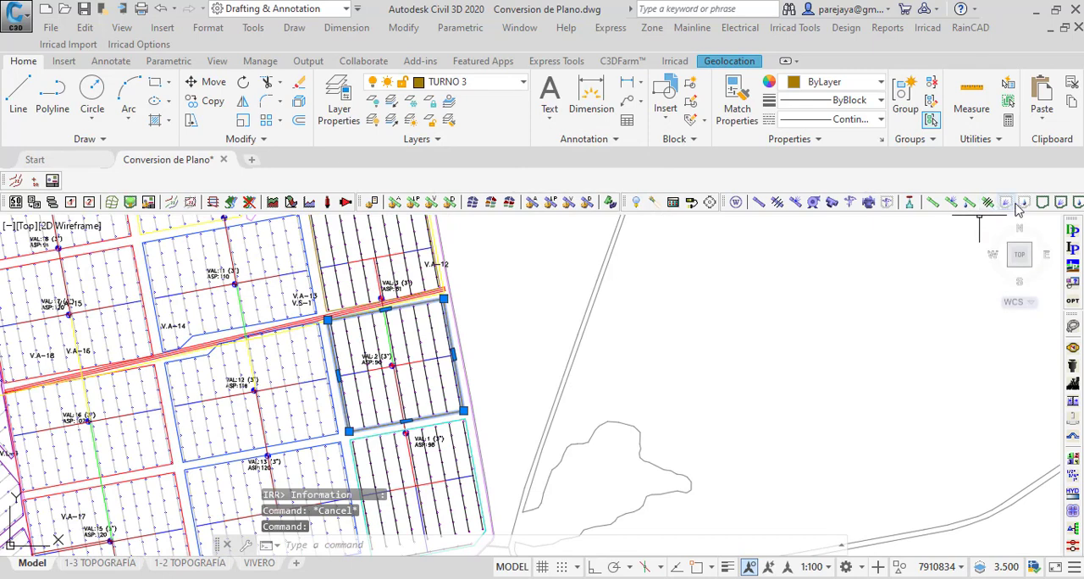
pyautogui.click(1042, 202)
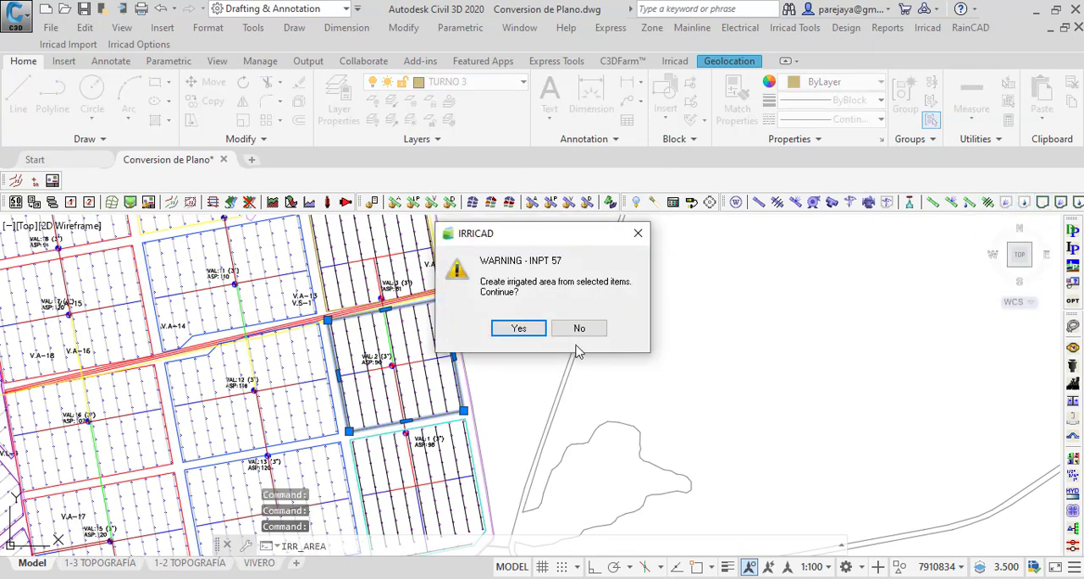
pyautogui.click(530, 332)
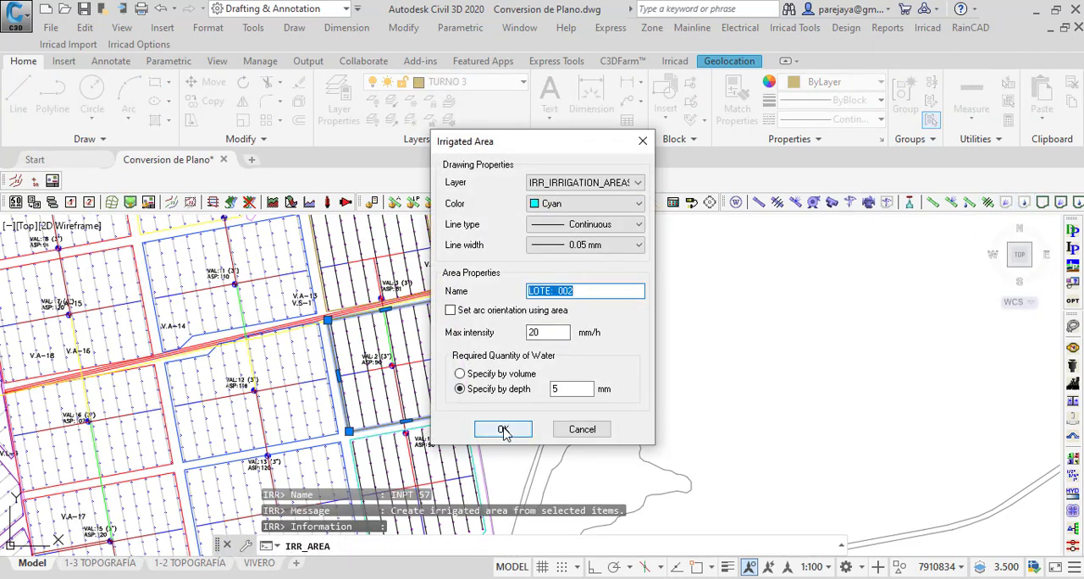
pyautogui.click(503, 430)
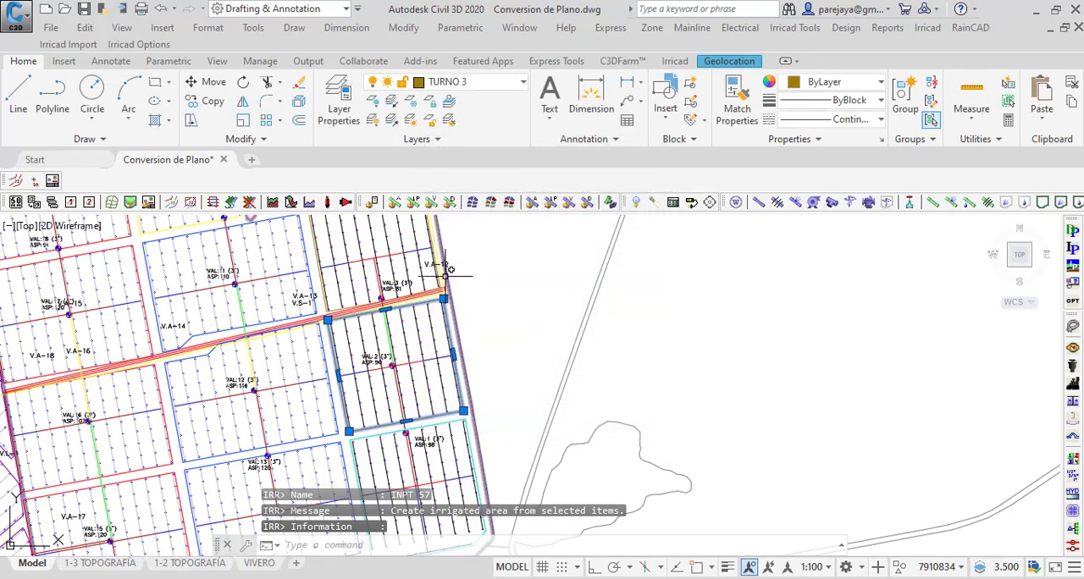
pyautogui.scroll(5, 441, 273)
pyautogui.scroll(2, 427, 299)
pyautogui.press('Escape')
# Step: Convert the boundary around VAL 3 into irrigated area LOTE: 003, with 20 mm/h maximum intensity and 5 mm water depth
pyautogui.click(432, 301)
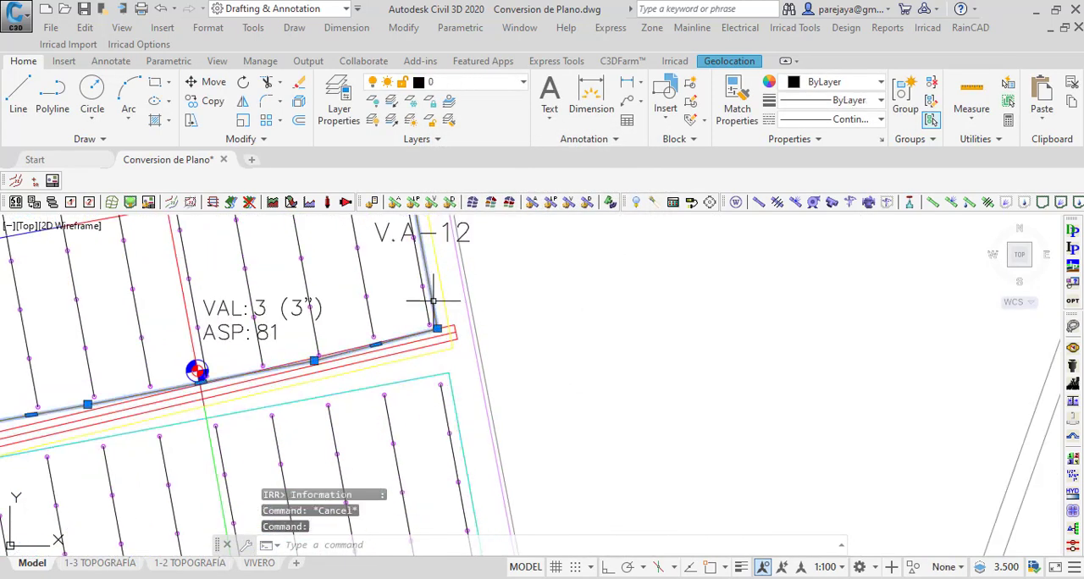
pyautogui.scroll(-2, 435, 442)
pyautogui.scroll(-2, 429, 447)
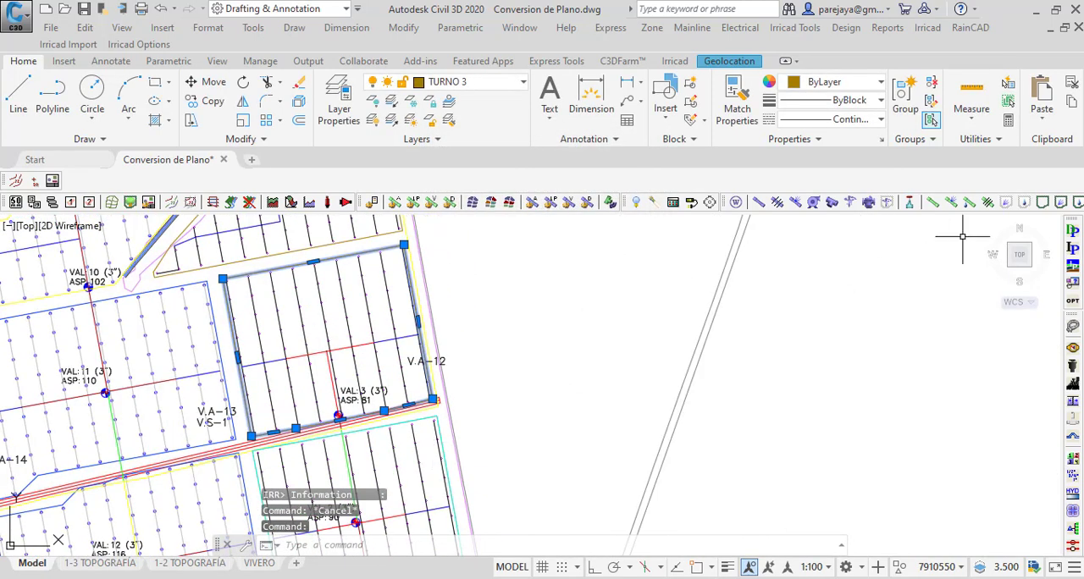
pyautogui.click(1042, 204)
pyautogui.click(513, 328)
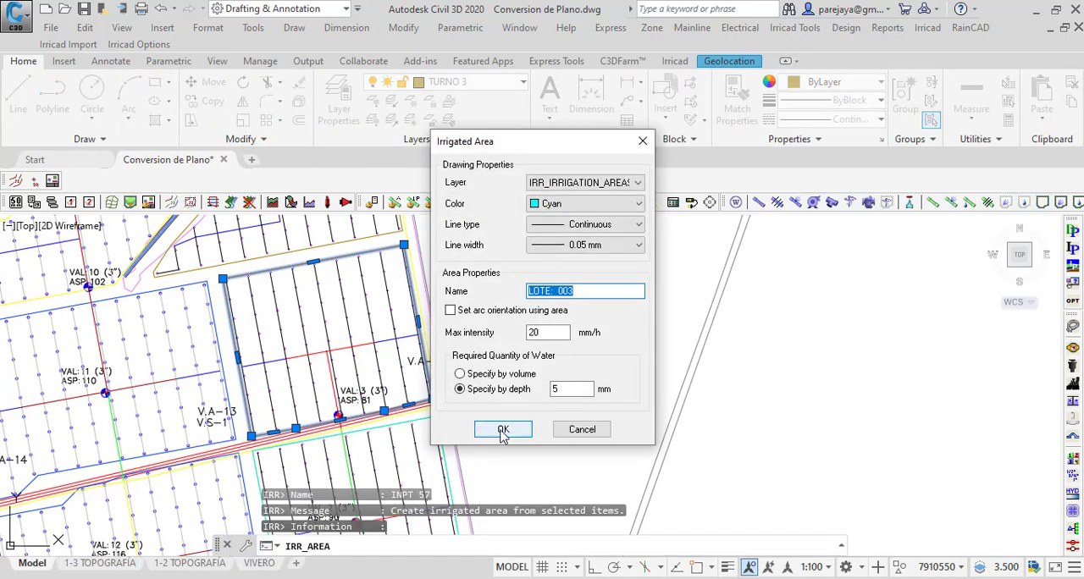
pyautogui.click(503, 430)
pyautogui.press('Escape')
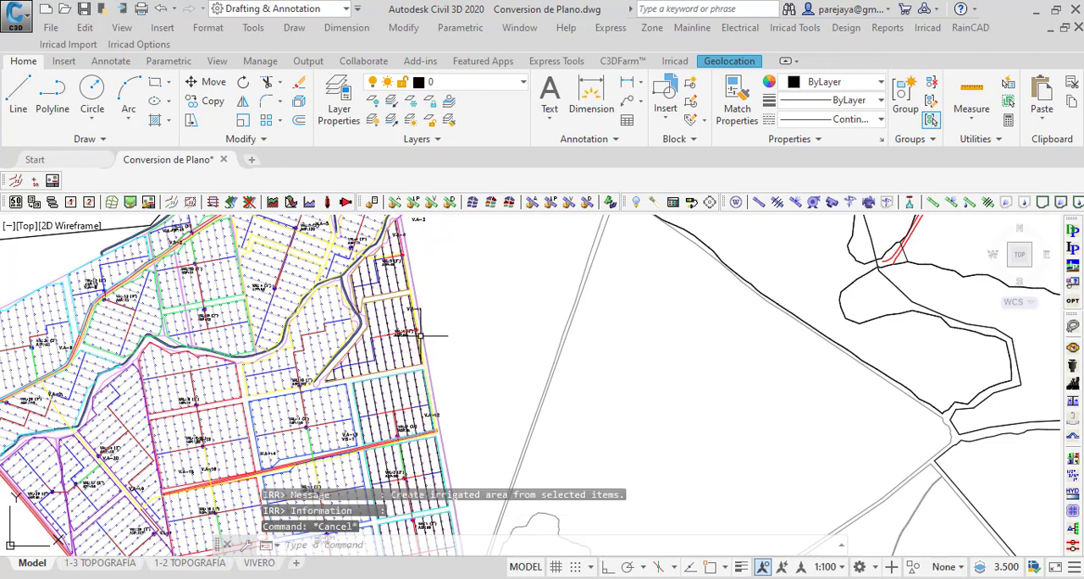
# Step: Convert the TURNO 3 boundary around VAL 4 into an irrigated area, accepting the proposed area properties
pyautogui.scroll(5, 414, 343)
pyautogui.click(403, 359)
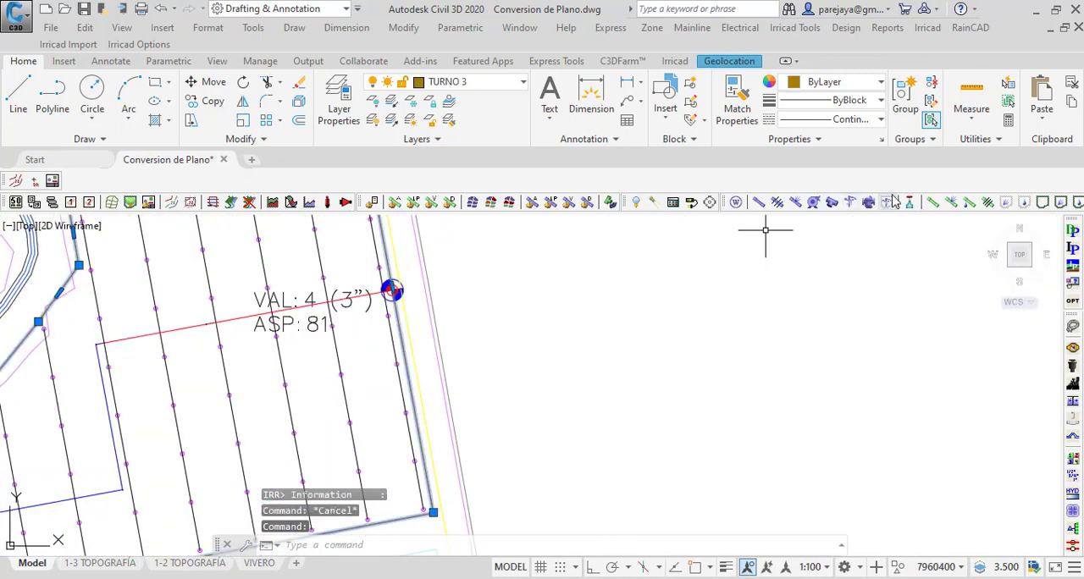
pyautogui.click(1047, 204)
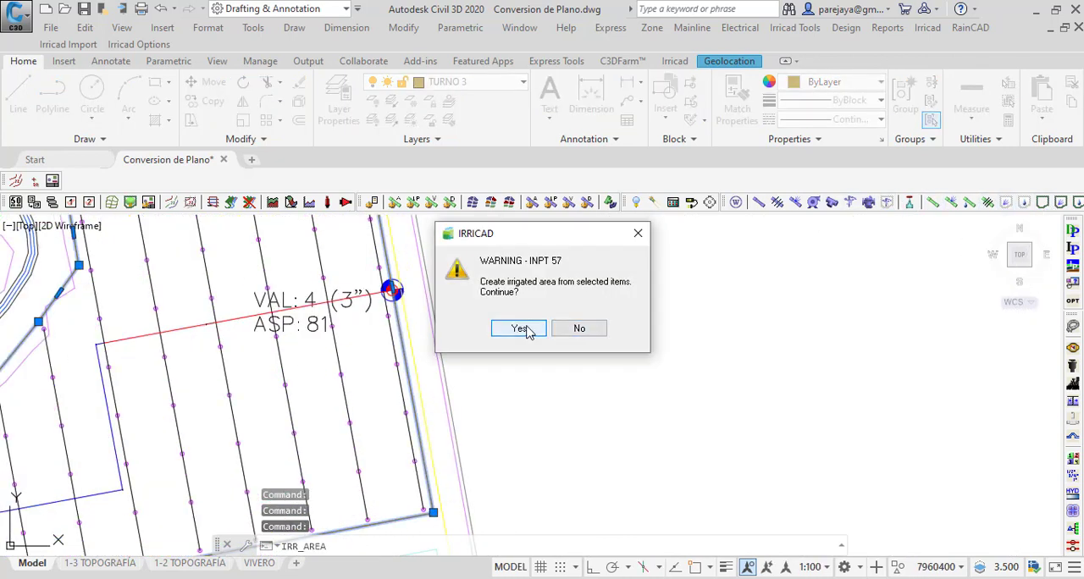
pyautogui.click(590, 332)
pyautogui.click(500, 429)
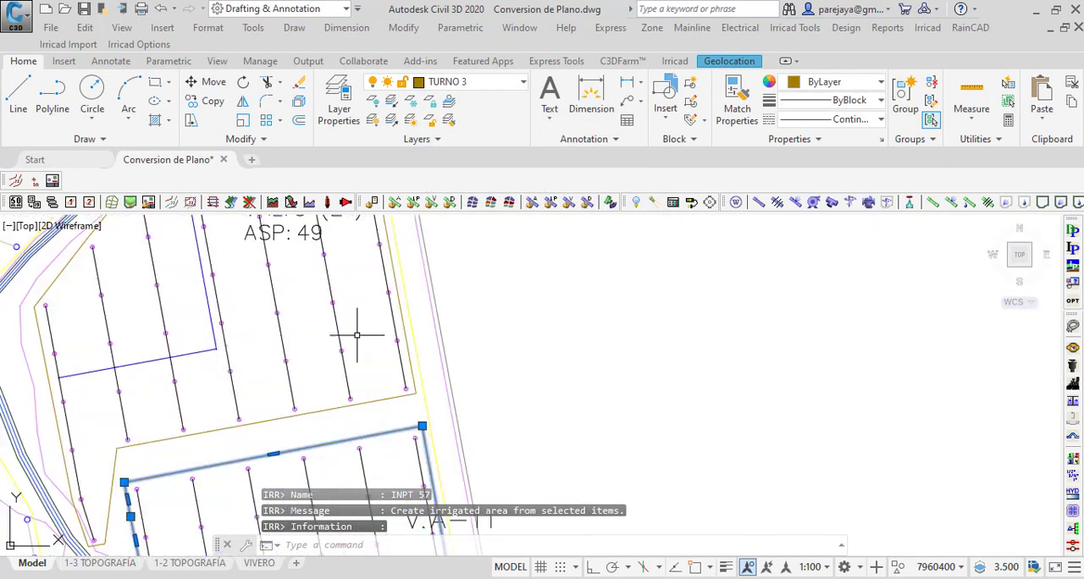
pyautogui.press('Escape')
# Step: Convert the boundary around VAL 5 into irrigated area LOTE: 005, with 20 mm/h maximum intensity and 5 mm water depth
pyautogui.click(404, 324)
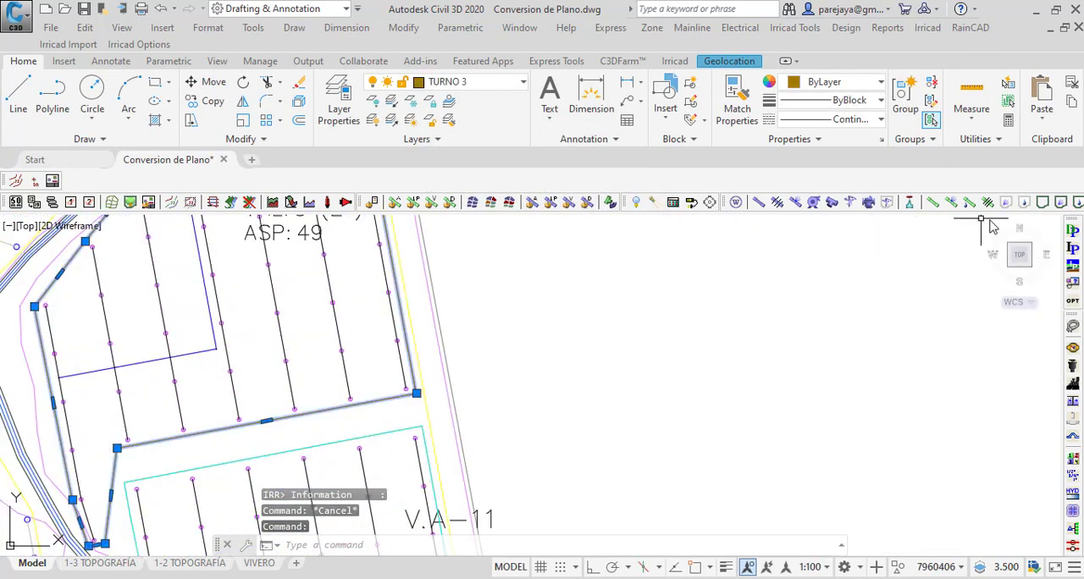
pyautogui.click(1042, 208)
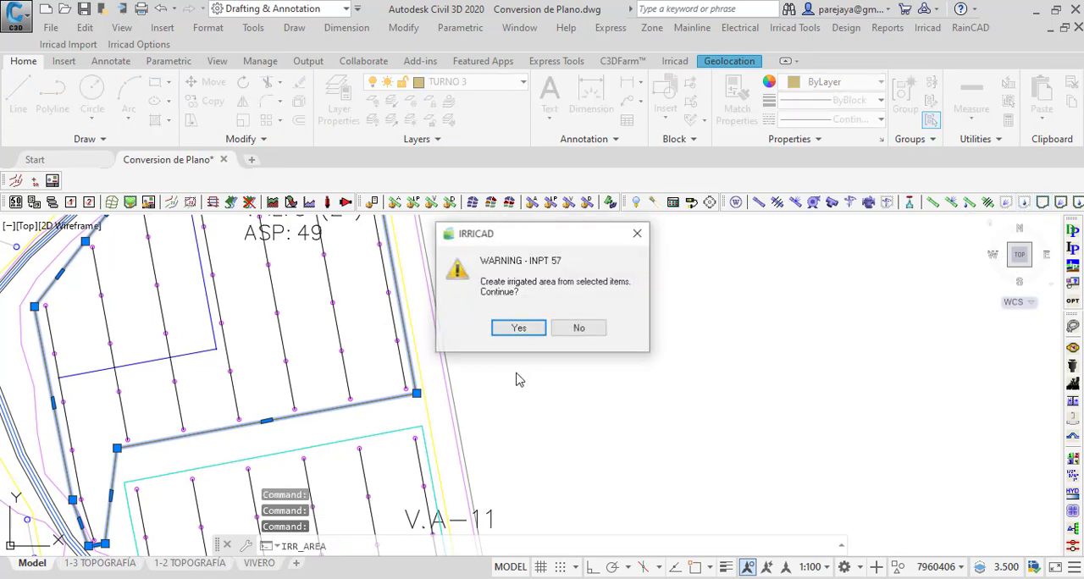
pyautogui.click(521, 327)
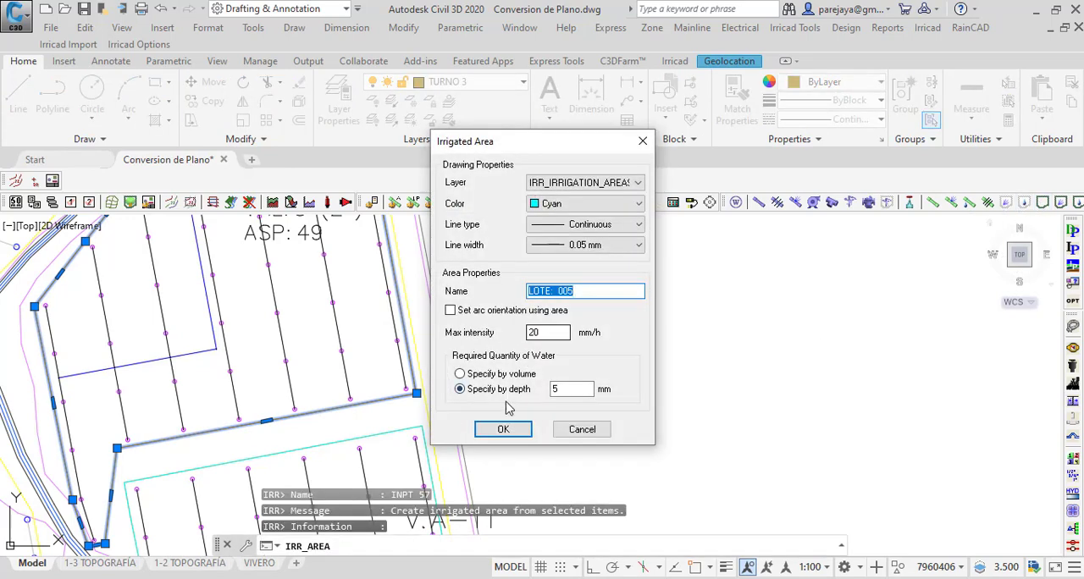
pyautogui.click(503, 426)
pyautogui.scroll(-3, 381, 377)
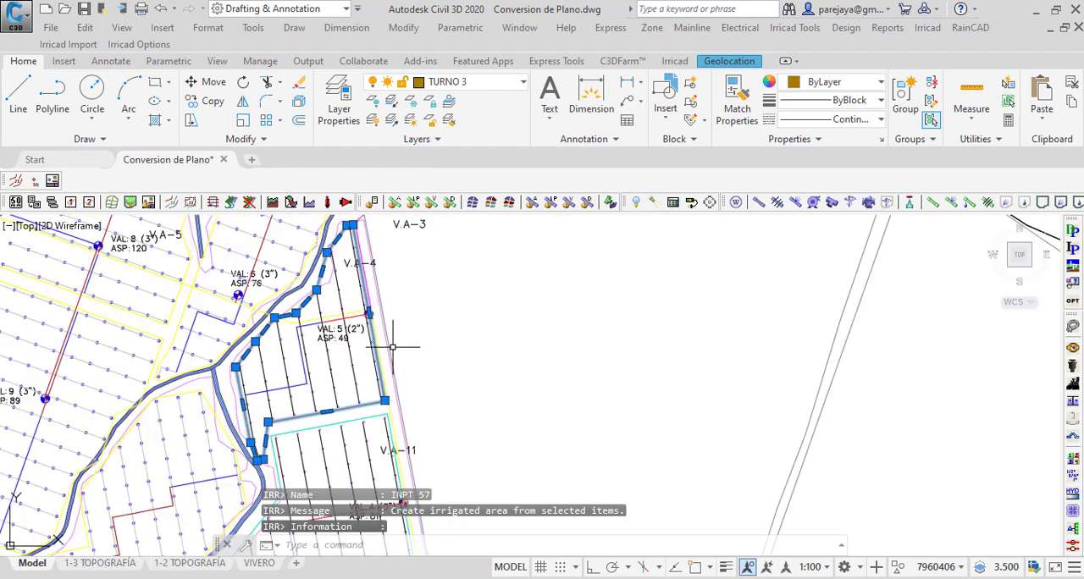
pyautogui.press('Escape')
pyautogui.scroll(-4, 402, 374)
pyautogui.scroll(7, 402, 374)
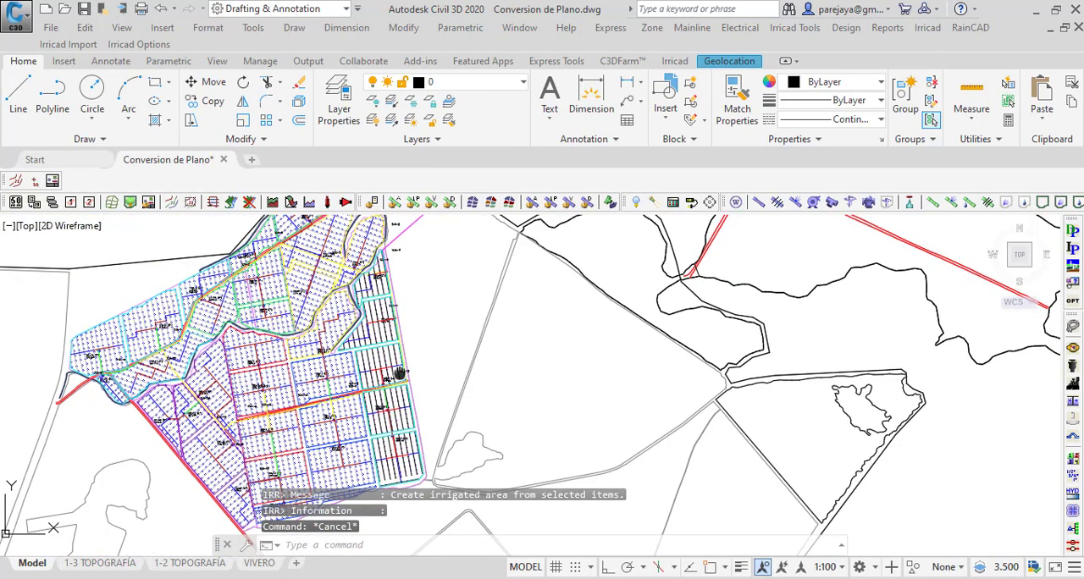
pyautogui.scroll(-3, 312, 421)
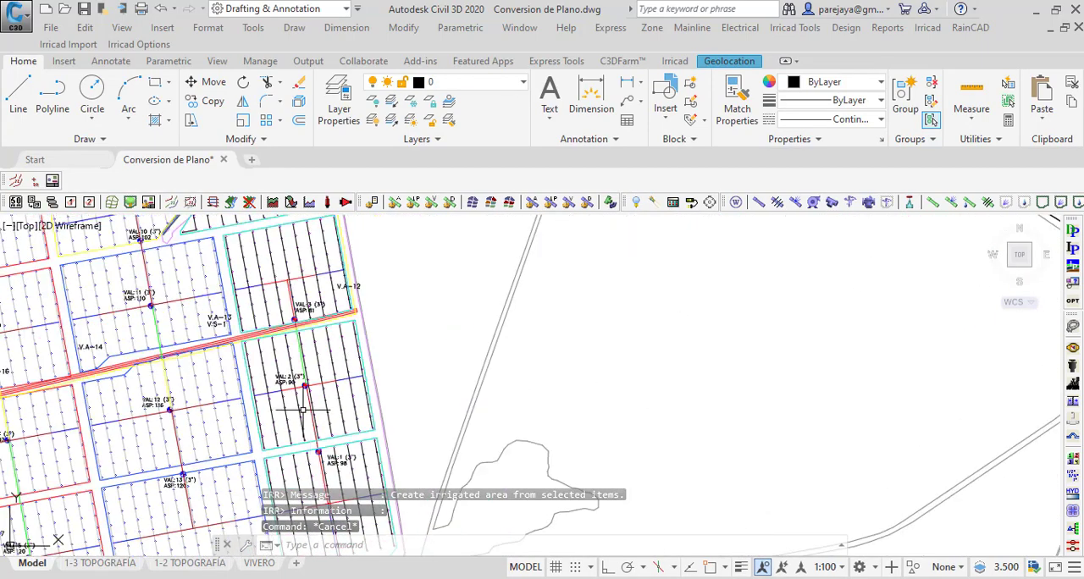
pyautogui.scroll(4, 312, 415)
pyautogui.scroll(-4, 399, 386)
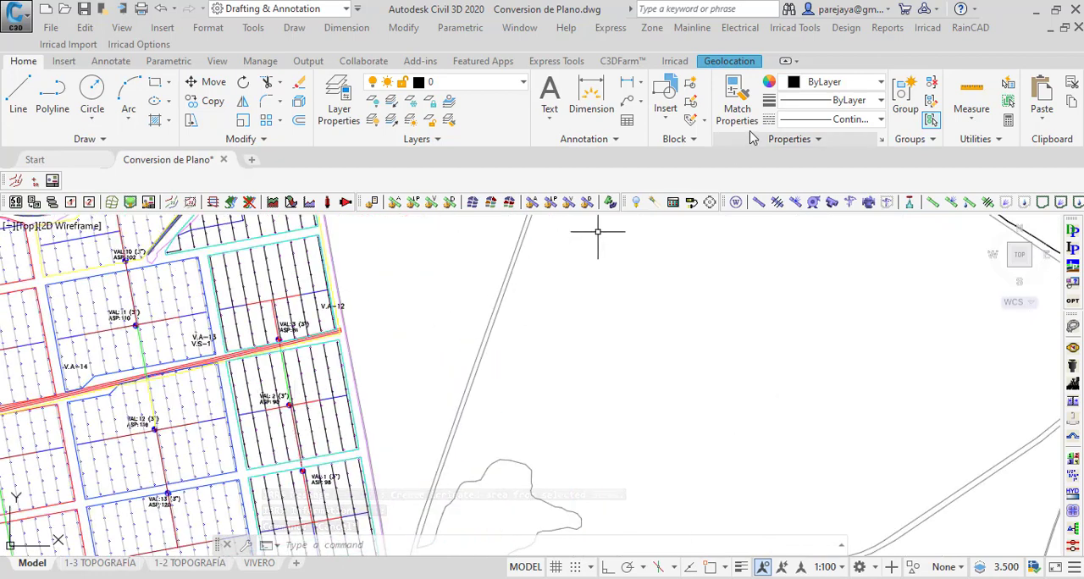
# Step: In the design parameters, enable rationalization of zone and mainline pipe sizes and of zone and mainline design to pressure rating
pyautogui.click(846, 28)
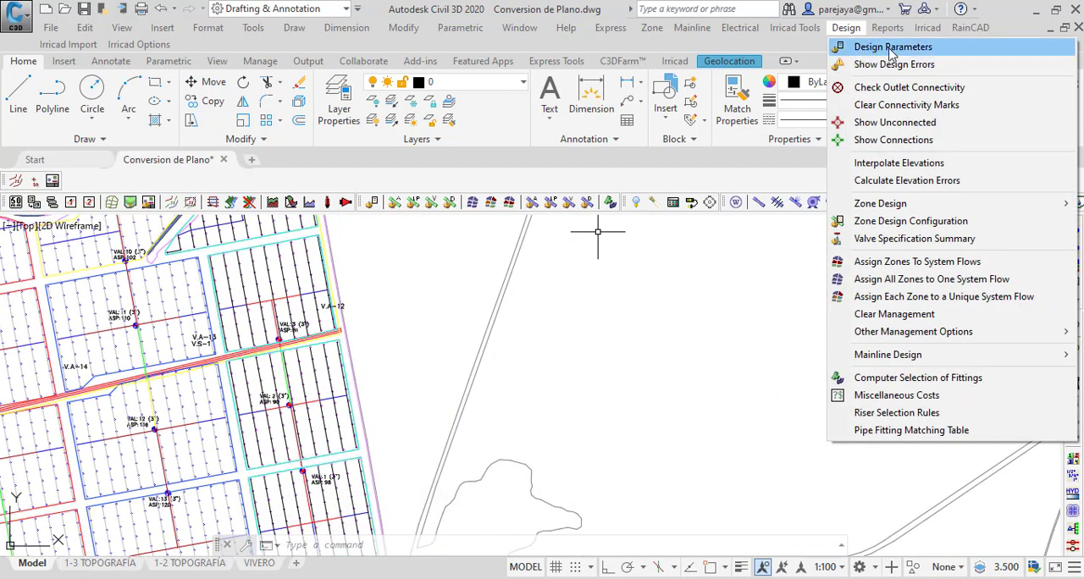
pyautogui.click(880, 53)
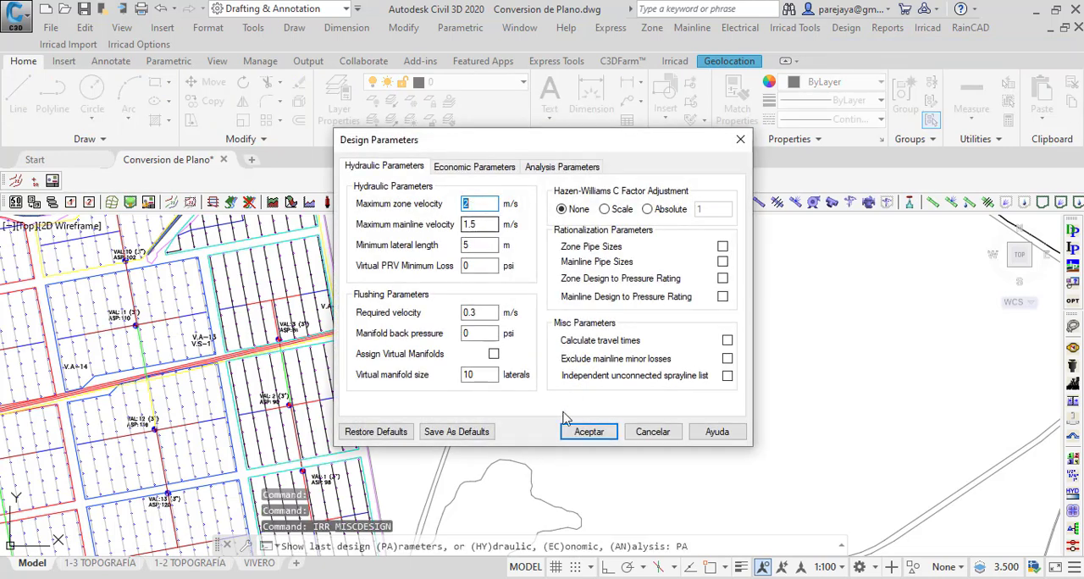
pyautogui.click(723, 246)
pyautogui.click(722, 262)
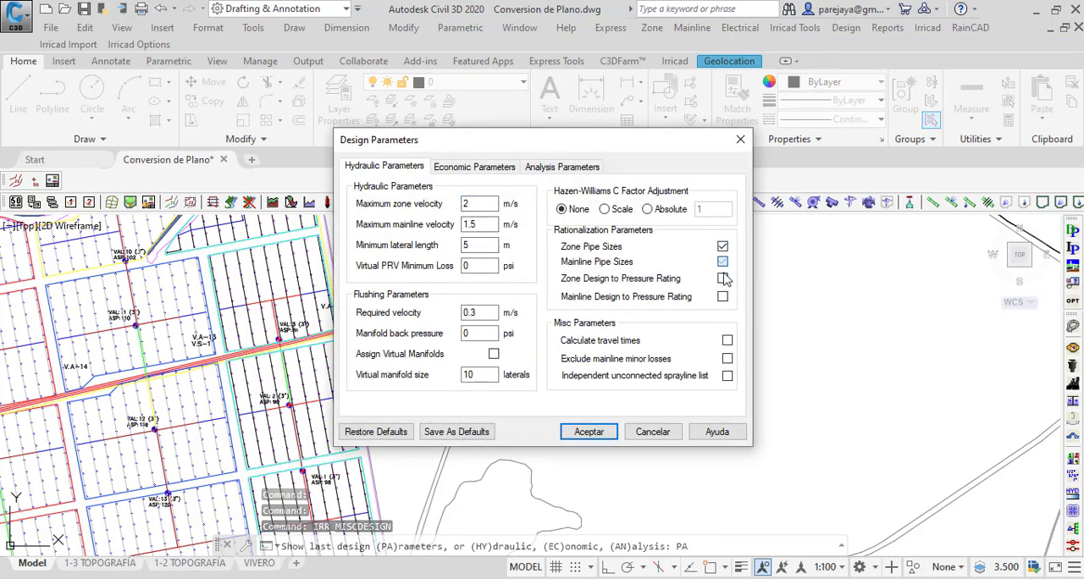
pyautogui.click(722, 279)
pyautogui.click(722, 296)
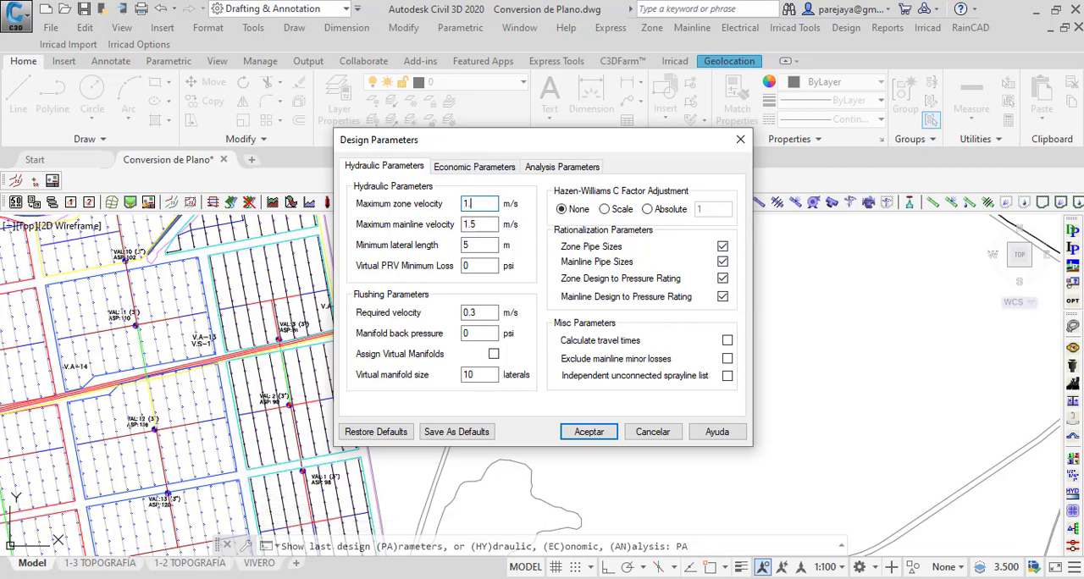
# Step: Set the maximum zone velocity to 1.5 m/s and the maximum mainline velocity to 2.5 m/s, and save the drawing
pyautogui.press('Tab')
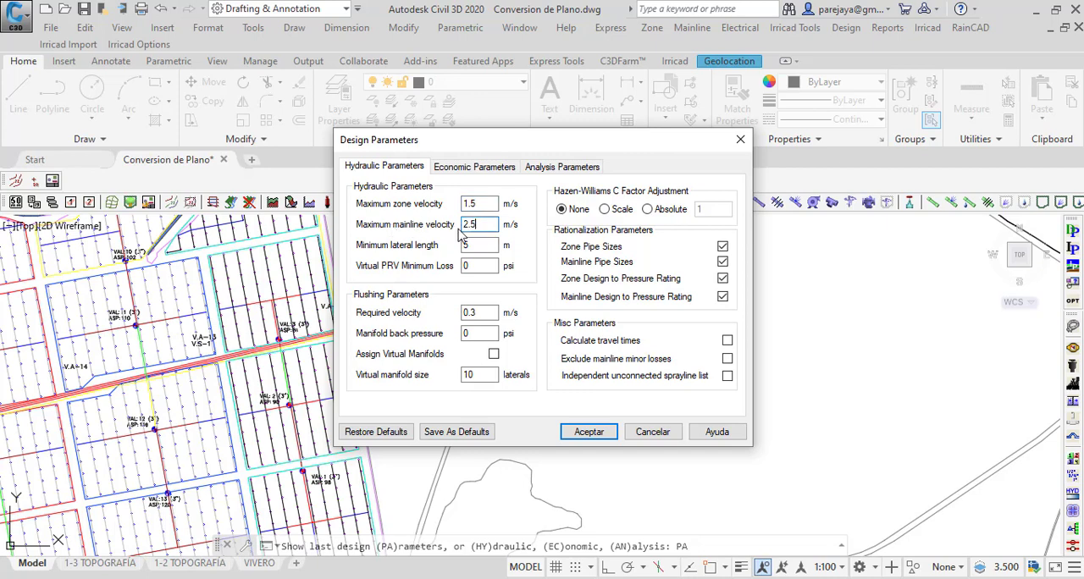
pyautogui.write('2.5')
pyautogui.click(587, 432)
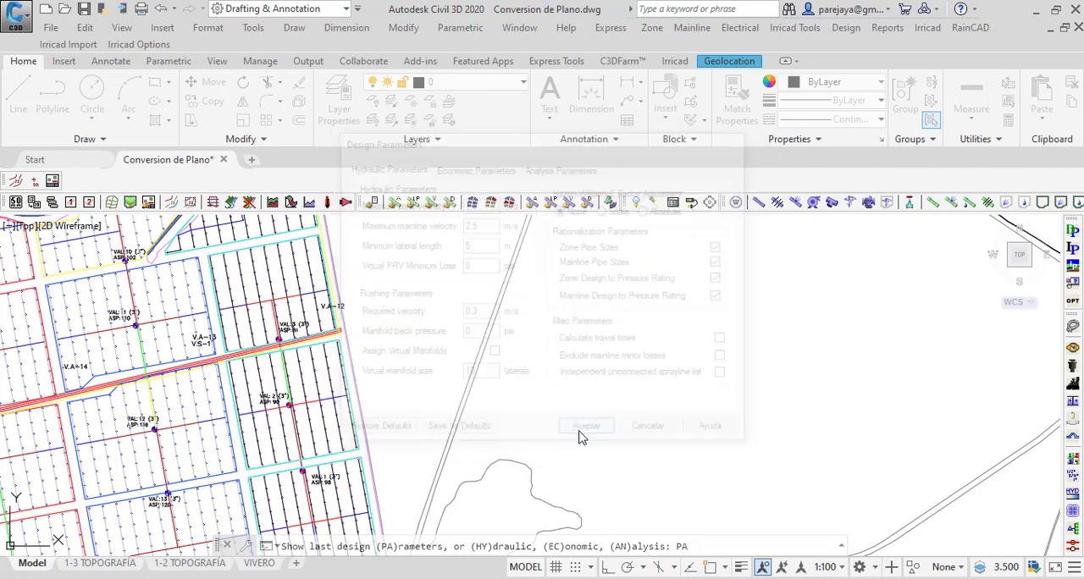
pyautogui.scroll(-2, 440, 288)
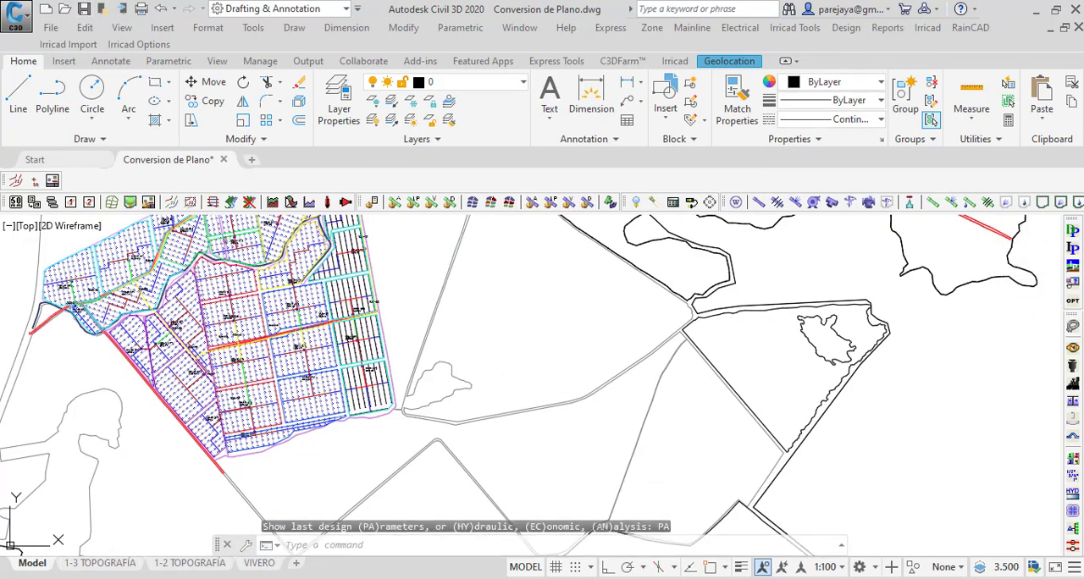
pyautogui.click(84, 8)
pyautogui.scroll(2, 418, 289)
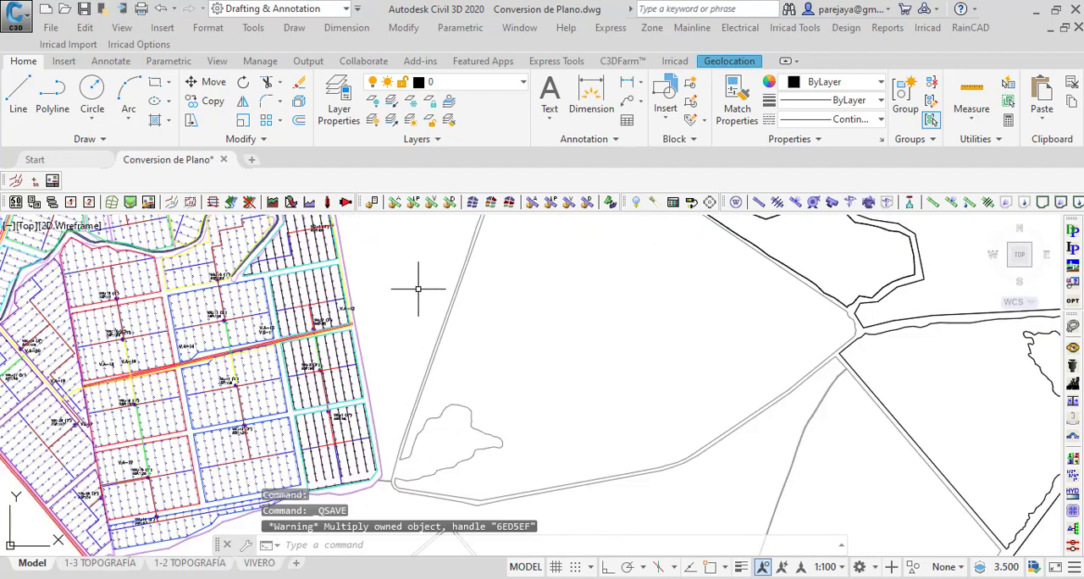
pyautogui.scroll(-2, 336, 357)
pyautogui.scroll(3, 331, 347)
pyautogui.scroll(-2, 322, 339)
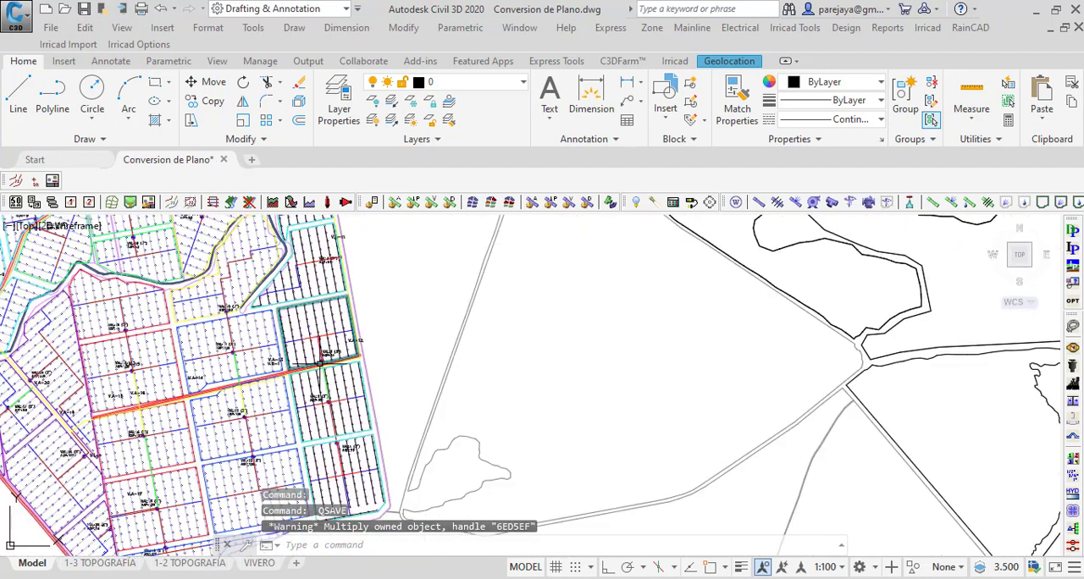
pyautogui.scroll(3, 320, 363)
pyautogui.scroll(-3, 356, 362)
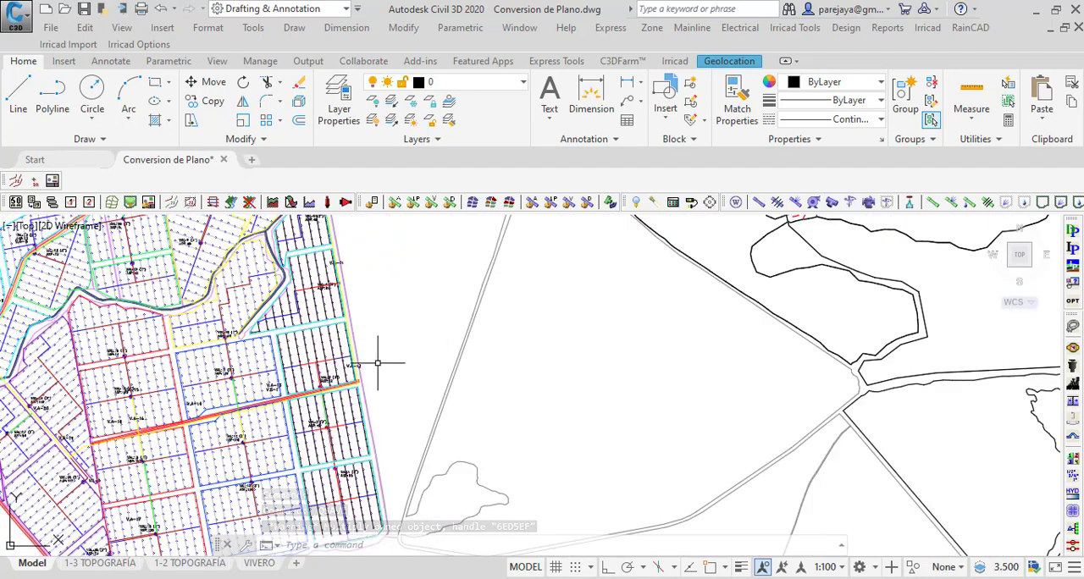
pyautogui.scroll(-2, 378, 363)
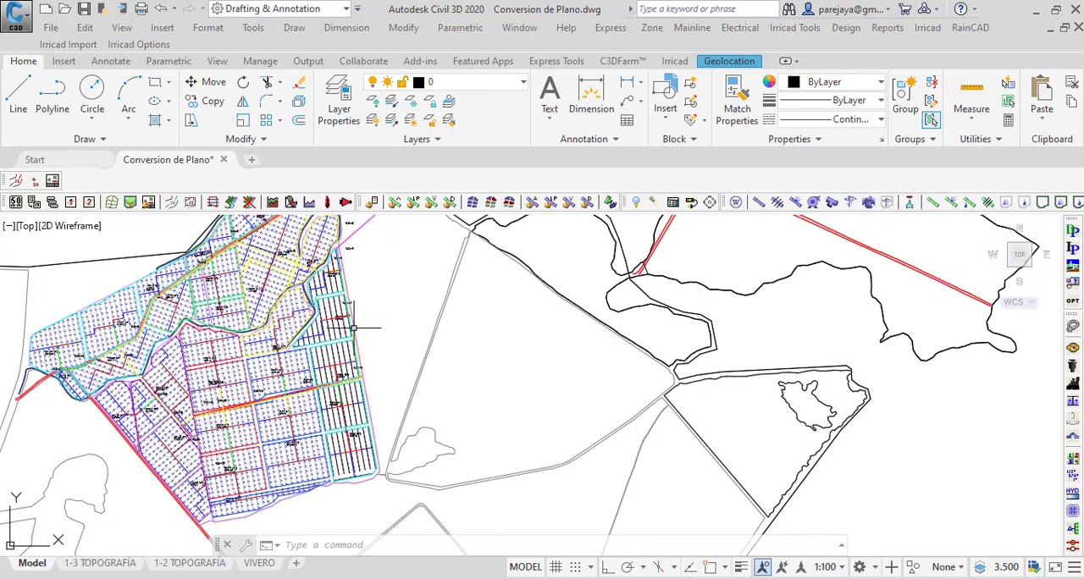
# Step: Turn on the IRR_ELEVATIONS layer to display the contour lines
pyautogui.click(505, 89)
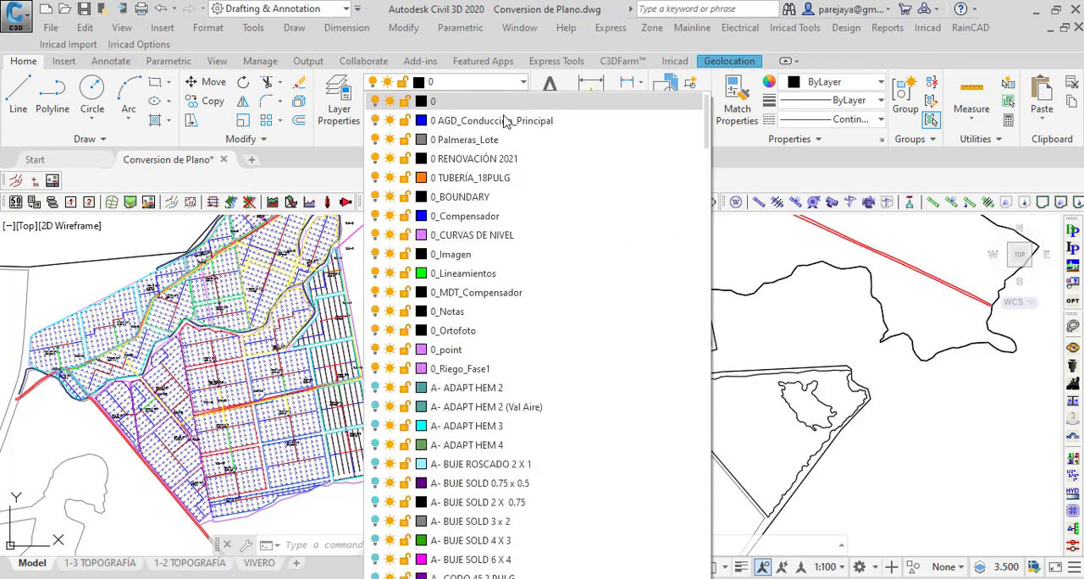
pyautogui.scroll(-2, 461, 475)
pyautogui.scroll(2, 444, 356)
pyautogui.scroll(-10, 457, 347)
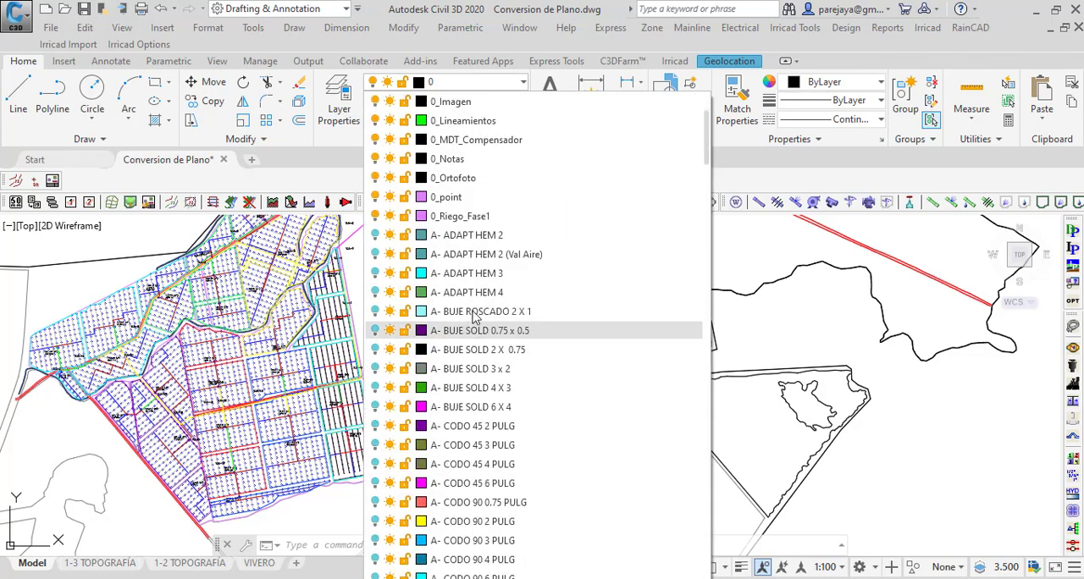
pyautogui.scroll(-15, 491, 363)
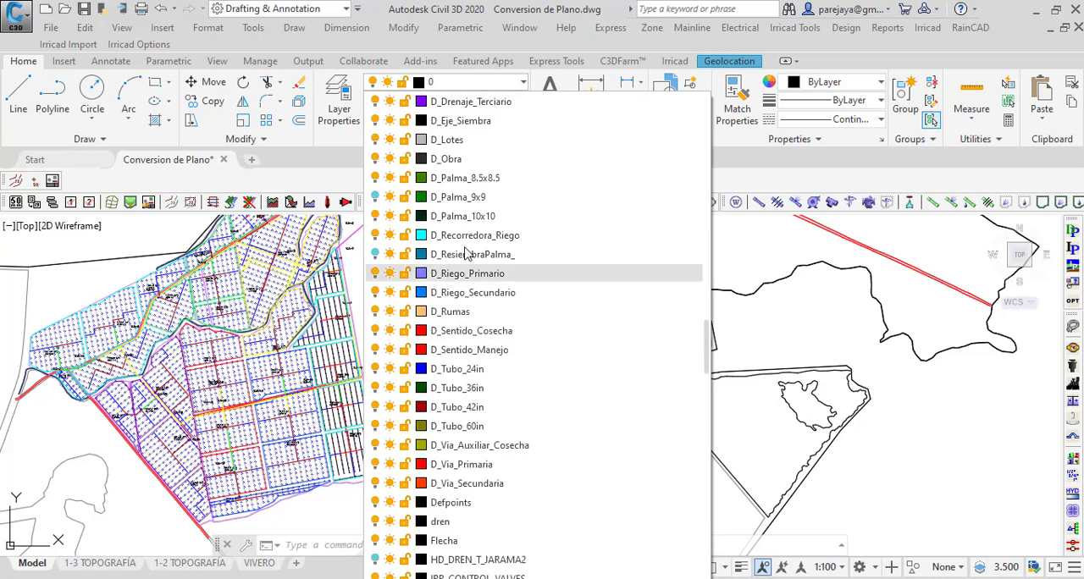
pyautogui.scroll(1, 455, 303)
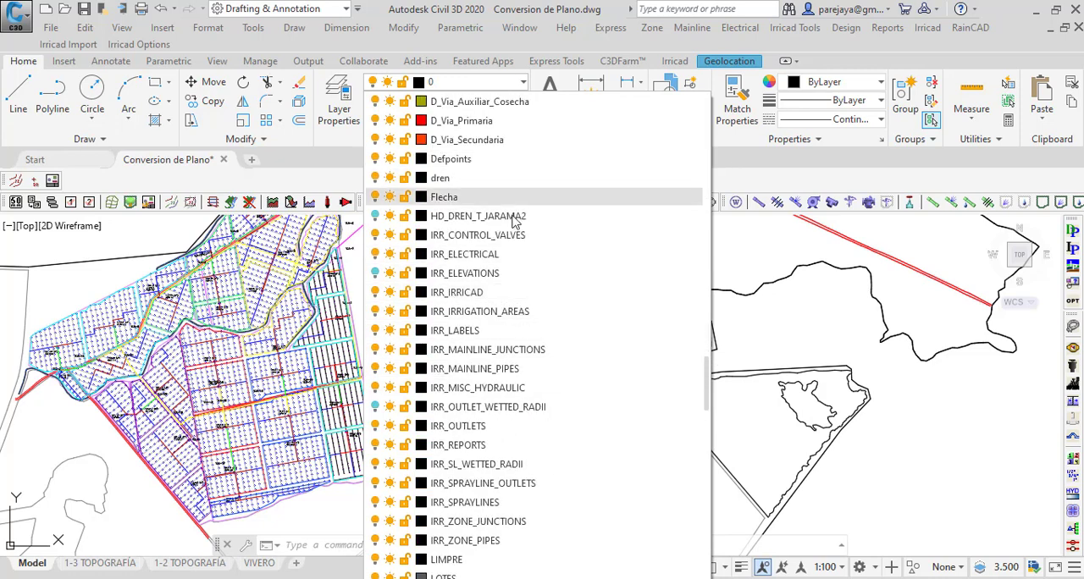
pyautogui.click(376, 273)
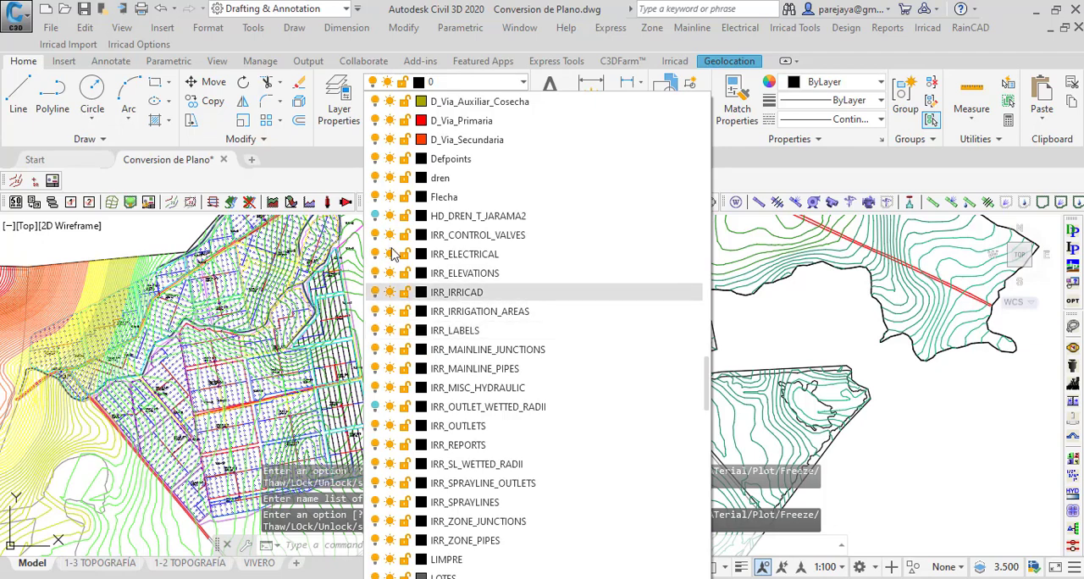
pyautogui.click(986, 455)
pyautogui.scroll(2, 435, 325)
pyautogui.scroll(-2, 390, 335)
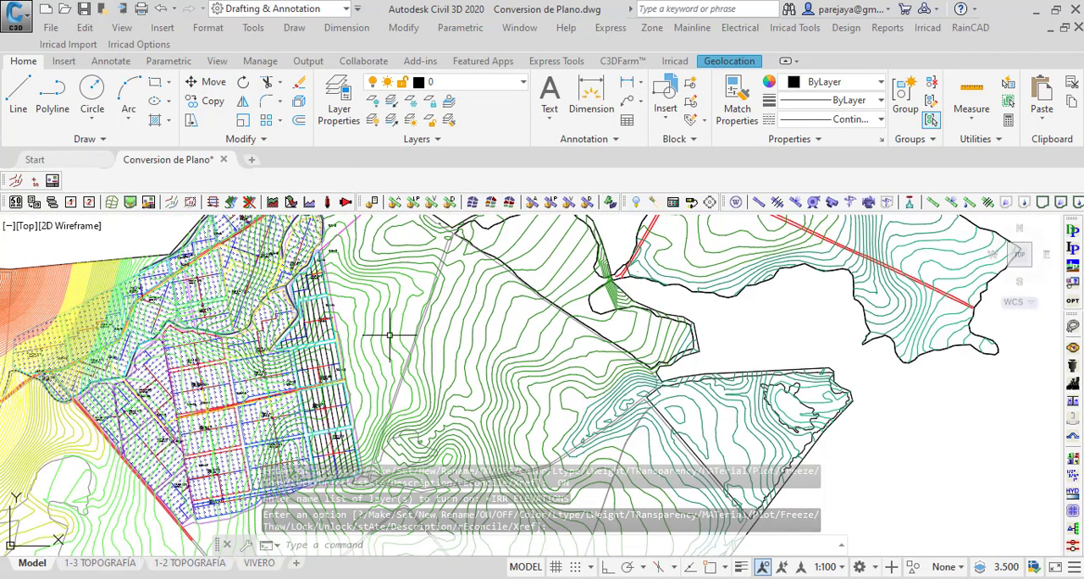
# Step: Check the outlet connectivity of the whole design and dismiss the resulting warnings
pyautogui.click(845, 28)
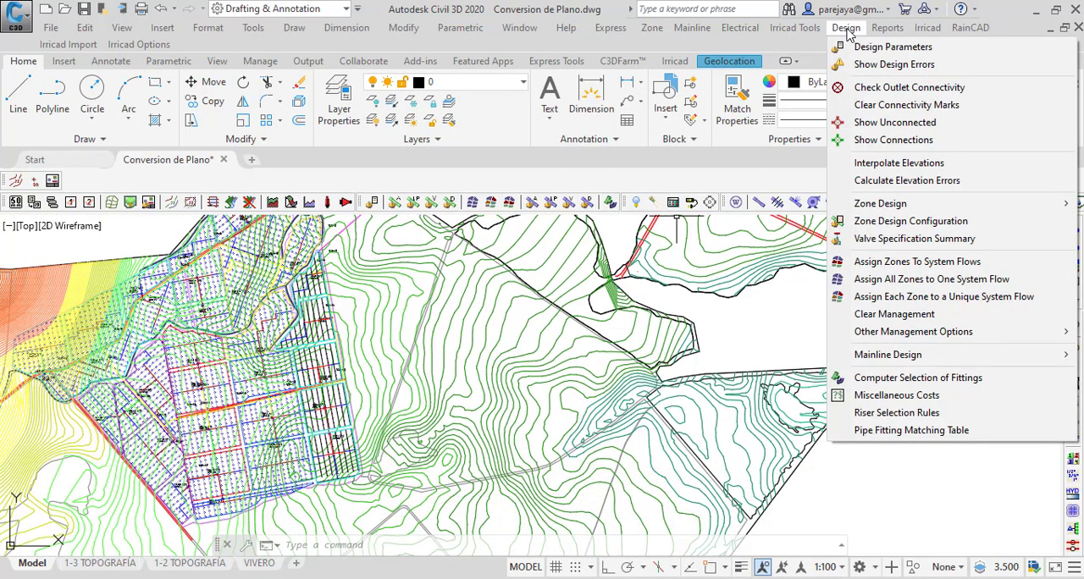
pyautogui.click(877, 91)
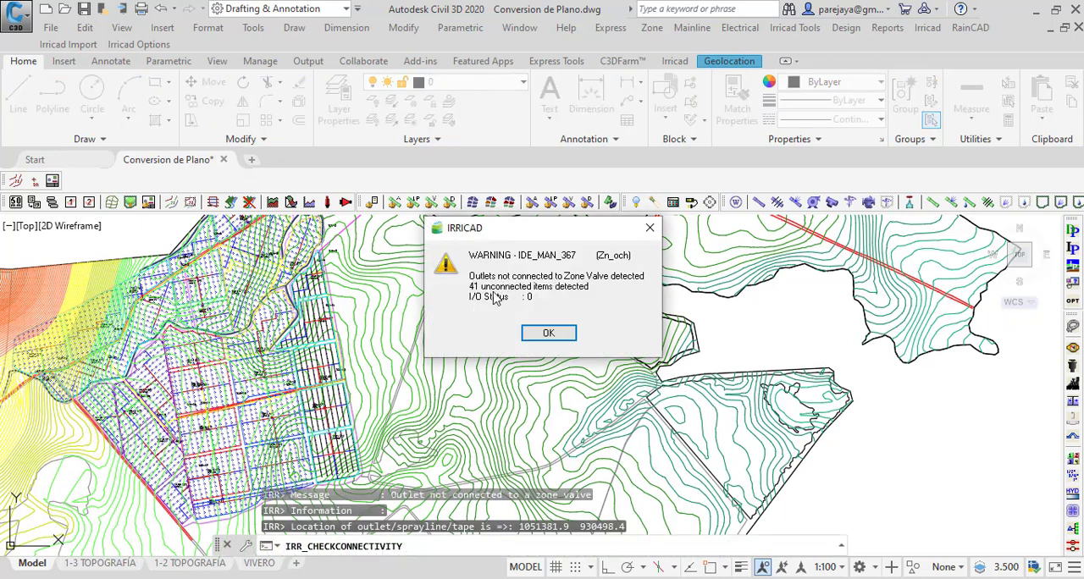
pyautogui.click(546, 336)
pyautogui.click(547, 332)
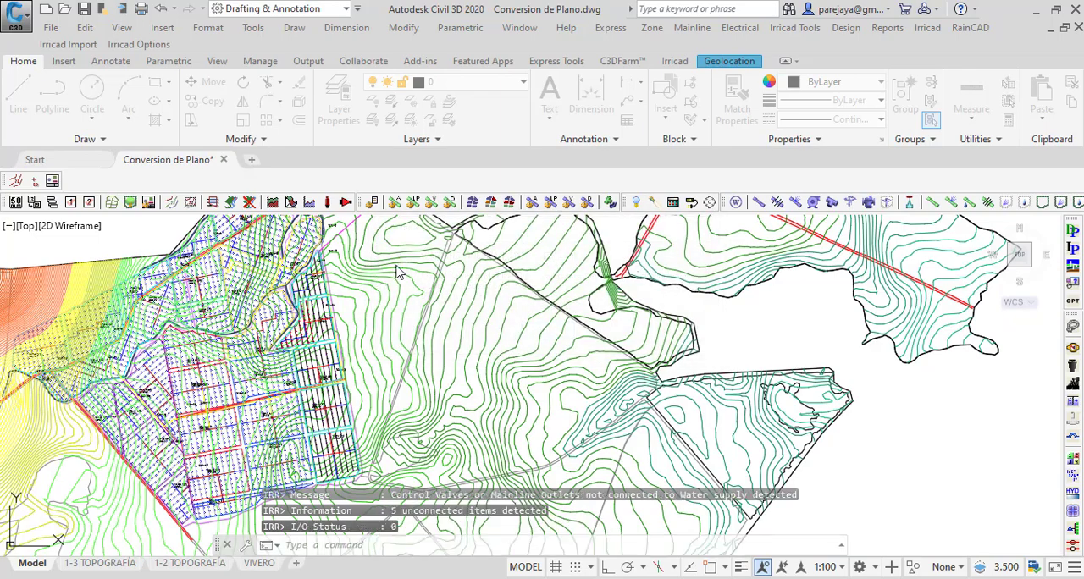
# Step: Examine the VAL 4 submain and its junctions where the outlets are marked as unconnected
pyautogui.scroll(7, 313, 322)
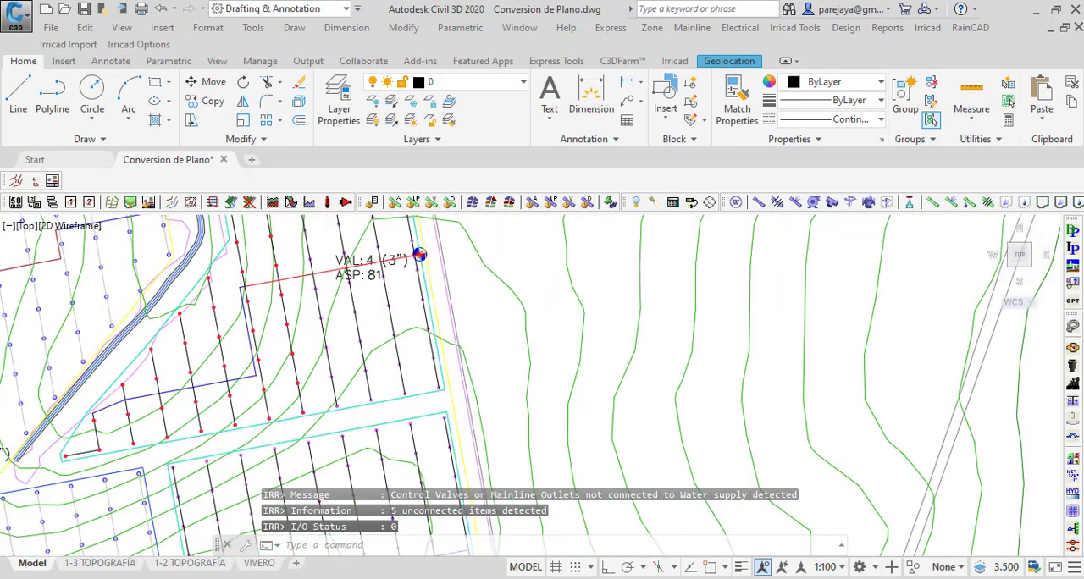
pyautogui.scroll(-2, 284, 357)
pyautogui.scroll(-2, 319, 352)
pyautogui.moveTo(320, 388)
pyautogui.mouseDown(button='middle')
pyautogui.moveTo(270, 231)
pyautogui.moveTo(270, 462)
pyautogui.mouseUp(button='middle')
pyautogui.scroll(5, 226, 345)
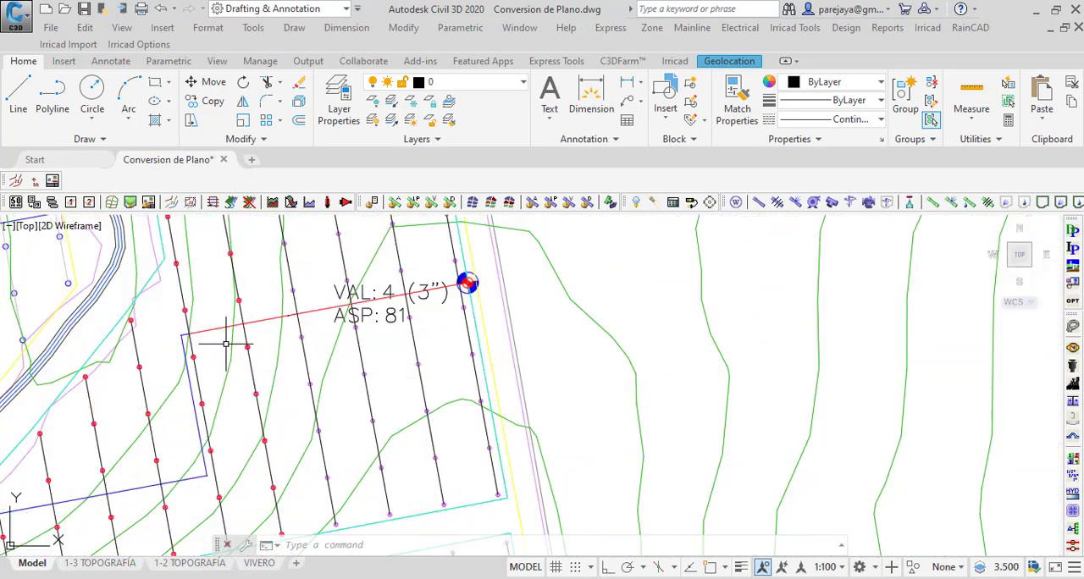
pyautogui.scroll(2, 222, 336)
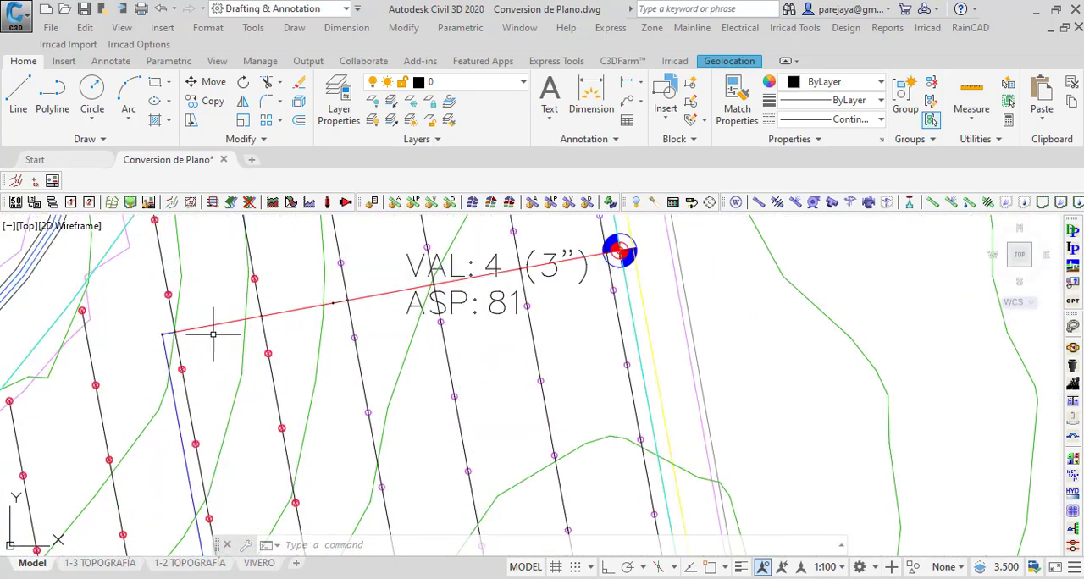
pyautogui.scroll(2, 307, 307)
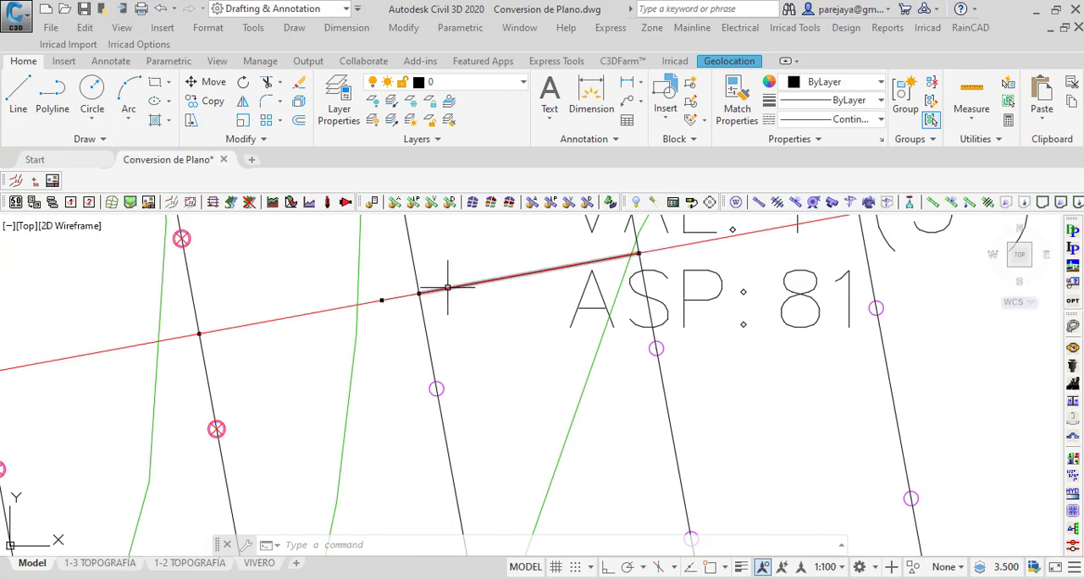
pyautogui.scroll(-1, 384, 312)
pyautogui.scroll(3, 271, 335)
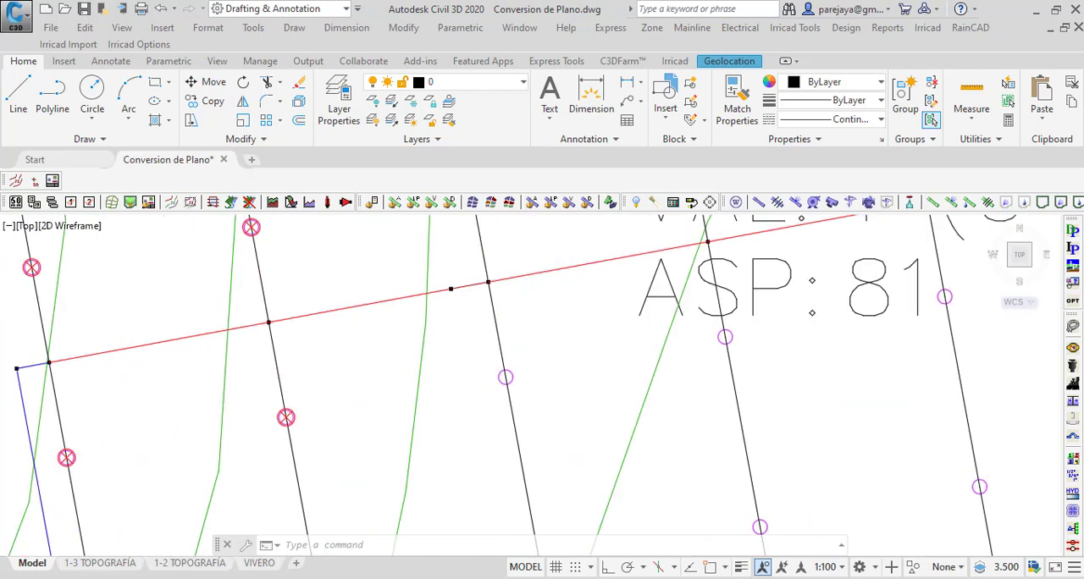
# Step: Test the connection at a lateral crossing on the VAL 4 submain by lifting its junction and returning it to the same point
pyautogui.click(264, 314)
pyautogui.click(264, 315)
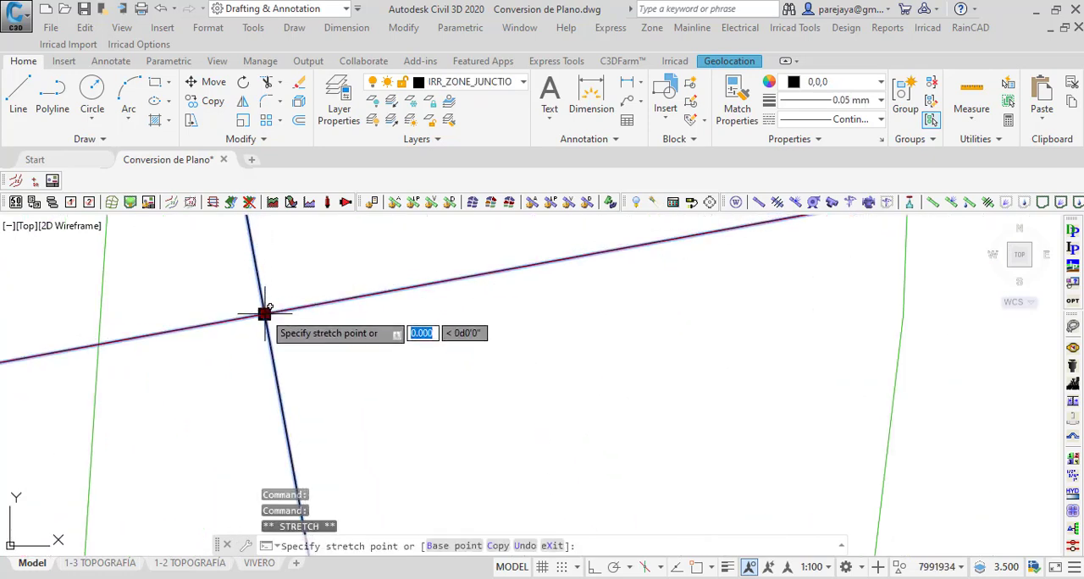
pyautogui.click(265, 313)
pyautogui.scroll(-3, 372, 356)
pyautogui.scroll(1, 365, 347)
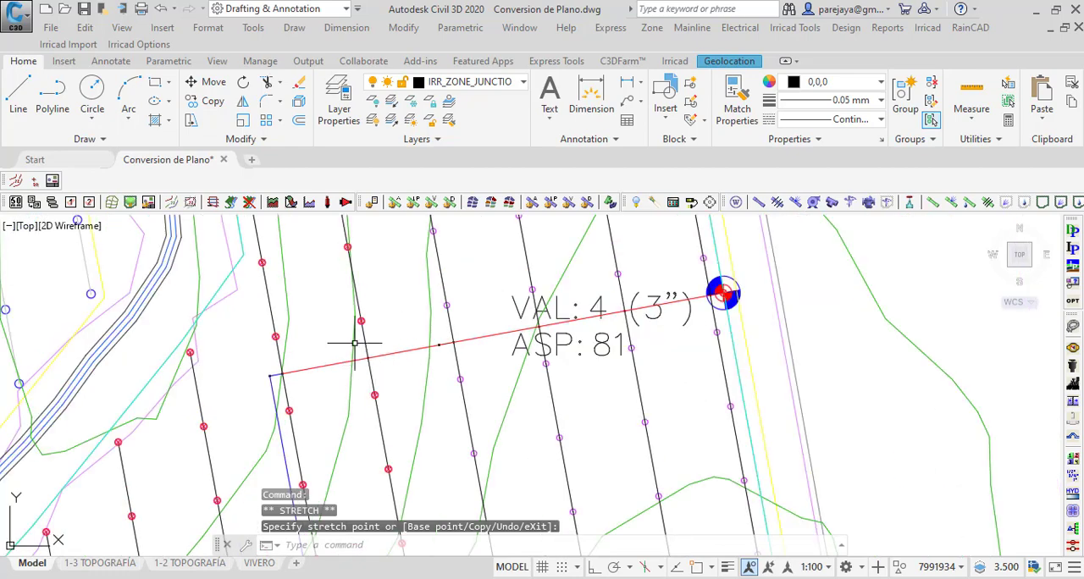
pyautogui.press('Escape')
# Step: Stretch the extra junction beside the lateral crossing on the VAL 4 submain away from the adjoining pipe segment
pyautogui.scroll(1, 361, 320)
pyautogui.scroll(3, 360, 320)
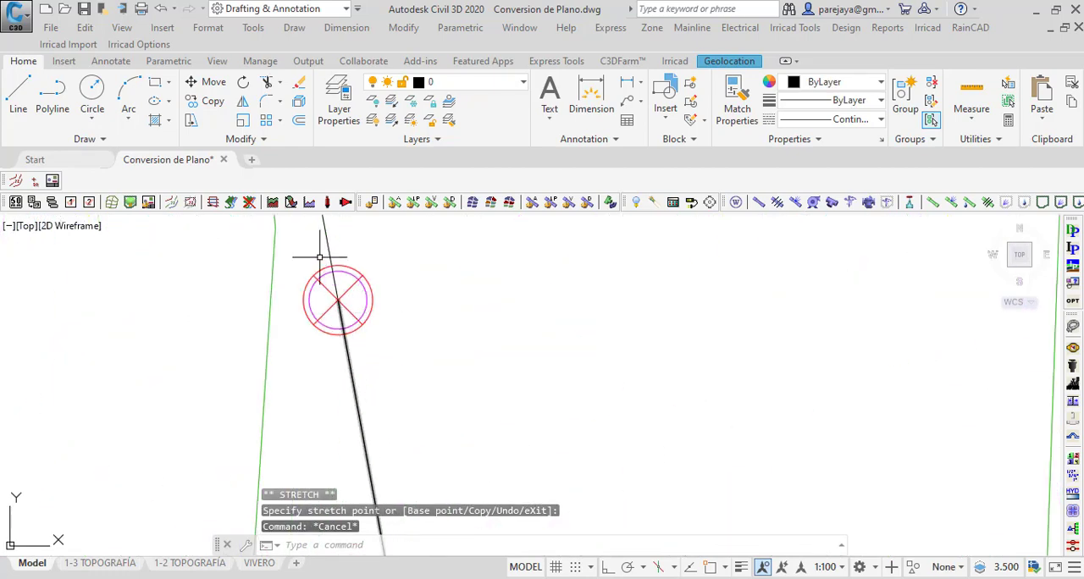
pyautogui.scroll(-4, 320, 257)
pyautogui.scroll(-2, 339, 374)
pyautogui.scroll(5, 452, 347)
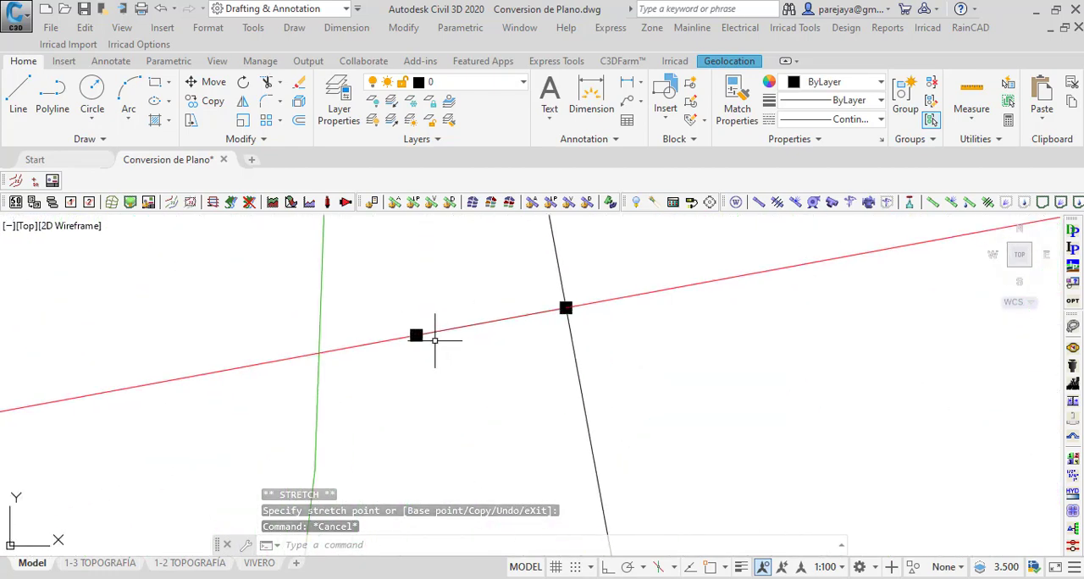
pyautogui.click(418, 332)
pyautogui.click(416, 335)
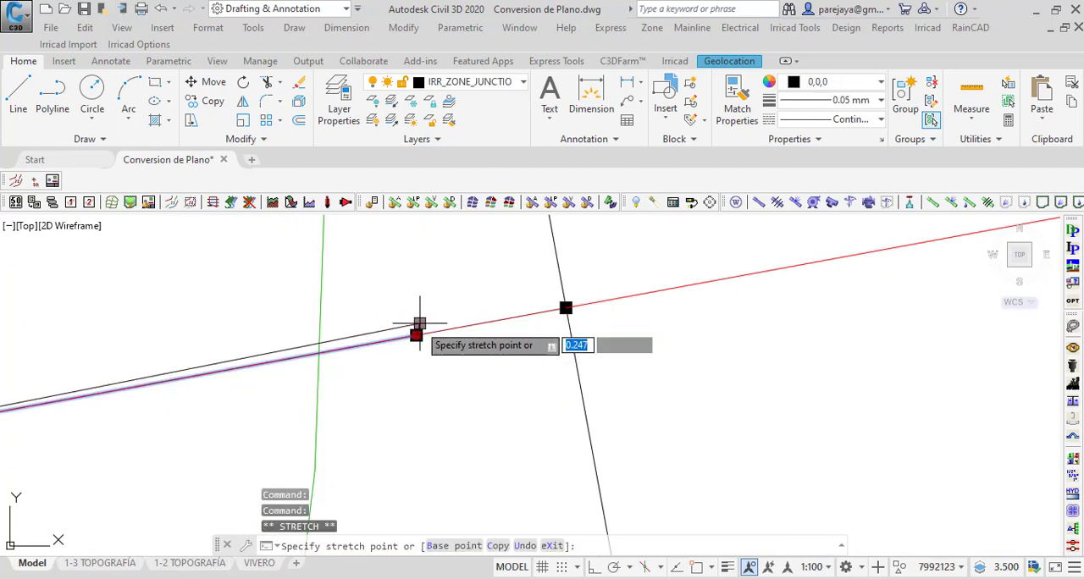
pyautogui.click(417, 335)
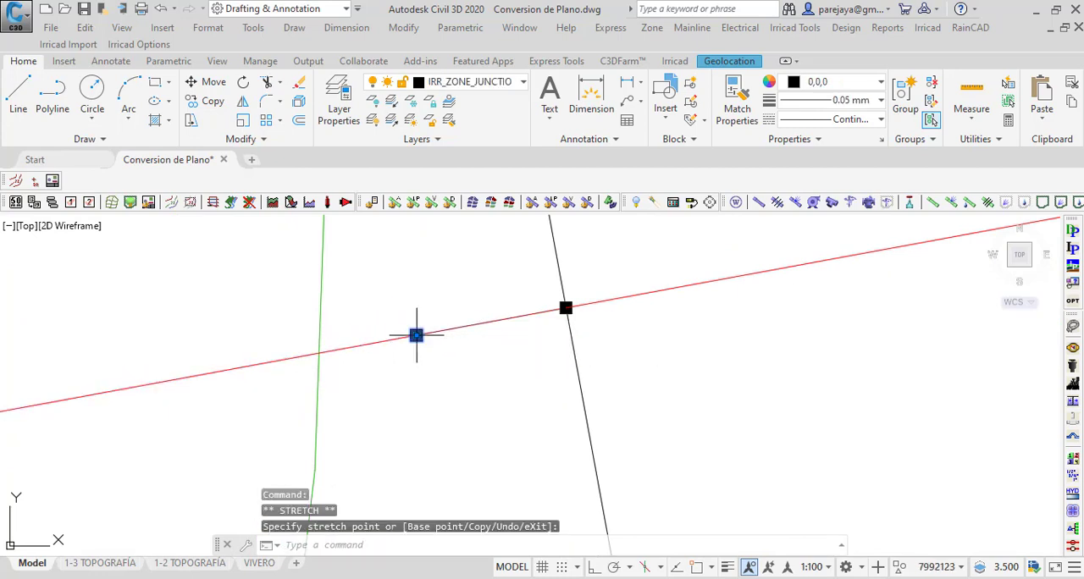
pyautogui.click(397, 303)
pyautogui.press('Escape')
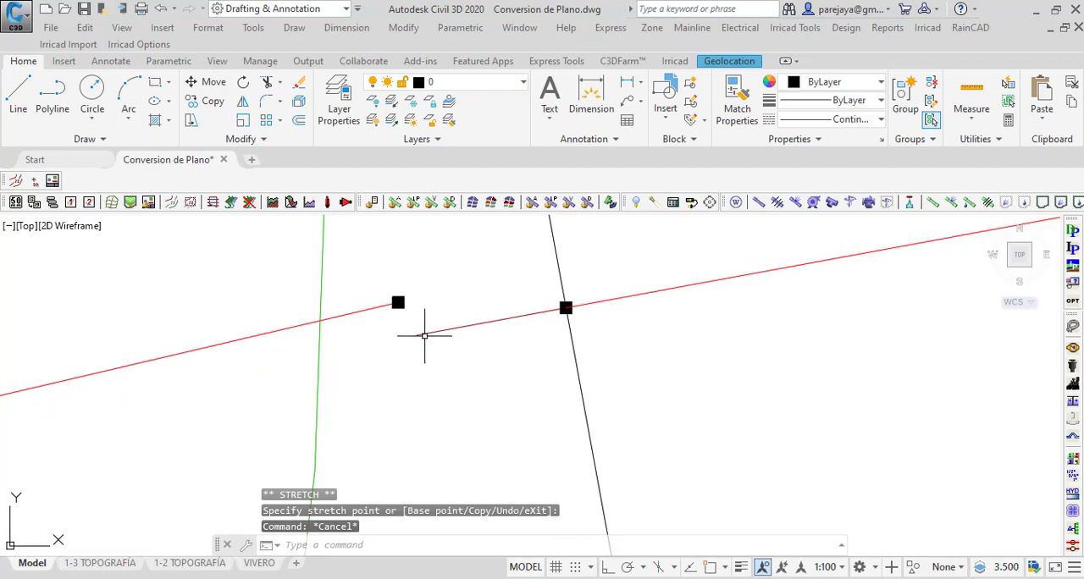
# Step: Erase the stray short pipe segment on the VAL 4 submain and stretch the loose junction onto the lateral crossing with object snap on
pyautogui.click(428, 331)
pyautogui.press('Delete')
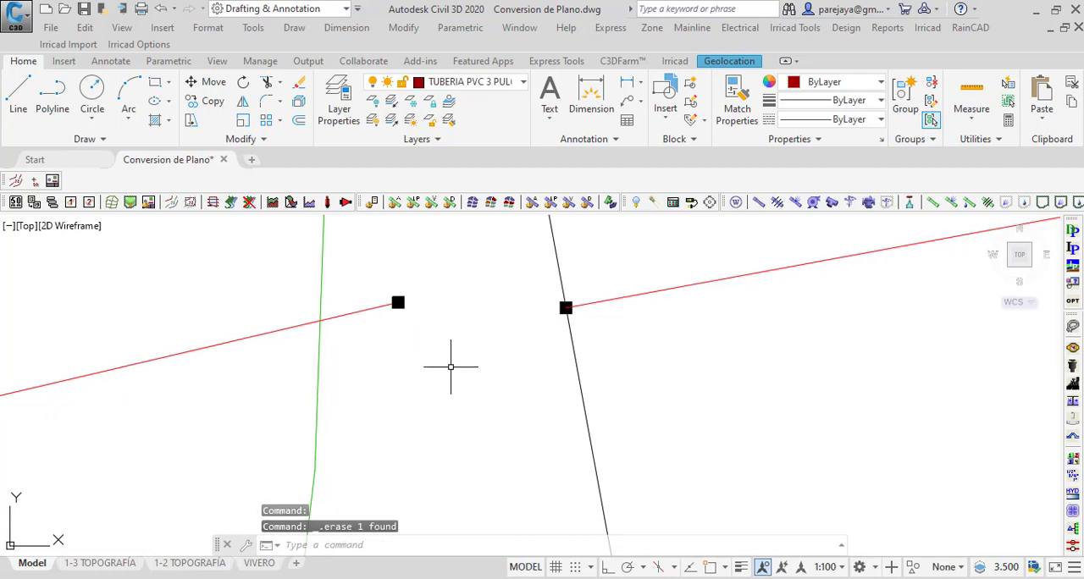
pyautogui.click(397, 302)
pyautogui.click(397, 302)
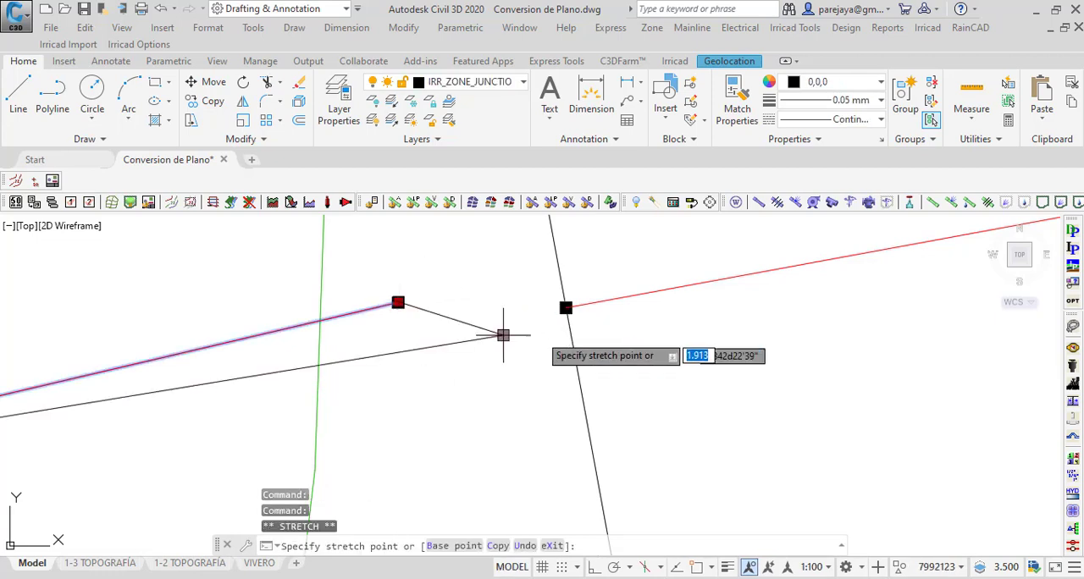
pyautogui.click(696, 568)
pyautogui.click(696, 567)
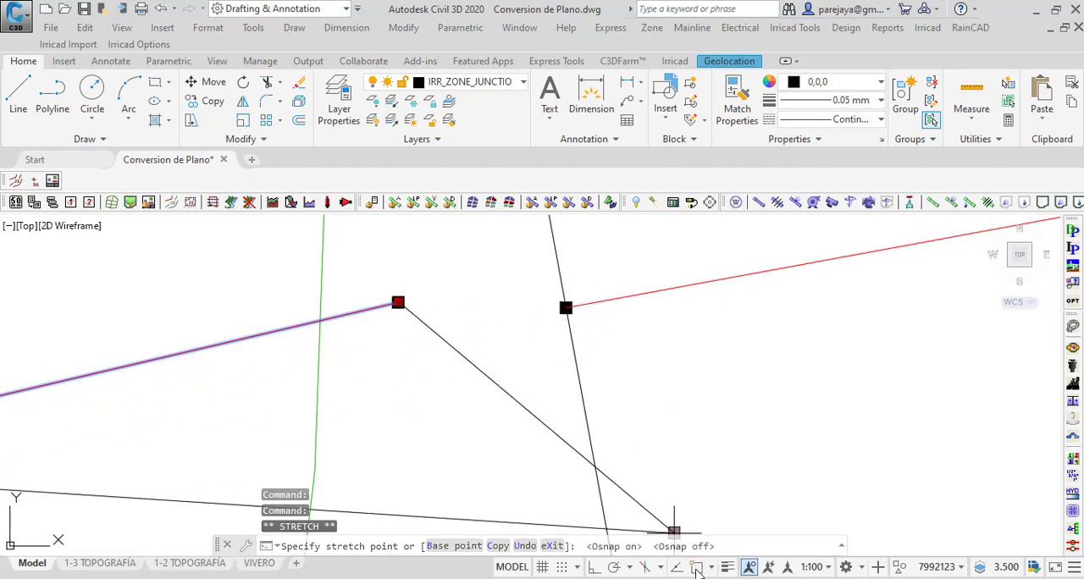
pyautogui.click(697, 568)
pyautogui.click(565, 308)
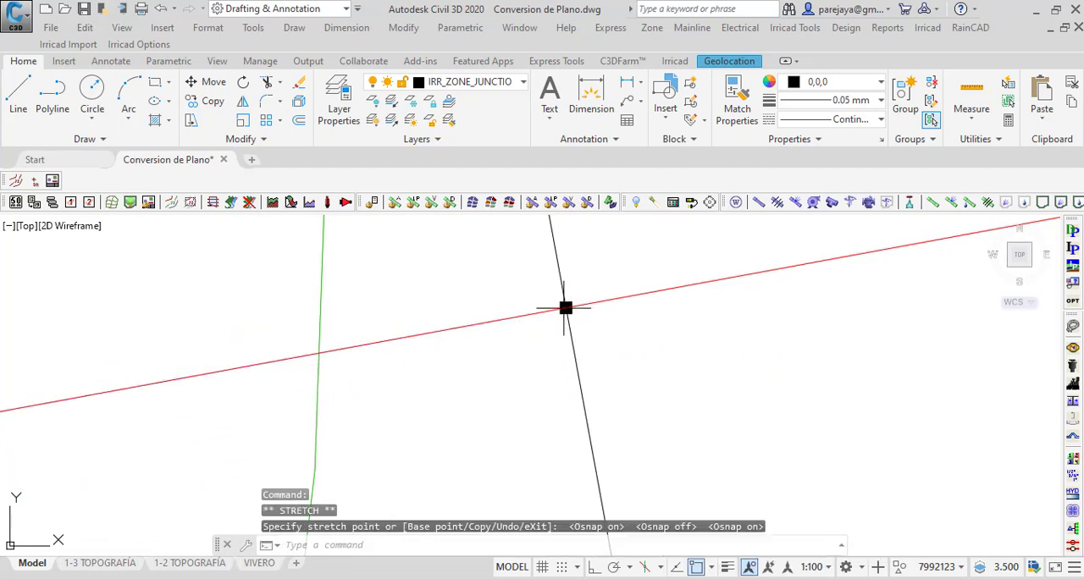
pyautogui.scroll(-6, 567, 310)
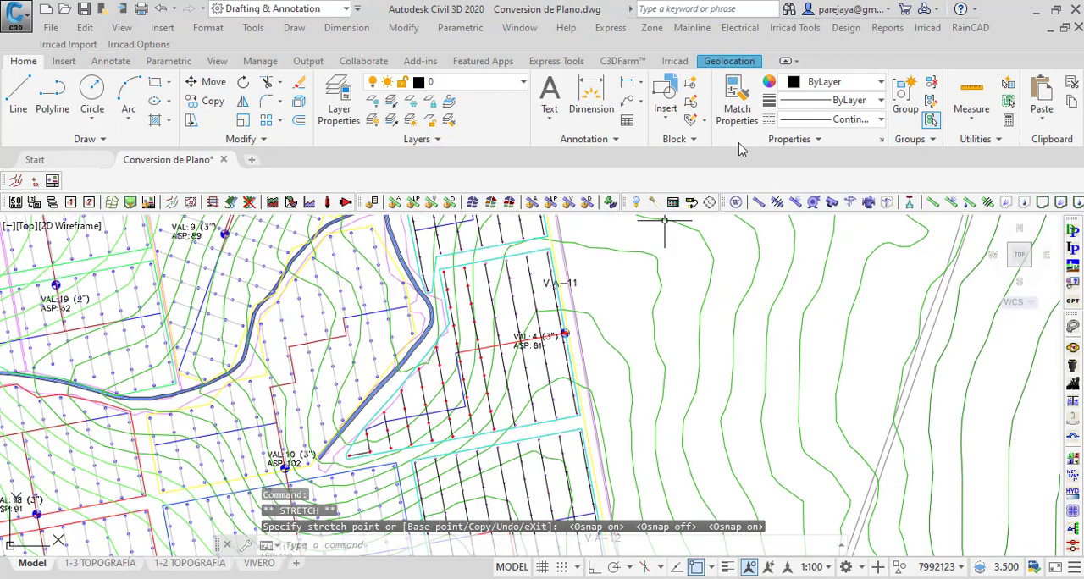
# Step: Recheck the outlet connectivity of the design, dismiss the message, and inspect the VAL 4 valve and submain
pyautogui.click(887, 28)
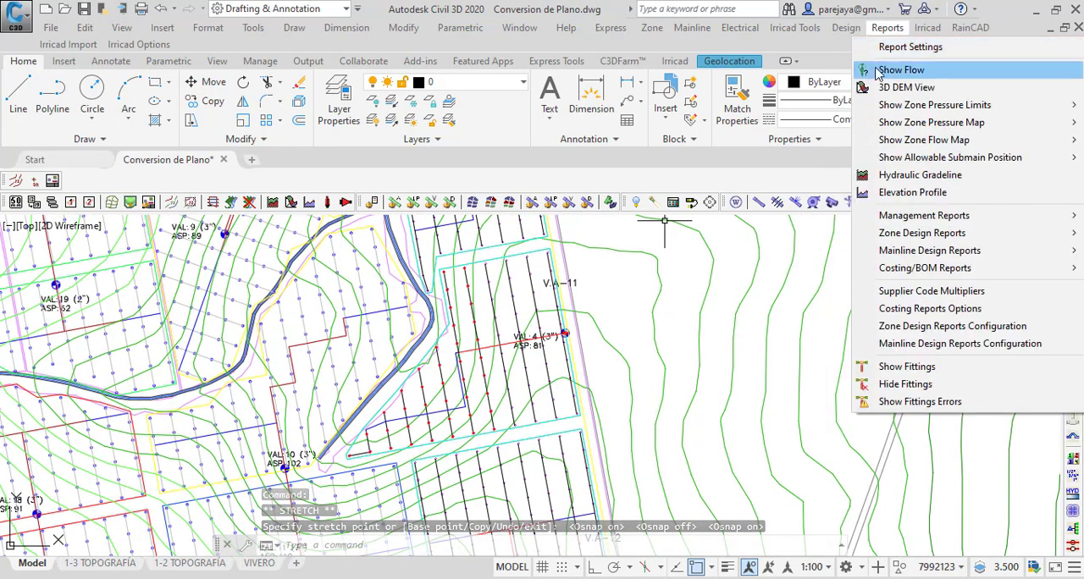
pyautogui.click(846, 28)
pyautogui.click(847, 75)
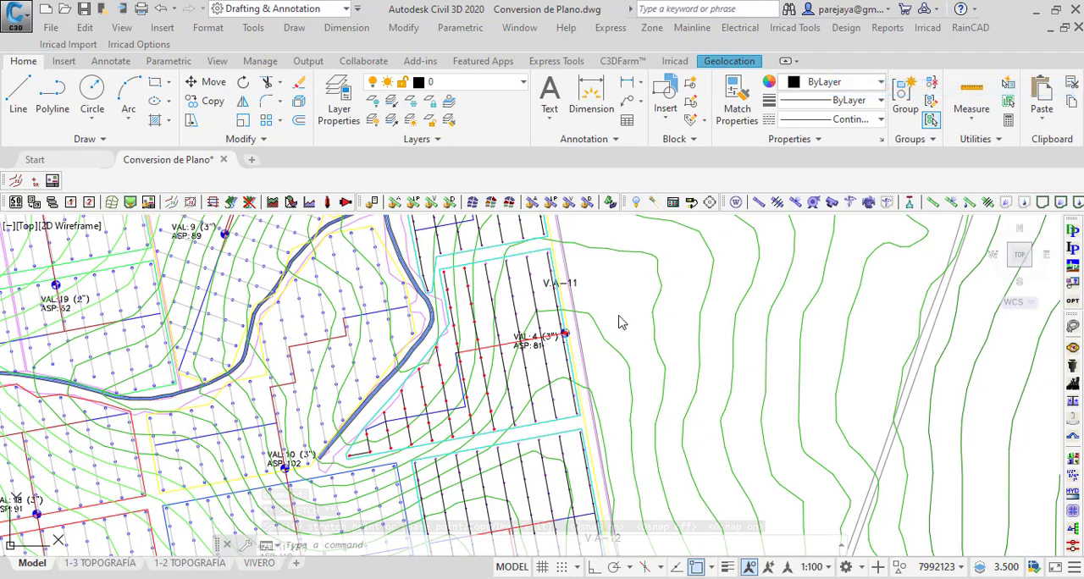
pyautogui.click(556, 332)
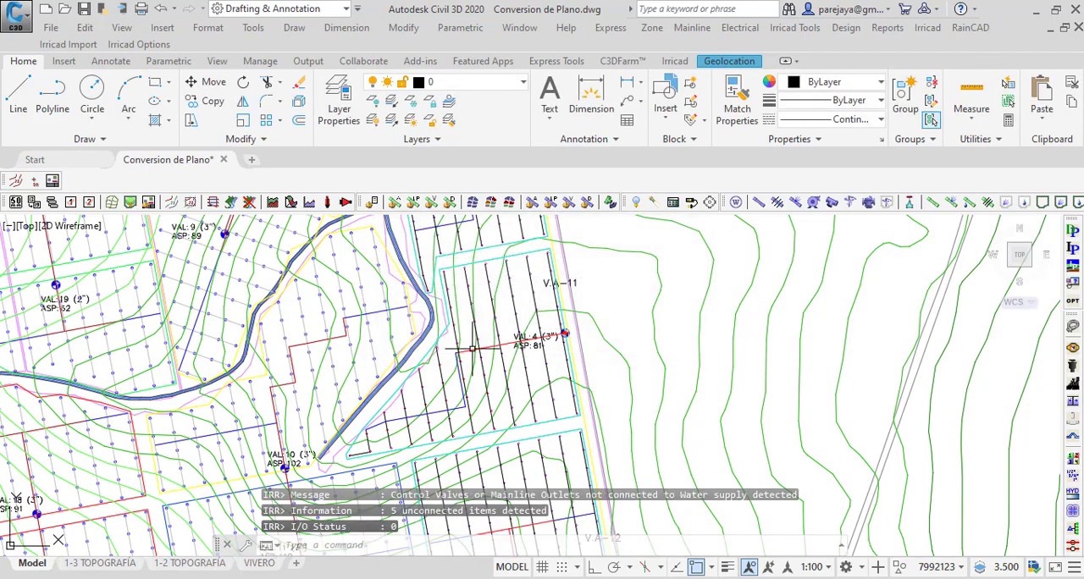
pyautogui.scroll(5, 326, 428)
pyautogui.scroll(-3, 330, 429)
pyautogui.scroll(5, 597, 276)
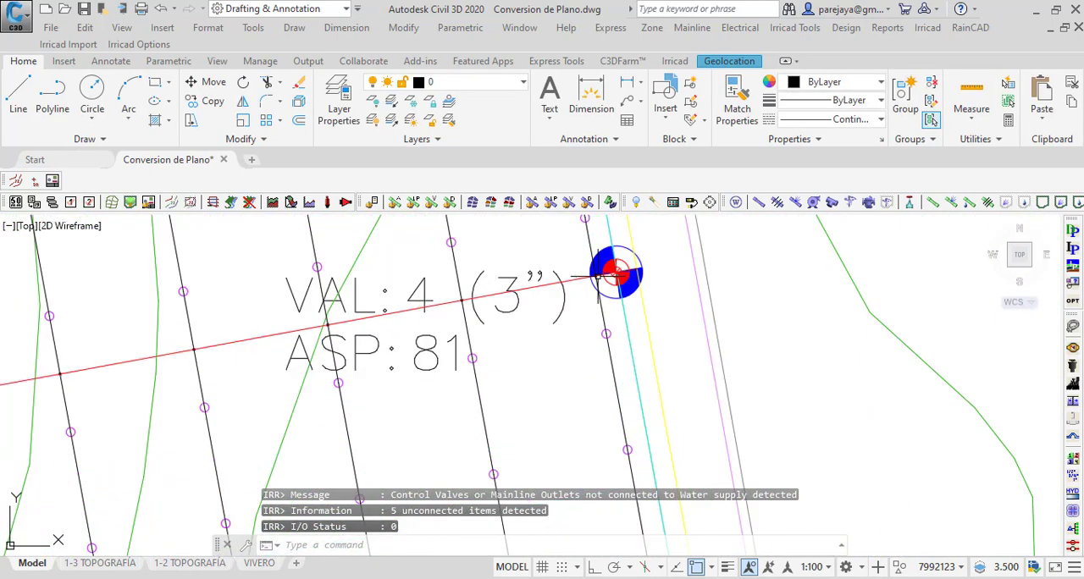
# Step: Clear the connectivity marks from the drawing
pyautogui.scroll(-3, 597, 276)
pyautogui.click(846, 28)
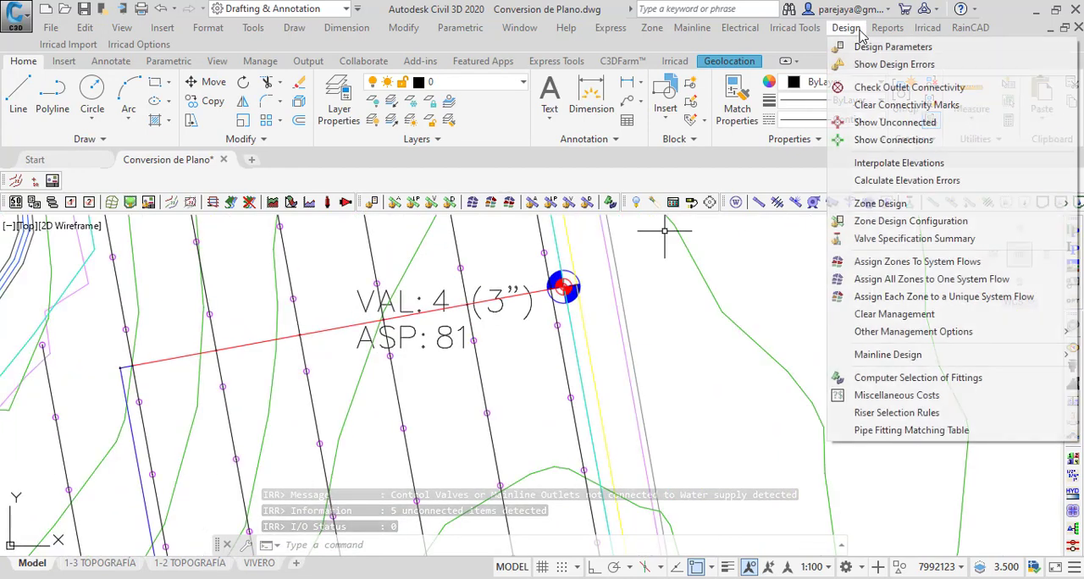
pyautogui.click(885, 105)
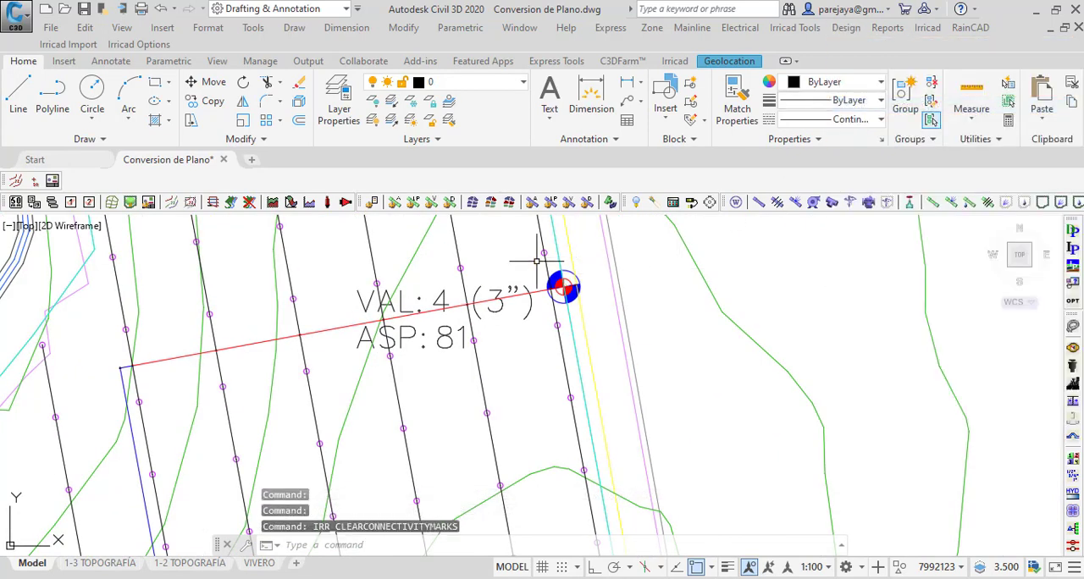
pyautogui.scroll(-5, 504, 282)
# Step: Re-interpolate the design's elevations, confirm the warning, and dismiss the elevation limits notice
pyautogui.click(845, 27)
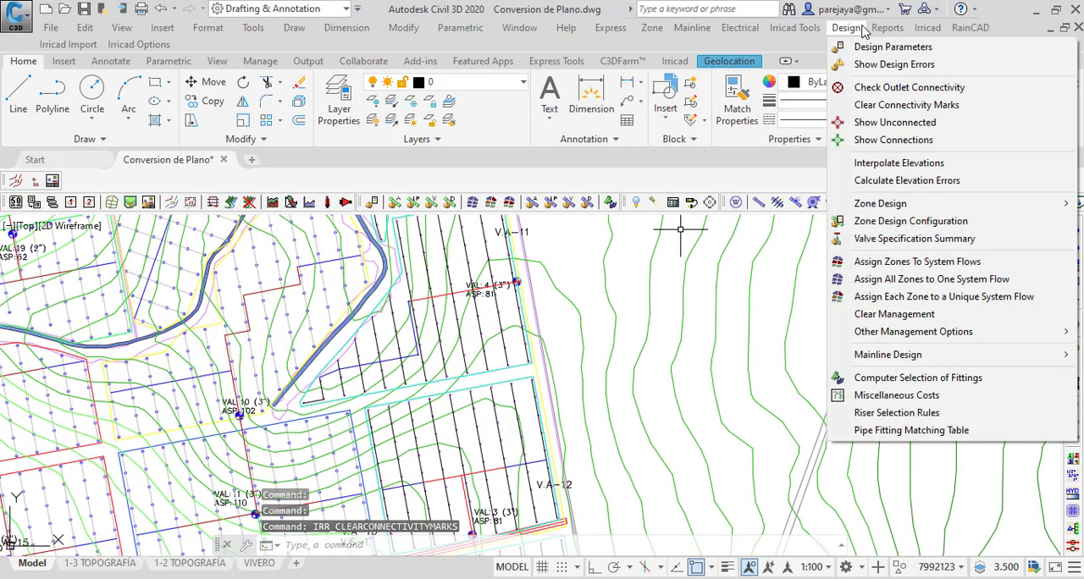
pyautogui.click(897, 164)
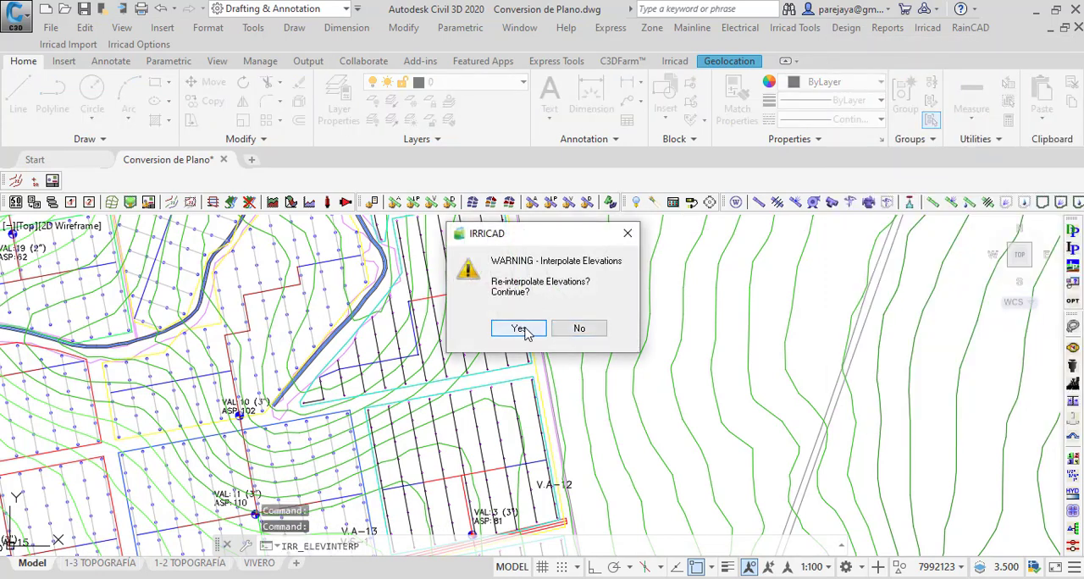
pyautogui.click(521, 329)
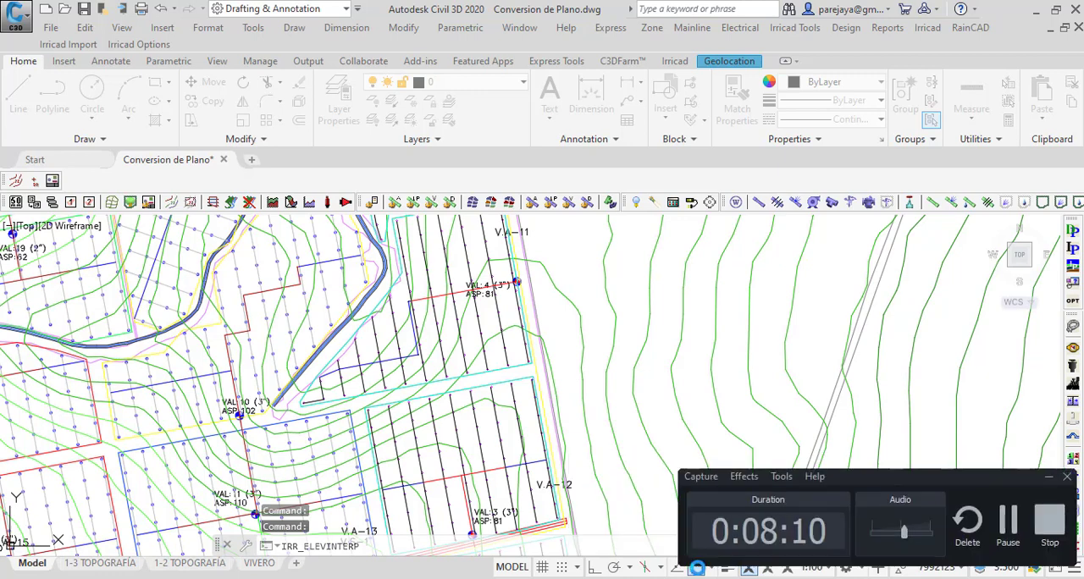
pyautogui.press('Return')
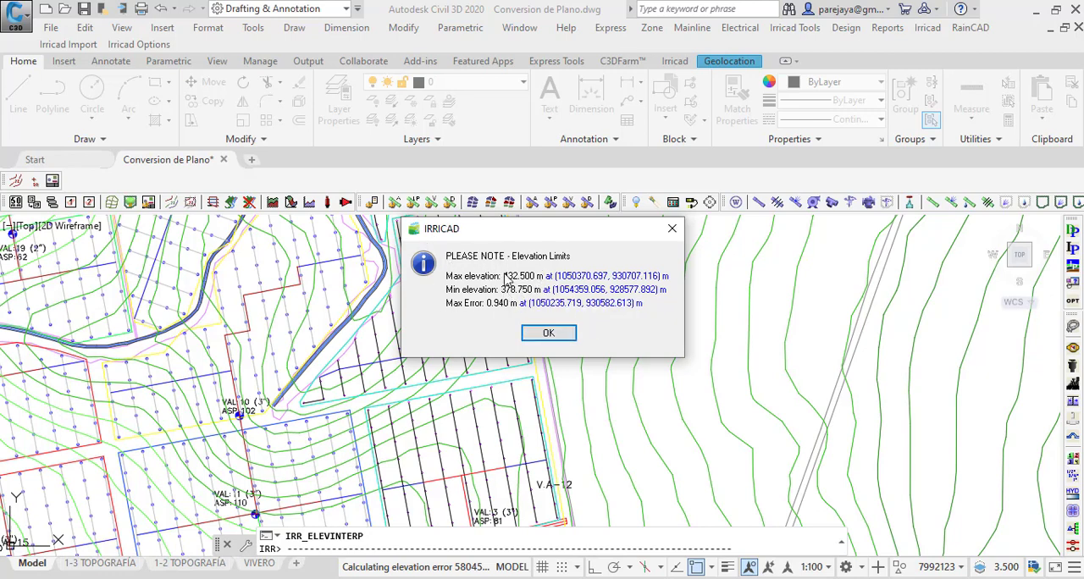
pyautogui.click(547, 334)
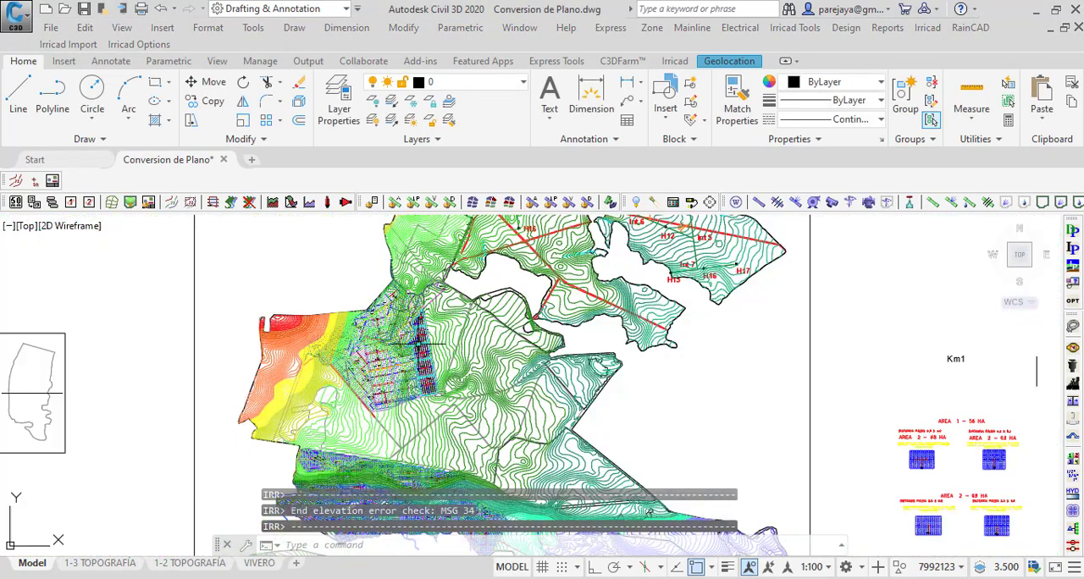
# Step: Review the Zone Design Configuration for zones VAL: 001 to VAL: 005 and accept its settings
pyautogui.click(846, 27)
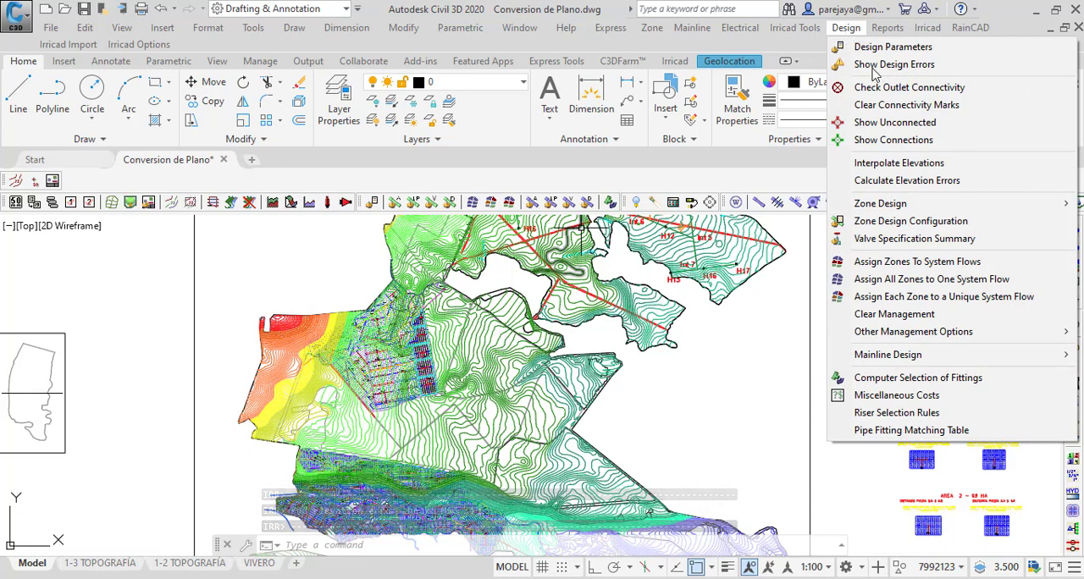
pyautogui.click(896, 223)
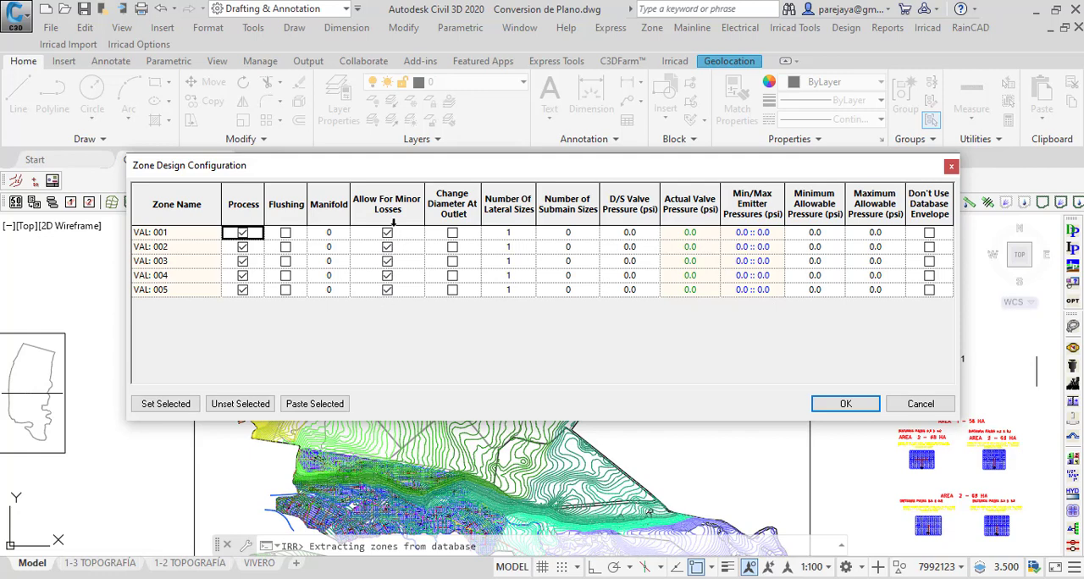
pyautogui.click(846, 404)
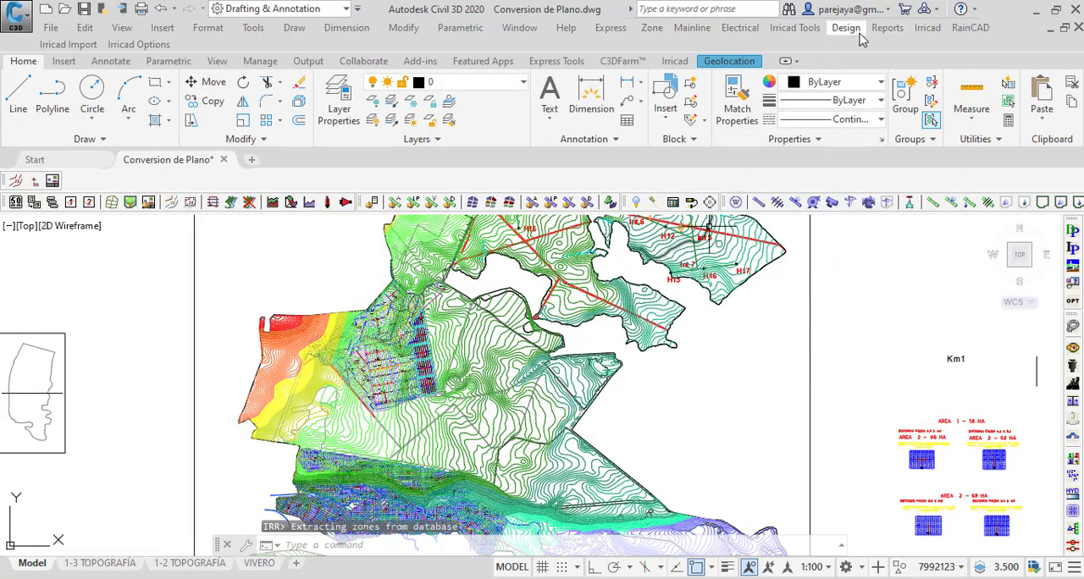
# Step: Run Zone Analysis on all five valve zones and dismiss the velocity and nozzle pressure notices
pyautogui.click(846, 28)
pyautogui.moveTo(885, 208)
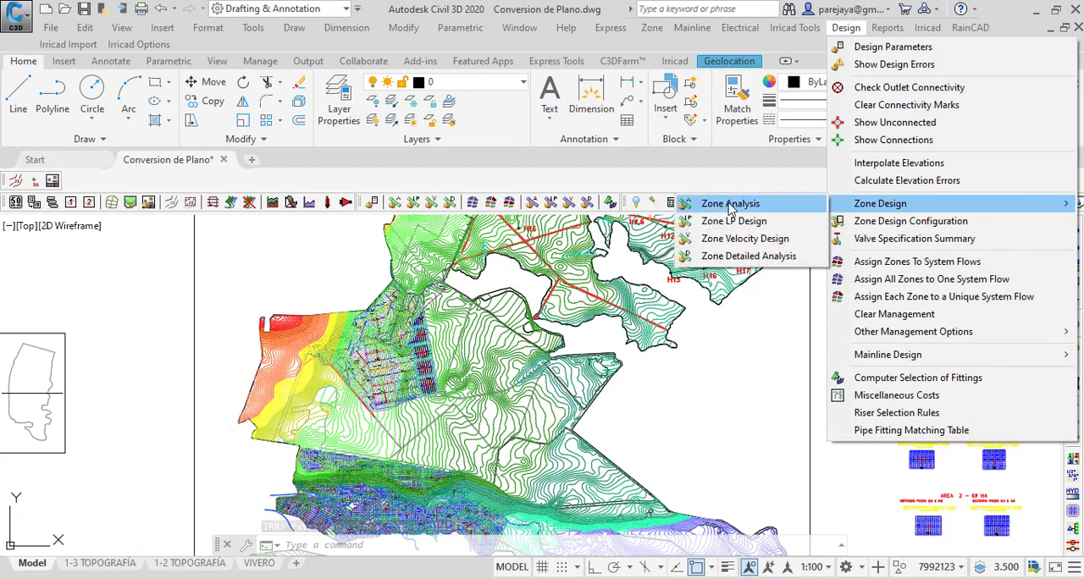
pyautogui.click(726, 205)
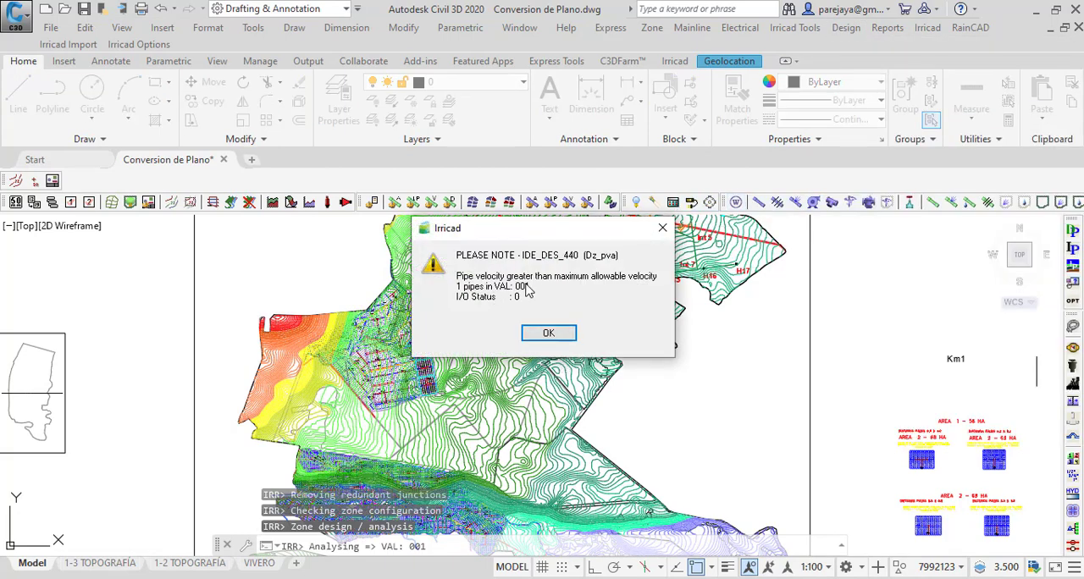
pyautogui.press('Return')
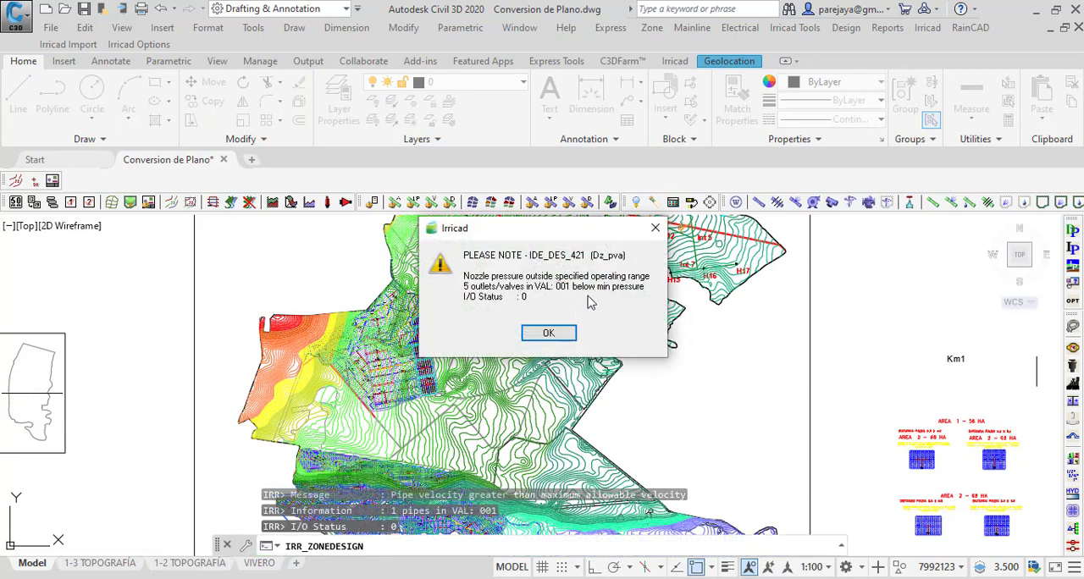
pyautogui.press('Return')
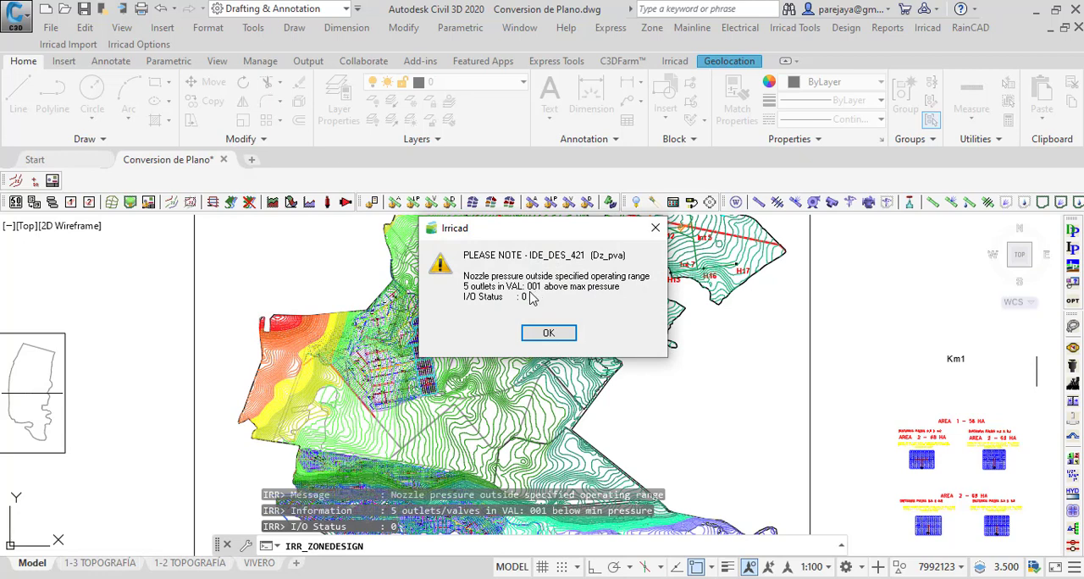
pyautogui.press('Return')
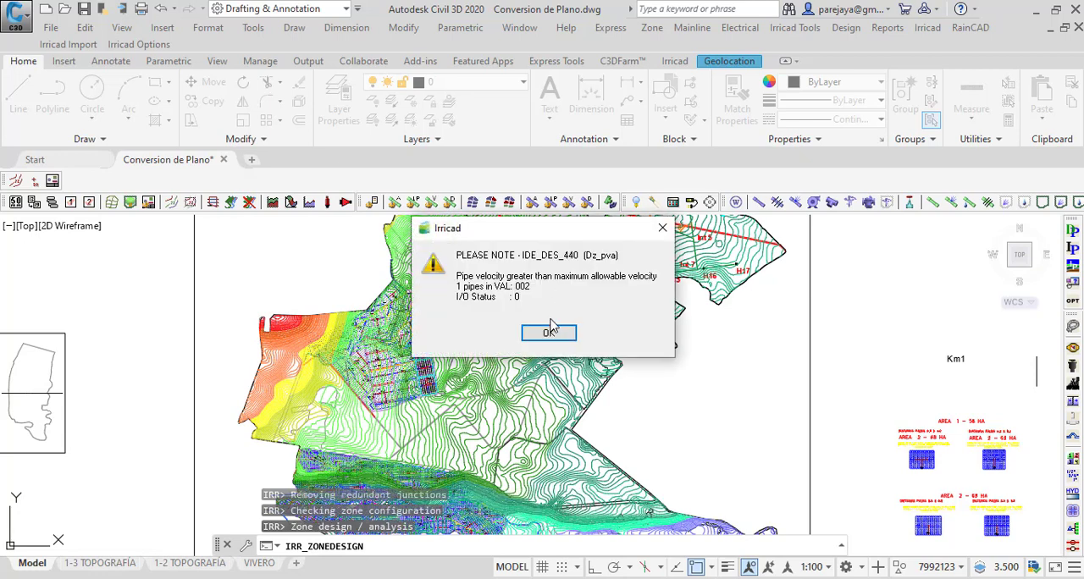
pyautogui.click(549, 334)
pyautogui.click(549, 333)
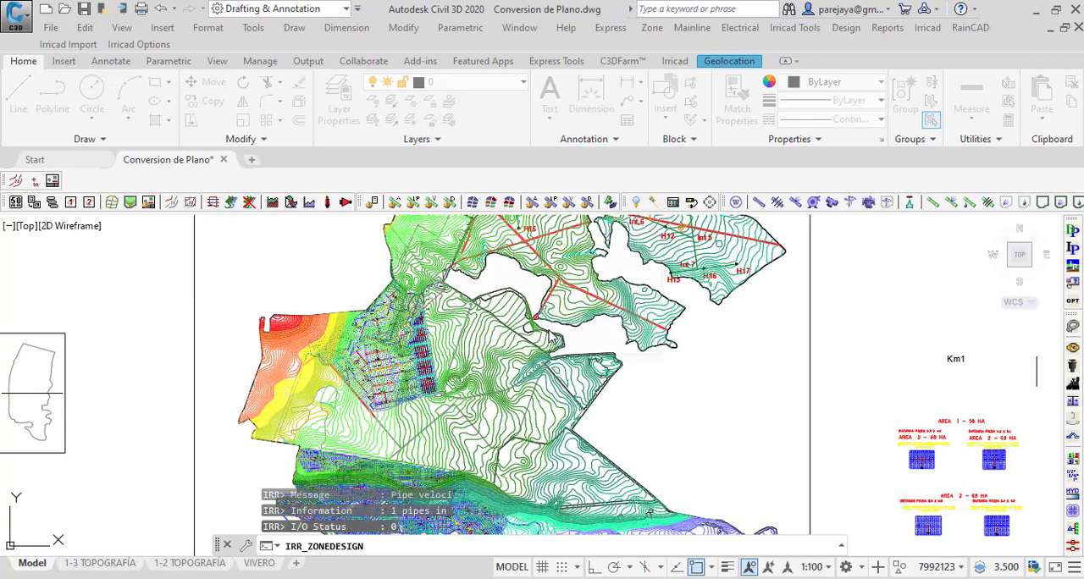
pyautogui.click(549, 334)
pyautogui.click(549, 333)
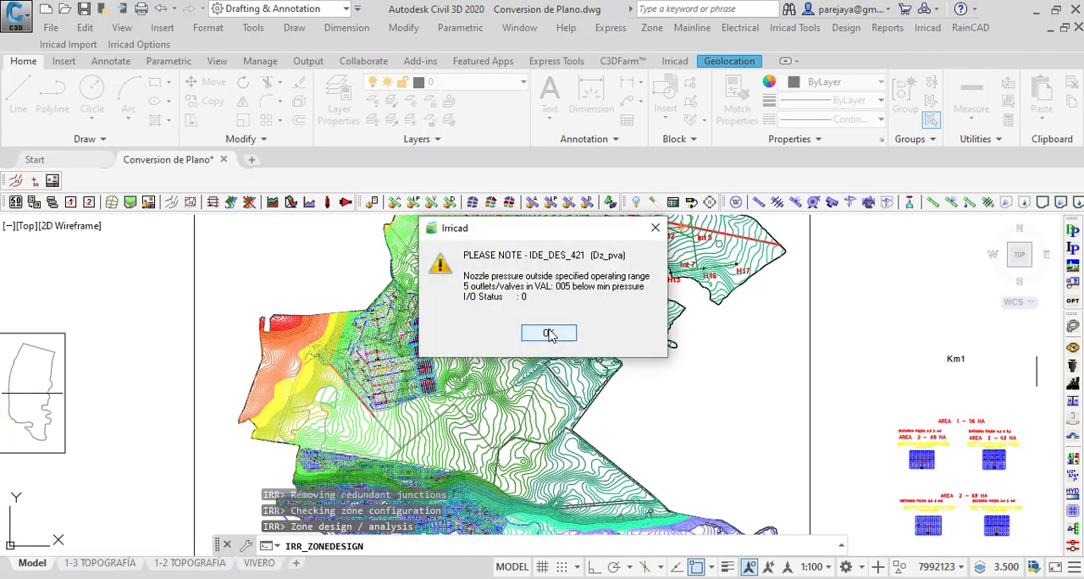
pyautogui.click(550, 335)
pyautogui.click(549, 333)
pyautogui.click(549, 333)
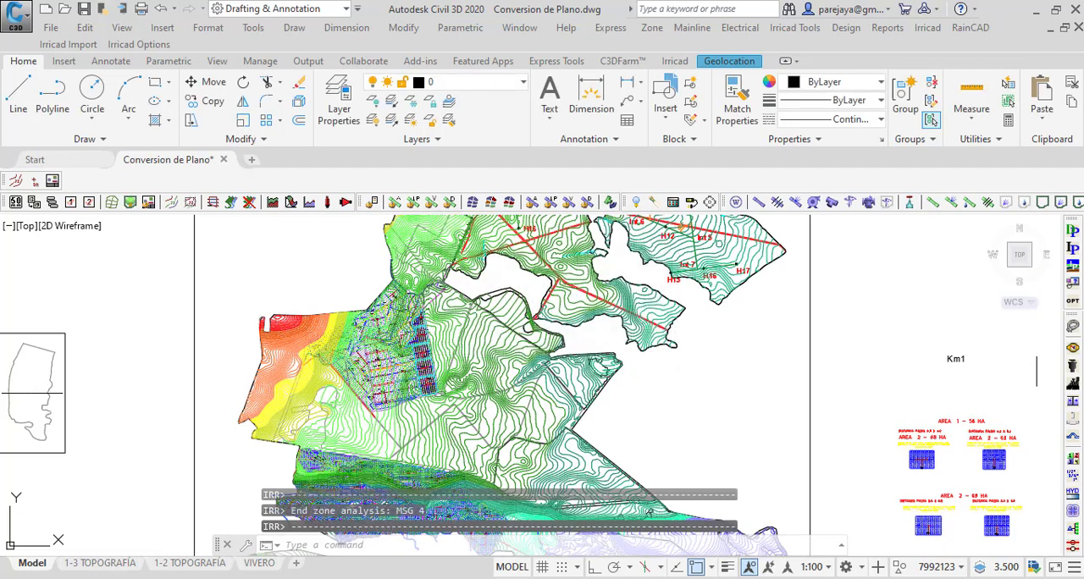
# Step: Reopen the Zone Design Configuration and examine the actual valve pressures and minimum/maximum emitter pressures of the zones
pyautogui.click(849, 29)
pyautogui.click(899, 221)
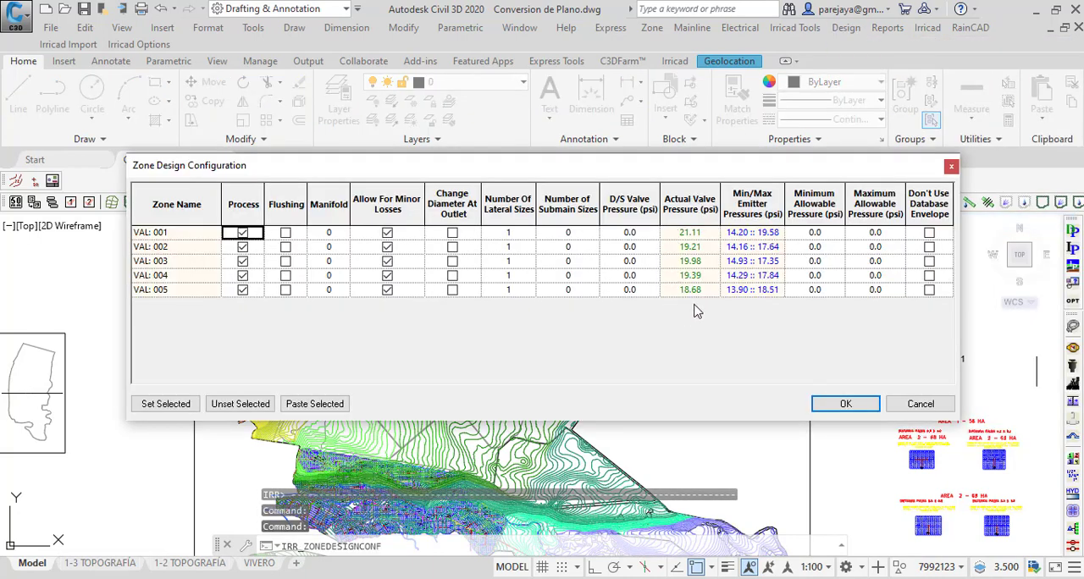
pyautogui.click(692, 203)
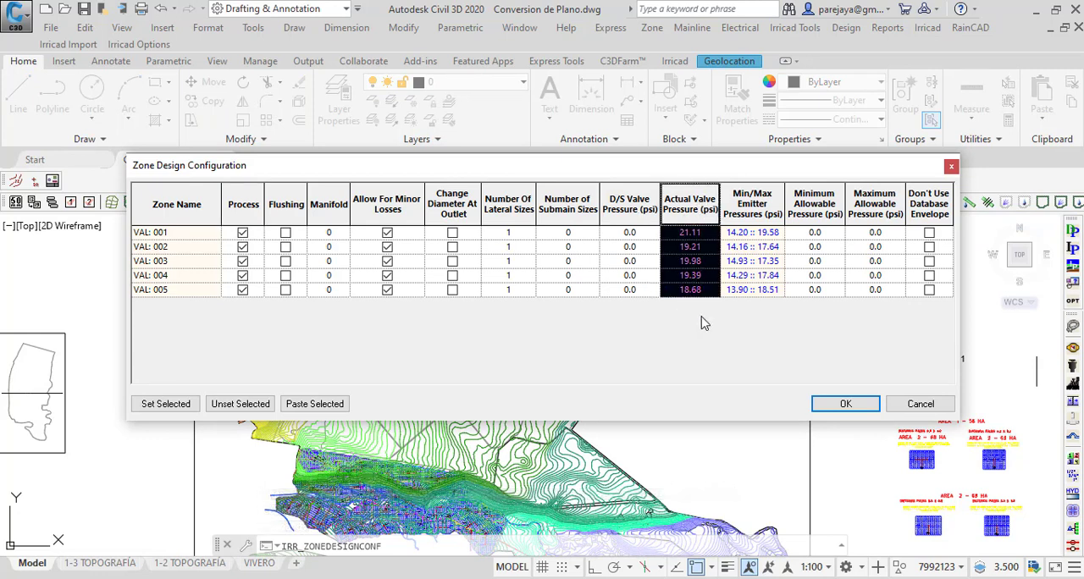
pyautogui.click(751, 211)
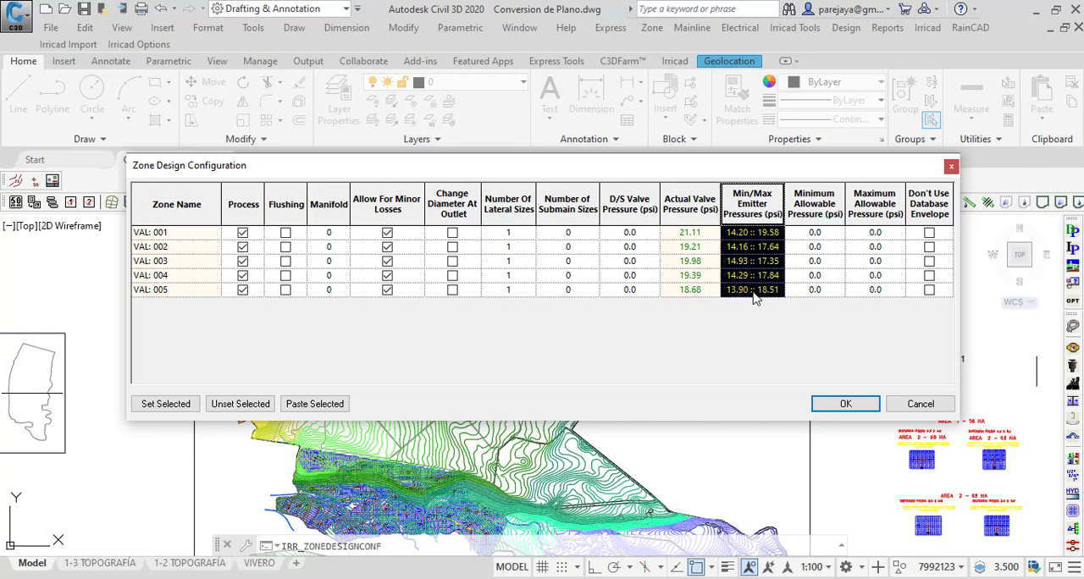
pyautogui.click(154, 298)
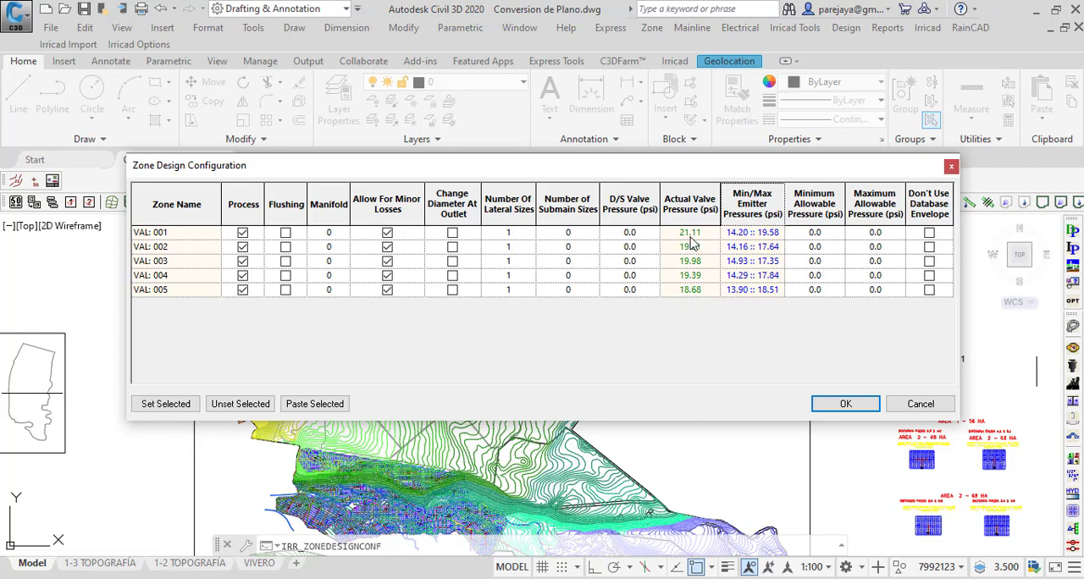
# Step: Set the D/S Valve Pressure of zone VAL: 001 to 22 psi
pyautogui.click(643, 237)
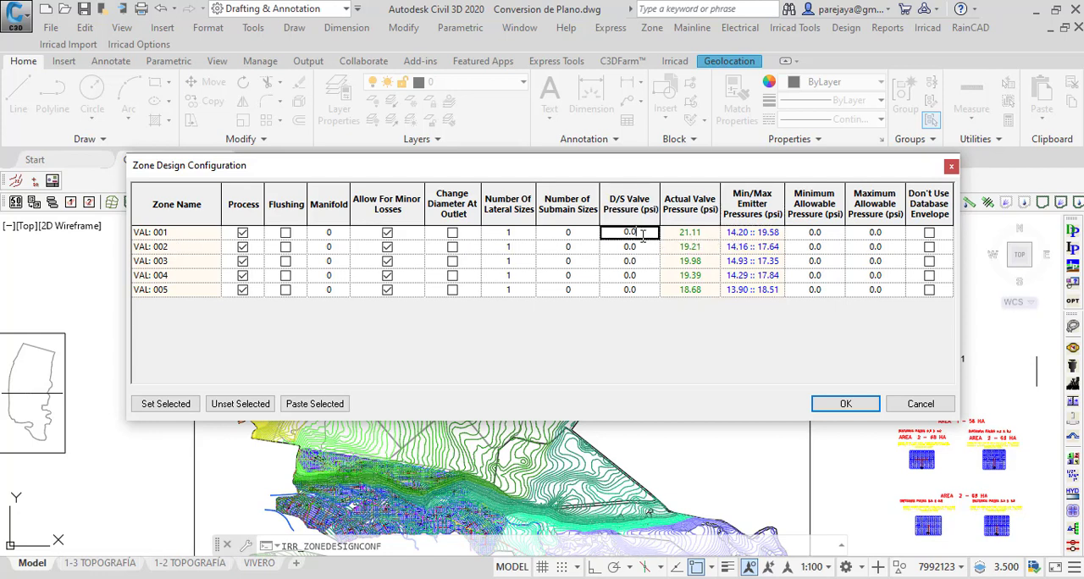
pyautogui.press('BackSpace')
pyautogui.press('BackSpace')
pyautogui.press('BackSpace')
pyautogui.write('22')
pyautogui.click(615, 245)
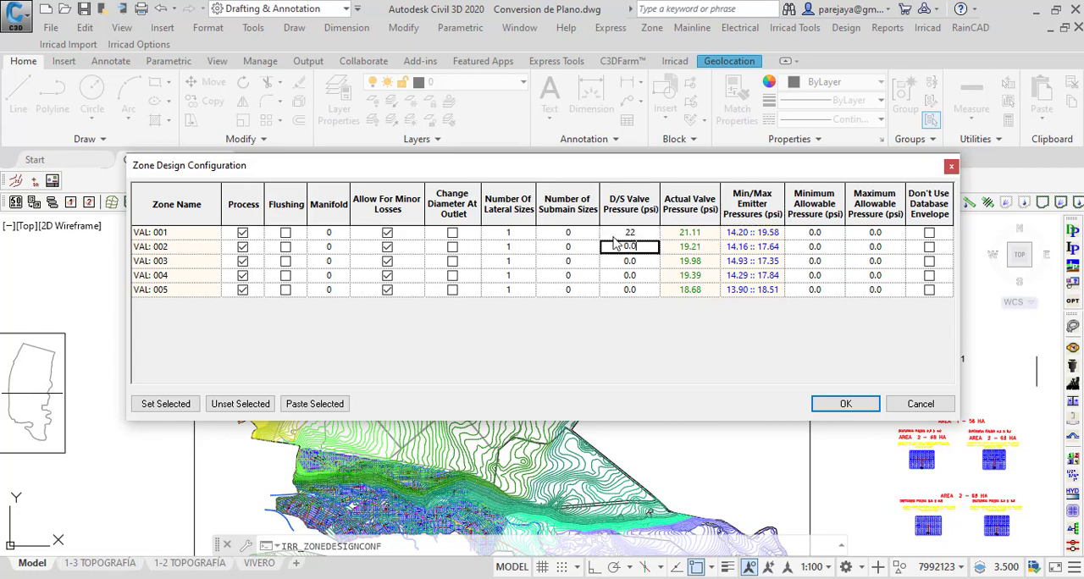
pyautogui.click(641, 233)
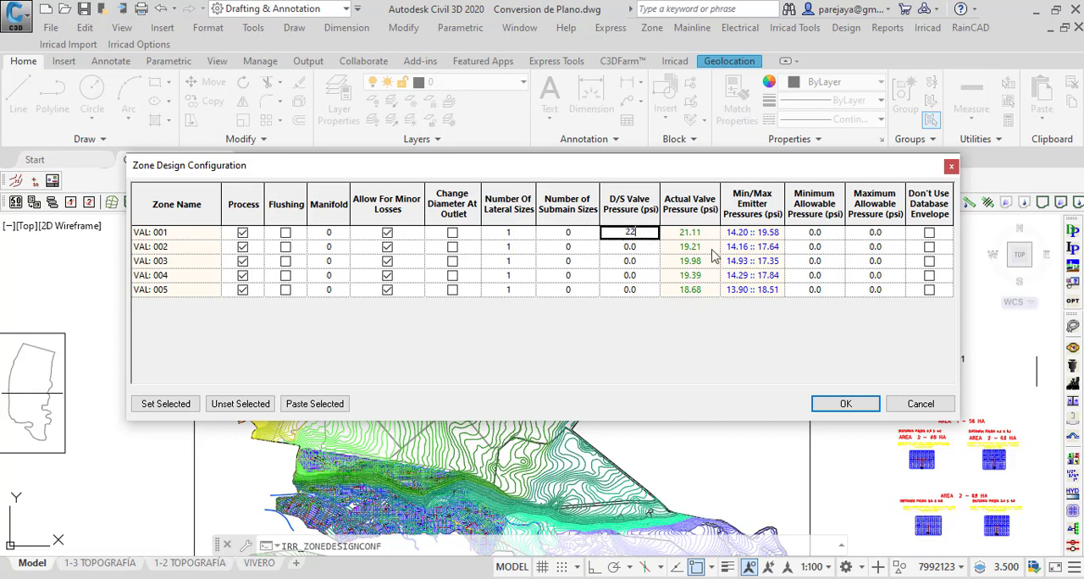
pyautogui.click(650, 244)
pyautogui.click(652, 248)
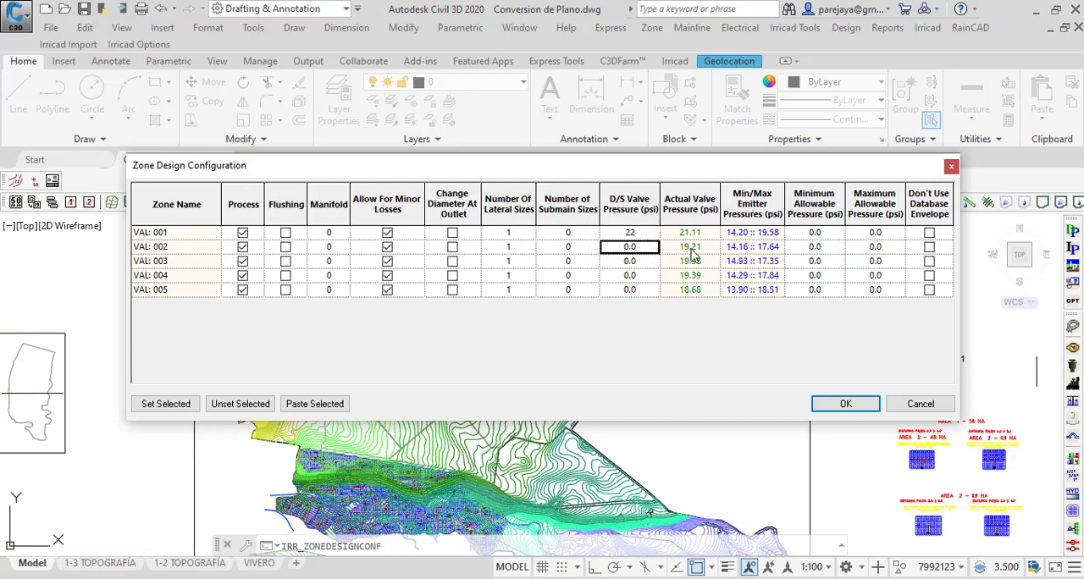
# Step: Set the D/S Valve Pressure of zones VAL: 002 to VAL: 005 to 20 psi and accept the zone design configuration
pyautogui.write('20')
pyautogui.click(643, 262)
pyautogui.write('20')
pyautogui.click(645, 278)
pyautogui.write('20')
pyautogui.click(648, 292)
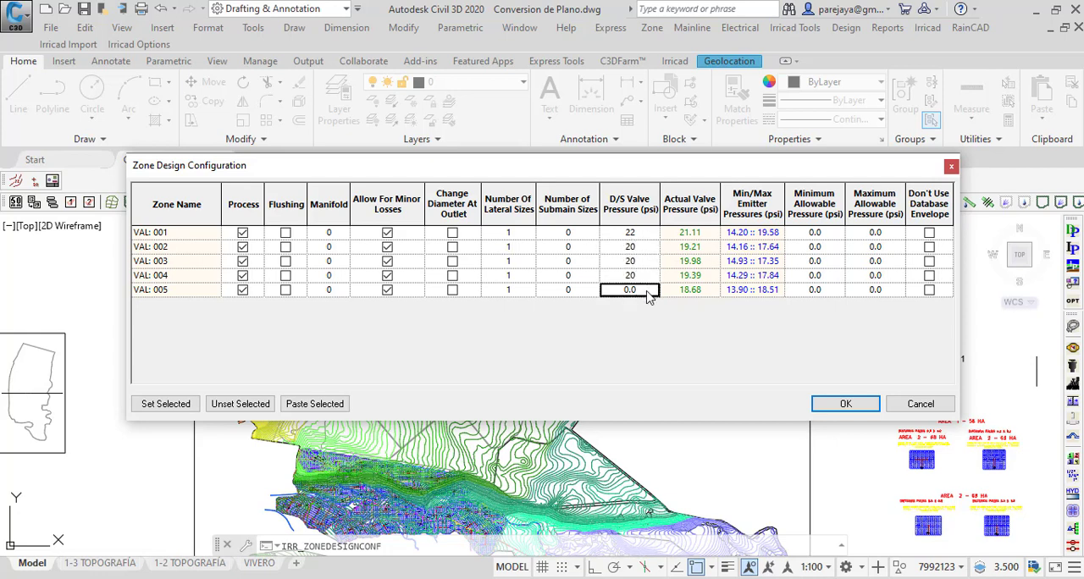
pyautogui.write('20')
pyautogui.click(648, 276)
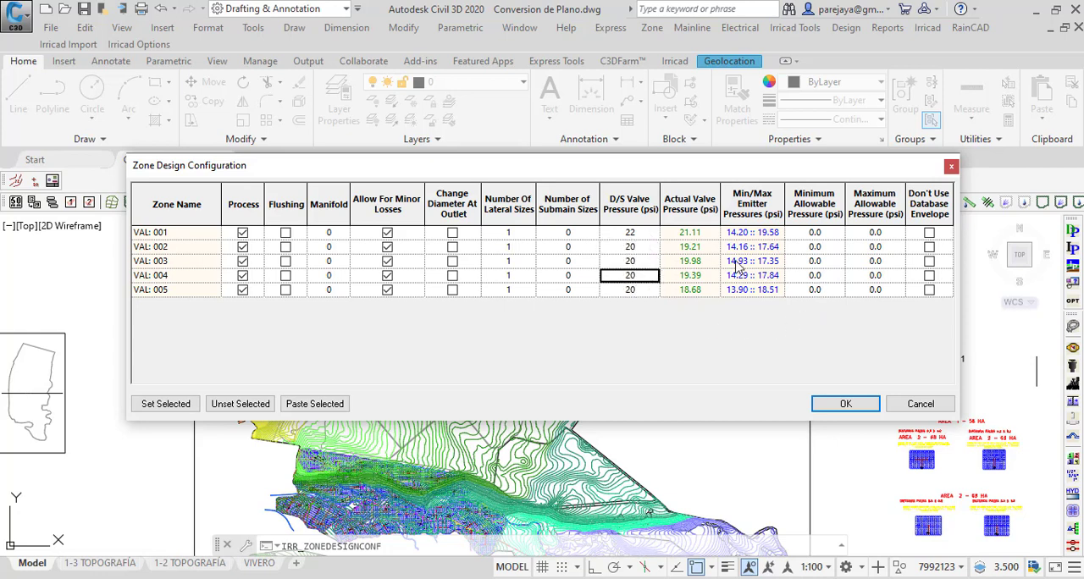
pyautogui.click(653, 206)
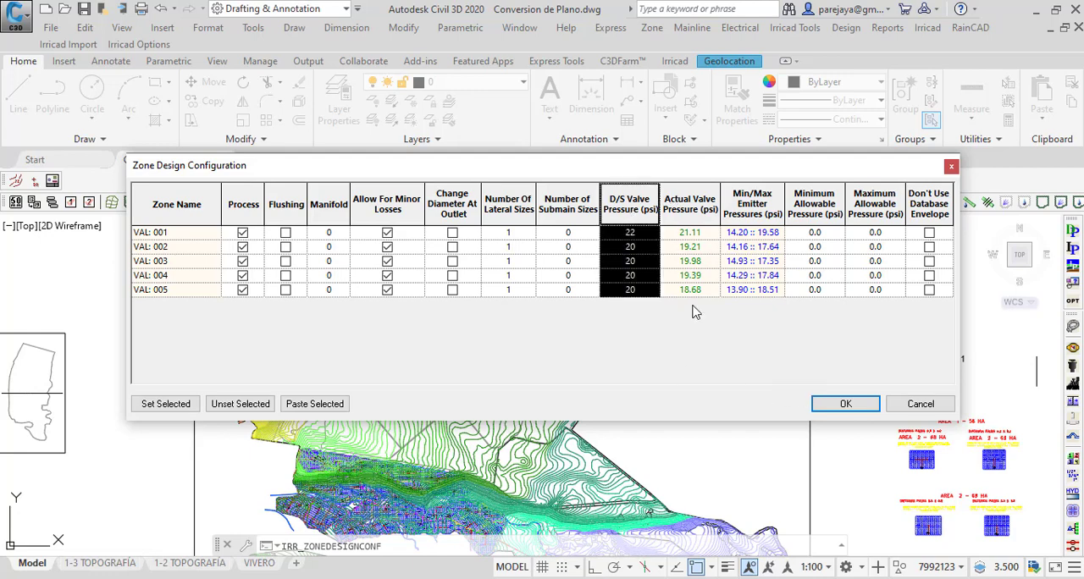
pyautogui.click(845, 404)
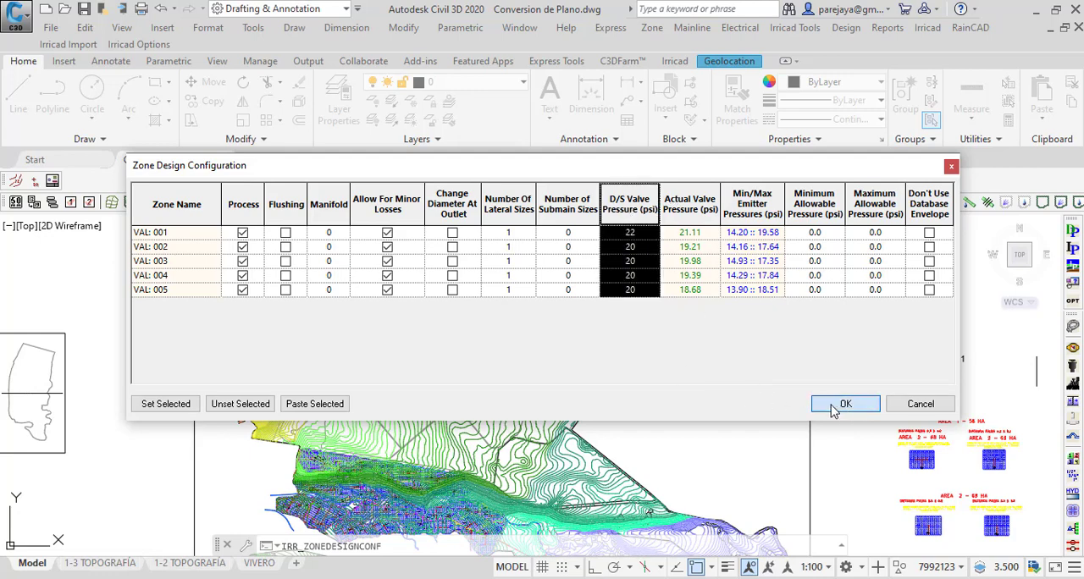
# Step: Rerun Zone Analysis with the assigned downstream valve pressures and dismiss the pipe velocity and nozzle pressure notices
pyautogui.click(846, 27)
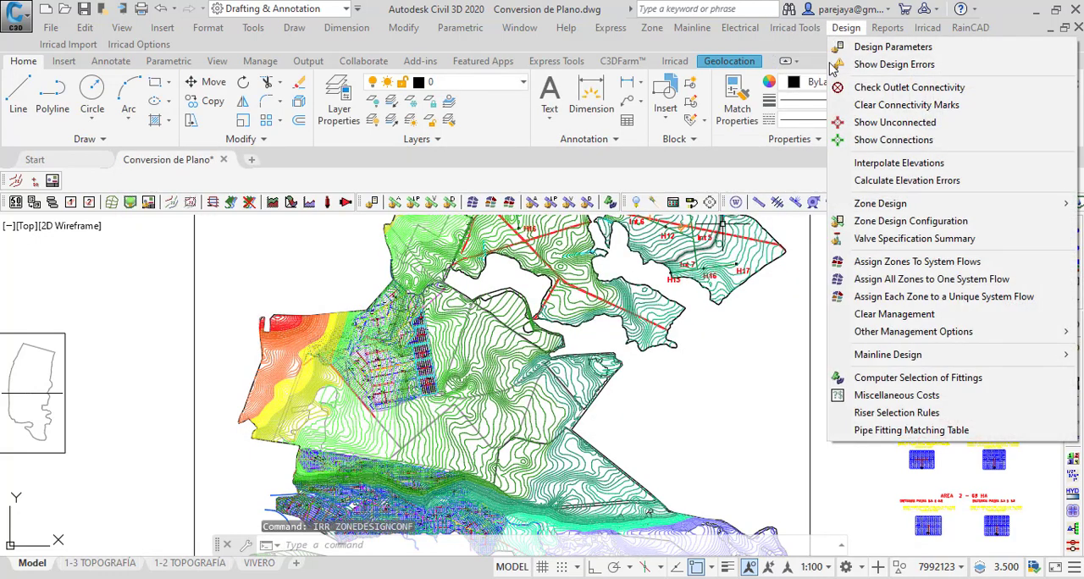
pyautogui.moveTo(876, 210)
pyautogui.click(754, 210)
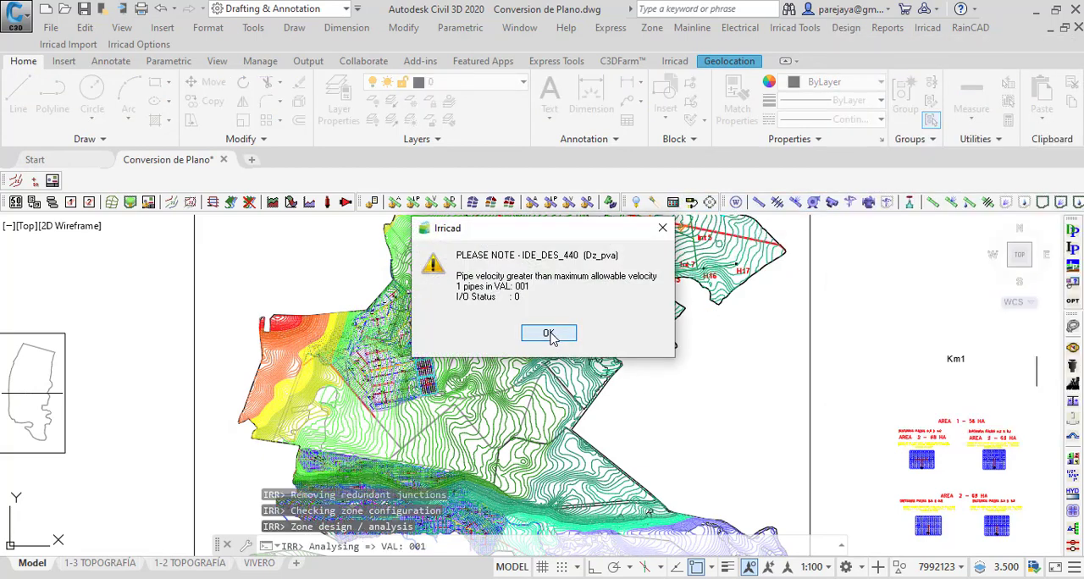
pyautogui.click(550, 334)
pyautogui.click(550, 335)
pyautogui.click(550, 334)
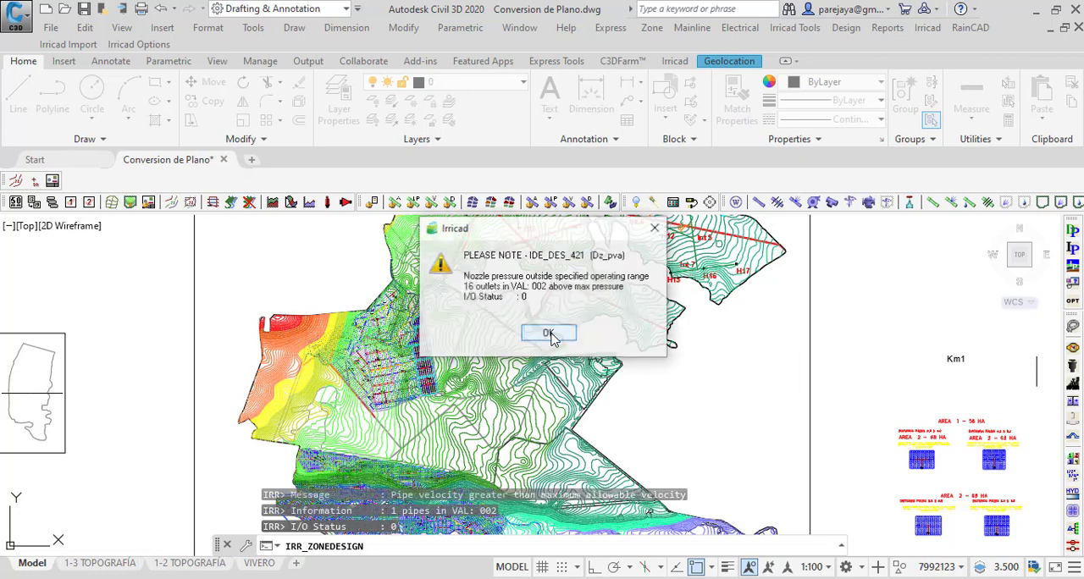
pyautogui.click(552, 336)
pyautogui.click(553, 335)
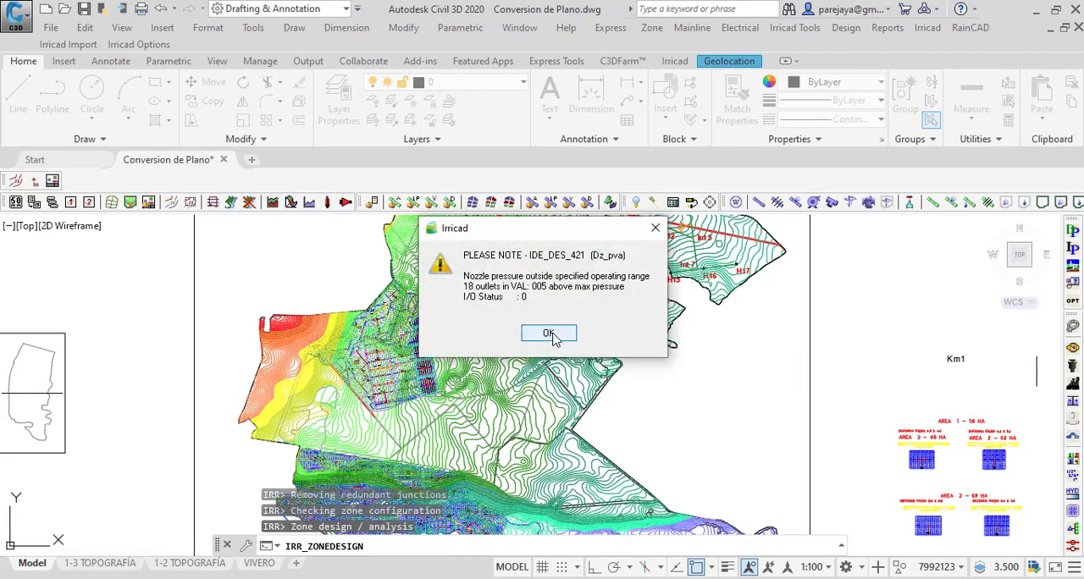
pyautogui.click(552, 336)
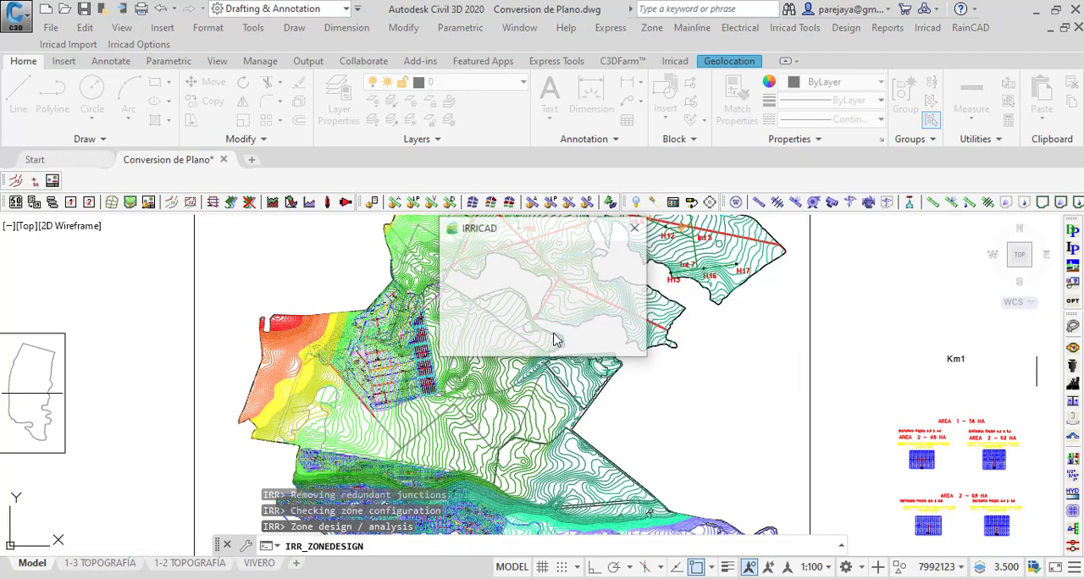
# Step: Reopen the Zone Design Configuration, compare the recalculated valve and minimum/maximum emitter pressures of the five zones, and close it
pyautogui.click(846, 27)
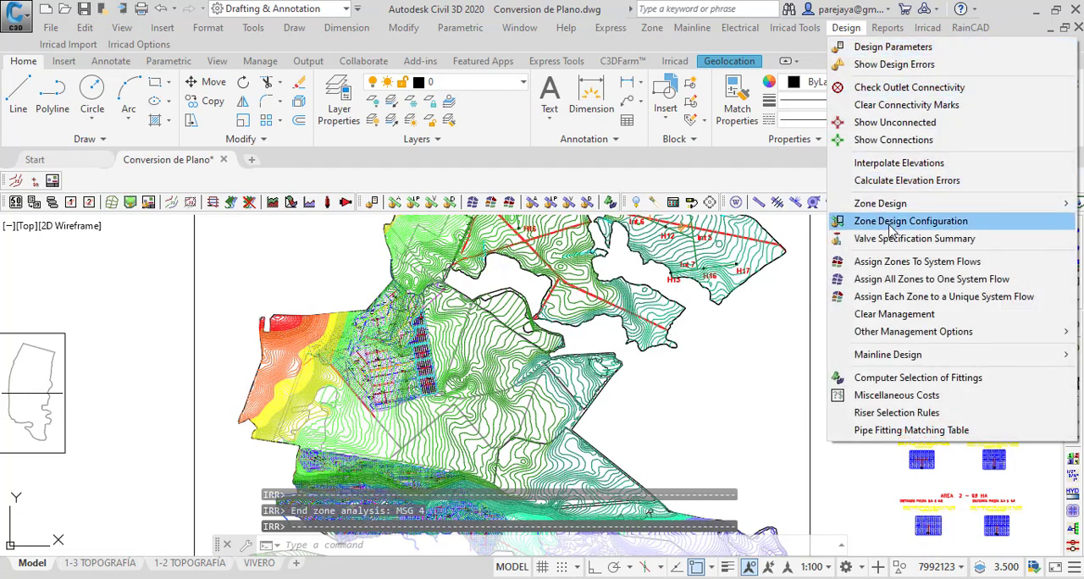
pyautogui.click(891, 221)
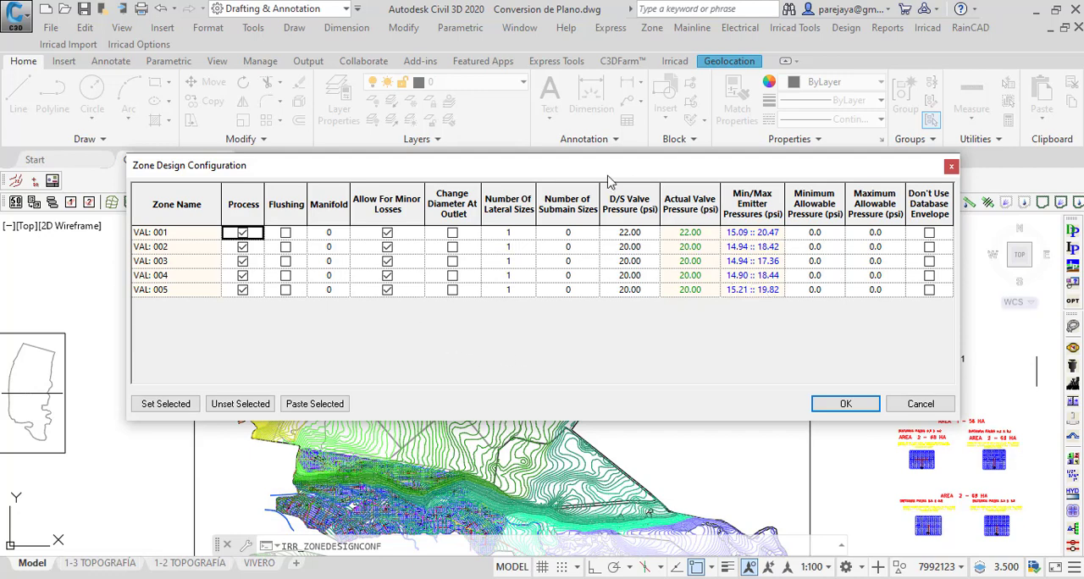
pyautogui.moveTo(608, 181); pyautogui.dragTo(504, 178)
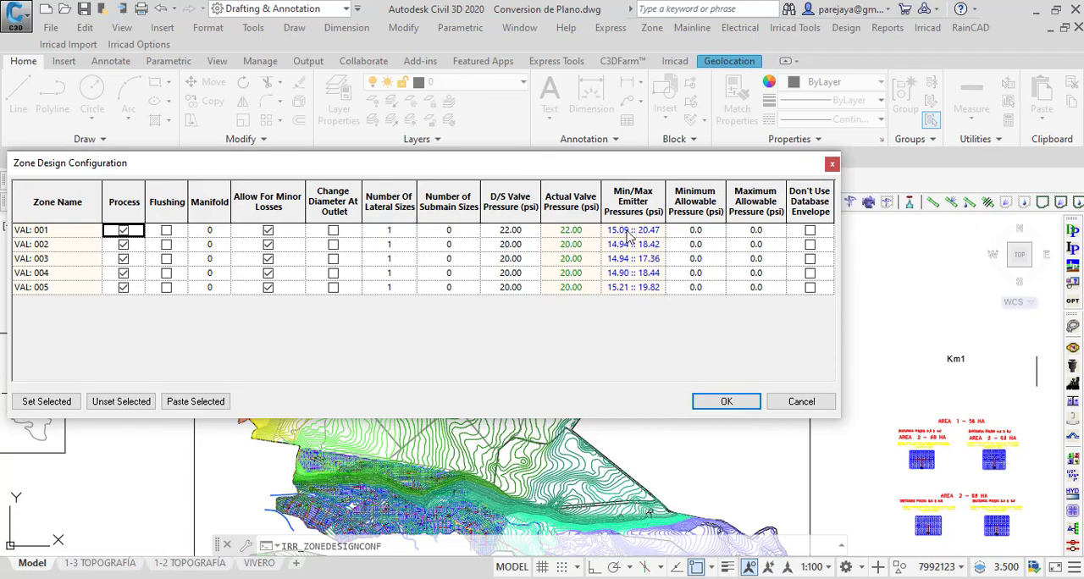
pyautogui.moveTo(593, 167); pyautogui.dragTo(486, 235)
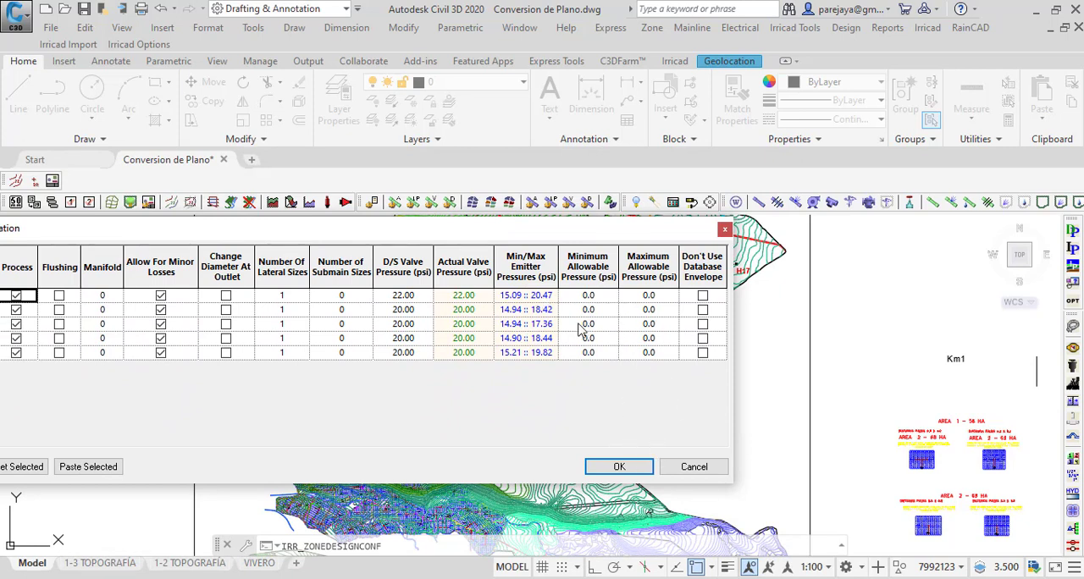
pyautogui.click(622, 465)
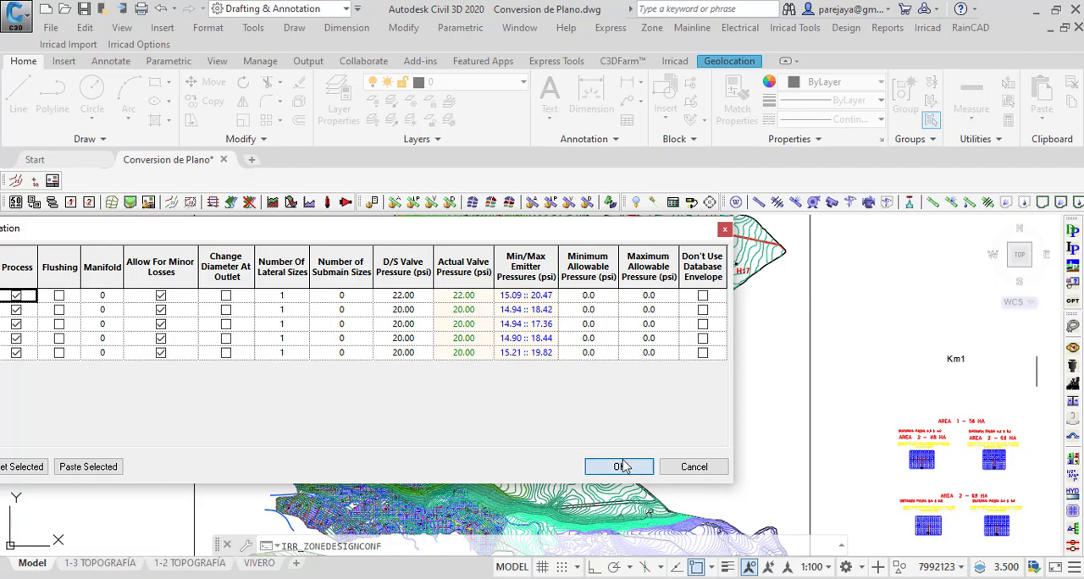
# Step: Turn off the layer VALVULAS HIRAULICA 3 PULG by picking the hydraulic valve symbol at VAL: 1
pyautogui.scroll(6, 430, 327)
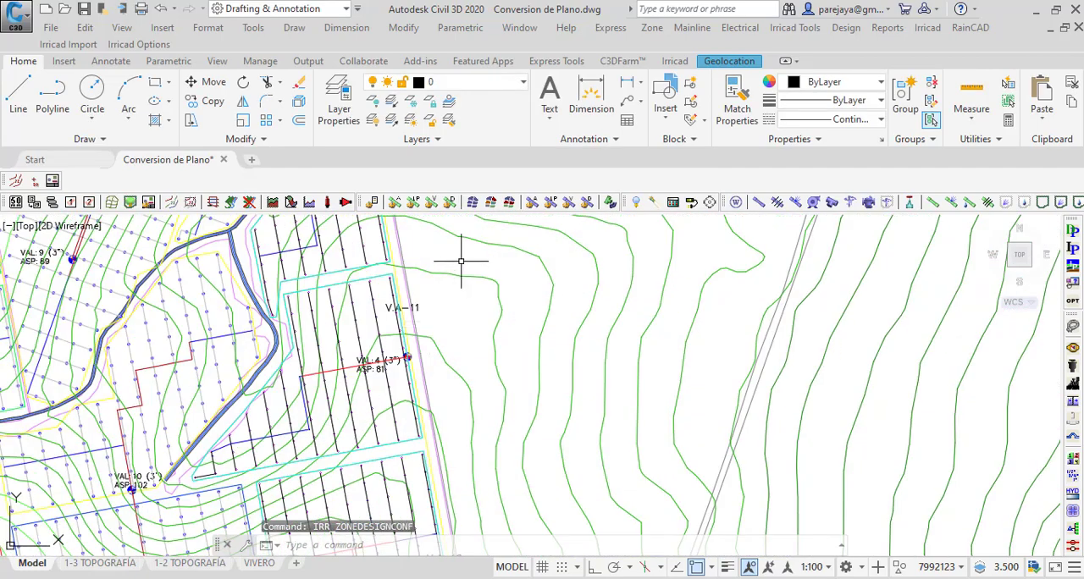
pyautogui.scroll(-3, 462, 261)
pyautogui.scroll(6, 445, 419)
pyautogui.scroll(-4, 518, 265)
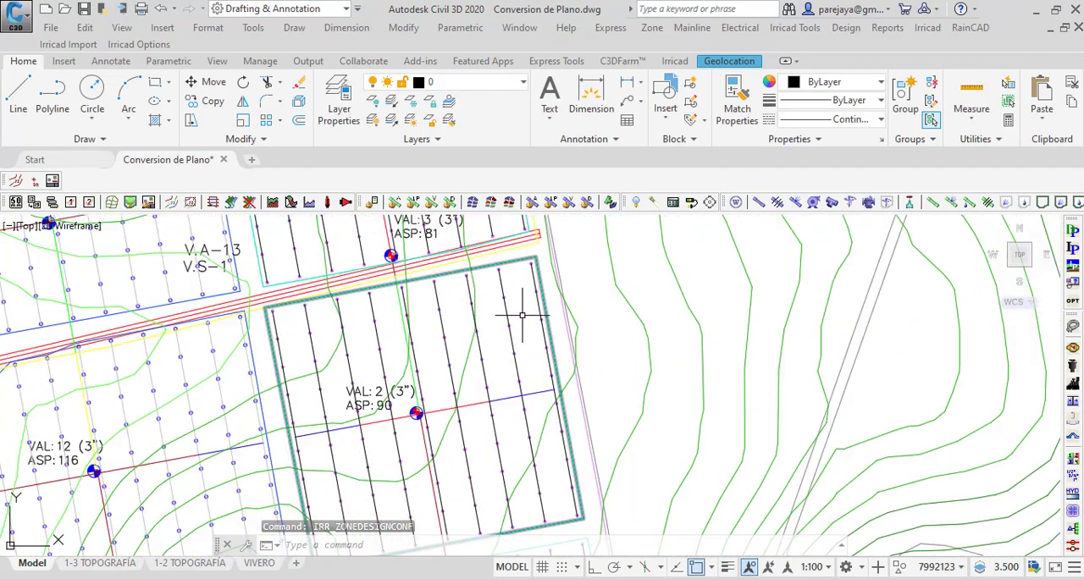
pyautogui.scroll(6, 489, 419)
pyautogui.scroll(-2, 471, 282)
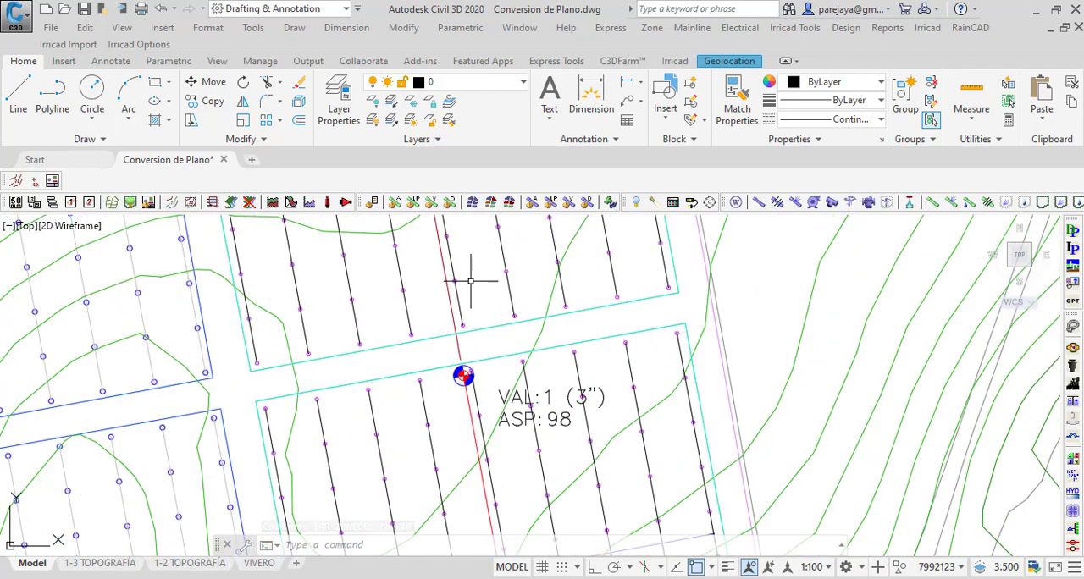
pyautogui.click(373, 101)
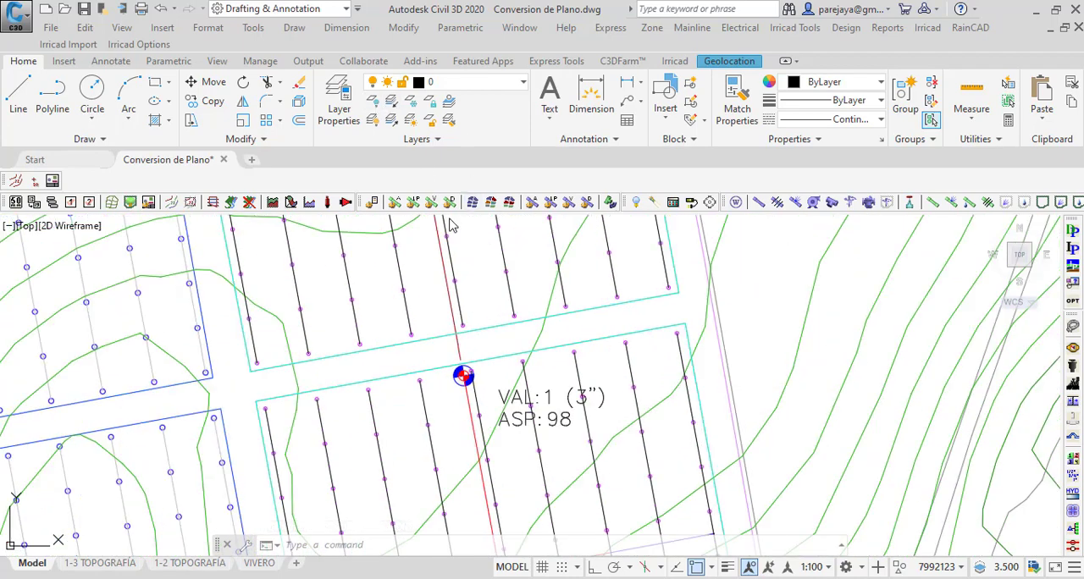
pyautogui.click(462, 375)
pyautogui.scroll(-5, 467, 364)
pyautogui.press('Escape')
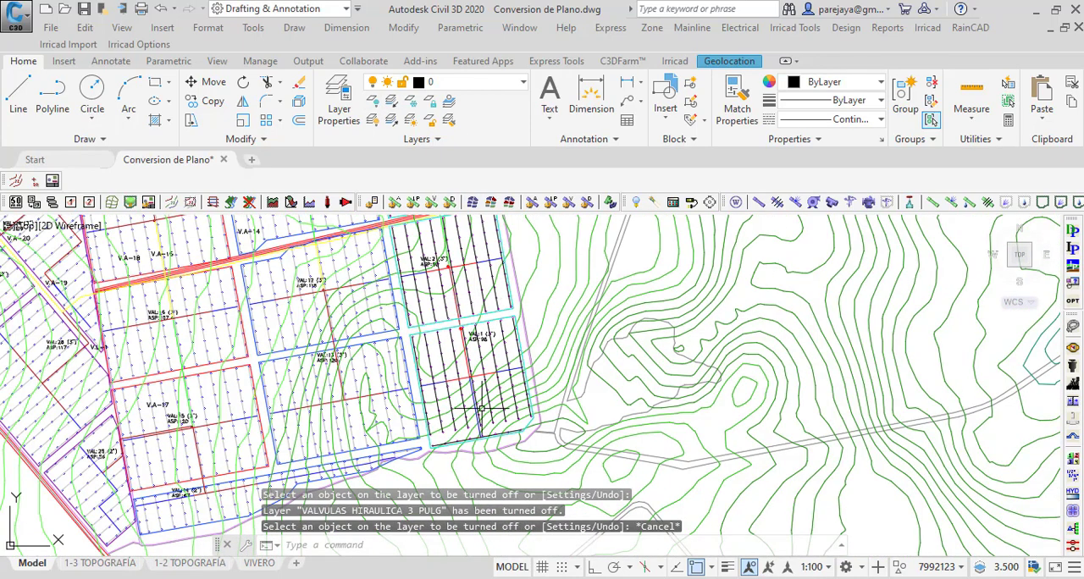
# Step: Select the Irricad control valve at VAL: 1 and open the zone pressure map settings for it
pyautogui.scroll(5, 480, 389)
pyautogui.scroll(-5, 493, 316)
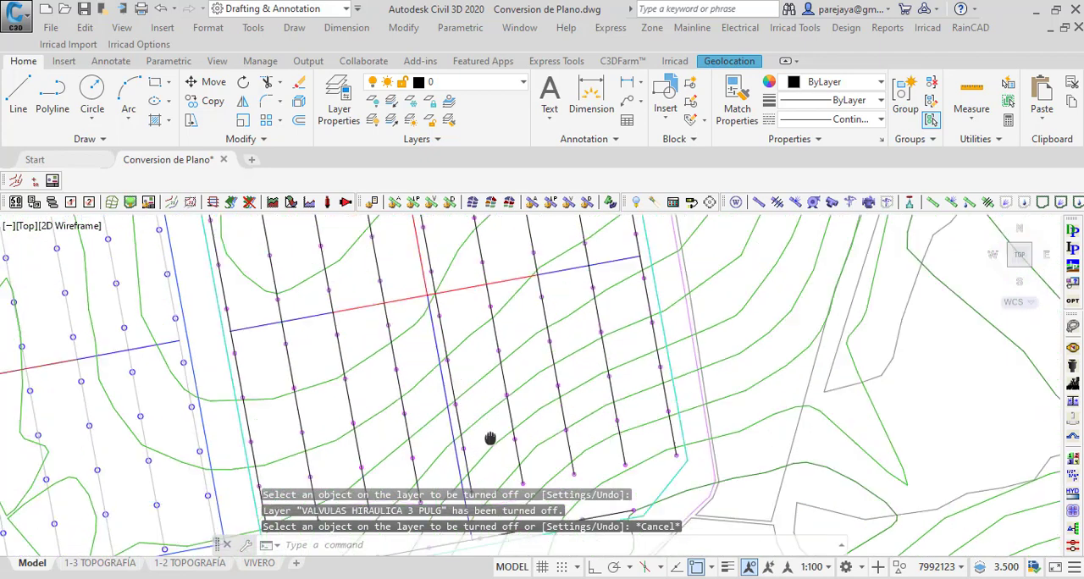
pyautogui.scroll(5, 441, 322)
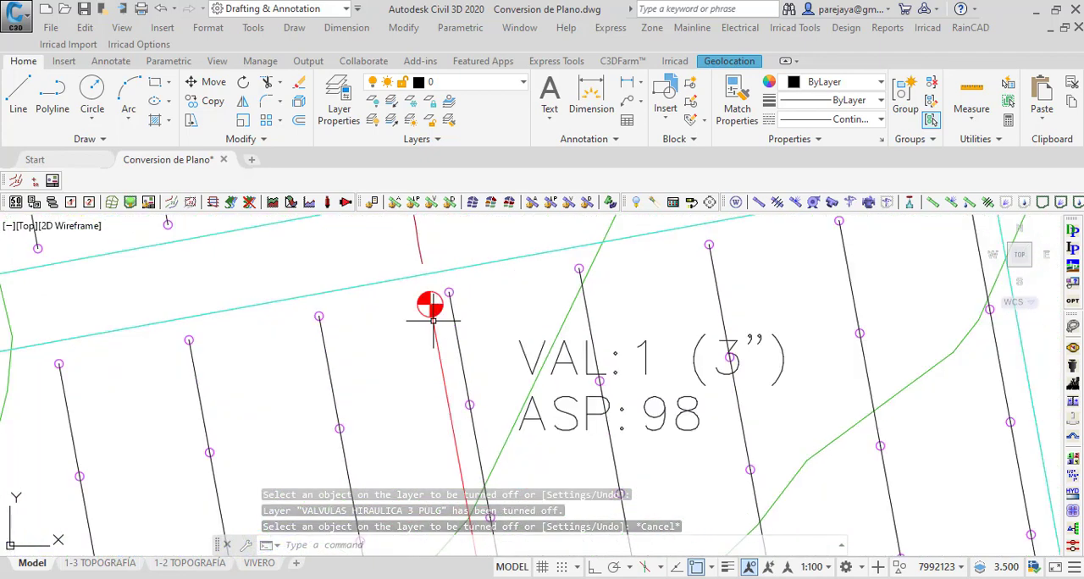
pyautogui.click(421, 306)
pyautogui.scroll(-2, 421, 399)
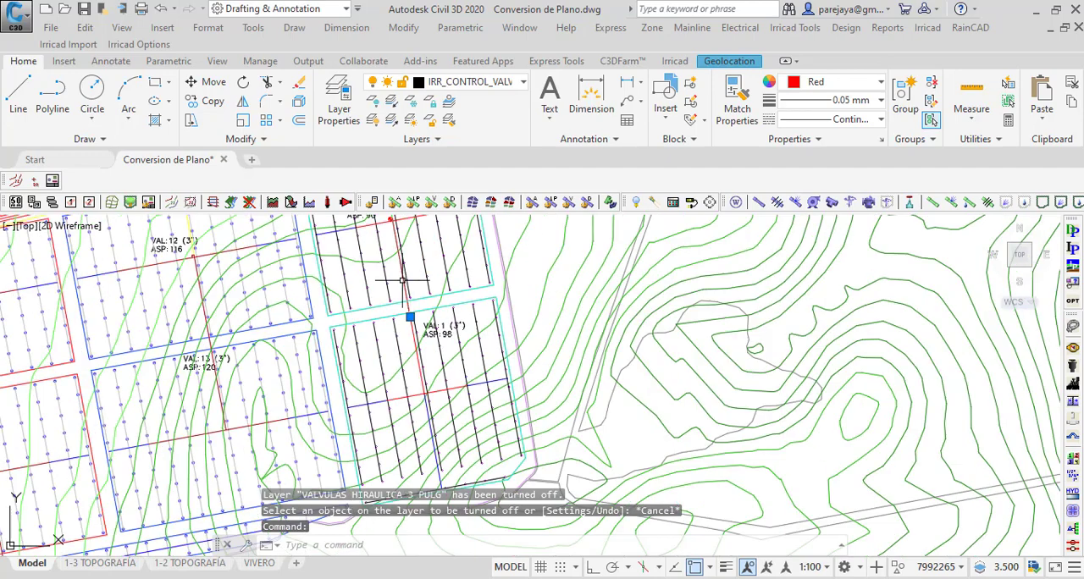
pyautogui.scroll(-3, 423, 377)
pyautogui.scroll(2, 428, 390)
pyautogui.scroll(-2, 407, 381)
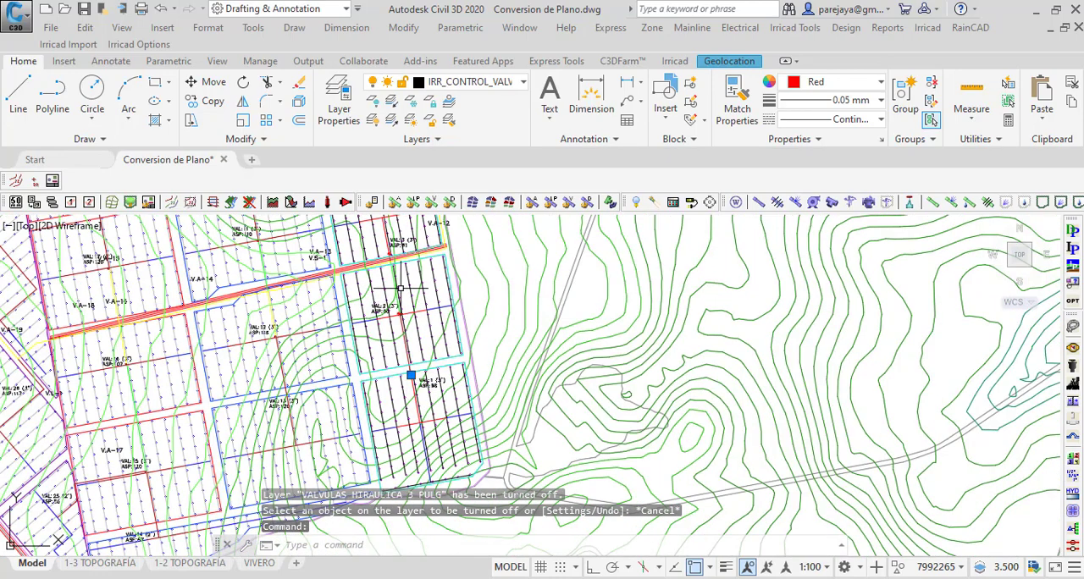
pyautogui.scroll(4, 413, 320)
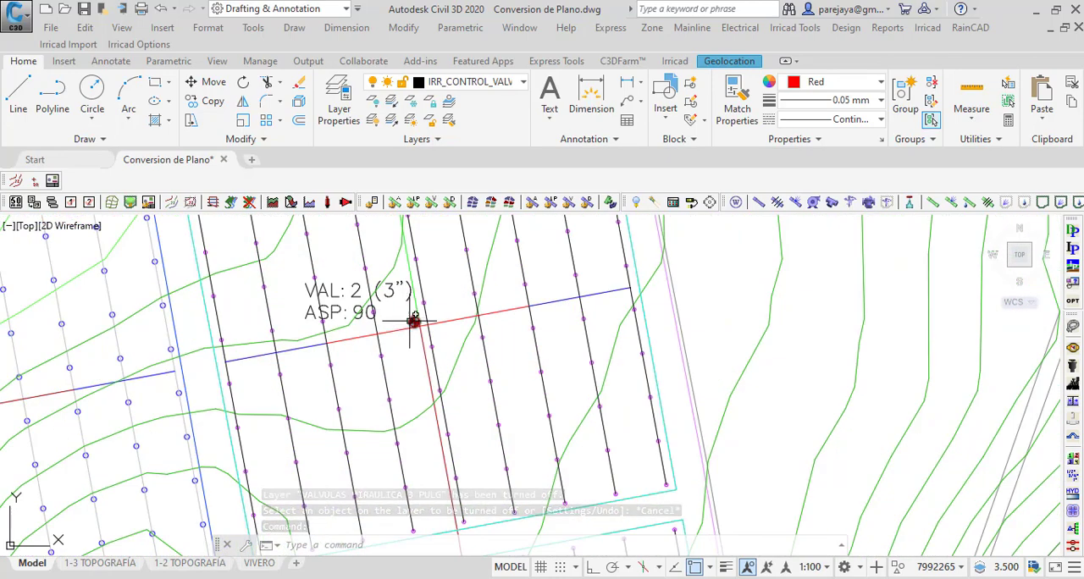
pyautogui.scroll(5, 414, 321)
pyautogui.scroll(-5, 415, 320)
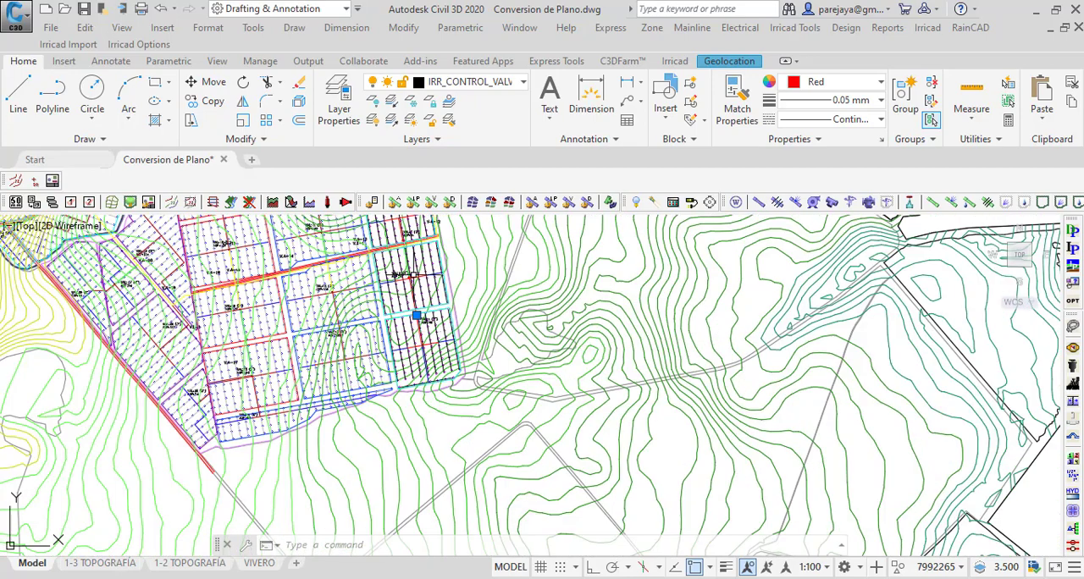
pyautogui.scroll(2, 413, 318)
pyautogui.click(886, 28)
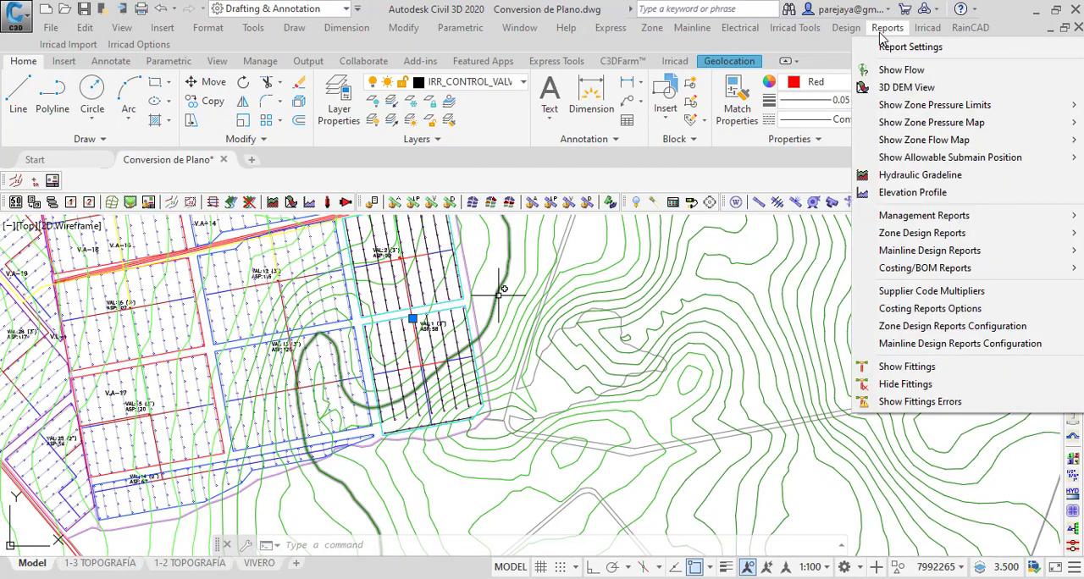
pyautogui.moveTo(931, 127)
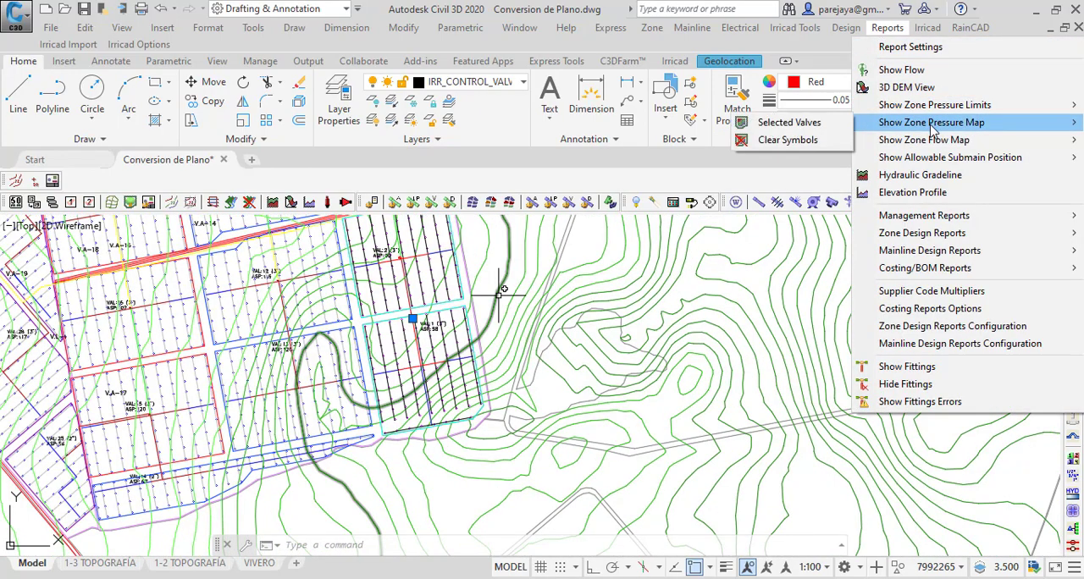
pyautogui.click(783, 122)
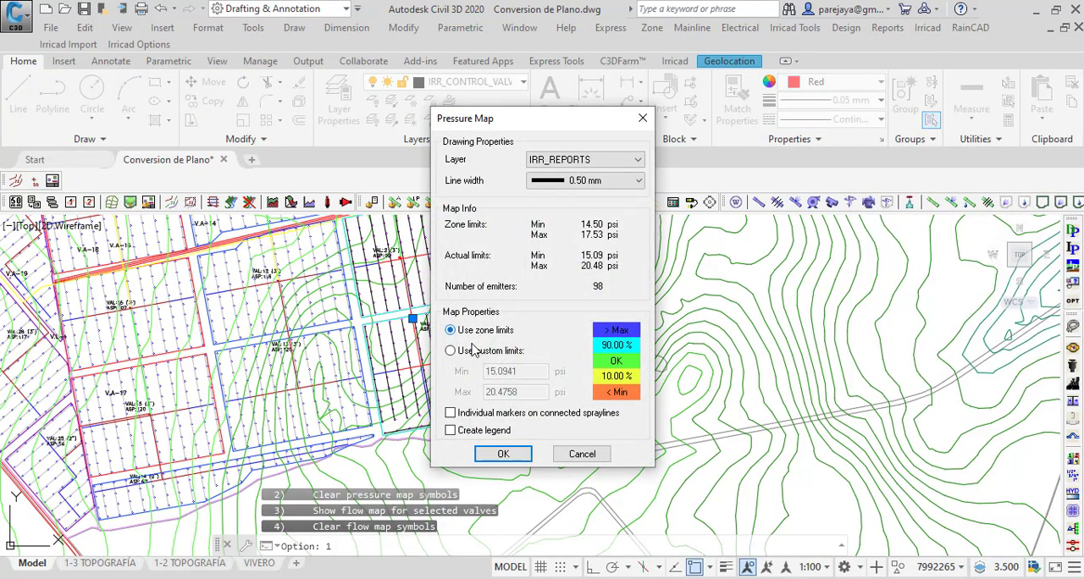
pyautogui.moveTo(566, 121); pyautogui.dragTo(727, 109)
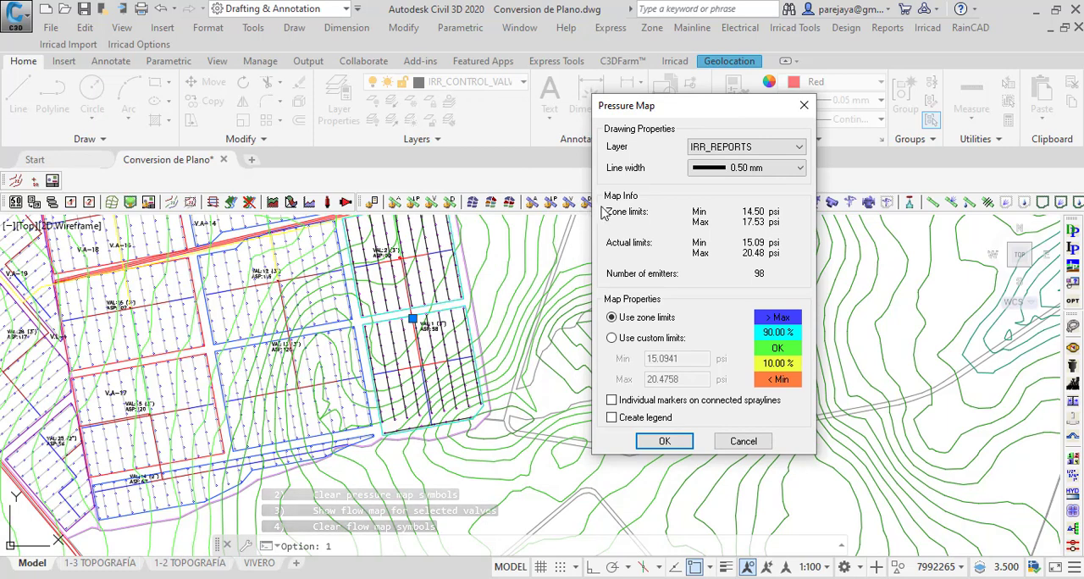
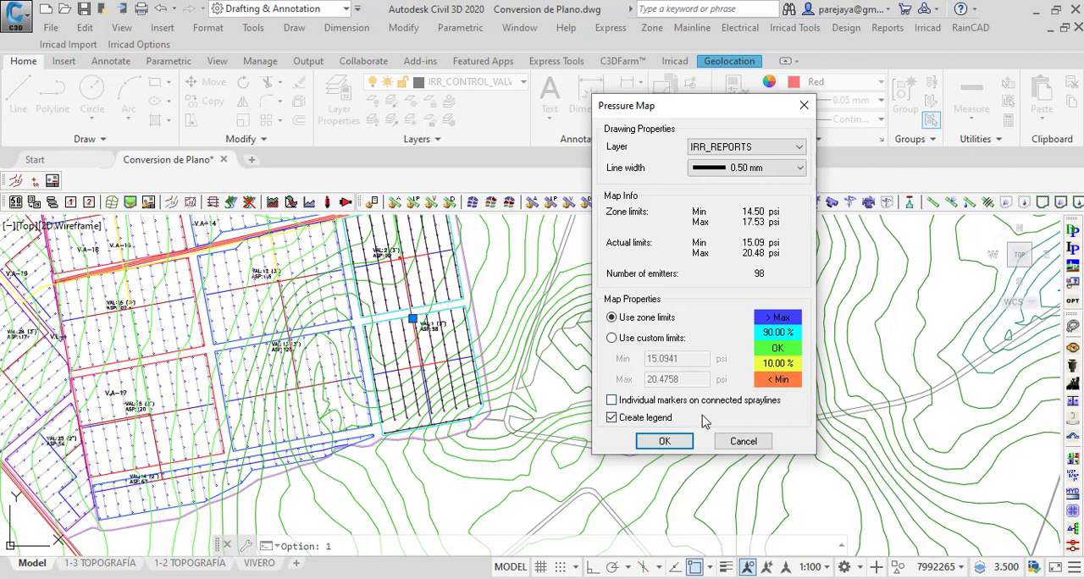
# Step: Create the VAL: 1 pressure map using zone limits, individual markers on connected spraylines and a legend
pyautogui.click(613, 402)
pyautogui.click(662, 442)
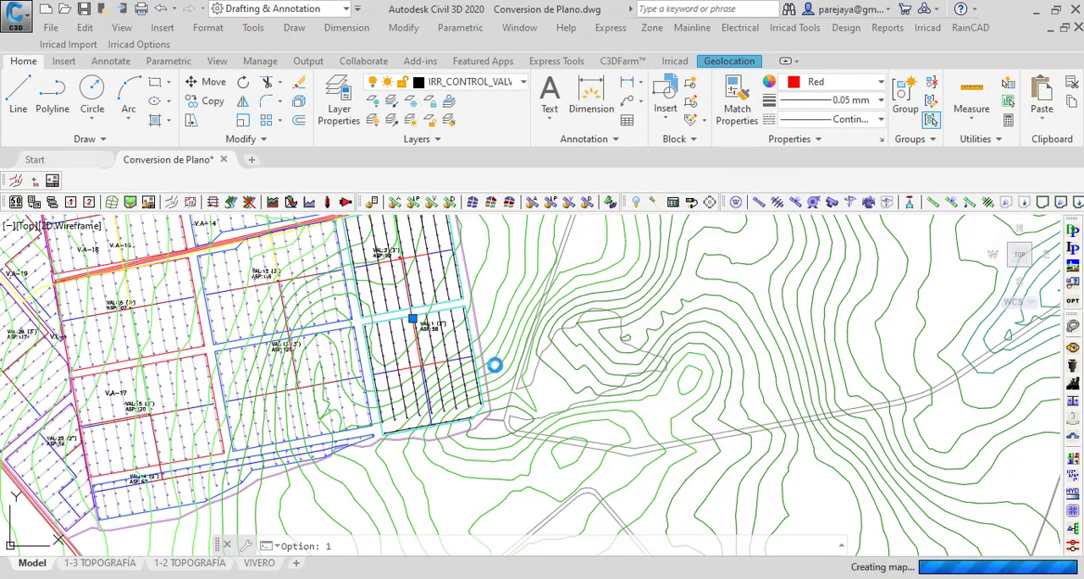
pyautogui.scroll(8, 492, 363)
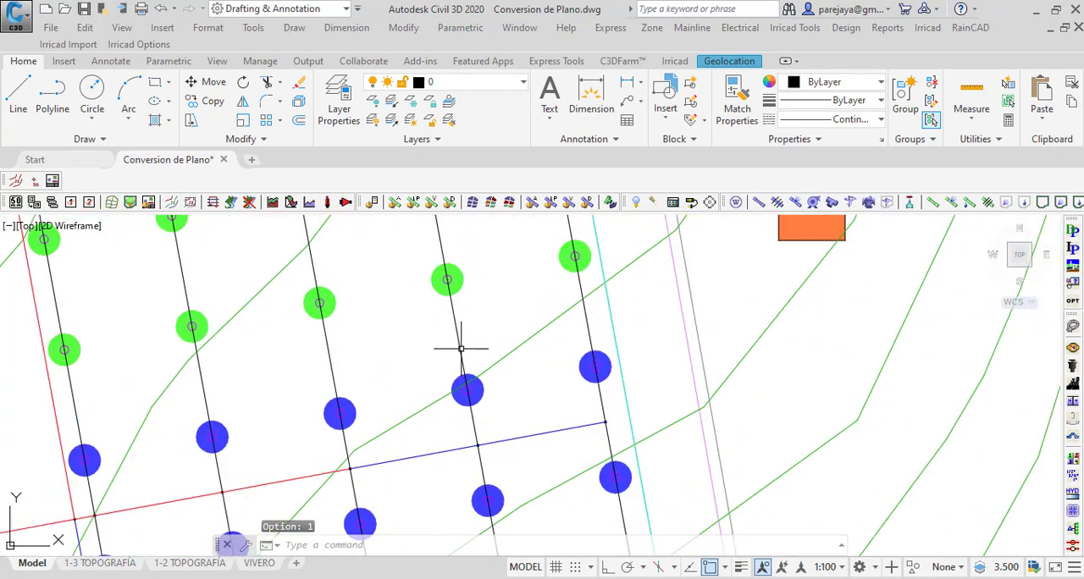
# Step: Examine the coloured emitter markers of the VAL: 1 pressure map against the legend, from the valve to the southern laterals
pyautogui.scroll(-2, 459, 352)
pyautogui.scroll(-5, 381, 407)
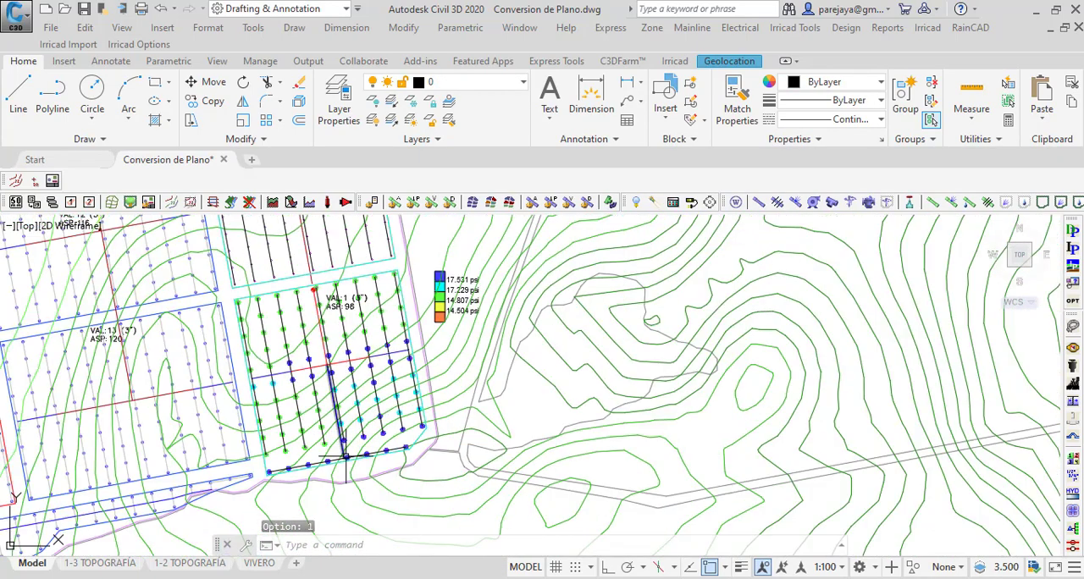
pyautogui.scroll(4, 351, 453)
pyautogui.scroll(-2, 372, 445)
pyautogui.scroll(3, 335, 326)
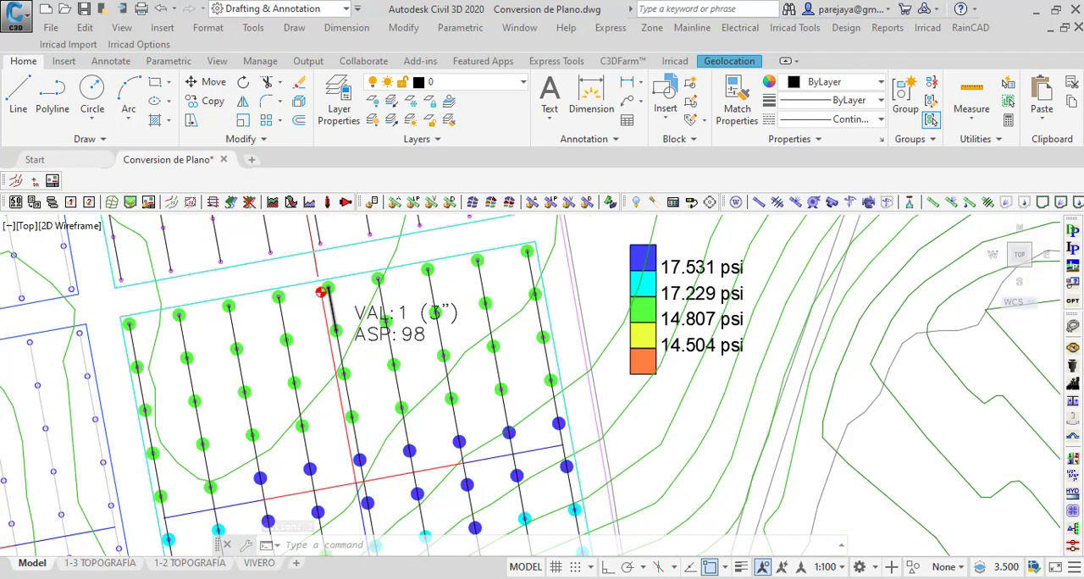
pyautogui.moveTo(372, 446); pyautogui.dragTo(321, 335, button='middle')
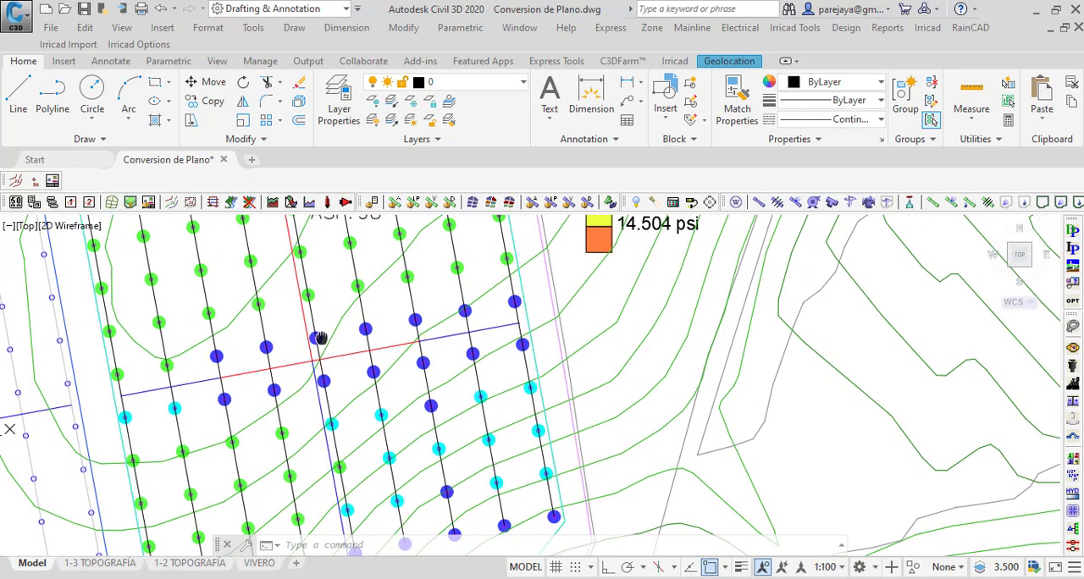
pyautogui.scroll(-2, 324, 335)
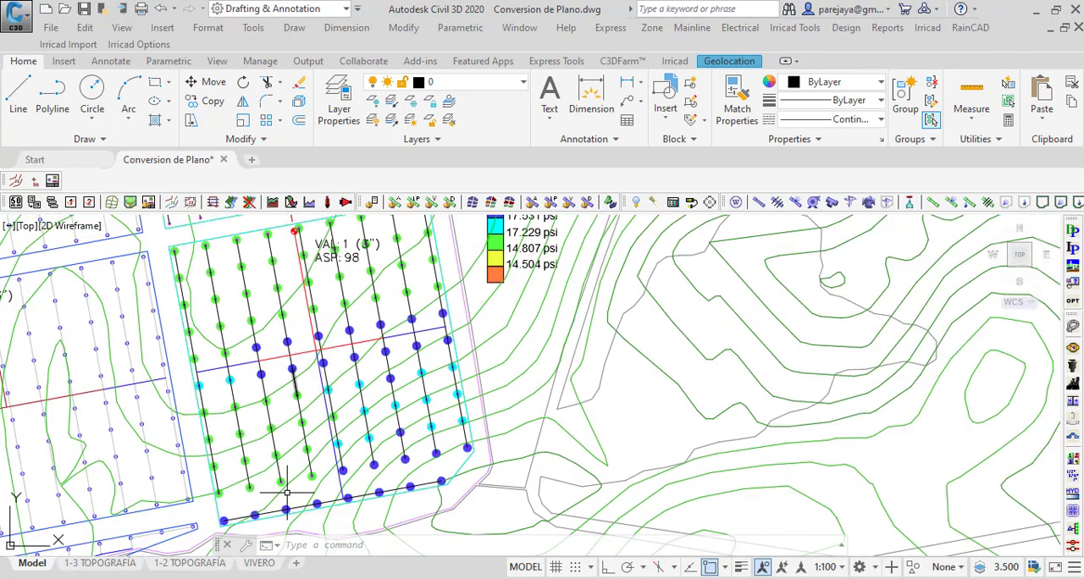
pyautogui.scroll(-2, 373, 364)
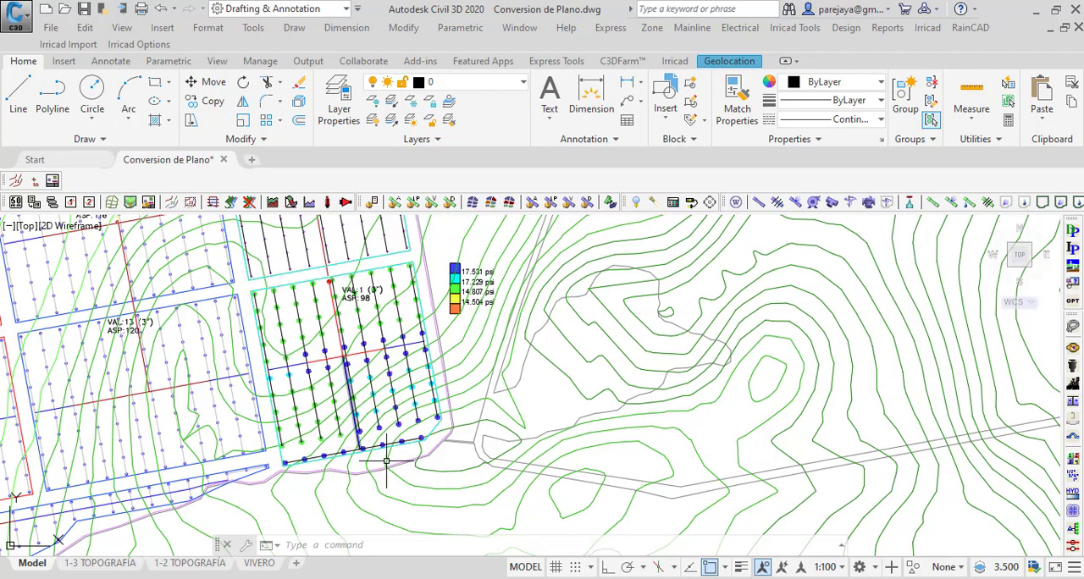
pyautogui.scroll(1, 408, 440)
pyautogui.scroll(-1, 409, 438)
pyautogui.scroll(-2, 416, 447)
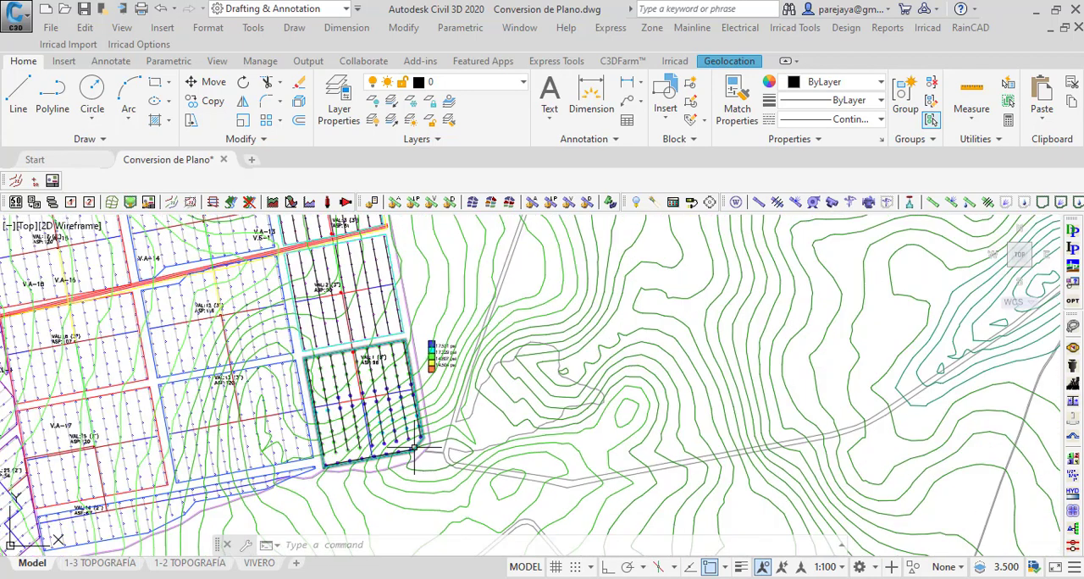
pyautogui.scroll(1, 364, 360)
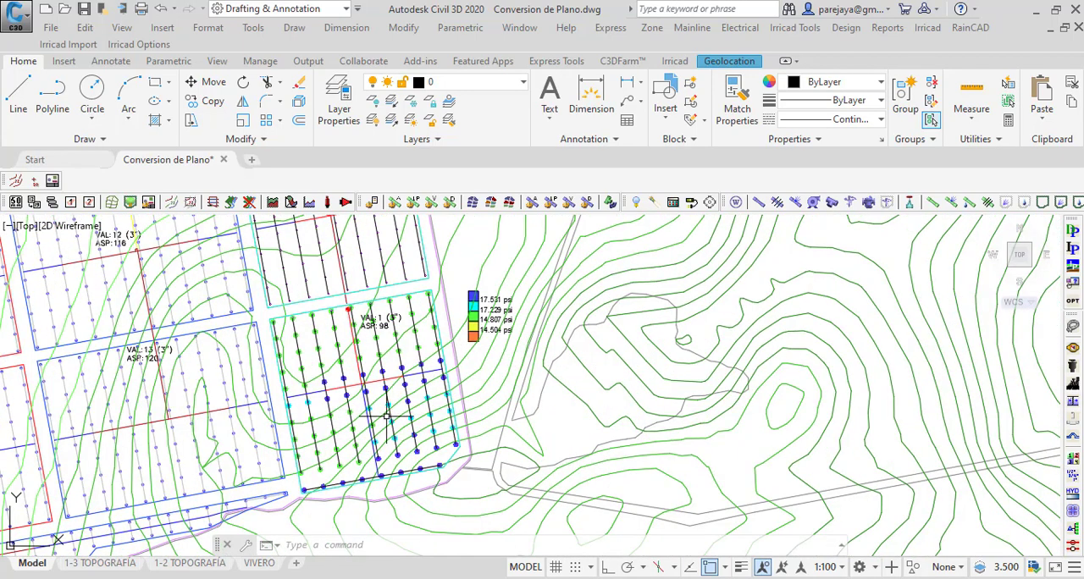
pyautogui.scroll(5, 341, 454)
pyautogui.scroll(-6, 382, 395)
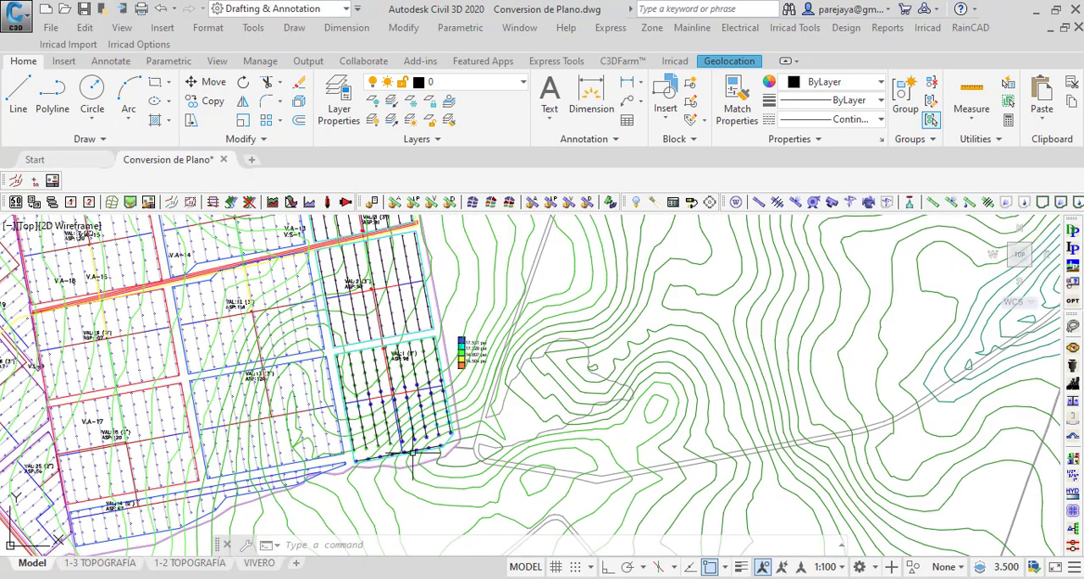
# Step: Draw a line about 138 m long across the VAL: 1 zone, from its northern edge beside the valve to its southern boundary
pyautogui.click(17, 93)
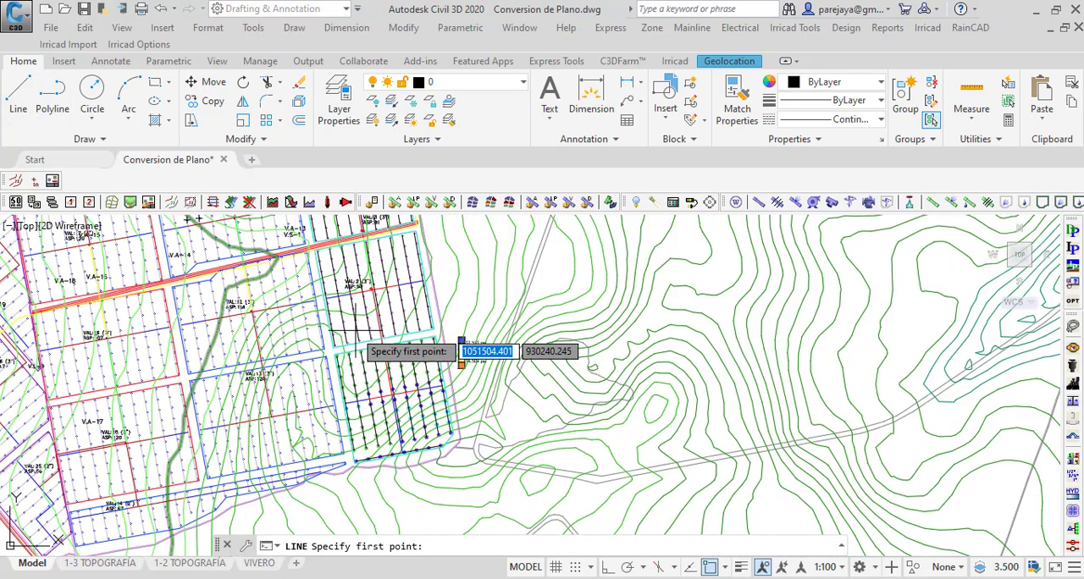
pyautogui.scroll(3, 368, 347)
pyautogui.scroll(-1, 387, 299)
pyautogui.scroll(3, 356, 356)
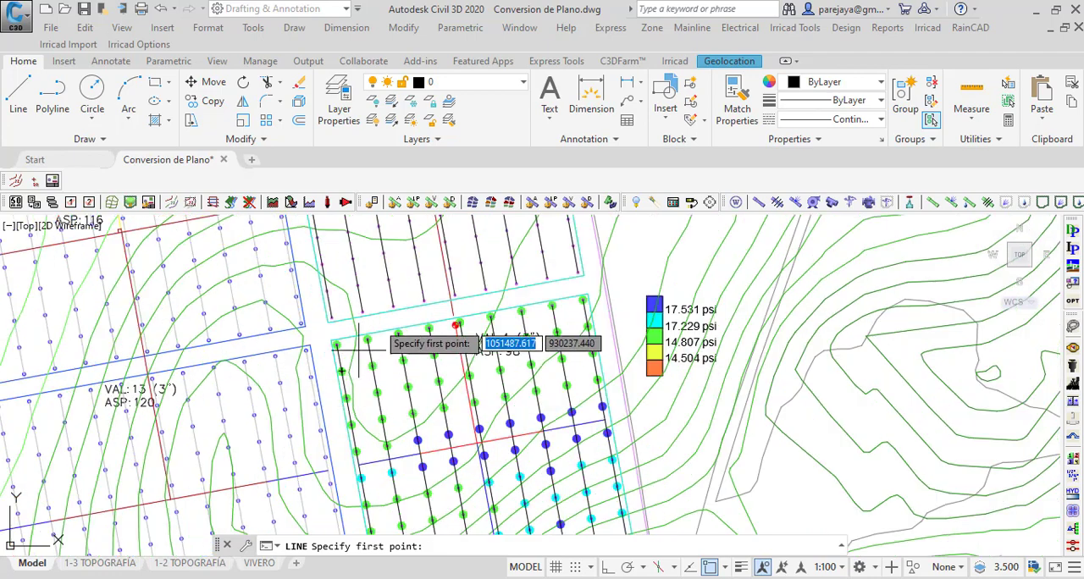
pyautogui.scroll(-5, 398, 331)
pyautogui.scroll(7, 449, 335)
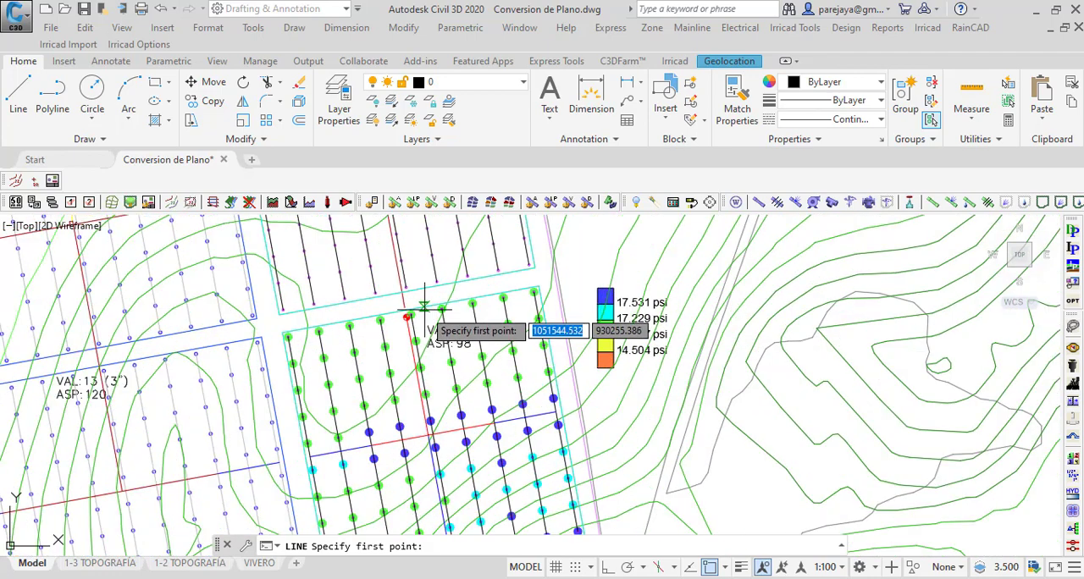
pyautogui.click(437, 280)
pyautogui.scroll(-3, 445, 273)
pyautogui.scroll(4, 465, 464)
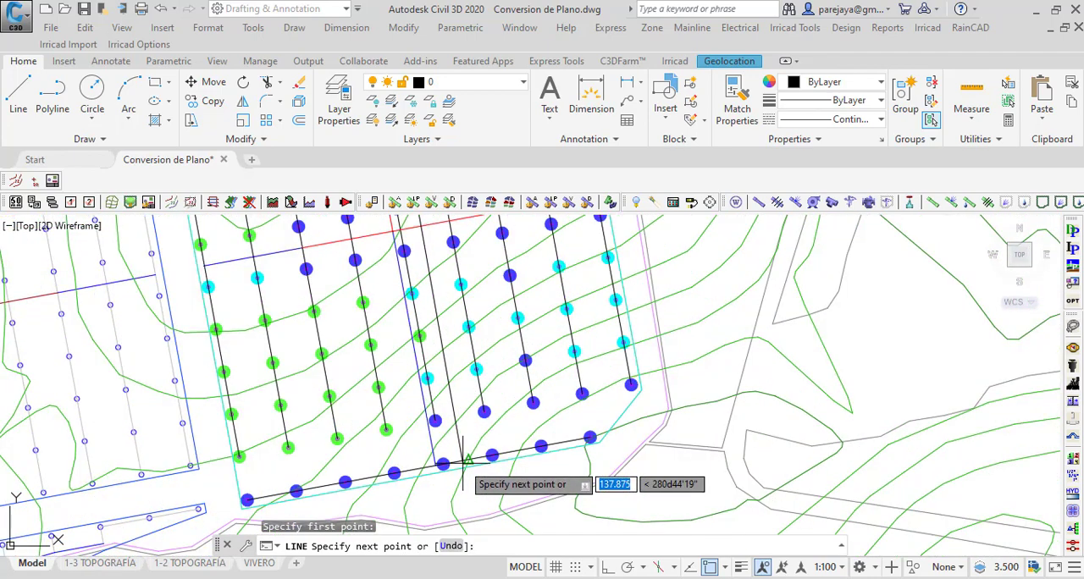
pyautogui.click(468, 460)
pyautogui.press('Escape')
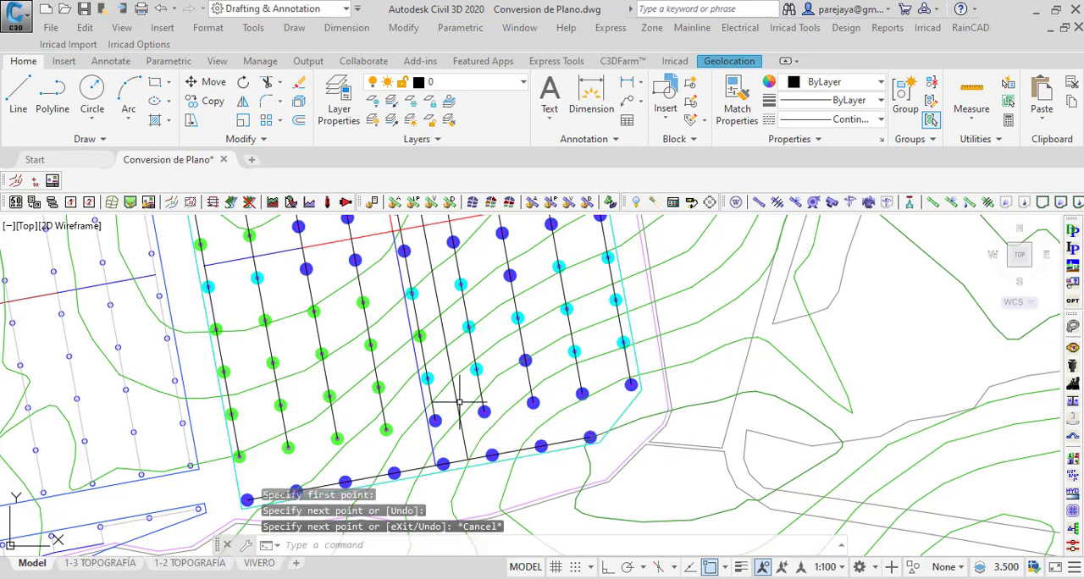
# Step: Generate the Elevation Profile along the line crossing the VAL: 1 zone, review the terrain slope, and close the profile
pyautogui.click(460, 411)
pyautogui.click(921, 31)
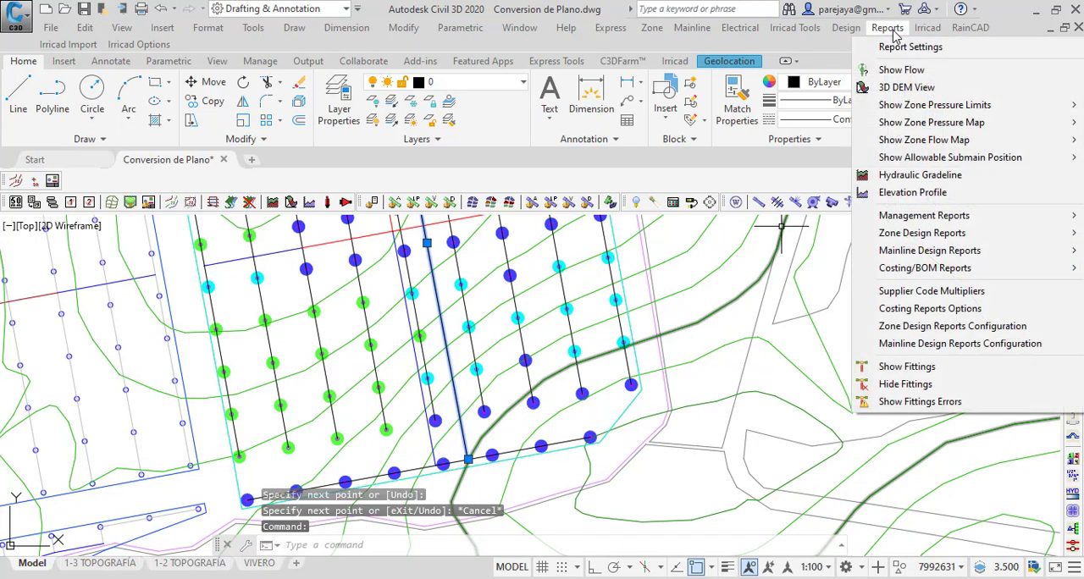
pyautogui.click(925, 196)
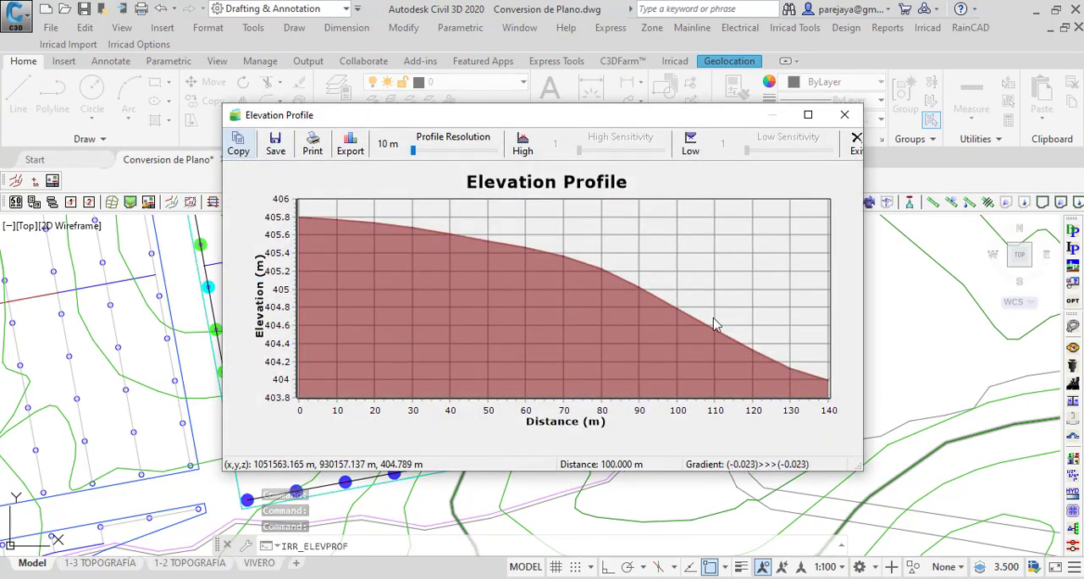
pyautogui.moveTo(467, 120); pyautogui.dragTo(626, 252)
pyautogui.click(1003, 244)
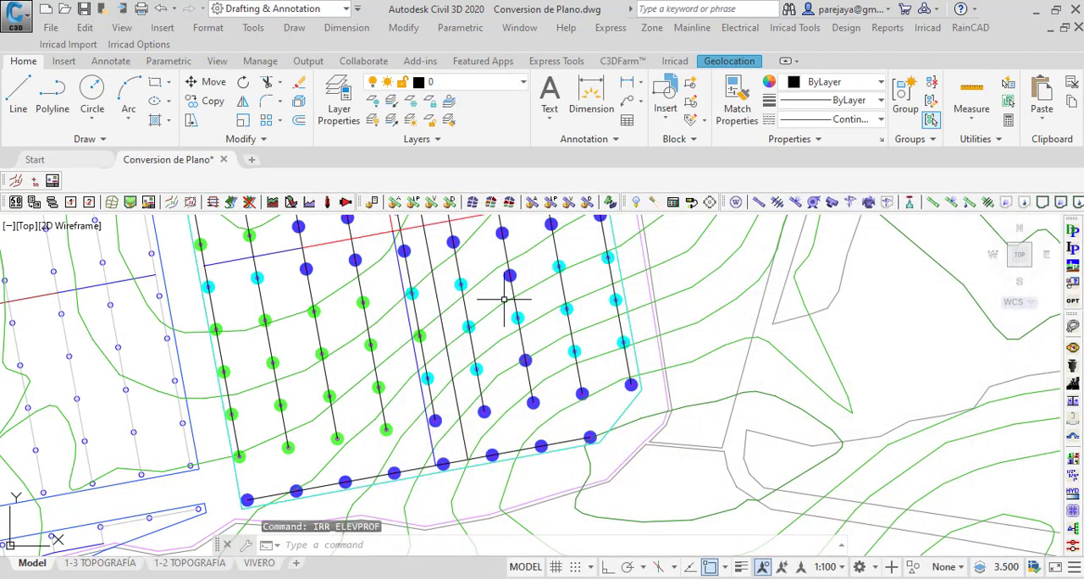
# Step: Erase the auxiliary line crossing the VAL: 1 zone
pyautogui.click(456, 399)
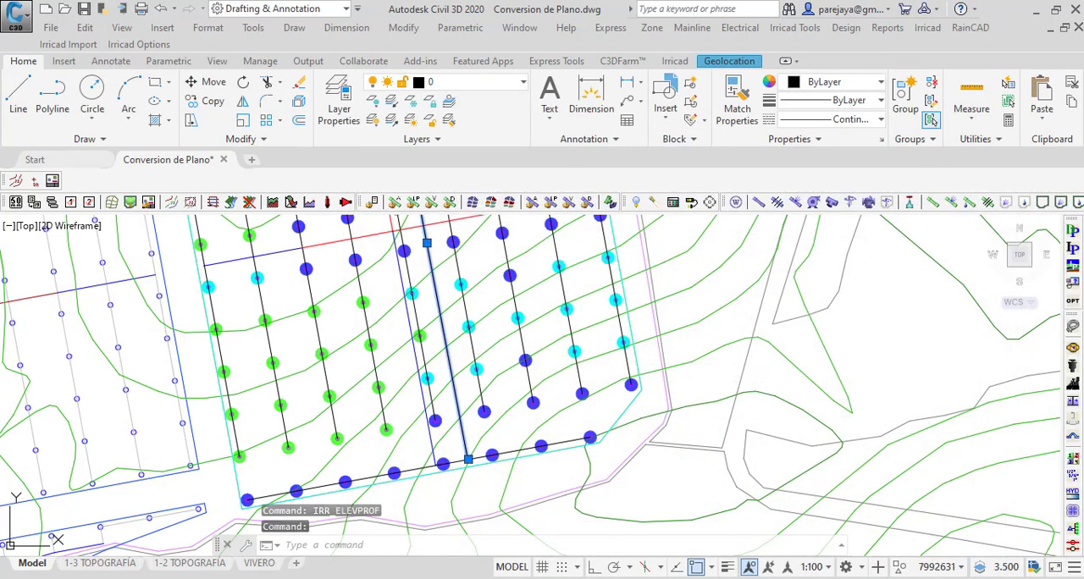
pyautogui.press('Delete')
pyautogui.scroll(-8, 452, 438)
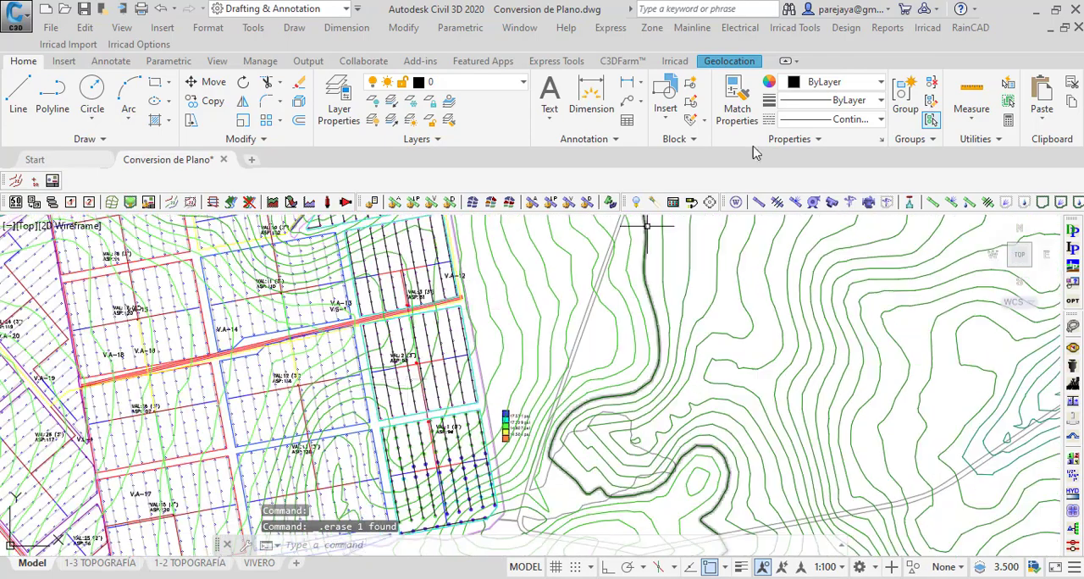
# Step: Clear the zone flow map symbols from the drawing
pyautogui.click(927, 27)
pyautogui.moveTo(887, 27)
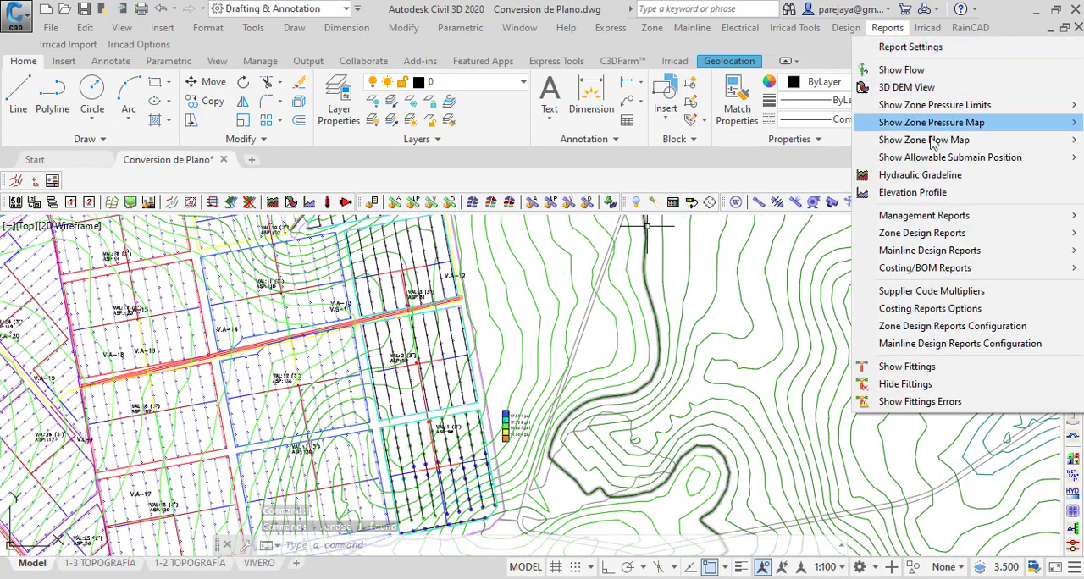
pyautogui.moveTo(937, 142)
pyautogui.click(827, 160)
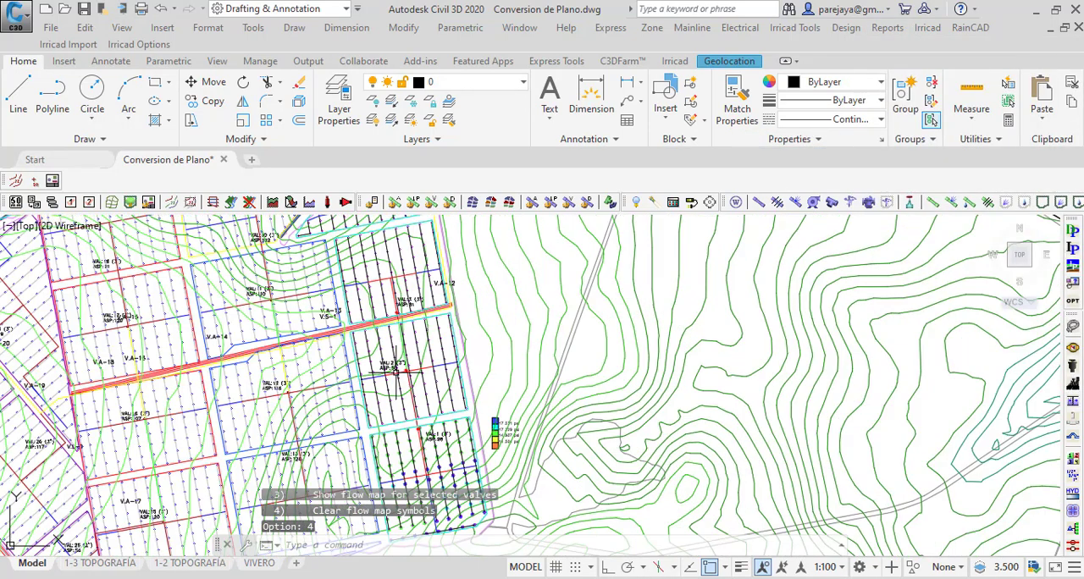
# Step: Show the zone pressure limits for all valves
pyautogui.click(897, 30)
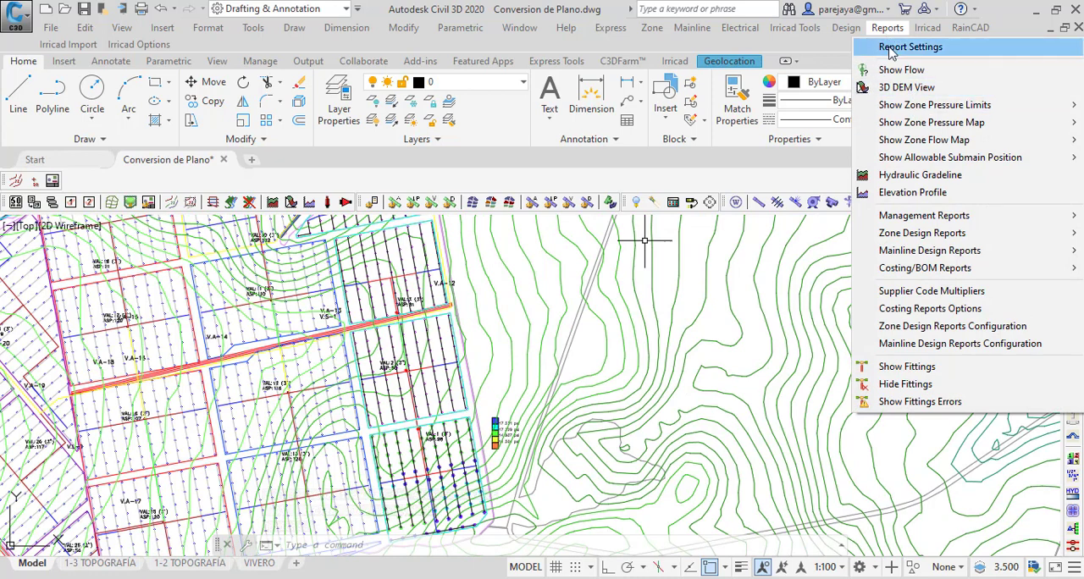
pyautogui.moveTo(937, 110)
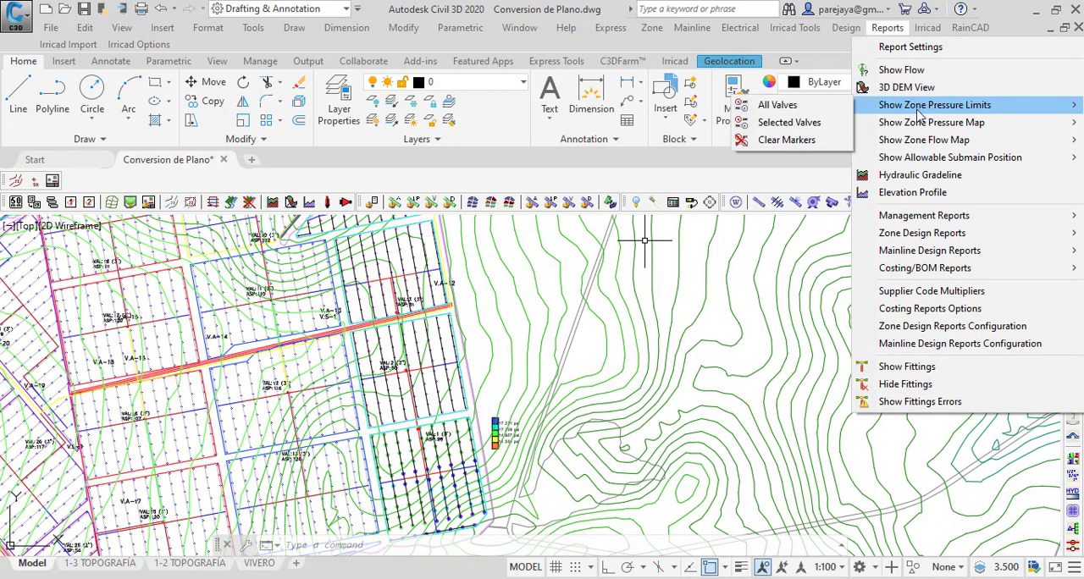
pyautogui.click(771, 105)
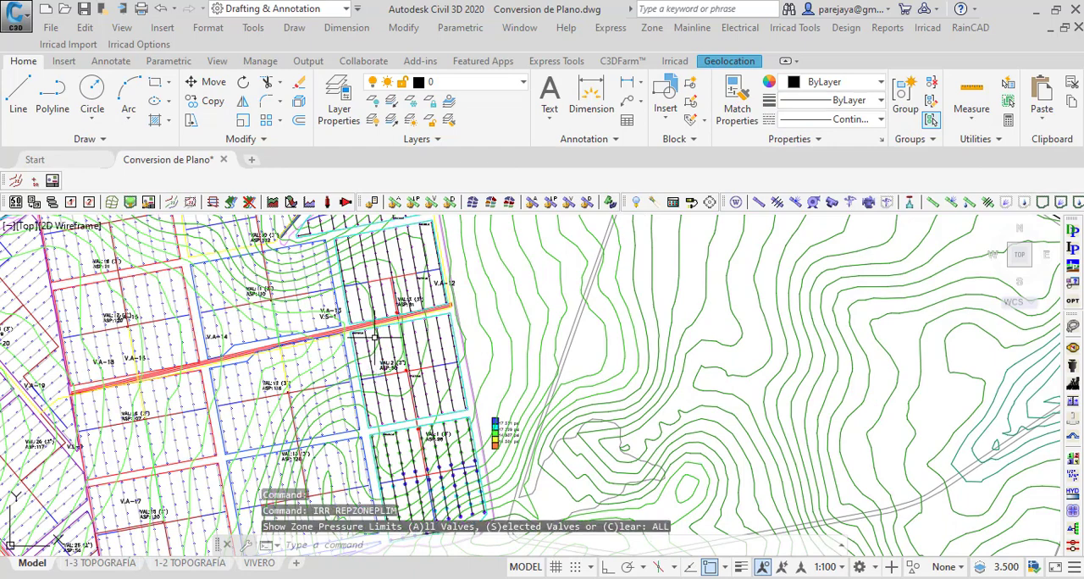
# Step: Examine the minimum and maximum pressure markers placed in the zones of VAL: 1, VAL: 2 and VAL: 3
pyautogui.scroll(5, 377, 371)
pyautogui.scroll(-6, 262, 288)
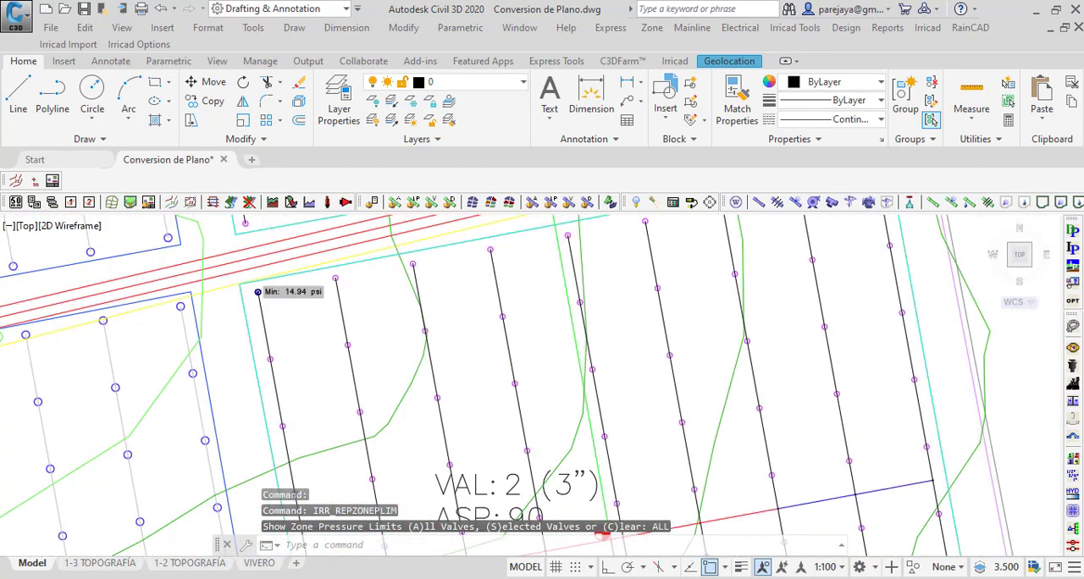
pyautogui.scroll(6, 360, 347)
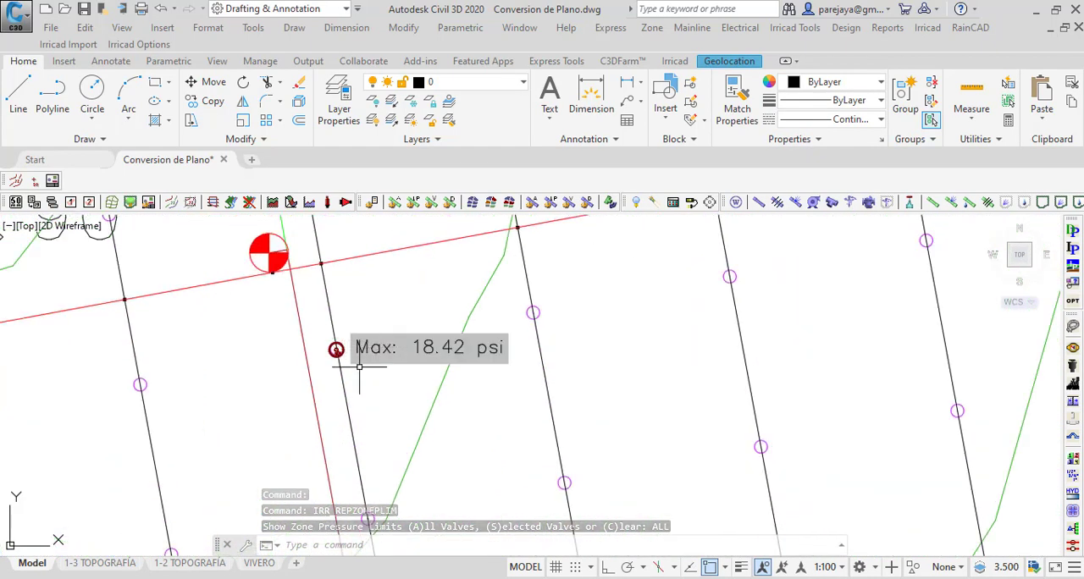
pyautogui.scroll(-6, 360, 347)
pyautogui.scroll(5, 361, 340)
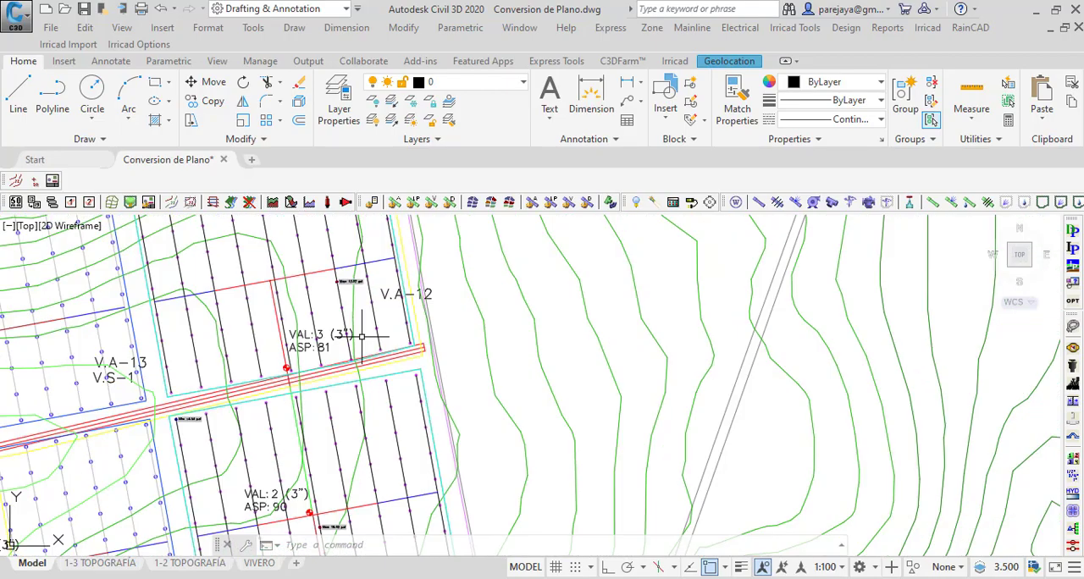
pyautogui.scroll(-7, 347, 368)
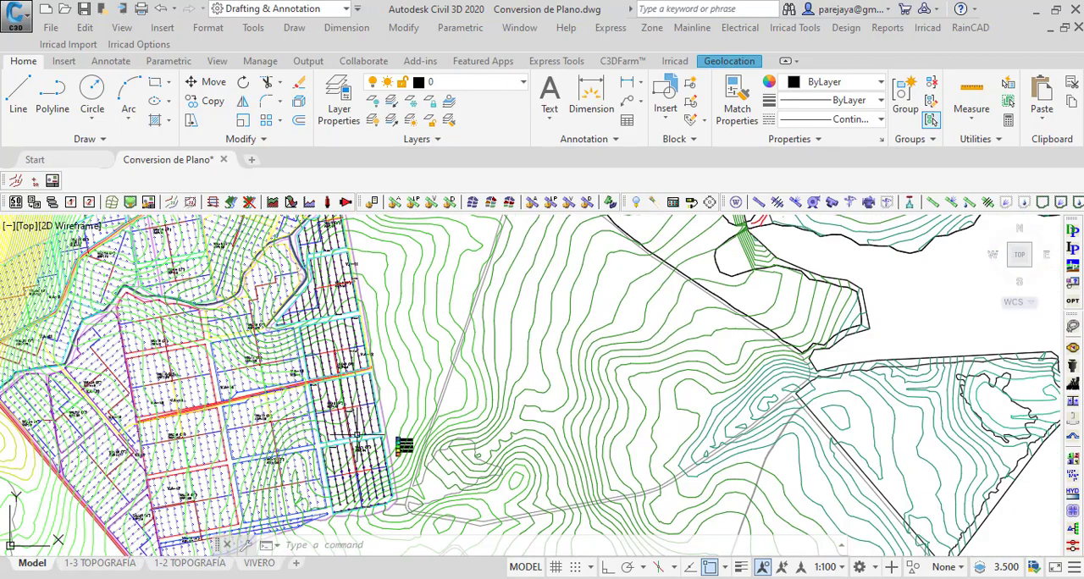
pyautogui.moveTo(356, 437)
pyautogui.mouseDown(button='middle')
pyautogui.moveTo(324, 345)
pyautogui.moveTo(309, 484)
pyautogui.mouseUp(button='middle')
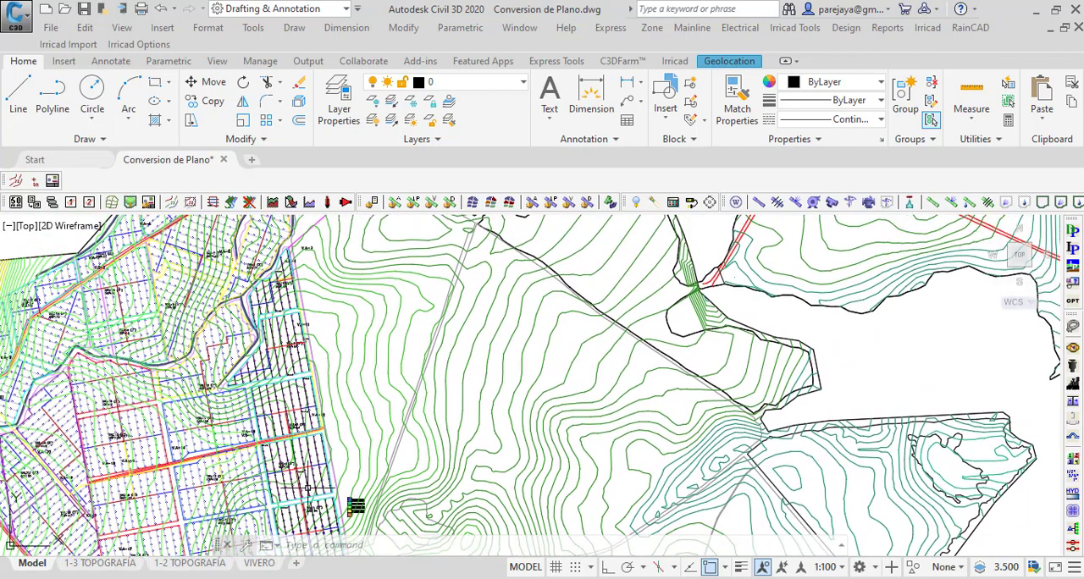
pyautogui.scroll(6, 312, 419)
pyautogui.scroll(-5, 479, 275)
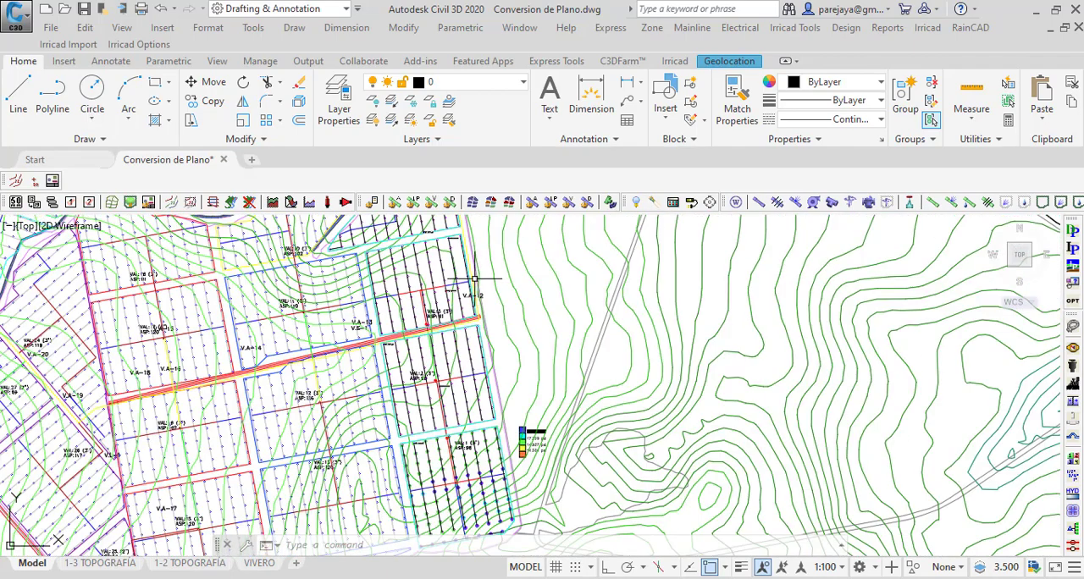
pyautogui.scroll(-3, 414, 387)
pyautogui.scroll(3, 440, 394)
pyautogui.scroll(5, 440, 393)
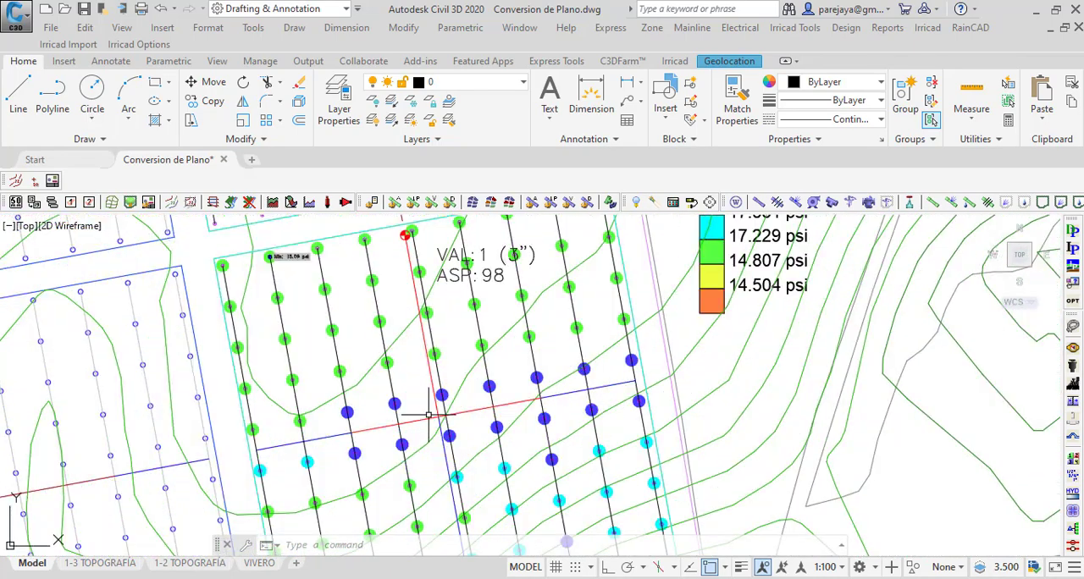
pyautogui.scroll(-3, 426, 385)
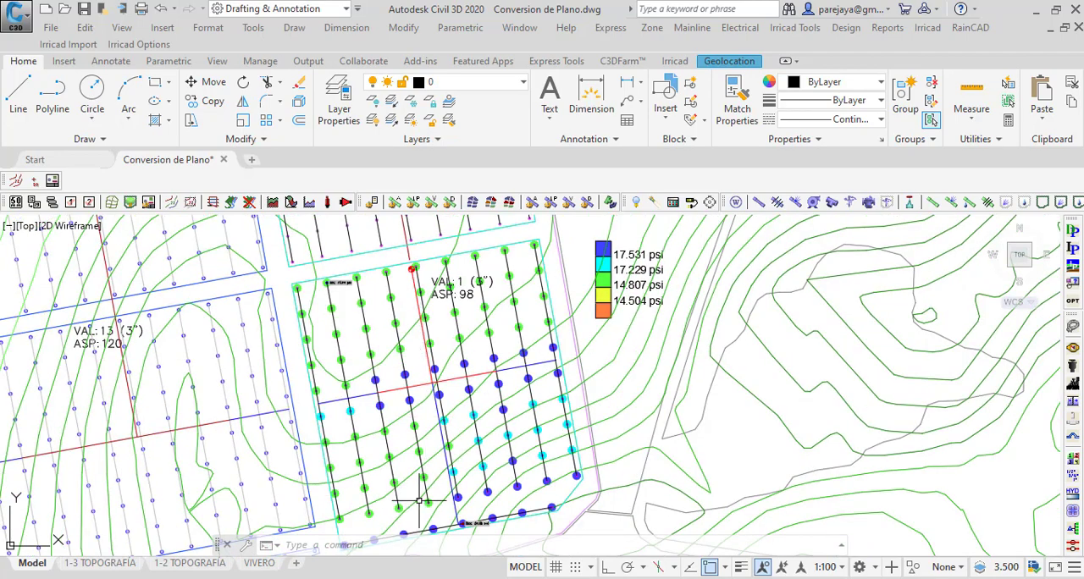
pyautogui.scroll(5, 367, 386)
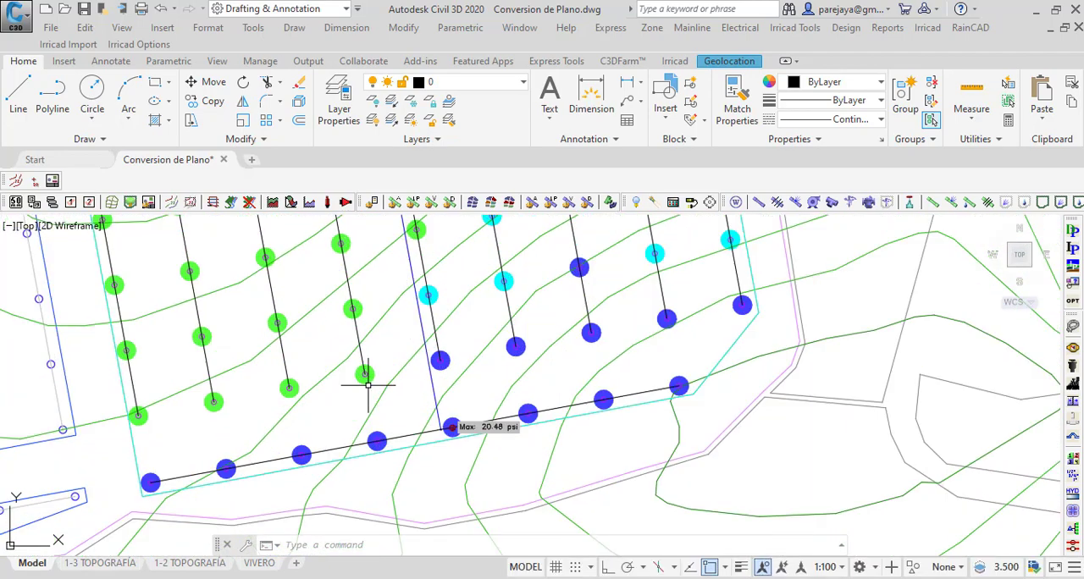
# Step: Look up the hydraulic information of the last pipe segment on a lateral in the southern part of the VAL: 1 zone
pyautogui.click(285, 357)
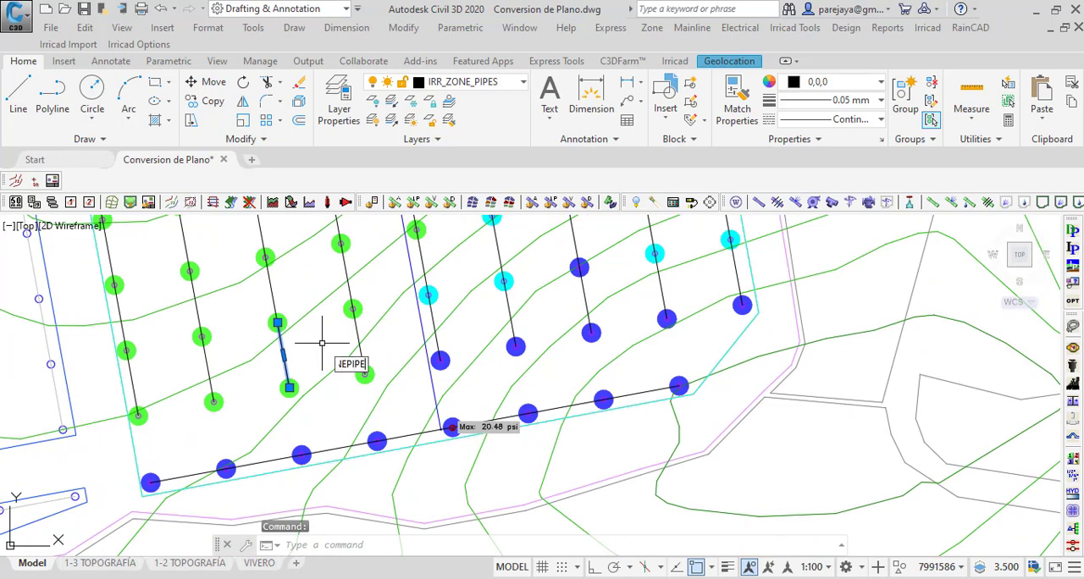
pyautogui.write('IRR')
pyautogui.click(384, 395)
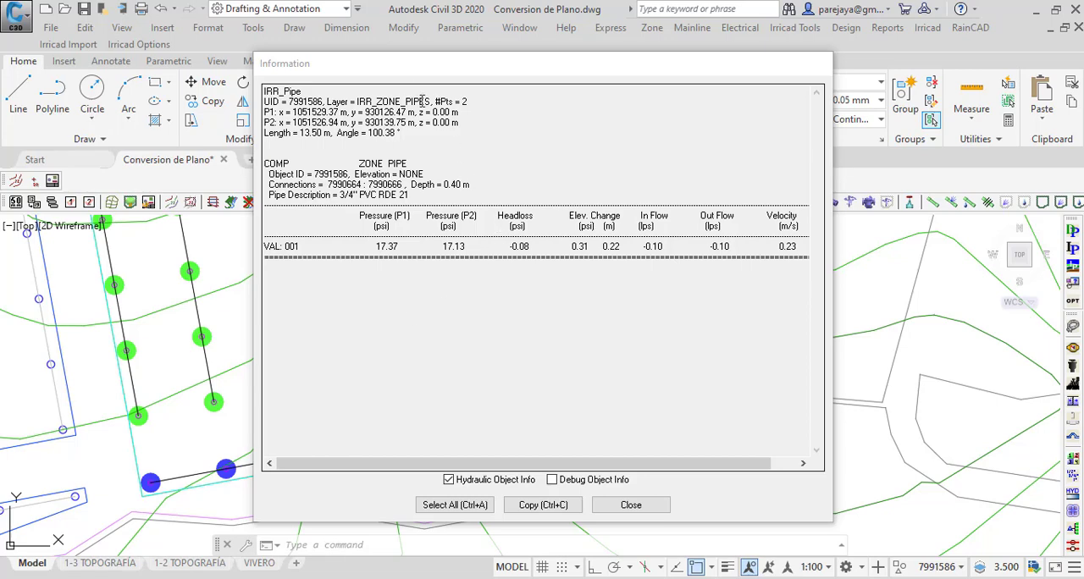
pyautogui.moveTo(428, 77); pyautogui.dragTo(636, 78)
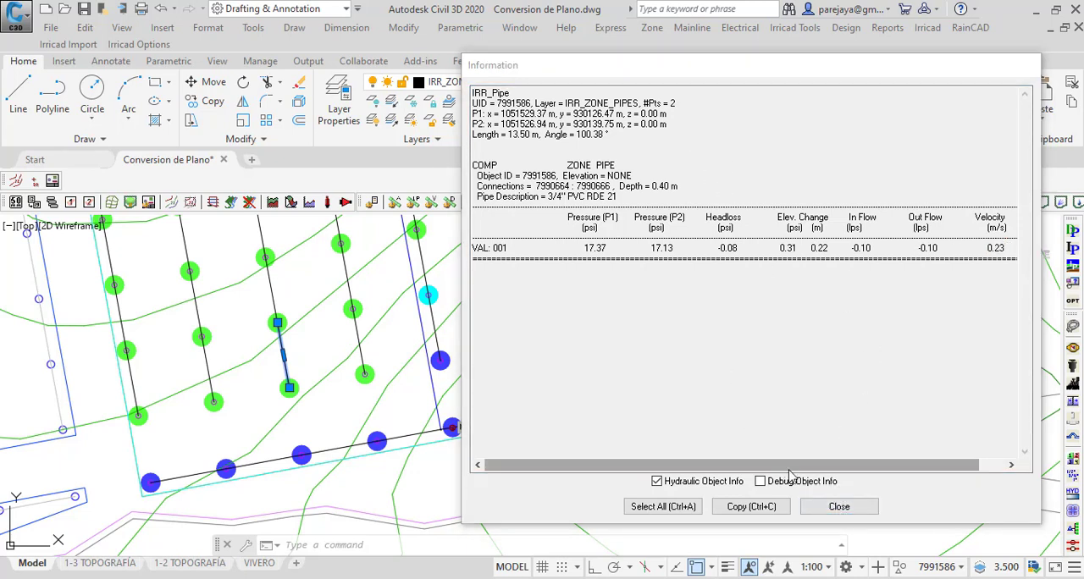
pyautogui.click(839, 507)
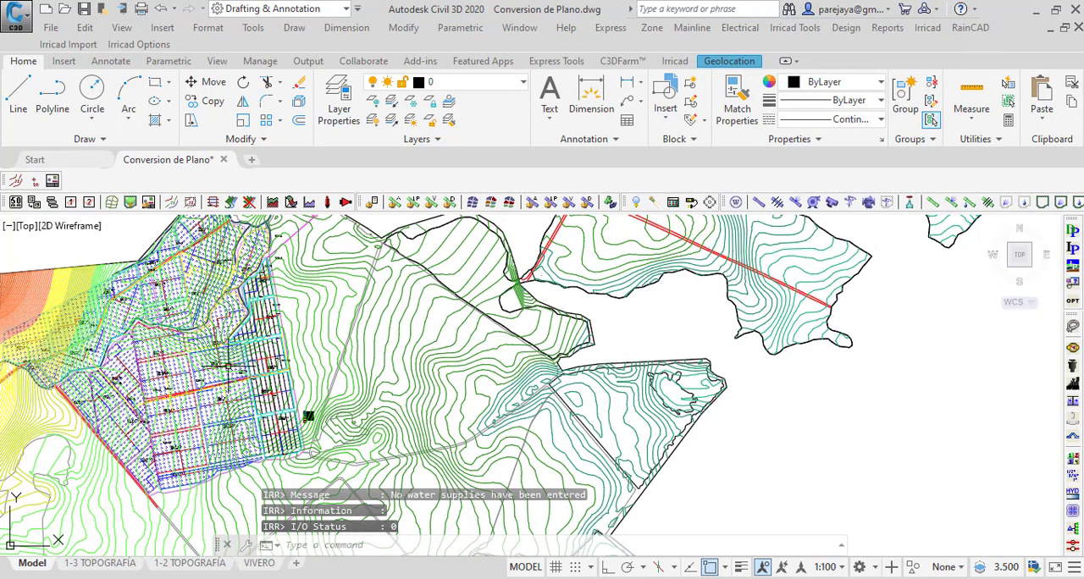
# Step: Examine the pressure map and its colour legend around the VAL: 1 and VAL: 2 zones
pyautogui.scroll(5, 262, 369)
pyautogui.scroll(-4, 330, 358)
pyautogui.scroll(2, 291, 371)
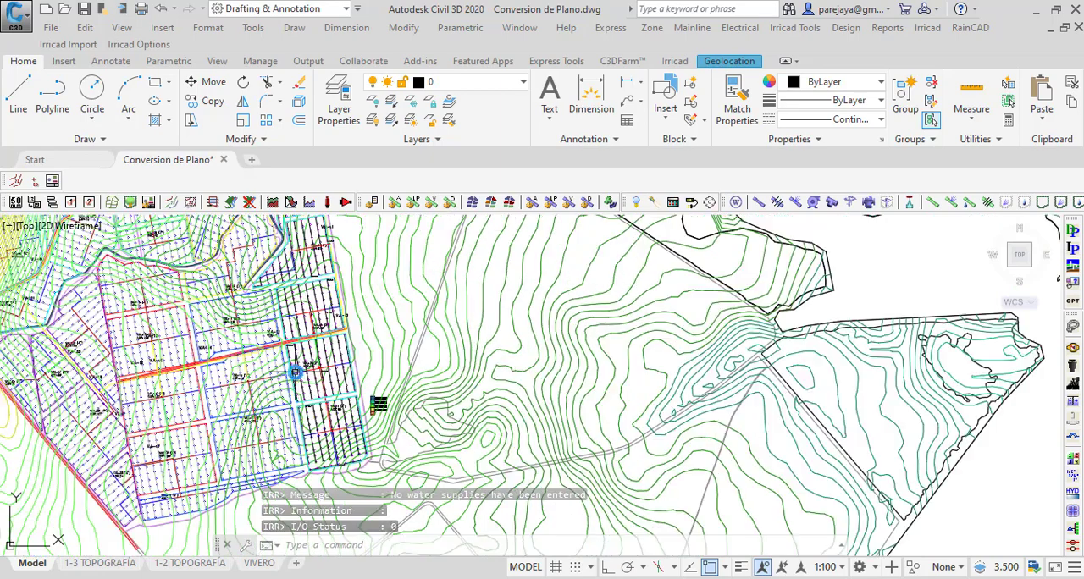
pyautogui.scroll(2, 346, 400)
pyautogui.scroll(4, 337, 409)
pyautogui.scroll(-2, 382, 363)
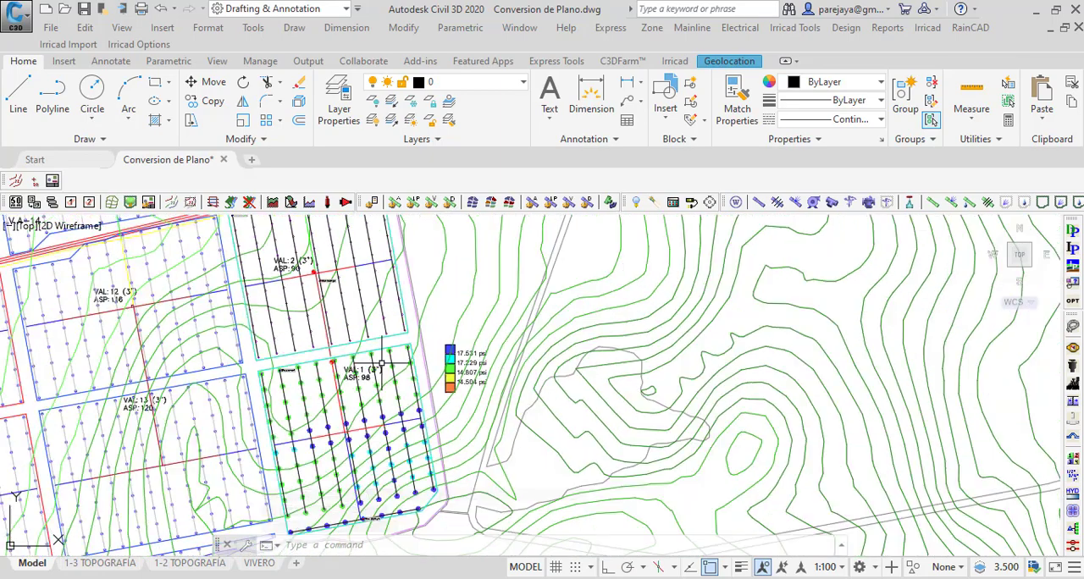
pyautogui.moveTo(331, 336); pyautogui.dragTo(406, 404, button='middle')
pyautogui.scroll(-5, 405, 356)
pyautogui.scroll(3, 419, 386)
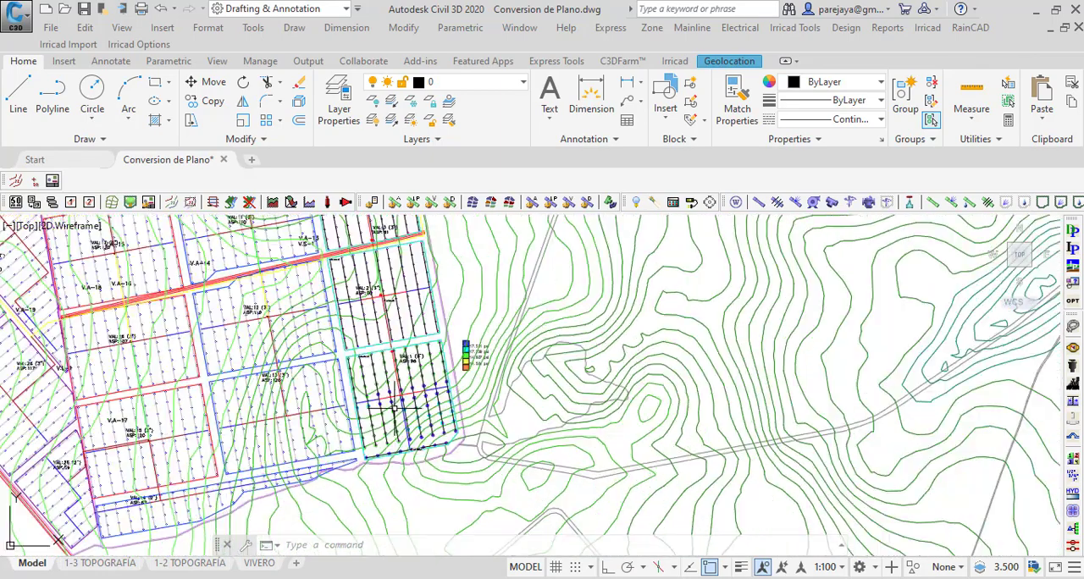
# Step: Generate the Zone Flow Report and review each zone's outlets, flow, operating time and precipitation rate
pyautogui.click(888, 27)
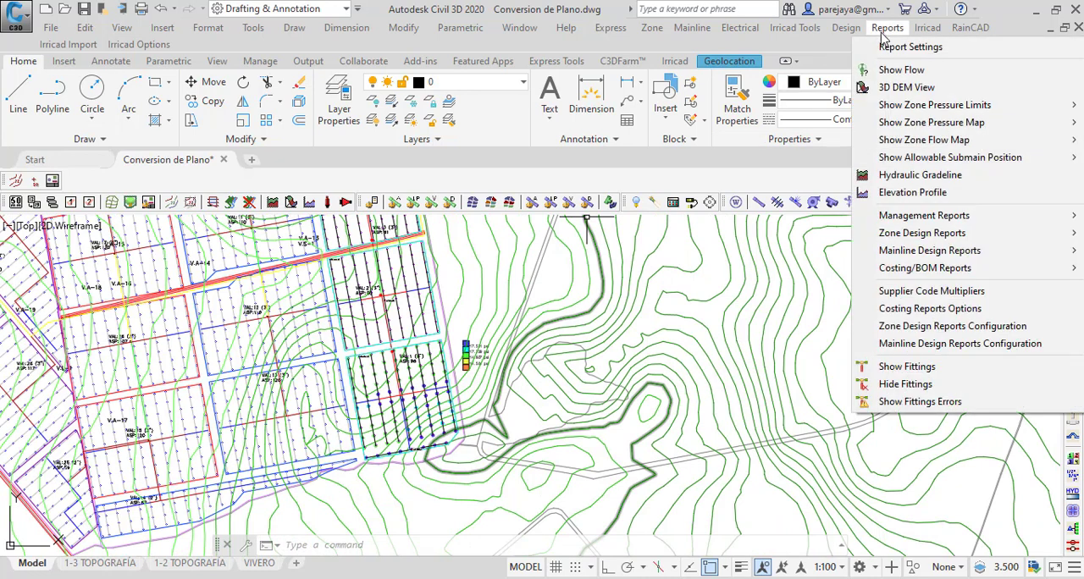
pyautogui.moveTo(935, 220)
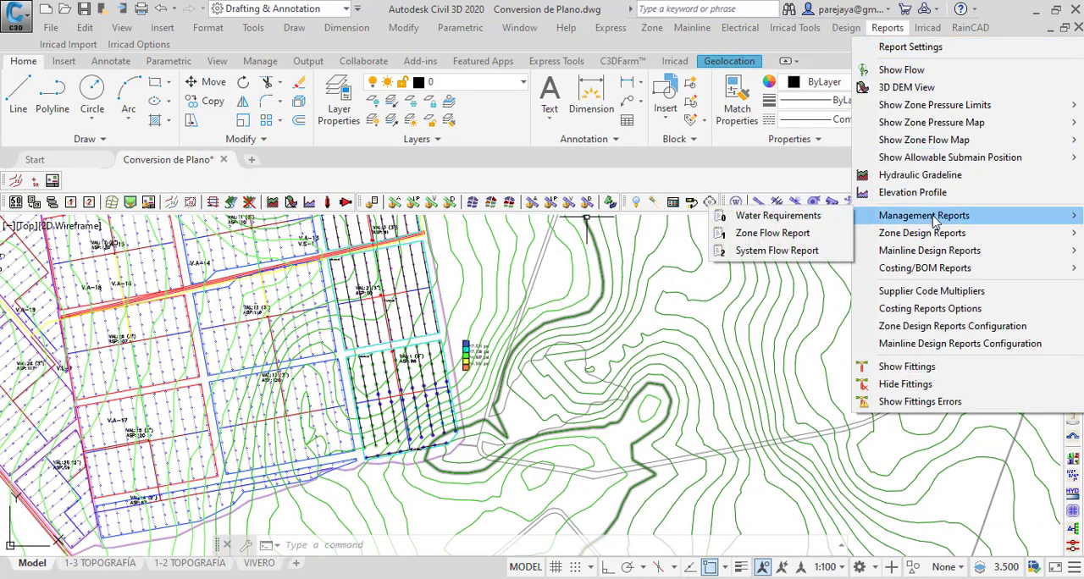
pyautogui.click(763, 237)
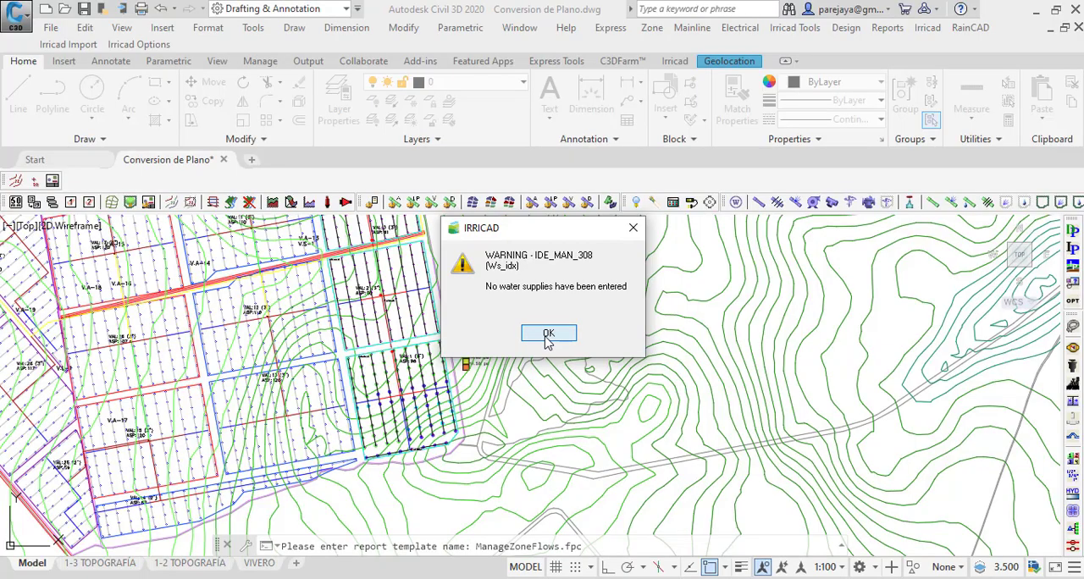
pyautogui.click(547, 404)
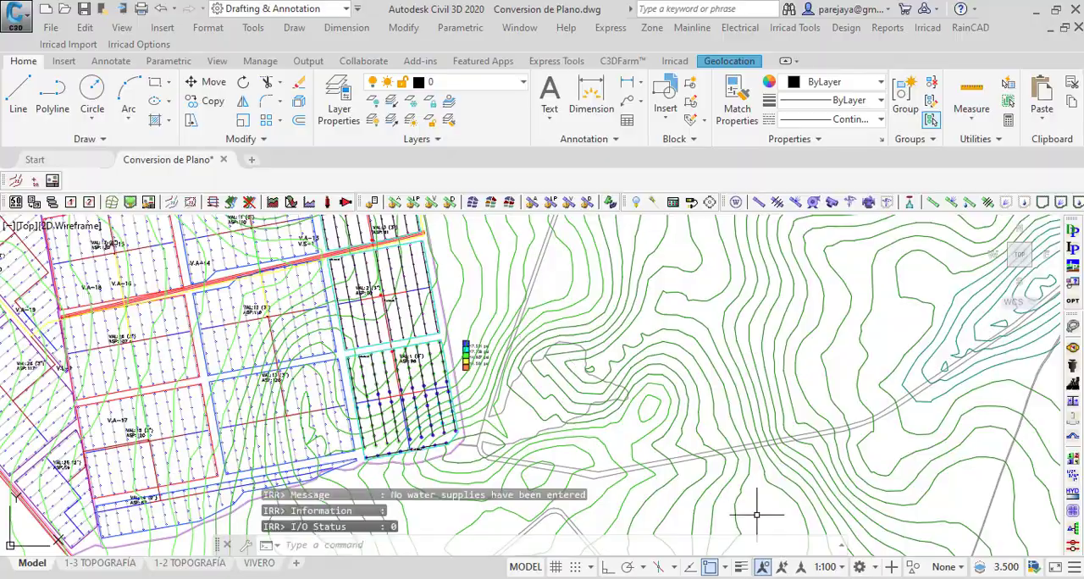
pyautogui.scroll(-1, 425, 298)
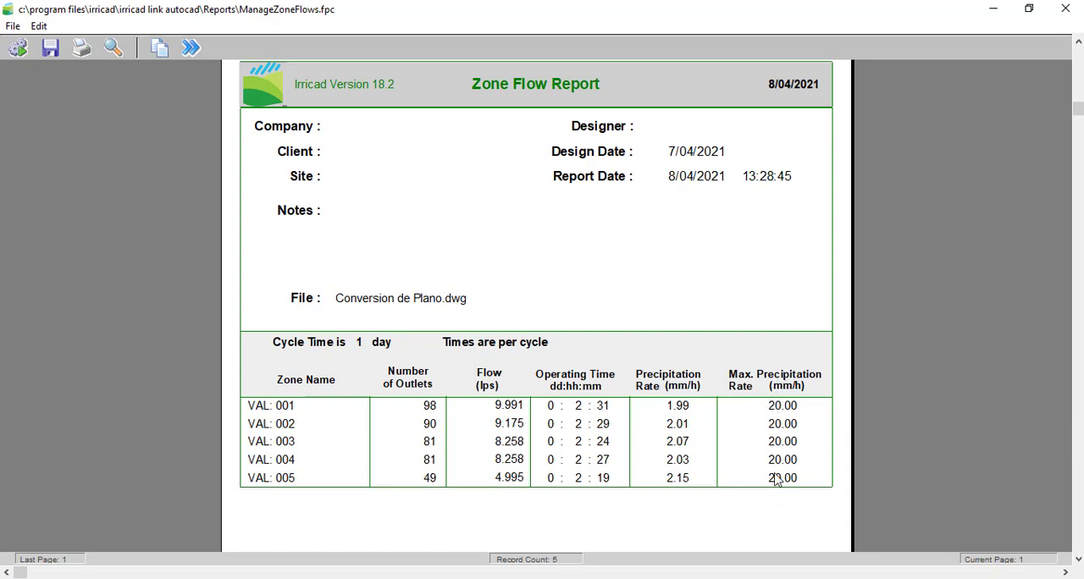
pyautogui.press('Escape')
# Step: Generate the Zone Control Valve Summary report
pyautogui.click(878, 32)
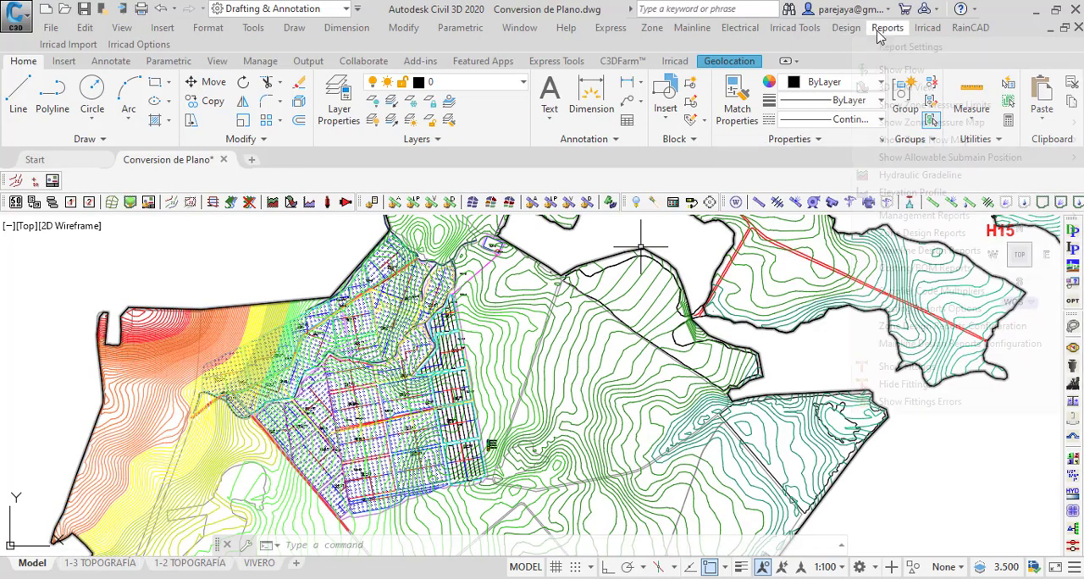
pyautogui.moveTo(925, 237)
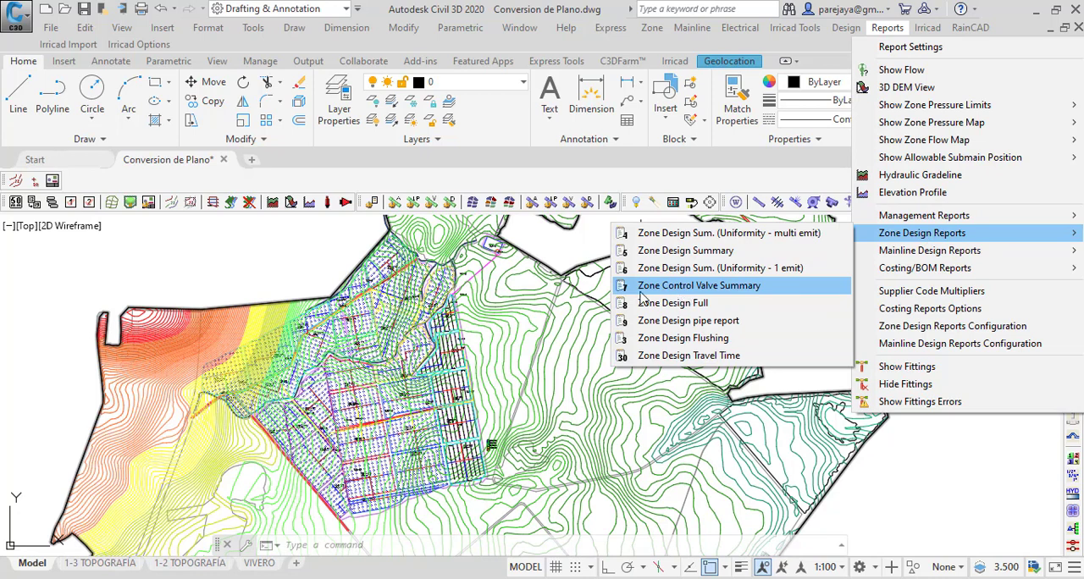
pyautogui.click(719, 288)
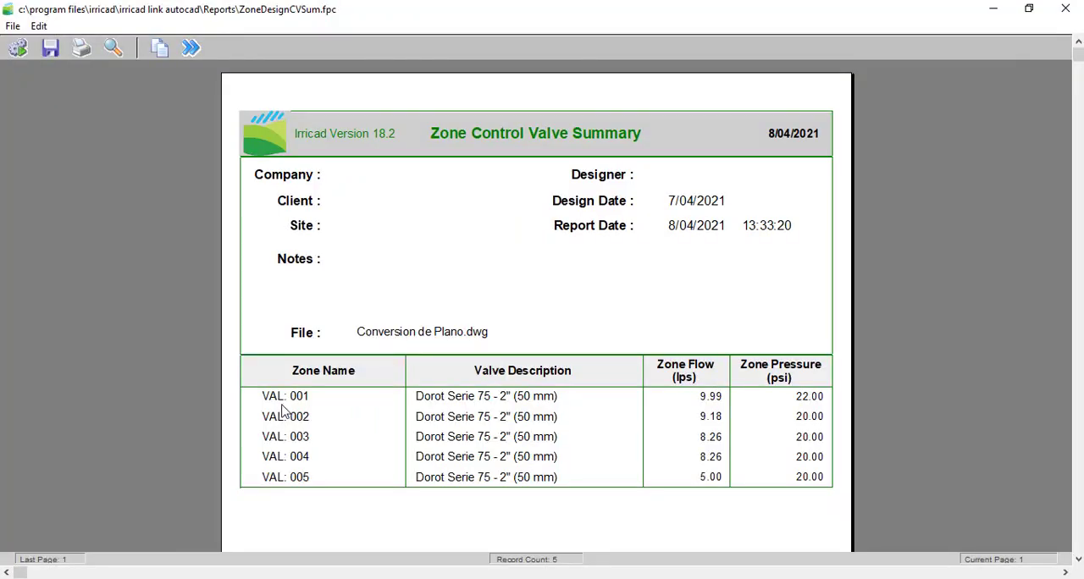
# Step: Review the valve description, zone flow and zone pressure of VAL: 001 to VAL: 005, and close the valve summary
pyautogui.scroll(-1, 283, 308)
pyautogui.scroll(-2, 847, 377)
pyautogui.scroll(1, 771, 375)
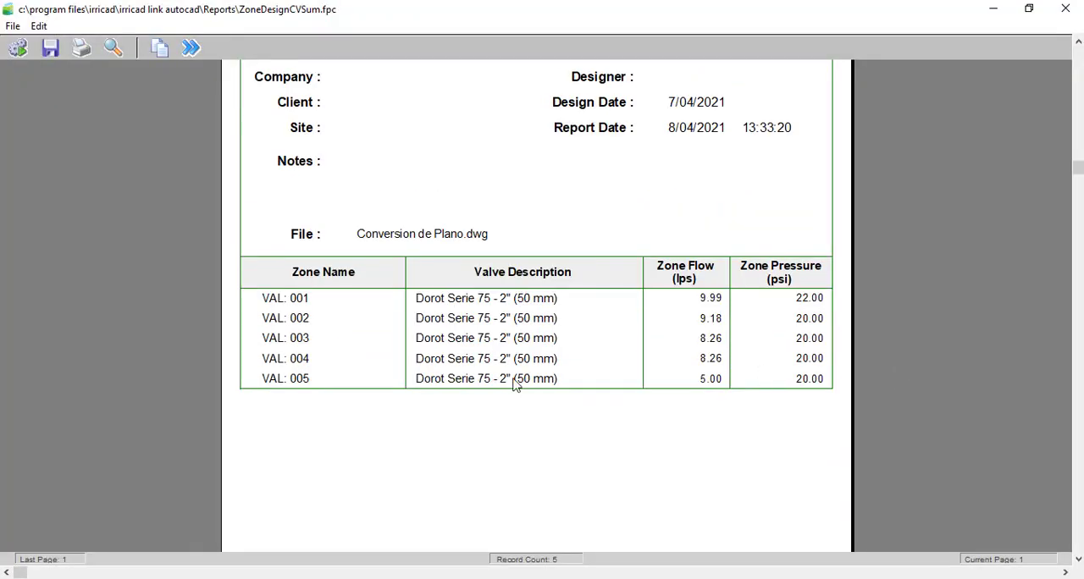
pyautogui.scroll(-5, 707, 348)
pyautogui.scroll(3, 698, 360)
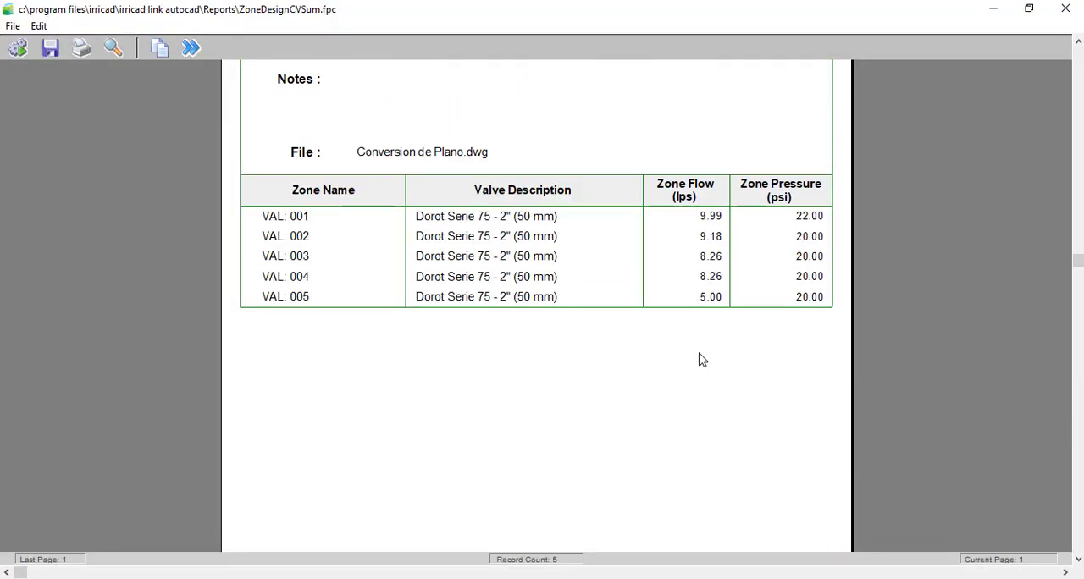
pyautogui.scroll(1, 699, 359)
pyautogui.scroll(1, 322, 258)
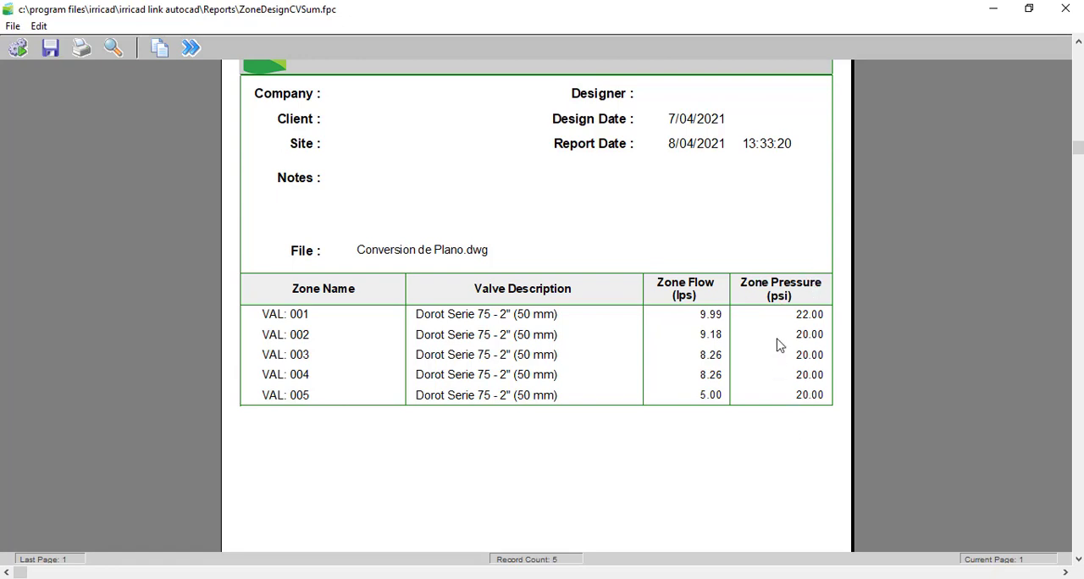
pyautogui.scroll(-3, 775, 335)
pyautogui.scroll(4, 766, 318)
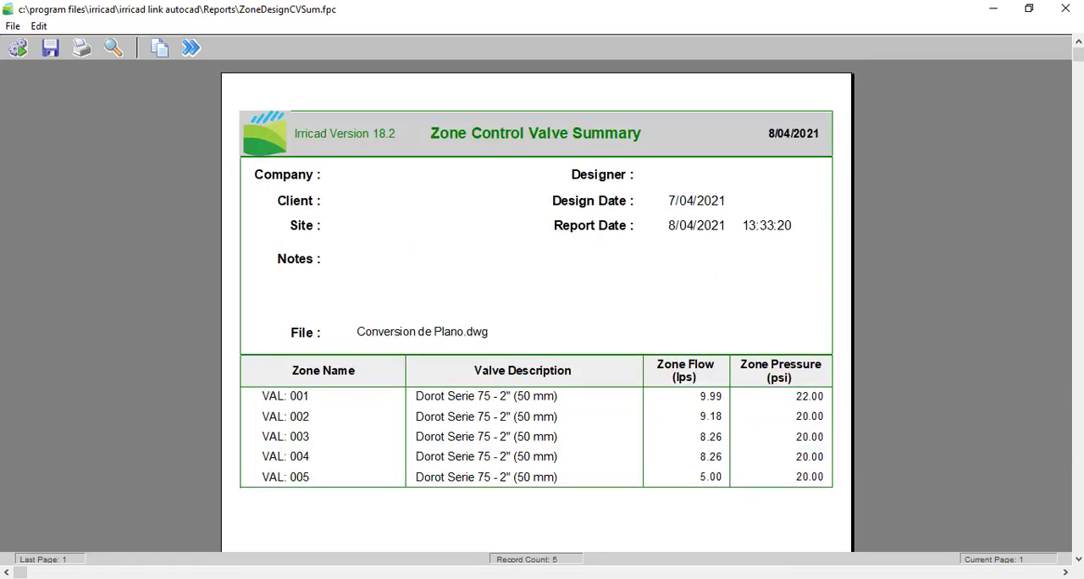
pyautogui.click(1065, 9)
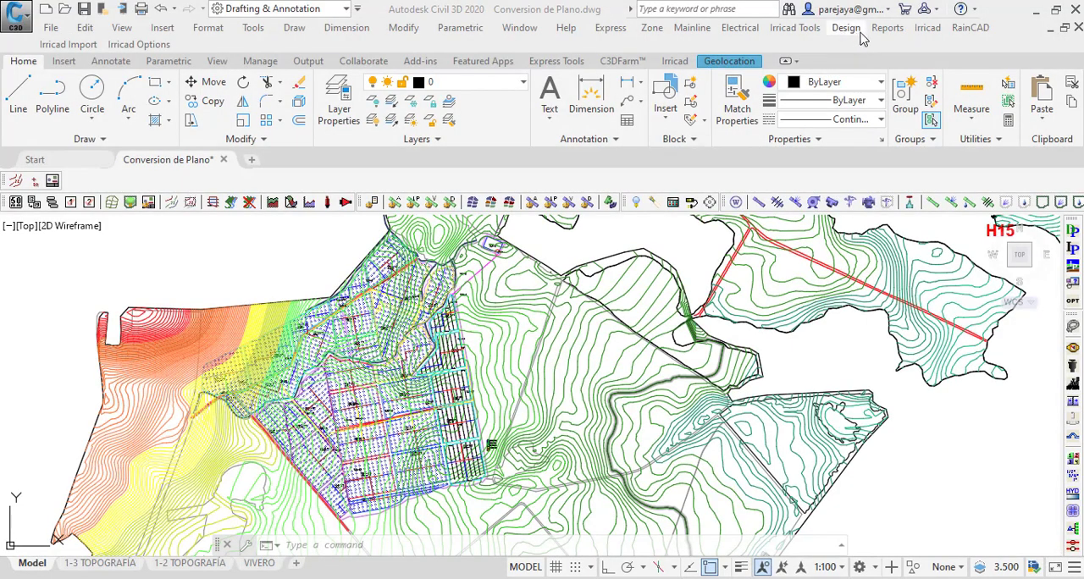
# Step: Generate the Zone Design Summary (Uniformity - multi emit) report with 1 emitter per plant
pyautogui.click(887, 27)
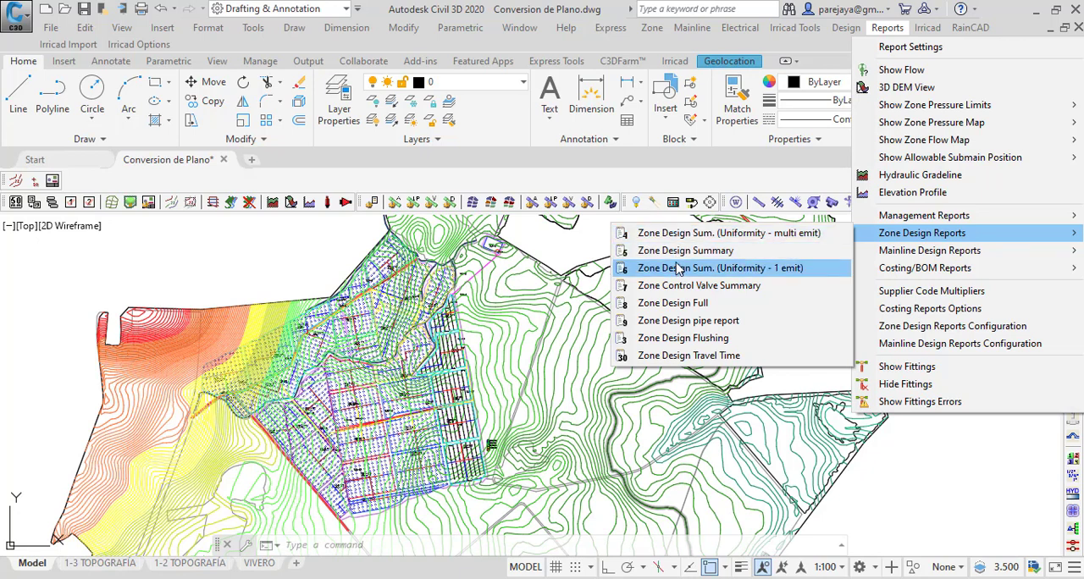
pyautogui.click(718, 234)
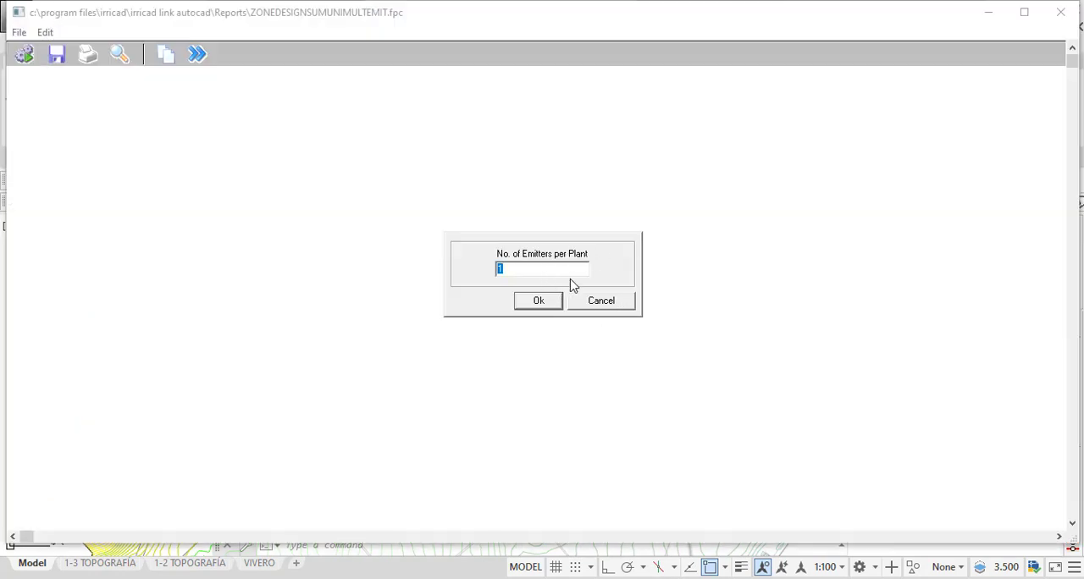
pyautogui.click(544, 302)
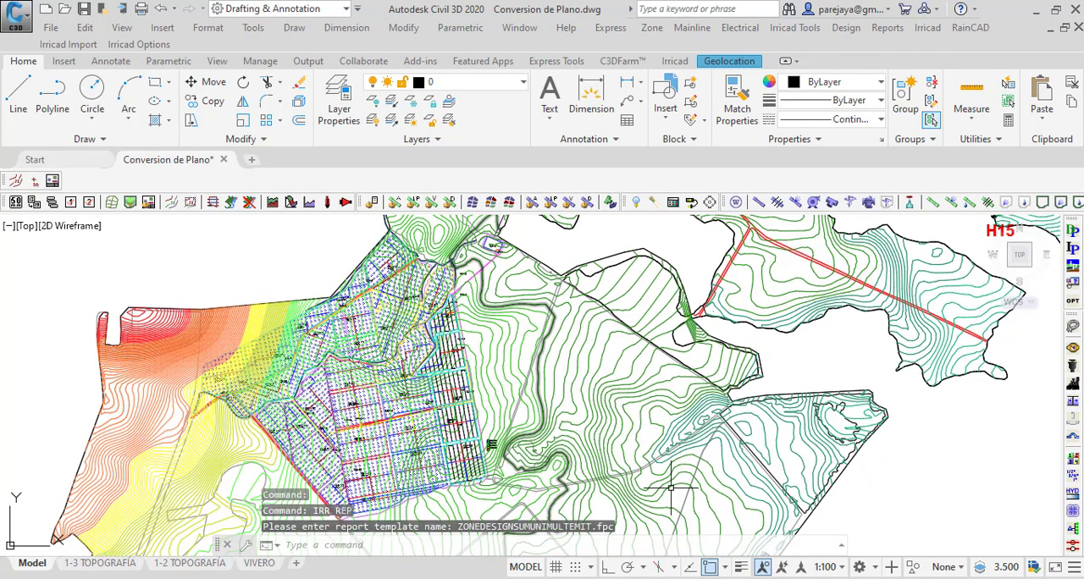
# Step: Compare allowable and actual flows and pressures, outlet variation and uniformity coefficients for the valve zones in the Zone Design Report
pyautogui.scroll(-10, 486, 339)
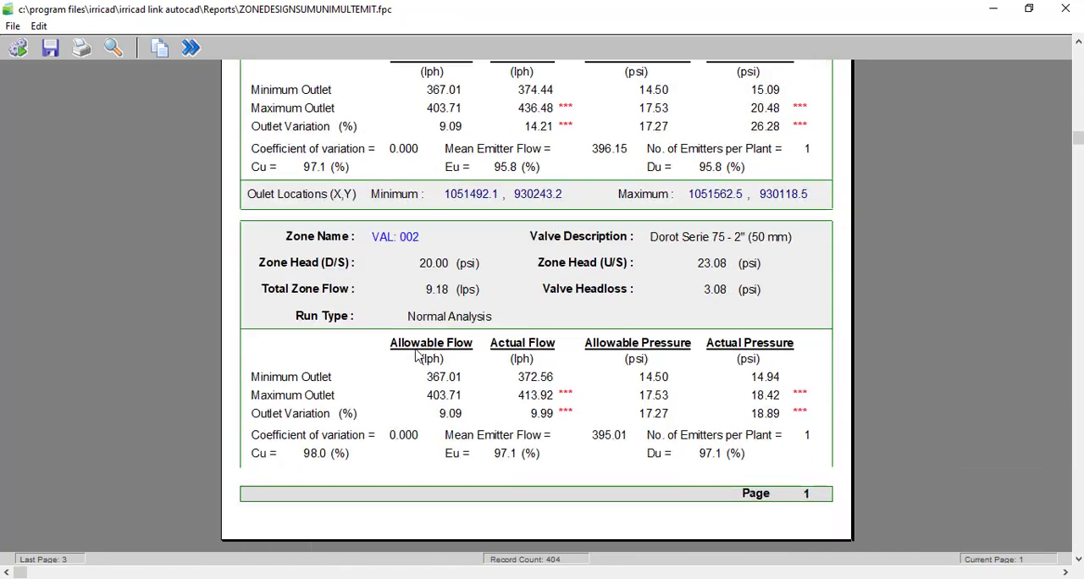
pyautogui.scroll(10, 417, 351)
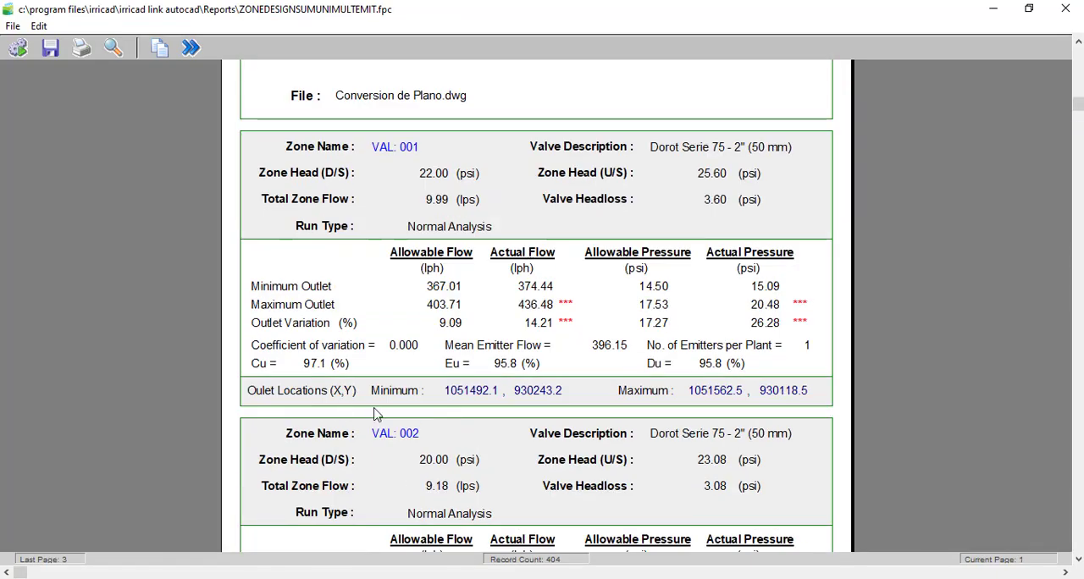
pyautogui.scroll(2, 370, 274)
pyautogui.scroll(-15, 370, 279)
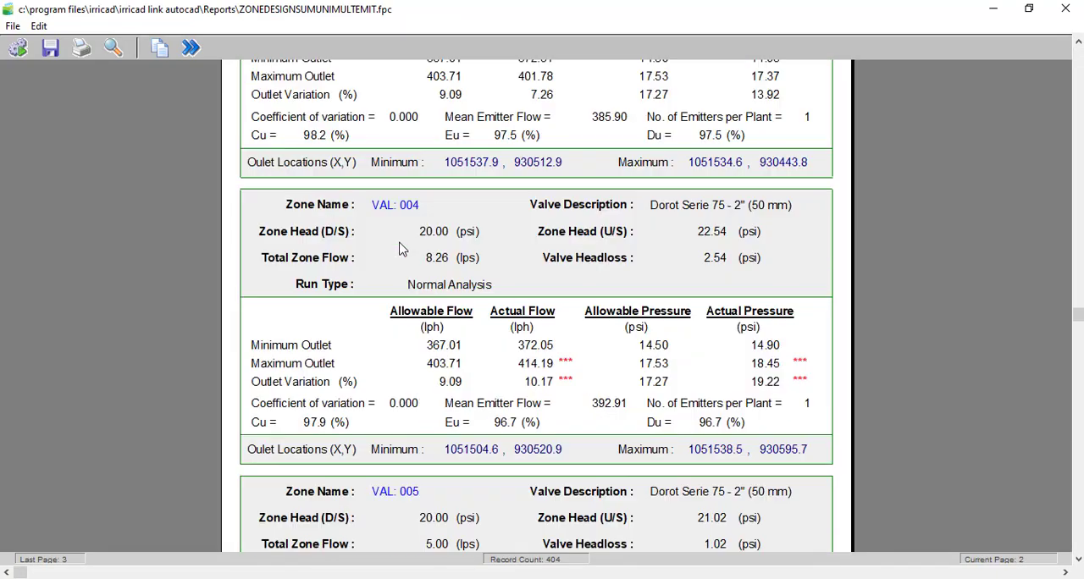
pyautogui.scroll(15, 401, 251)
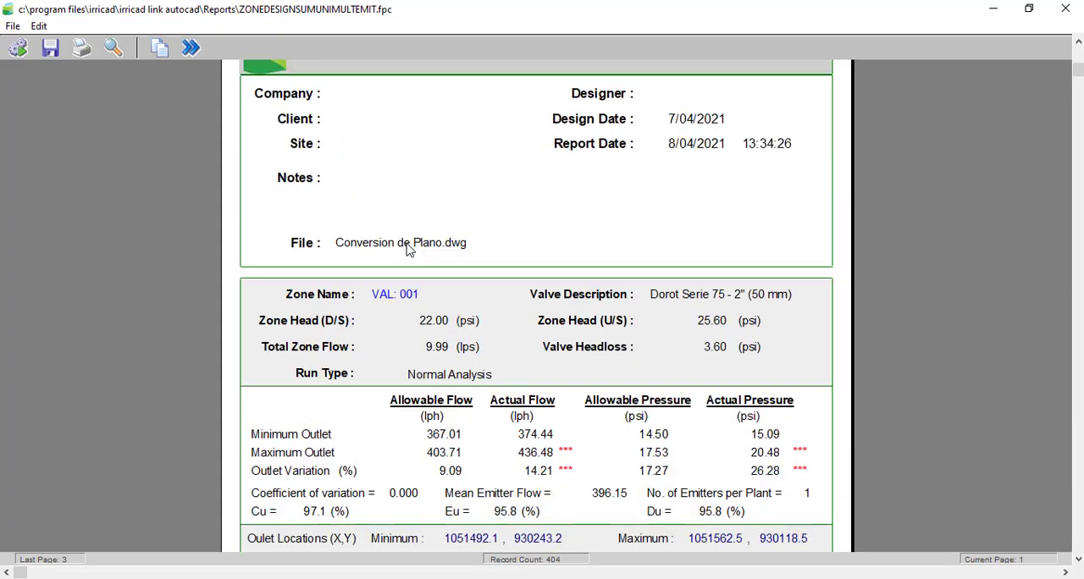
pyautogui.scroll(-3, 349, 304)
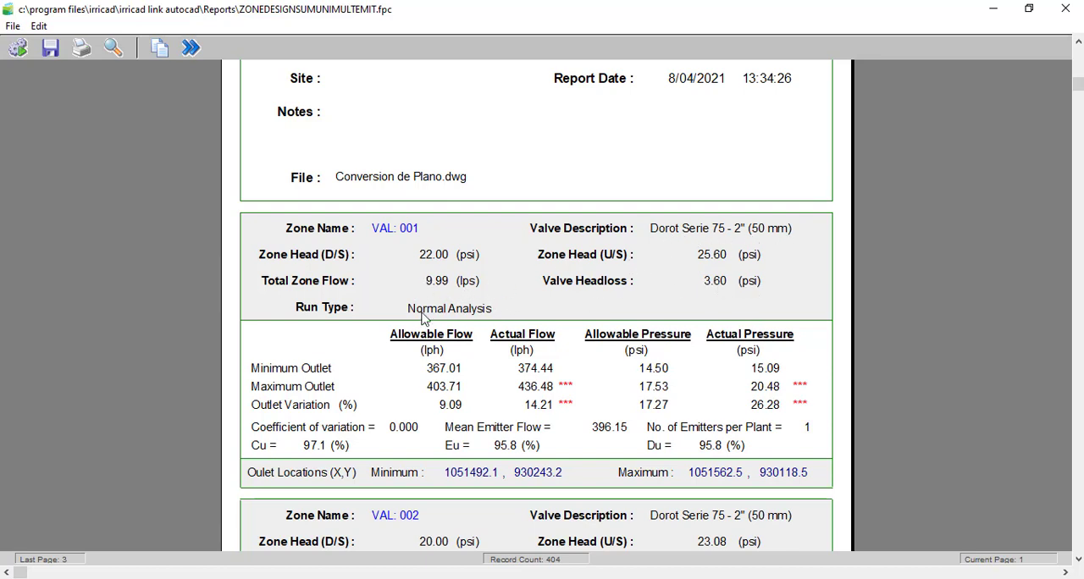
pyautogui.scroll(-1, 351, 325)
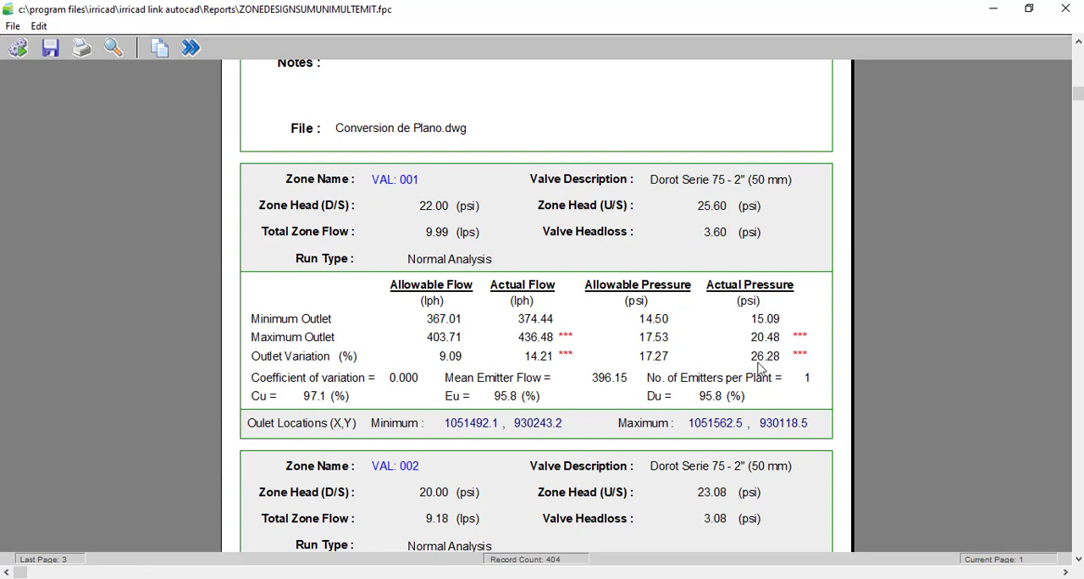
pyautogui.scroll(-3, 513, 352)
pyautogui.scroll(-3, 364, 389)
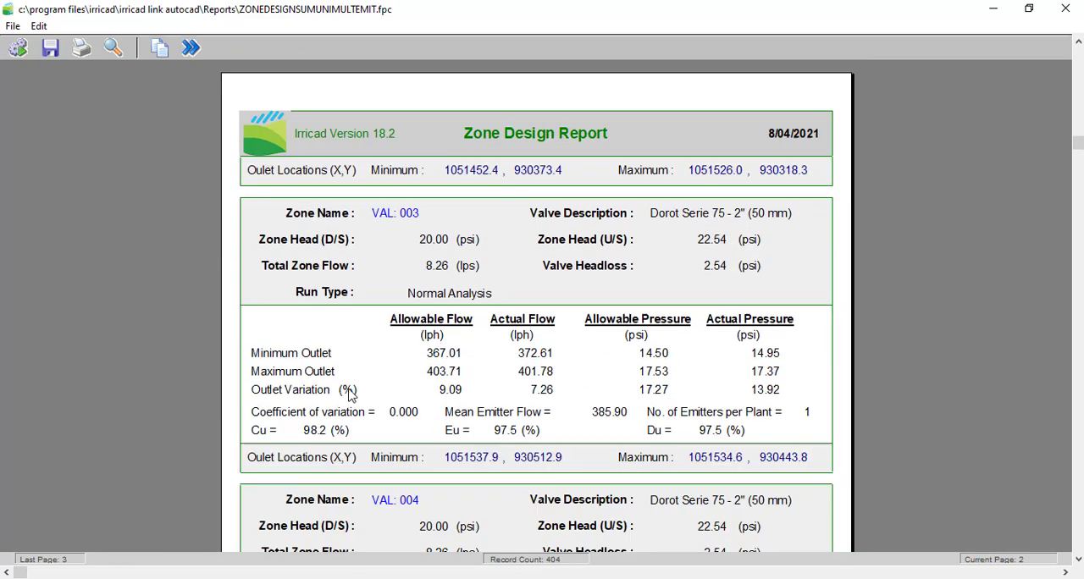
pyautogui.scroll(-5, 653, 366)
pyautogui.scroll(8, 653, 347)
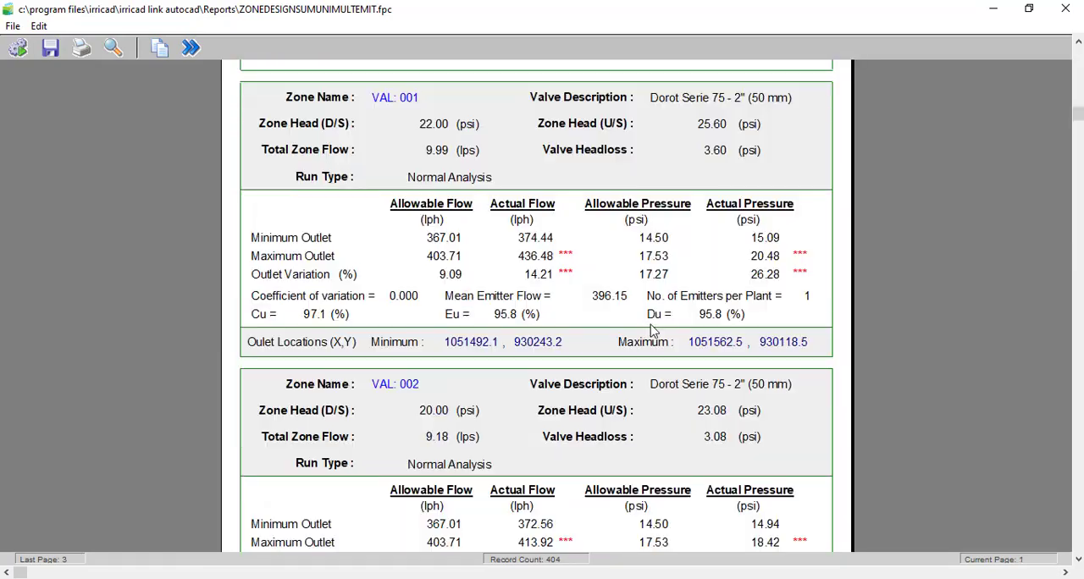